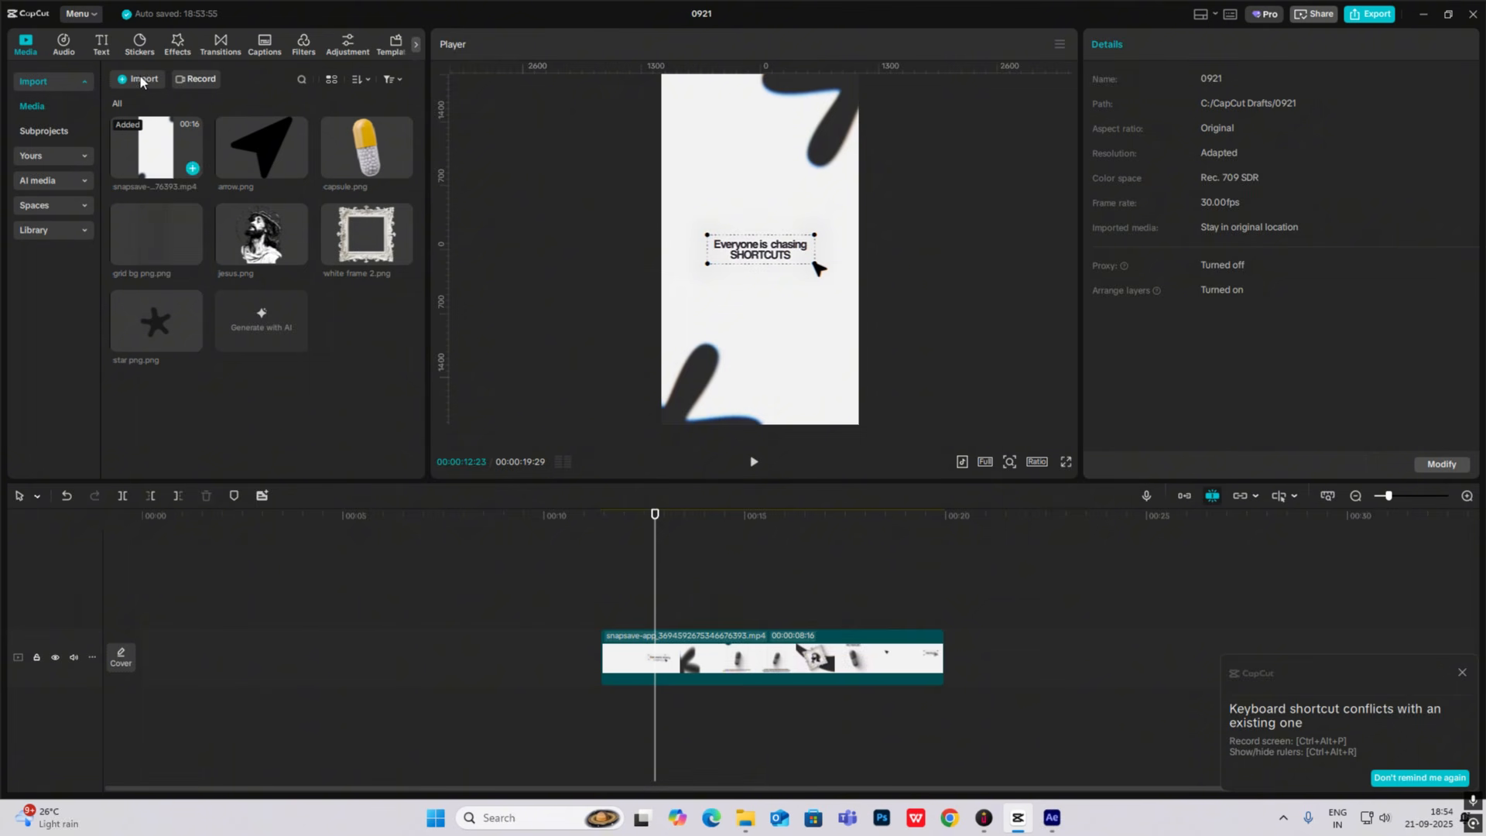
Add a default text clip at the timeline start and replace its text with a solid square symbol.
{"action": "left_click", "coordinate": [98, 44]}
{"action": "left_click_drag", "start_coordinate": [136, 109], "coordinate": [145, 616]}
{"action": "left_click", "coordinate": [167, 580]}
{"action": "left_click", "coordinate": [180, 616]}
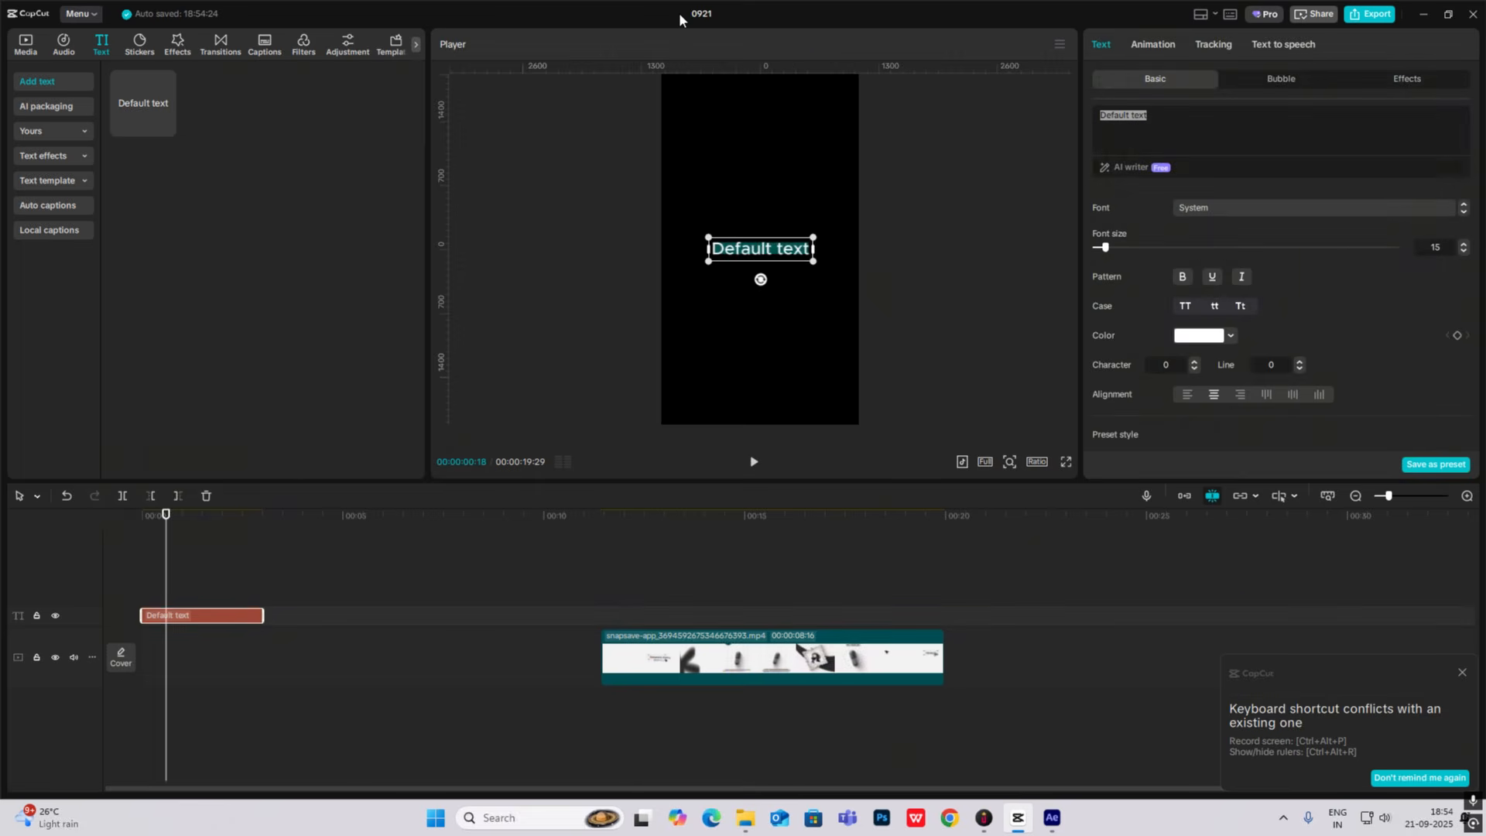
{"action": "key", "text": "super+period"}
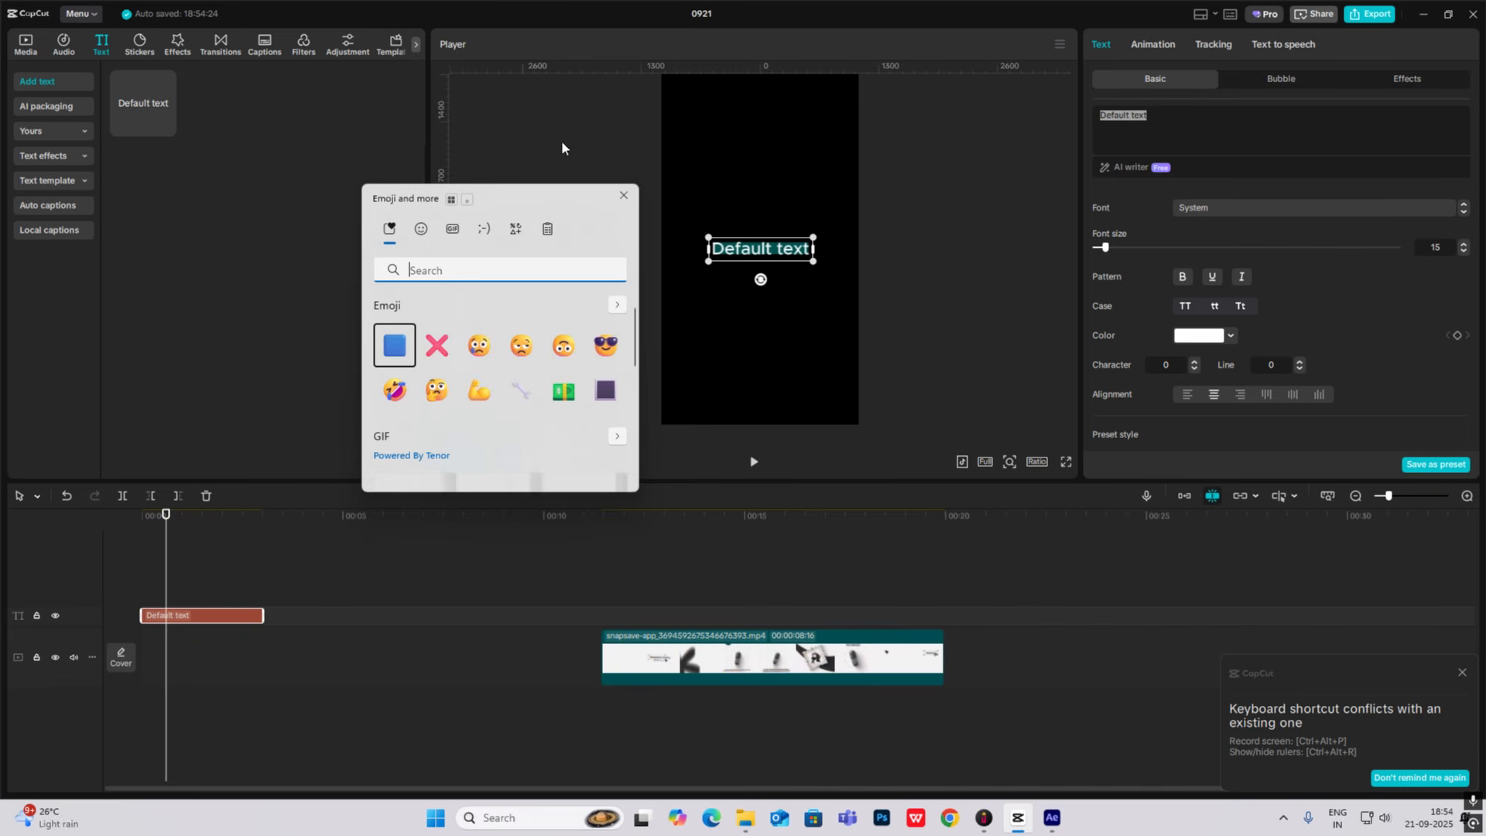
{"action": "left_click", "coordinate": [517, 230]}
{"action": "left_click", "coordinate": [391, 311]}
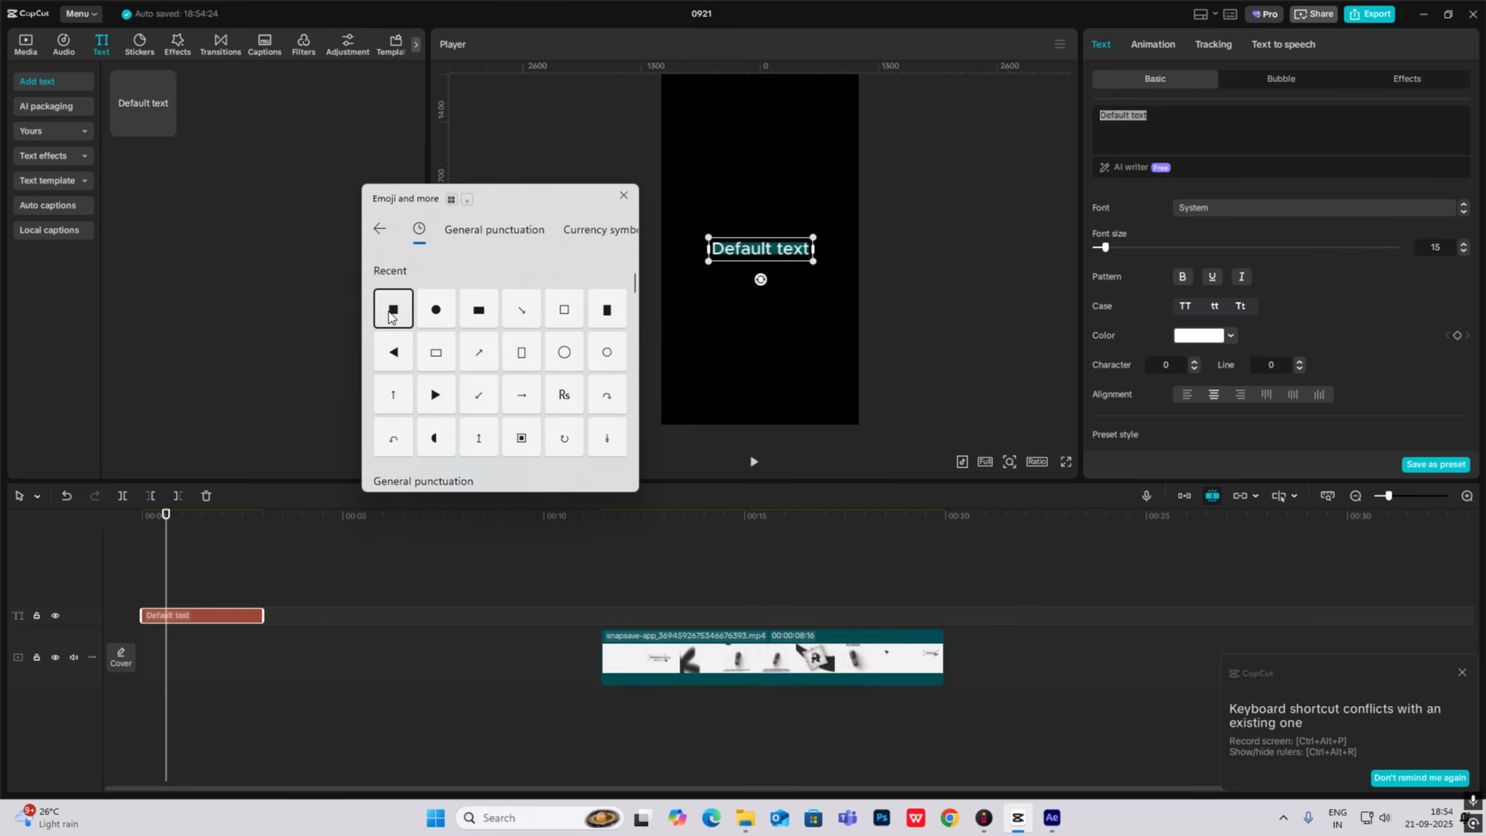
Set the square's font size to 265 and scale it up until it fills the whole frame as a background.
{"action": "left_click_drag", "start_coordinate": [1105, 247], "coordinate": [1362, 247]}
{"action": "scroll", "coordinate": [1154, 295], "scroll_direction": "down", "scroll_amount": 5}
{"action": "left_click_drag", "start_coordinate": [1148, 241], "coordinate": [1177, 244]}
Add star png.png above the square text at the timeline start and move it to the frame's upper-left corner, about X -1055, Y 1606.
{"action": "left_click", "coordinate": [616, 601]}
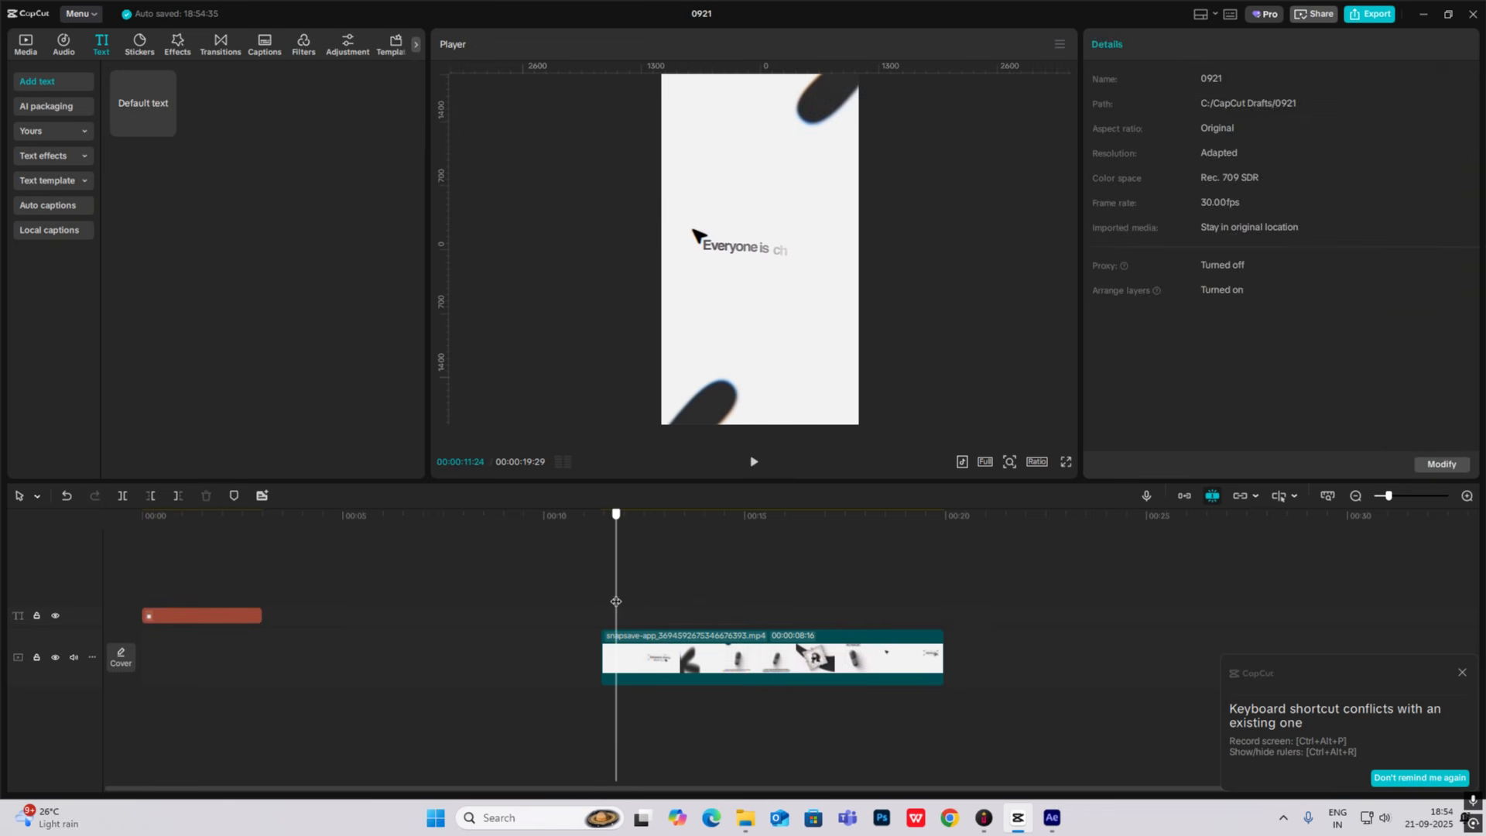
{"action": "left_click_drag", "start_coordinate": [616, 601], "coordinate": [644, 601]}
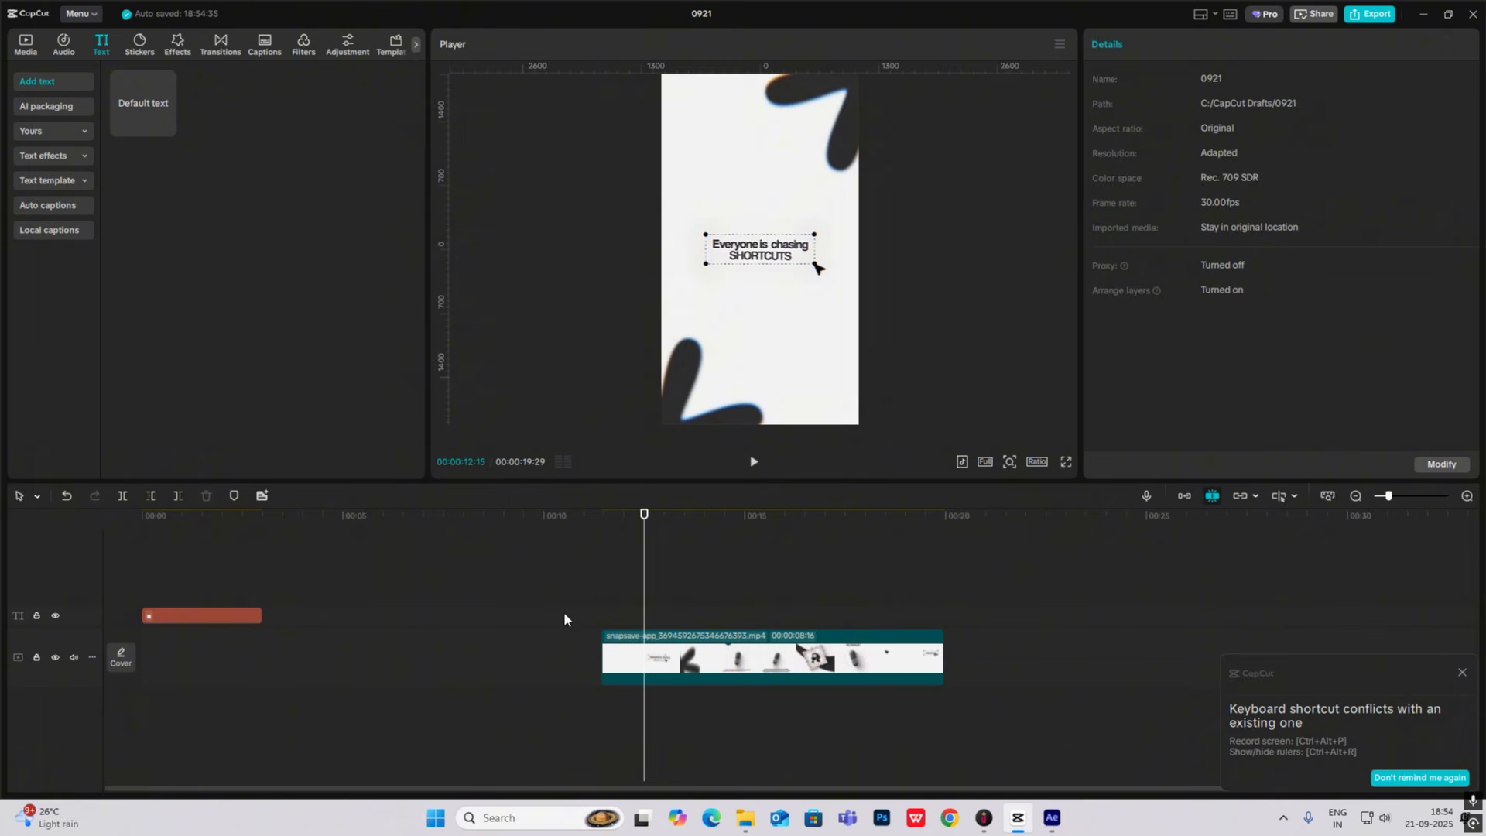
{"action": "left_click_drag", "start_coordinate": [205, 580], "coordinate": [179, 579]}
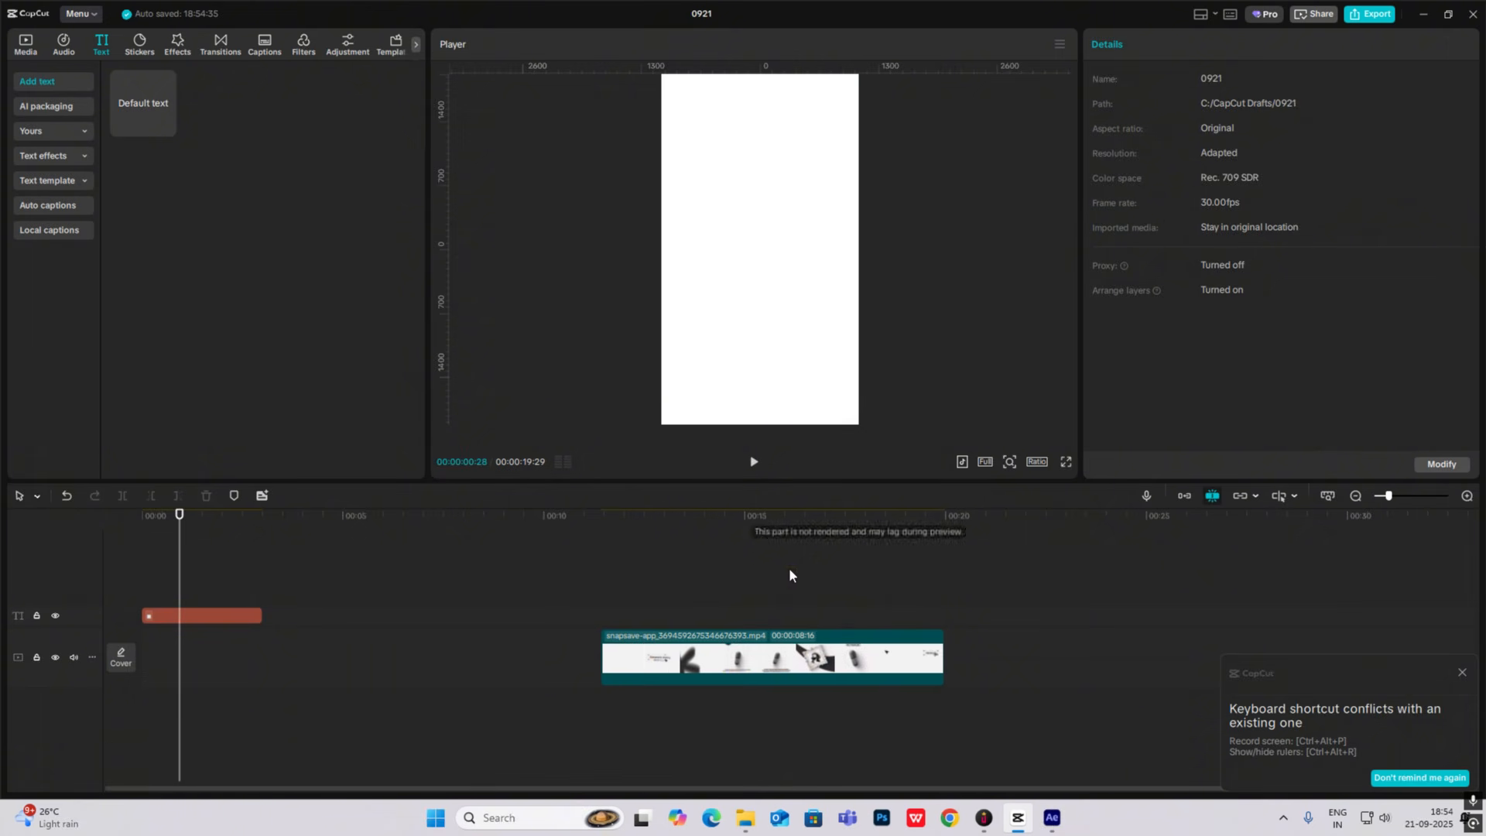
{"action": "left_click_drag", "start_coordinate": [625, 610], "coordinate": [637, 610]}
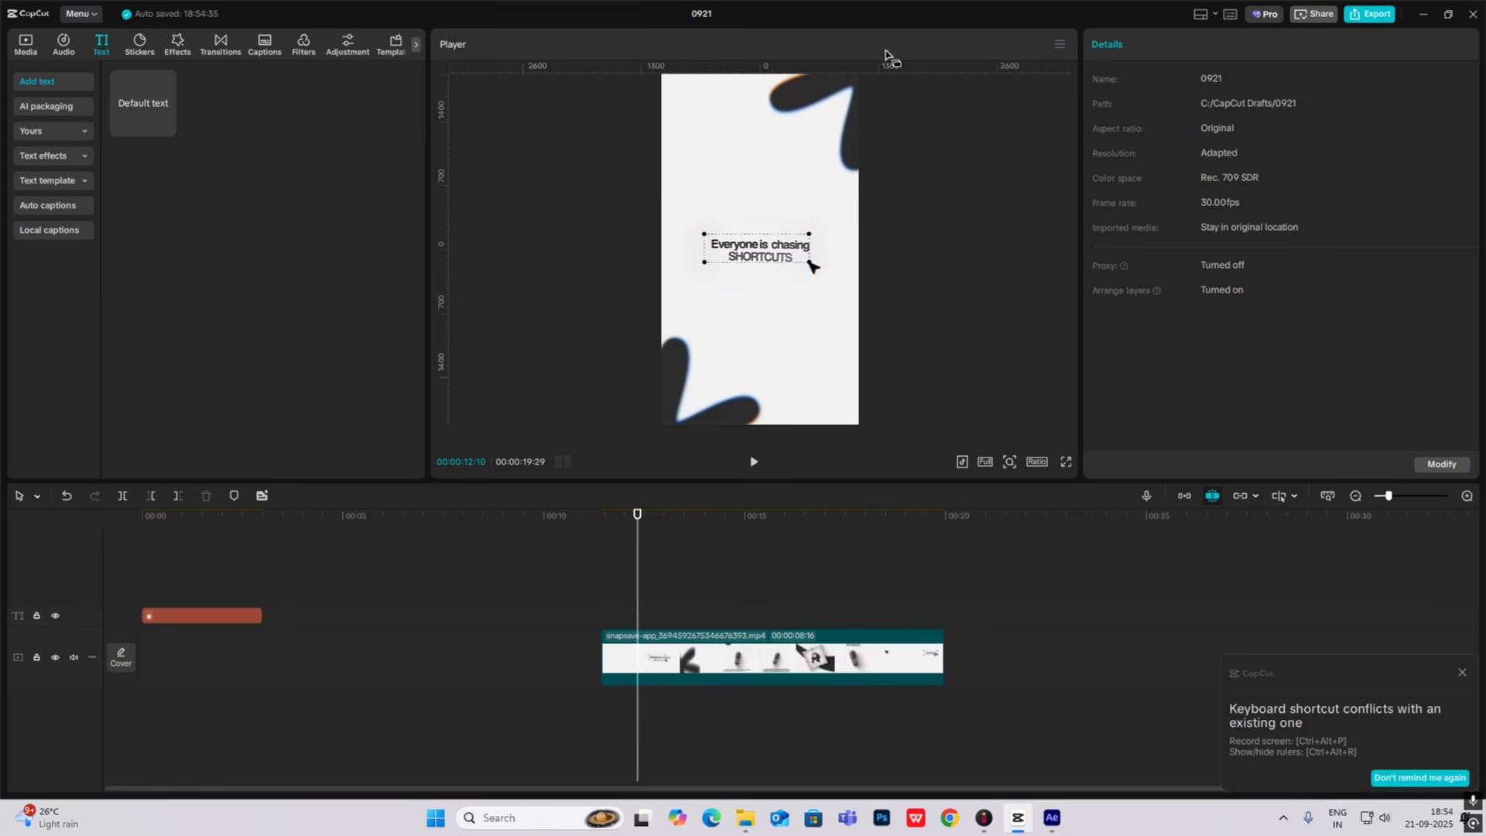
{"action": "left_click", "coordinate": [16, 39]}
{"action": "left_click_drag", "start_coordinate": [187, 339], "coordinate": [141, 573]}
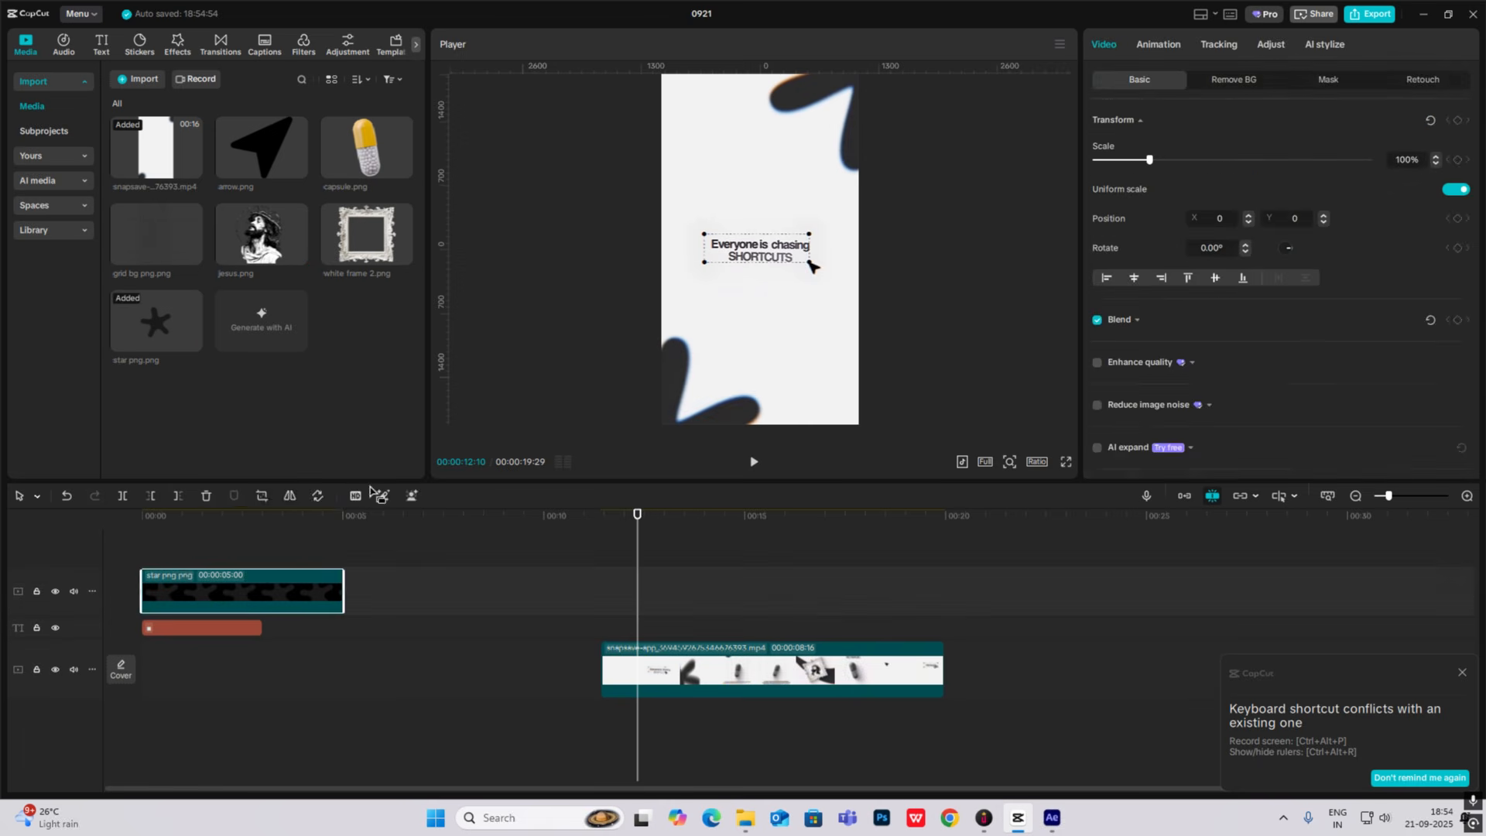
{"action": "left_click", "coordinate": [185, 546]}
{"action": "left_click", "coordinate": [676, 147]}
{"action": "left_click_drag", "start_coordinate": [676, 150], "coordinate": [662, 107]}
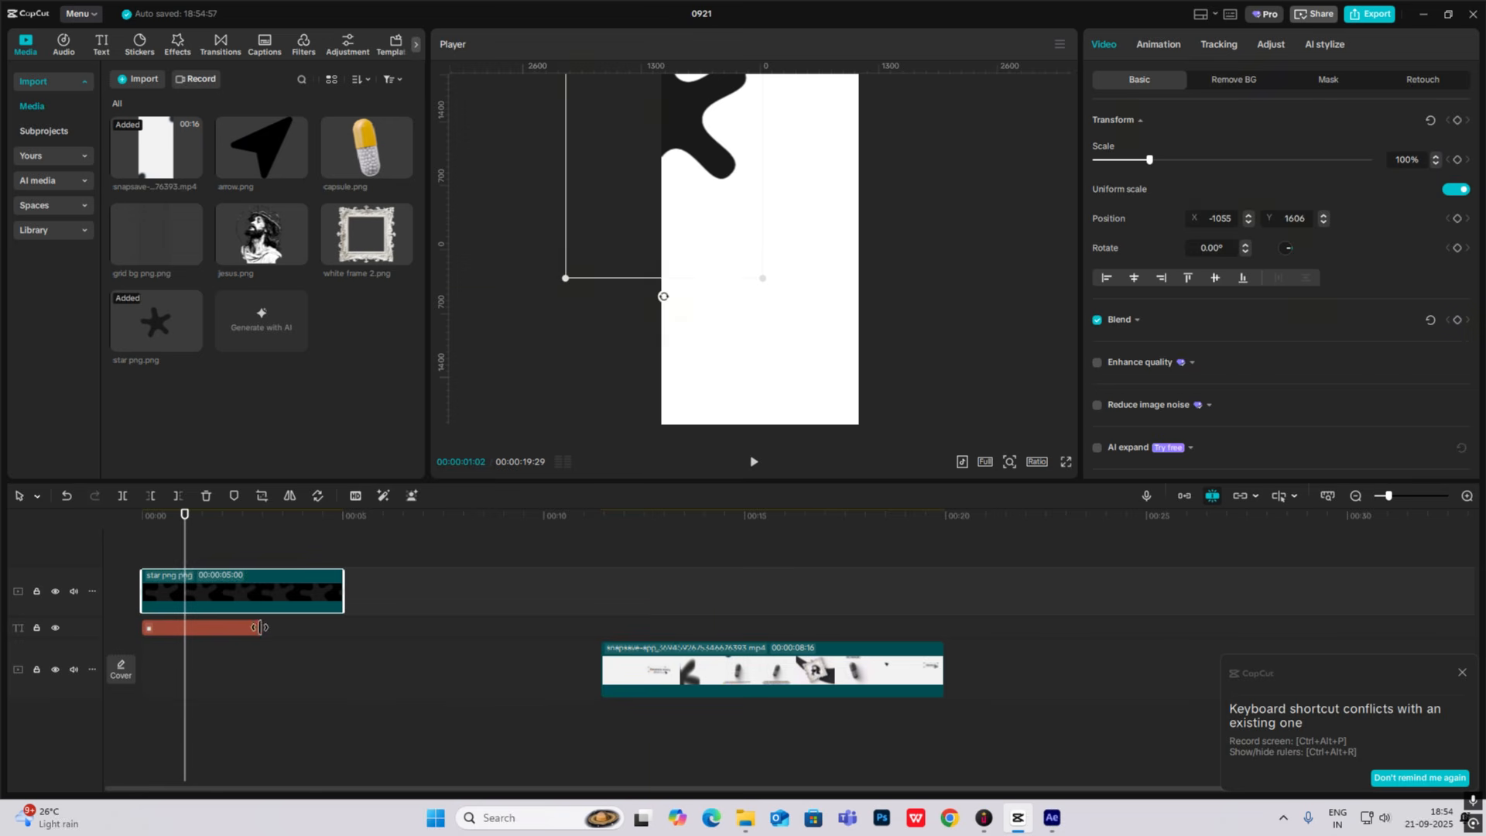
Extend the square text clip to about 13 seconds and shift the reference video to start at about 18.5 seconds.
{"action": "left_click_drag", "start_coordinate": [262, 627], "coordinate": [524, 626]}
{"action": "left_click_drag", "start_coordinate": [681, 669], "coordinate": [967, 668]}
{"action": "left_click", "coordinate": [339, 596]}
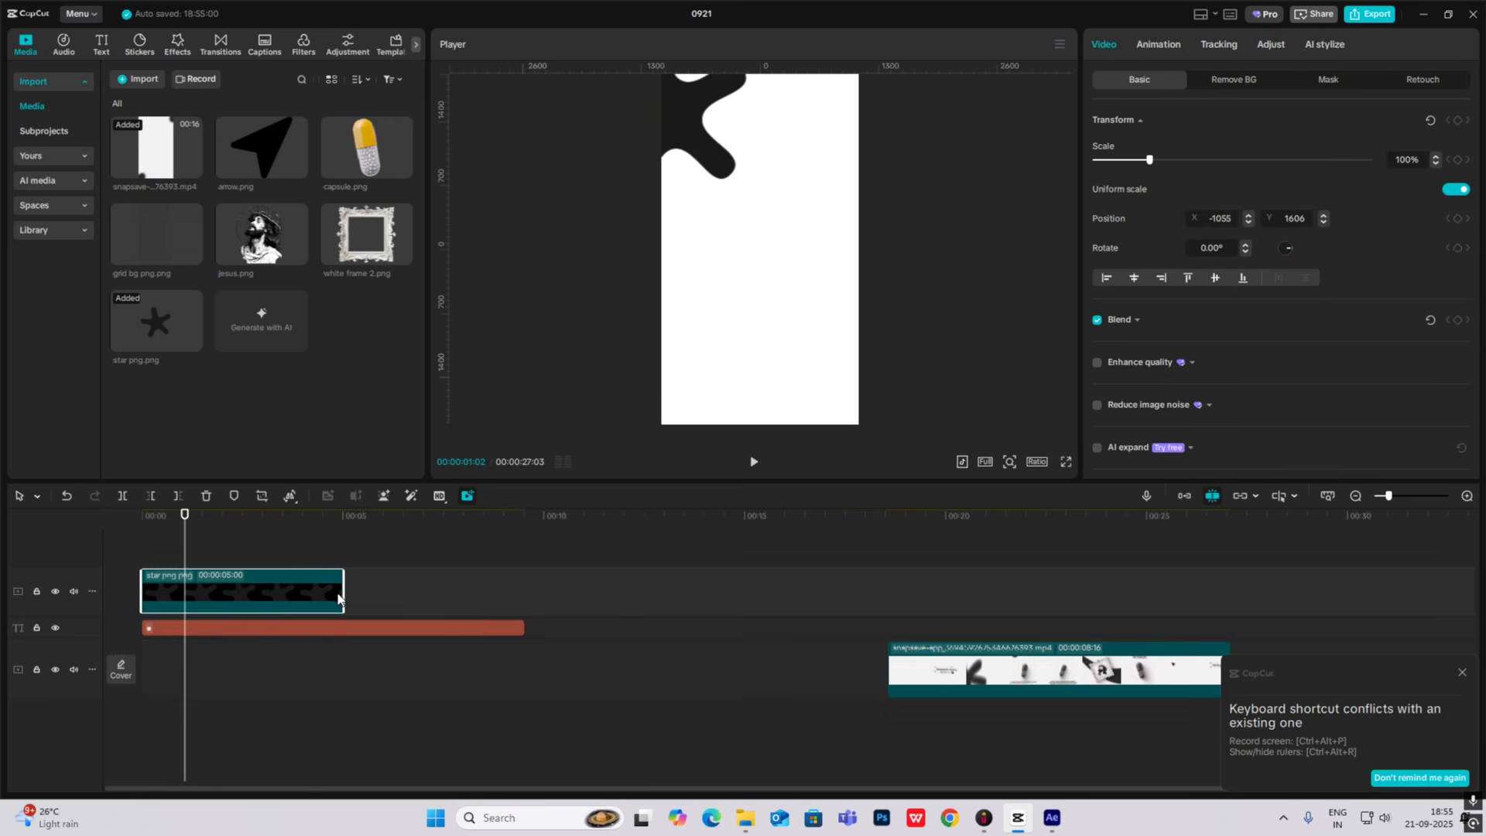
{"action": "left_click_drag", "start_coordinate": [524, 628], "coordinate": [663, 627]}
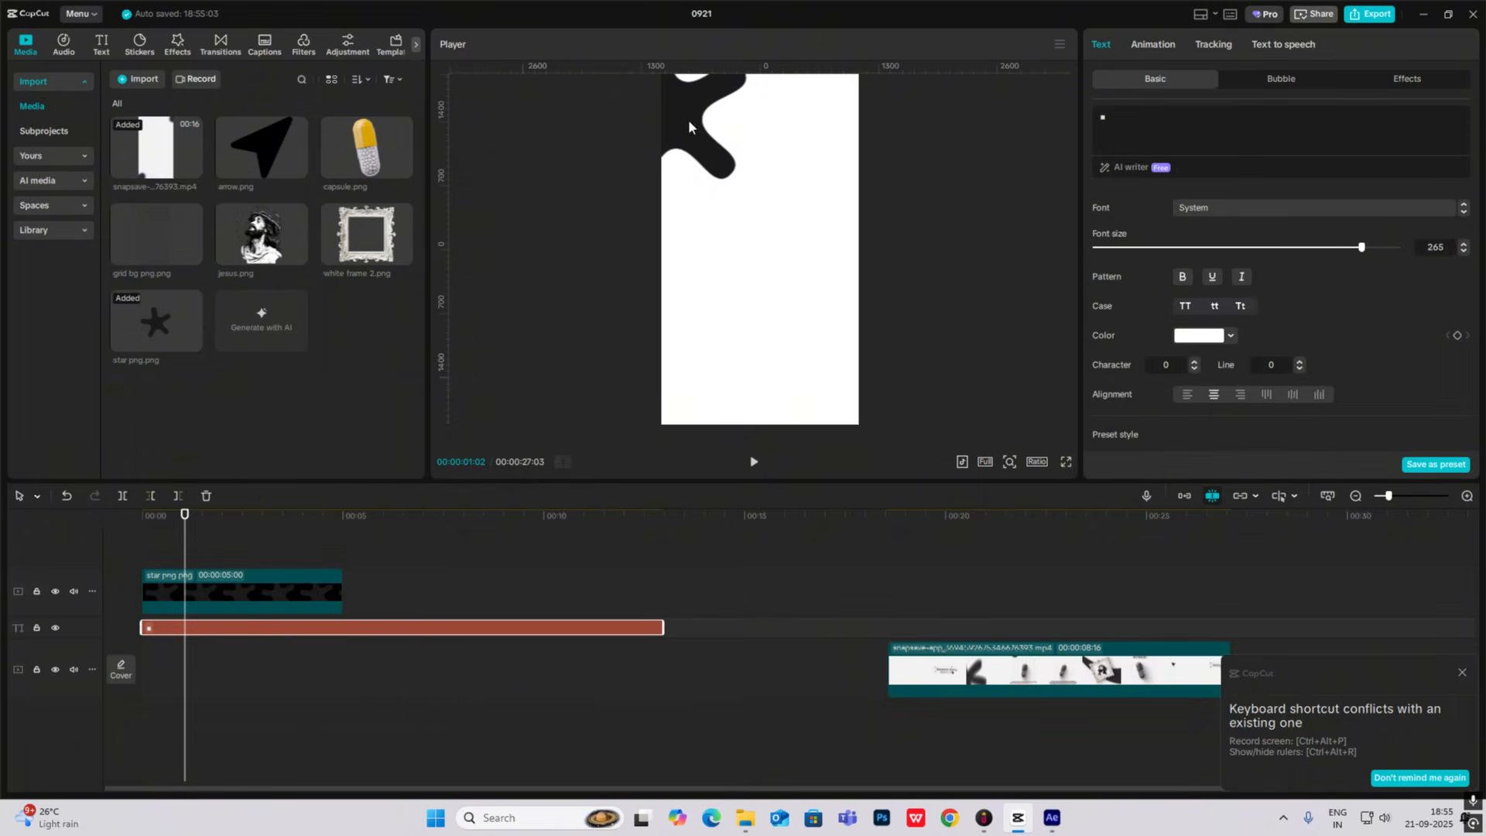
Enlarge the star to about 117% and reposition it in the upper-left corner at about X -995, Y 1534.
{"action": "left_click", "coordinate": [705, 155]}
{"action": "left_click_drag", "start_coordinate": [705, 152], "coordinate": [707, 139]}
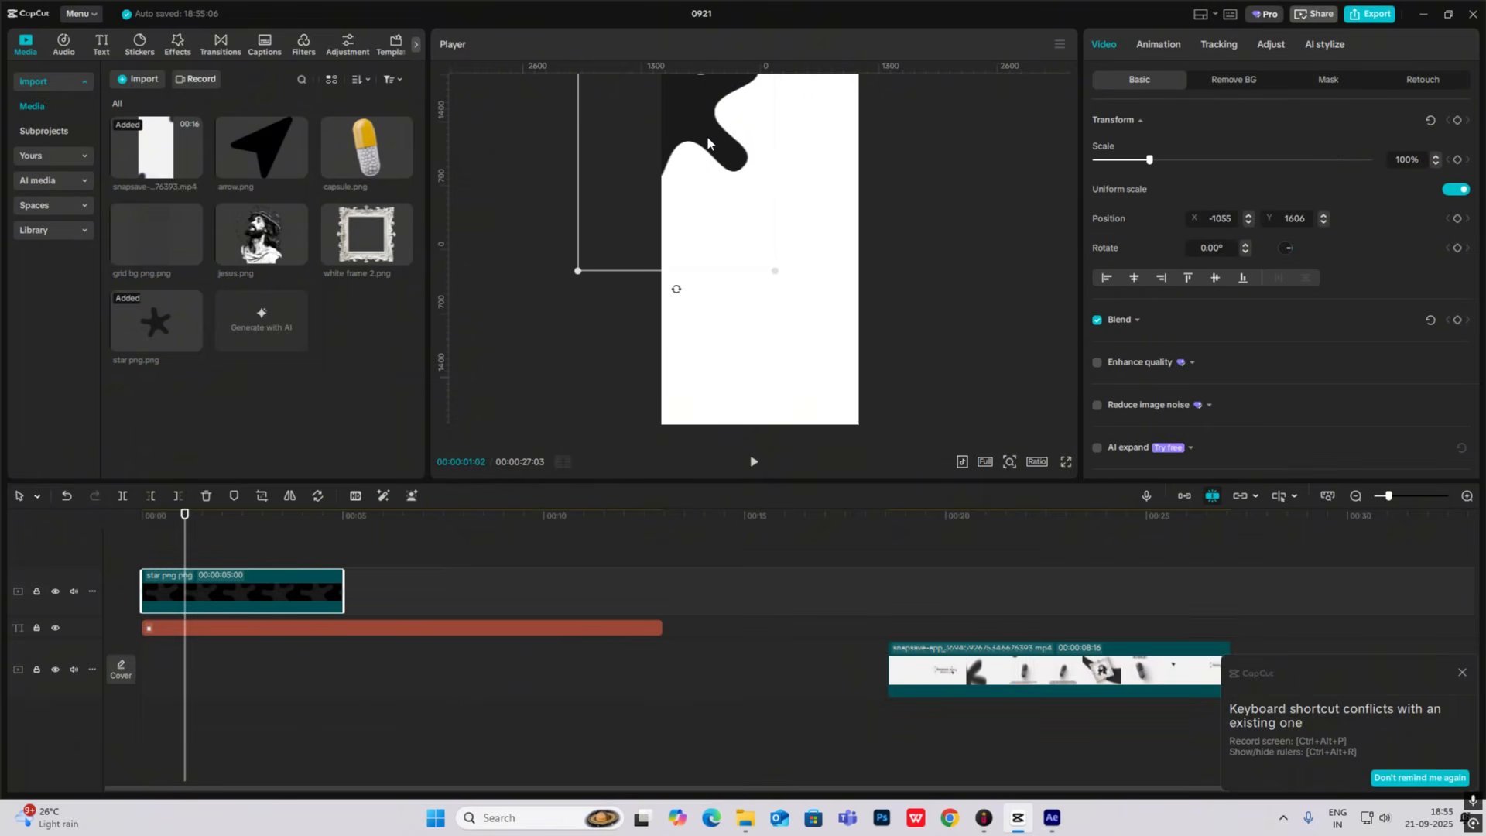
{"action": "left_click_drag", "start_coordinate": [582, 275], "coordinate": [562, 319]}
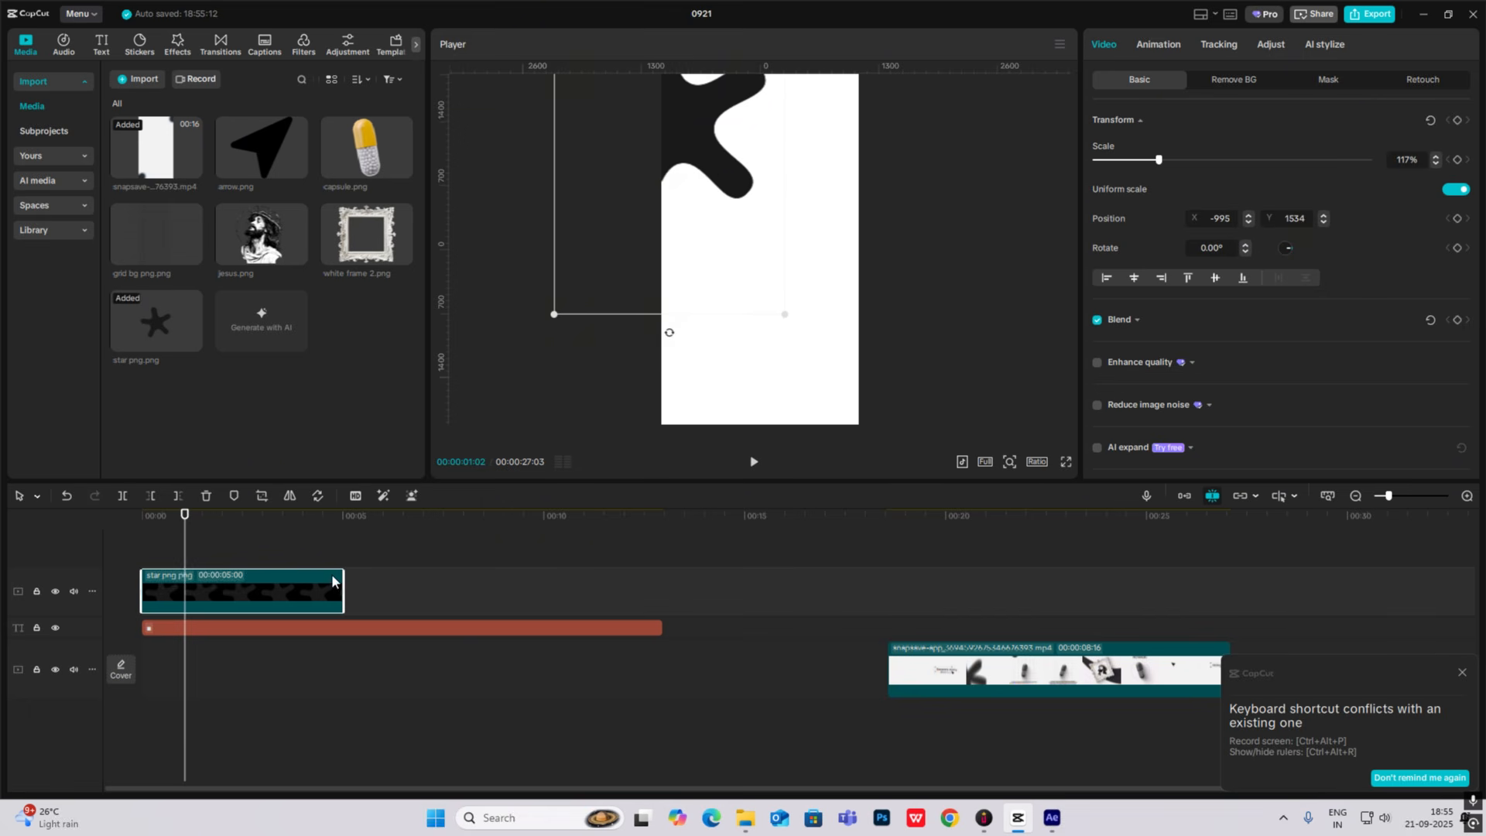
Extend the star clip to the square text's end, duplicate it, and move the copy to the frame's lower-right corner.
{"action": "mouse_move", "coordinate": [343, 591]}
{"action": "left_mouse_down"}
{"action": "mouse_move", "coordinate": [658, 593]}
{"action": "mouse_move", "coordinate": [328, 567]}
{"action": "left_mouse_up"}
{"action": "left_click_drag", "start_coordinate": [690, 147], "coordinate": [844, 411]}
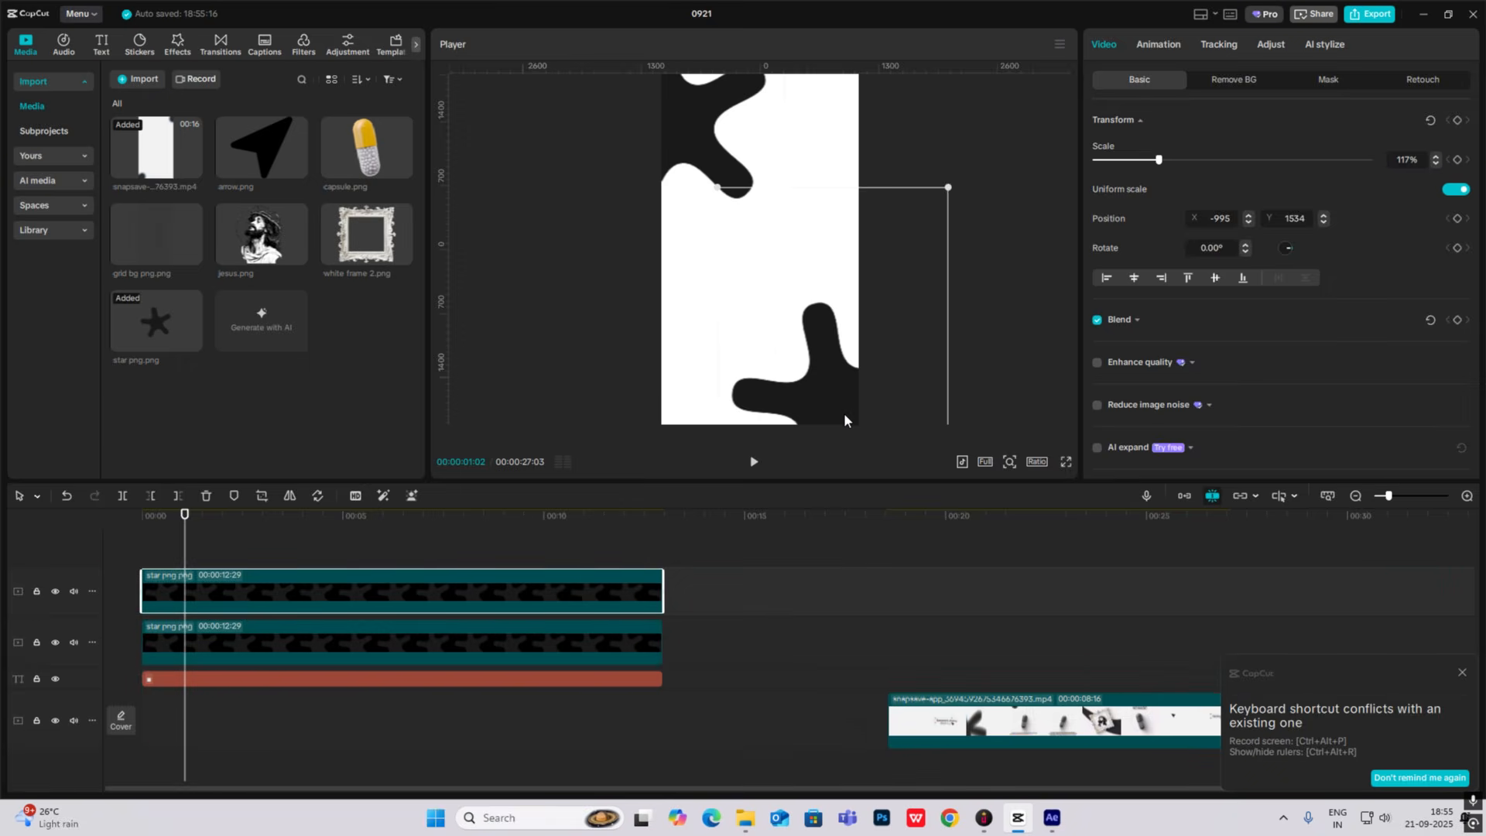
Add a default text clip on top of the stars at the timeline start, ending together with the star clips.
{"action": "left_click", "coordinate": [914, 685]}
{"action": "left_click_drag", "start_coordinate": [914, 685], "coordinate": [140, 633]}
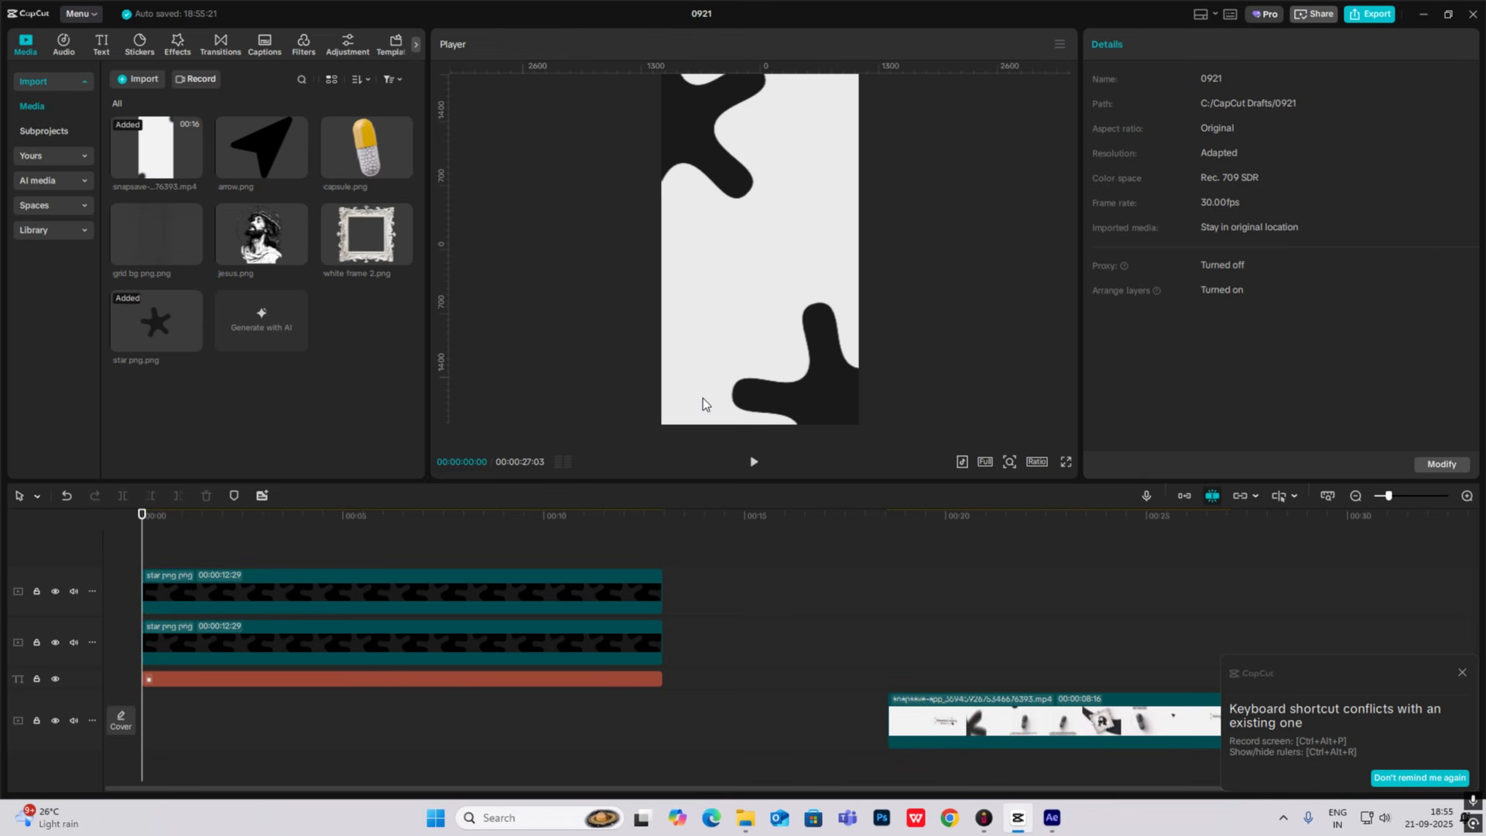
{"action": "left_click", "coordinate": [1462, 672]}
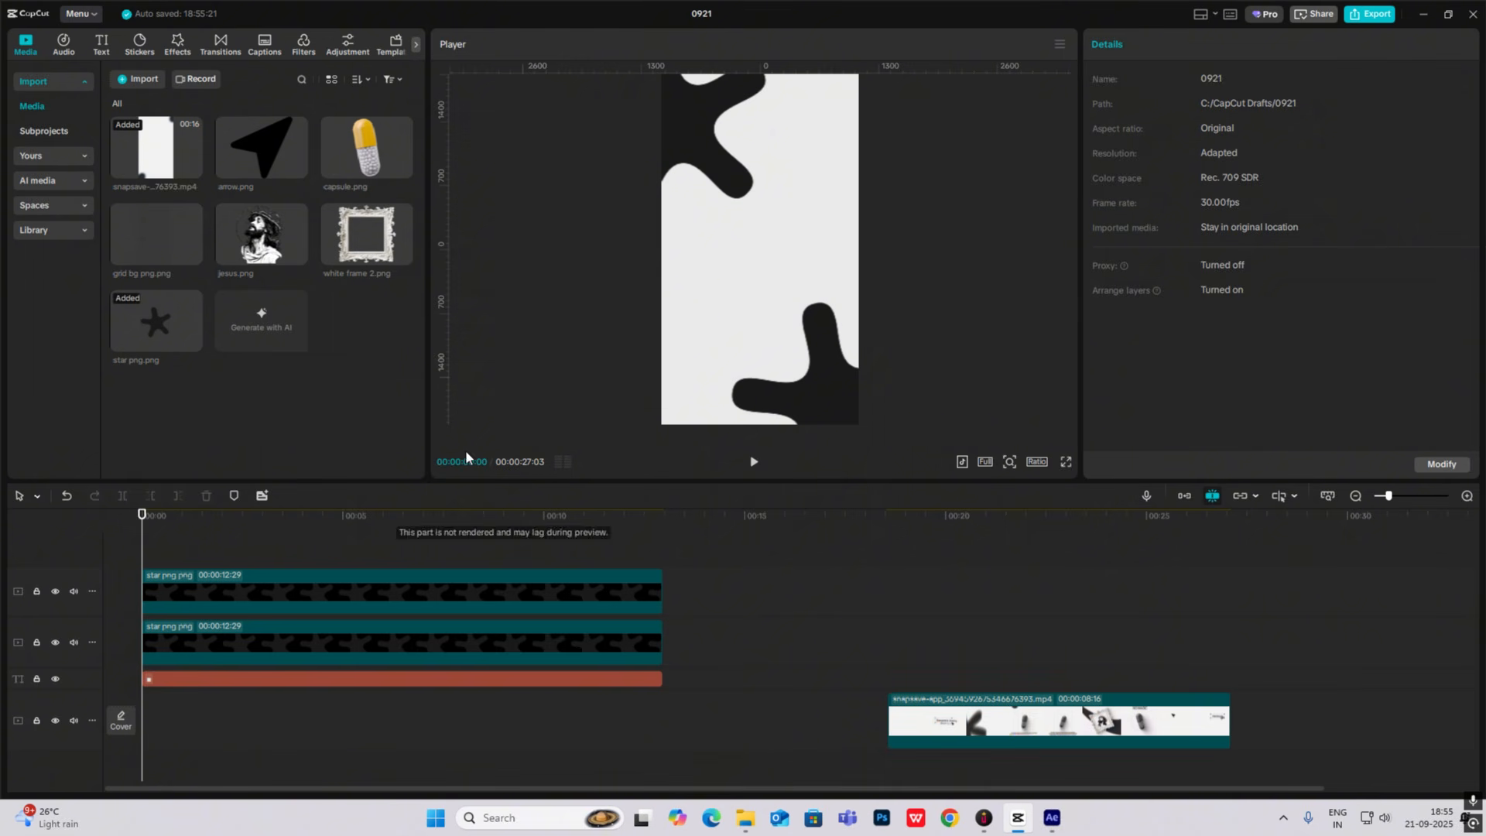
{"action": "left_click", "coordinate": [101, 44]}
{"action": "left_click_drag", "start_coordinate": [124, 96], "coordinate": [663, 598]}
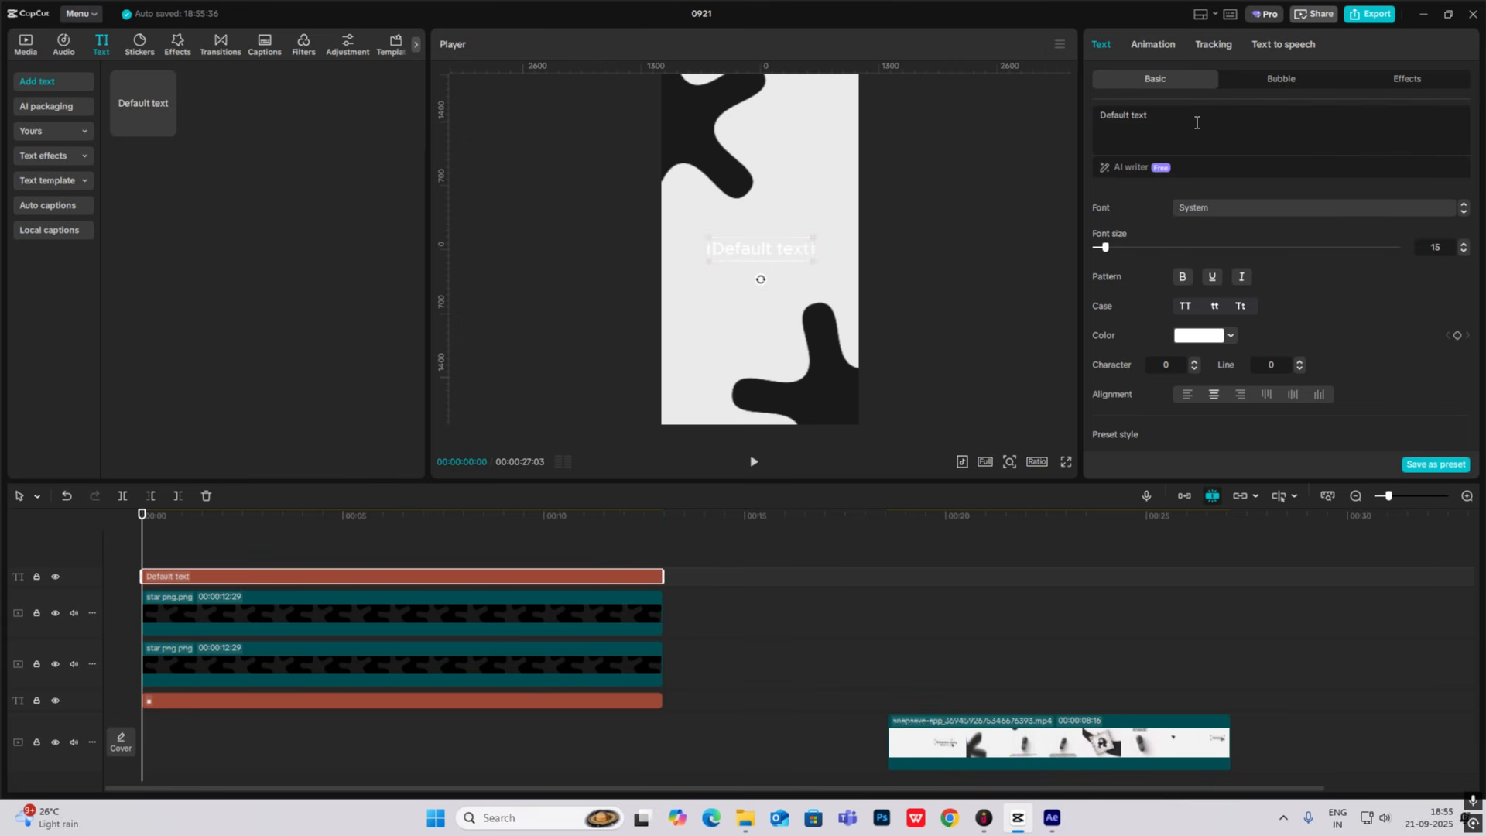
Replace the new text with a row of about eleven hyphens and color it black (000000).
{"action": "key", "text": "ctrl+a"}
{"action": "key", "text": "BackSpace"}
{"action": "type", "text": "------------"}
{"action": "left_click", "coordinate": [1202, 339]}
{"action": "left_click", "coordinate": [1232, 554]}
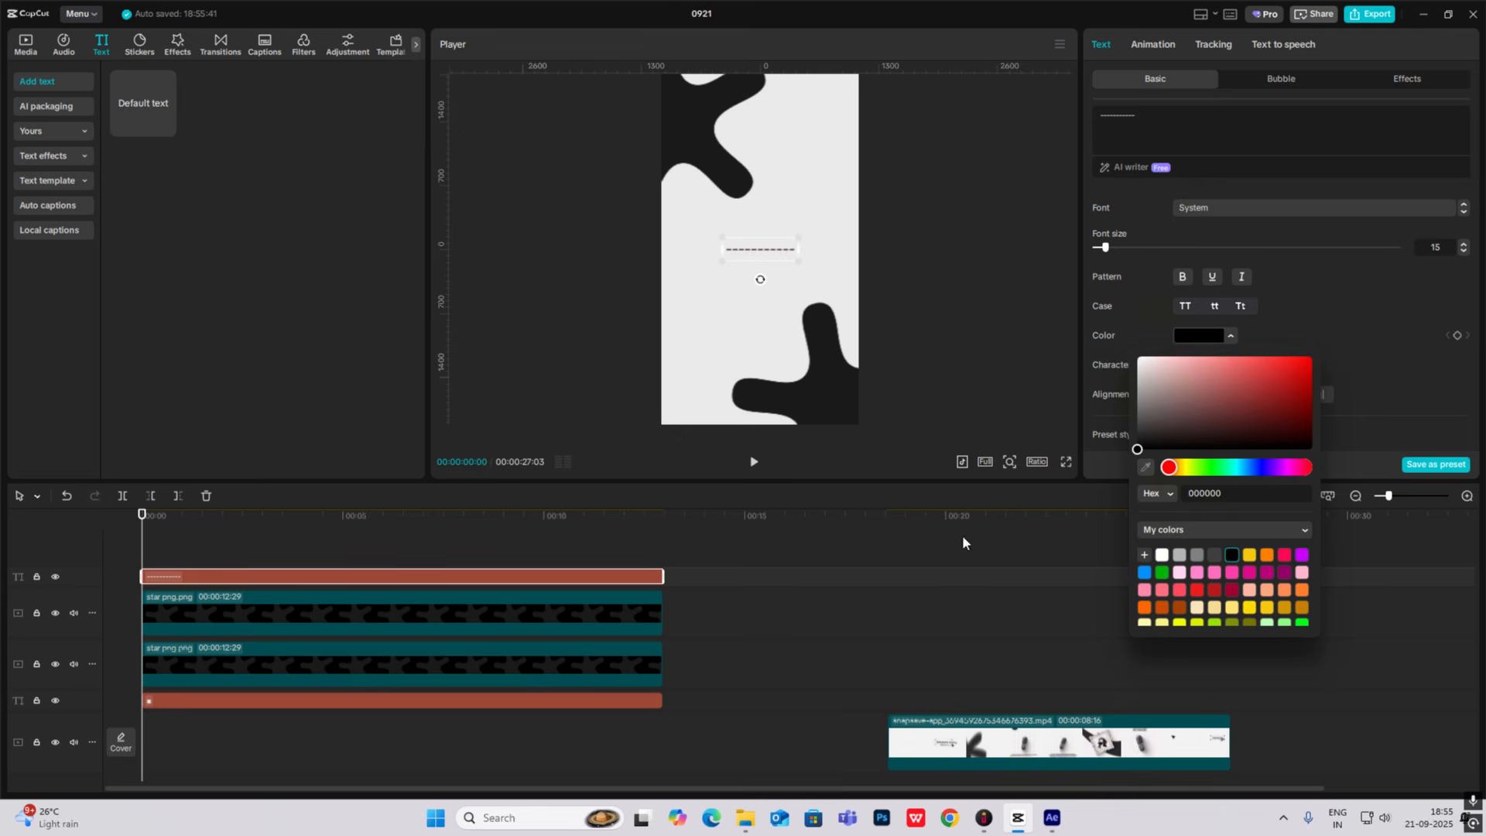
{"action": "left_click", "coordinate": [1324, 328]}
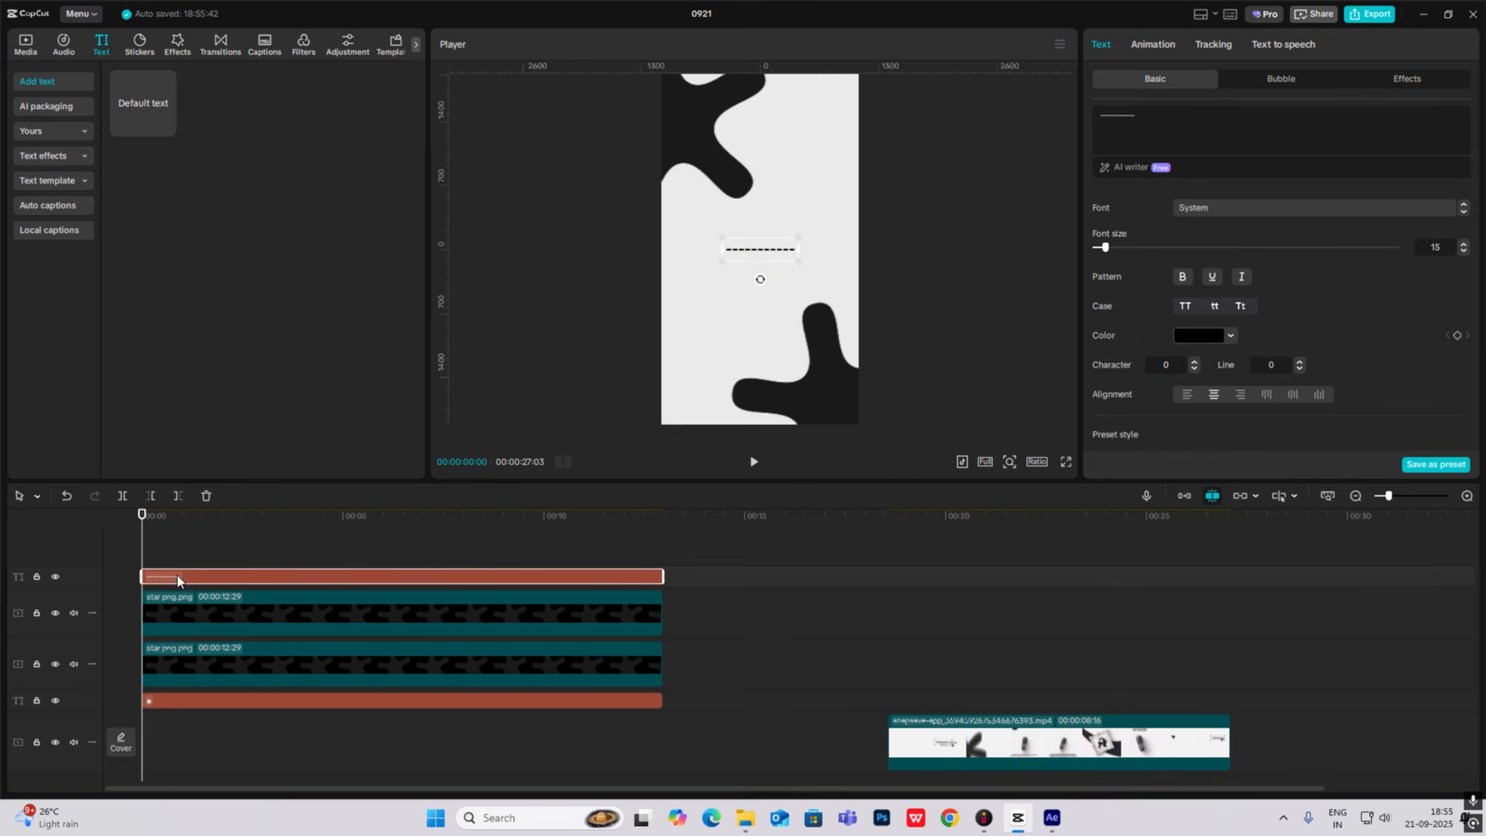
Duplicate the dashed line text and place the copy just below the original.
{"action": "key", "text": "ctrl+c"}
{"action": "key", "text": "ctrl+v"}
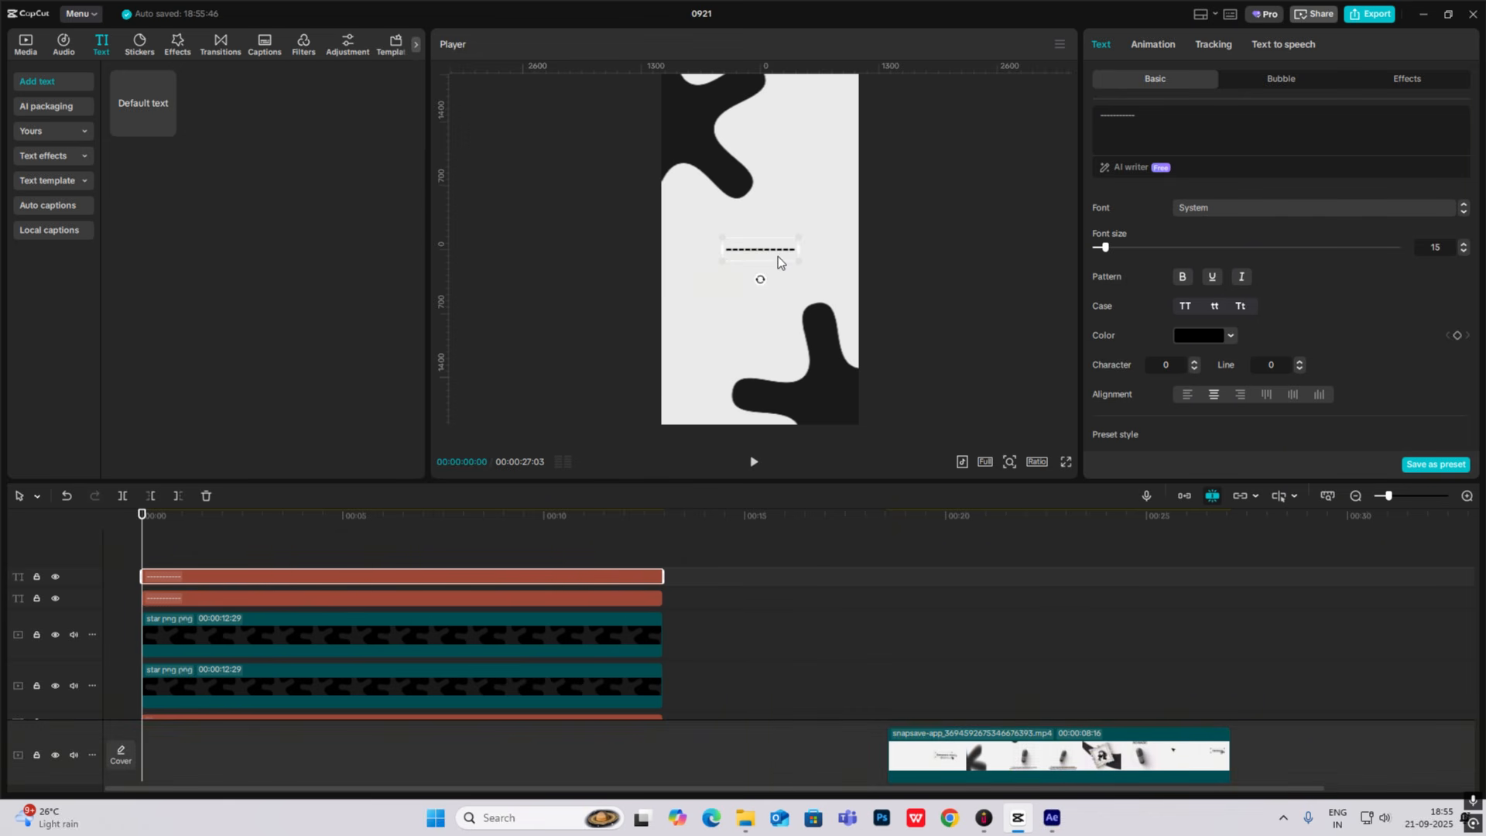
{"action": "left_click_drag", "start_coordinate": [778, 257], "coordinate": [774, 285]}
{"action": "left_click", "coordinate": [1011, 464]}
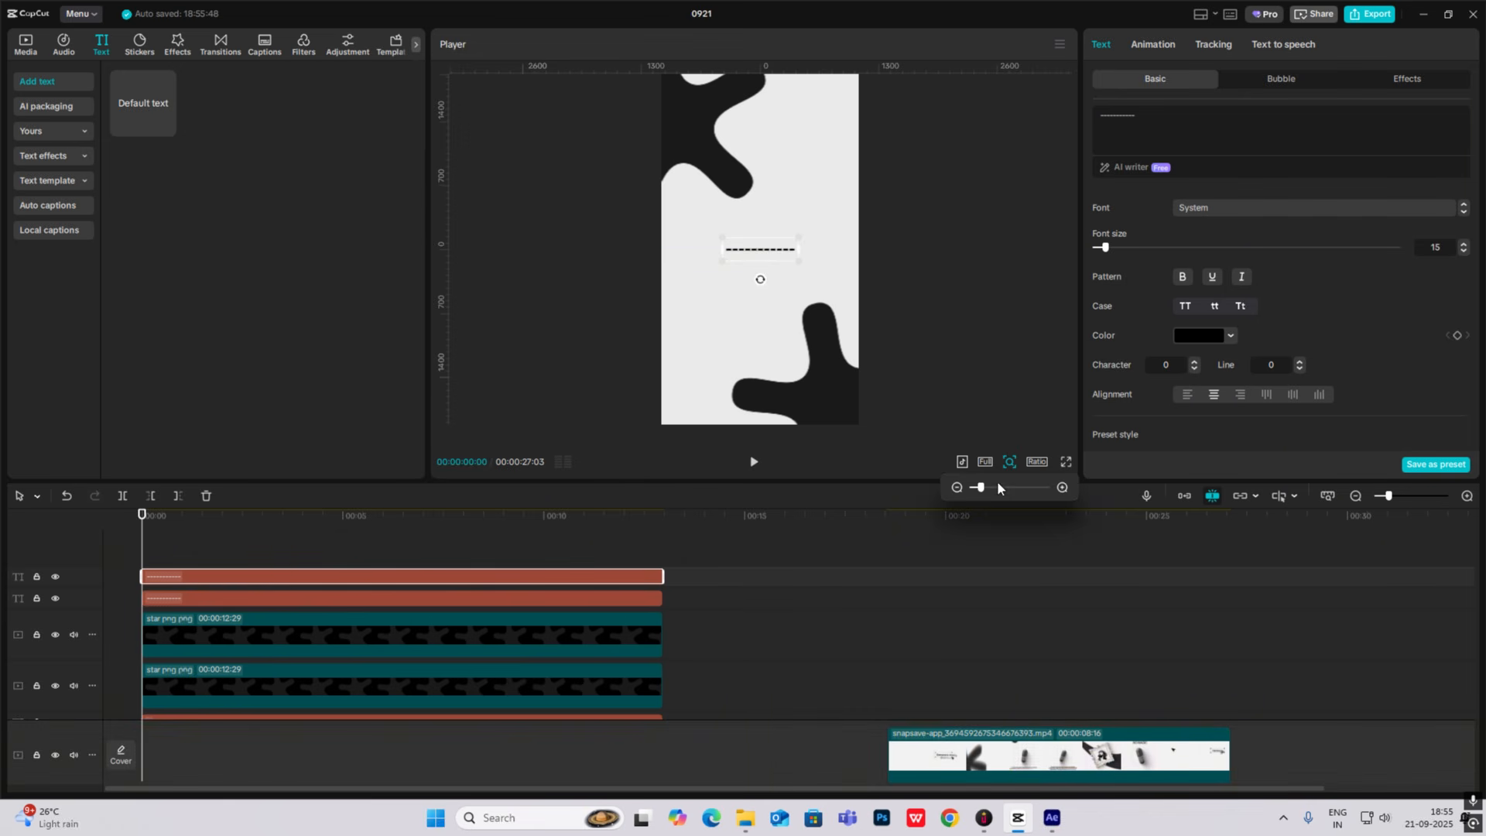
{"action": "left_click_drag", "start_coordinate": [981, 488], "coordinate": [1012, 488]}
{"action": "left_click_drag", "start_coordinate": [790, 269], "coordinate": [790, 293]}
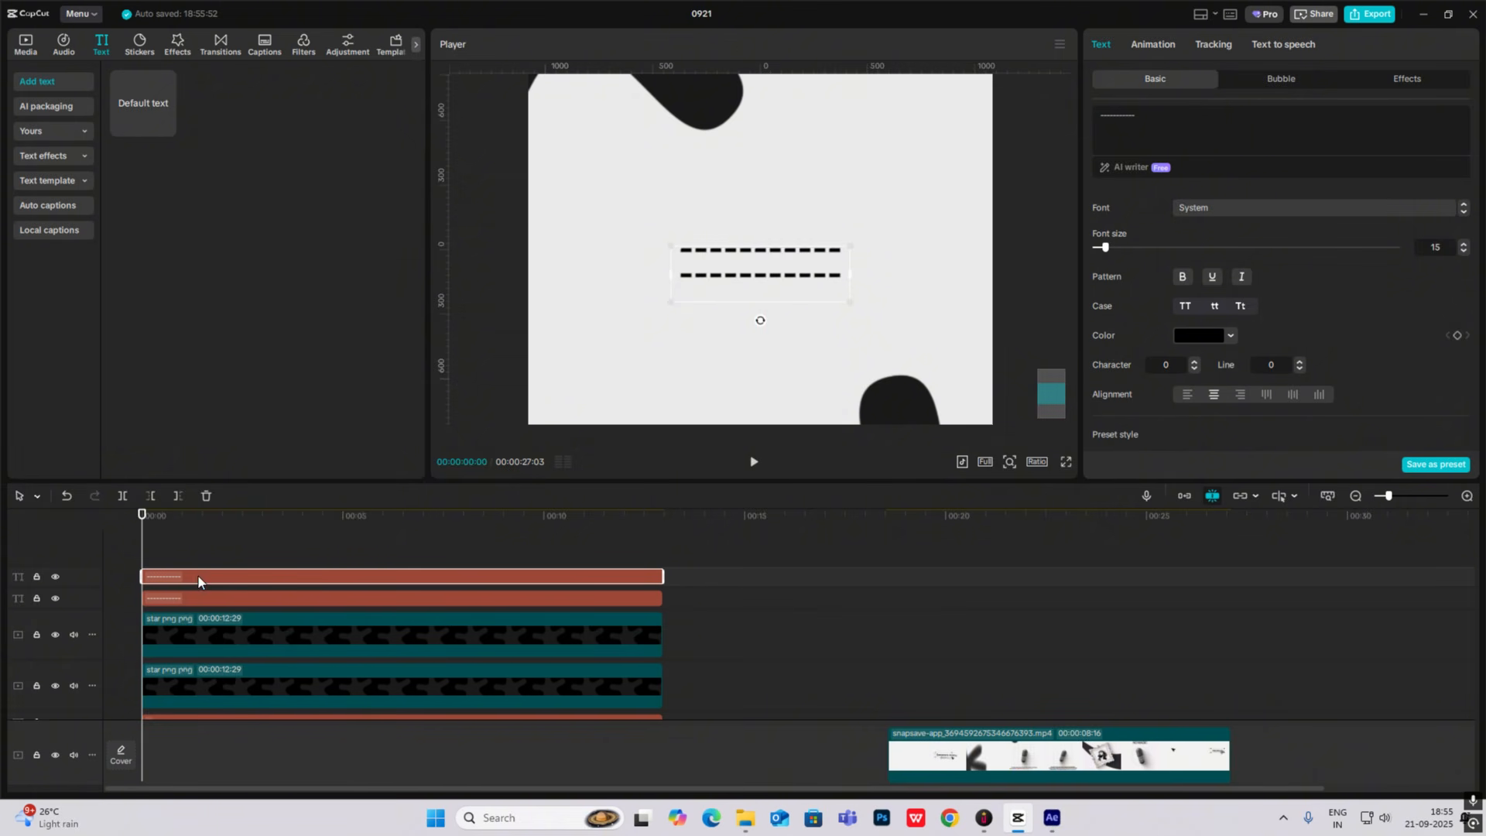
Create a short vertical dashed line from another copy by reducing it to three hyphens and rotating it upright at the lines' right end.
{"action": "key", "text": "ctrl+c"}
{"action": "key", "text": "ctrl+v"}
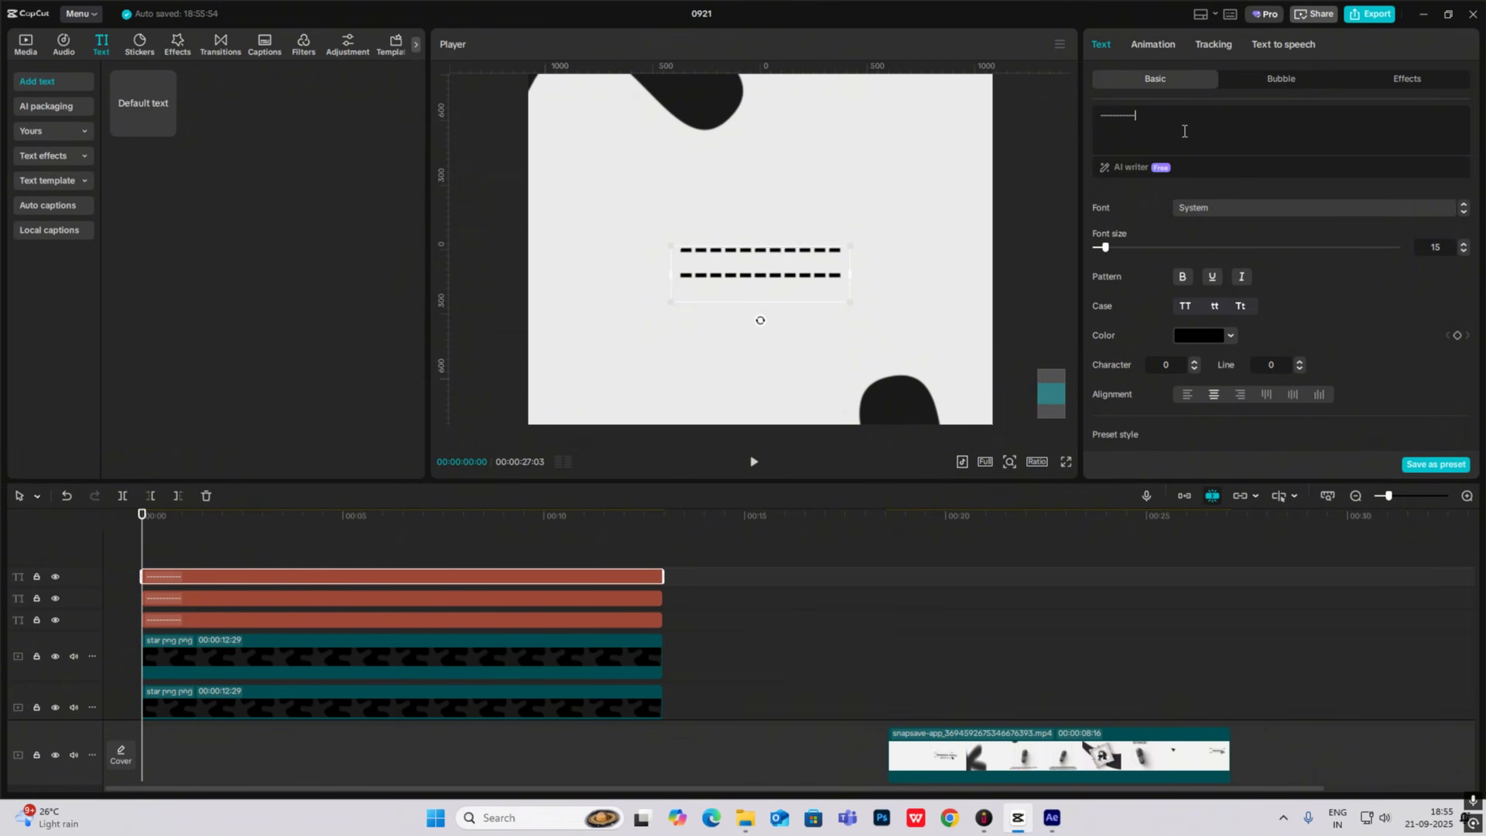
{"action": "key", "text": "ctrl+a"}
{"action": "key", "text": "BackSpace"}
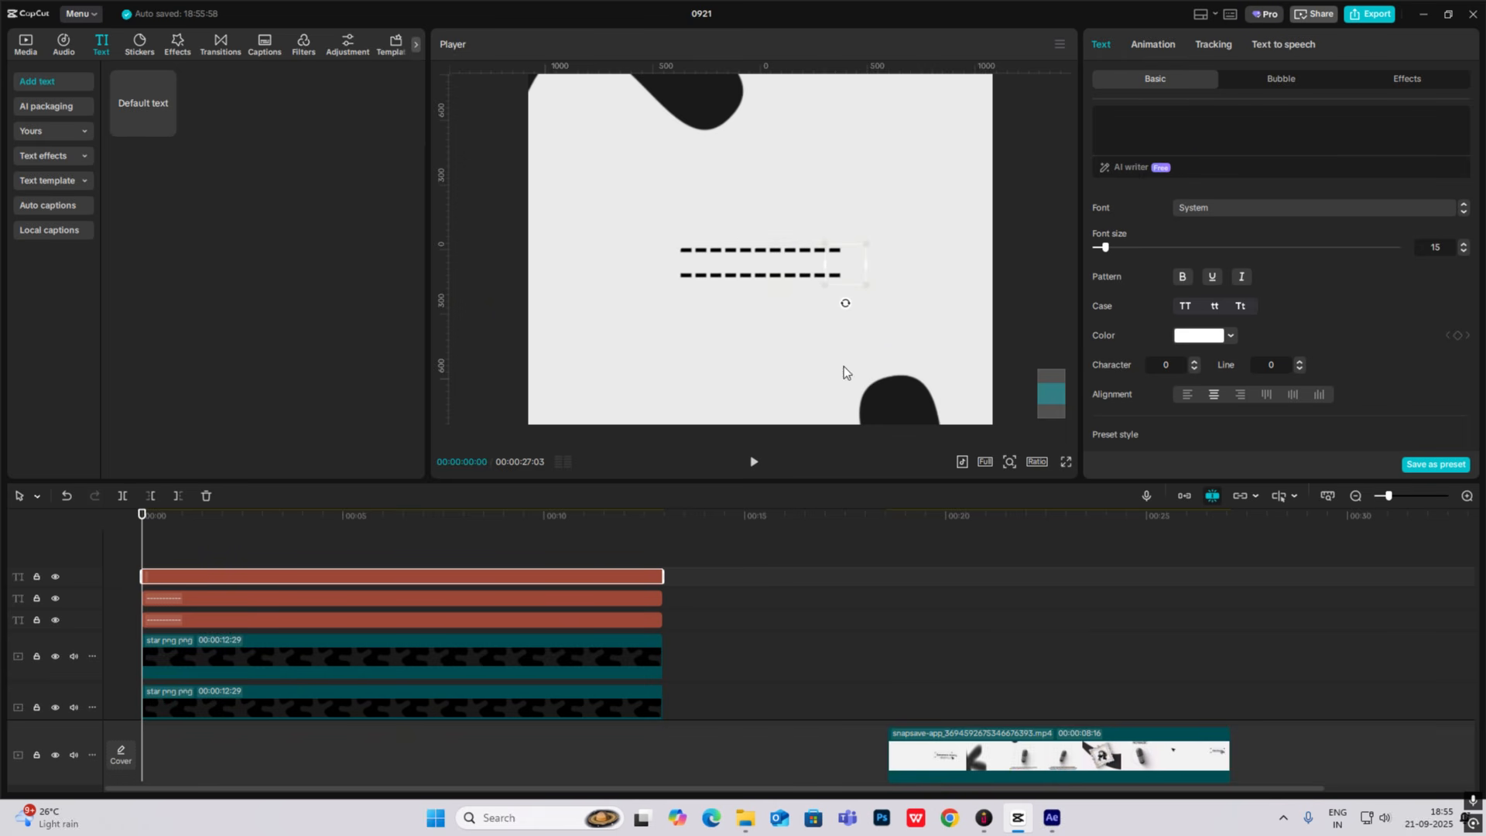
{"action": "type", "text": "--"}
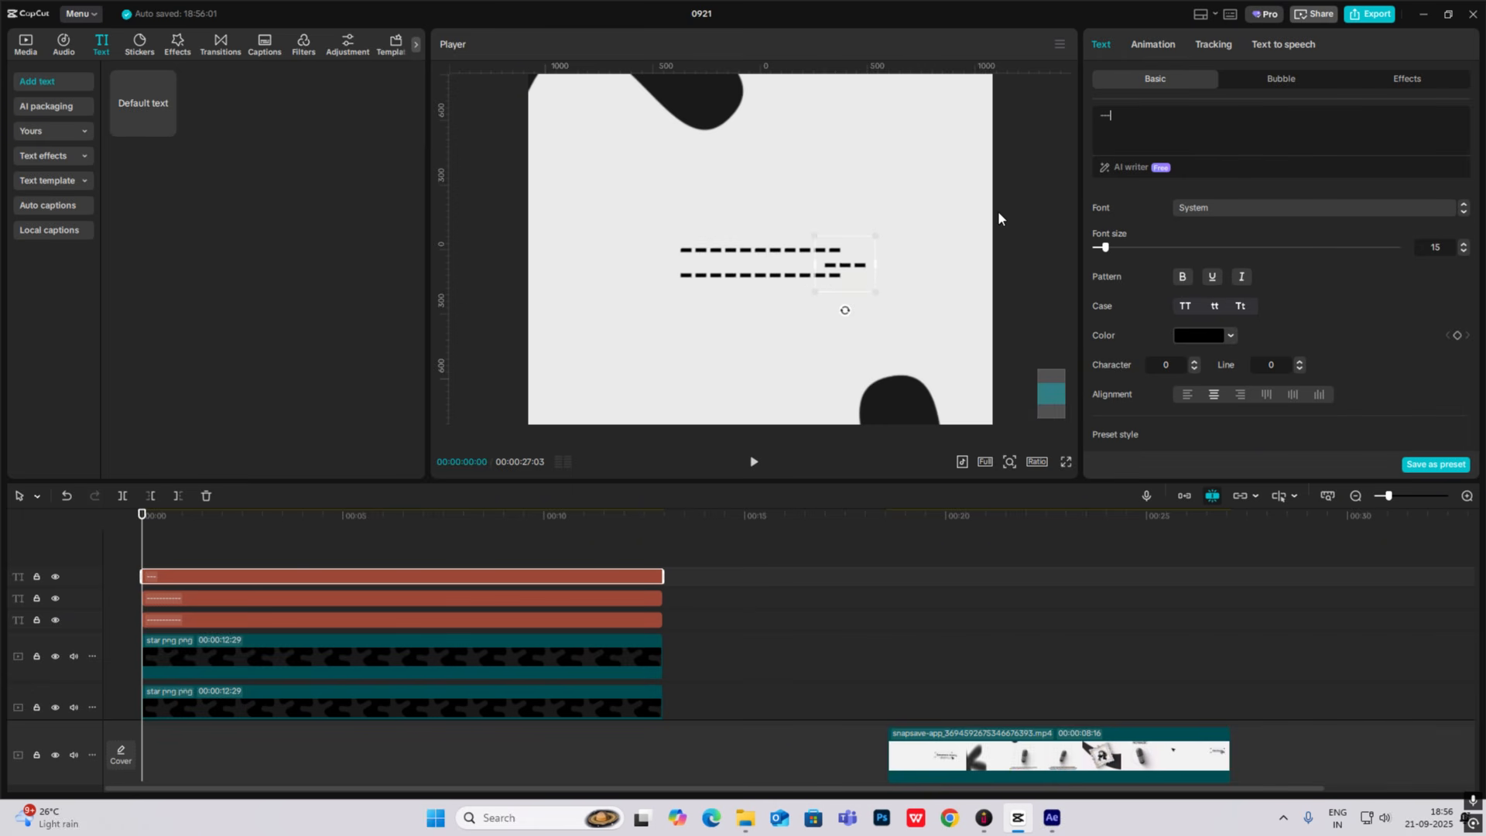
{"action": "left_click_drag", "start_coordinate": [844, 307], "coordinate": [717, 282]}
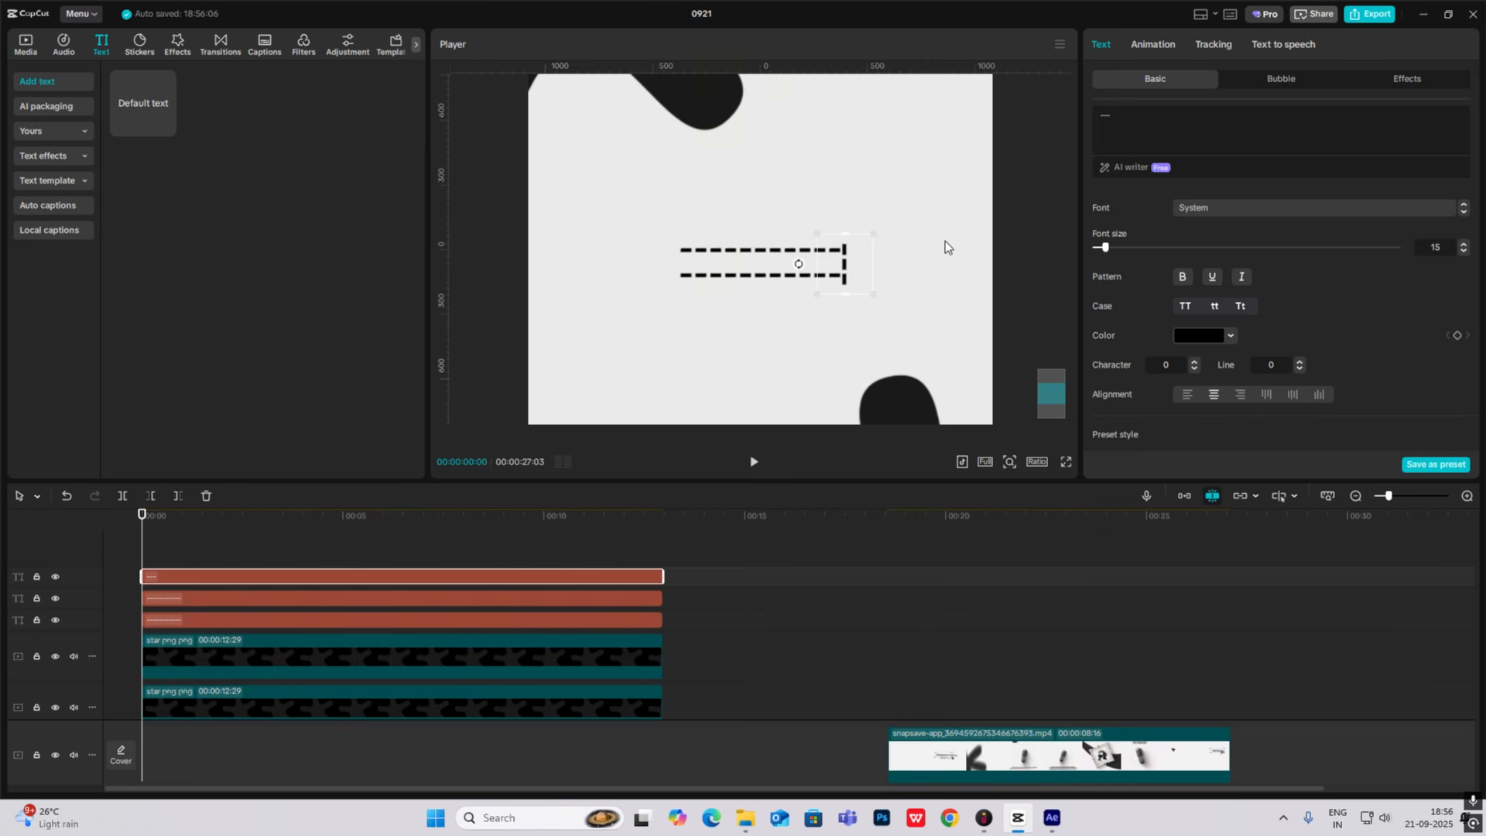
Shift the lower and upper dashed lines so their right ends meet the ends of the vertical dashed line.
{"action": "left_click", "coordinate": [234, 598]}
{"action": "left_click_drag", "start_coordinate": [806, 257], "coordinate": [805, 266]}
{"action": "left_click", "coordinate": [1009, 462]}
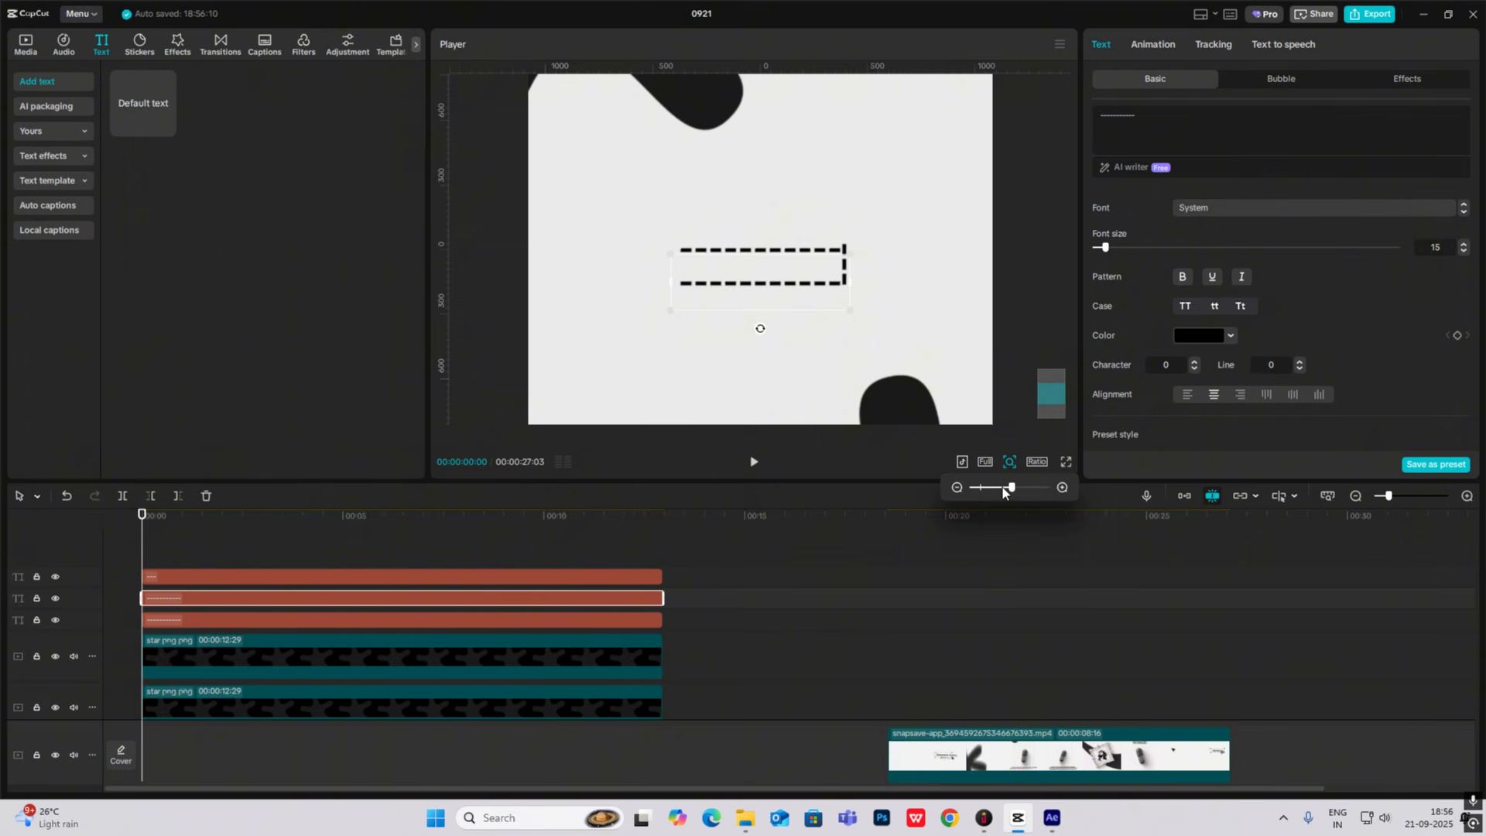
{"action": "left_click_drag", "start_coordinate": [1010, 488], "coordinate": [1044, 488]}
{"action": "left_click_drag", "start_coordinate": [847, 308], "coordinate": [857, 308]}
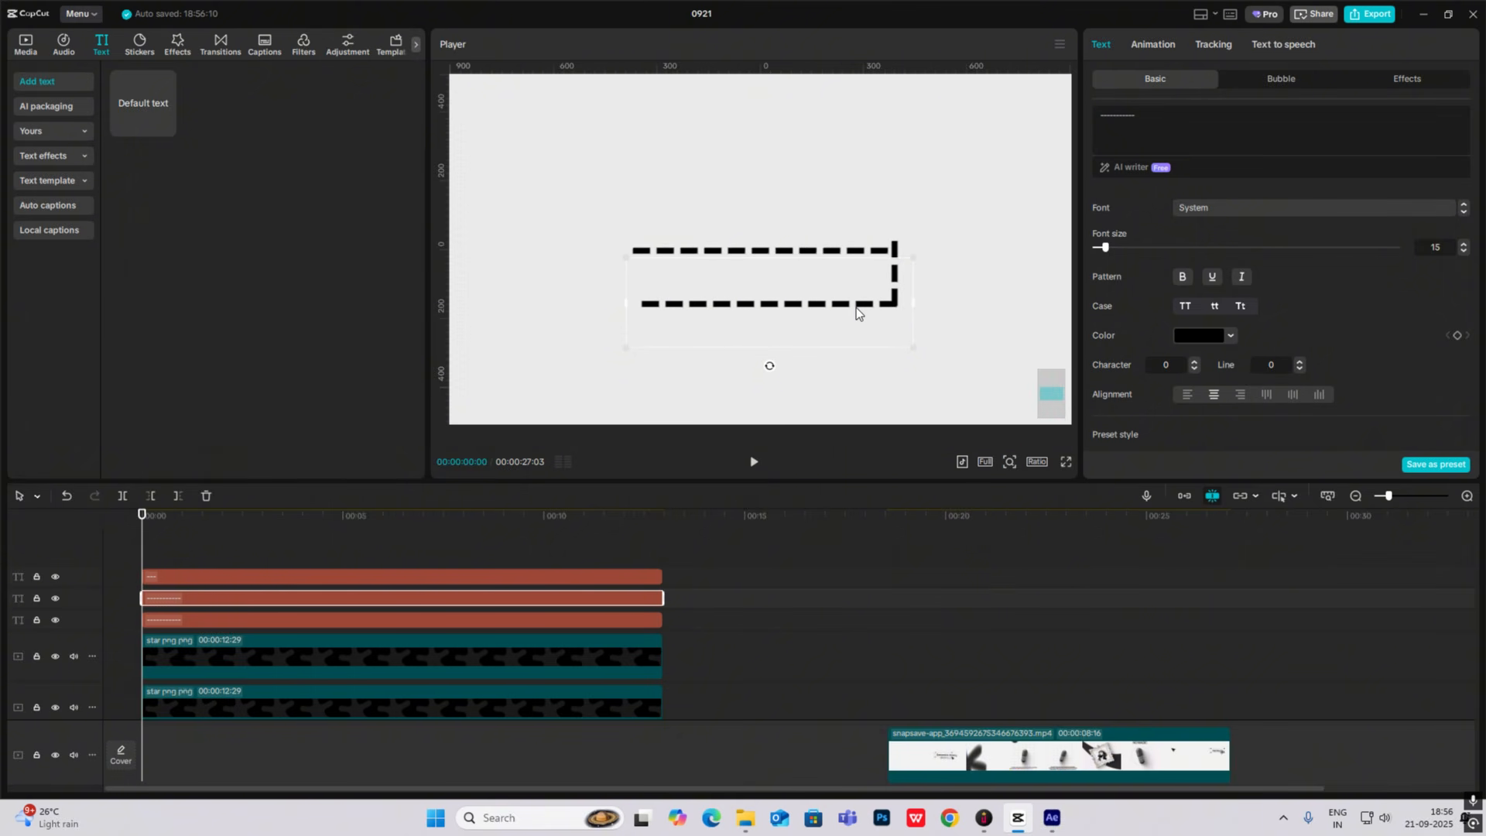
{"action": "left_click", "coordinate": [207, 619]}
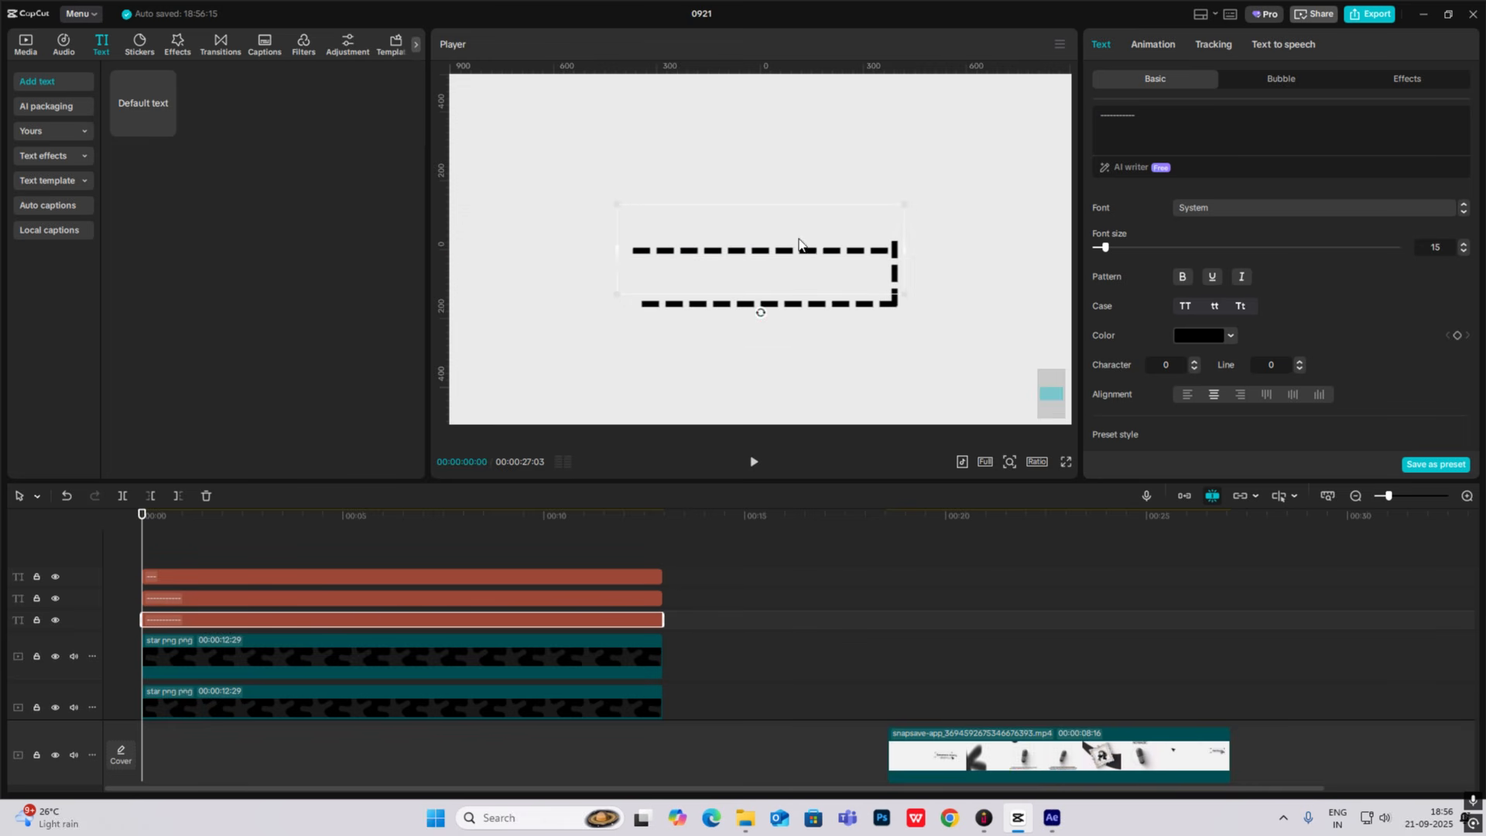
{"action": "left_click_drag", "start_coordinate": [799, 243], "coordinate": [799, 252]}
{"action": "left_click", "coordinate": [798, 251]}
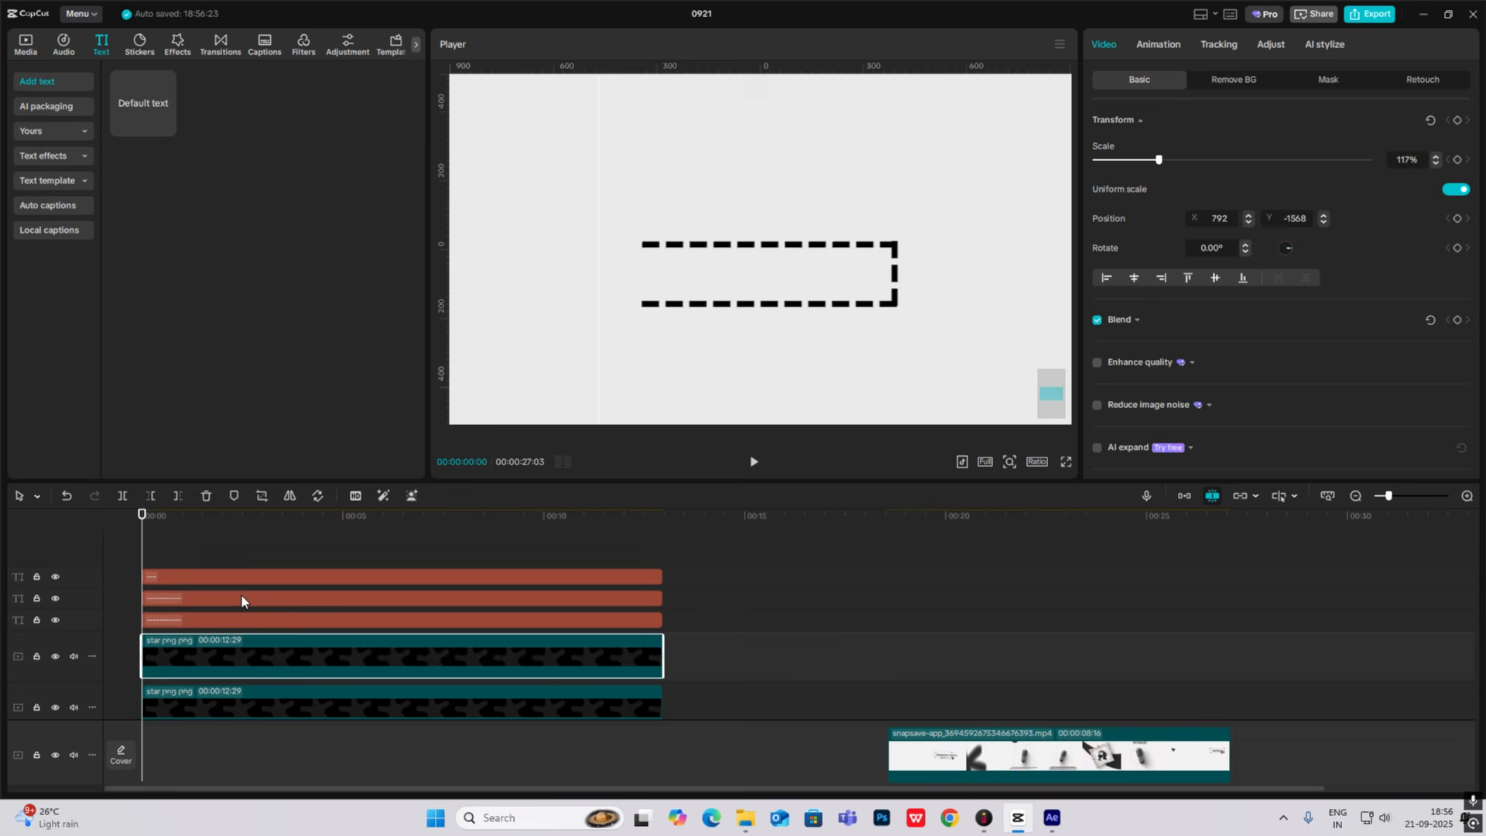
Duplicate the vertical dashed line and place the copy at the left ends to close the dashed rectangle.
{"action": "left_click", "coordinate": [158, 576]}
{"action": "key", "text": "ctrl+c"}
{"action": "key", "text": "ctrl+v"}
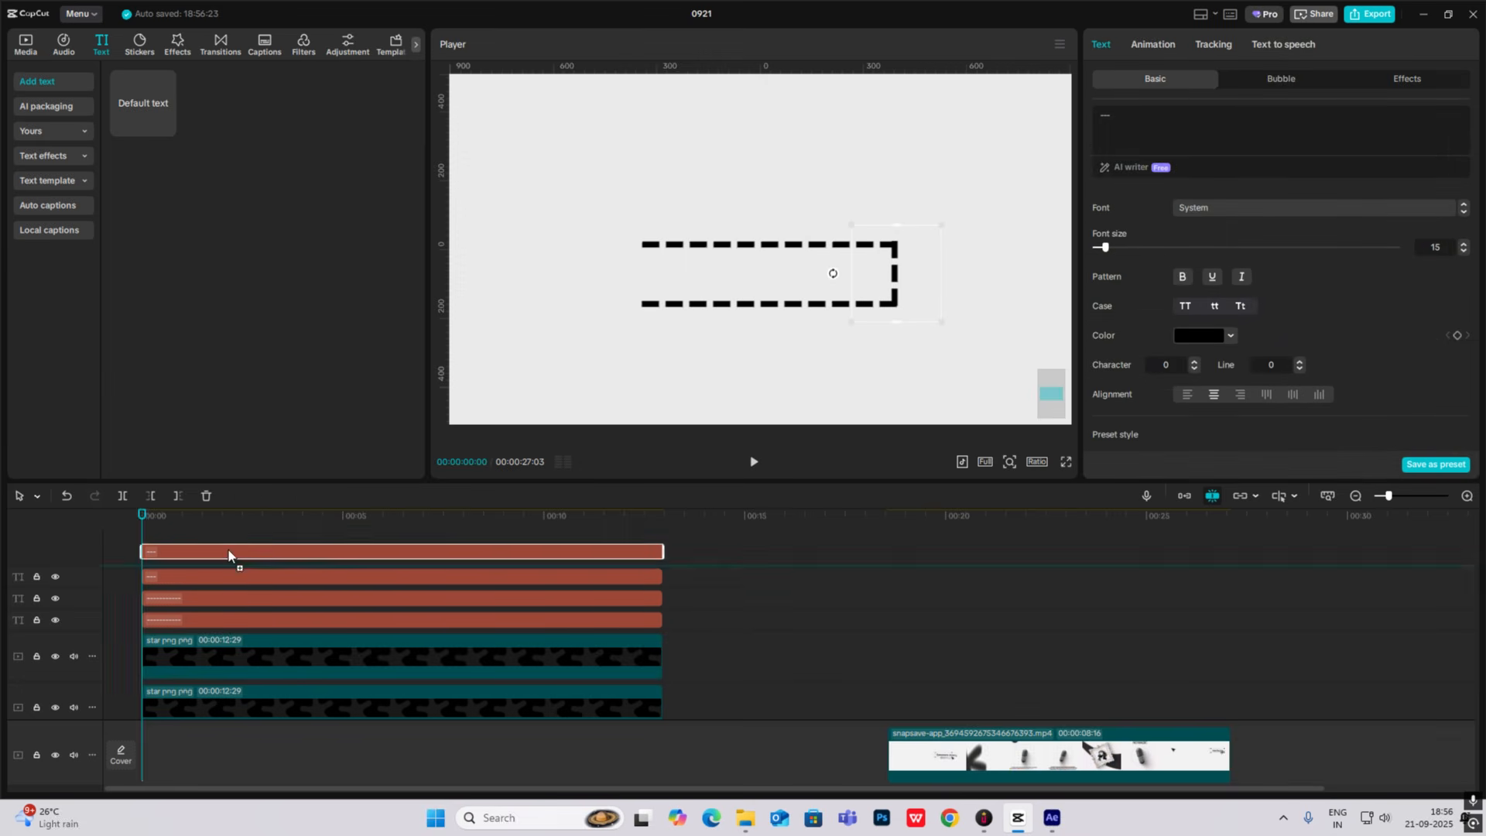
{"action": "left_click_drag", "start_coordinate": [895, 276], "coordinate": [645, 294]}
{"action": "left_click", "coordinate": [645, 294]}
{"action": "left_click", "coordinate": [1009, 462]}
{"action": "left_click_drag", "start_coordinate": [998, 488], "coordinate": [980, 488]}
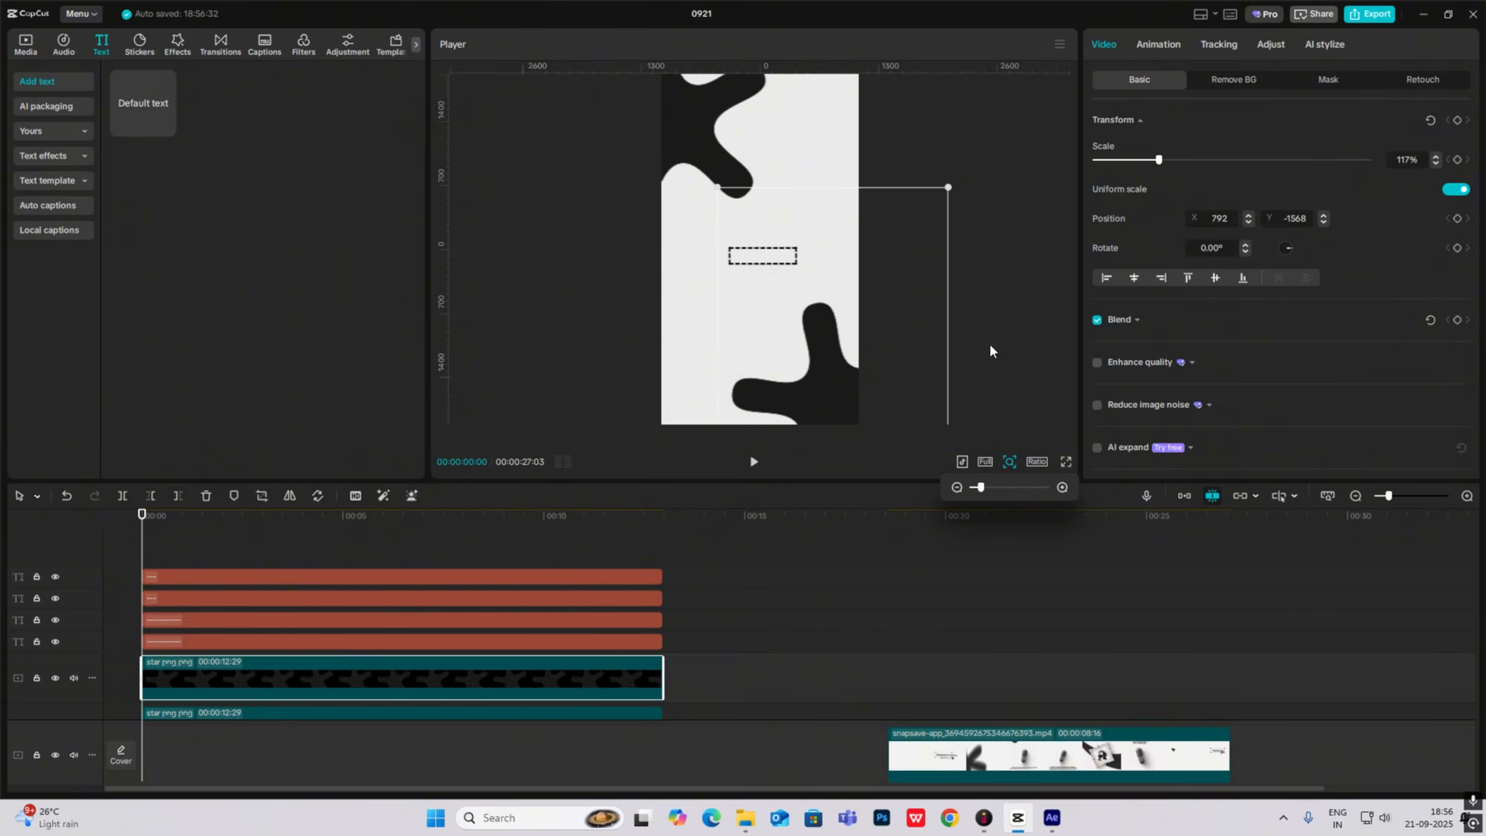
Show the player rulers and place a horizontal and a vertical guide crossing at the canvas centre.
{"action": "left_click", "coordinate": [904, 701]}
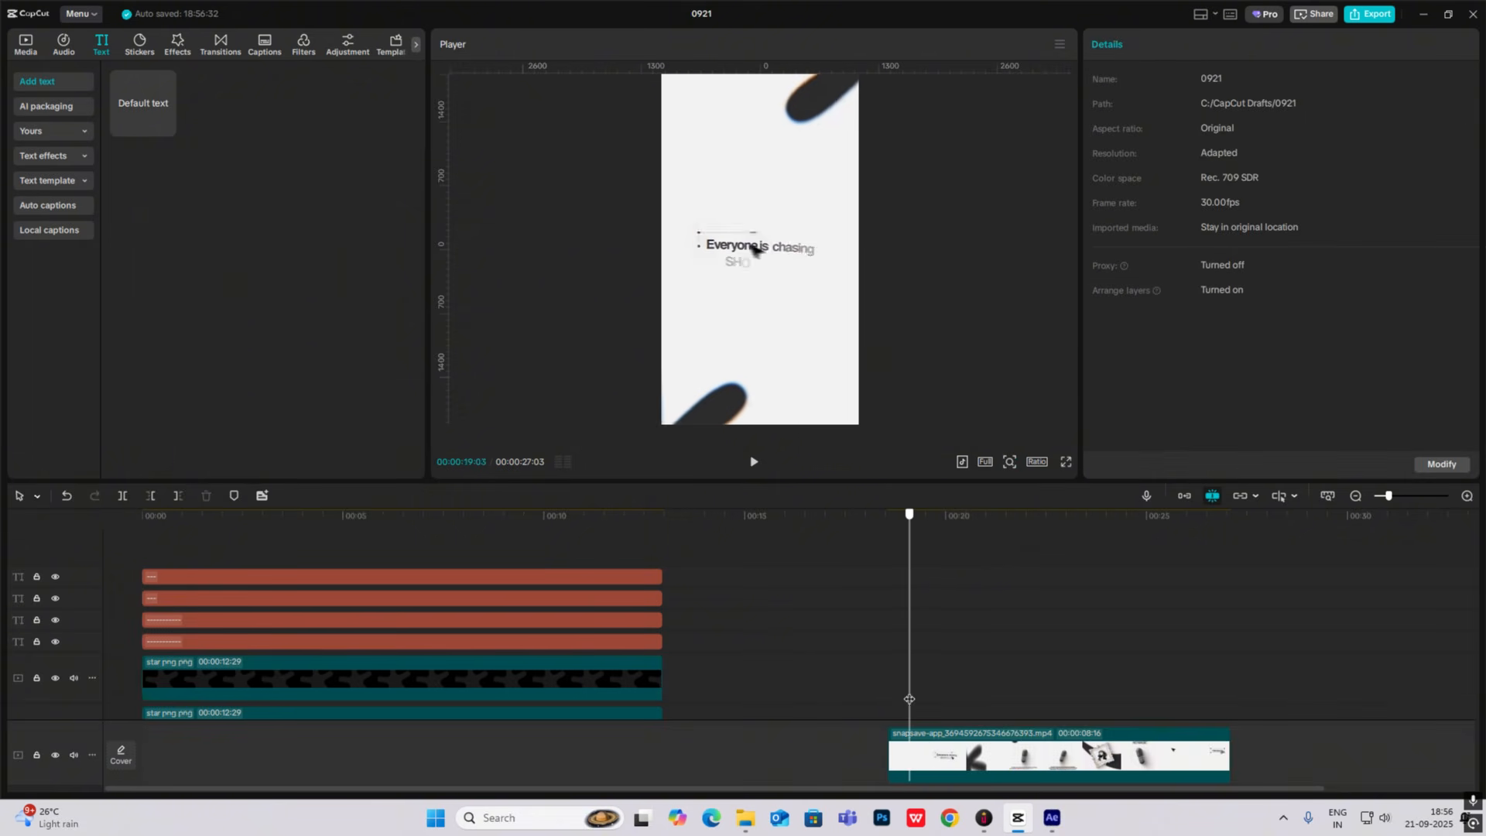
{"action": "left_click_drag", "start_coordinate": [906, 639], "coordinate": [965, 670]}
{"action": "left_click", "coordinate": [223, 555]}
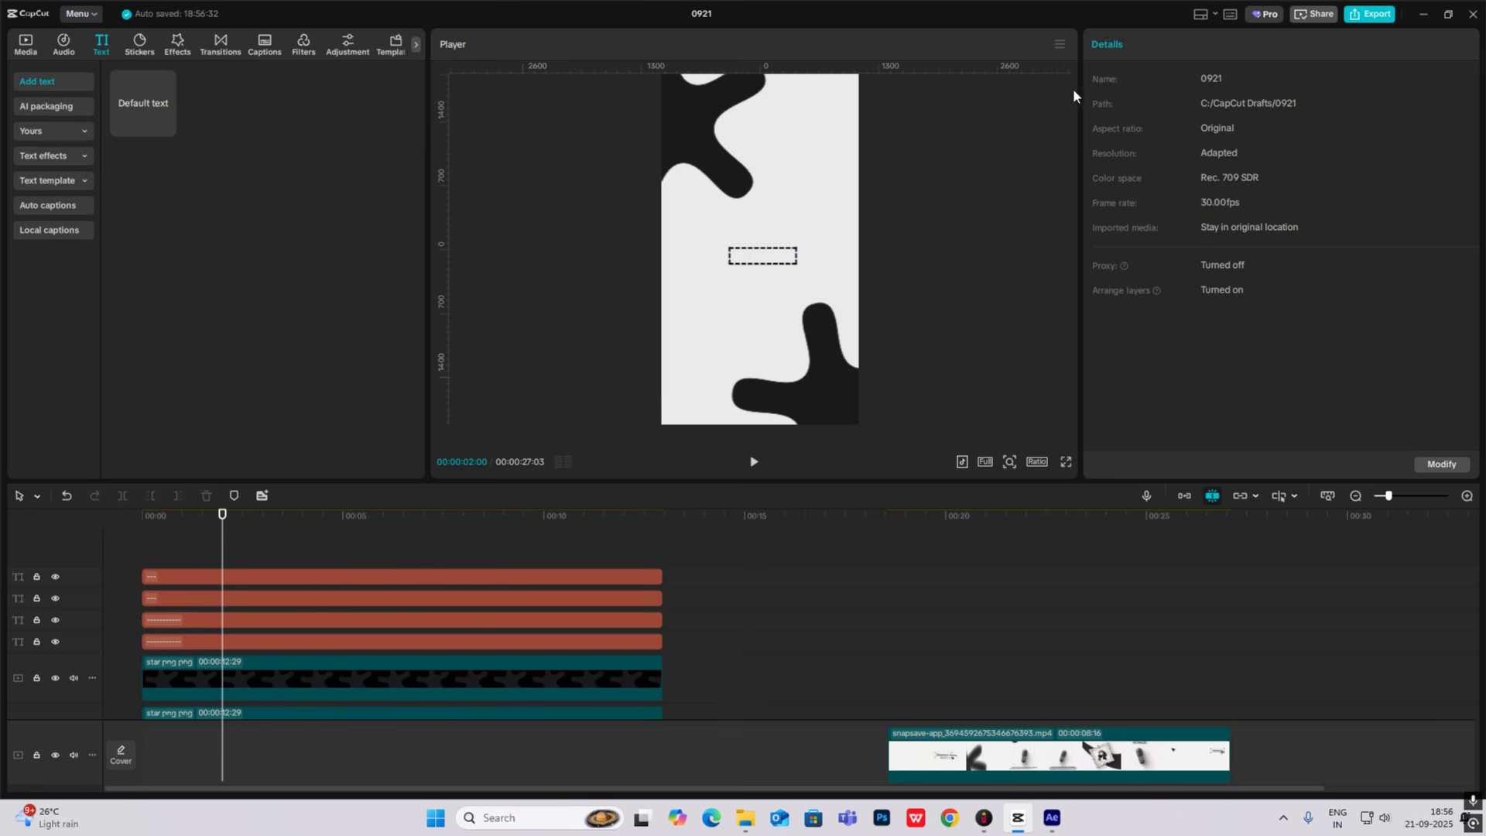
{"action": "left_click", "coordinate": [1058, 45]}
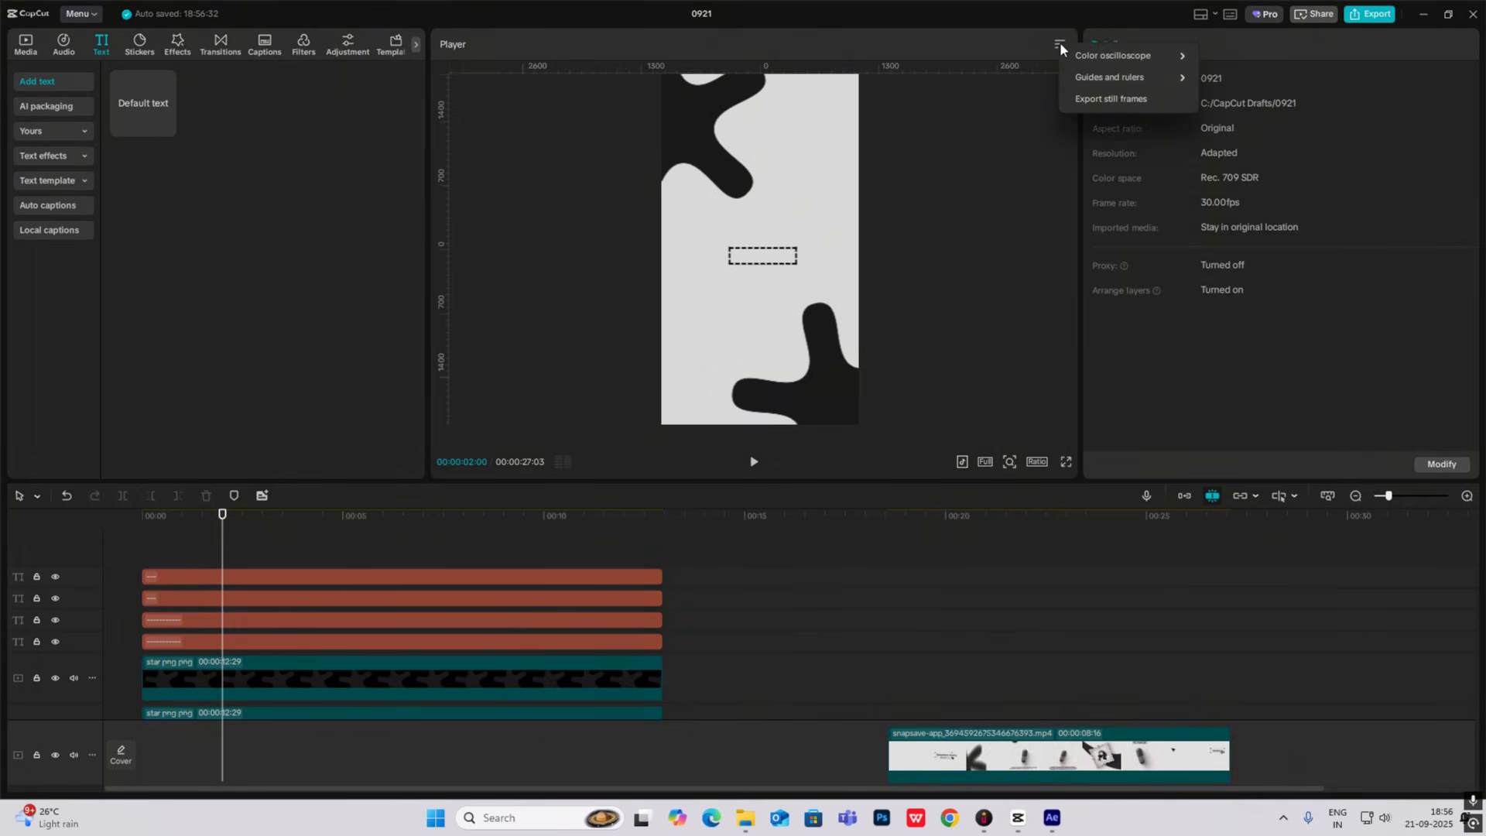
{"action": "mouse_move", "coordinate": [1110, 81]}
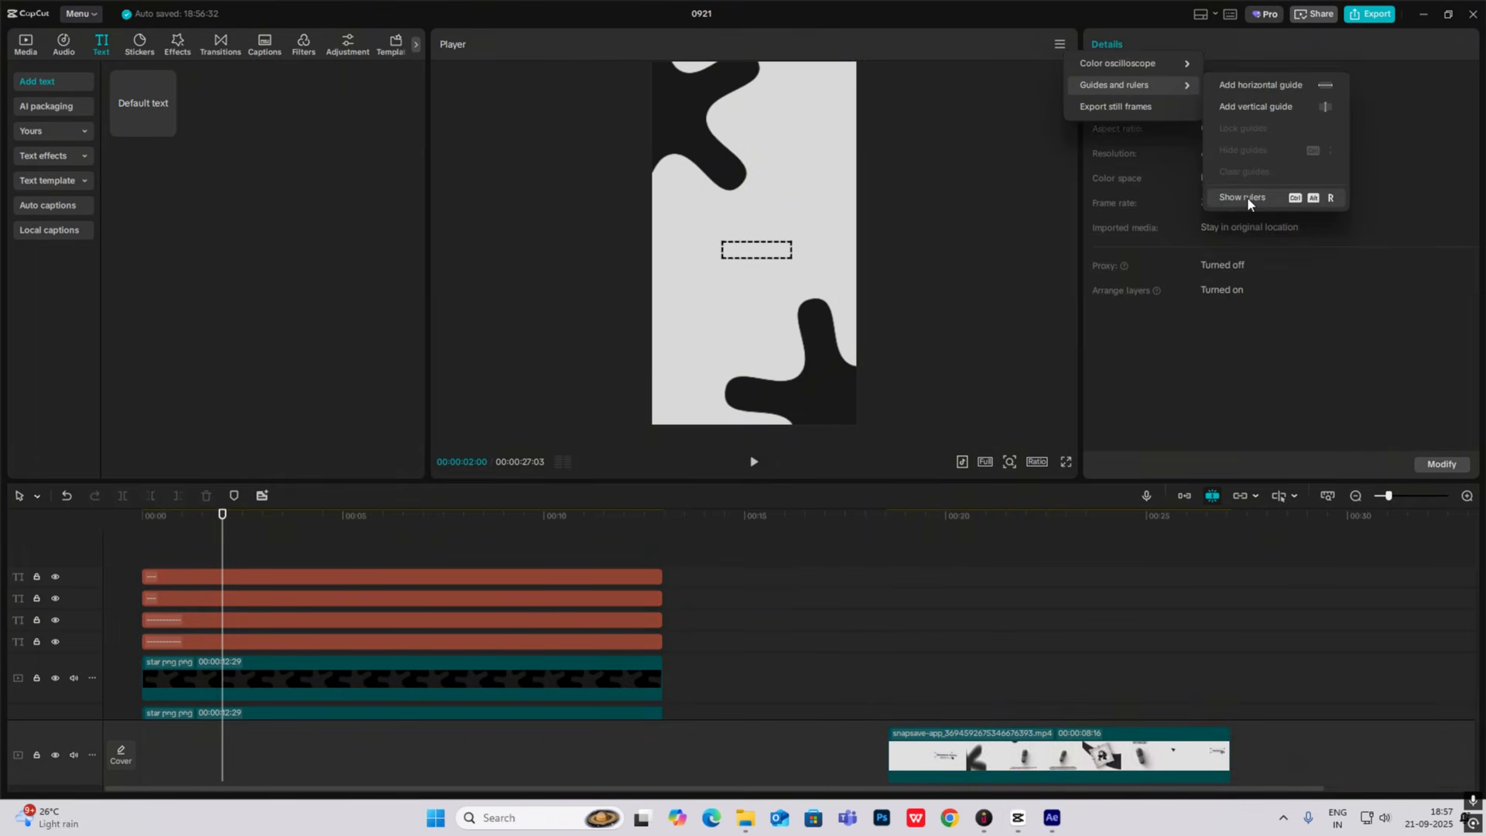
{"action": "left_click", "coordinate": [1247, 196]}
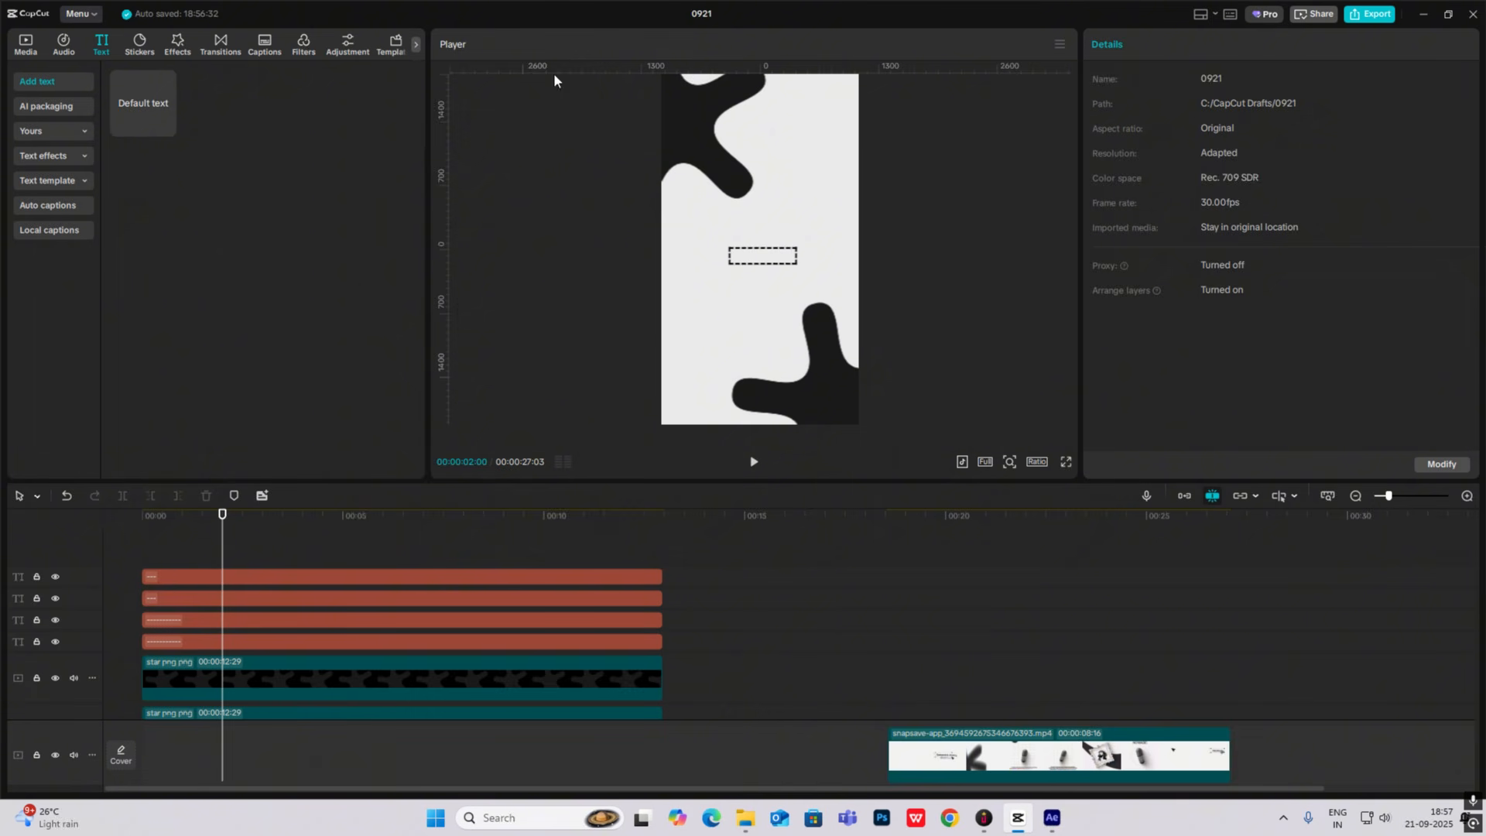
{"action": "left_click_drag", "start_coordinate": [555, 73], "coordinate": [533, 253]}
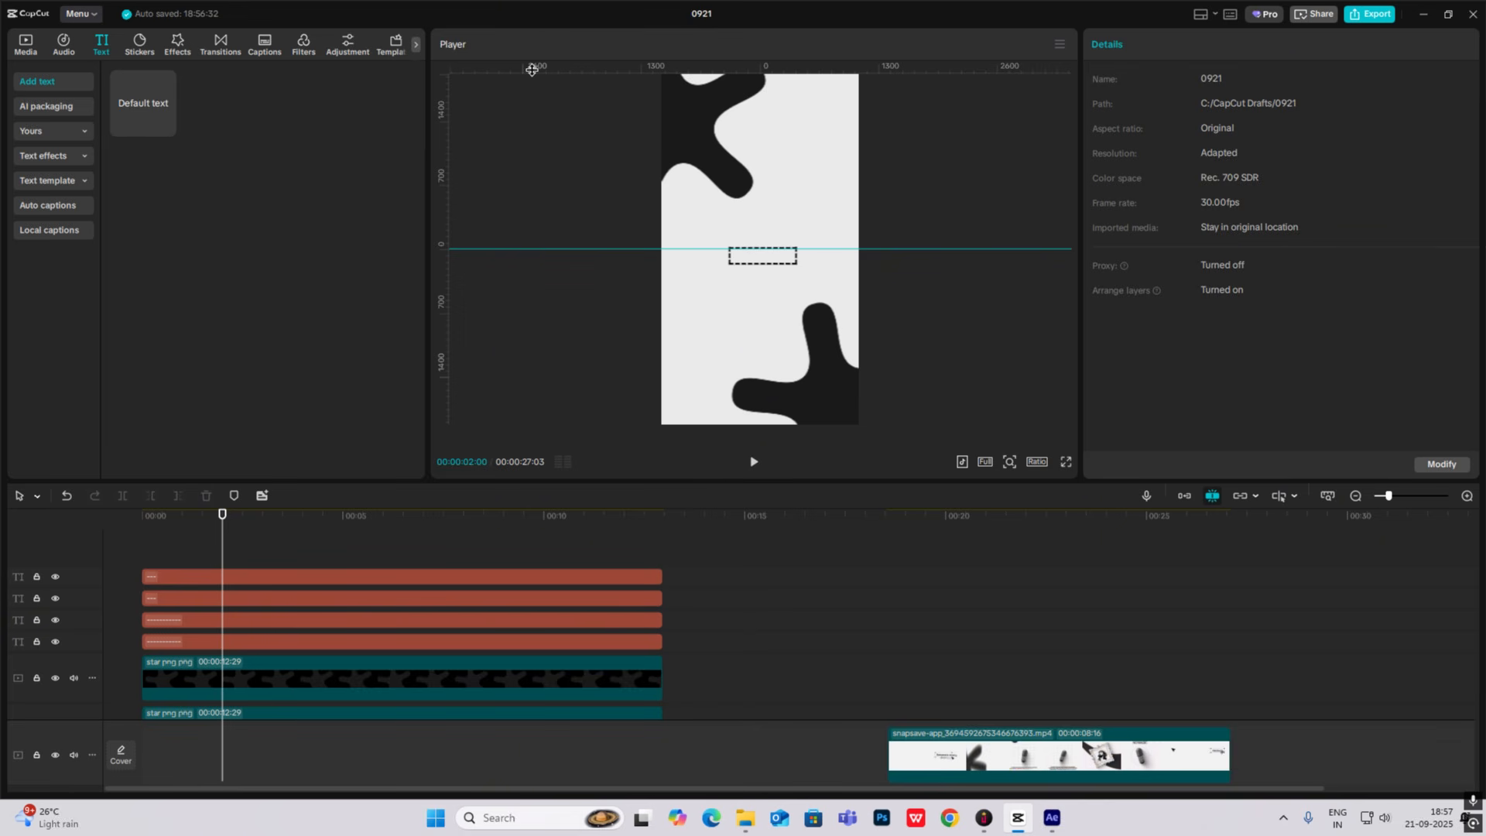
{"action": "left_click_drag", "start_coordinate": [447, 174], "coordinate": [760, 227]}
Move the four dashed lines together so the box's upper-left corner meets the guide crossing, and combine them into a compound clip.
{"action": "left_click_drag", "start_coordinate": [868, 545], "coordinate": [592, 644]}
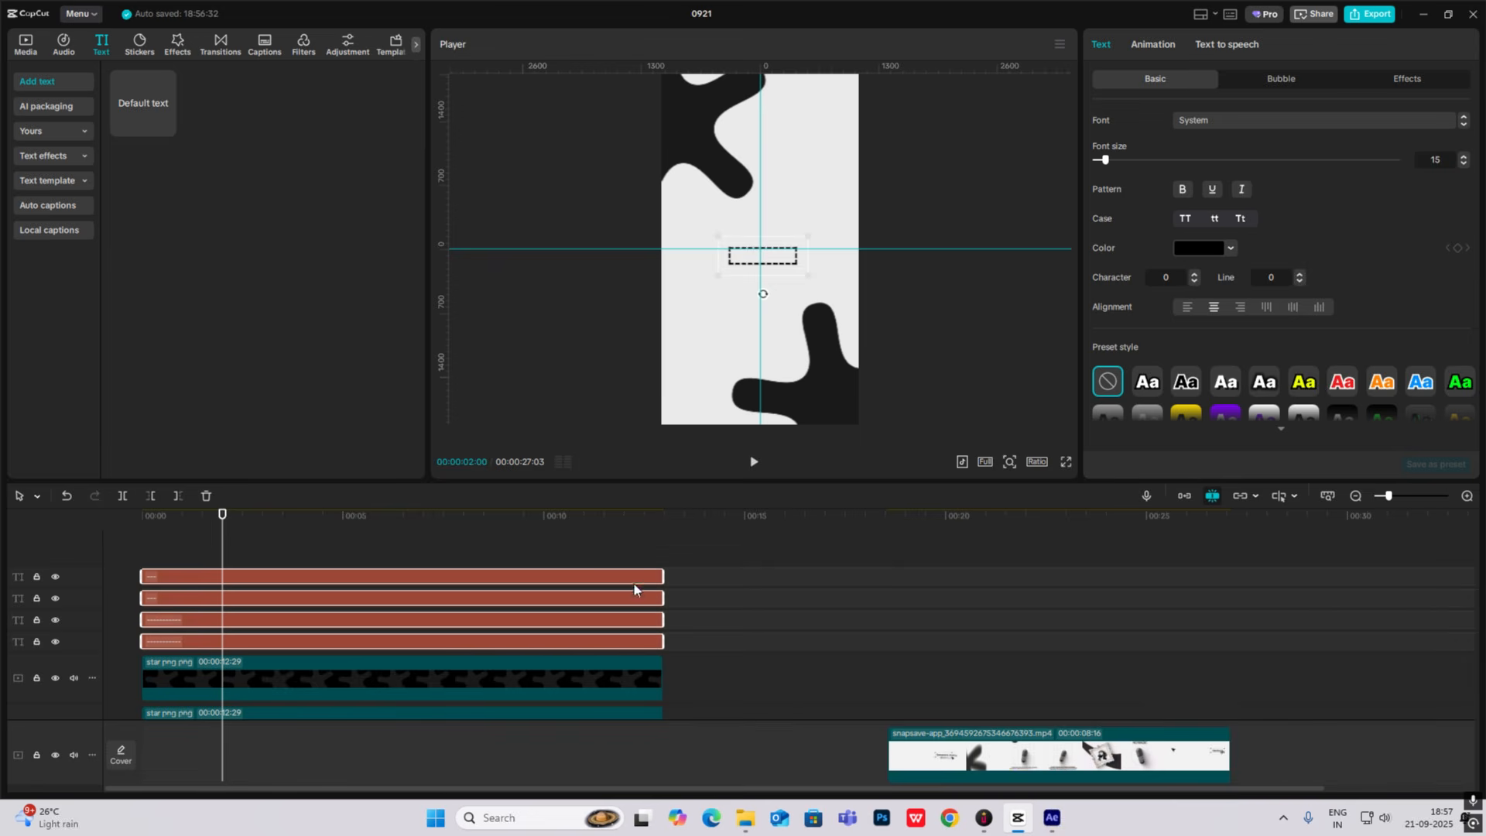
{"action": "left_click", "coordinate": [1009, 461]}
{"action": "left_click_drag", "start_coordinate": [982, 487], "coordinate": [1034, 487]}
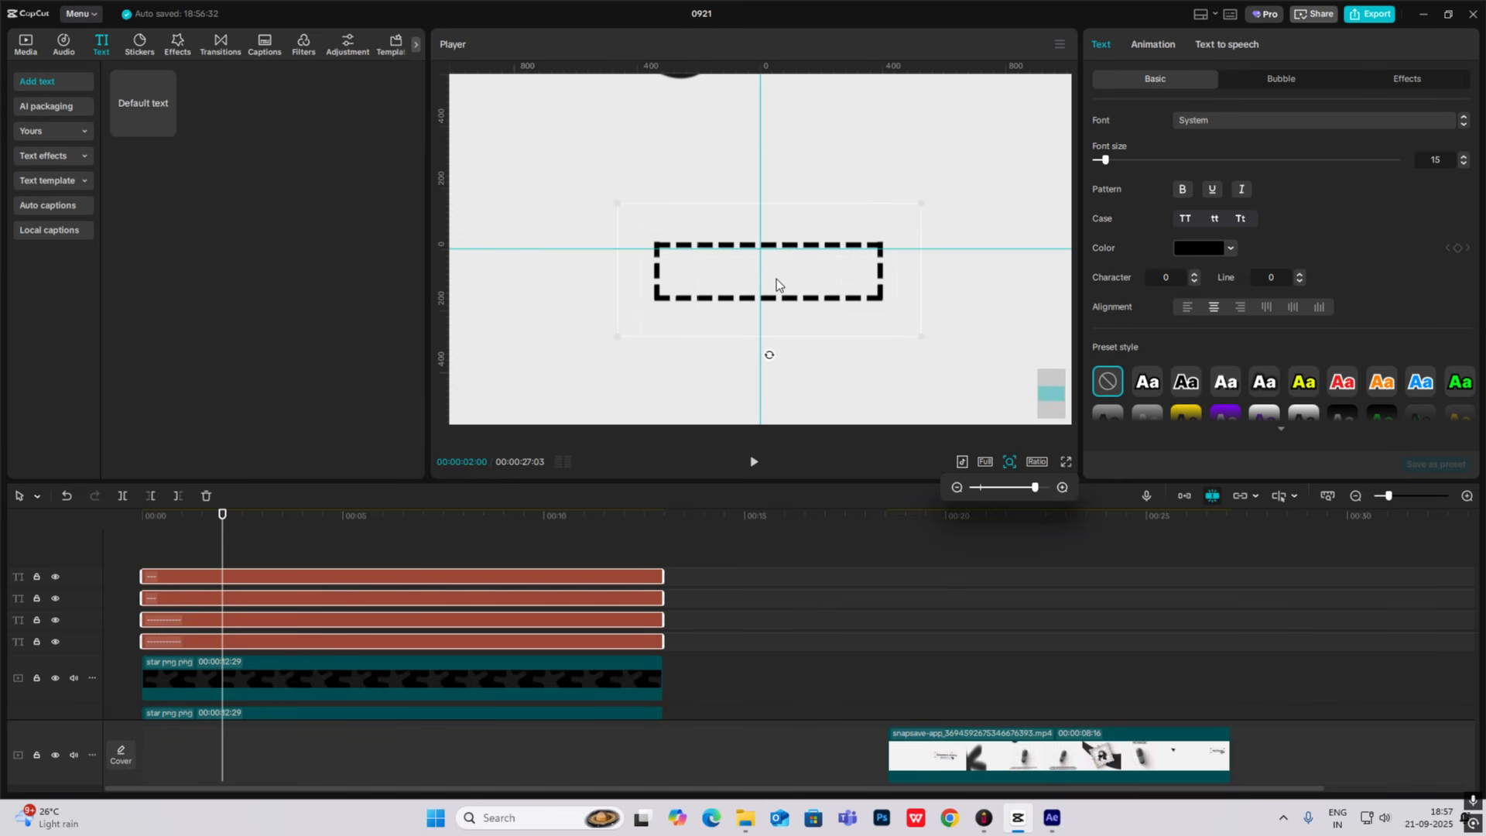
{"action": "left_click_drag", "start_coordinate": [777, 278], "coordinate": [880, 285]}
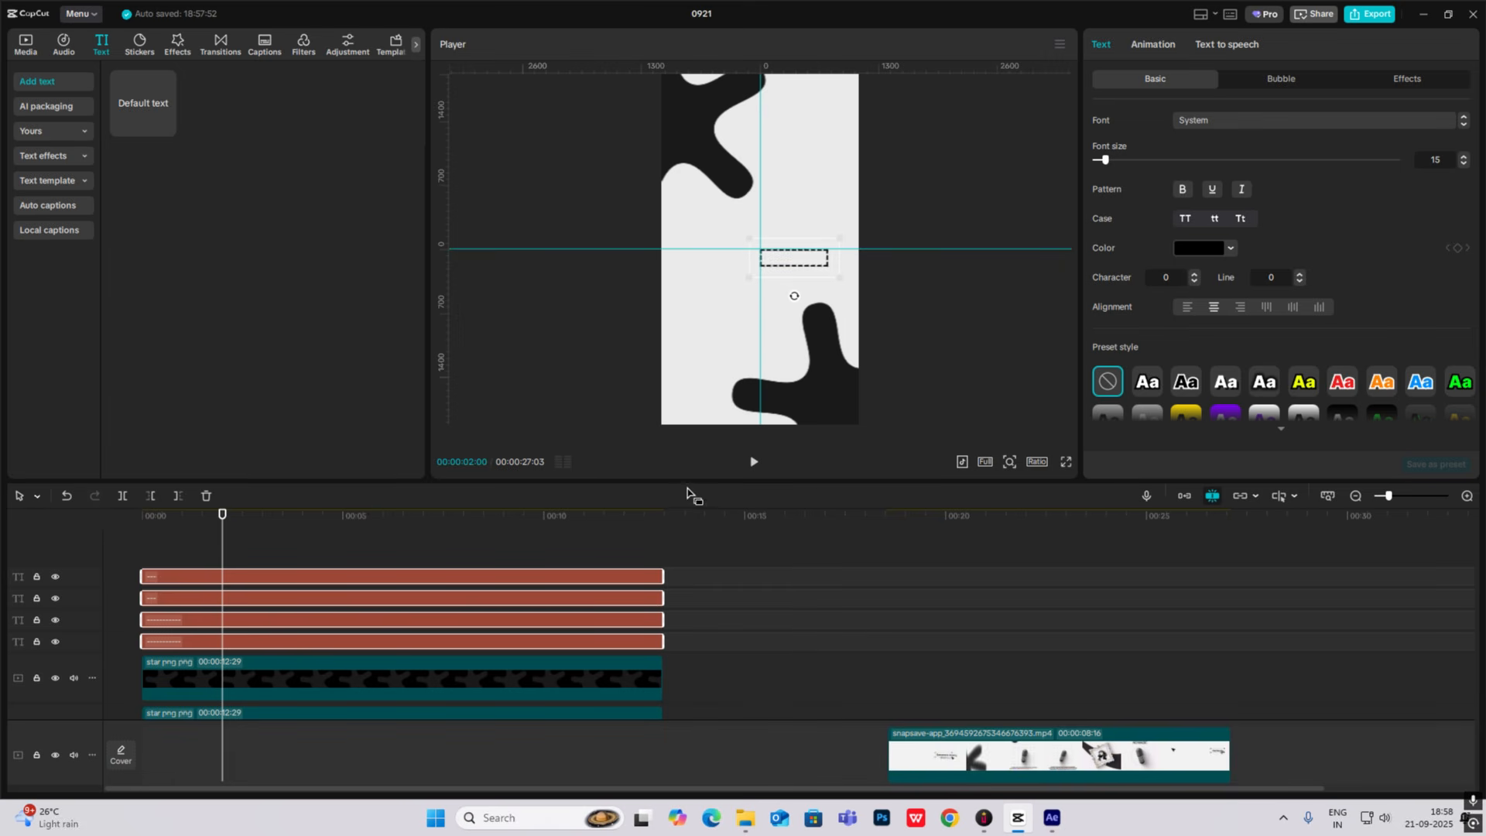
{"action": "key", "text": "alt+g"}
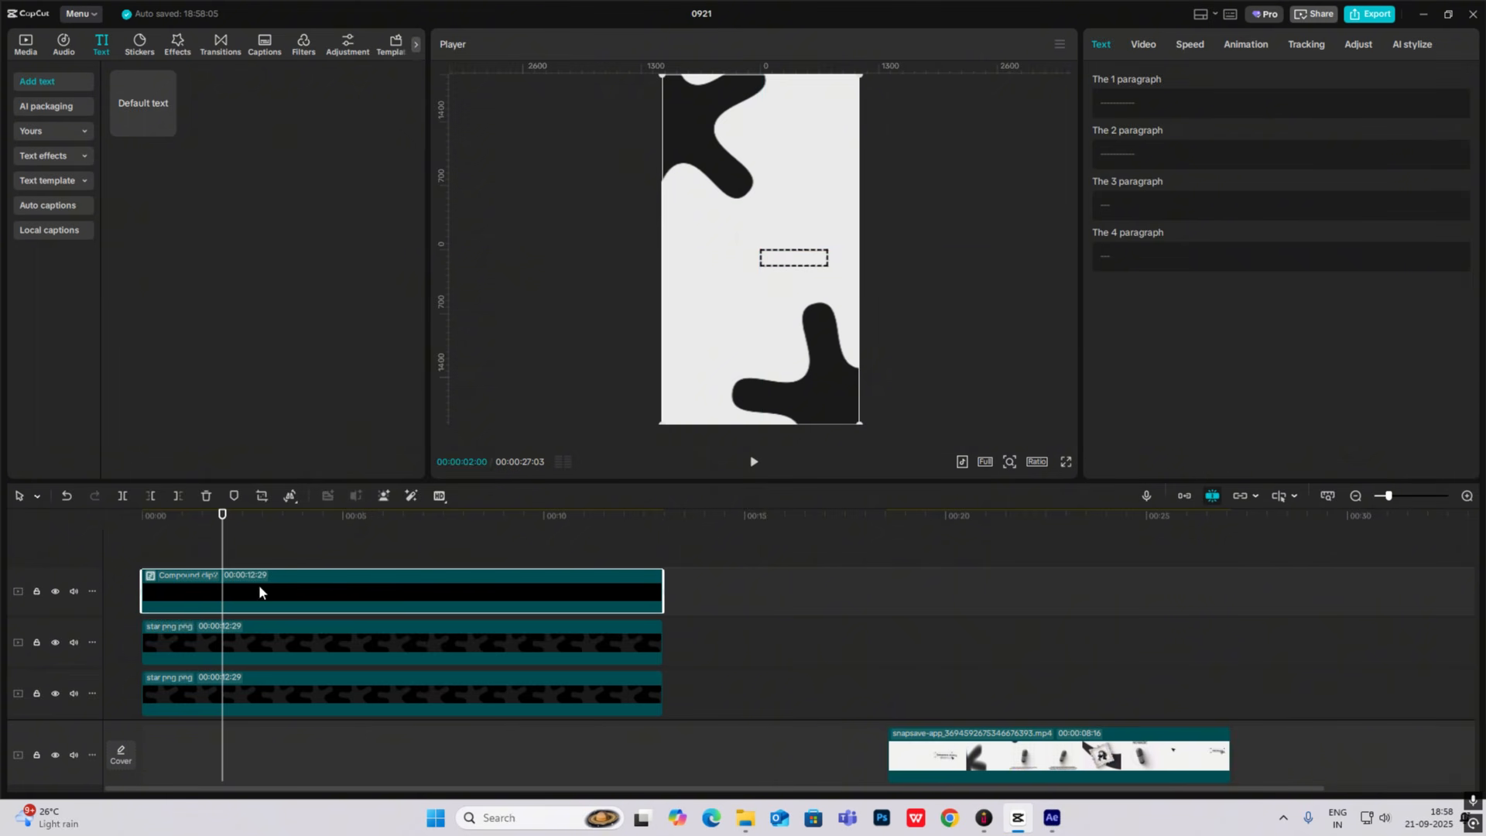
Scale the dashed box compound clip to 142% and centre the box on the canvas at about X -452, Y 131.
{"action": "left_click_drag", "start_coordinate": [791, 257], "coordinate": [762, 252]}
{"action": "left_click", "coordinate": [1143, 45]}
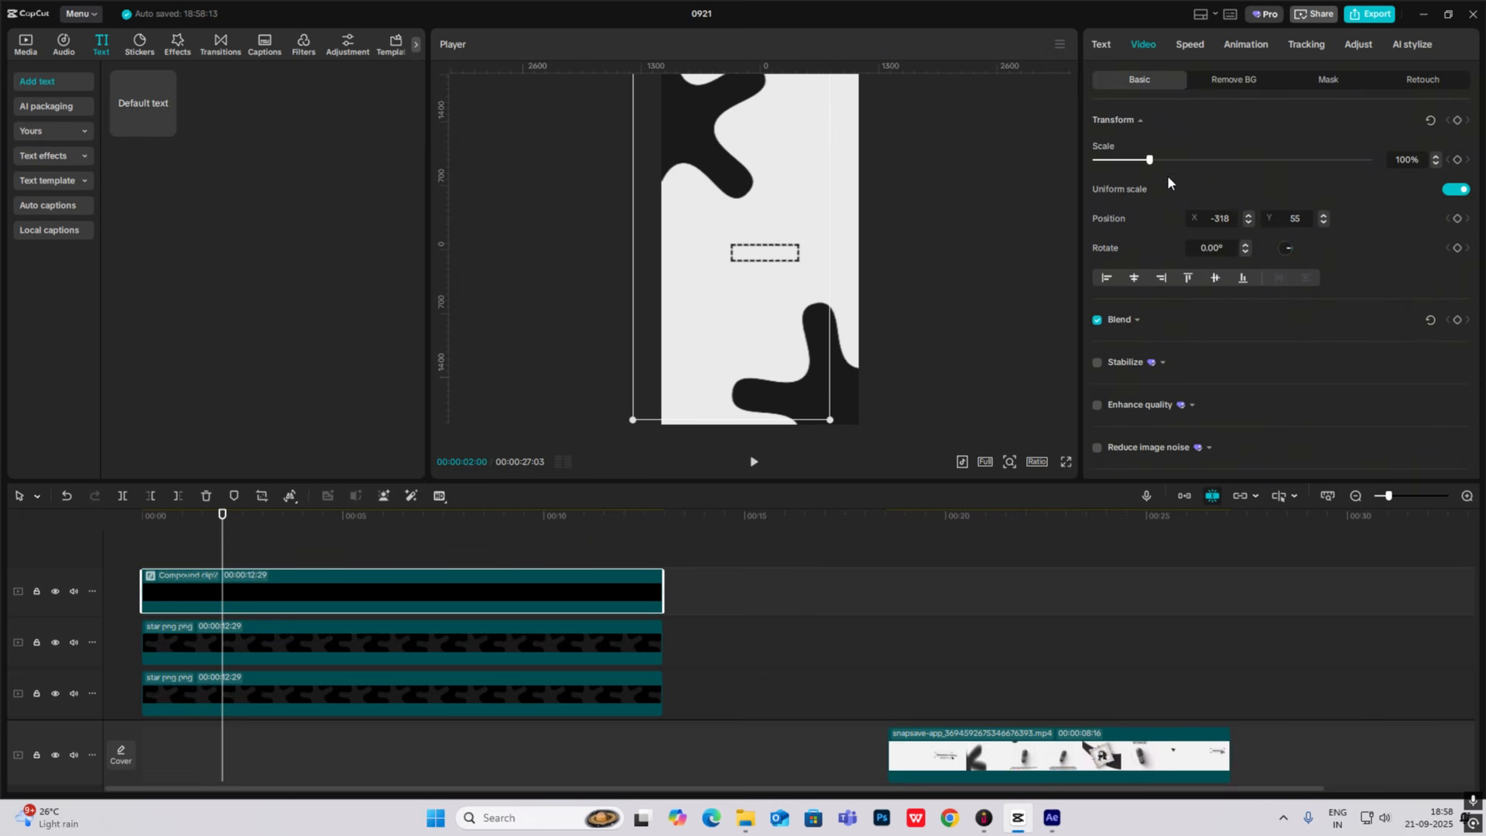
{"action": "left_click_drag", "start_coordinate": [1152, 164], "coordinate": [1143, 164]}
{"action": "left_click_drag", "start_coordinate": [1115, 161], "coordinate": [1153, 186]}
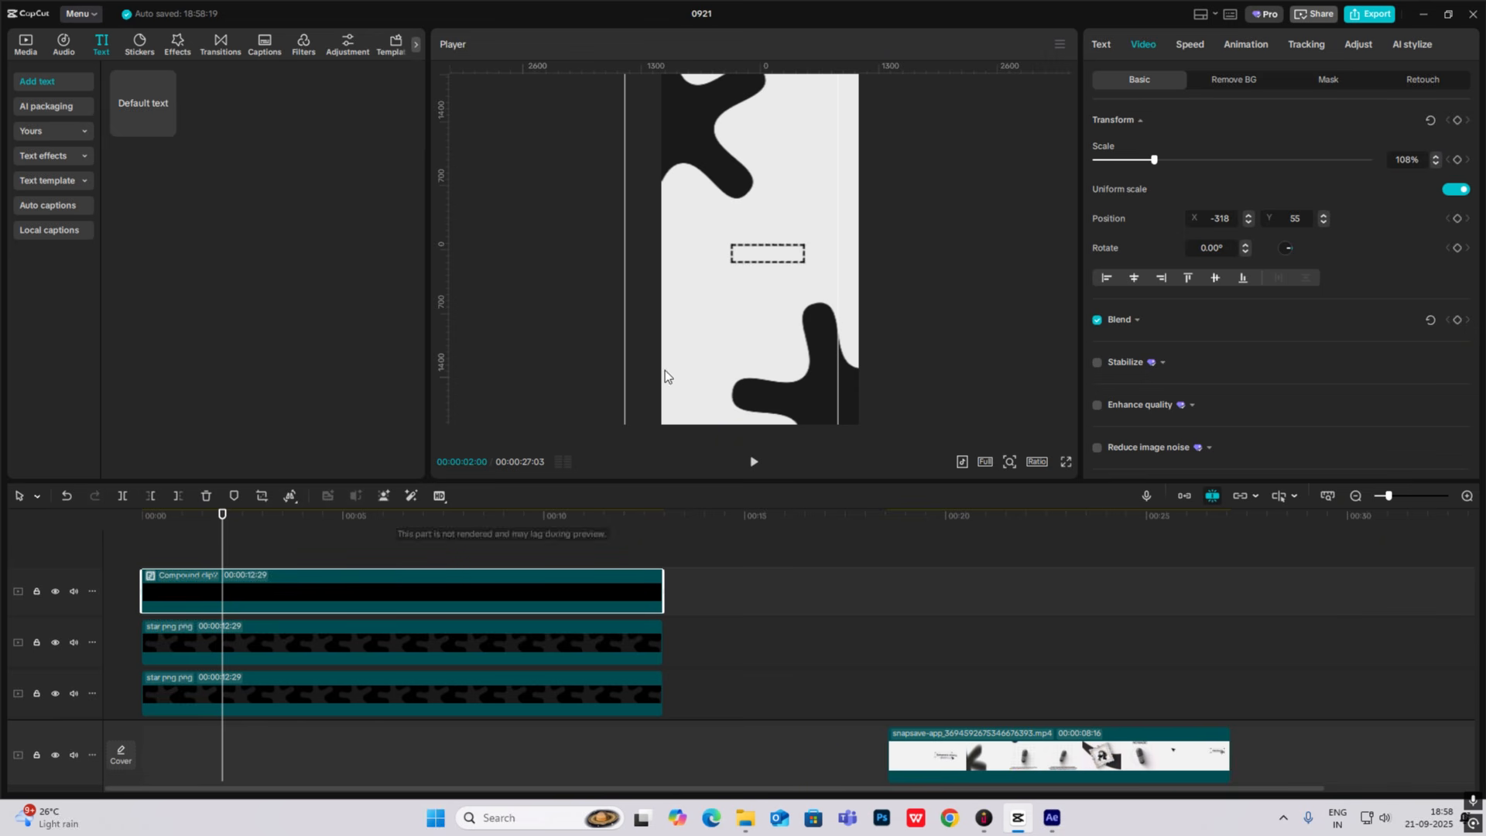
{"action": "mouse_move", "coordinate": [763, 257]}
{"action": "left_mouse_down"}
{"action": "mouse_move", "coordinate": [741, 254]}
{"action": "mouse_move", "coordinate": [759, 254]}
{"action": "left_mouse_up"}
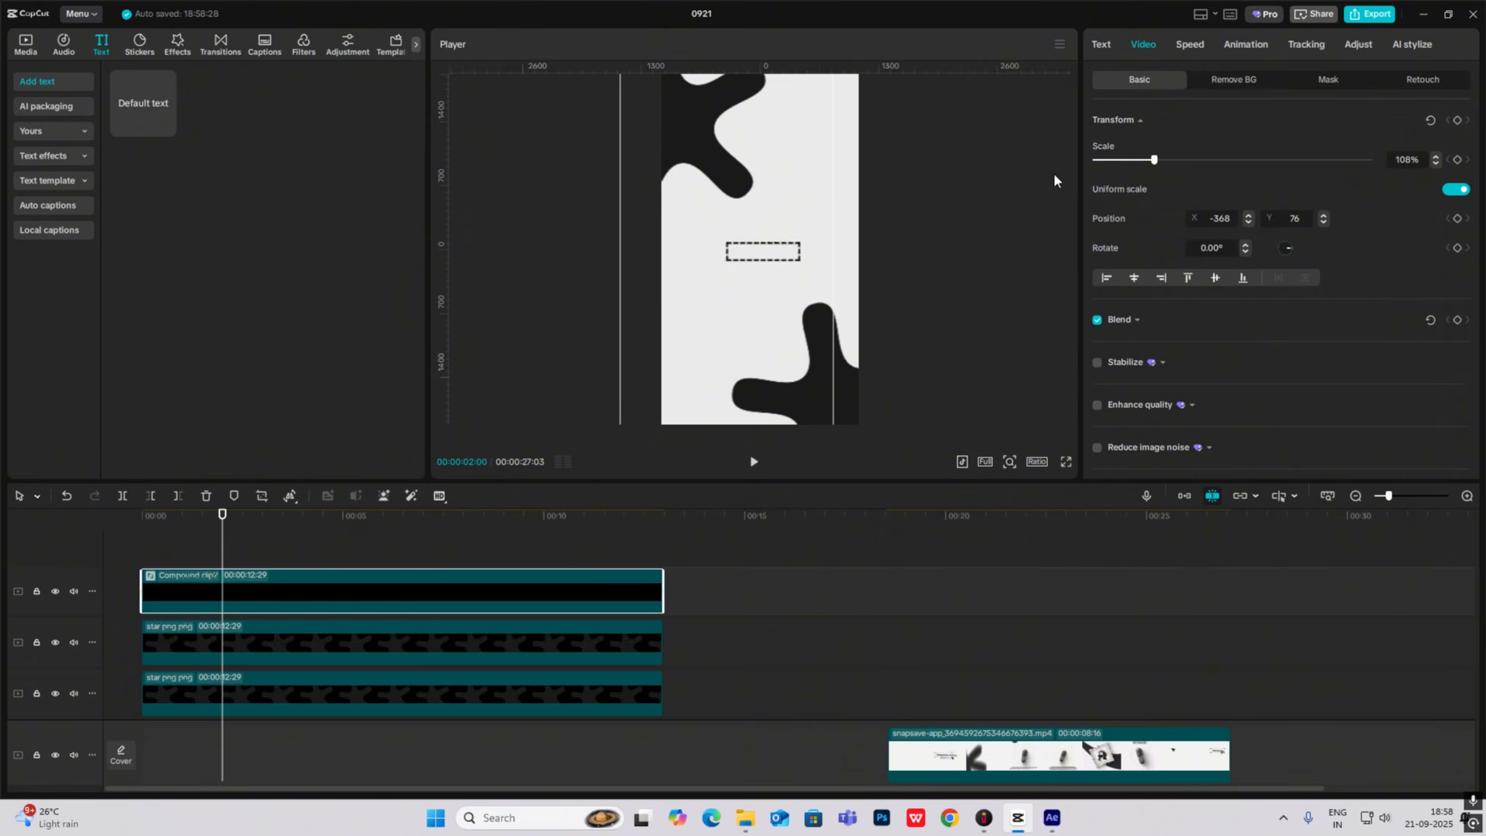
{"action": "mouse_move", "coordinate": [1153, 161]}
{"action": "left_mouse_down"}
{"action": "mouse_move", "coordinate": [1191, 161]}
{"action": "mouse_move", "coordinate": [1172, 161]}
{"action": "left_mouse_up"}
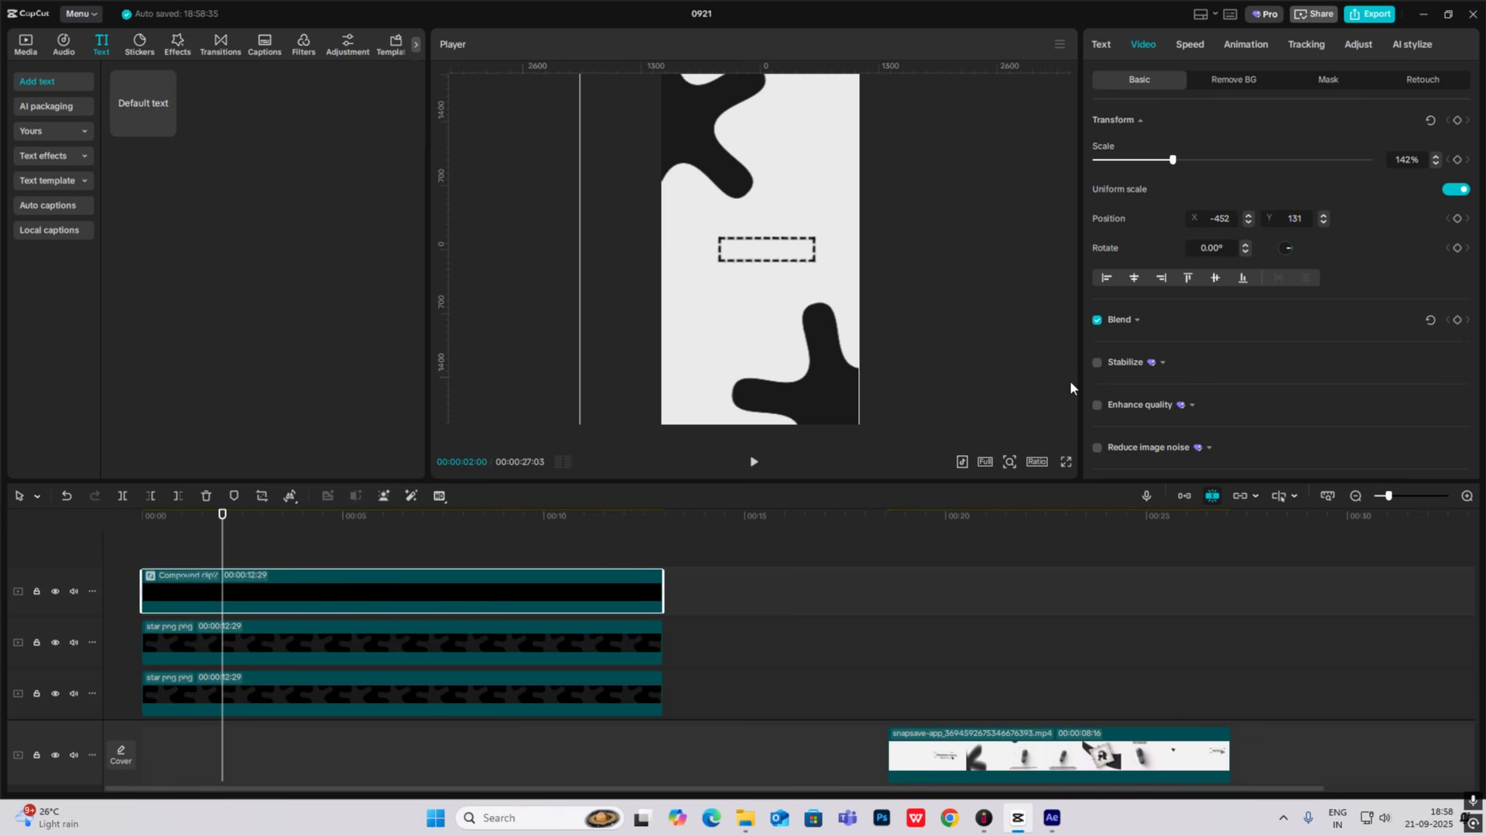
Add arrow.png above the compound clip from the timeline start and extend it to the clip's end.
{"action": "left_click", "coordinate": [26, 44]}
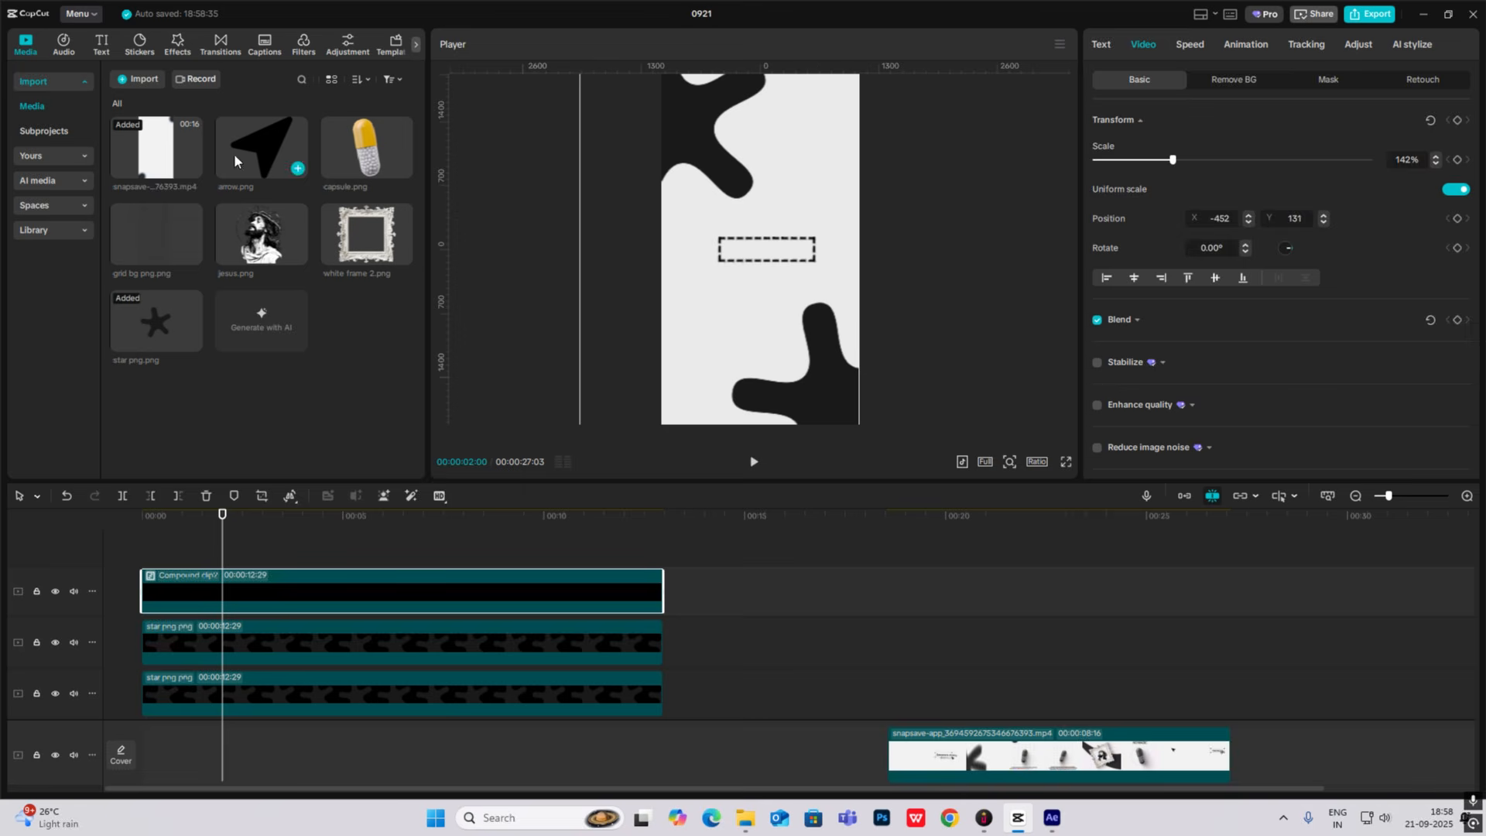
{"action": "left_click_drag", "start_coordinate": [234, 153], "coordinate": [139, 545]}
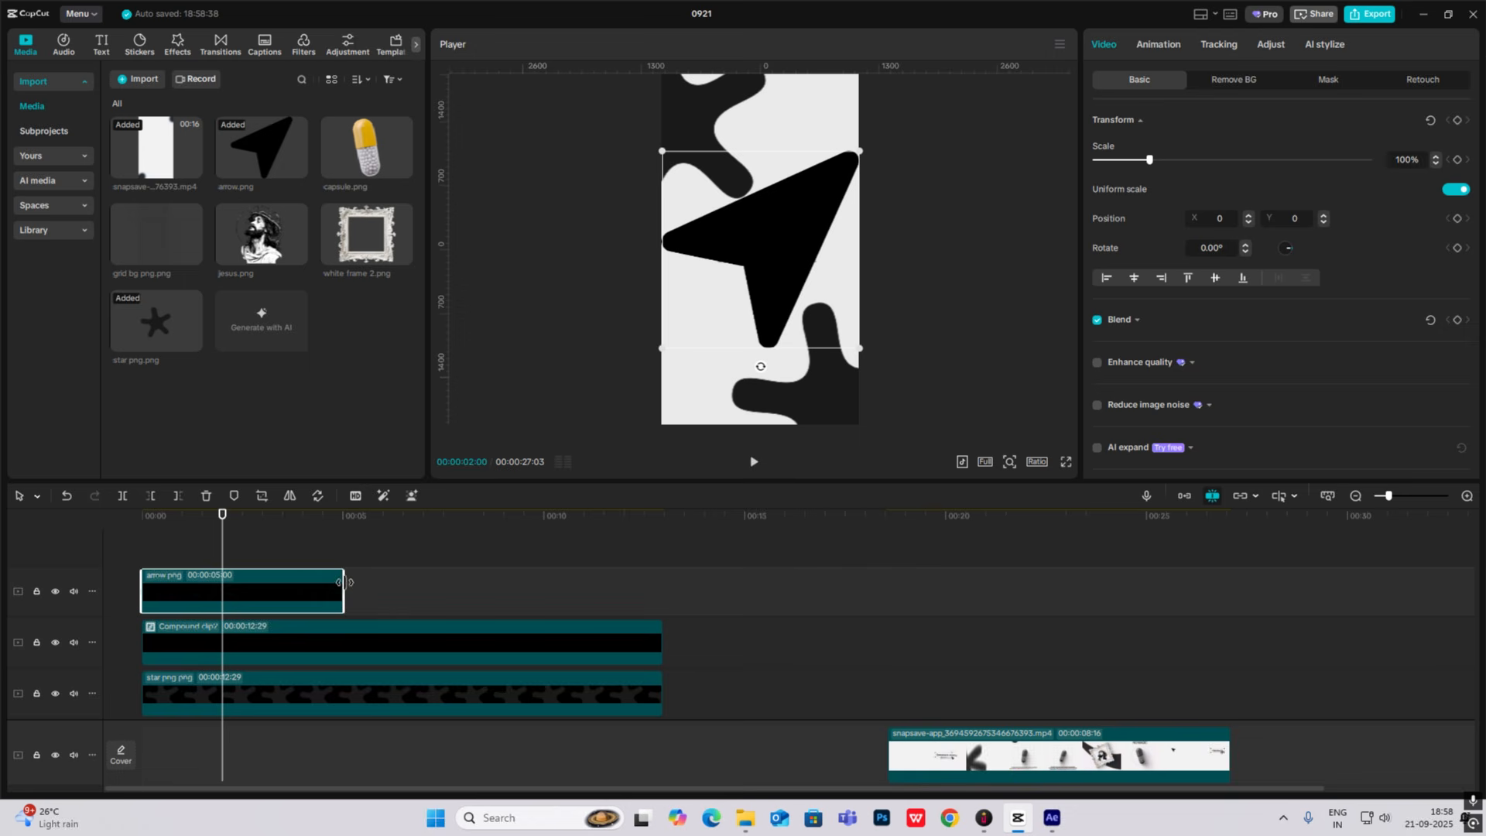
{"action": "left_click_drag", "start_coordinate": [346, 585], "coordinate": [659, 618]}
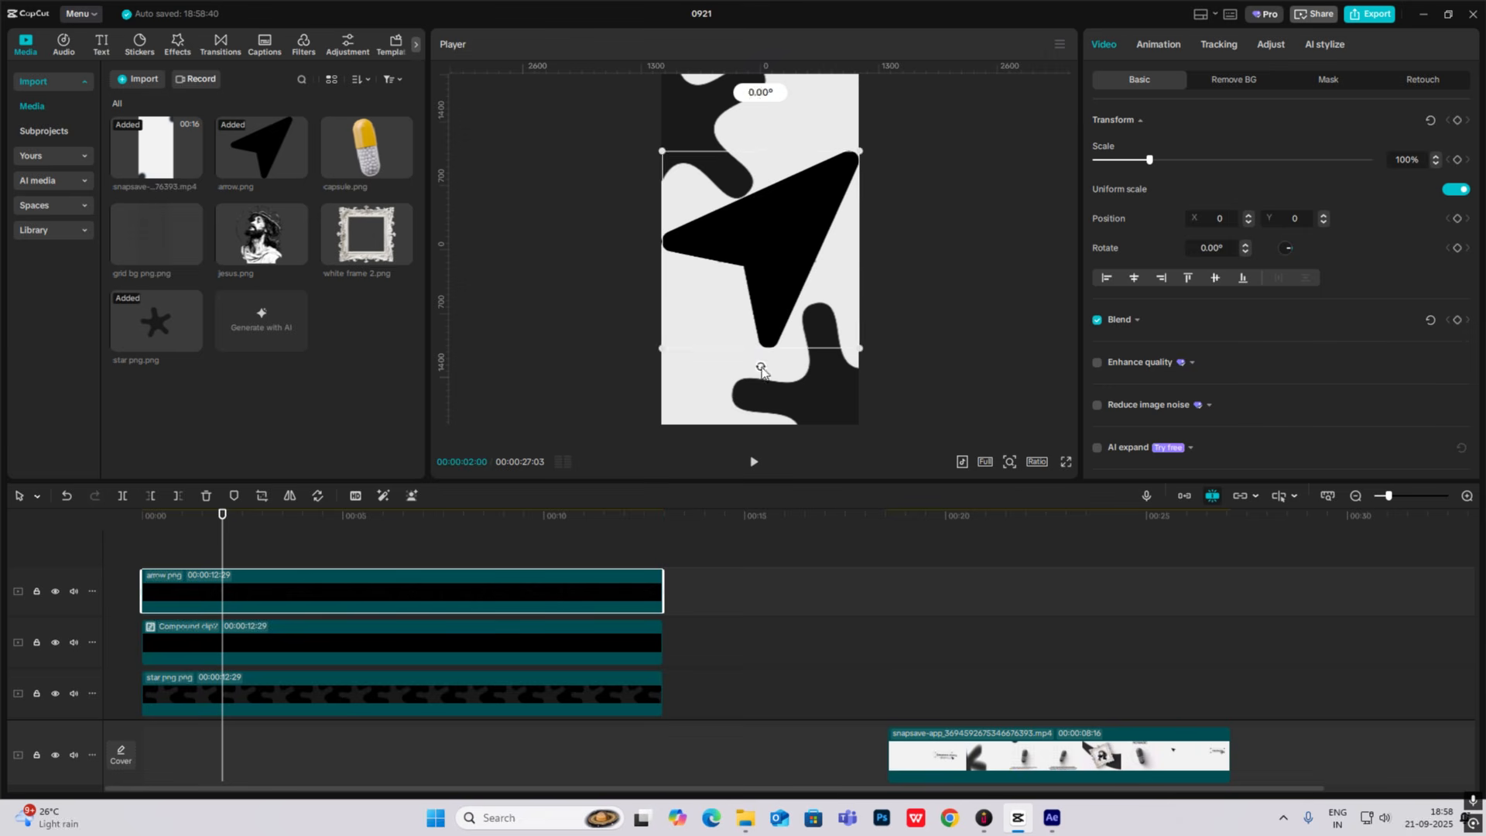
Rotate and shrink the arrow into a small cursor with its tip on the dashed box's upper-left corner.
{"action": "left_click_drag", "start_coordinate": [757, 370], "coordinate": [878, 264]}
{"action": "left_click_drag", "start_coordinate": [871, 169], "coordinate": [729, 248]}
{"action": "left_click", "coordinate": [1009, 463]}
{"action": "left_click_drag", "start_coordinate": [999, 488], "coordinate": [1051, 487]}
{"action": "left_click_drag", "start_coordinate": [606, 254], "coordinate": [617, 237]}
{"action": "left_click", "coordinate": [822, 157]}
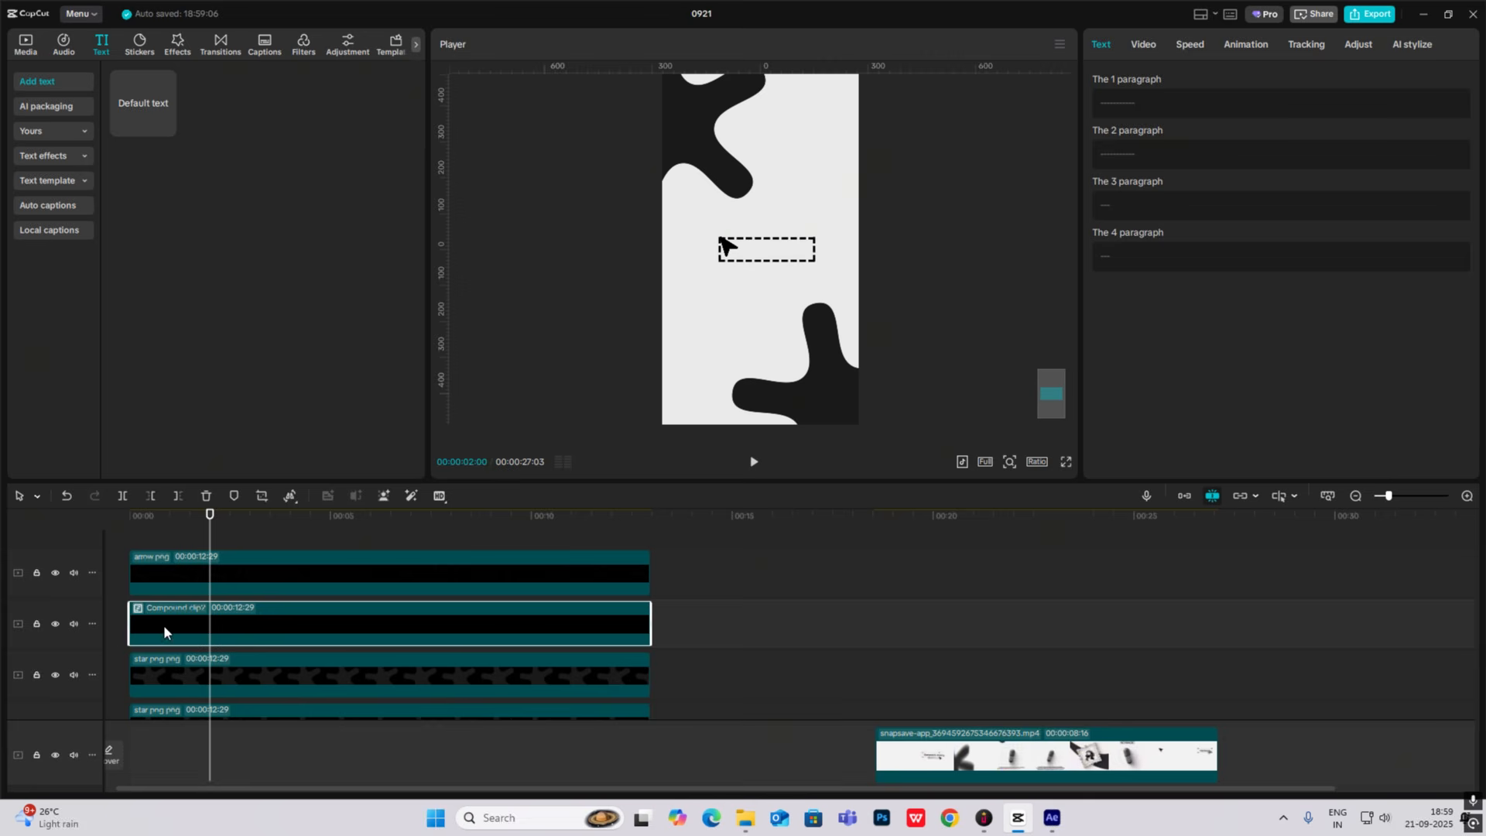
Copy the light background text clip into the dashed box compound clip and place it beneath the dashed lines.
{"action": "scroll", "coordinate": [164, 628], "scroll_direction": "down", "scroll_amount": 2}
{"action": "left_click", "coordinate": [225, 672]}
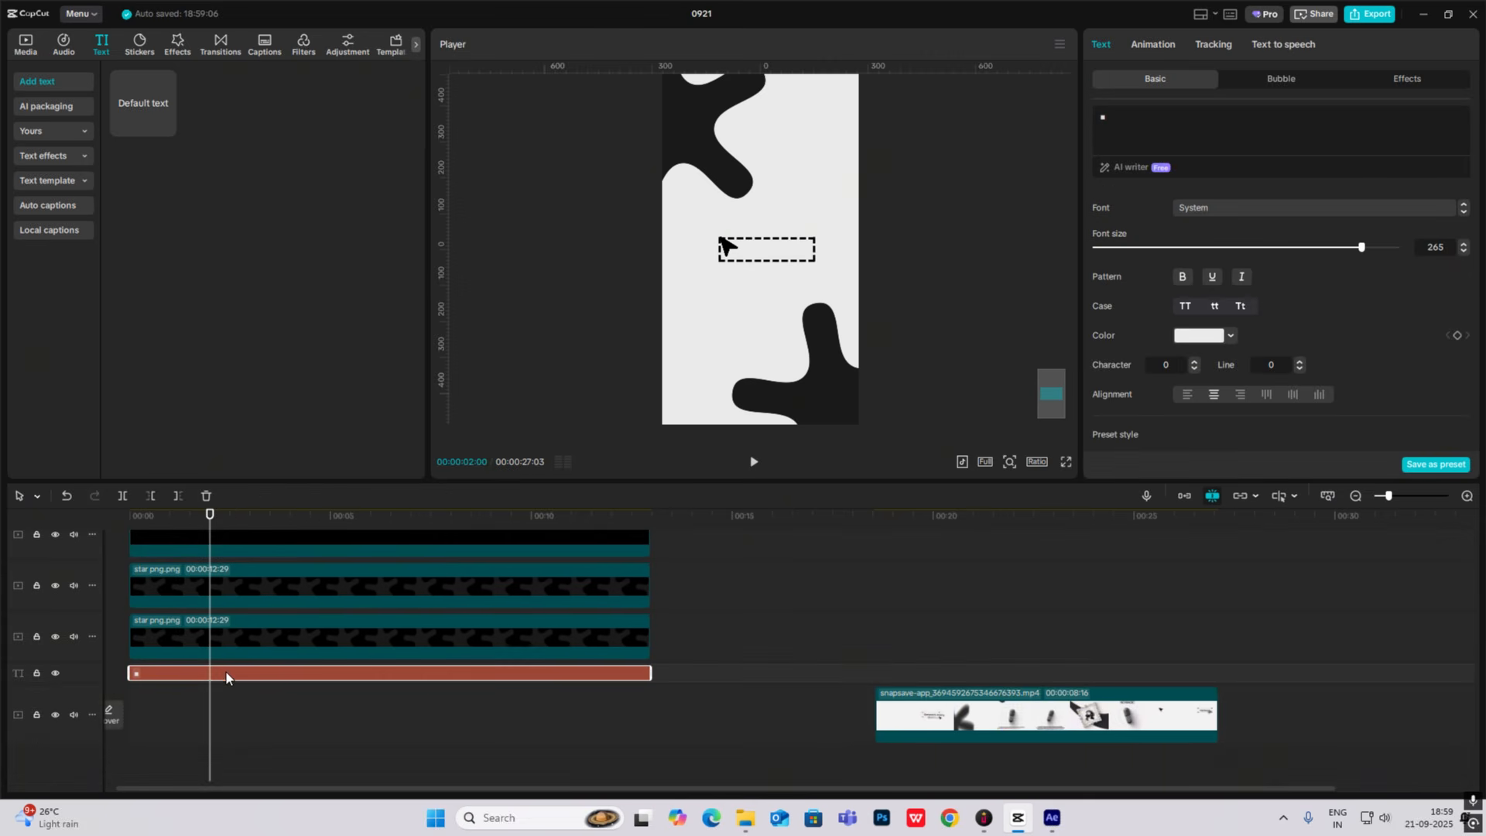
{"action": "scroll", "coordinate": [311, 584], "scroll_direction": "up", "scroll_amount": 1}
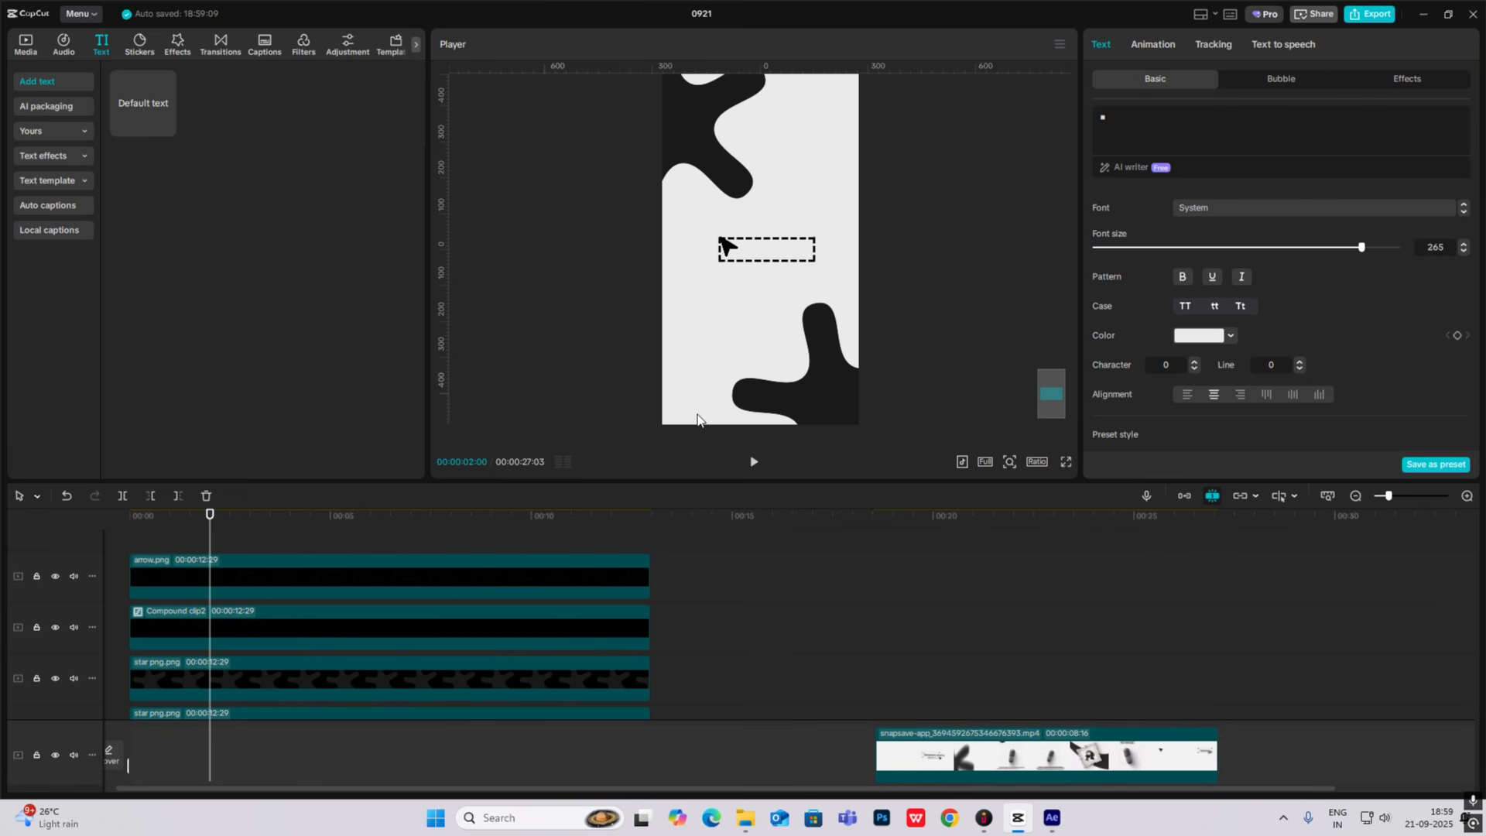
{"action": "double_click", "coordinate": [183, 611]}
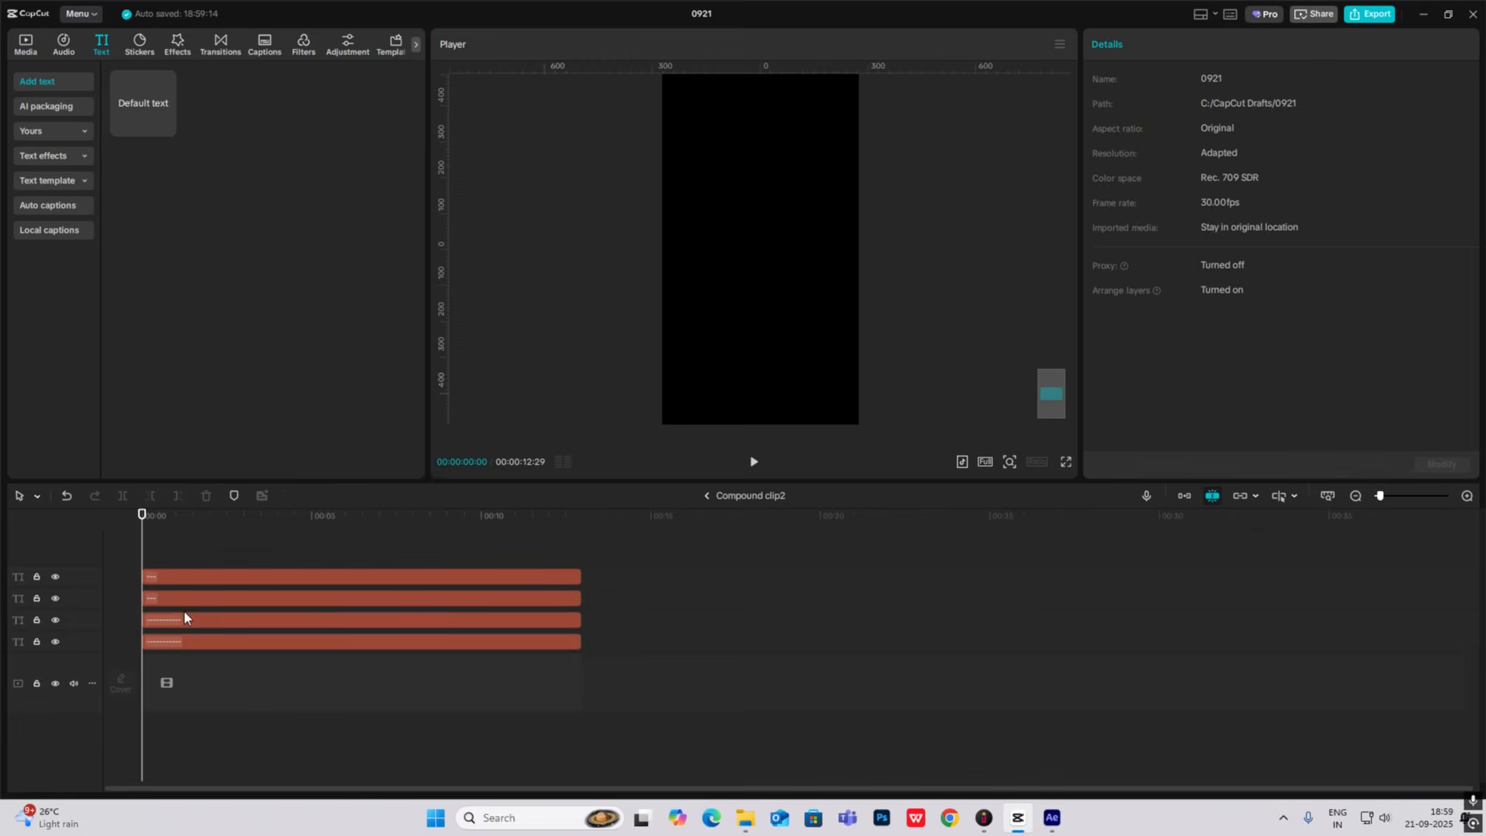
{"action": "key", "text": "ctrl+v"}
{"action": "left_click_drag", "start_coordinate": [291, 578], "coordinate": [215, 715]}
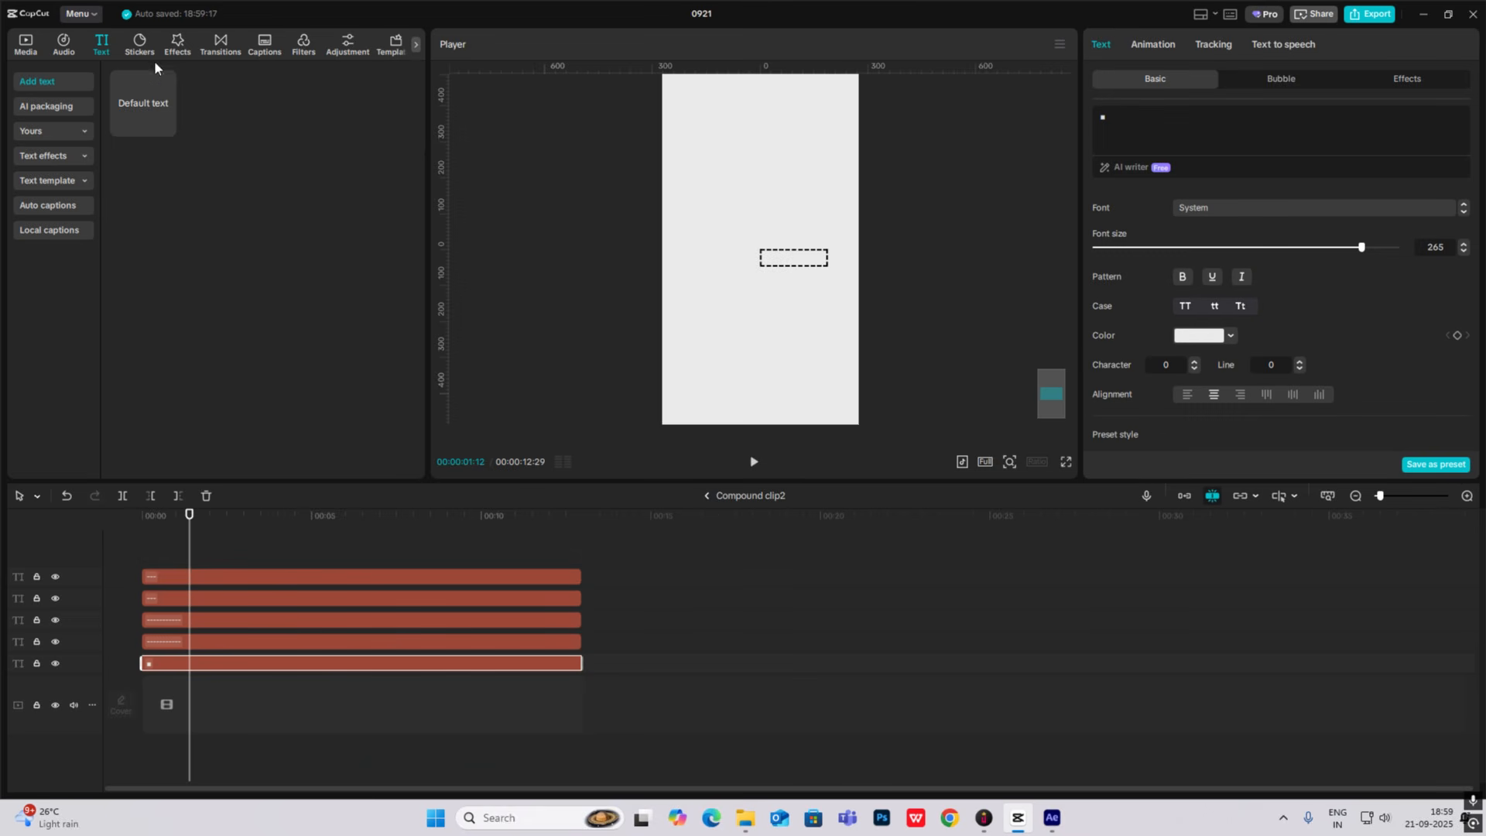
Add a text clip at the start of the compound clip containing a filled circle symbol, coloured black.
{"action": "left_click_drag", "start_coordinate": [151, 109], "coordinate": [193, 576]}
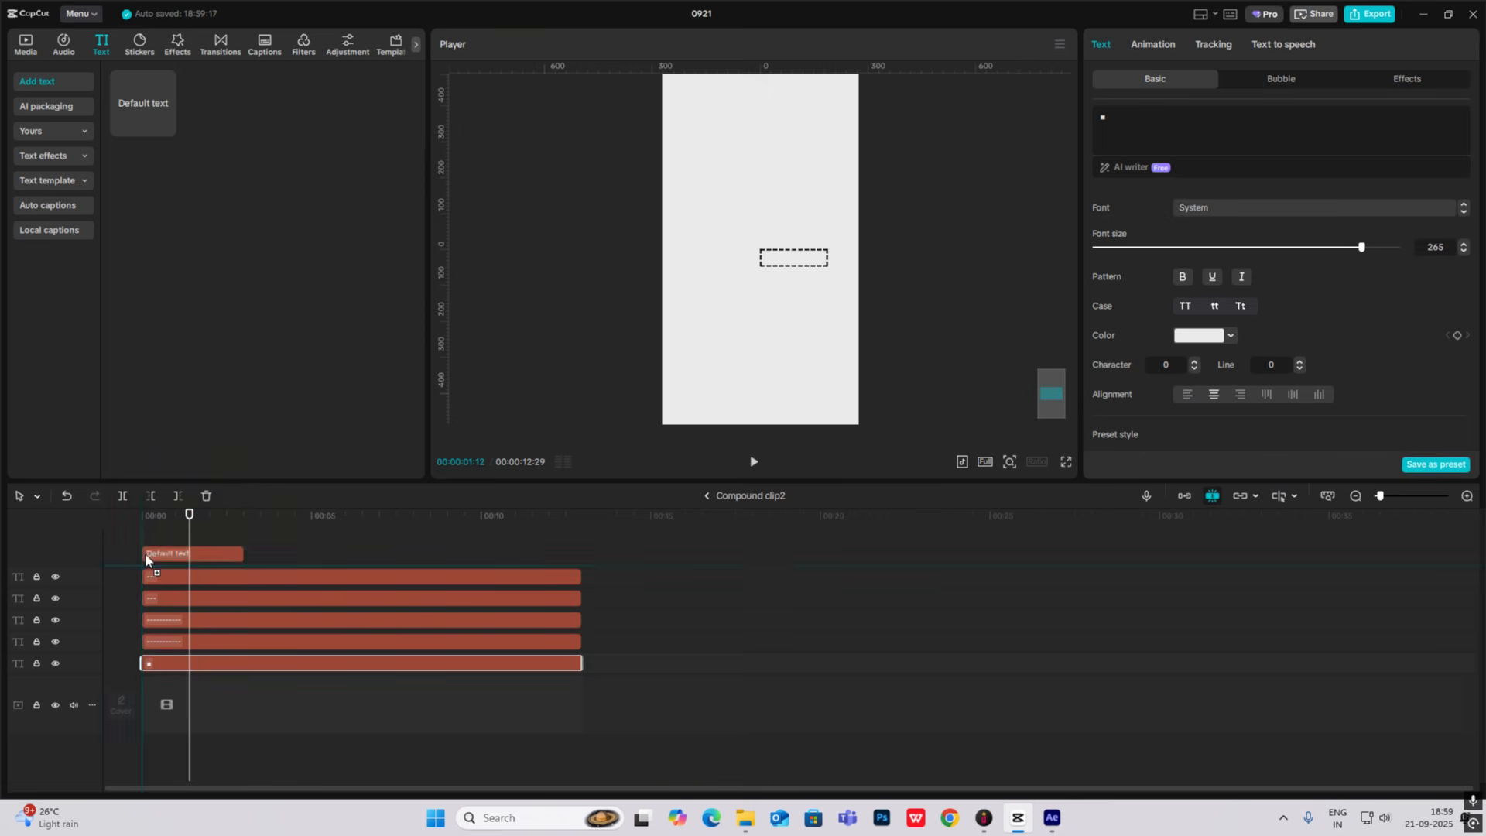
{"action": "left_click", "coordinate": [1176, 123]}
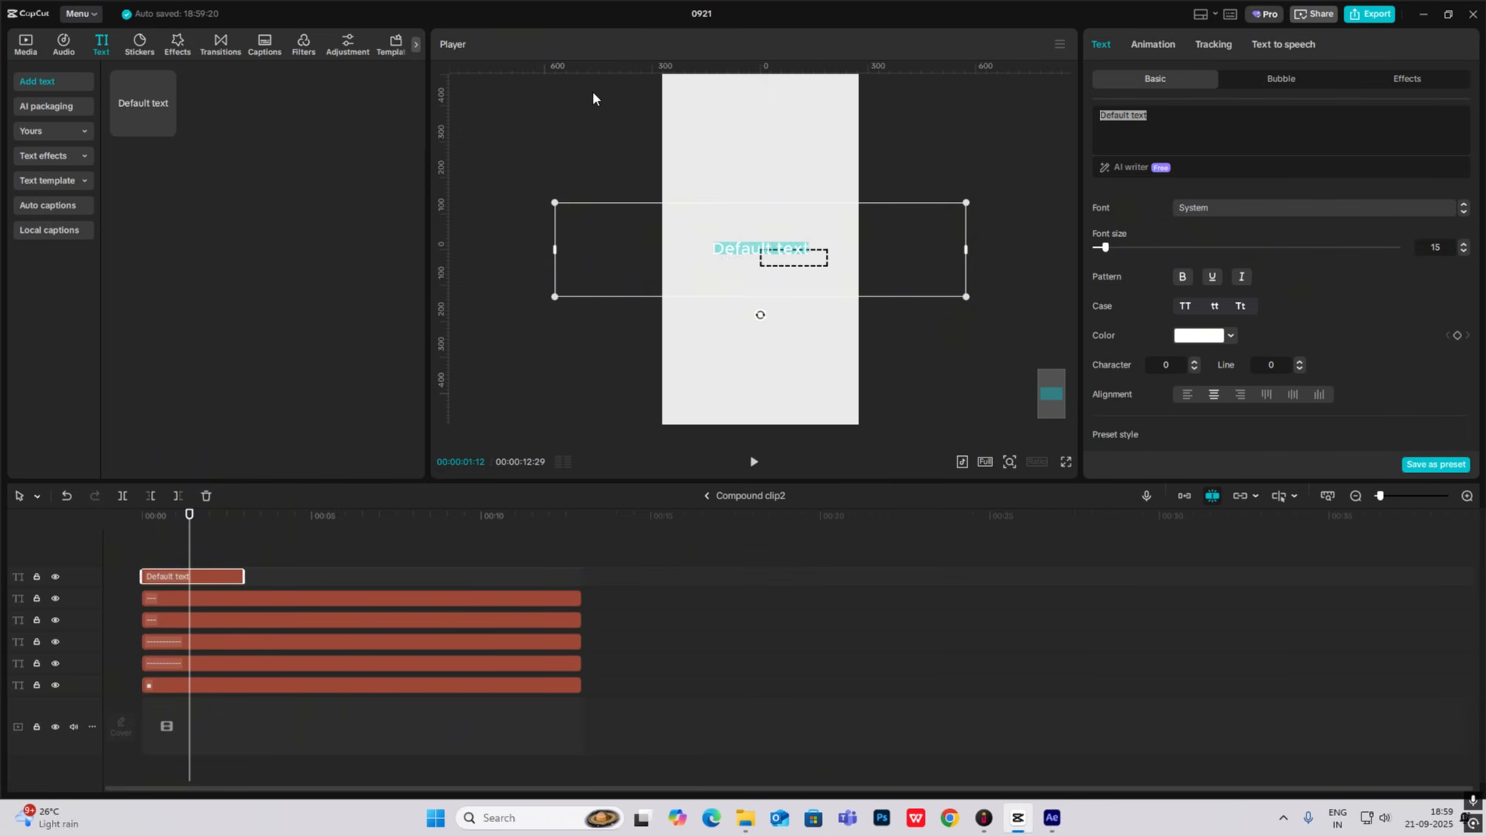
{"action": "key", "text": "super+period"}
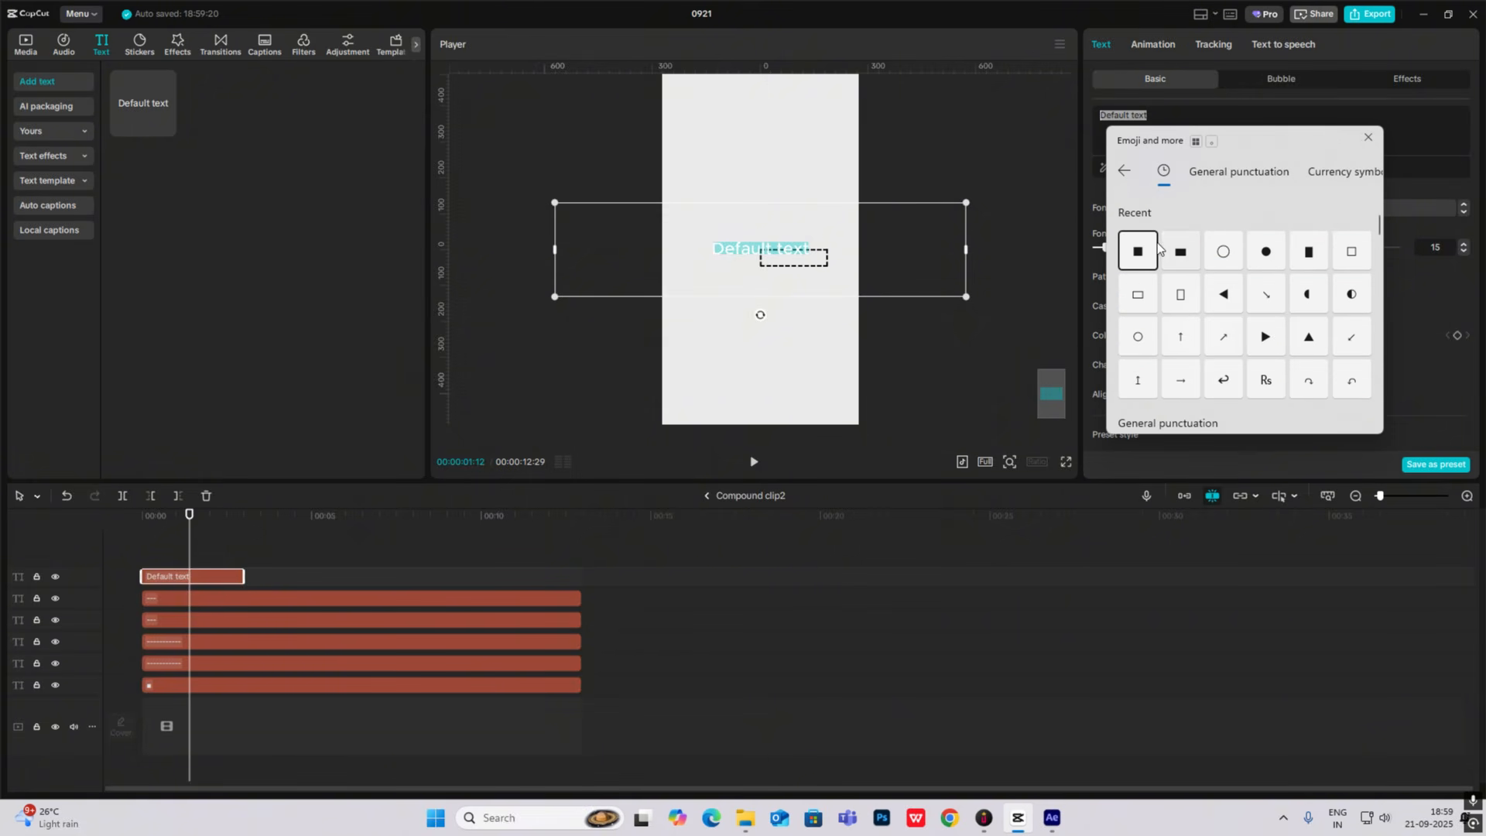
{"action": "left_click", "coordinate": [1266, 264]}
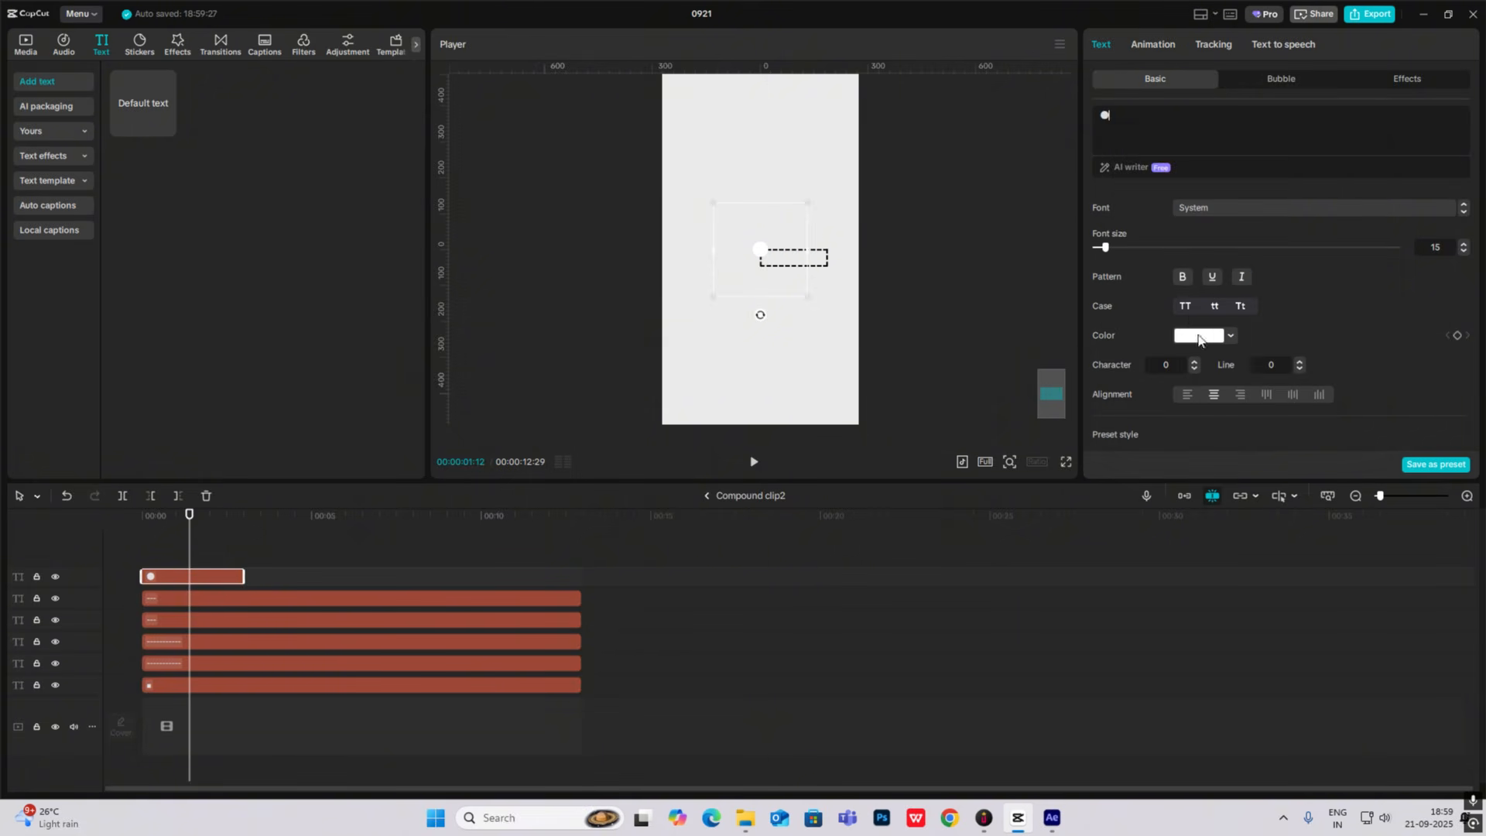
{"action": "left_click", "coordinate": [1199, 335]}
{"action": "left_click_drag", "start_coordinate": [1186, 375], "coordinate": [1131, 452]}
Shrink the circle to a small handle on the box's upper-left corner and extend its clip to match the others.
{"action": "left_click", "coordinate": [1009, 461]}
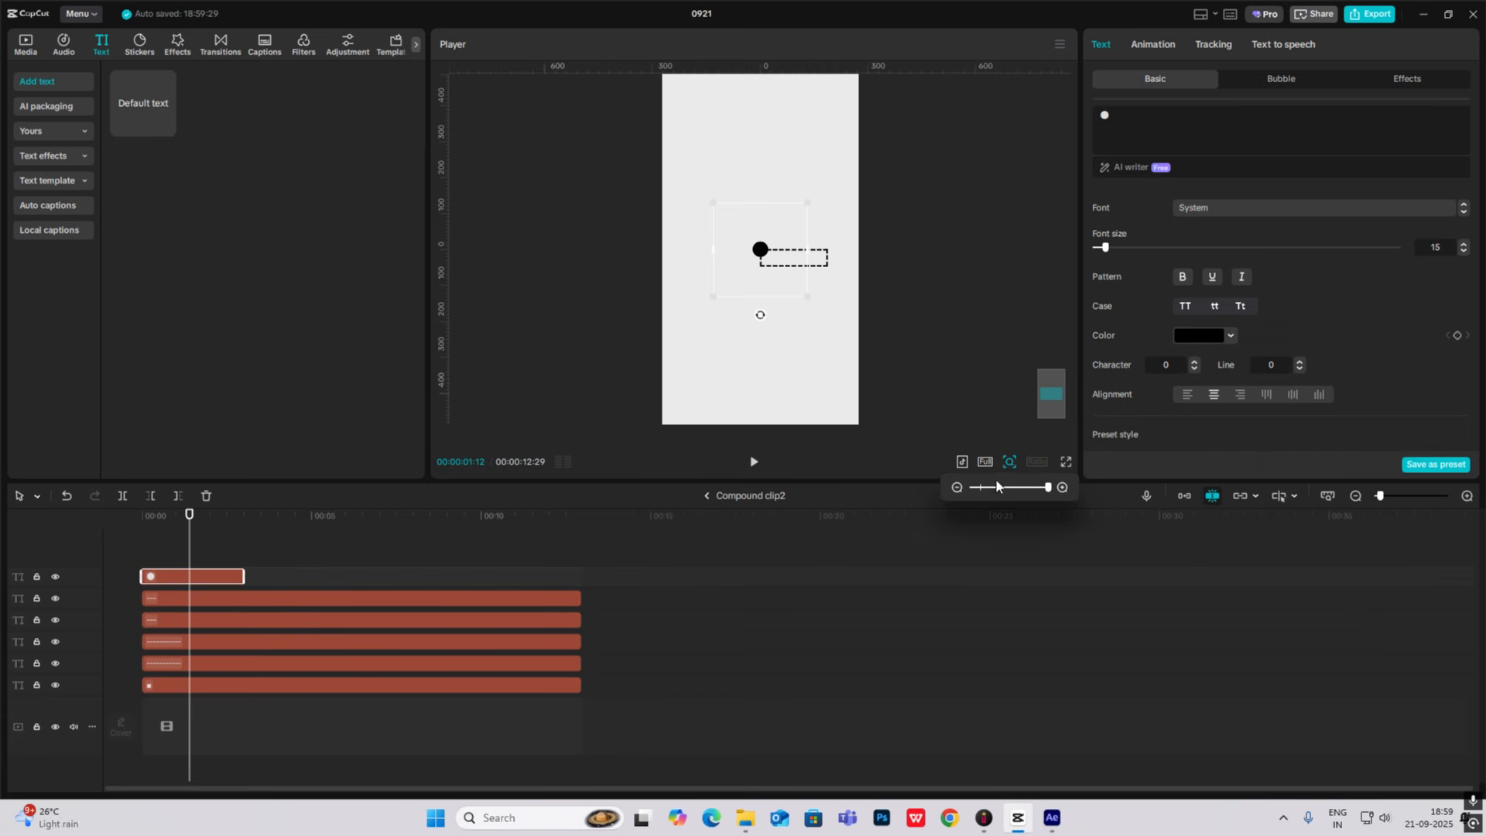
{"action": "left_click_drag", "start_coordinate": [995, 484], "coordinate": [1031, 486]}
{"action": "left_click_drag", "start_coordinate": [779, 229], "coordinate": [760, 251]}
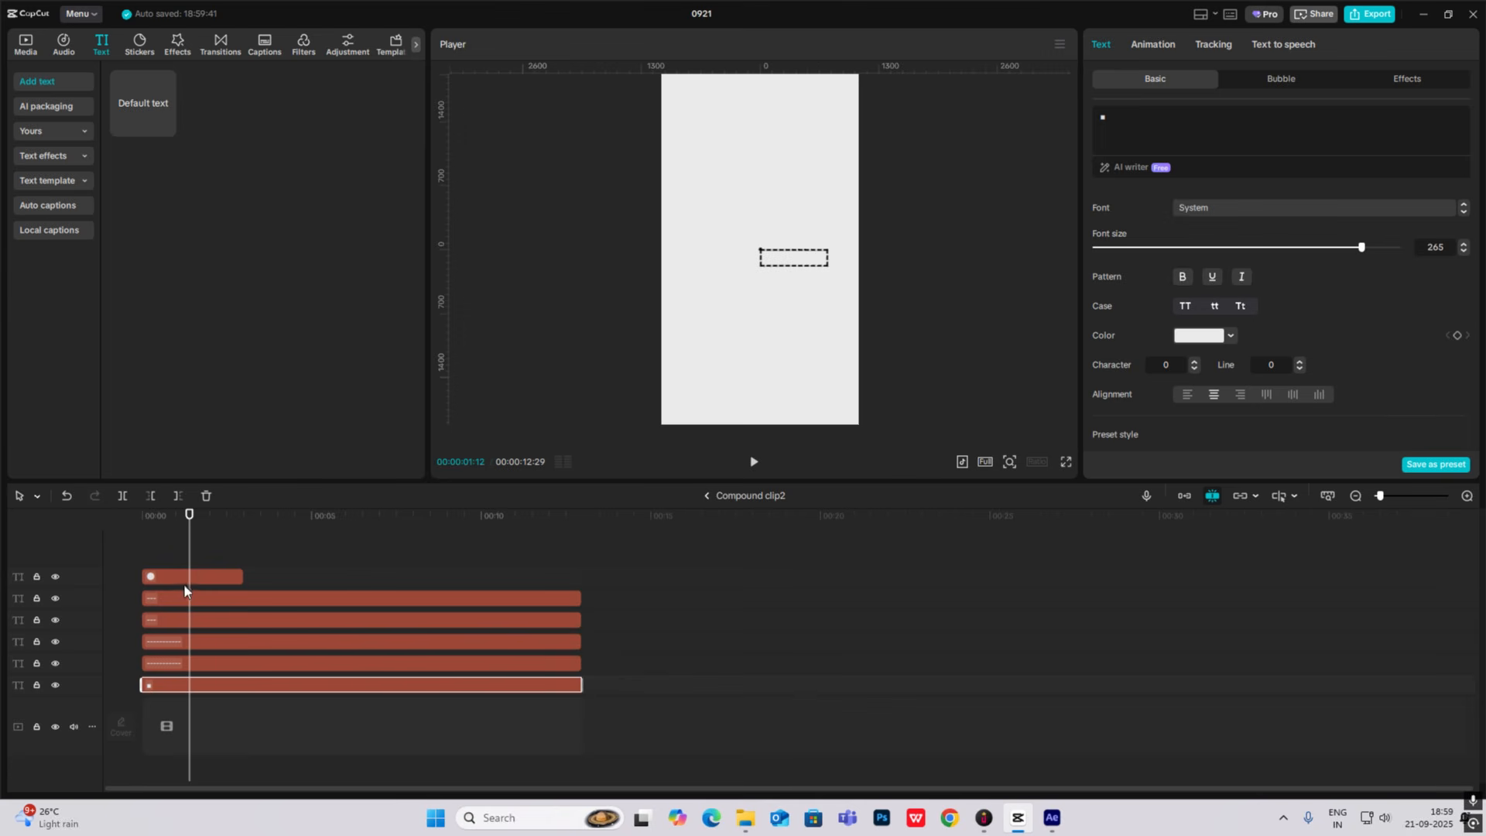
{"action": "left_click_drag", "start_coordinate": [238, 577], "coordinate": [582, 592]}
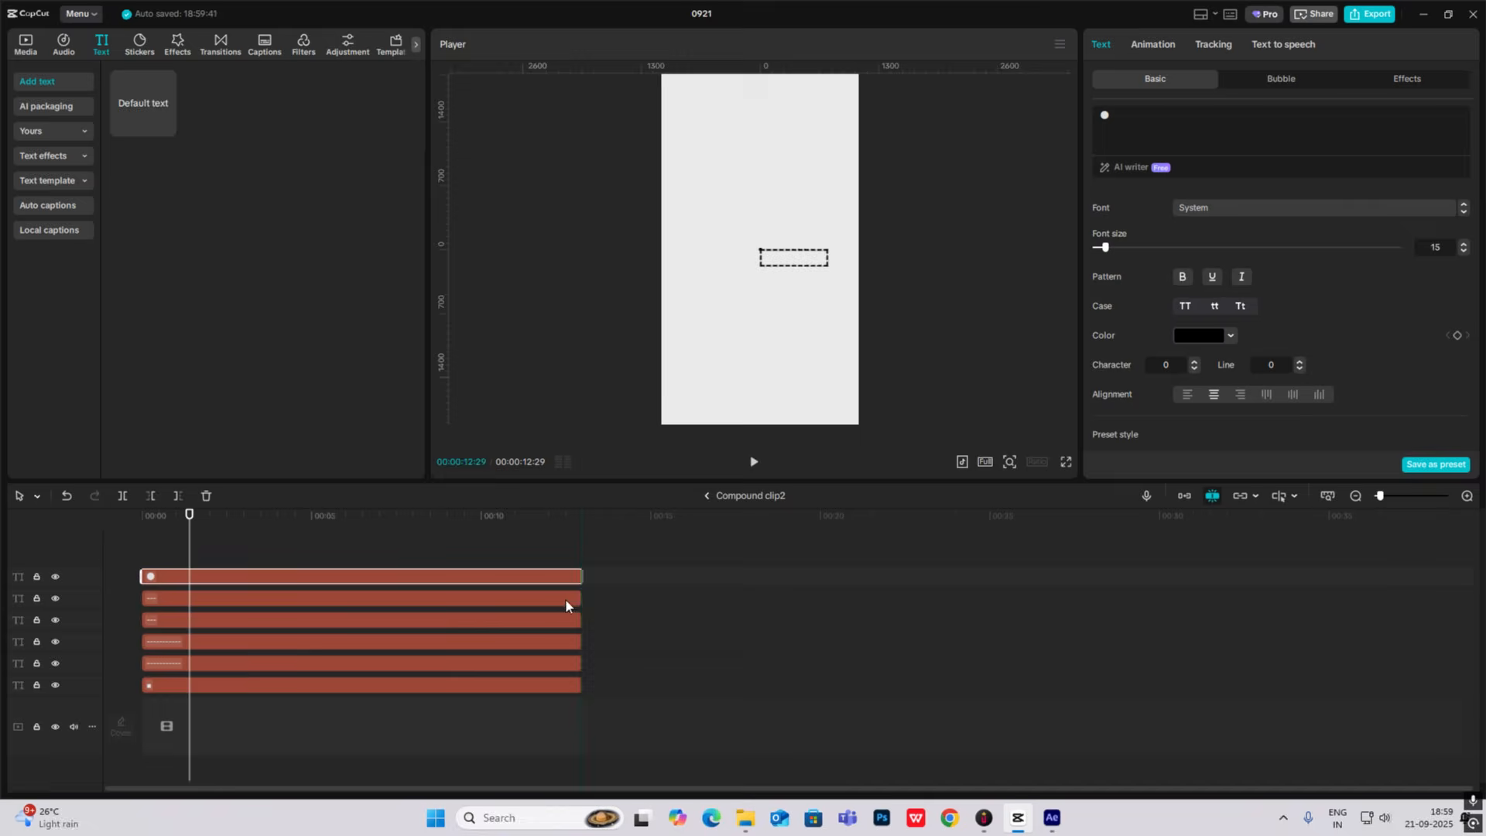
Duplicate the circle handle and place copies on the other three corners of the dashed box.
{"action": "key", "text": "ctrl+c"}
{"action": "key", "text": "ctrl+v"}
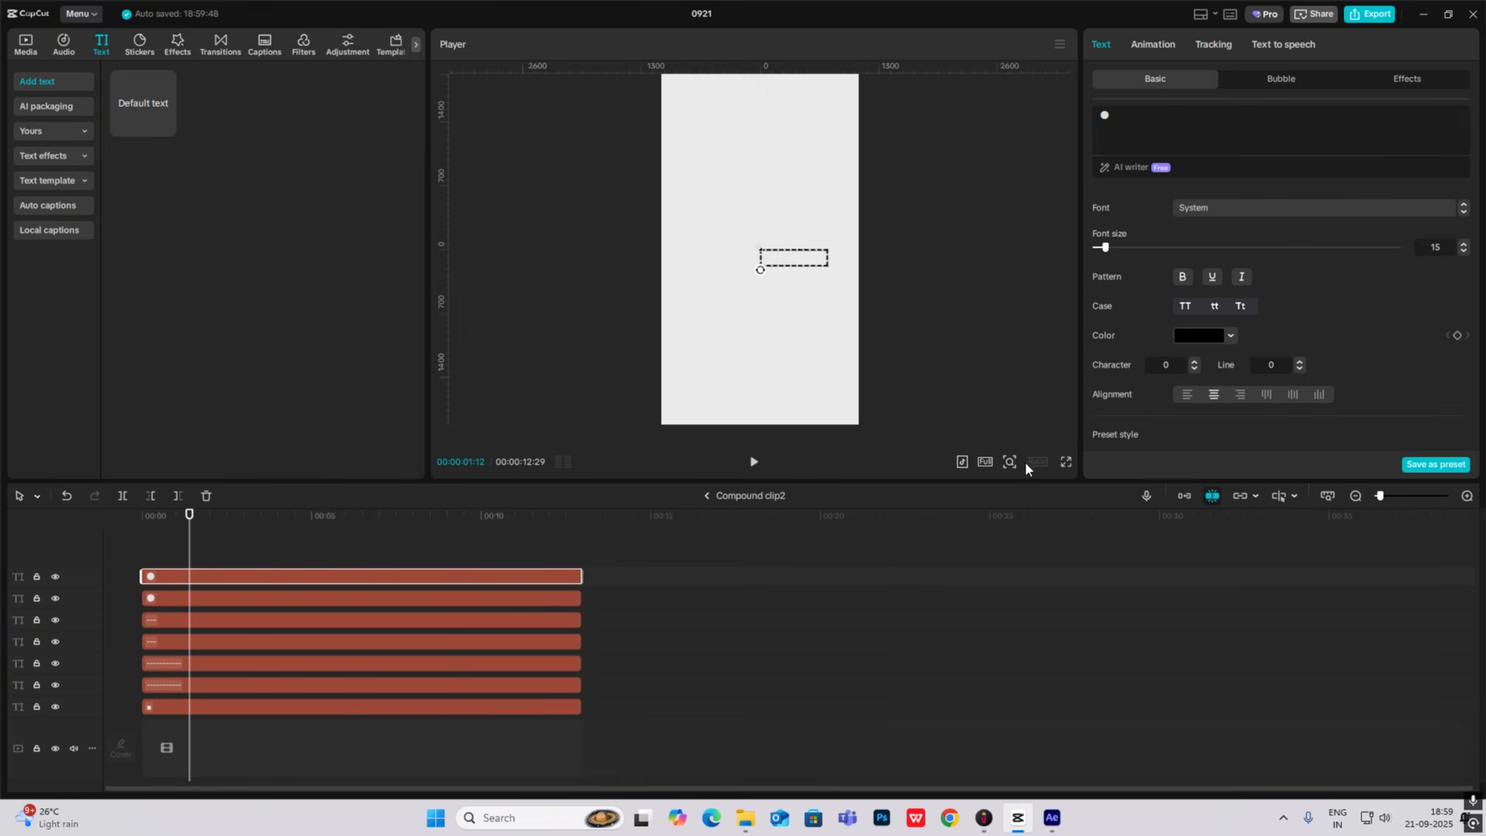
{"action": "left_click", "coordinate": [1009, 463]}
{"action": "left_click_drag", "start_coordinate": [1009, 488], "coordinate": [1049, 490]}
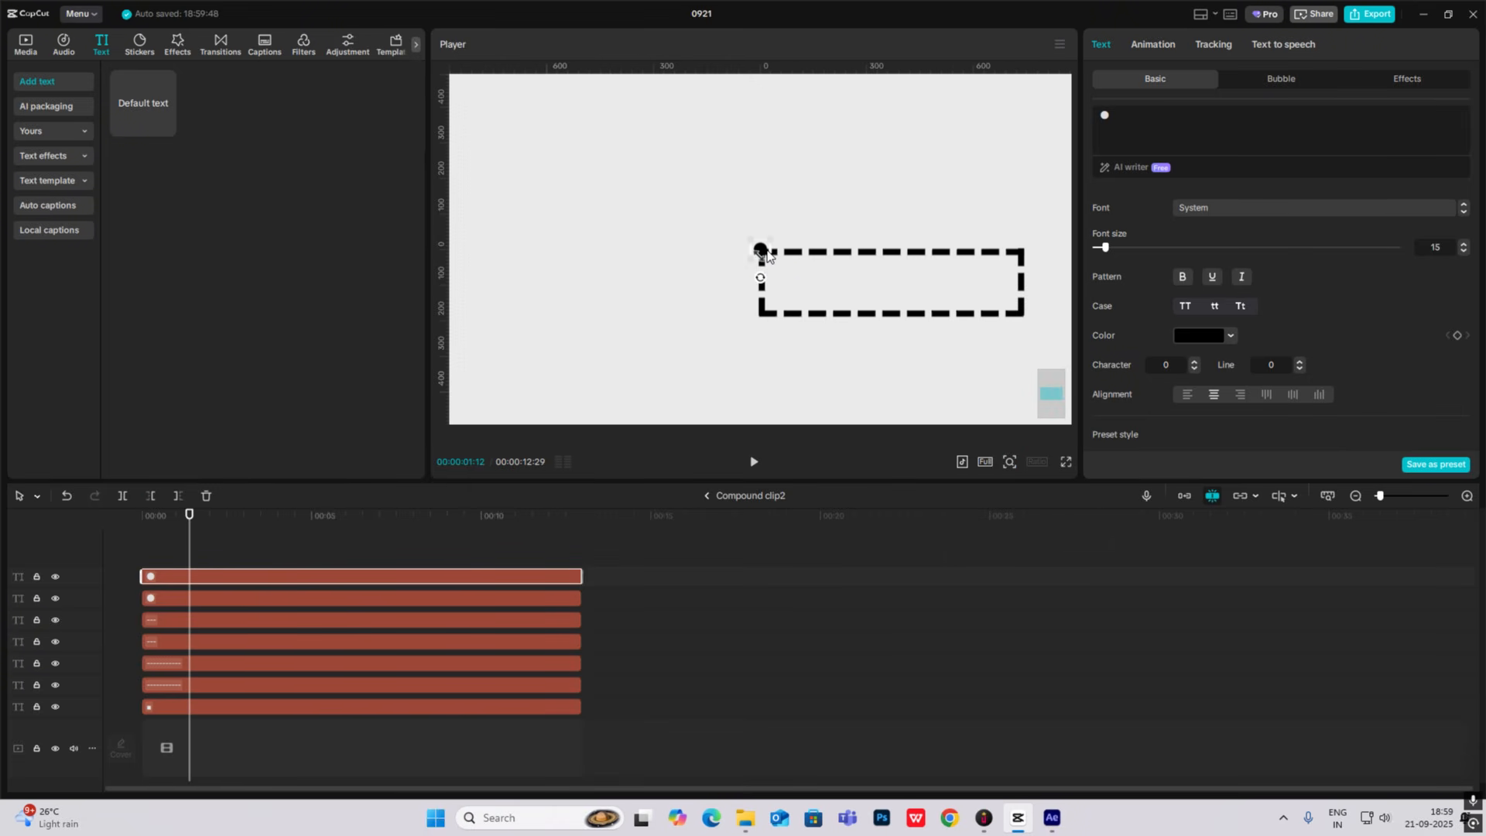
{"action": "left_click_drag", "start_coordinate": [766, 252], "coordinate": [857, 253]}
{"action": "key", "text": "ctrl+c"}
{"action": "key", "text": "ctrl+v"}
{"action": "key", "text": "ctrl+z"}
{"action": "left_click_drag", "start_coordinate": [761, 316], "coordinate": [1022, 249]}
{"action": "key", "text": "ctrl+c"}
{"action": "key", "text": "ctrl+v"}
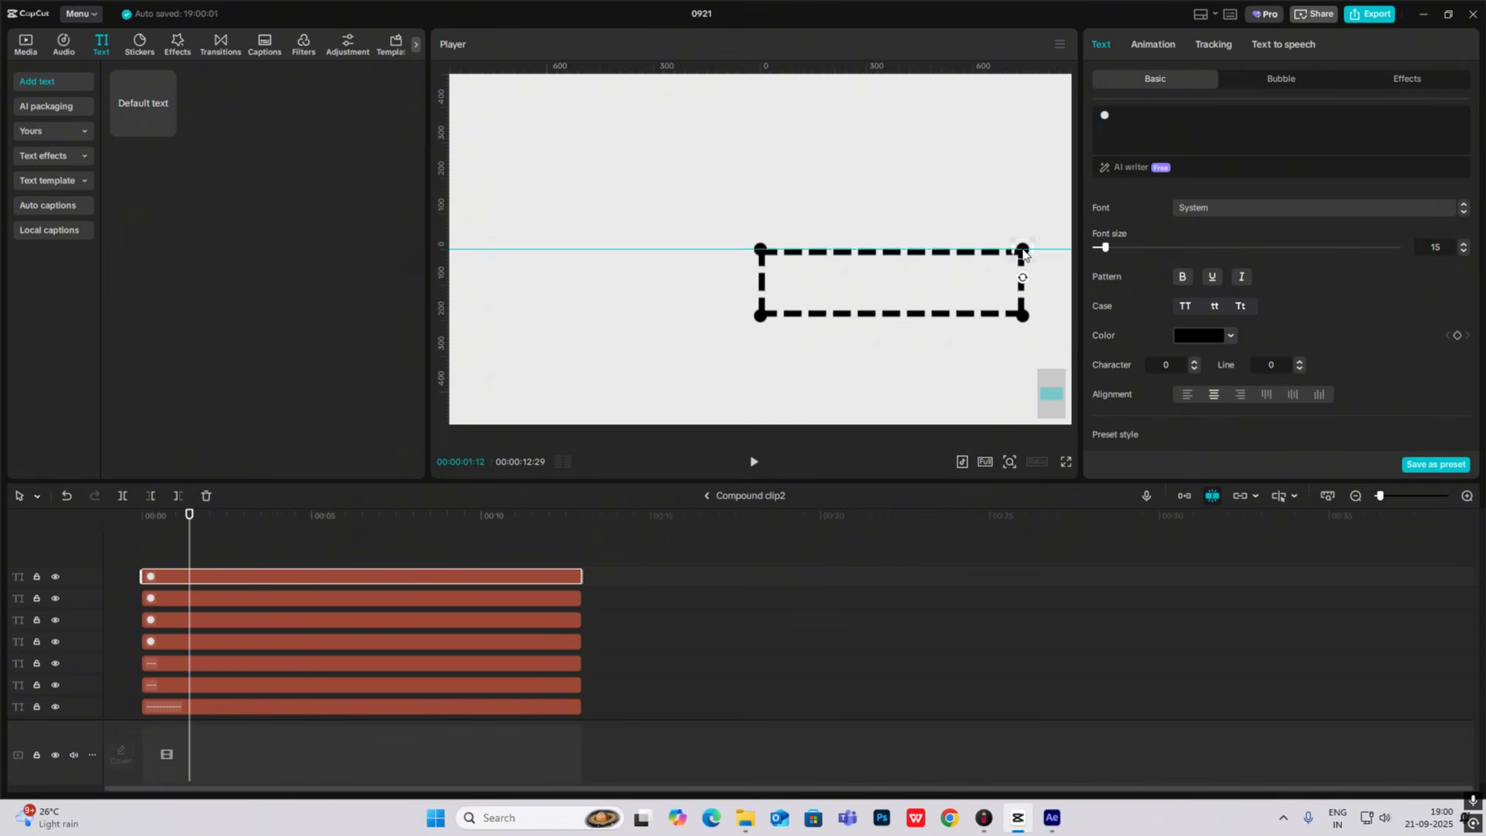
Return from the compound clip to the main timeline and set the playhead to the start with the whole canvas in view.
{"action": "left_click", "coordinate": [708, 495]}
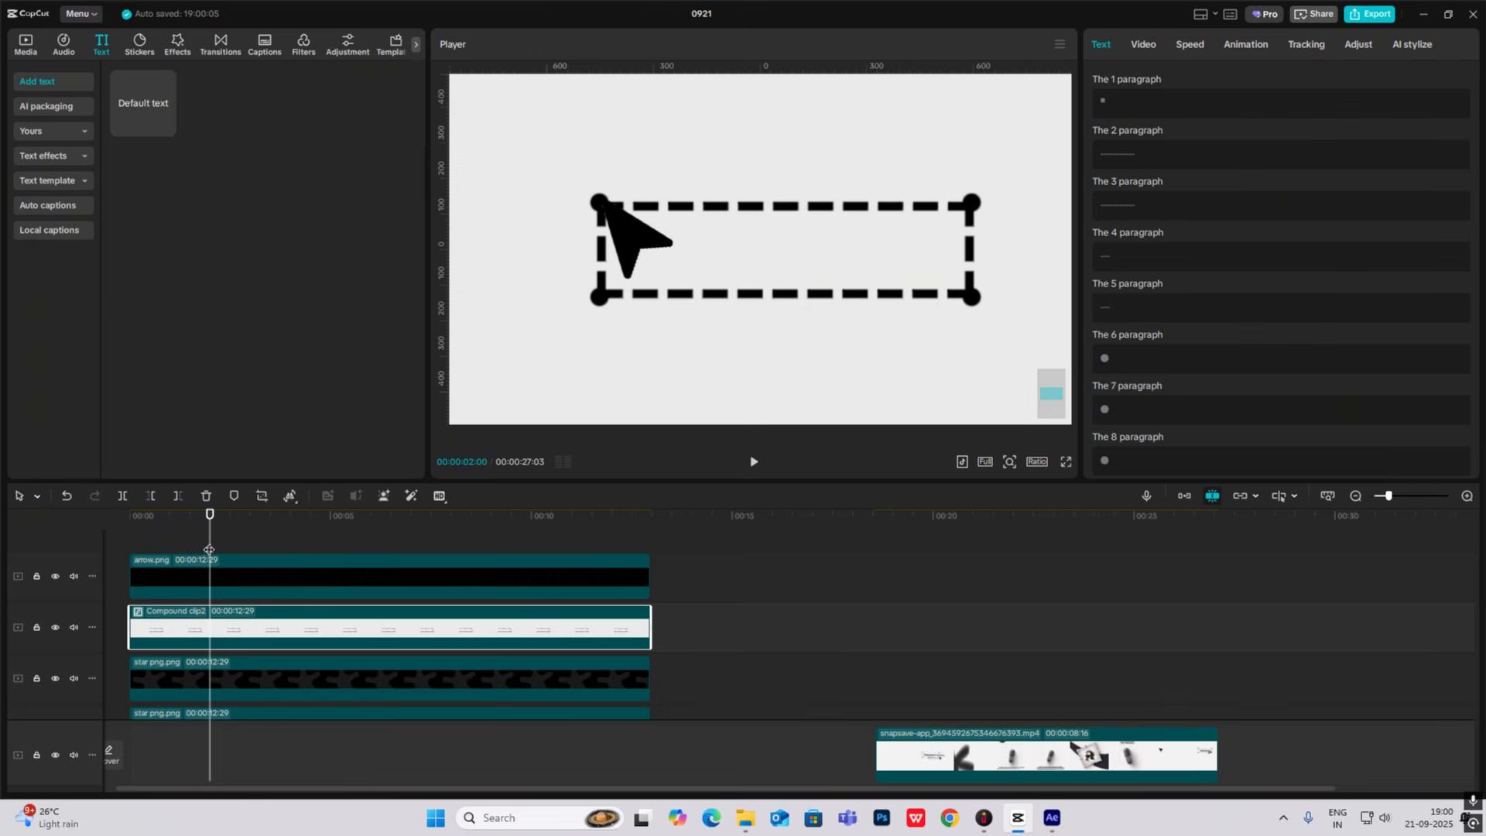
{"action": "left_click_drag", "start_coordinate": [209, 549], "coordinate": [142, 546]}
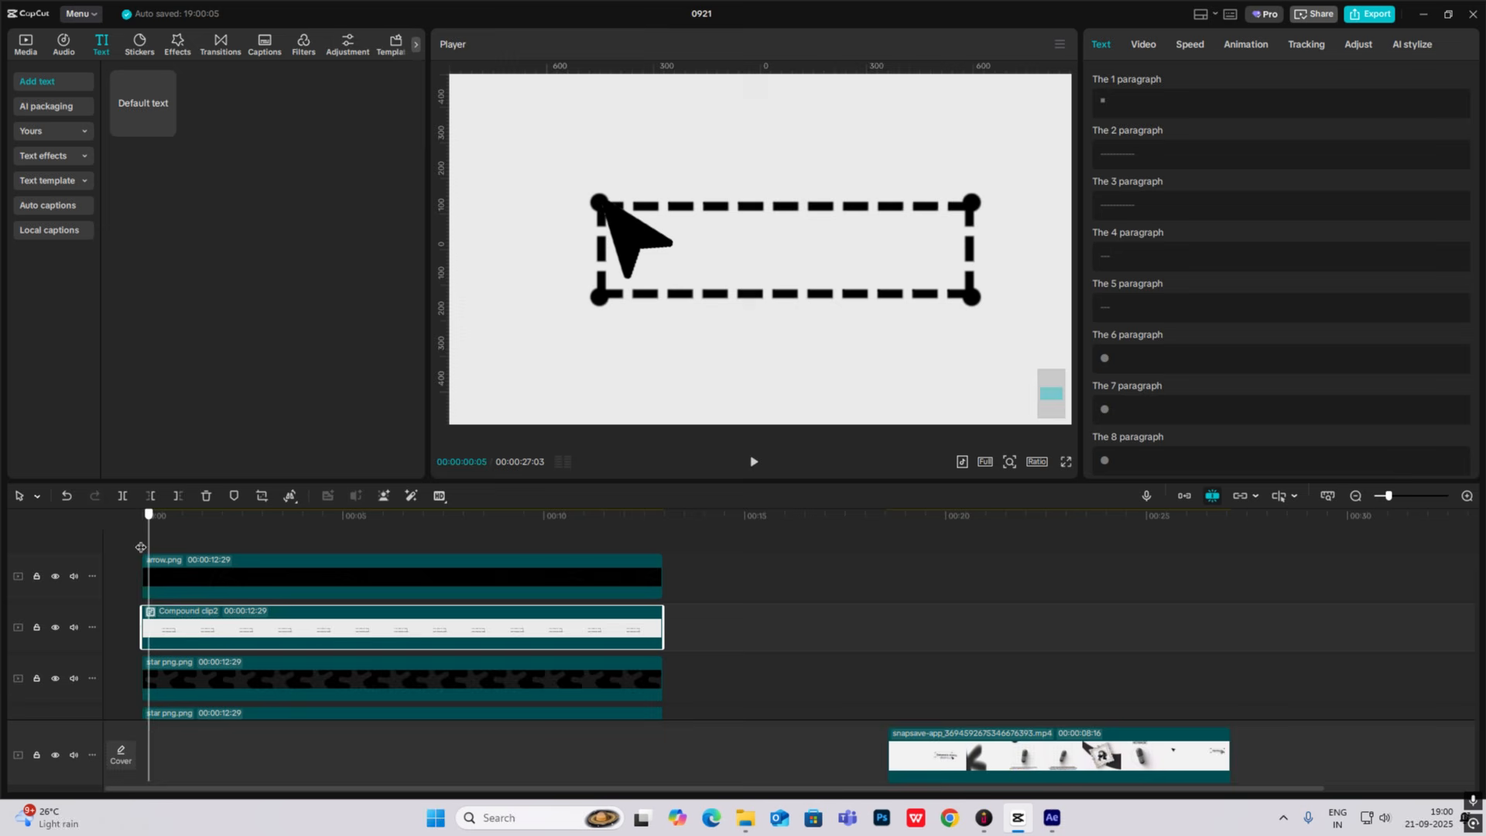
{"action": "left_click", "coordinate": [1009, 461]}
{"action": "left_click_drag", "start_coordinate": [997, 488], "coordinate": [983, 484]}
{"action": "scroll", "coordinate": [287, 578], "scroll_direction": "down", "scroll_amount": 2}
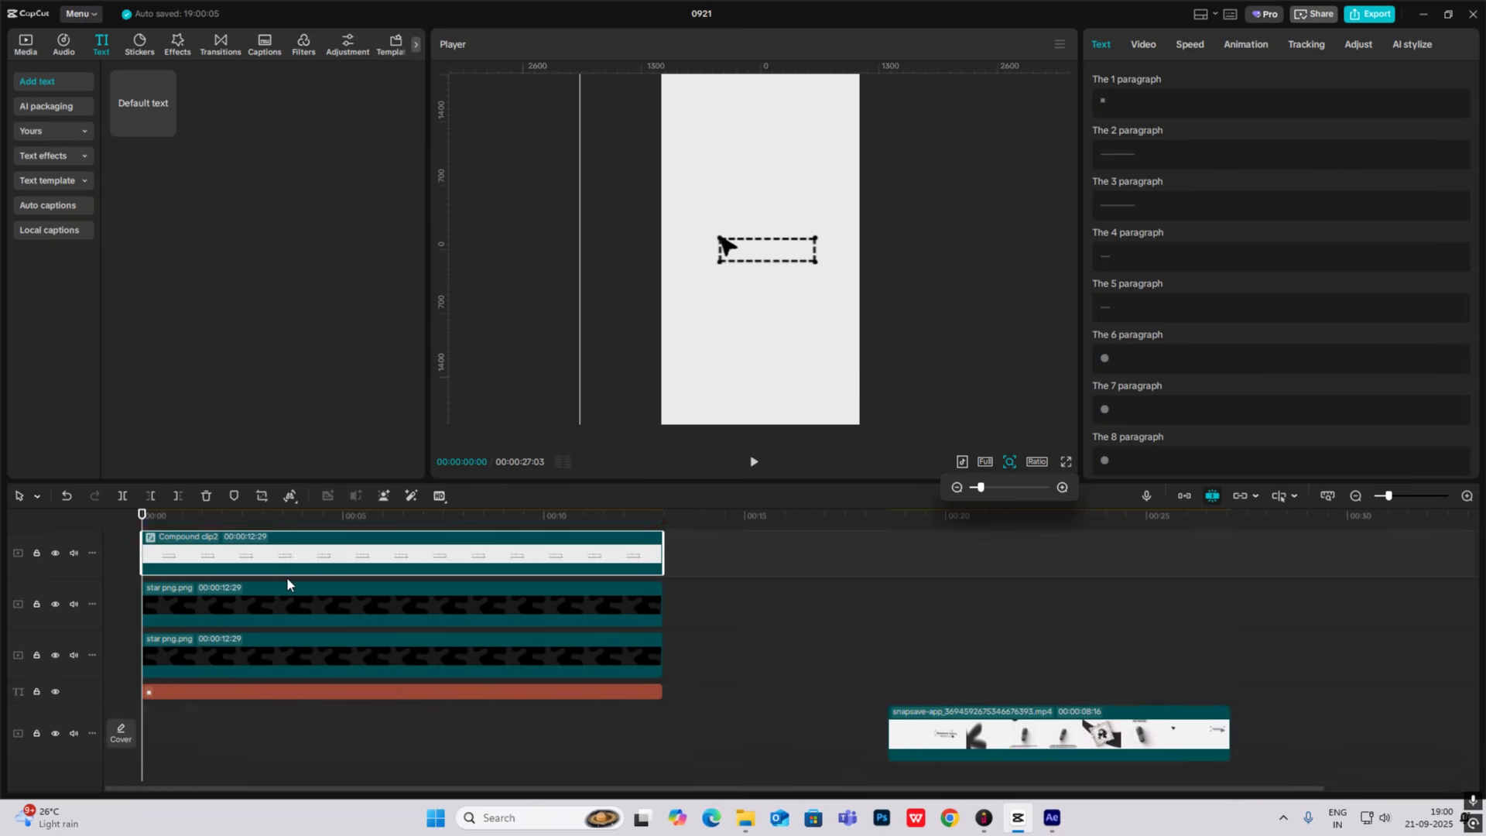
Delete the background square text clip inside the dashed box's compound clip and return to the main timeline.
{"action": "scroll", "coordinate": [286, 577], "scroll_direction": "down", "scroll_amount": 1}
{"action": "scroll", "coordinate": [206, 562], "scroll_direction": "up", "scroll_amount": 4}
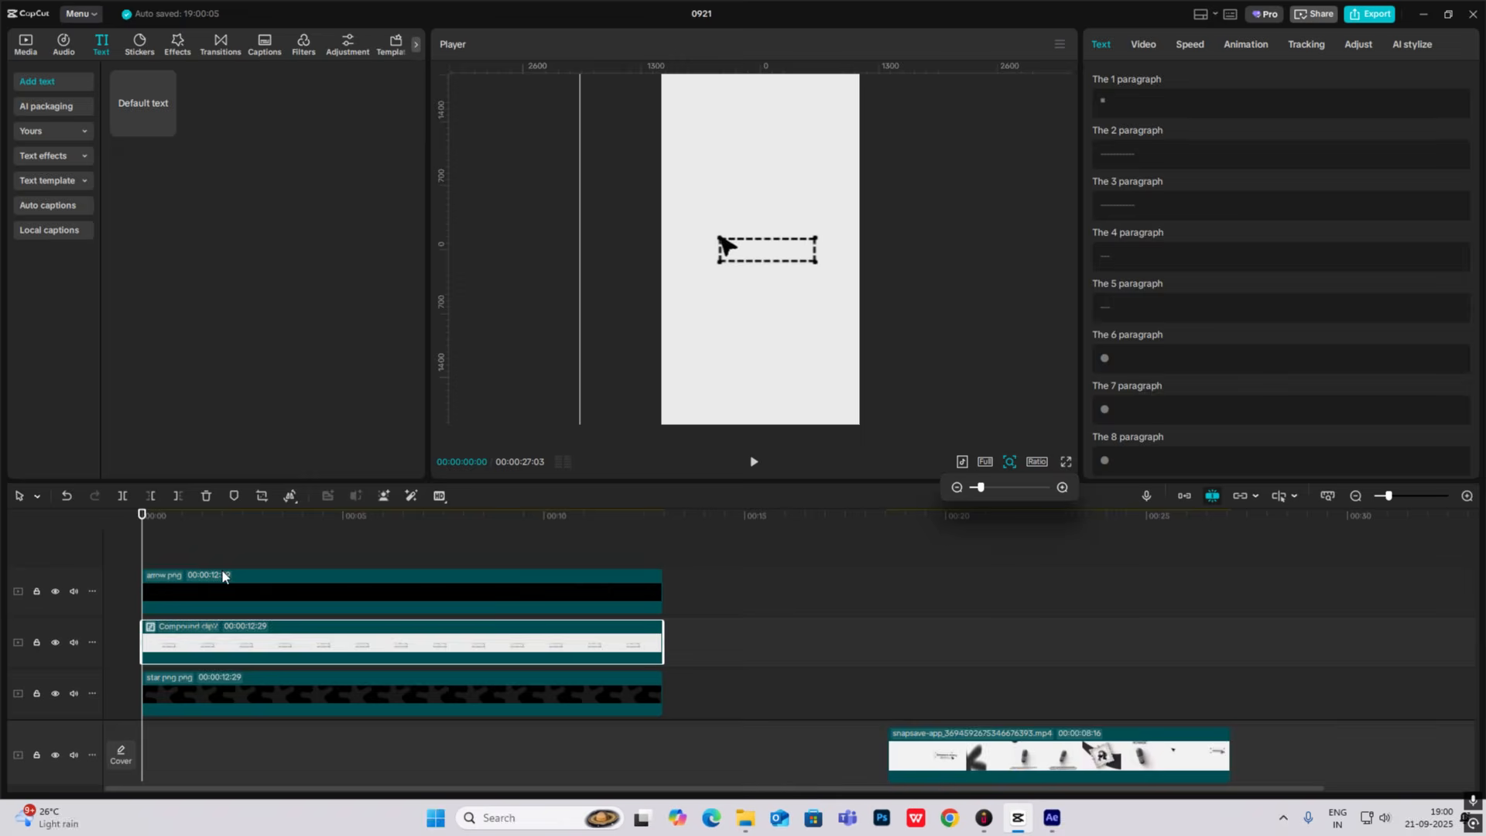
{"action": "scroll", "coordinate": [222, 575], "scroll_direction": "down", "scroll_amount": 2}
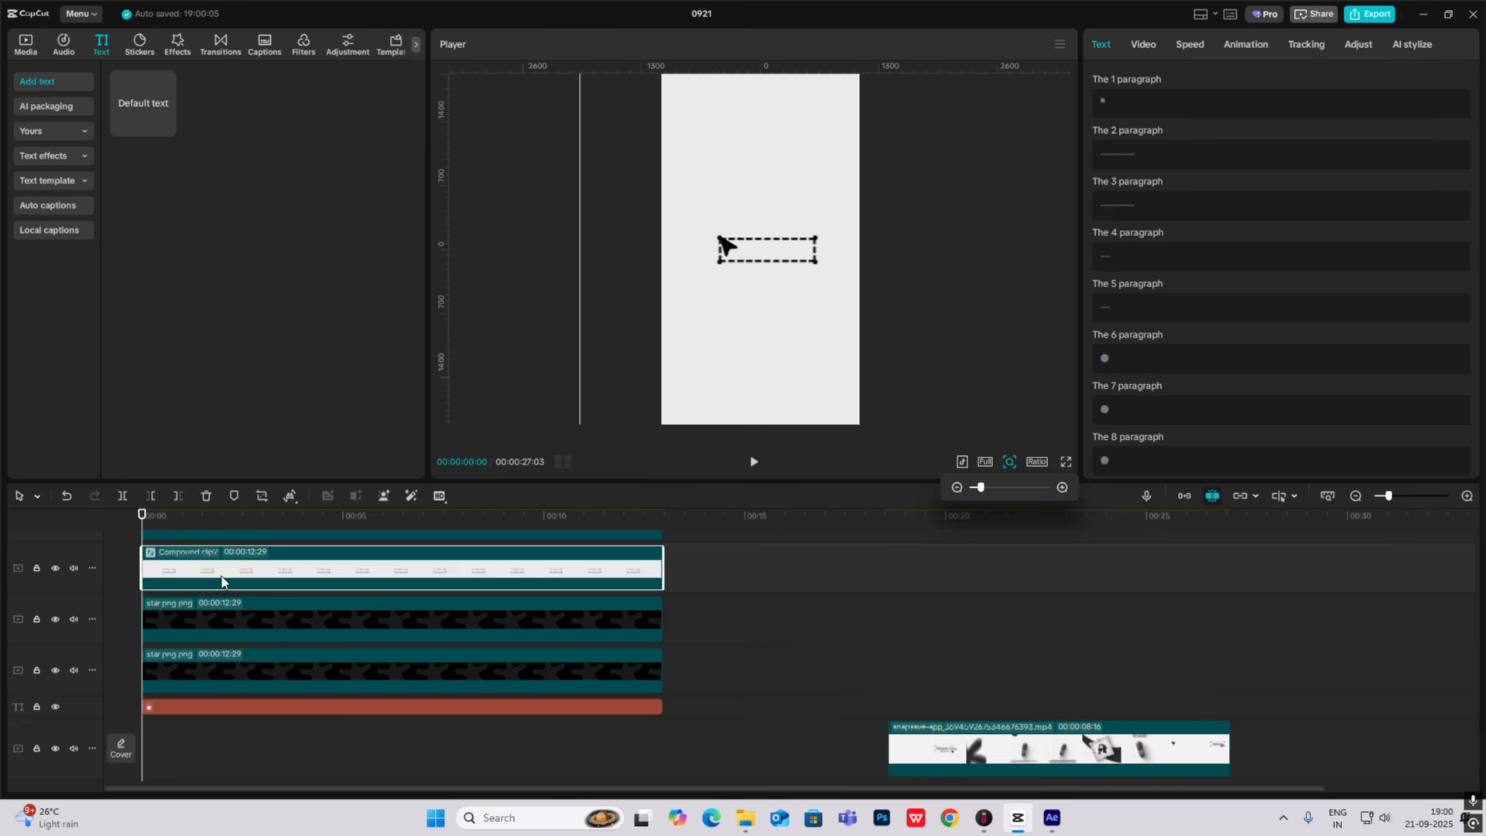
{"action": "double_click", "coordinate": [277, 572]}
{"action": "left_click", "coordinate": [185, 675]}
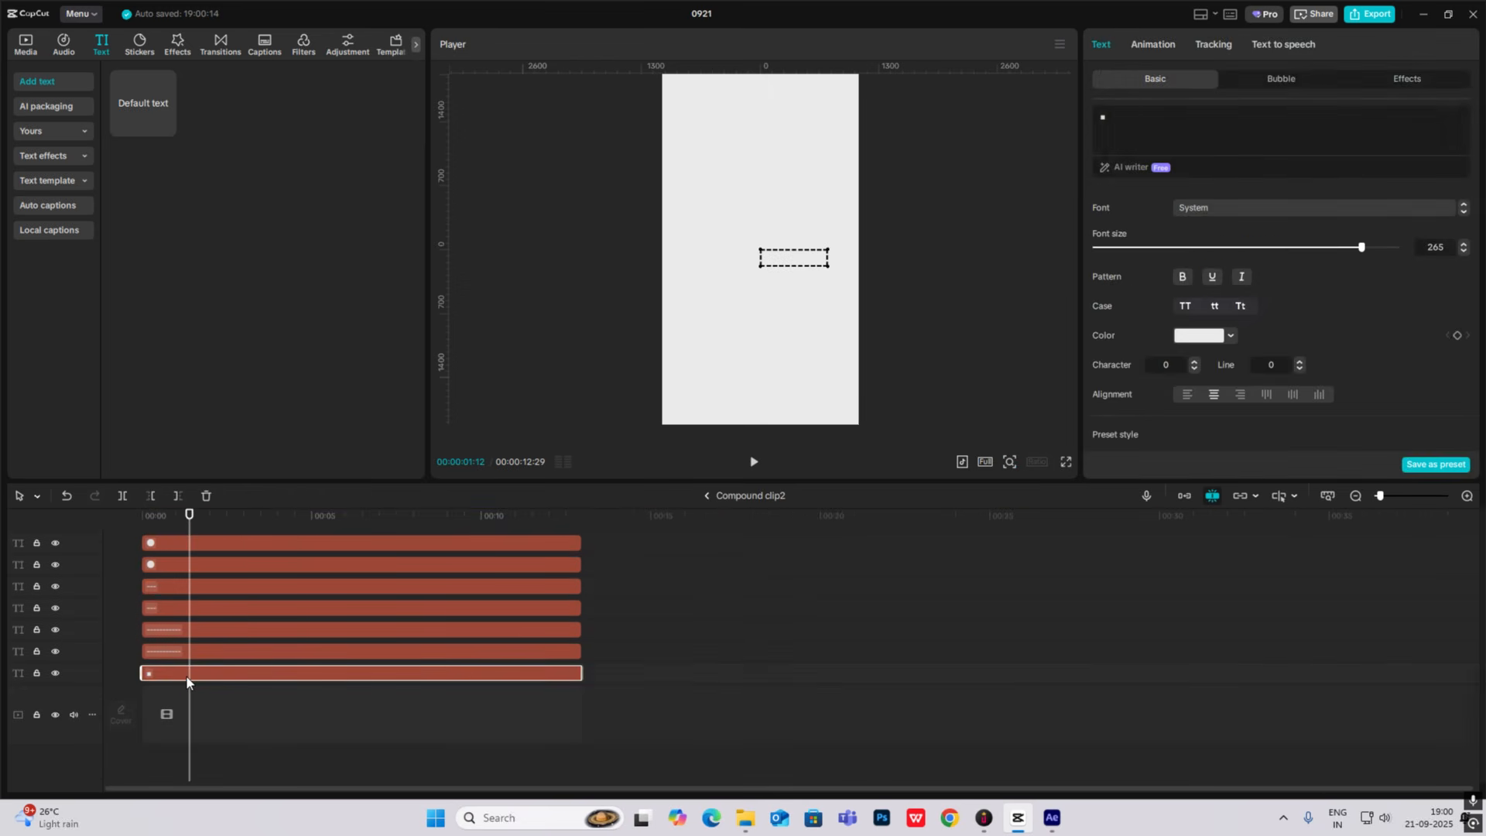
{"action": "key", "text": "Delete"}
{"action": "left_click", "coordinate": [707, 495]}
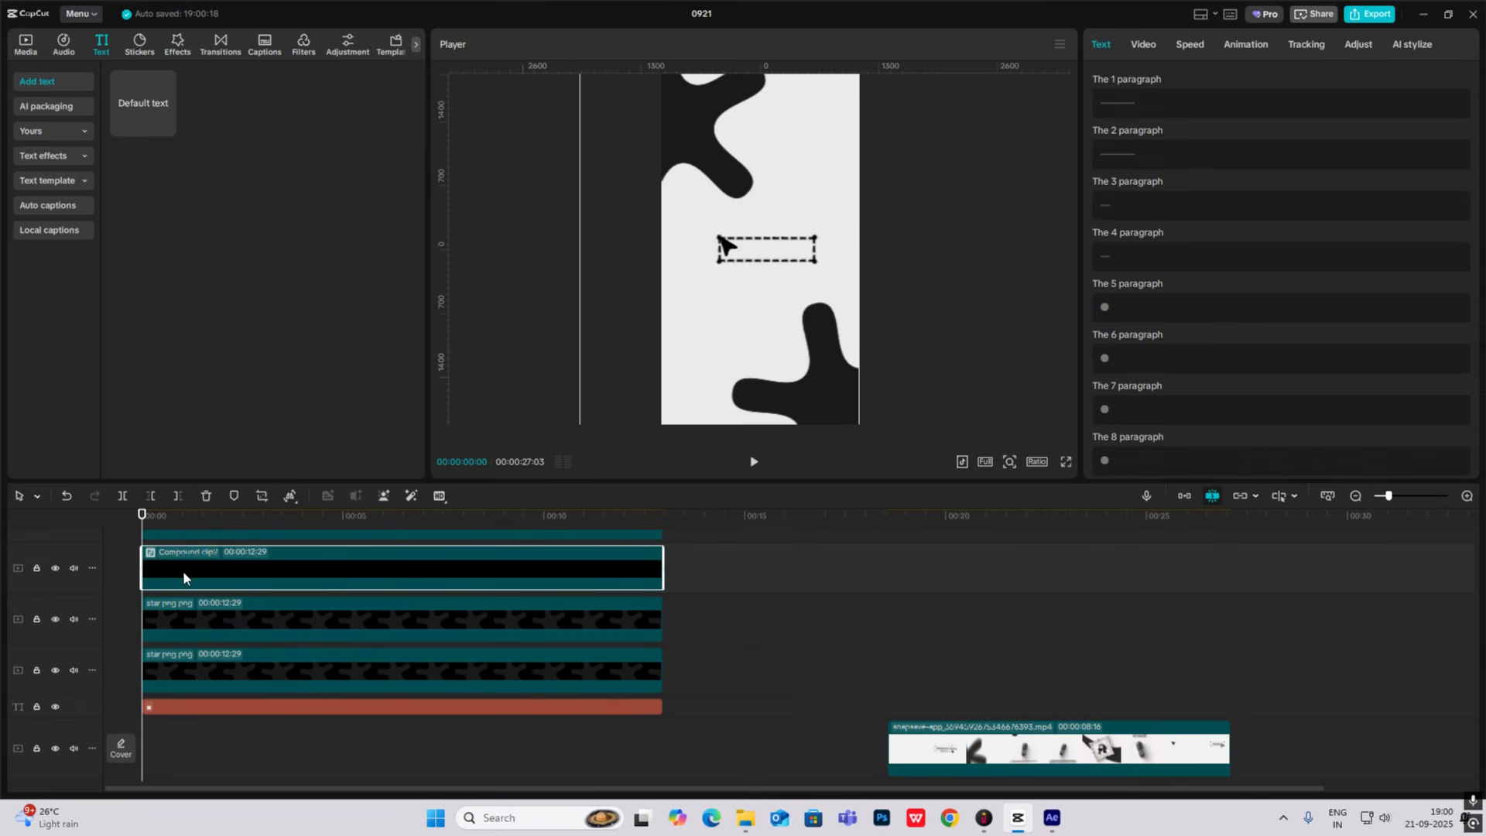
Lower the dashed-box compound clip's opacity to 76%.
{"action": "left_click", "coordinate": [1146, 46]}
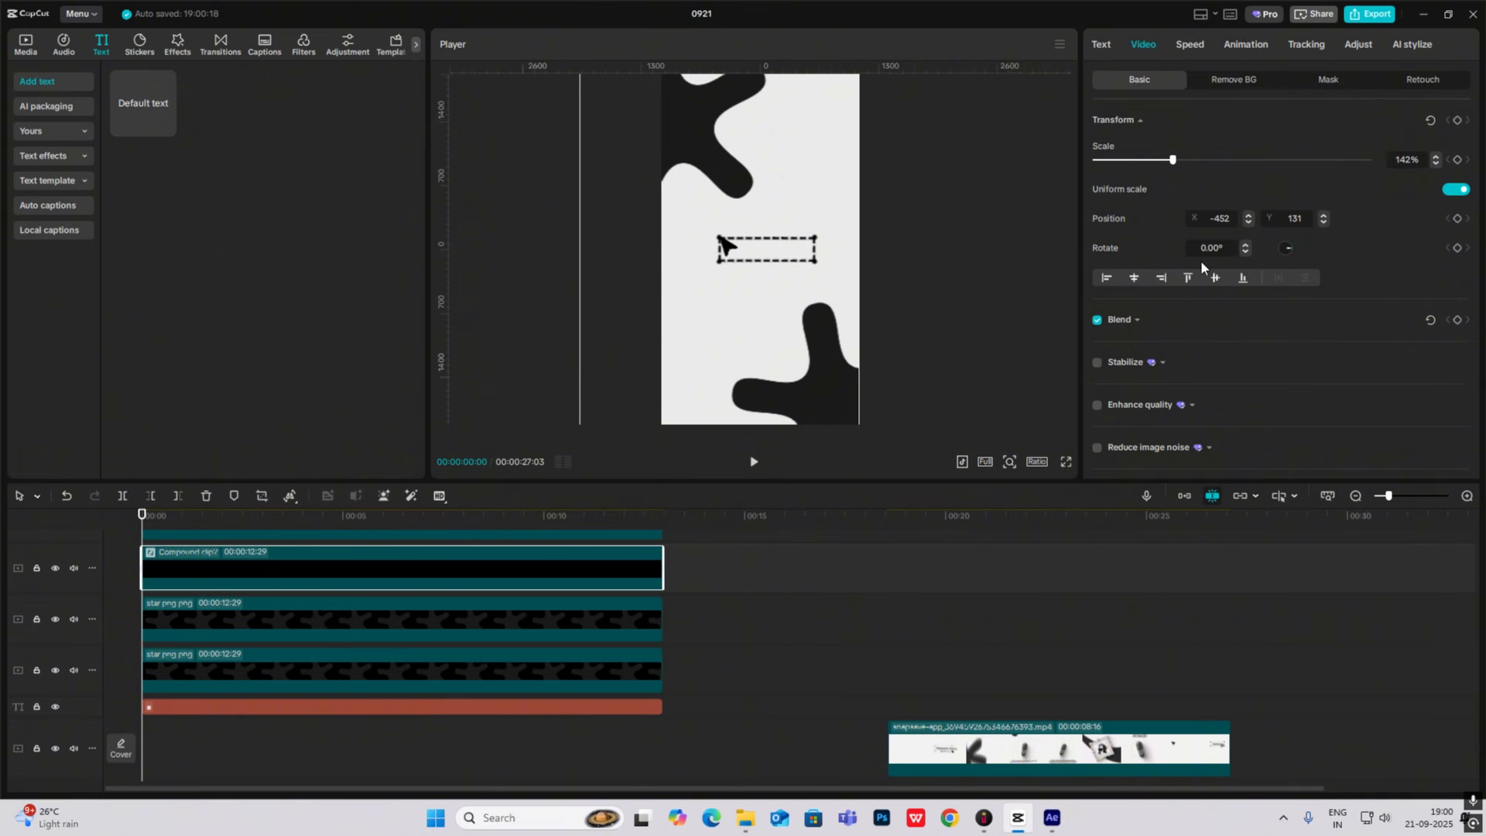
{"action": "scroll", "coordinate": [1201, 260], "scroll_direction": "down", "scroll_amount": 1}
{"action": "left_click", "coordinate": [1120, 264]}
{"action": "left_click_drag", "start_coordinate": [1371, 333], "coordinate": [1279, 348]}
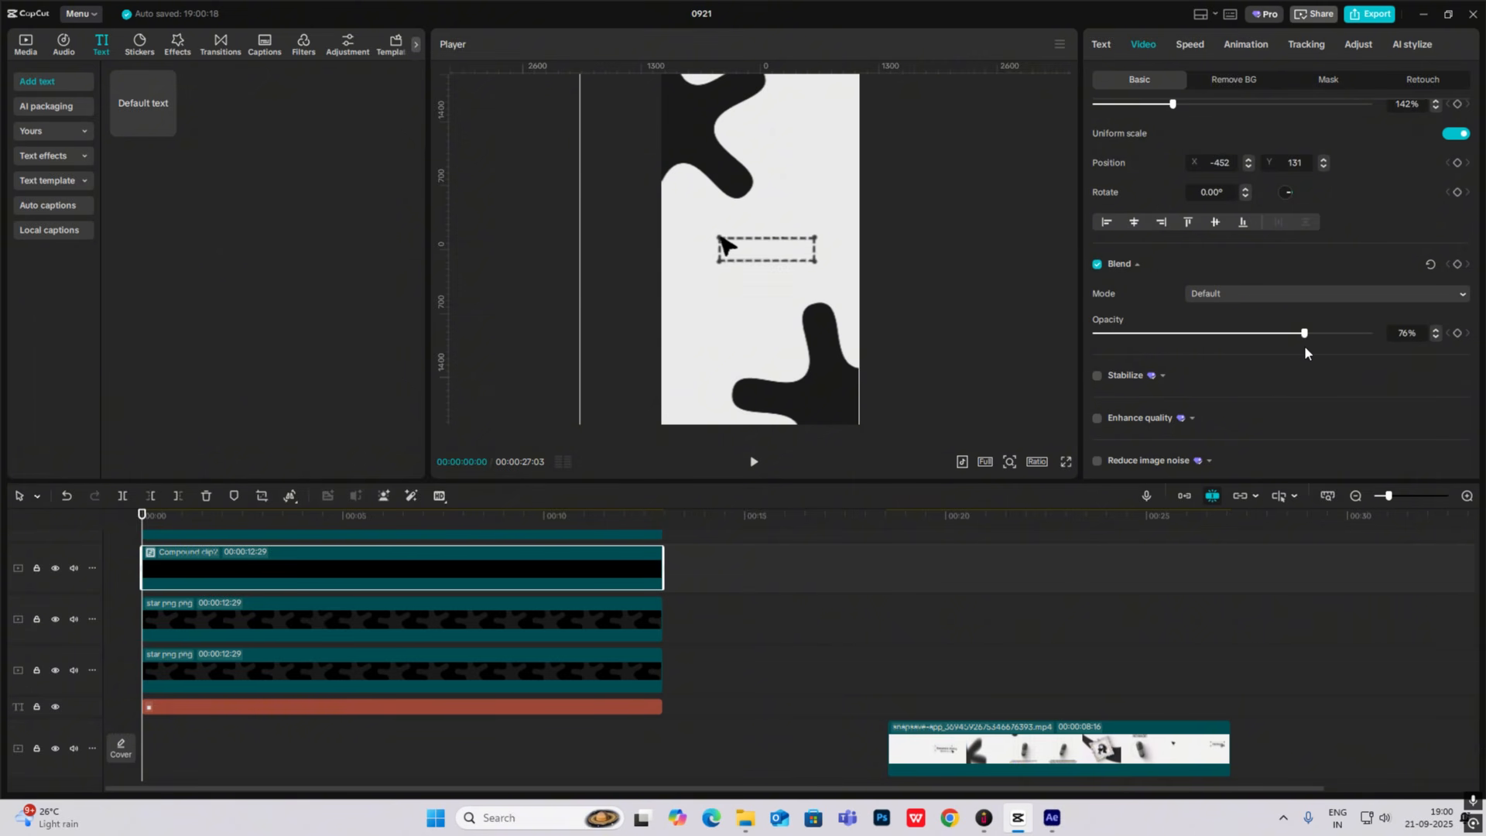
{"action": "left_click", "coordinate": [1011, 460]}
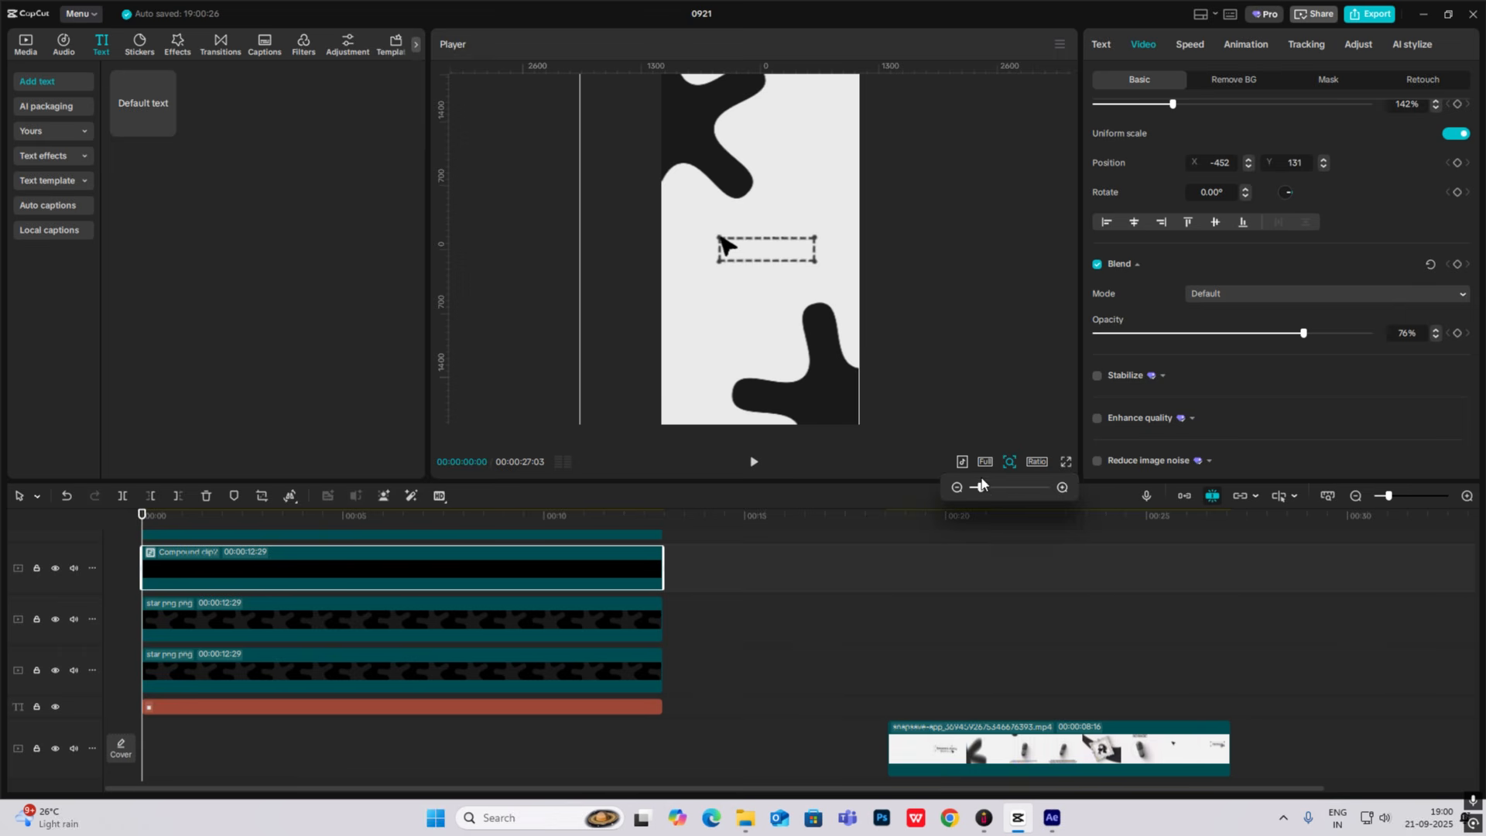
{"action": "left_click", "coordinate": [941, 396]}
{"action": "key", "text": "Delete"}
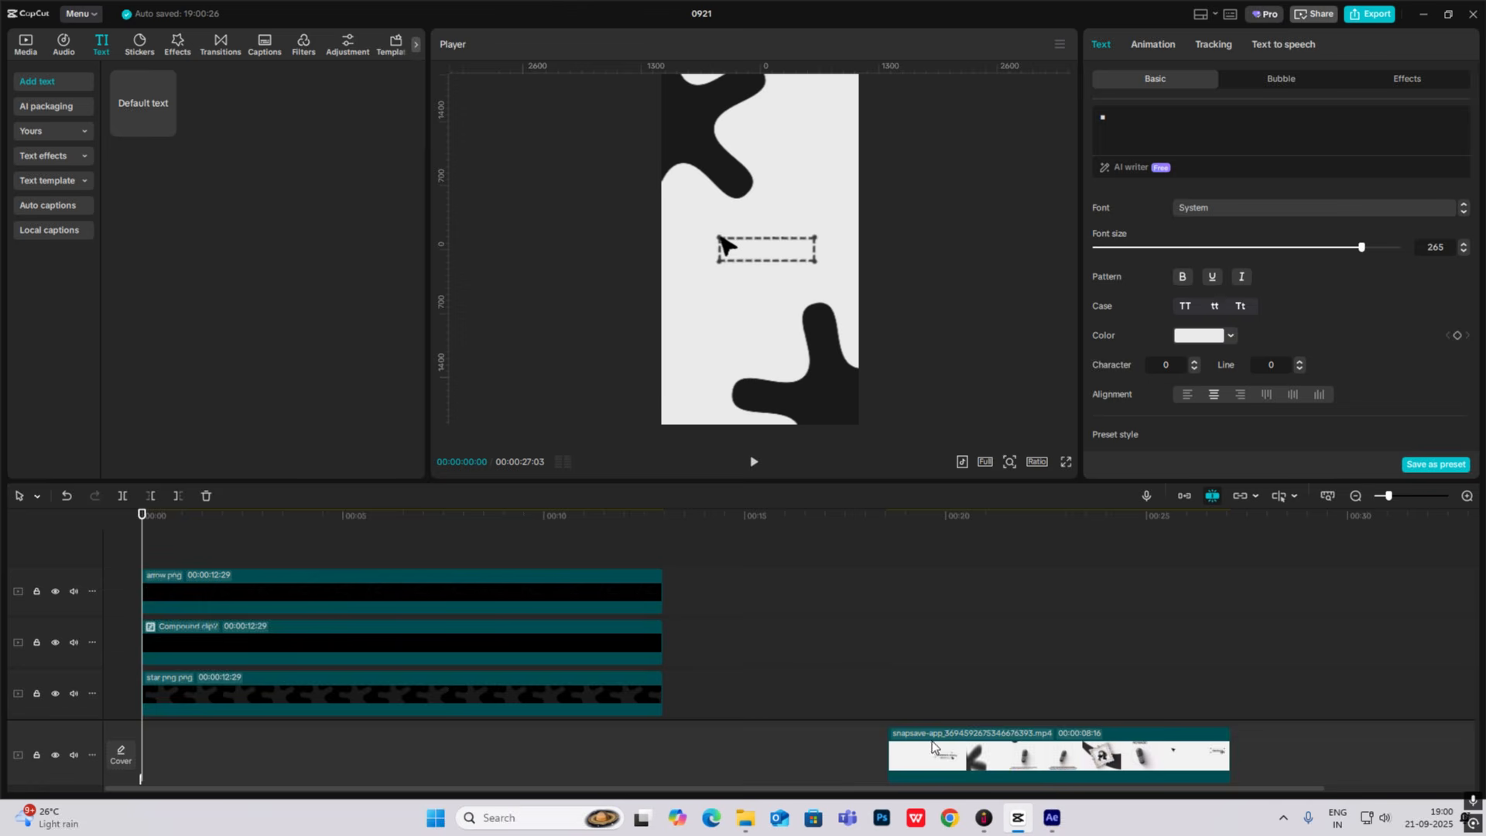
{"action": "left_click", "coordinate": [890, 693]}
{"action": "left_click_drag", "start_coordinate": [892, 693], "coordinate": [140, 599]}
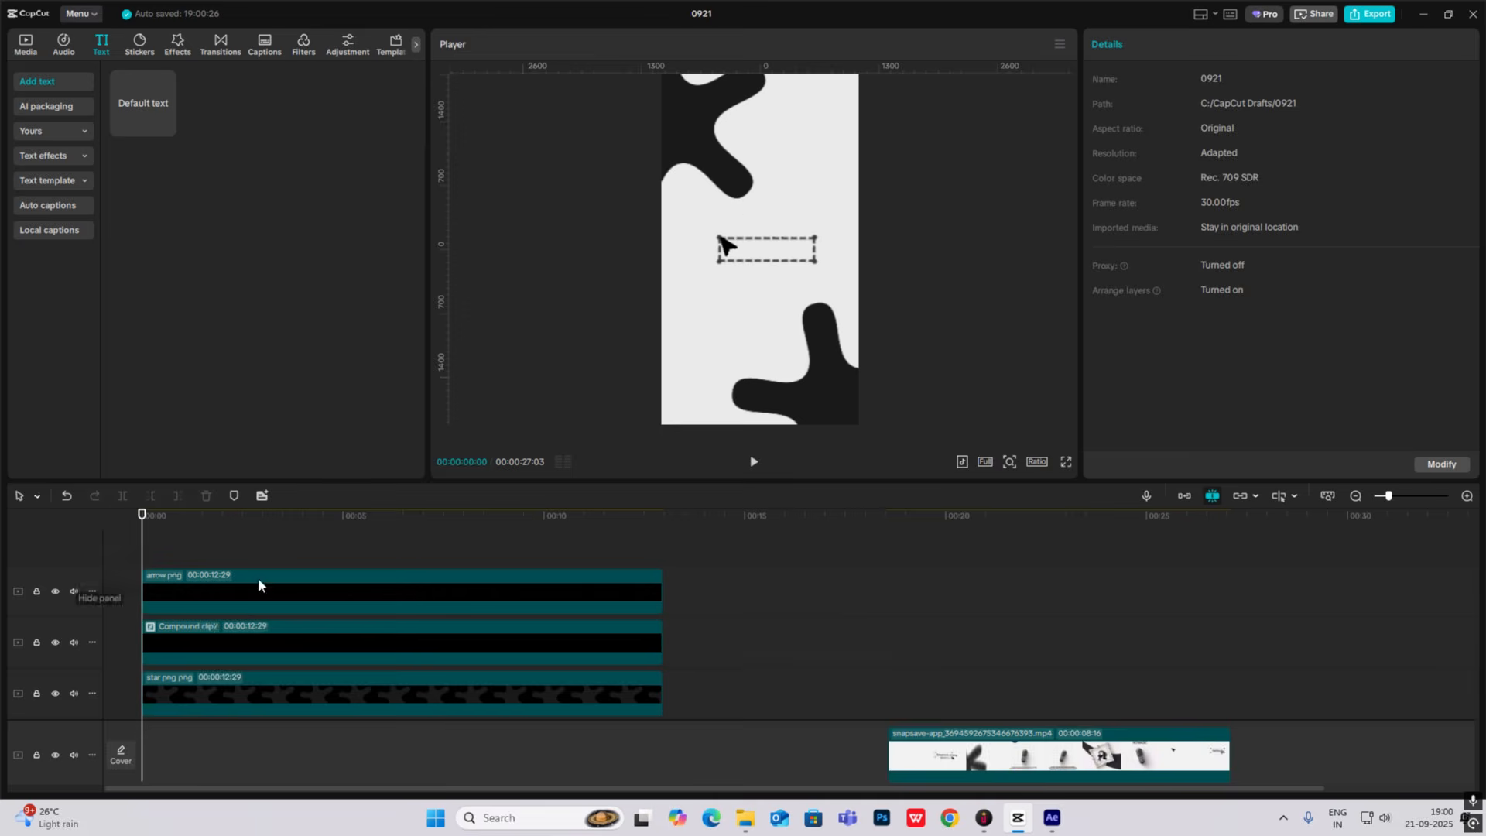
{"action": "left_click", "coordinate": [192, 585]}
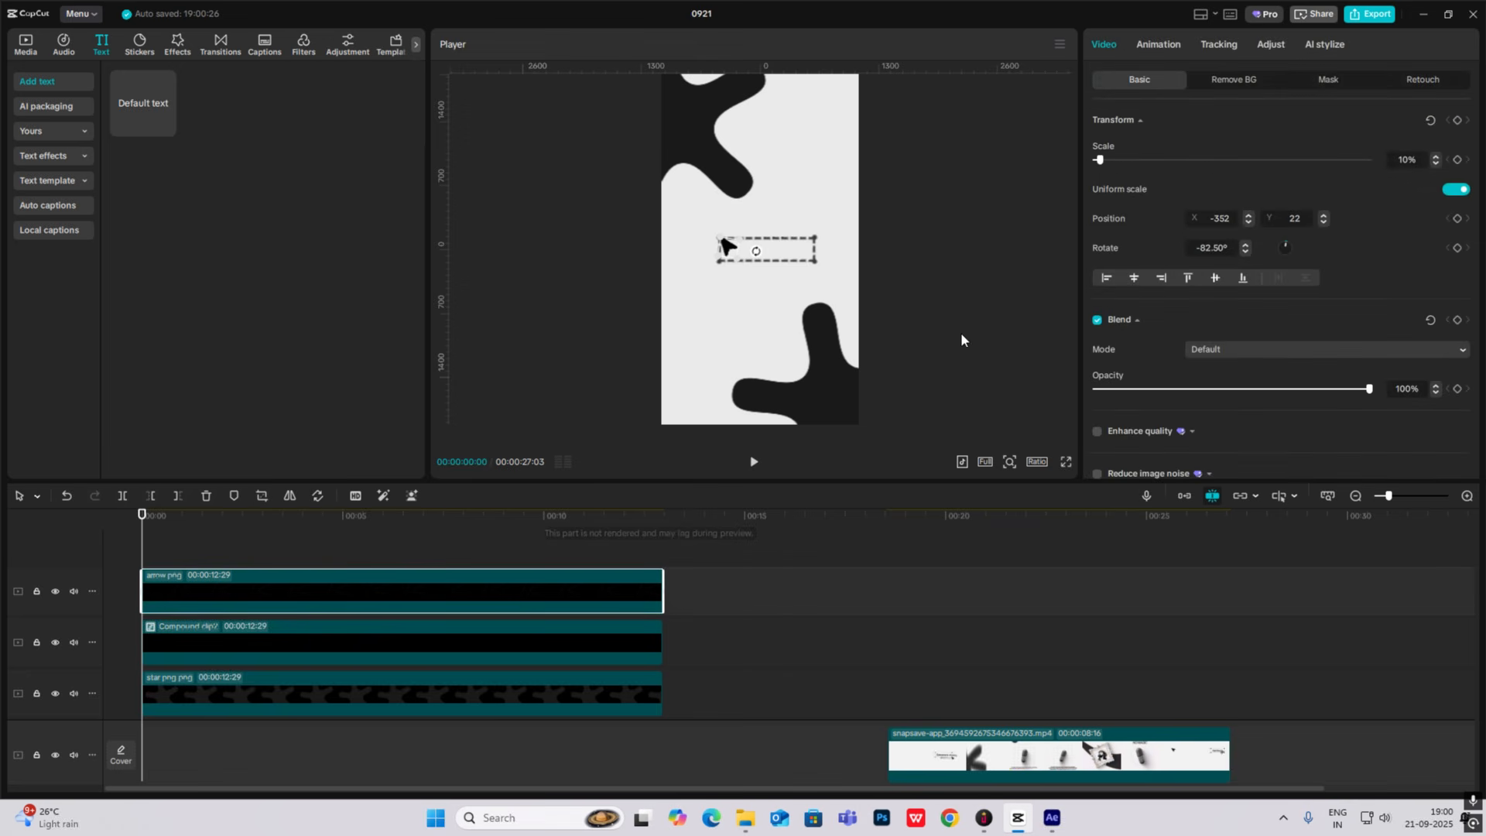
{"action": "left_click", "coordinate": [737, 571]}
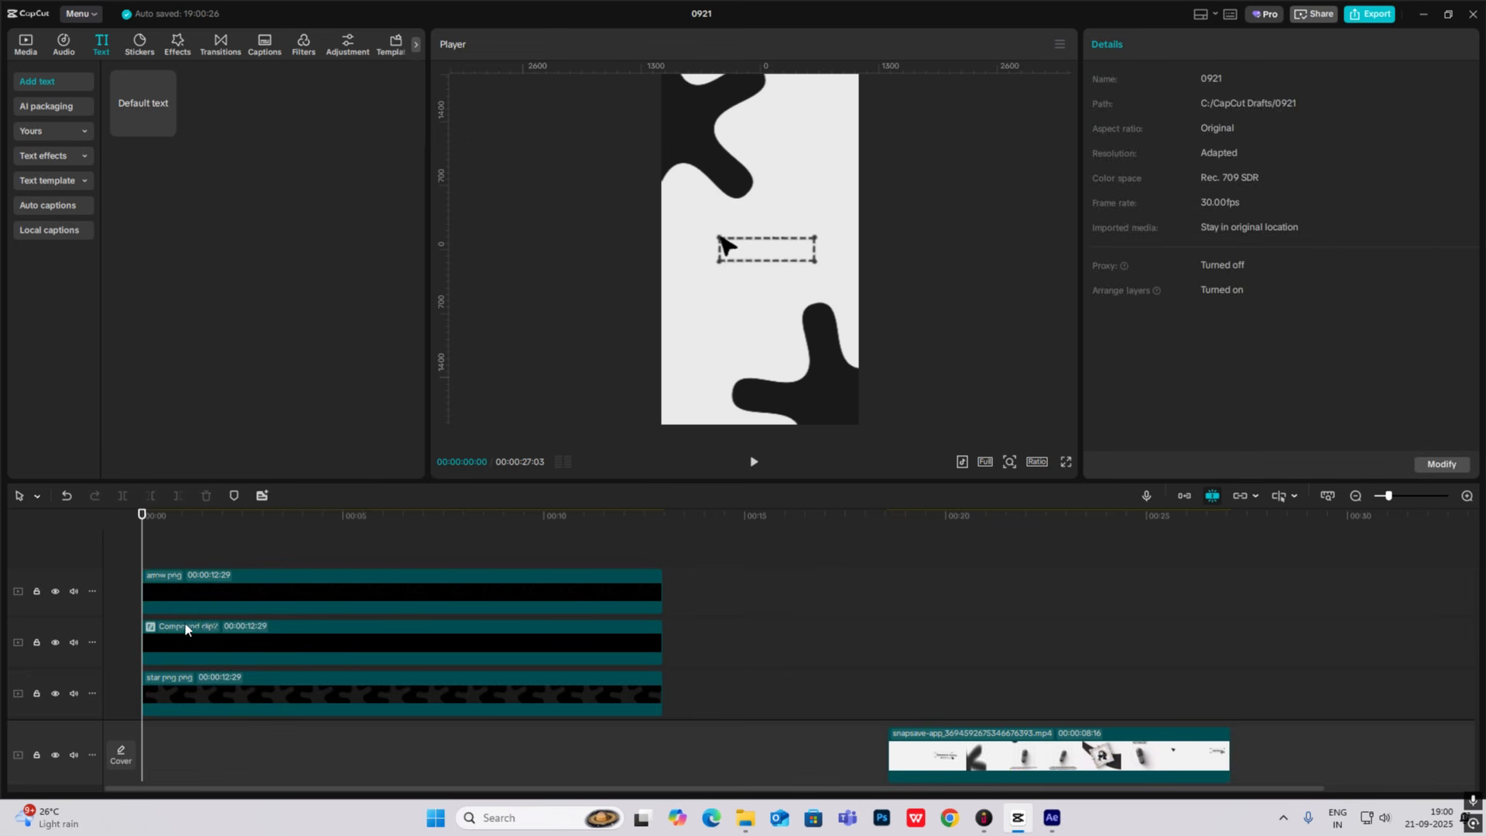
Add transform keyframes to the dashed-box compound clip at the start and at 00:00:01:20, with the starting scale set to 1%.
{"action": "left_click", "coordinate": [188, 640]}
{"action": "left_click", "coordinate": [1153, 45]}
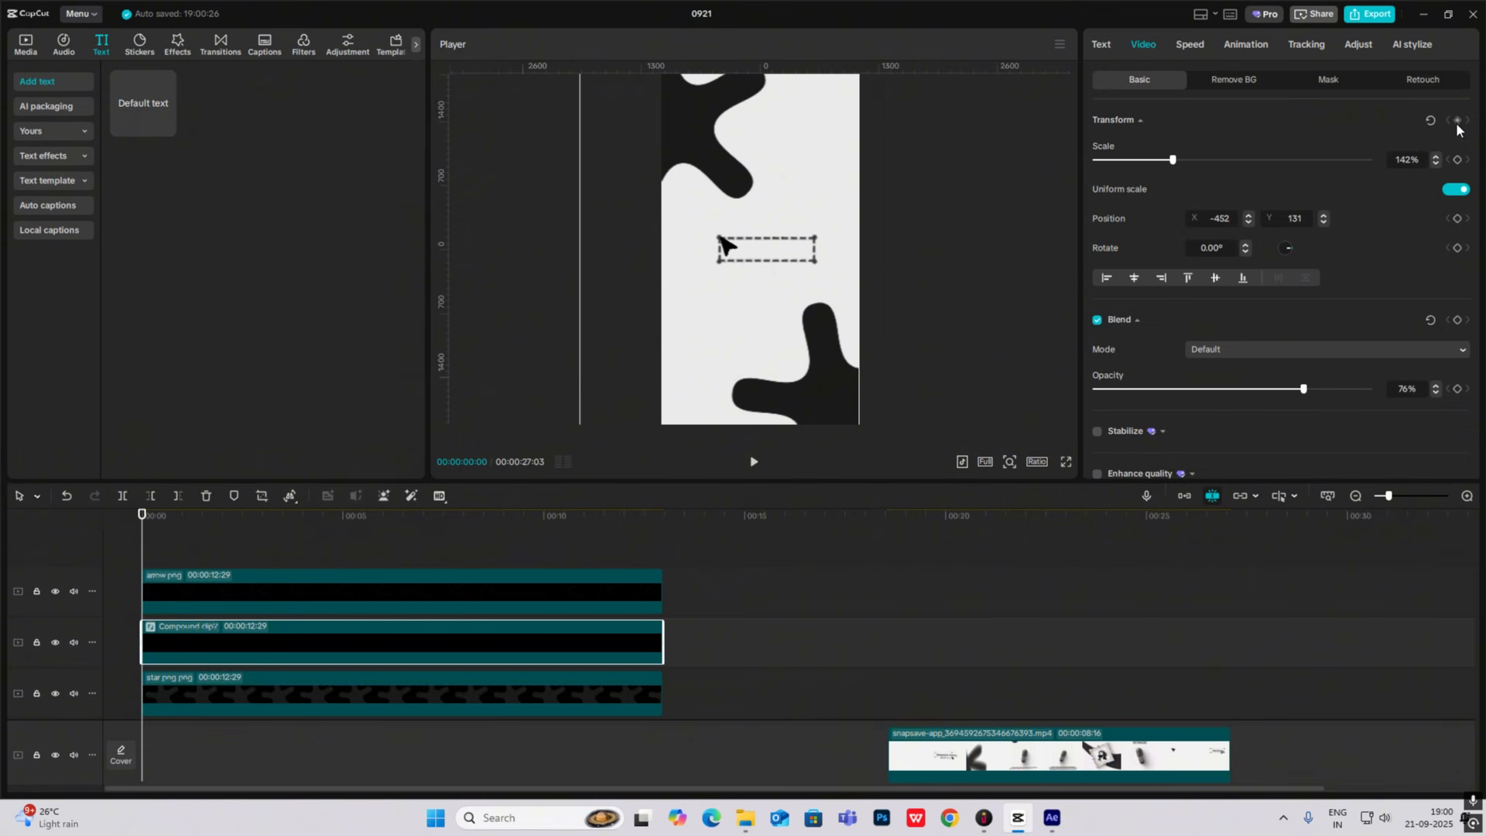
{"action": "left_click_drag", "start_coordinate": [145, 542], "coordinate": [209, 574]}
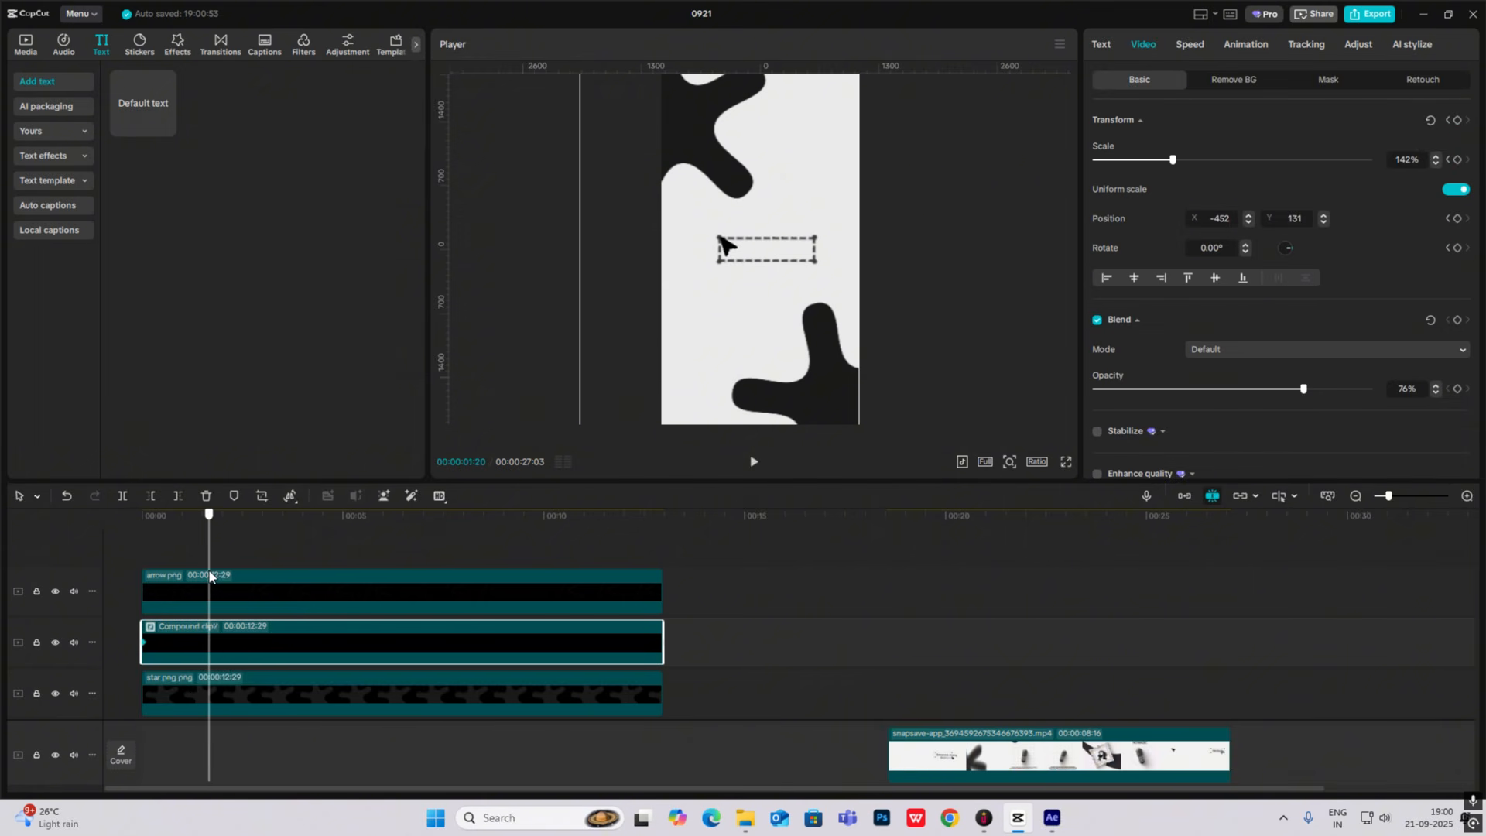
{"action": "left_click", "coordinate": [1457, 120]}
{"action": "left_click_drag", "start_coordinate": [209, 564], "coordinate": [8, 559]}
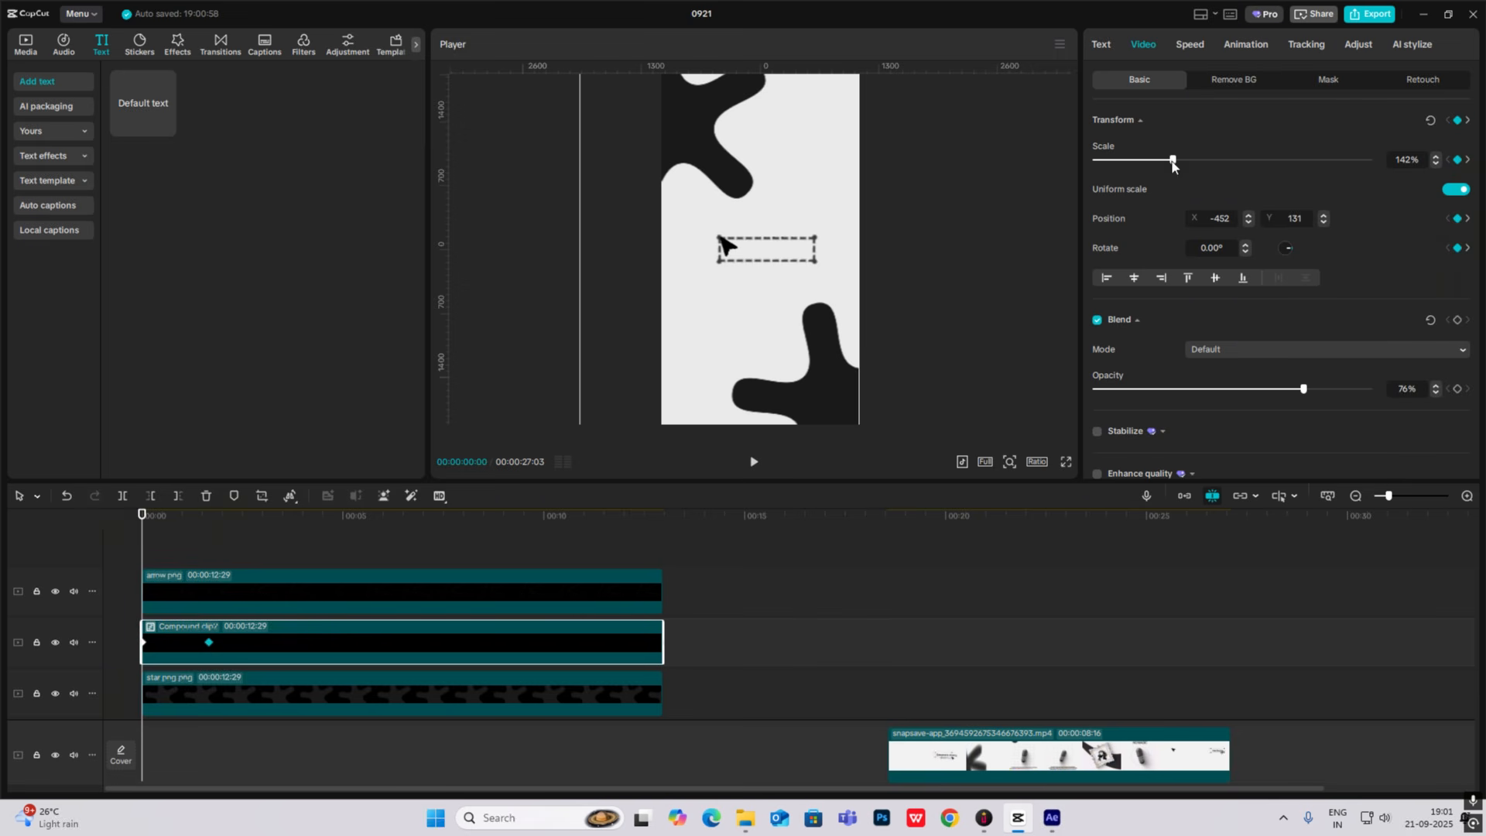
{"action": "left_click_drag", "start_coordinate": [1172, 161], "coordinate": [219, 176]}
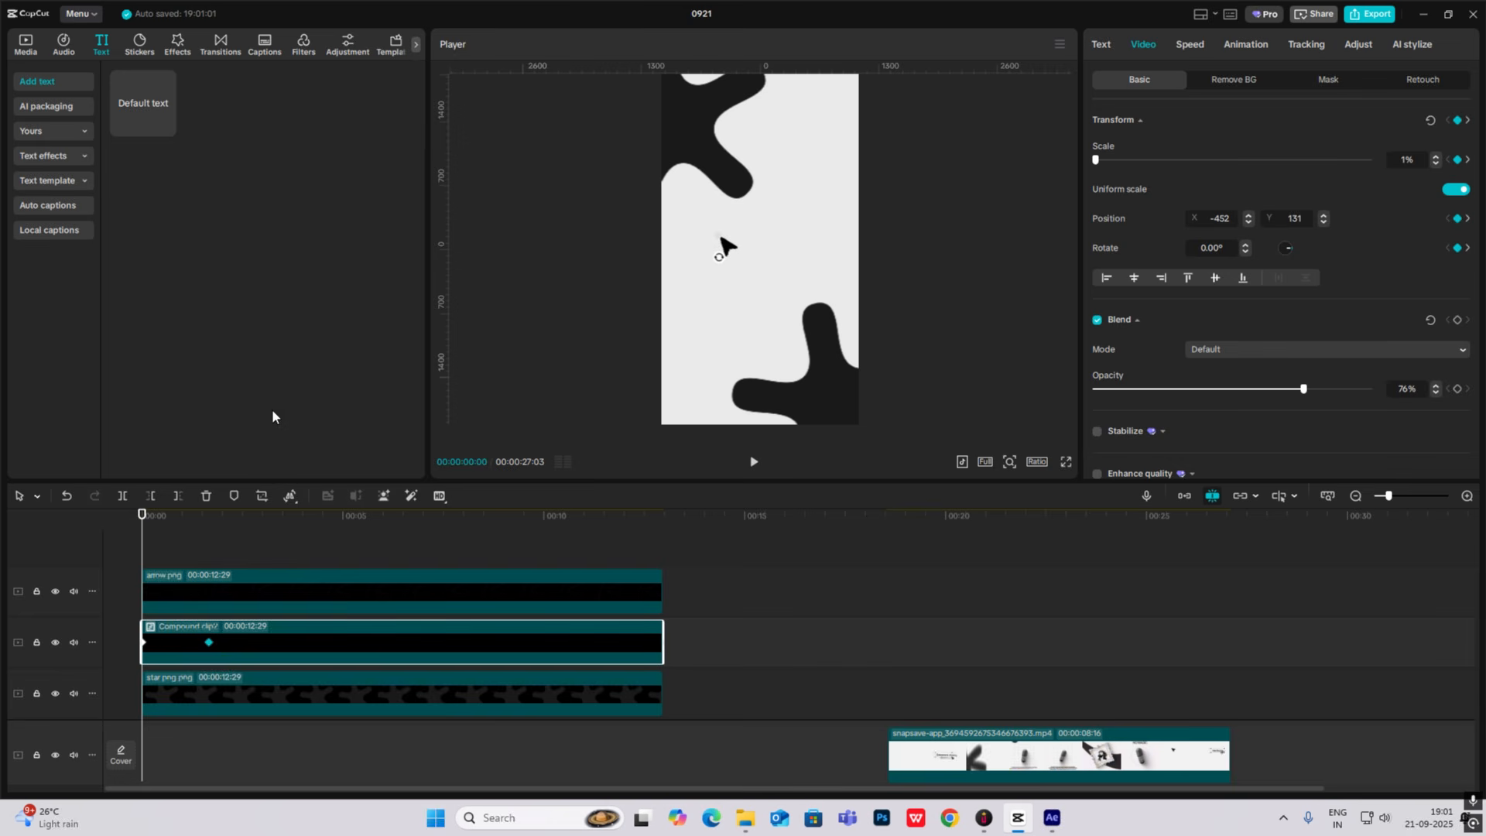
Apply the Cubic Out preset curve to the compound clip's scale keyframes.
{"action": "key", "text": "alt+k"}
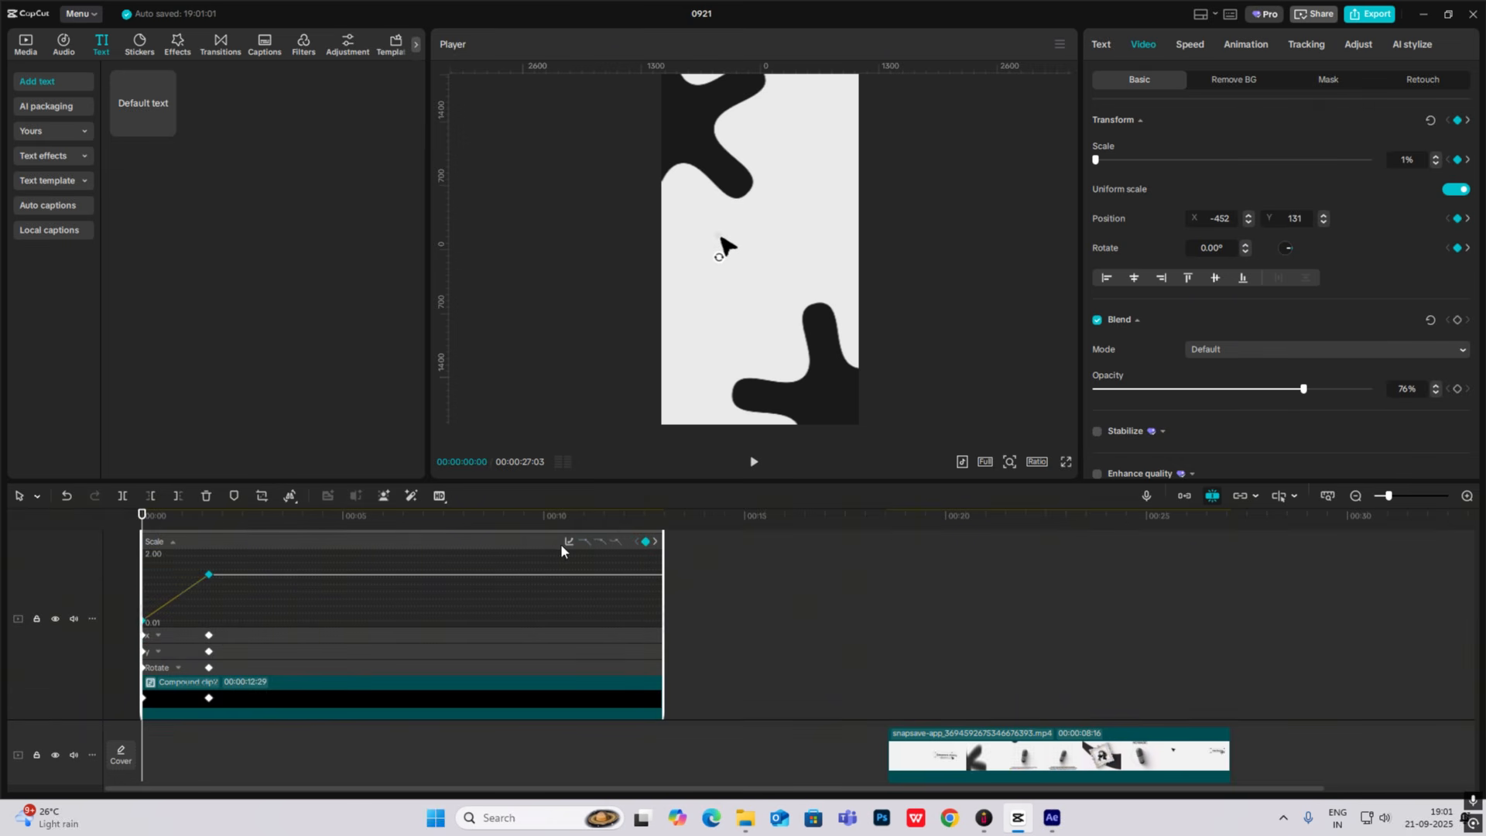
{"action": "left_click", "coordinate": [568, 542]}
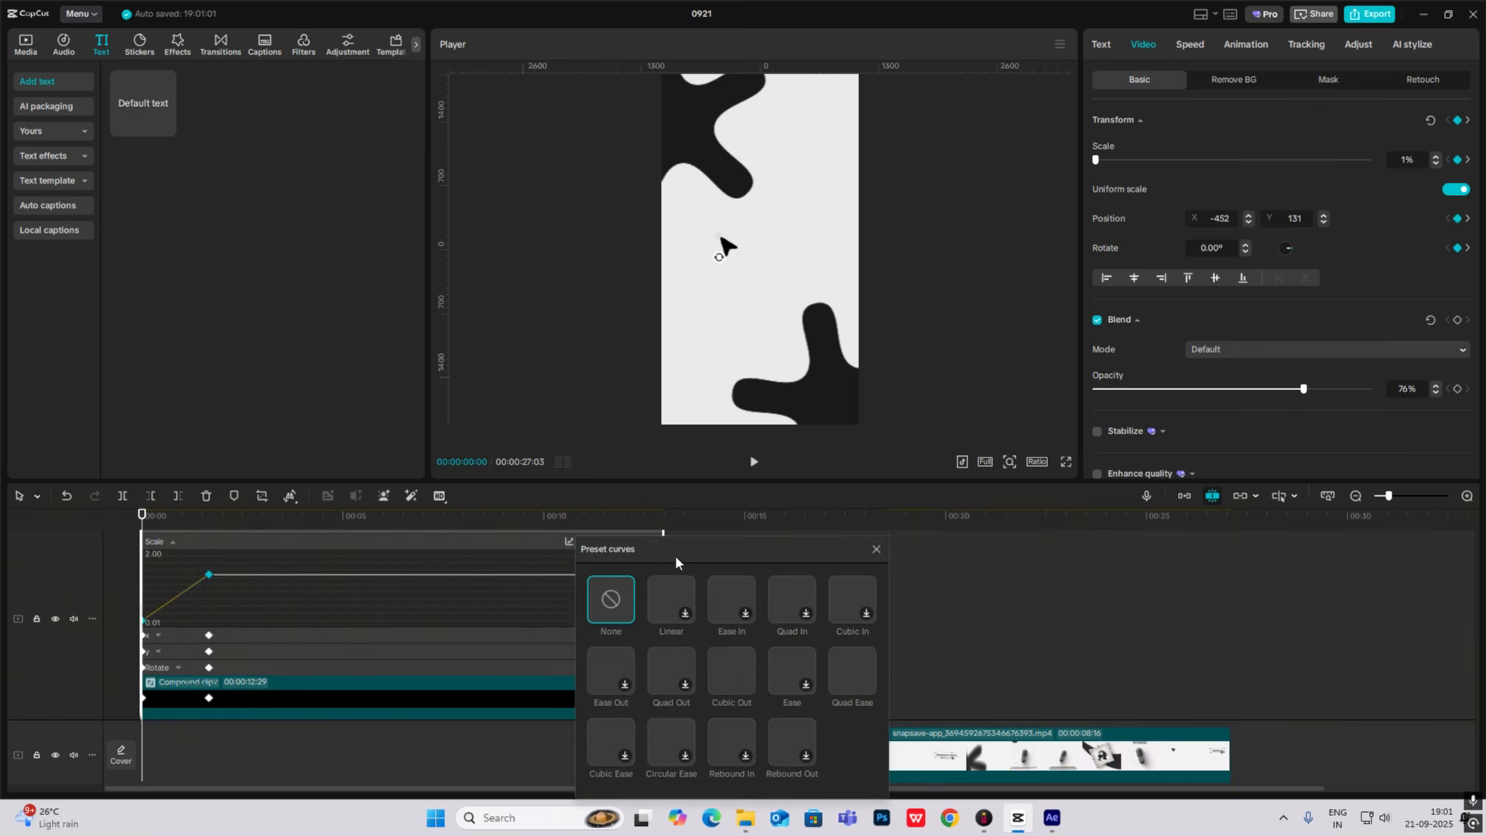
{"action": "left_click", "coordinate": [731, 663]}
{"action": "left_click", "coordinate": [259, 637]}
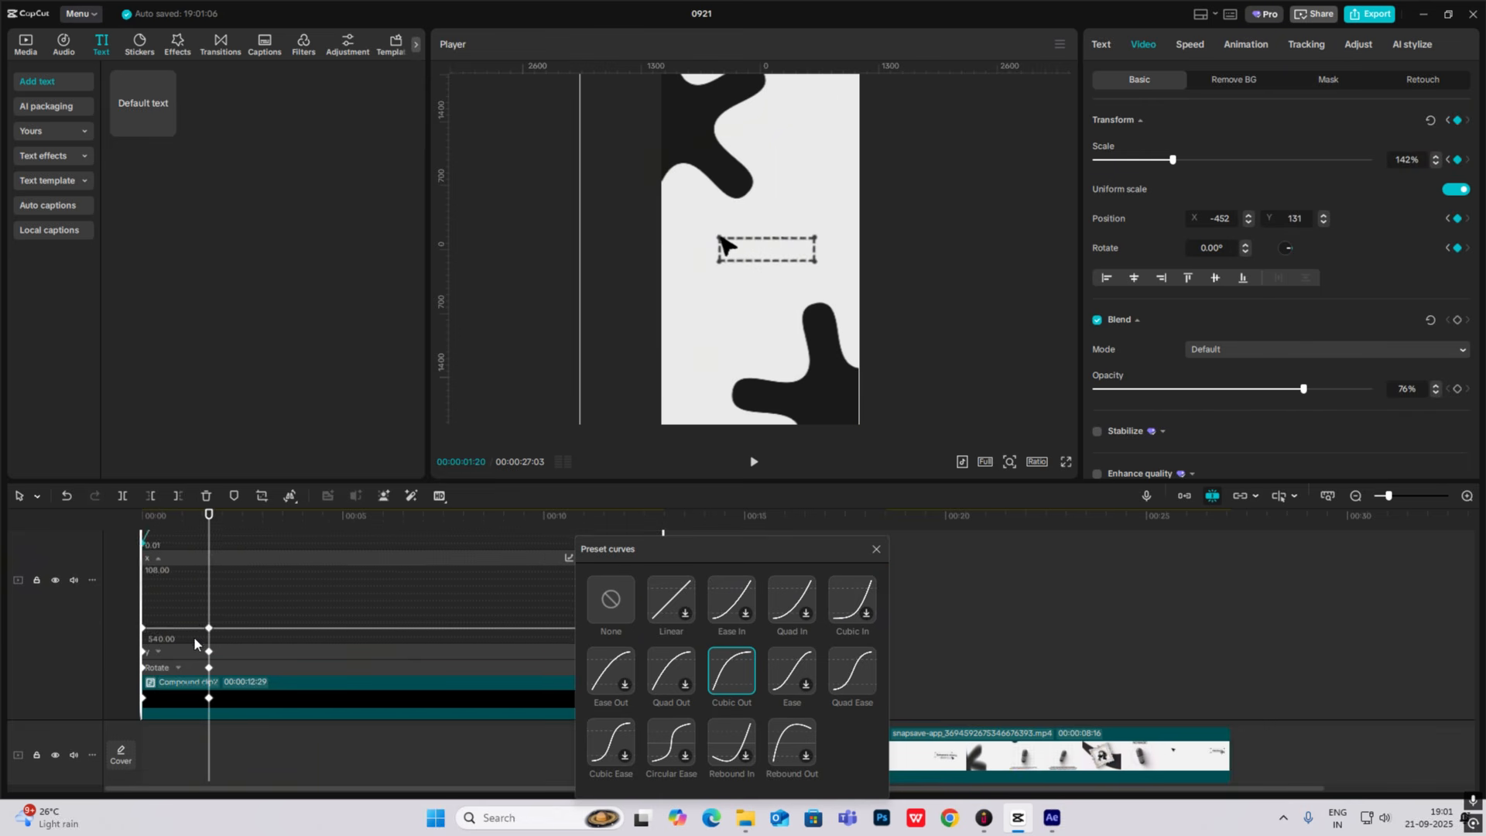
{"action": "left_click", "coordinate": [180, 654]}
{"action": "key", "text": "alt+k"}
{"action": "key", "text": "alt+k"}
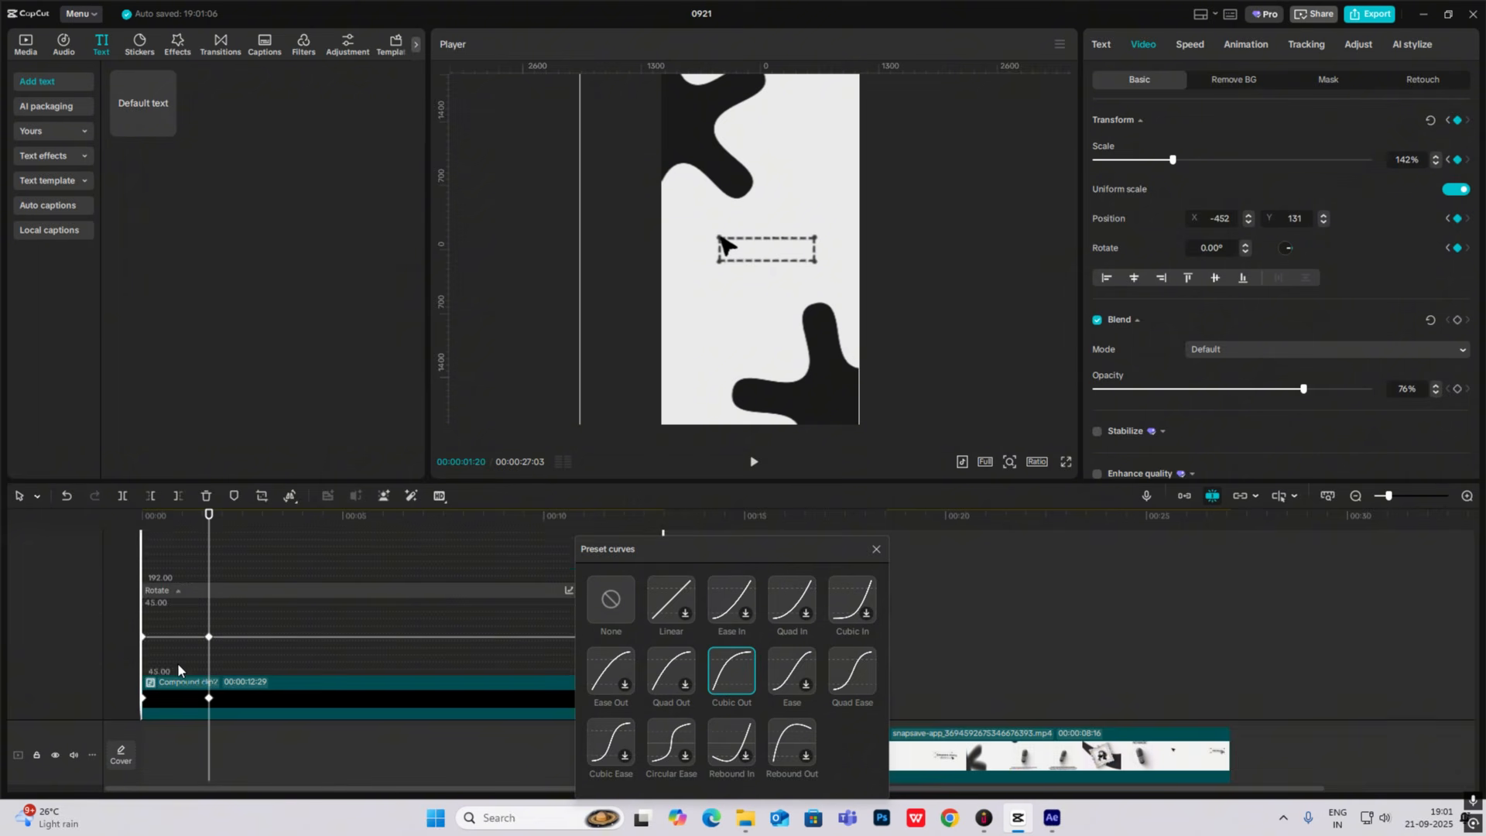
{"action": "key", "text": "alt+k"}
{"action": "left_click", "coordinate": [876, 549]}
Play the opening to check the dashed box's growth animation.
{"action": "left_click", "coordinate": [147, 567]}
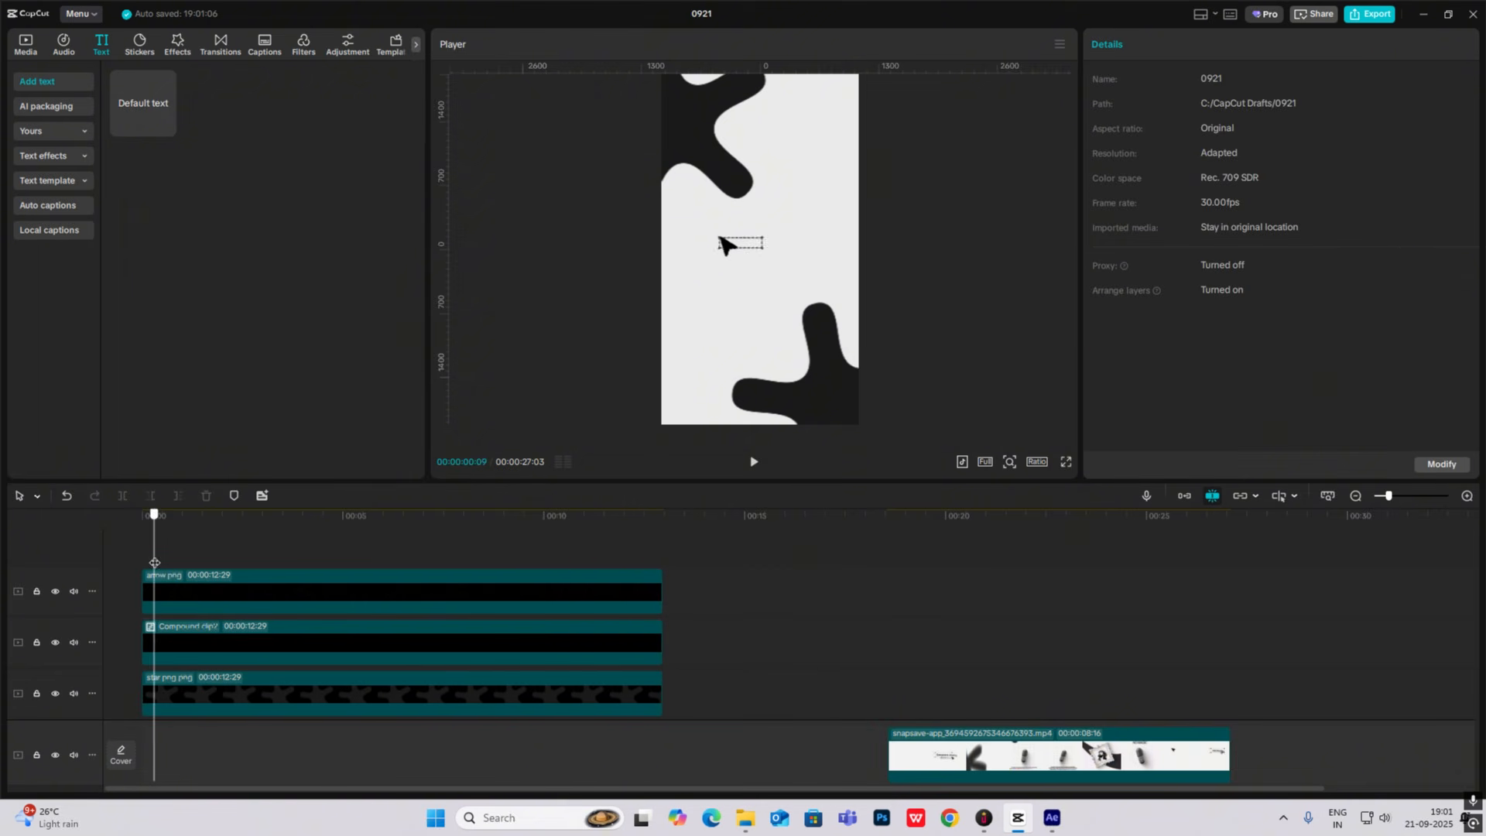
{"action": "key", "text": "space"}
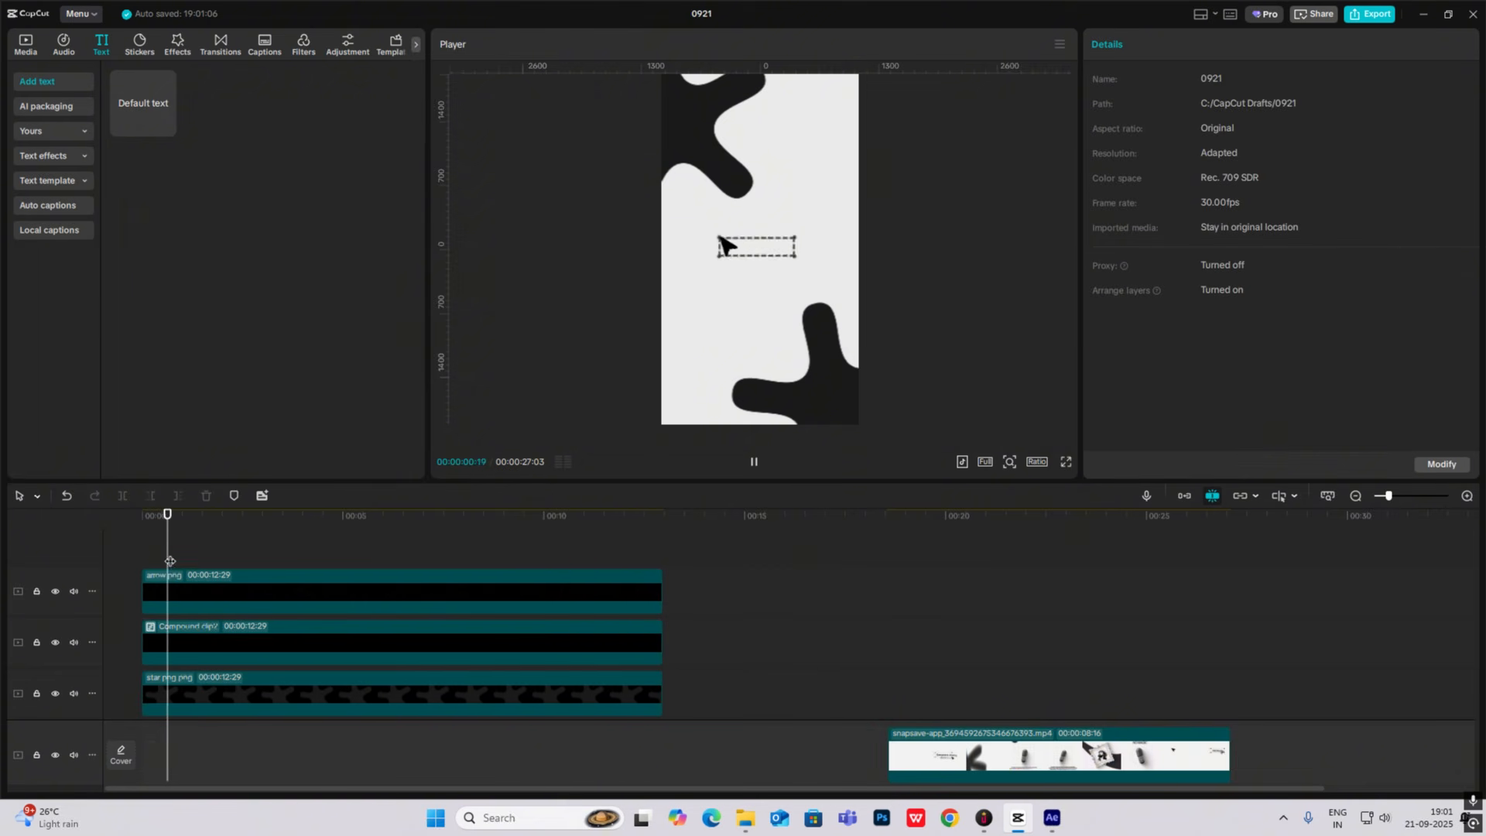
{"action": "left_click", "coordinate": [211, 583]}
{"action": "key", "text": "space"}
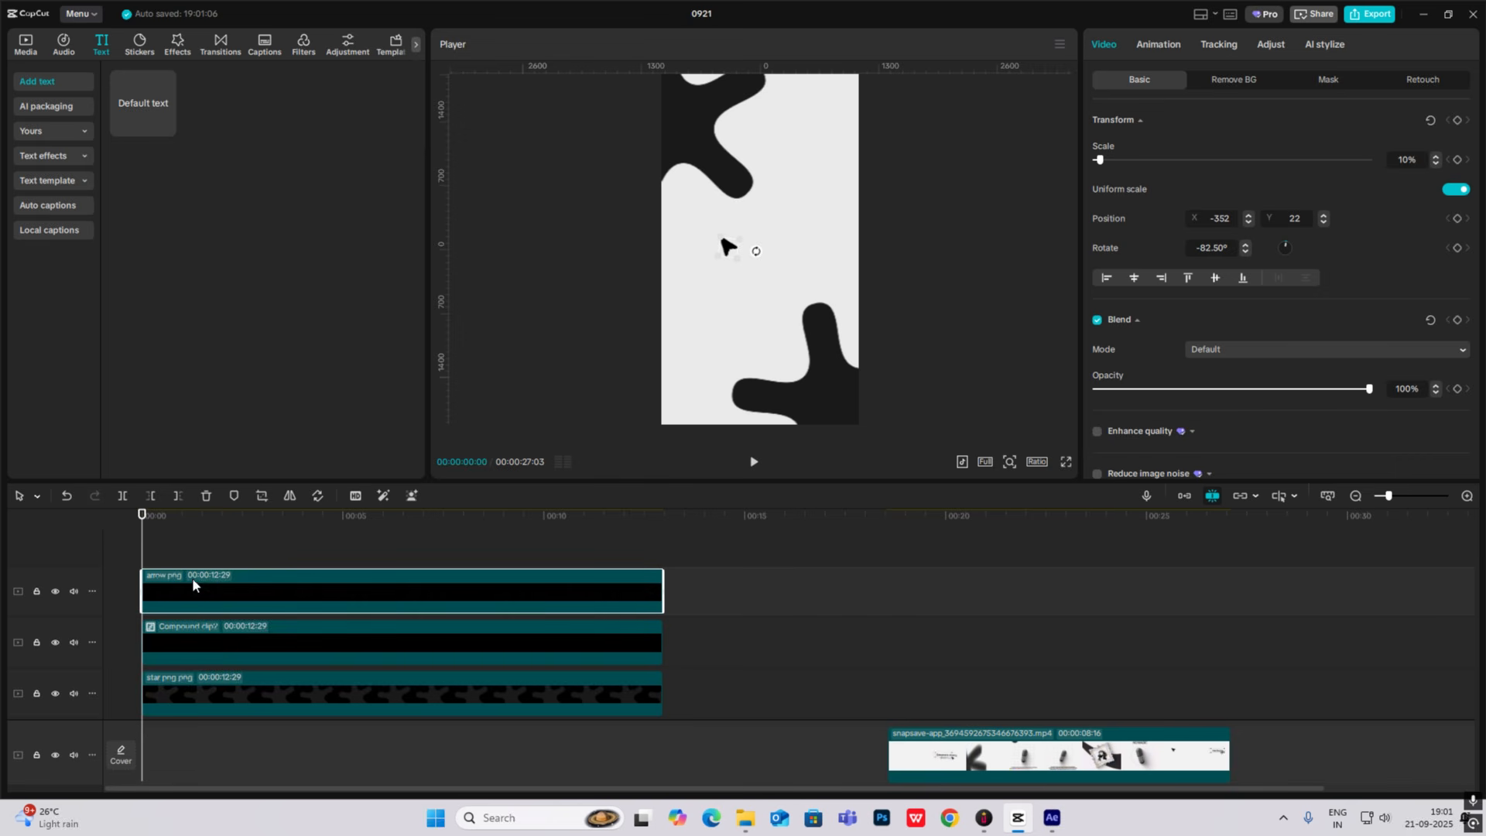
Keyframe the arrow's position from the start to 00:00:01:20, moving it to the box's lower-right corner at X 677, Y -220.
{"action": "left_click", "coordinate": [206, 645]}
{"action": "left_click_drag", "start_coordinate": [162, 555], "coordinate": [209, 555]}
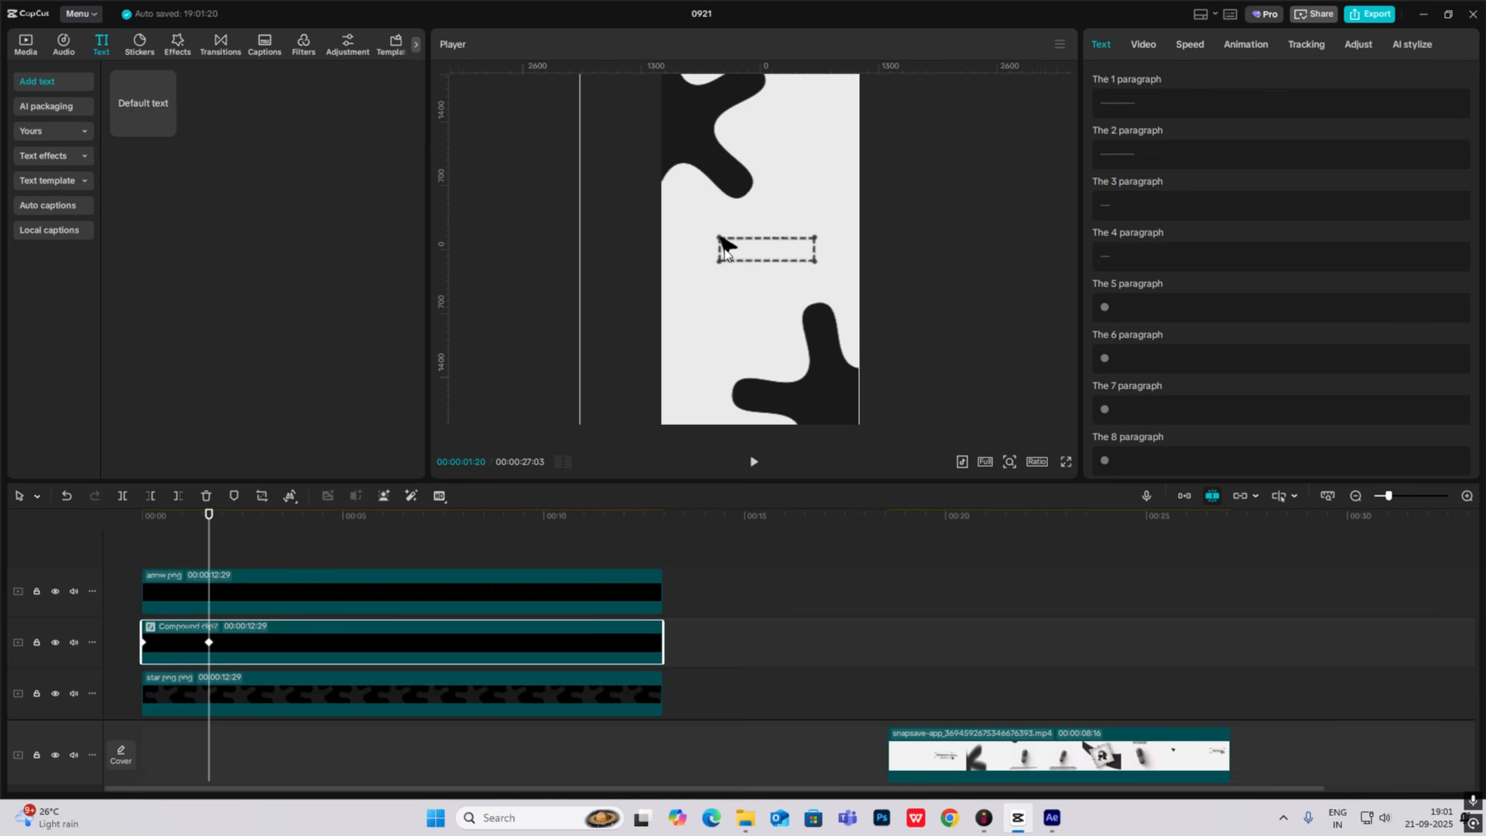
{"action": "left_click_drag", "start_coordinate": [731, 254], "coordinate": [785, 269]}
{"action": "left_click", "coordinate": [729, 249]}
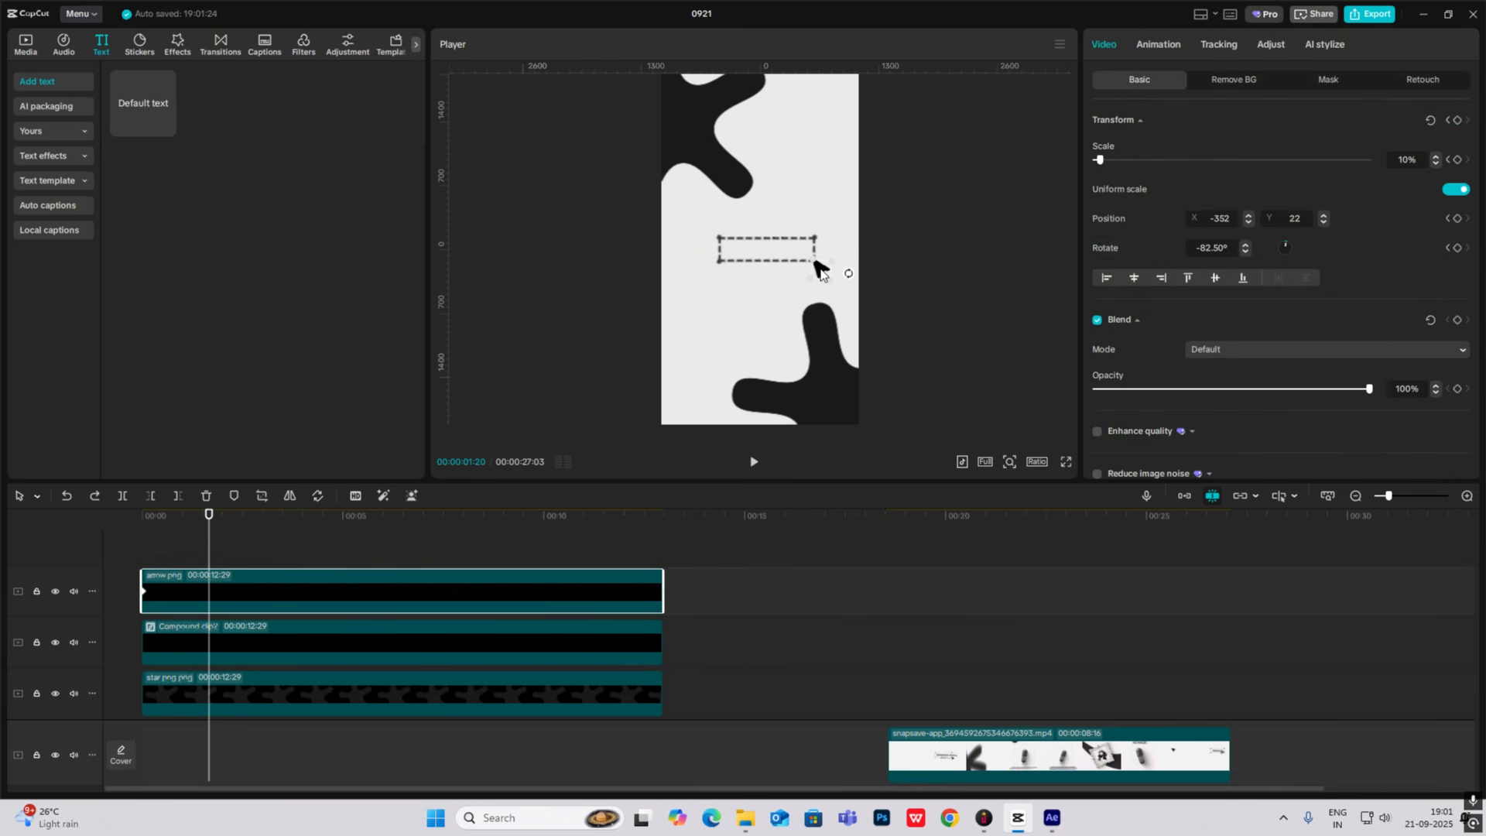
{"action": "left_click_drag", "start_coordinate": [822, 269], "coordinate": [822, 268]}
Apply the Cubic Out preset curve to the arrow's X position keyframes.
{"action": "key", "text": "alt+k"}
{"action": "scroll", "coordinate": [177, 628], "scroll_direction": "up", "scroll_amount": 3}
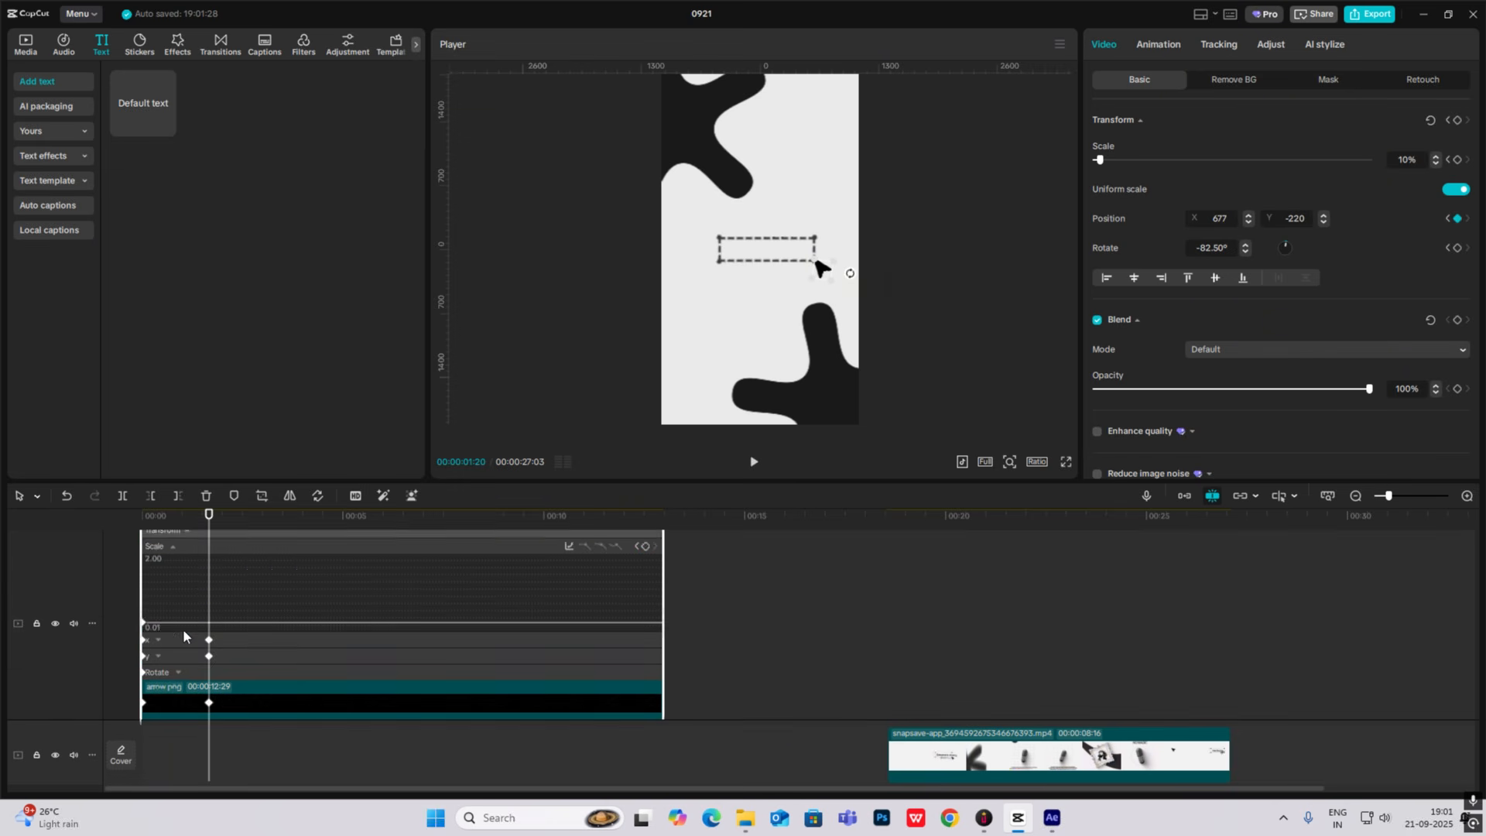
{"action": "left_click", "coordinate": [182, 640]}
{"action": "left_click", "coordinate": [178, 607]}
{"action": "left_click", "coordinate": [569, 562]}
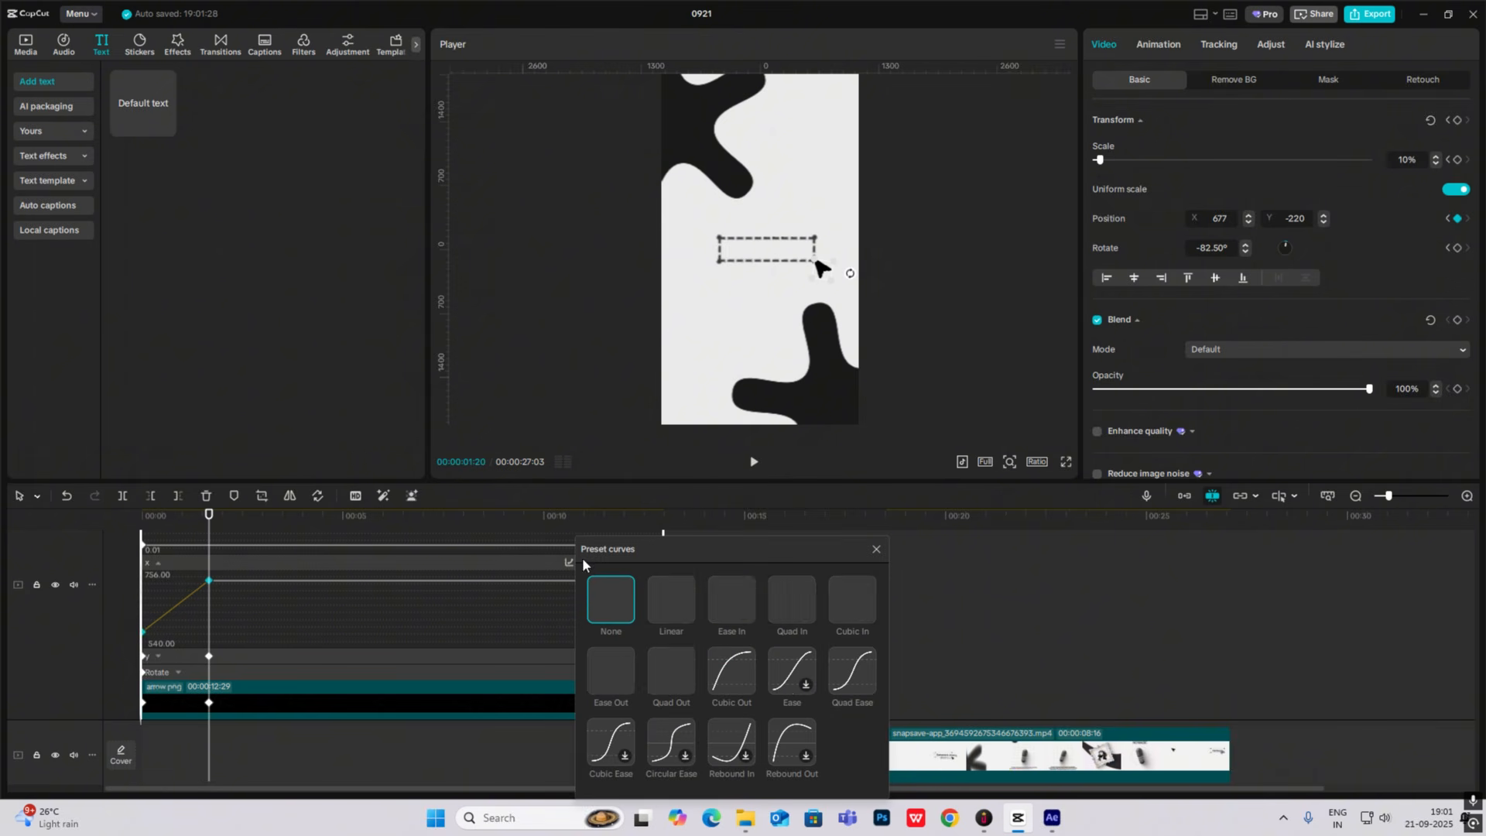
{"action": "left_click", "coordinate": [749, 659]}
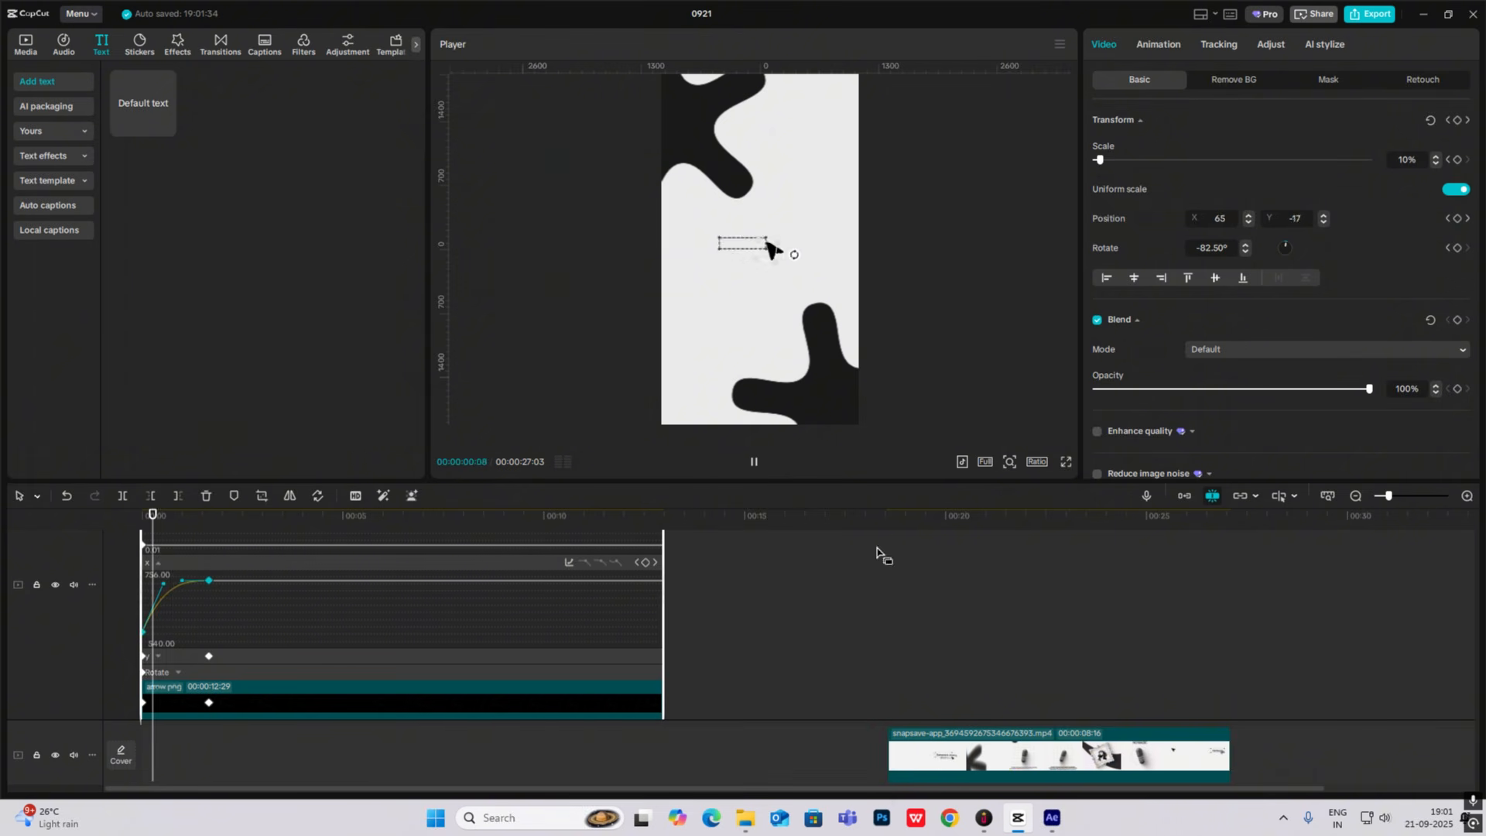
Apply a preset easing curve to the arrow's Y position keyframes.
{"action": "left_click", "coordinate": [179, 657]}
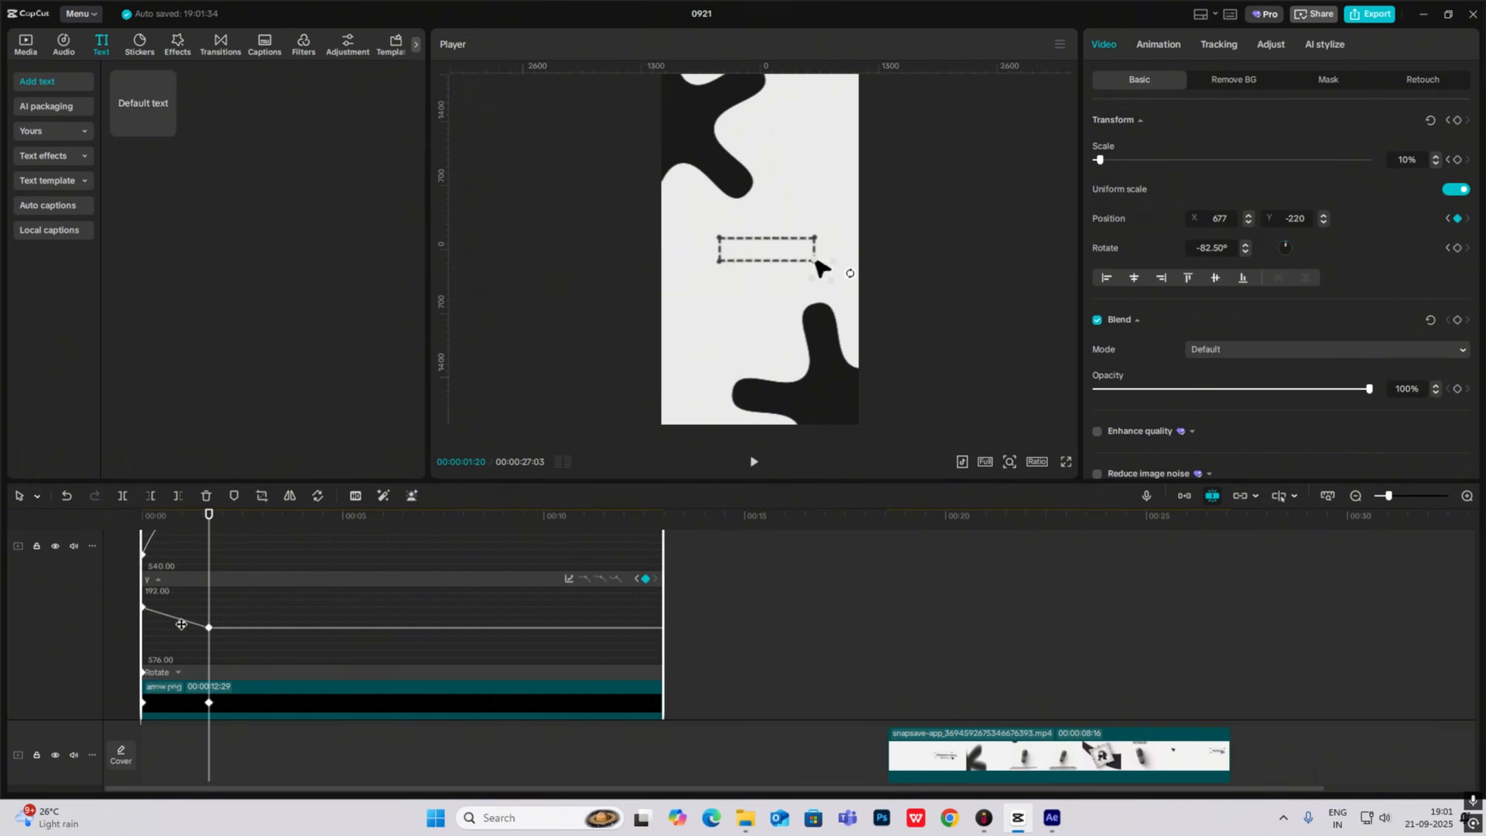
{"action": "left_click", "coordinate": [175, 616]}
{"action": "left_click", "coordinate": [570, 578]}
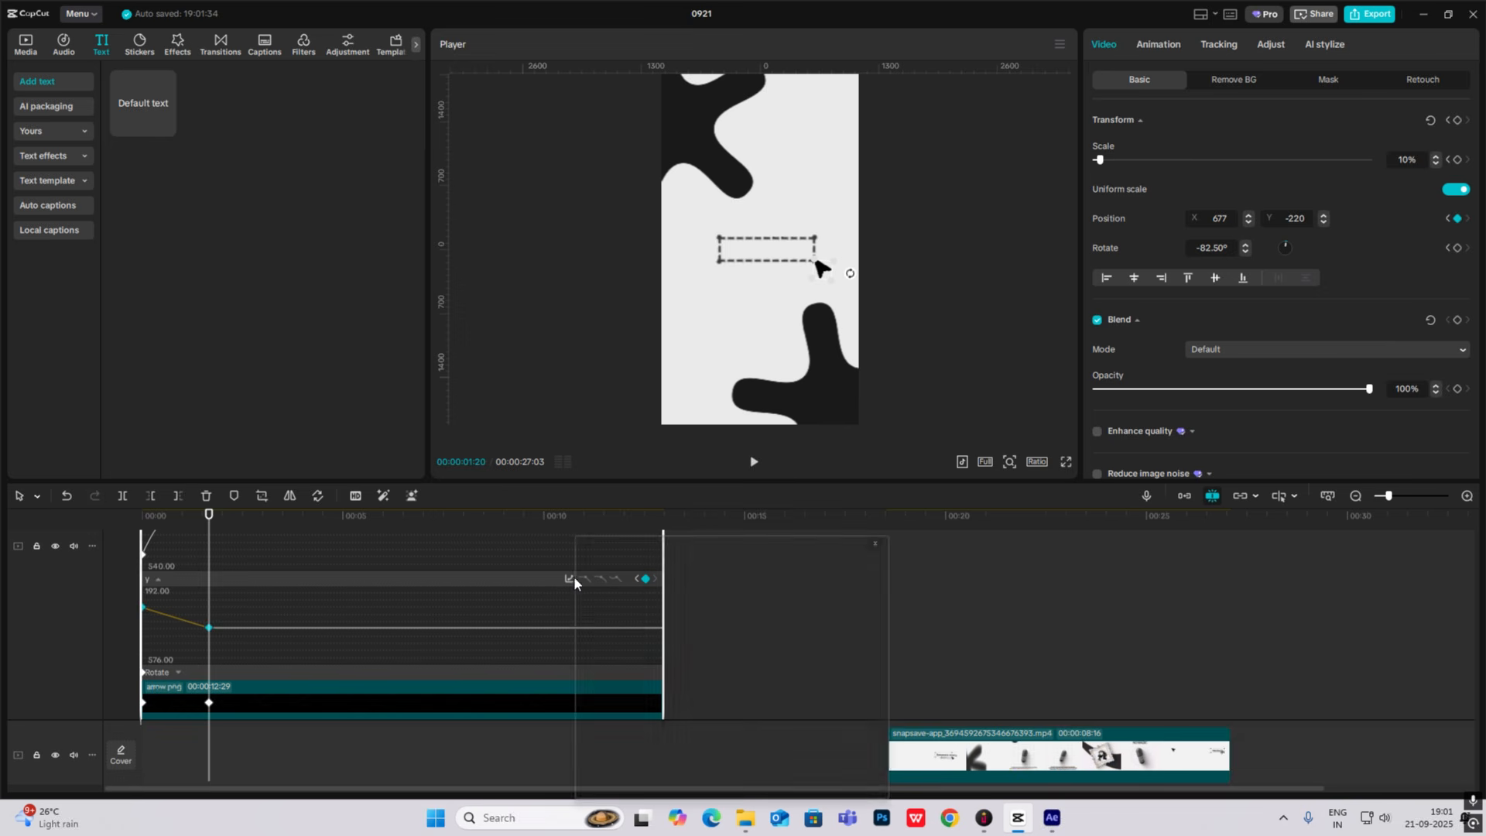
{"action": "left_click", "coordinate": [876, 550]}
Play the opening to check that the arrow follows the box's growing corner.
{"action": "left_click", "coordinate": [199, 647]}
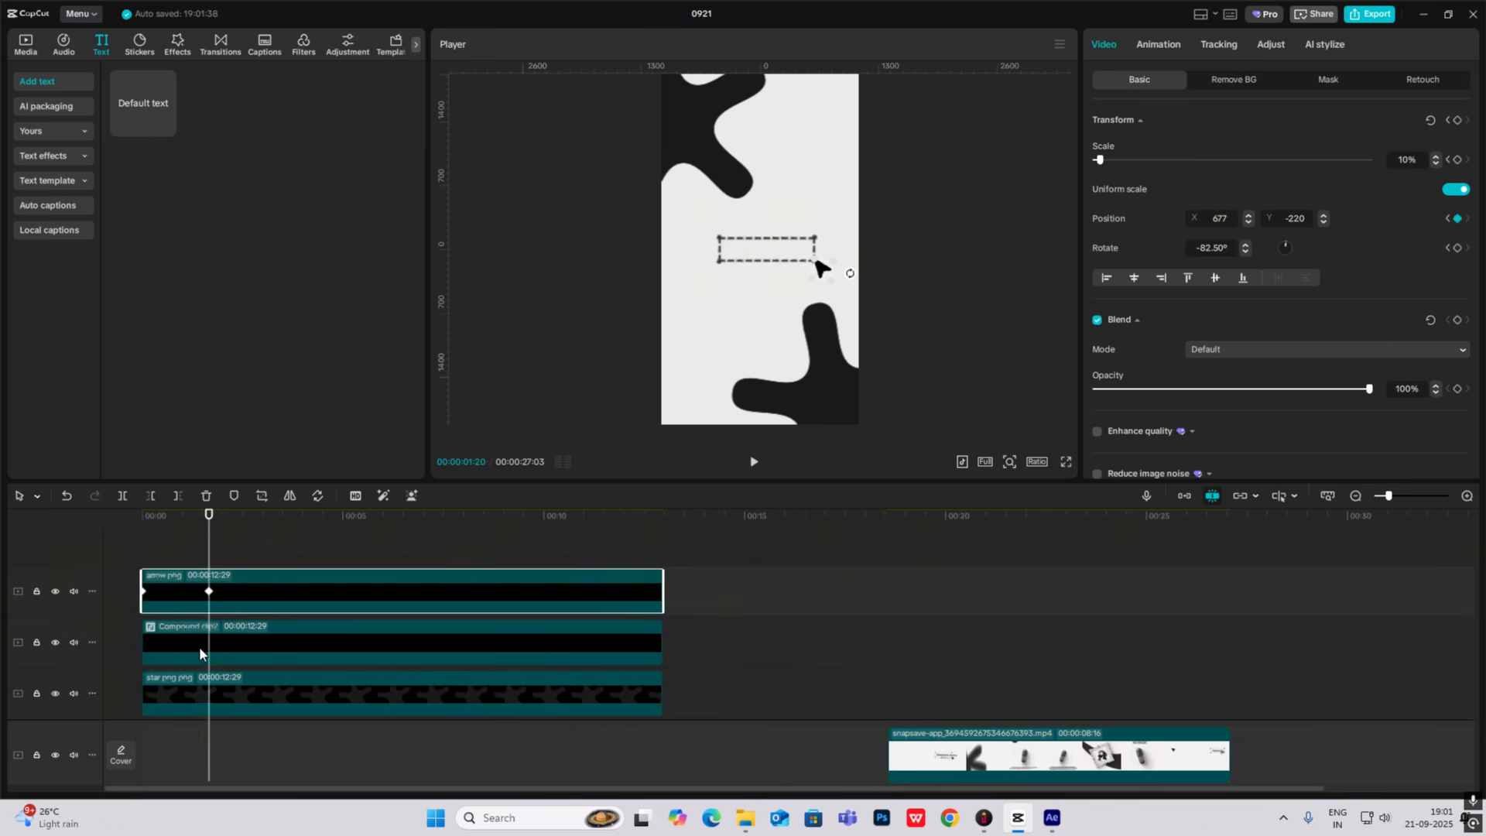
{"action": "left_click", "coordinate": [171, 553]}
{"action": "key", "text": "space"}
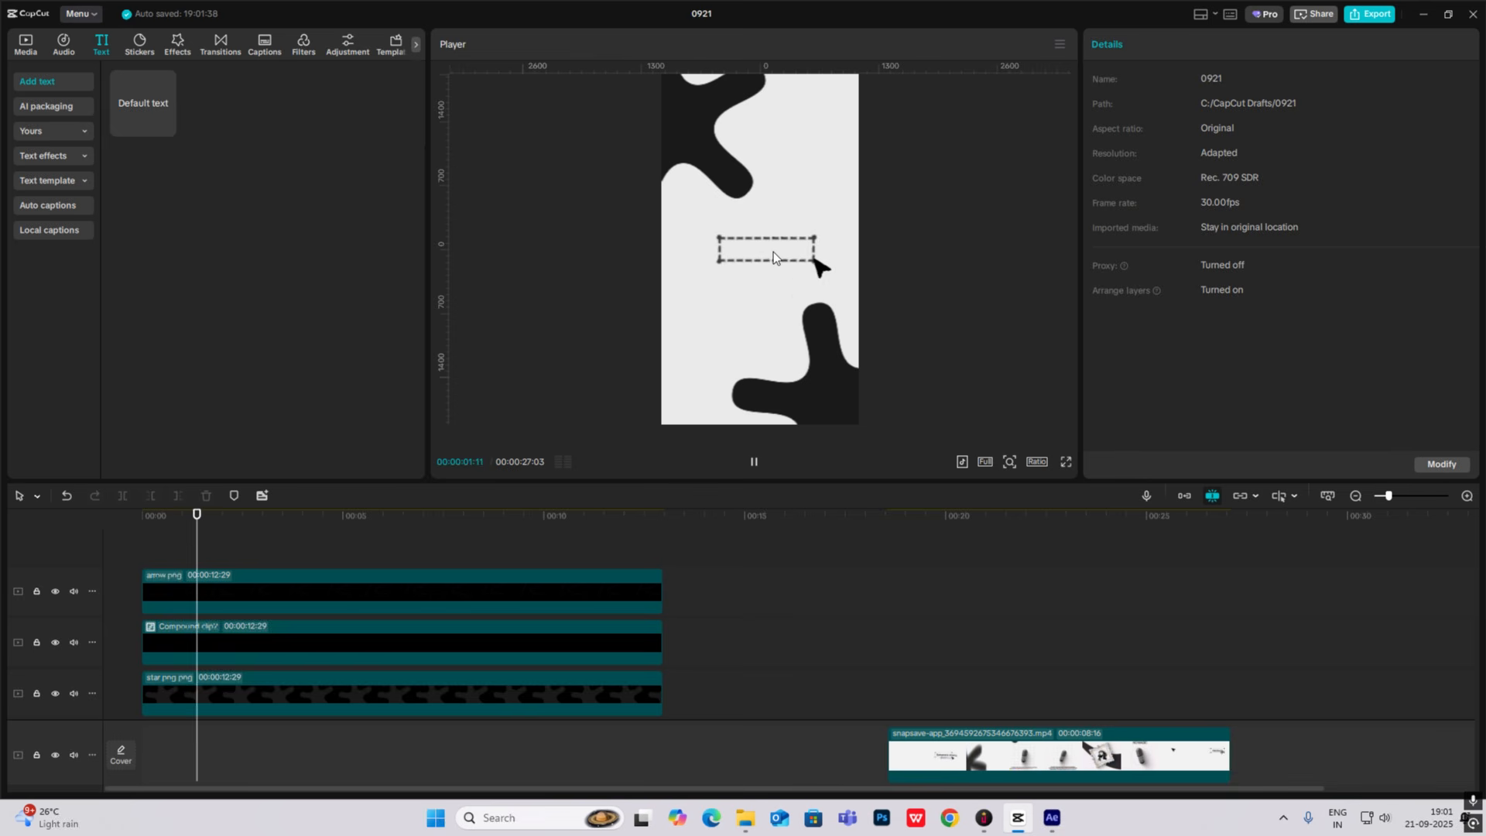
{"action": "key", "text": "space"}
Add a two-line text clip reading "everyone is chasing shortcuts" above the arrow, spanning the same duration as the other clips.
{"action": "left_click_drag", "start_coordinate": [164, 126], "coordinate": [661, 615]}
{"action": "left_click", "coordinate": [917, 672]}
{"action": "left_click_drag", "start_coordinate": [917, 673], "coordinate": [142, 631]}
{"action": "left_click", "coordinate": [197, 578]}
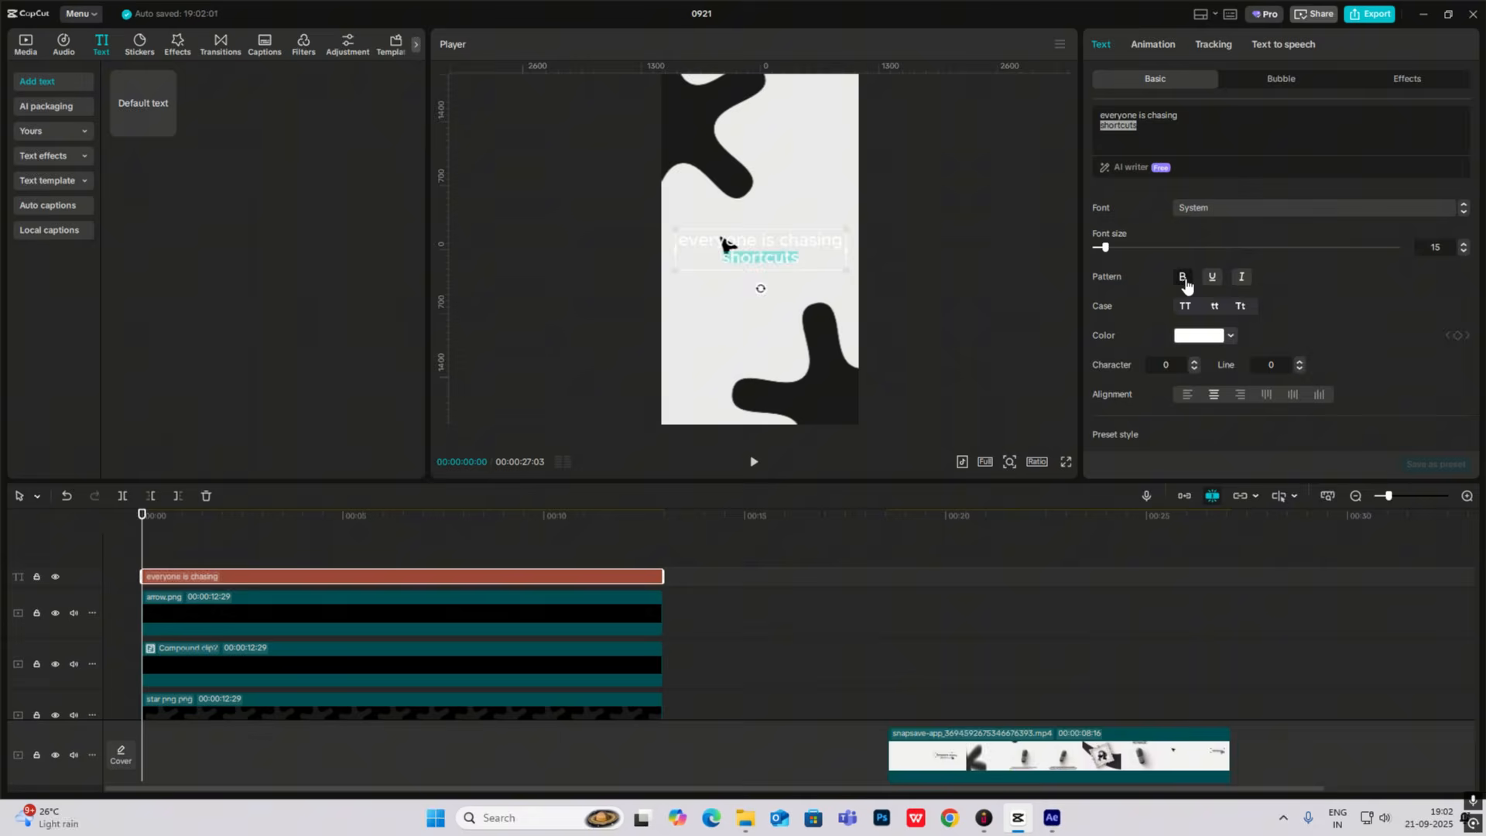
Format the text in black Helvetica with "SHORTCUTS" in capitals and centre it inside the dashed box.
{"action": "left_click", "coordinate": [1200, 335]}
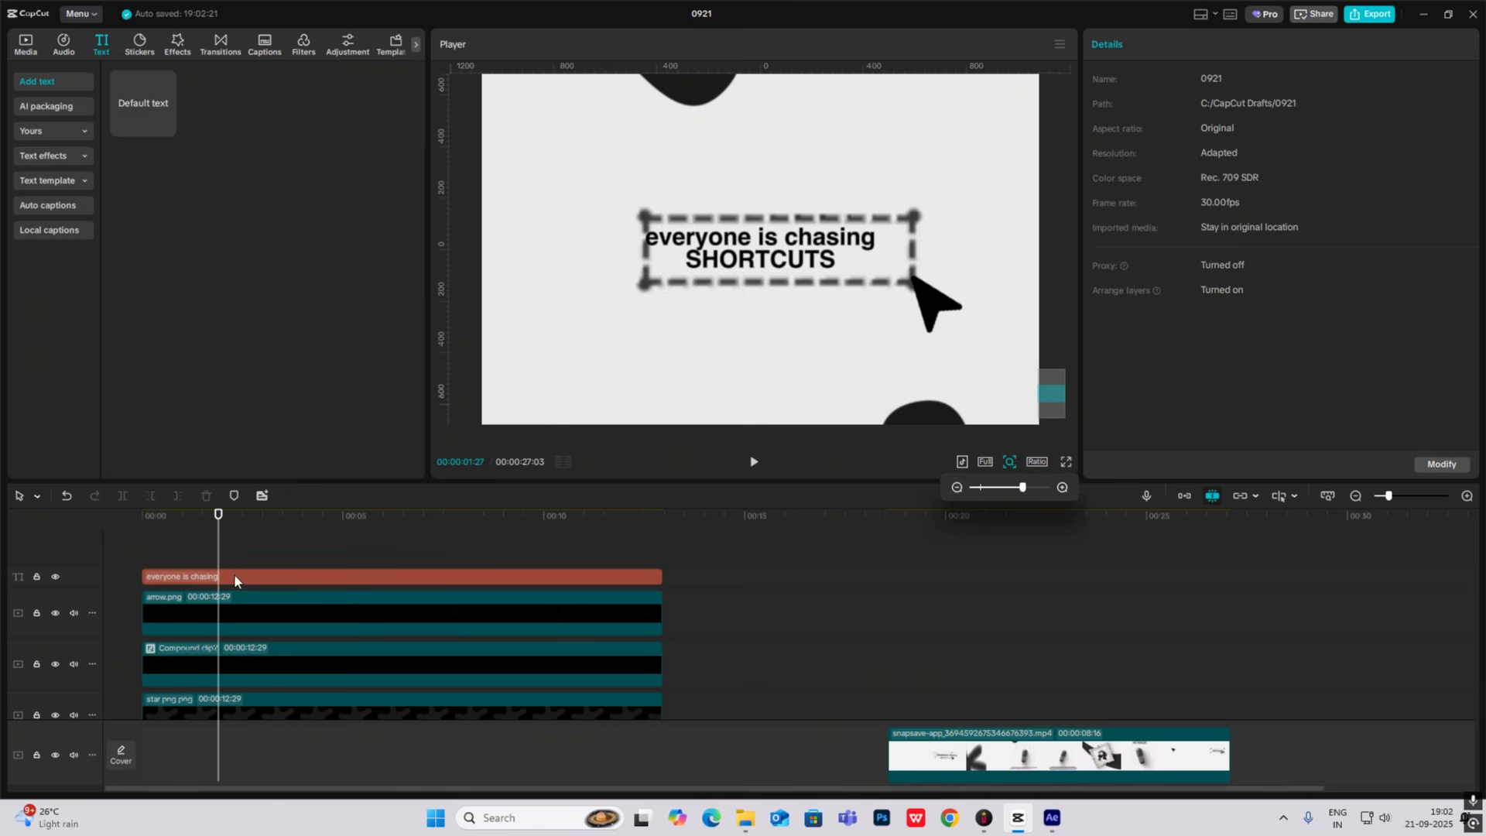
{"action": "left_click_drag", "start_coordinate": [756, 234], "coordinate": [751, 254]}
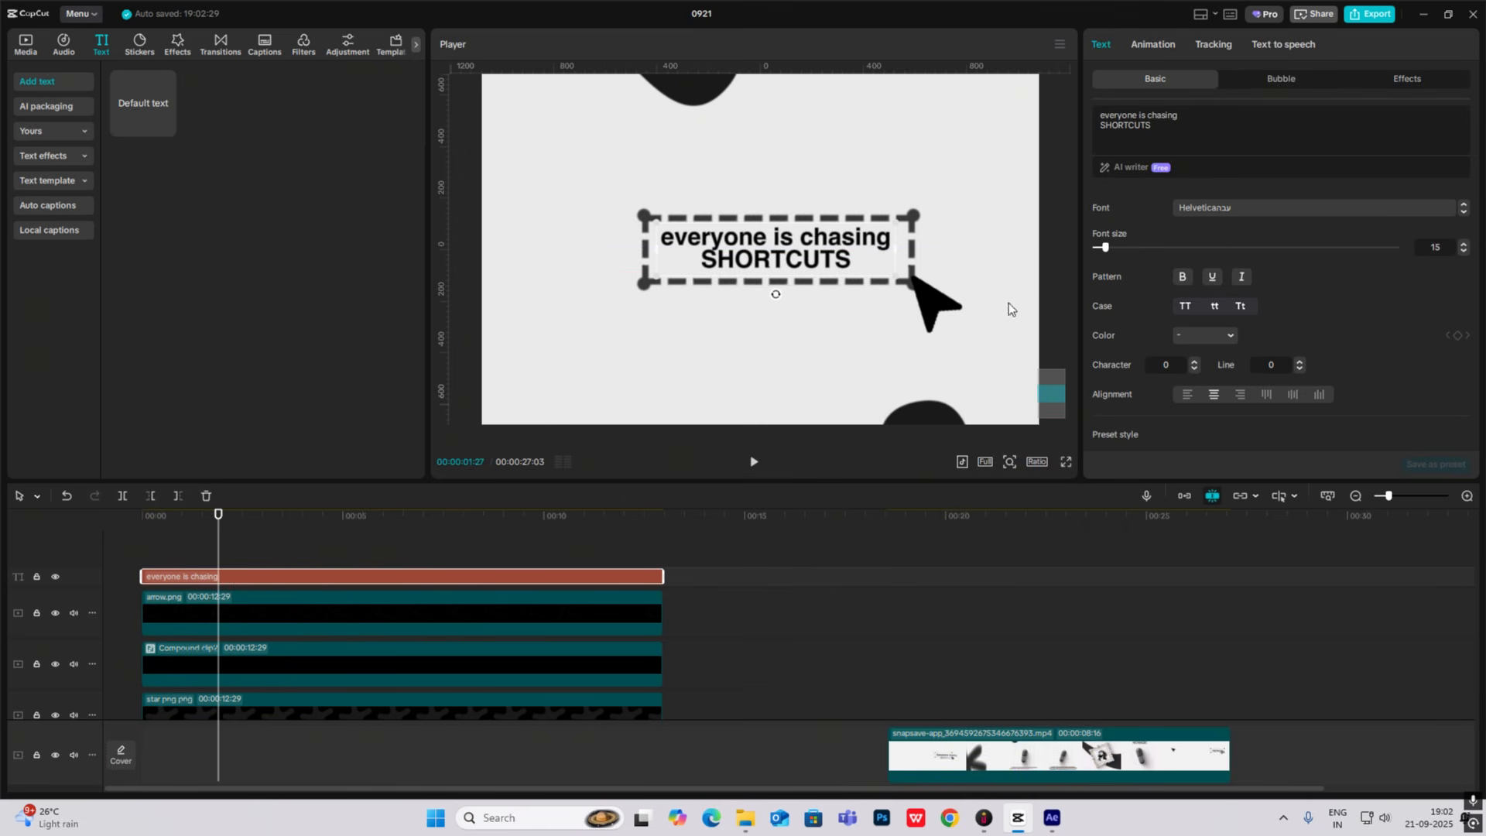
{"action": "left_click", "coordinate": [1010, 462]}
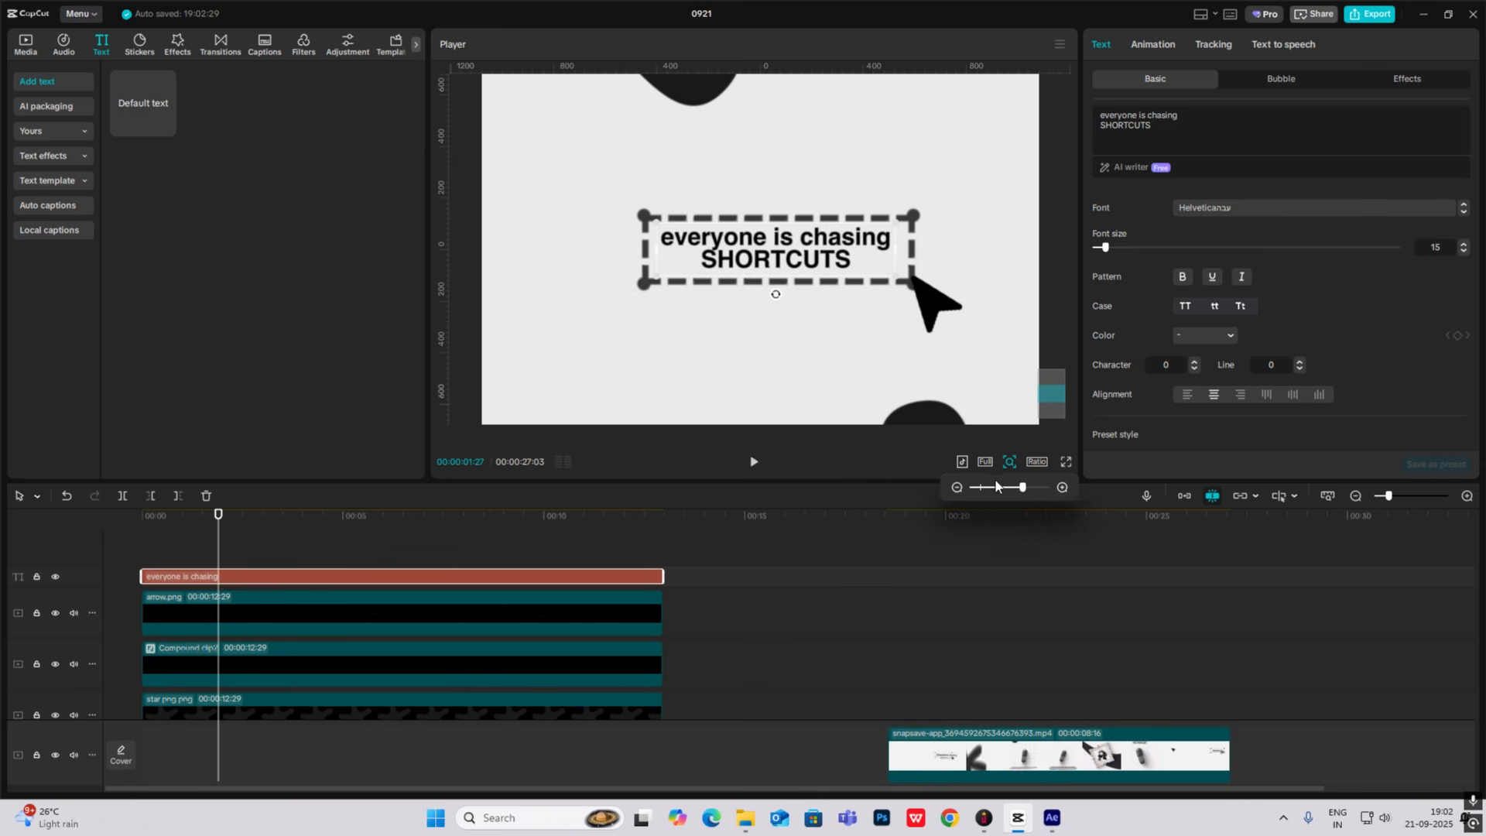
Trim the start of the text clip and give it the Type 2 entrance animation with a longer duration.
{"action": "left_click_drag", "start_coordinate": [219, 534], "coordinate": [163, 577]}
{"action": "left_click", "coordinate": [188, 579]}
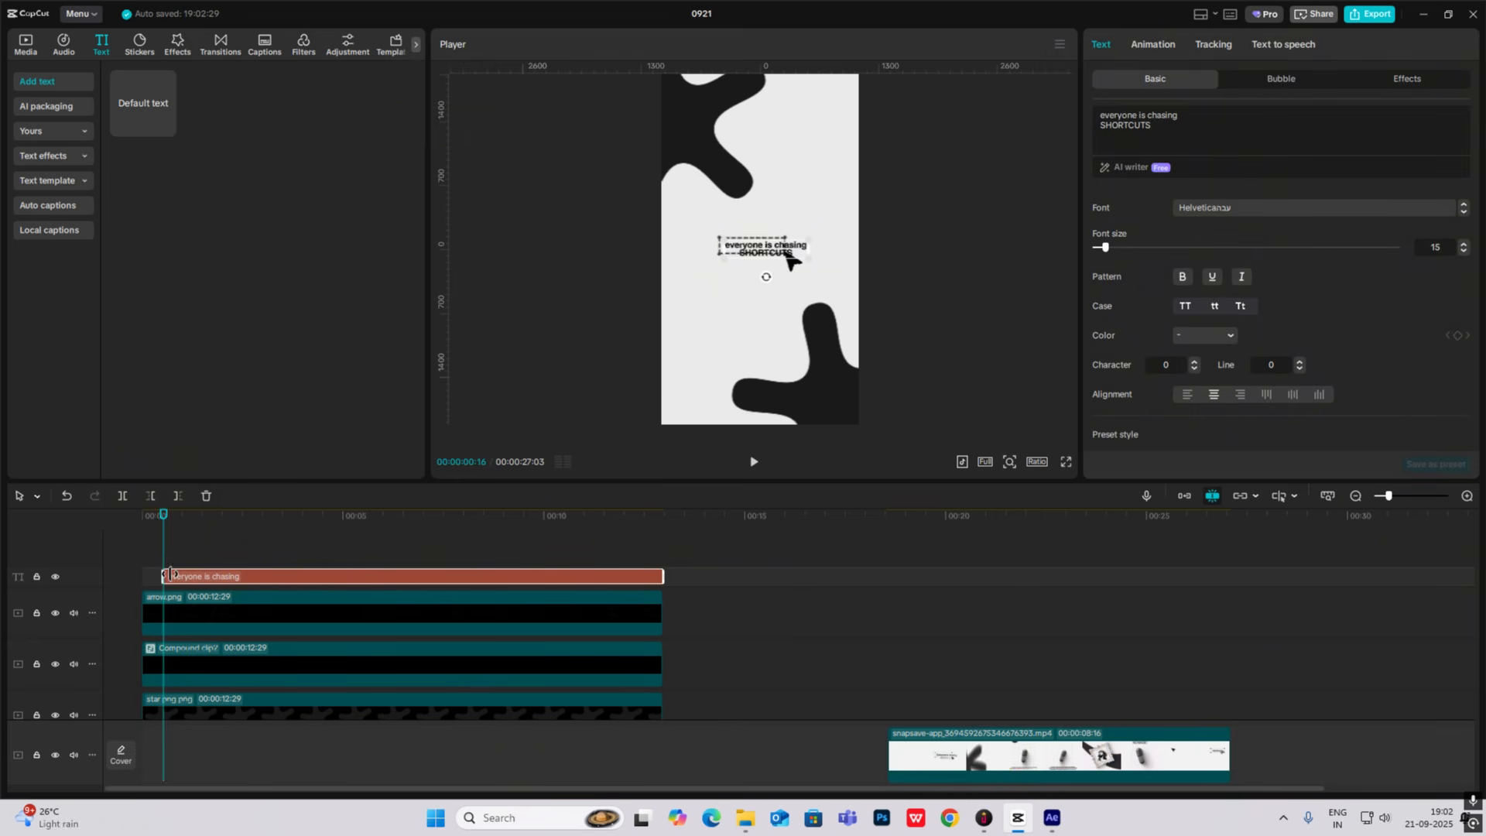
{"action": "left_click", "coordinate": [1158, 46]}
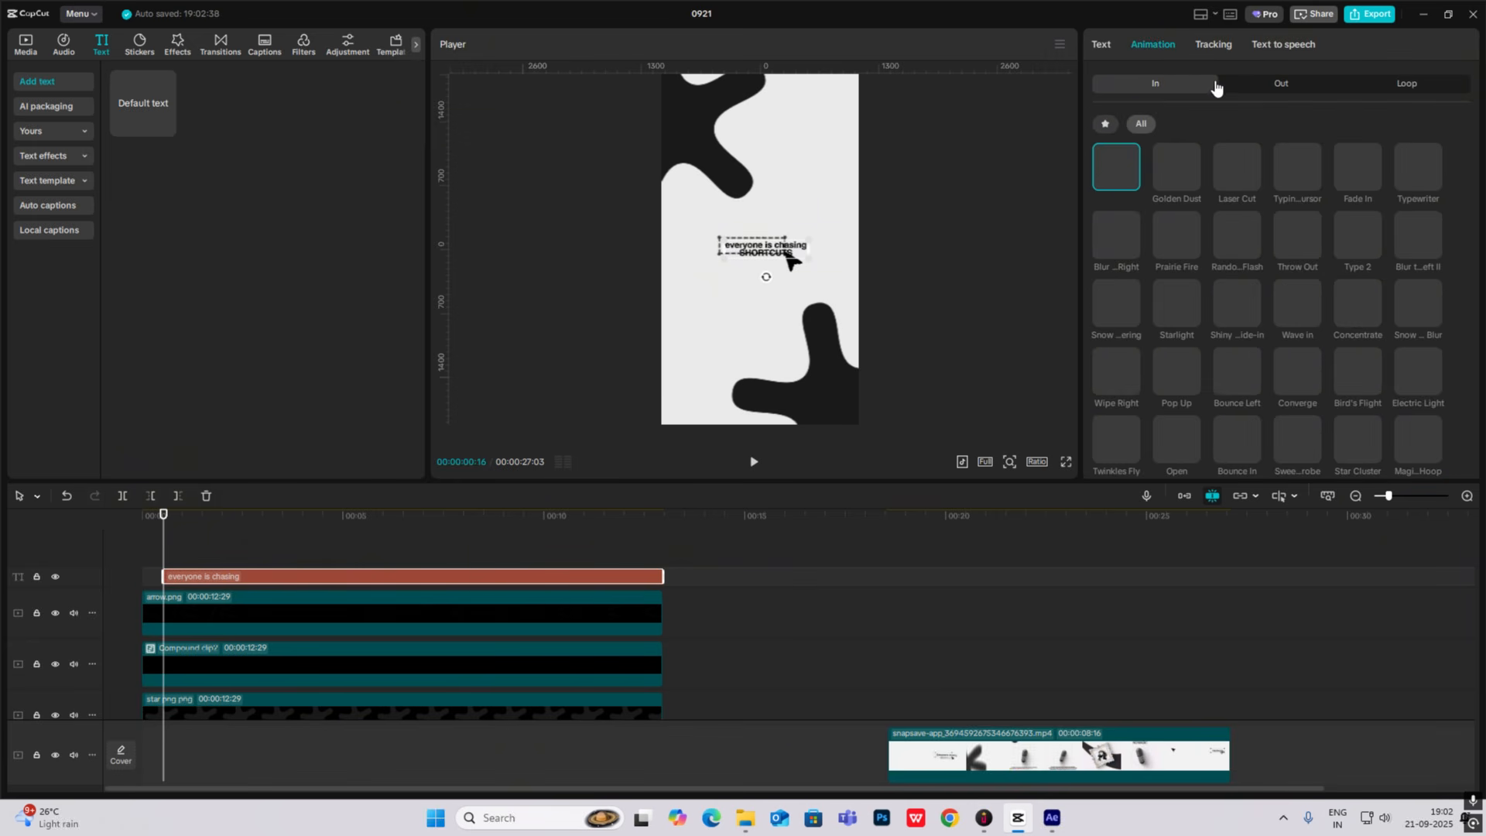
{"action": "left_click", "coordinate": [1356, 235]}
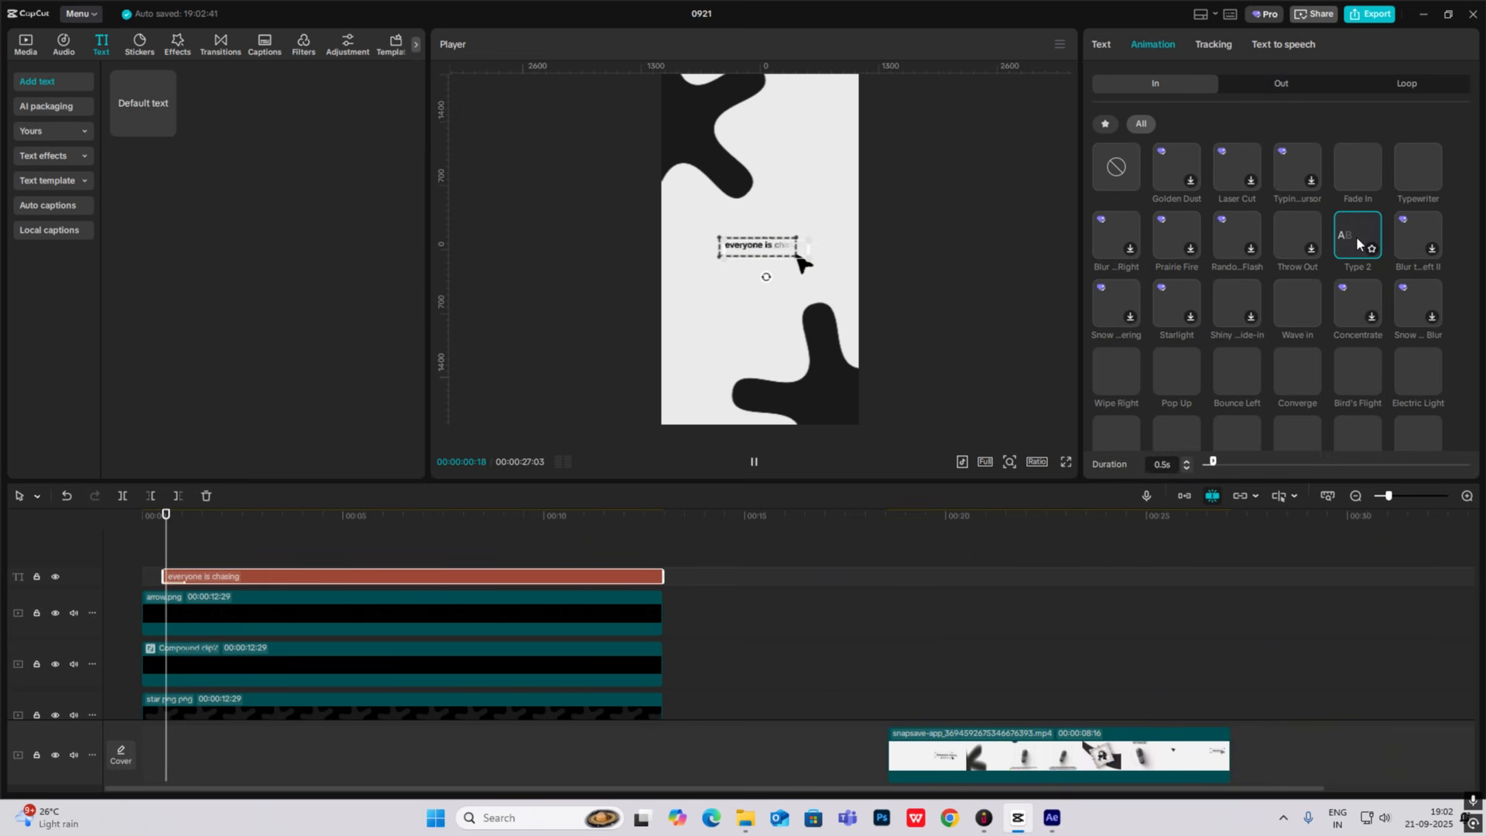
{"action": "left_click", "coordinate": [1221, 462]}
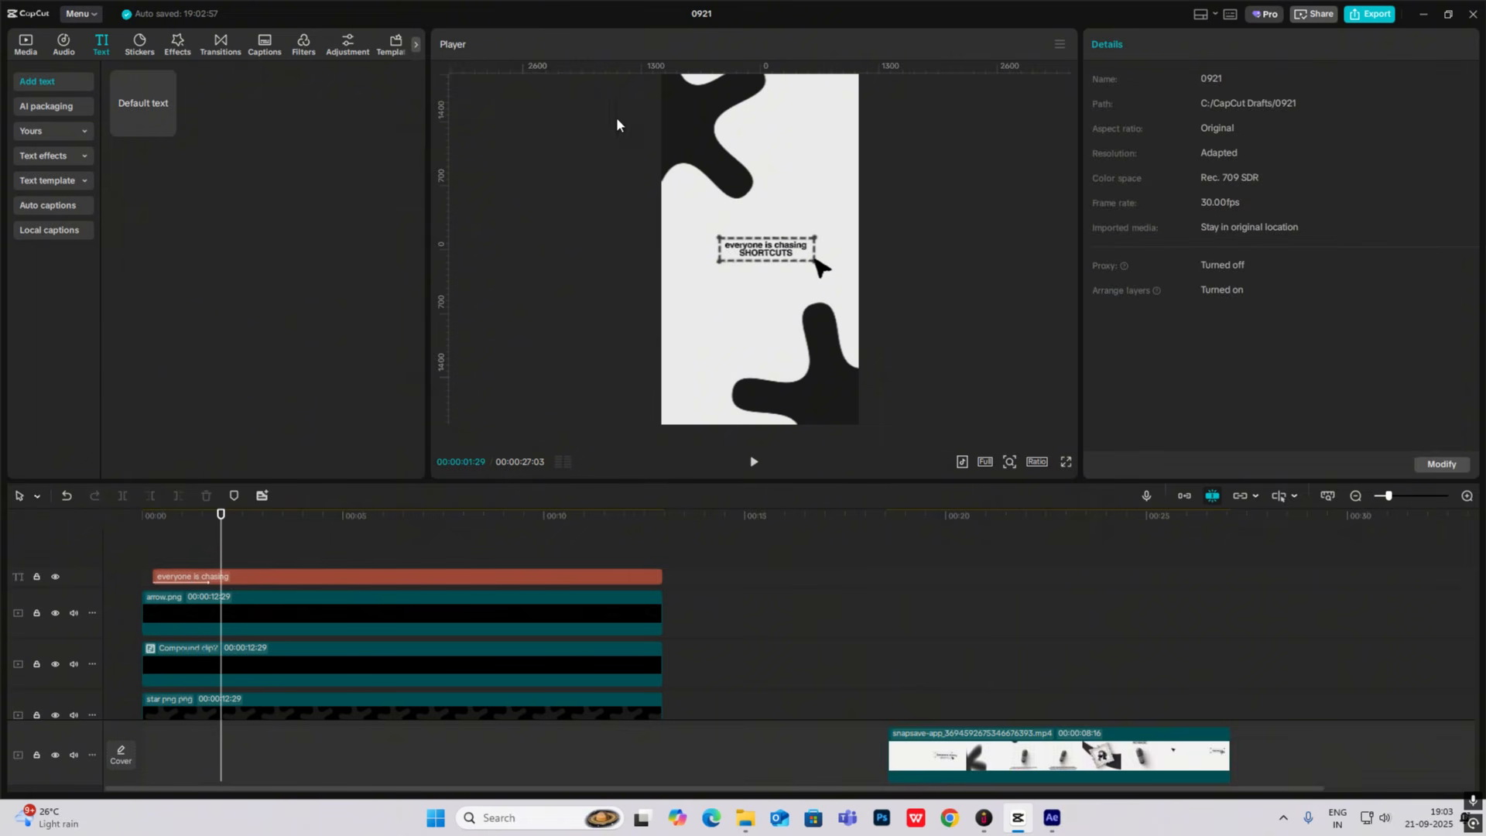
Add transform keyframes to both star clips at 00:00:00:00.
{"action": "scroll", "coordinate": [161, 542], "scroll_direction": "down", "scroll_amount": 3}
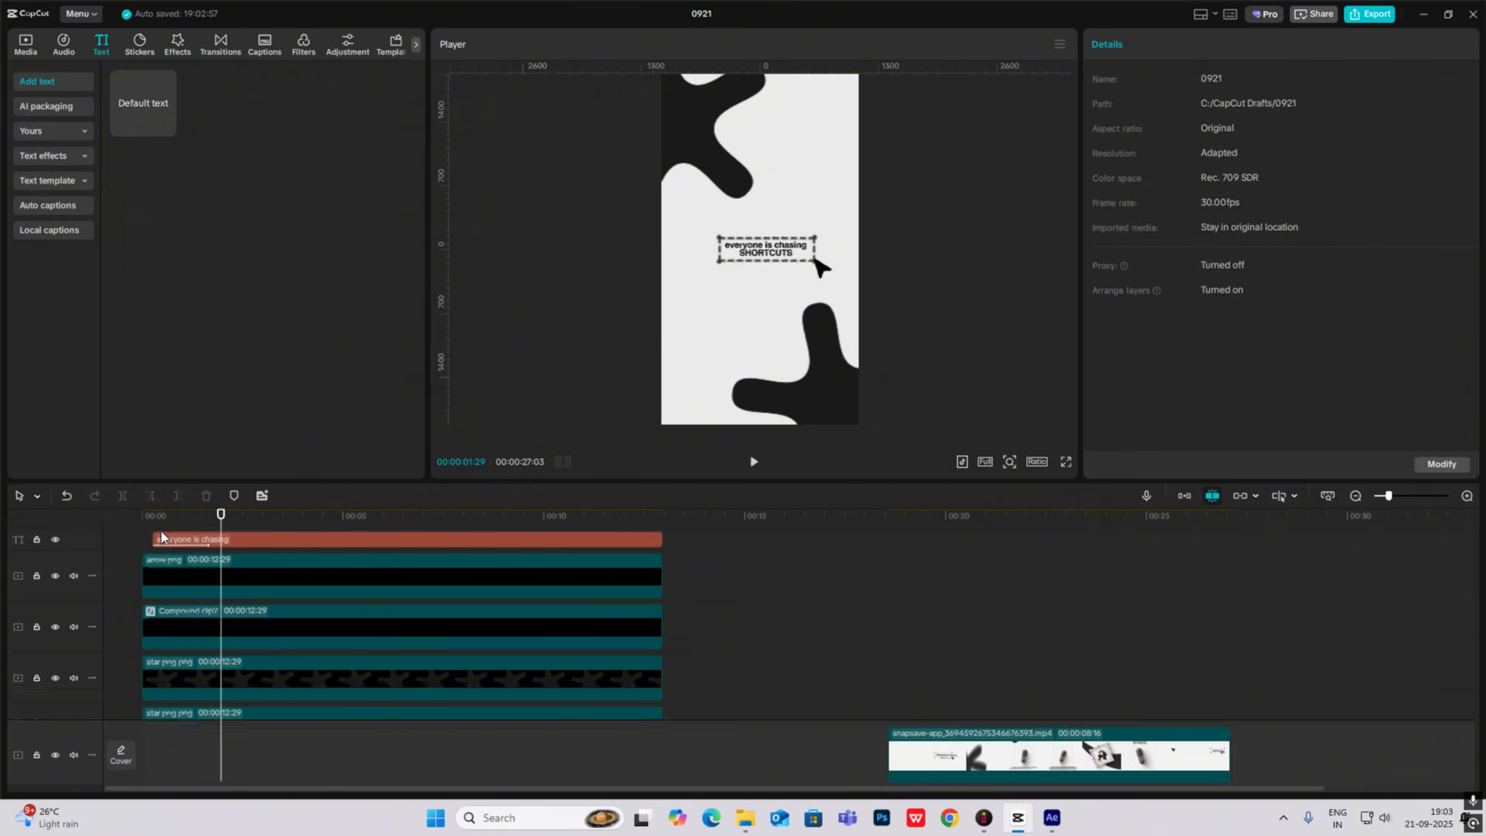
{"action": "left_click_drag", "start_coordinate": [225, 514], "coordinate": [143, 514]}
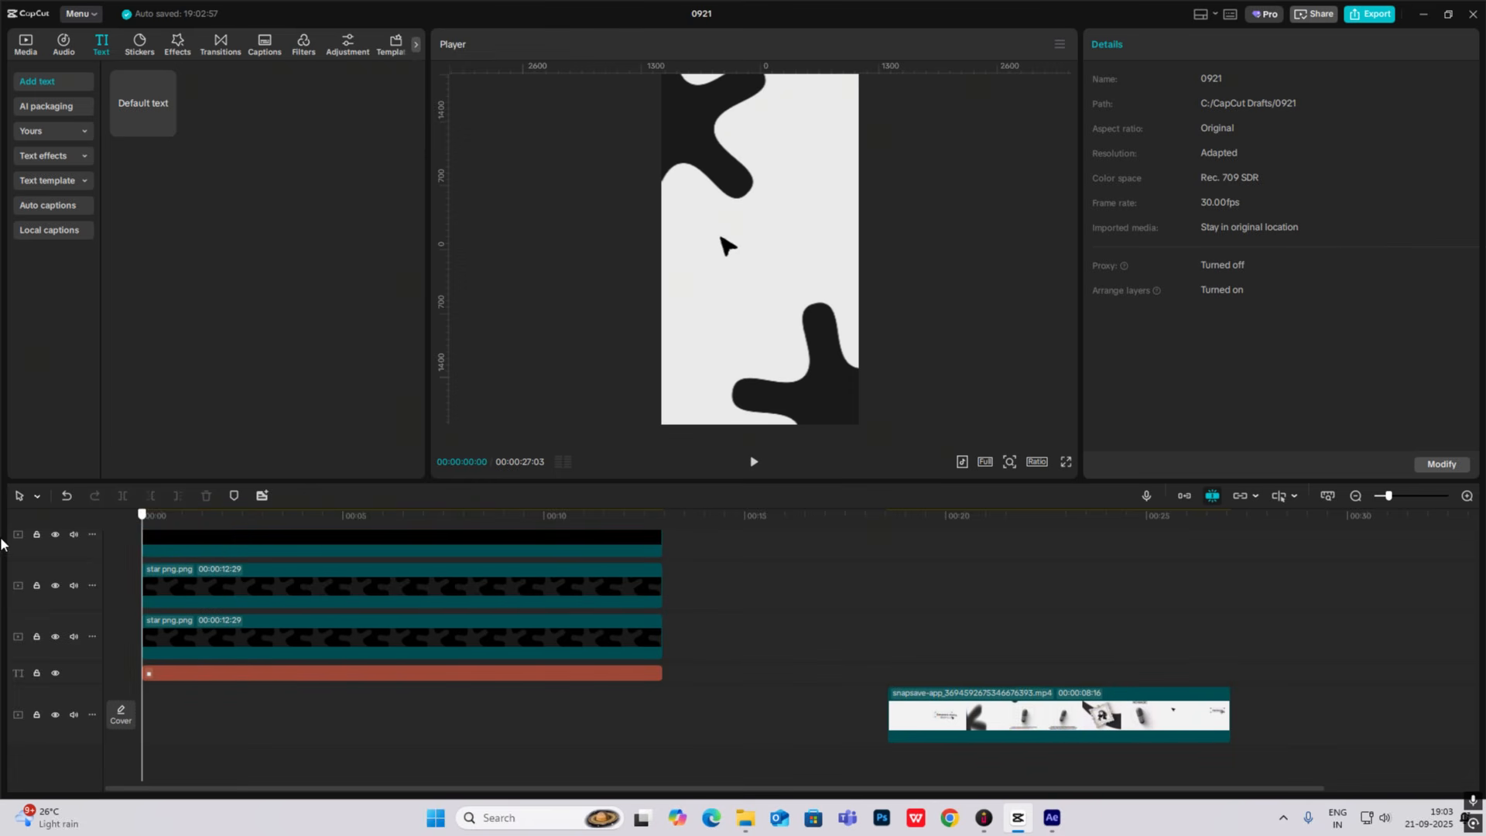
{"action": "left_click", "coordinate": [152, 580]}
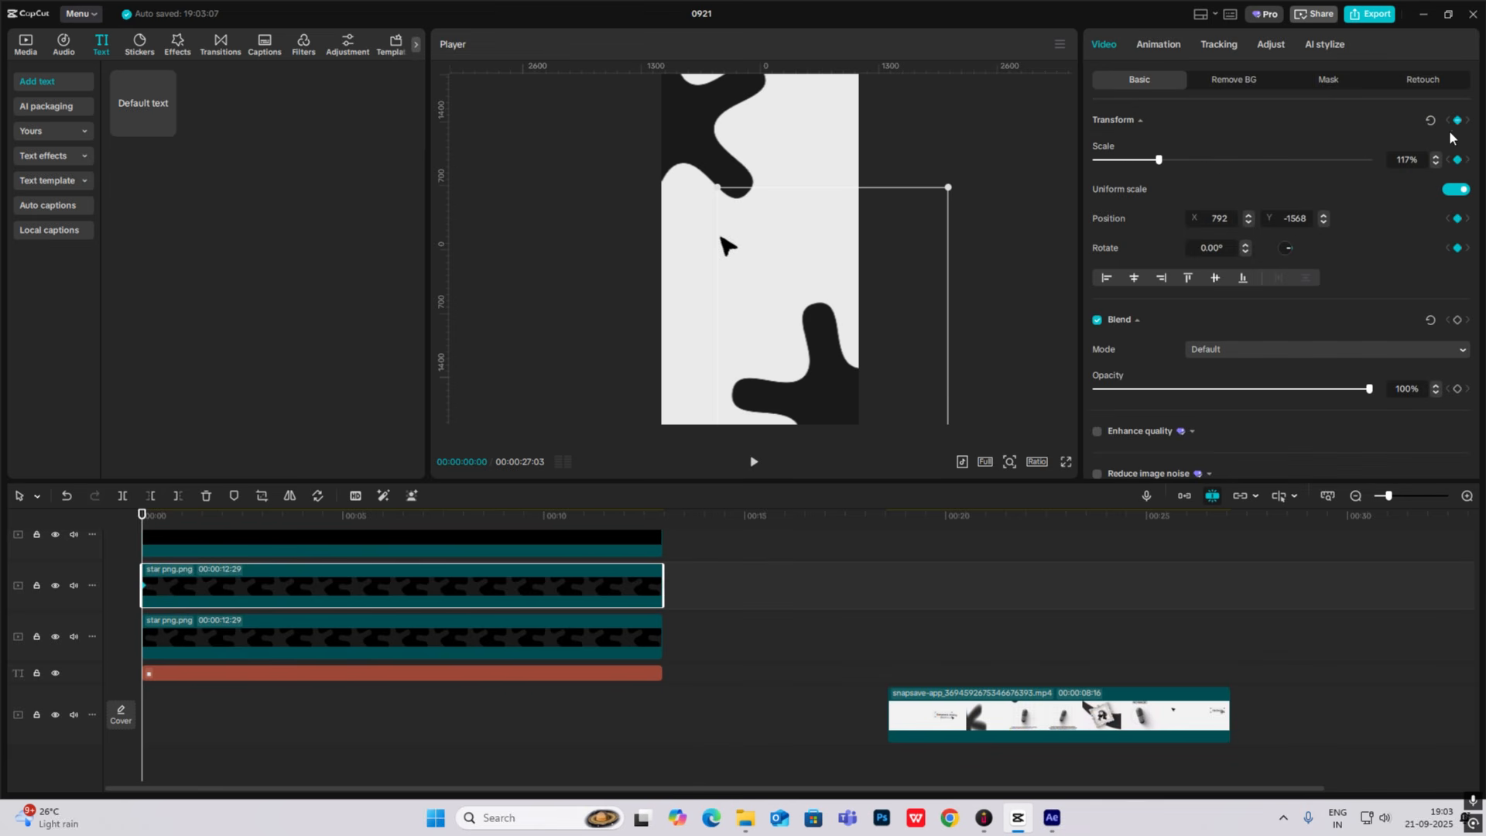
{"action": "left_click", "coordinate": [166, 627]}
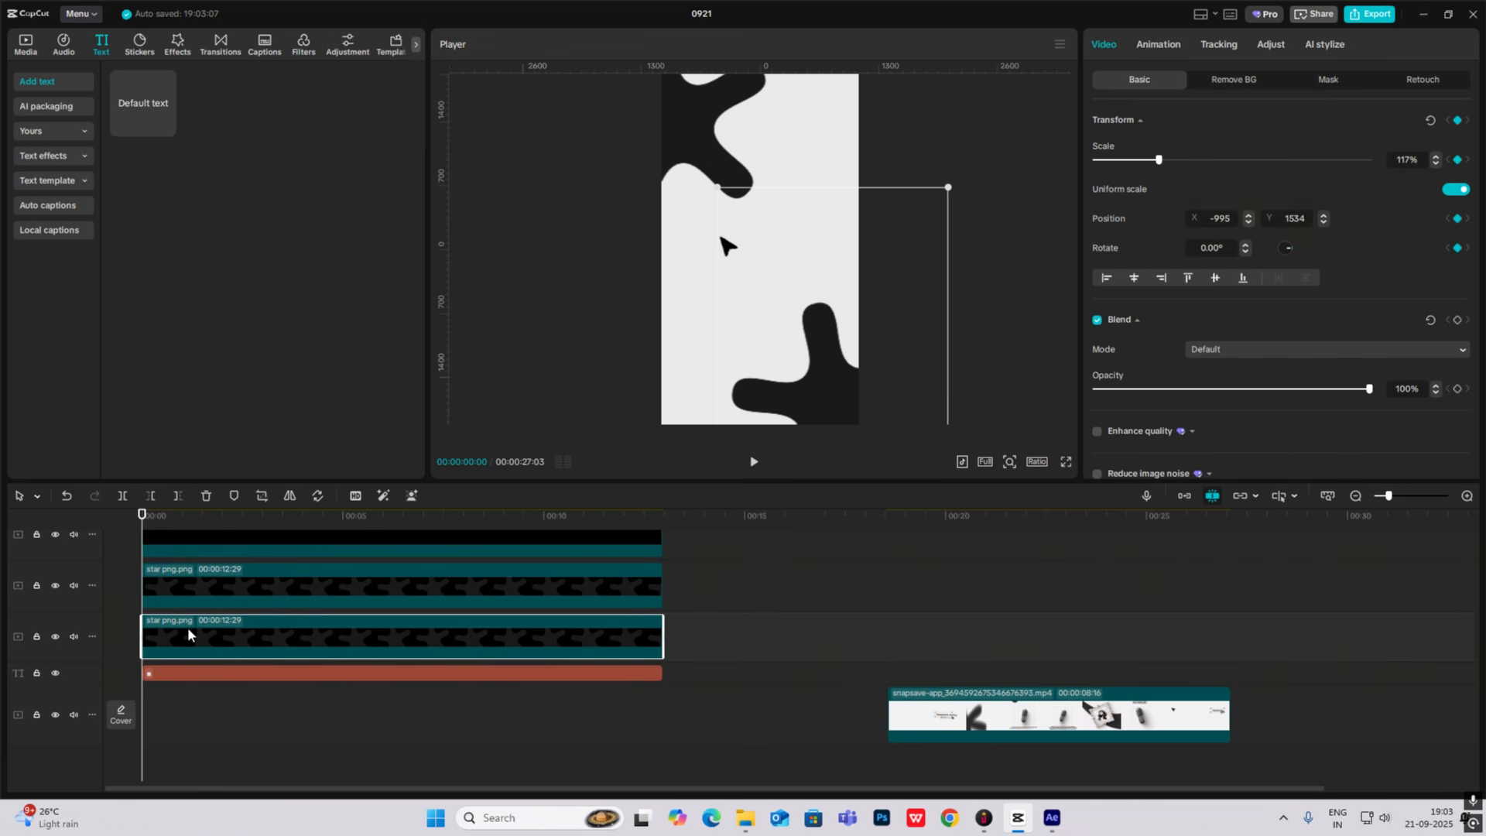
{"action": "left_click", "coordinate": [1455, 121]}
Rotate both corner stars at 00:00:12:24, turning the lower star to 644°.
{"action": "left_click_drag", "start_coordinate": [246, 522], "coordinate": [657, 537]}
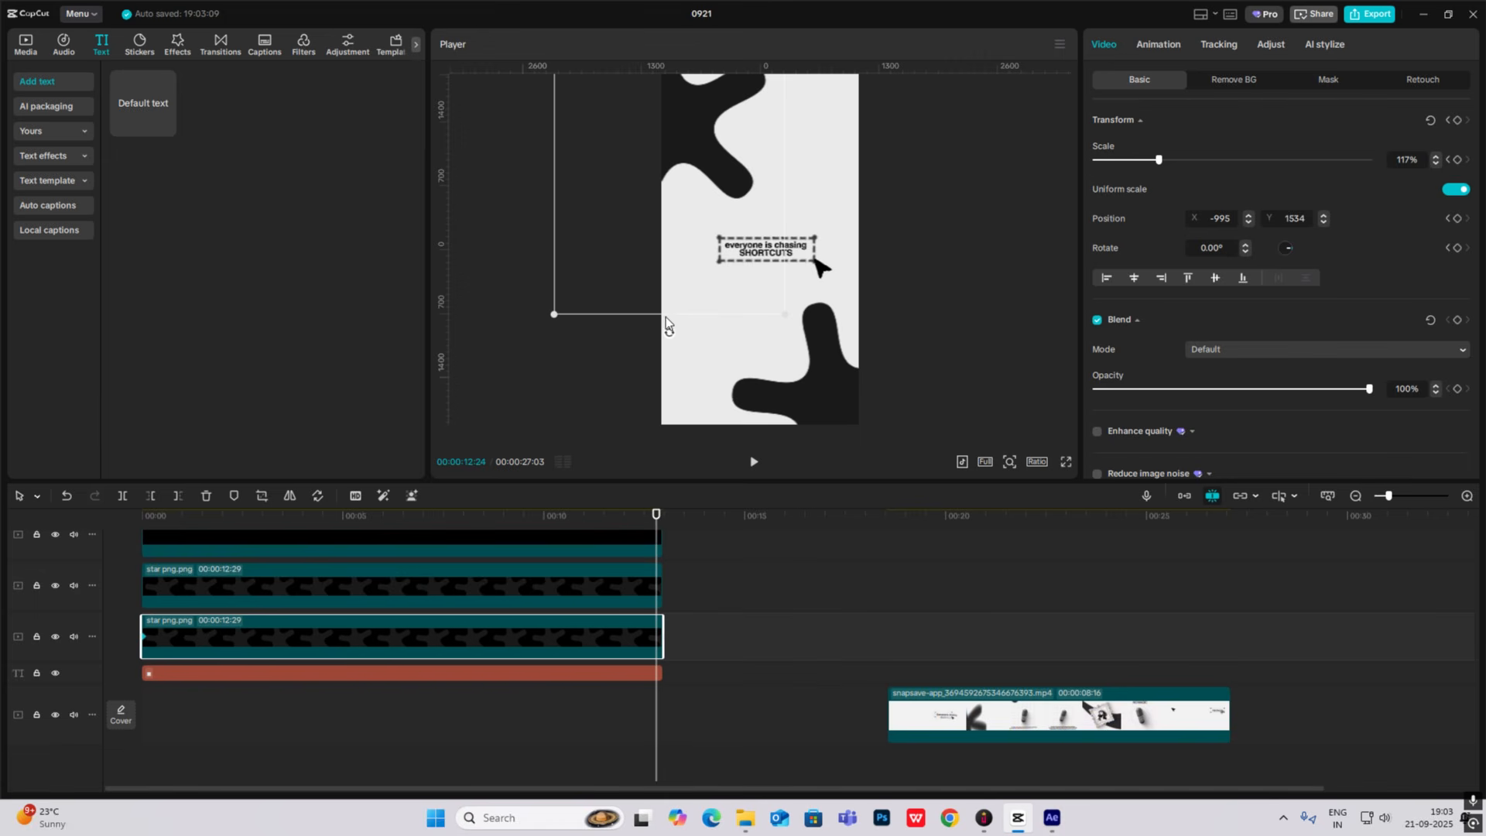
{"action": "left_click_drag", "start_coordinate": [666, 317], "coordinate": [759, 424]}
{"action": "left_click", "coordinate": [629, 585]}
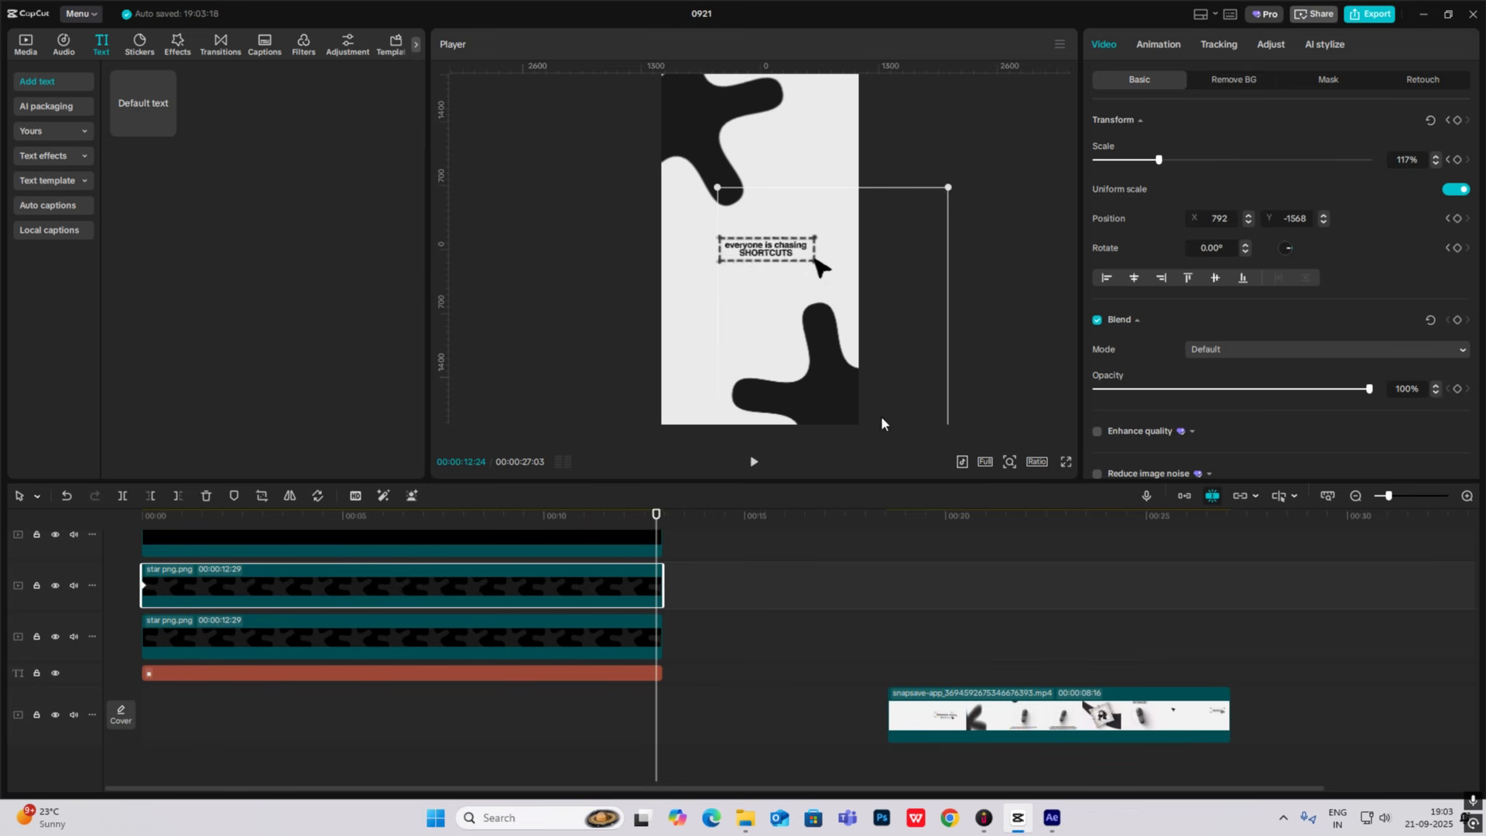
{"action": "left_click", "coordinate": [1009, 461]}
{"action": "left_click_drag", "start_coordinate": [979, 488], "coordinate": [968, 490]}
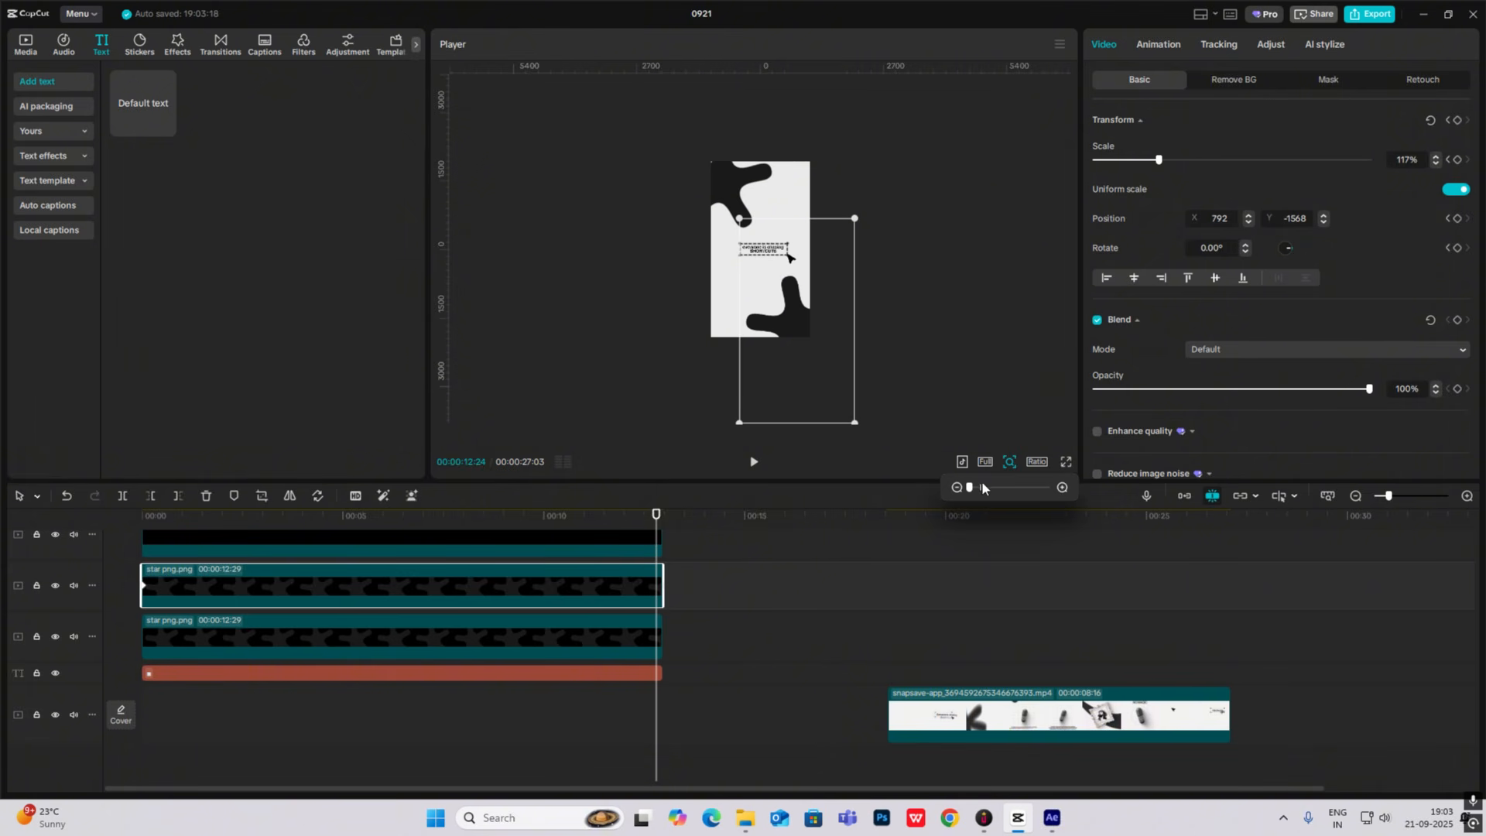
{"action": "left_click_drag", "start_coordinate": [1289, 245], "coordinate": [1284, 252]}
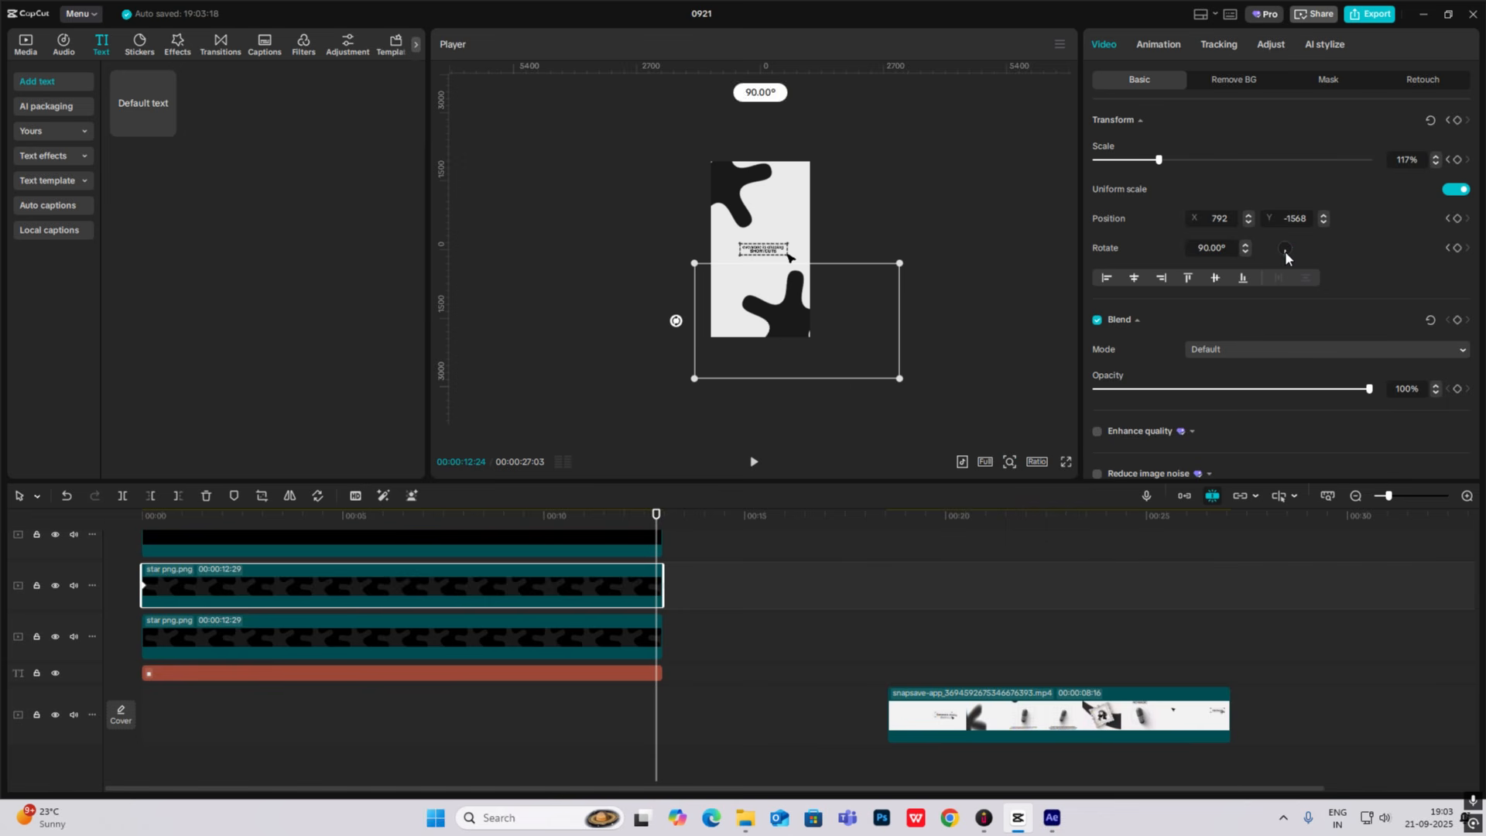
{"action": "left_click_drag", "start_coordinate": [677, 323], "coordinate": [925, 308]}
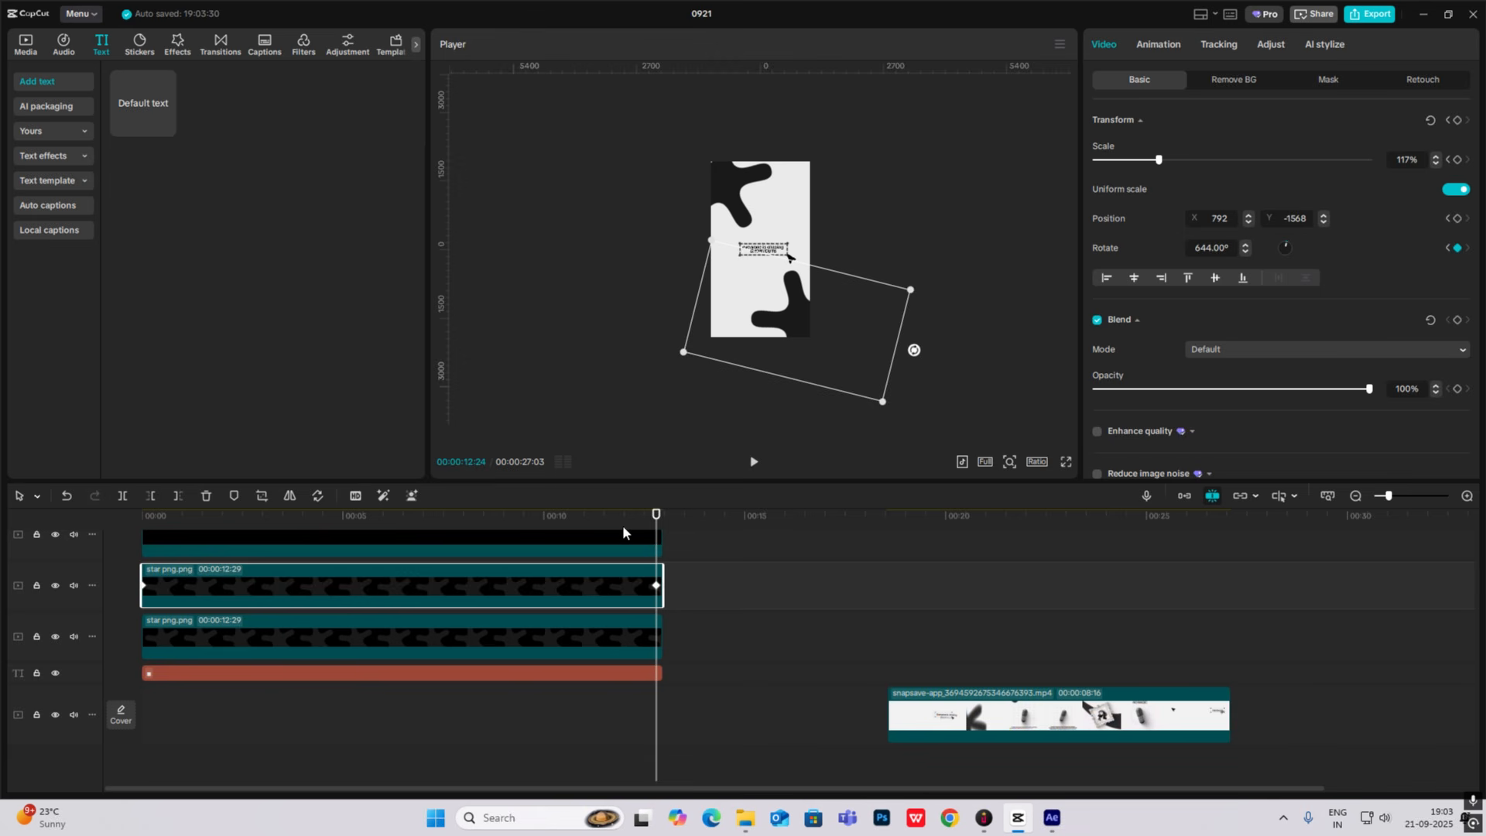
Play the opening from the start to check the stars' rotation together with the typed text.
{"action": "left_click_drag", "start_coordinate": [657, 516], "coordinate": [3, 551]}
{"action": "key", "text": "space"}
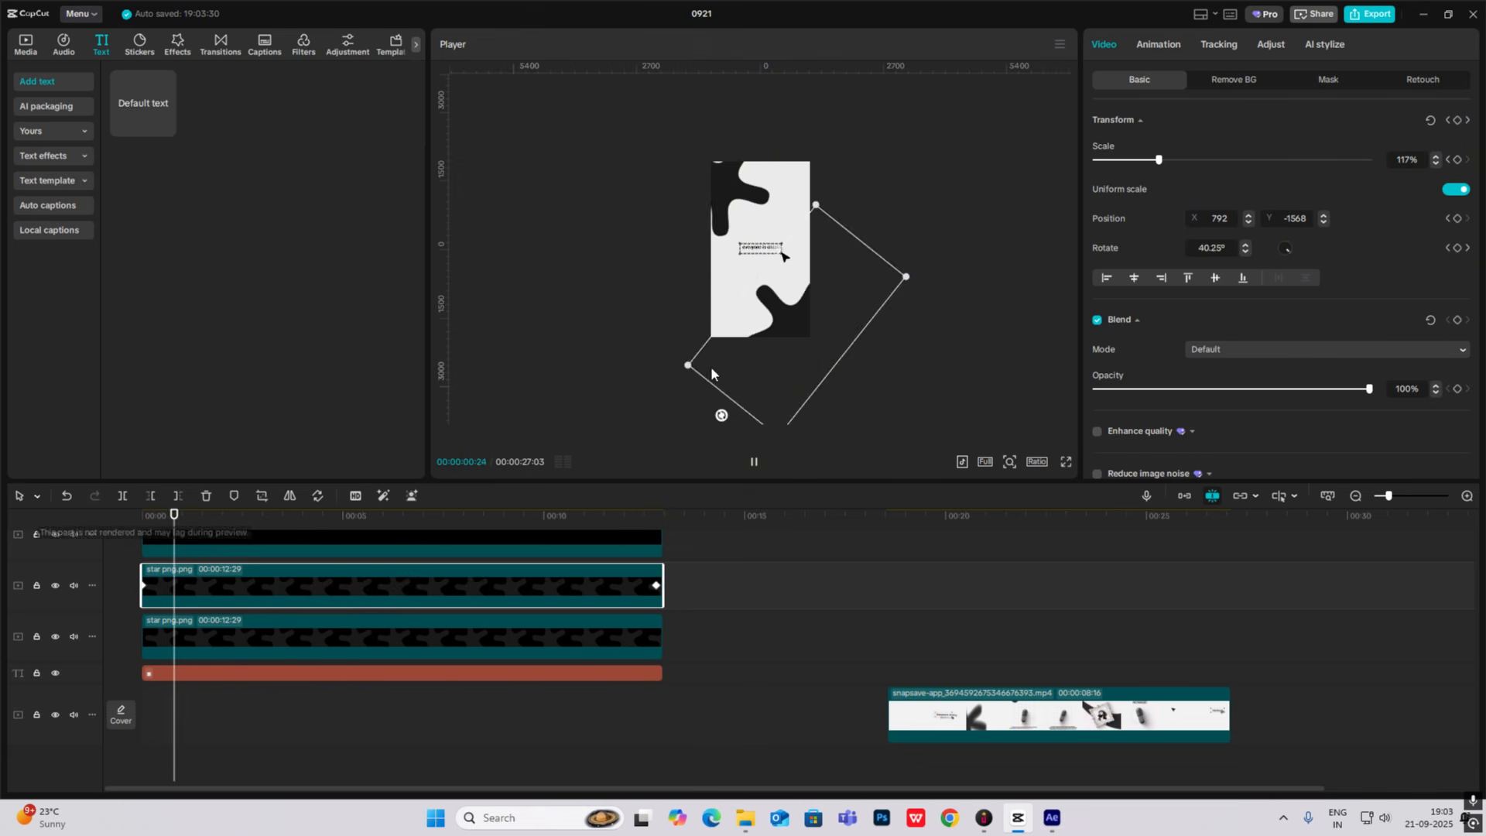
{"action": "left_click", "coordinate": [980, 487]}
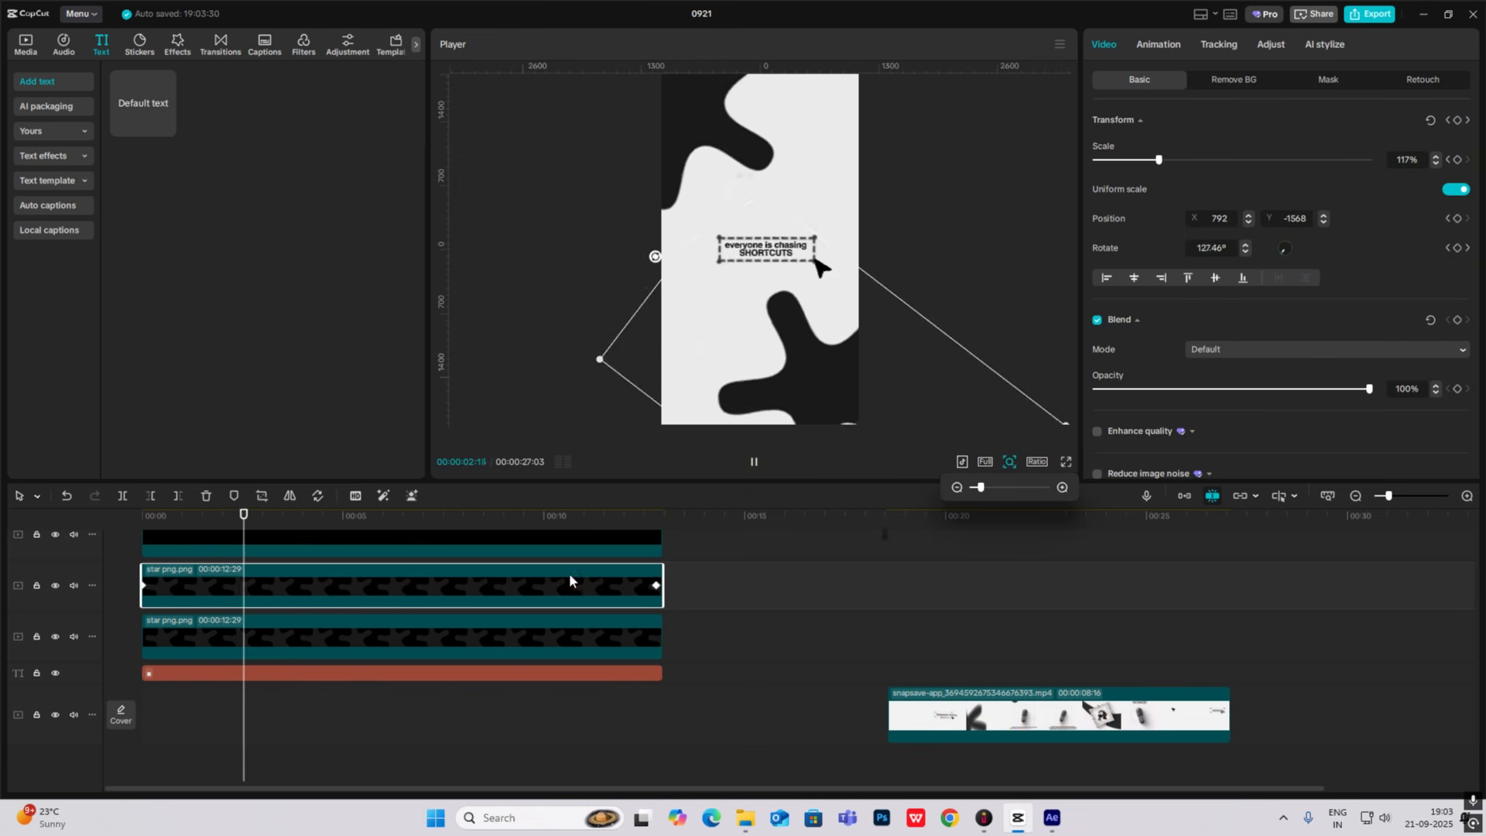
{"action": "left_click", "coordinate": [928, 238]}
{"action": "left_click", "coordinate": [806, 336]}
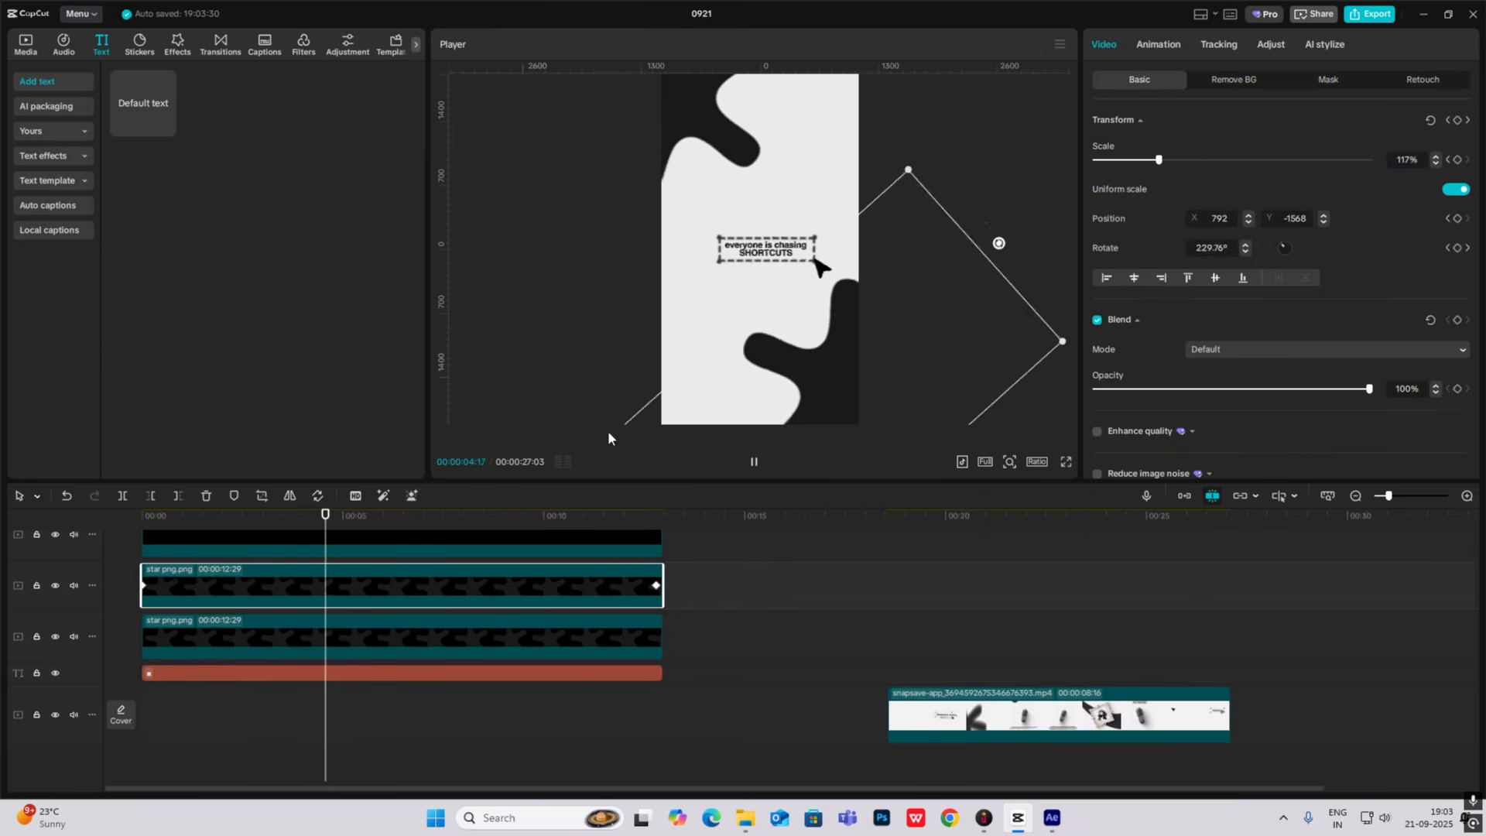
{"action": "left_click", "coordinate": [267, 685]}
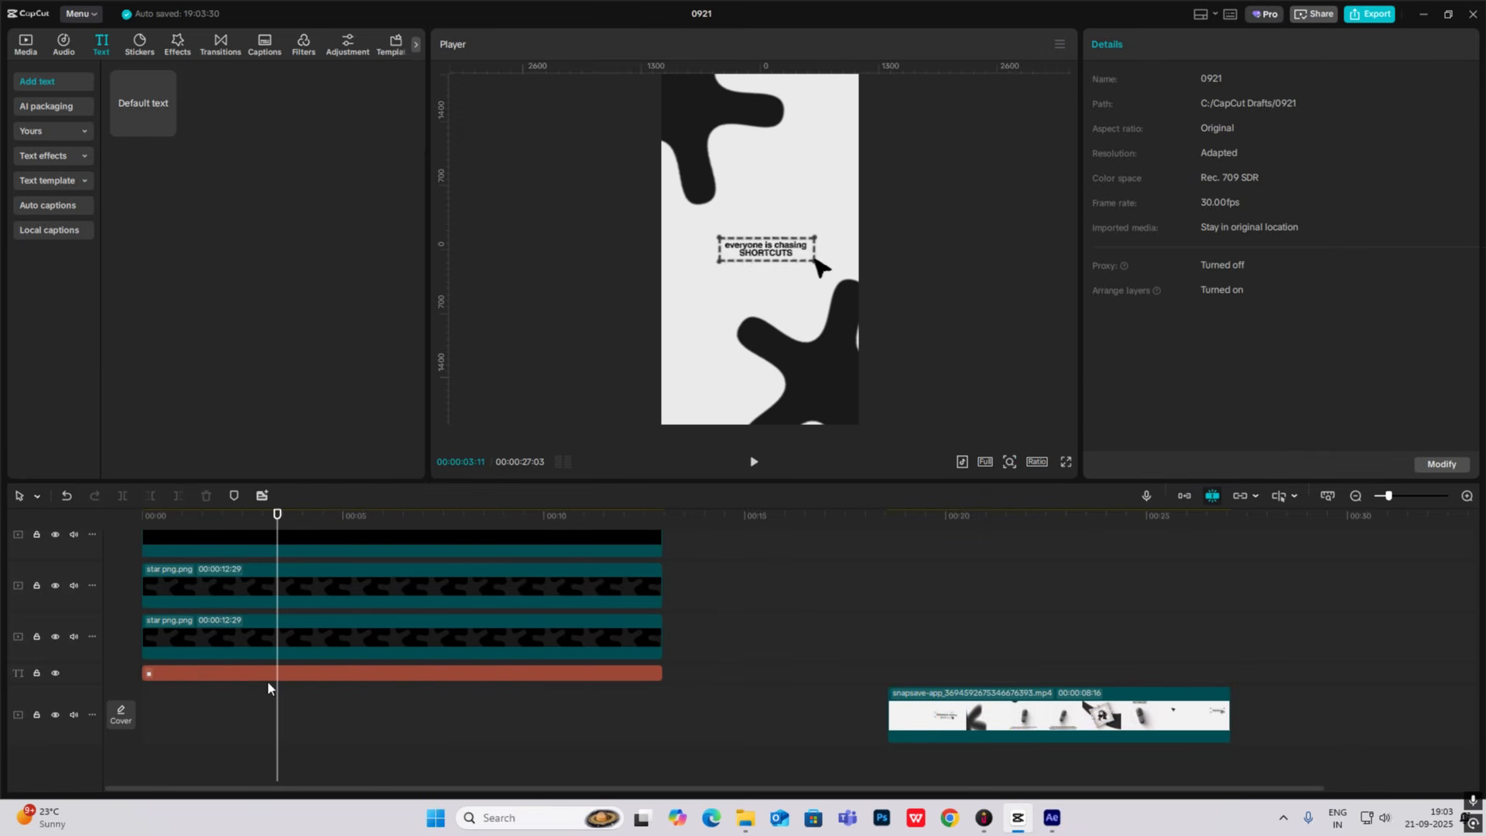
{"action": "left_click_drag", "start_coordinate": [284, 521], "coordinate": [5, 550]}
{"action": "key", "text": "space"}
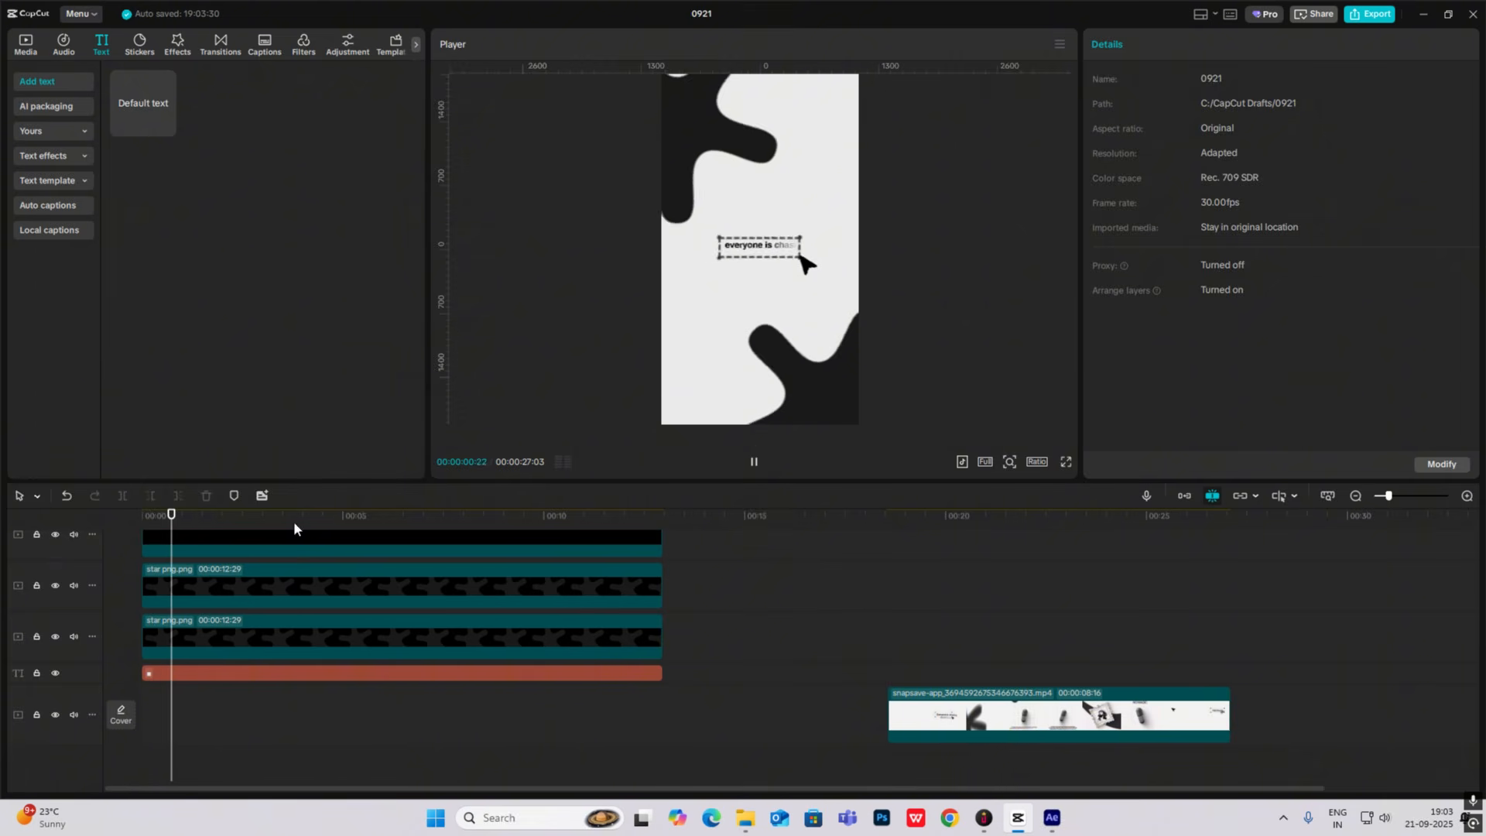
{"action": "left_click_drag", "start_coordinate": [877, 617], "coordinate": [4, 571]}
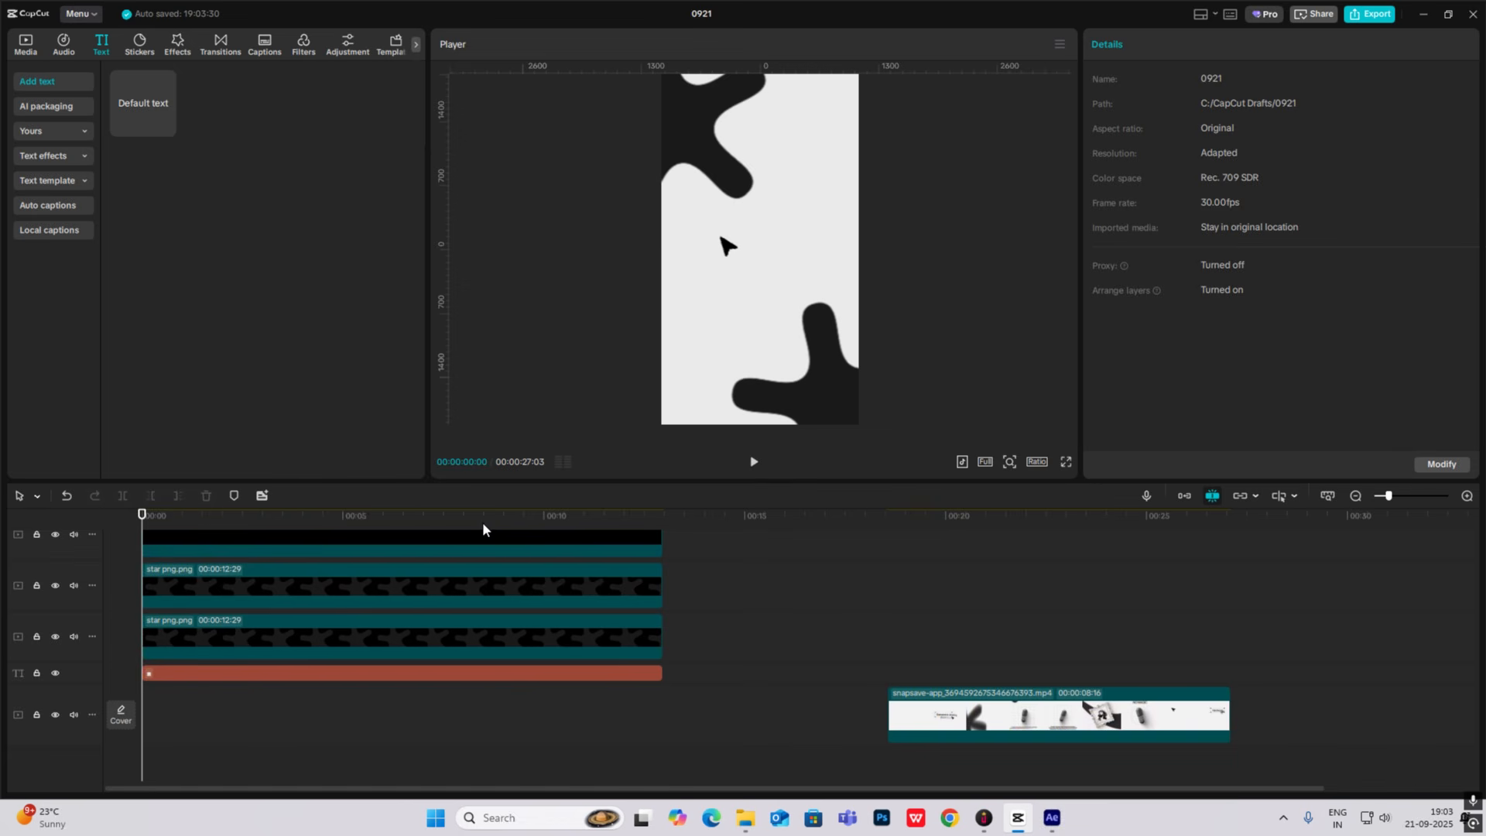
Combine the text, arrow and dashed box clips into one compound clip.
{"action": "scroll", "coordinate": [285, 594], "scroll_direction": "up", "scroll_amount": 3}
{"action": "left_click_drag", "start_coordinate": [810, 539], "coordinate": [222, 624]}
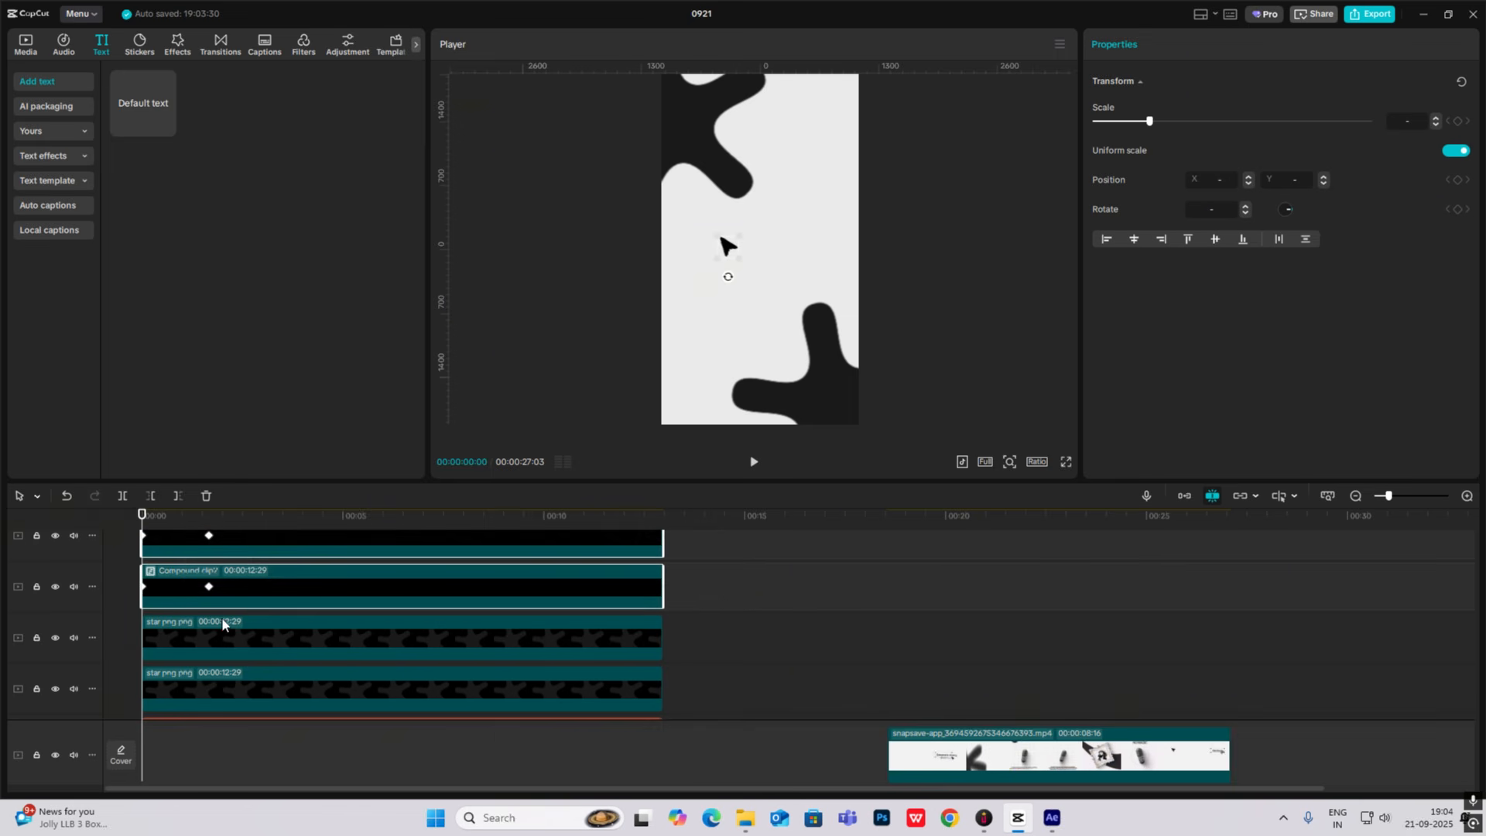
{"action": "key", "text": "alt+g"}
{"action": "scroll", "coordinate": [232, 582], "scroll_direction": "up", "scroll_amount": 1}
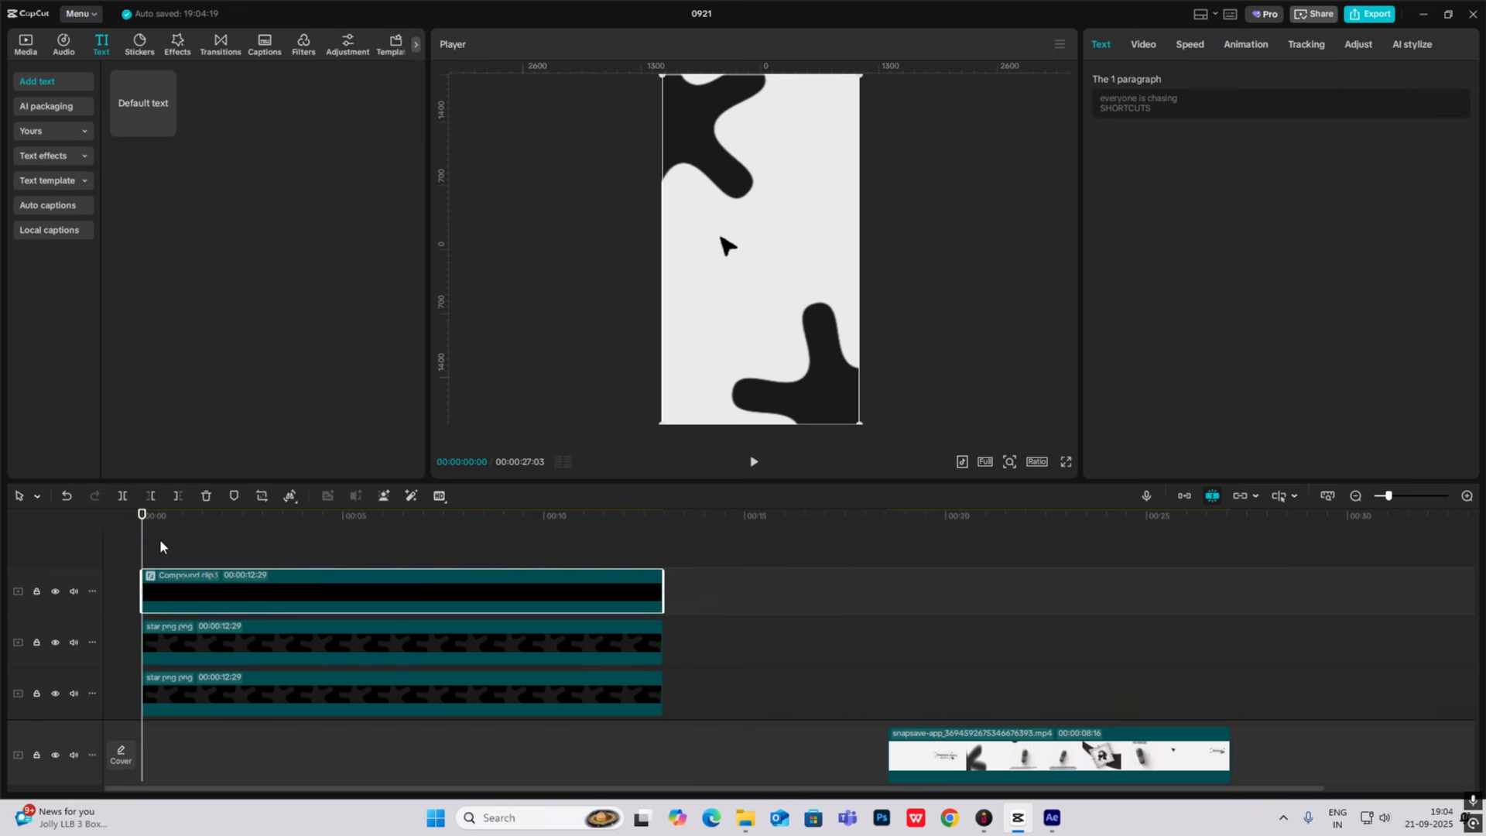
Play the new compound clip's opening and compare it with the reference video's text scene.
{"action": "key", "text": "space"}
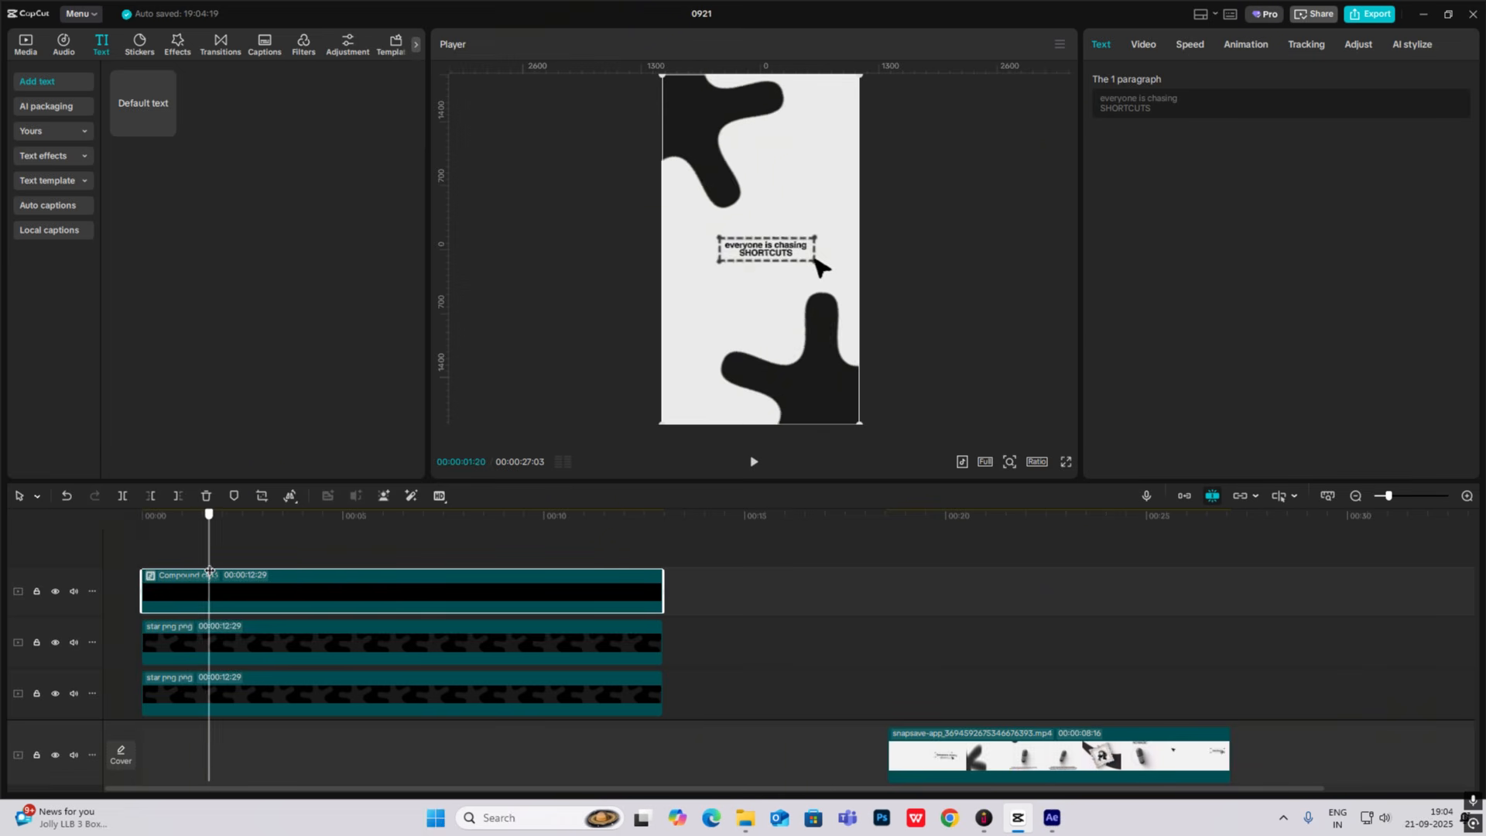
{"action": "mouse_move", "coordinate": [209, 570]}
{"action": "left_mouse_down"}
{"action": "mouse_move", "coordinate": [144, 571]}
{"action": "mouse_move", "coordinate": [184, 569]}
{"action": "left_mouse_up"}
{"action": "left_click", "coordinate": [915, 681]}
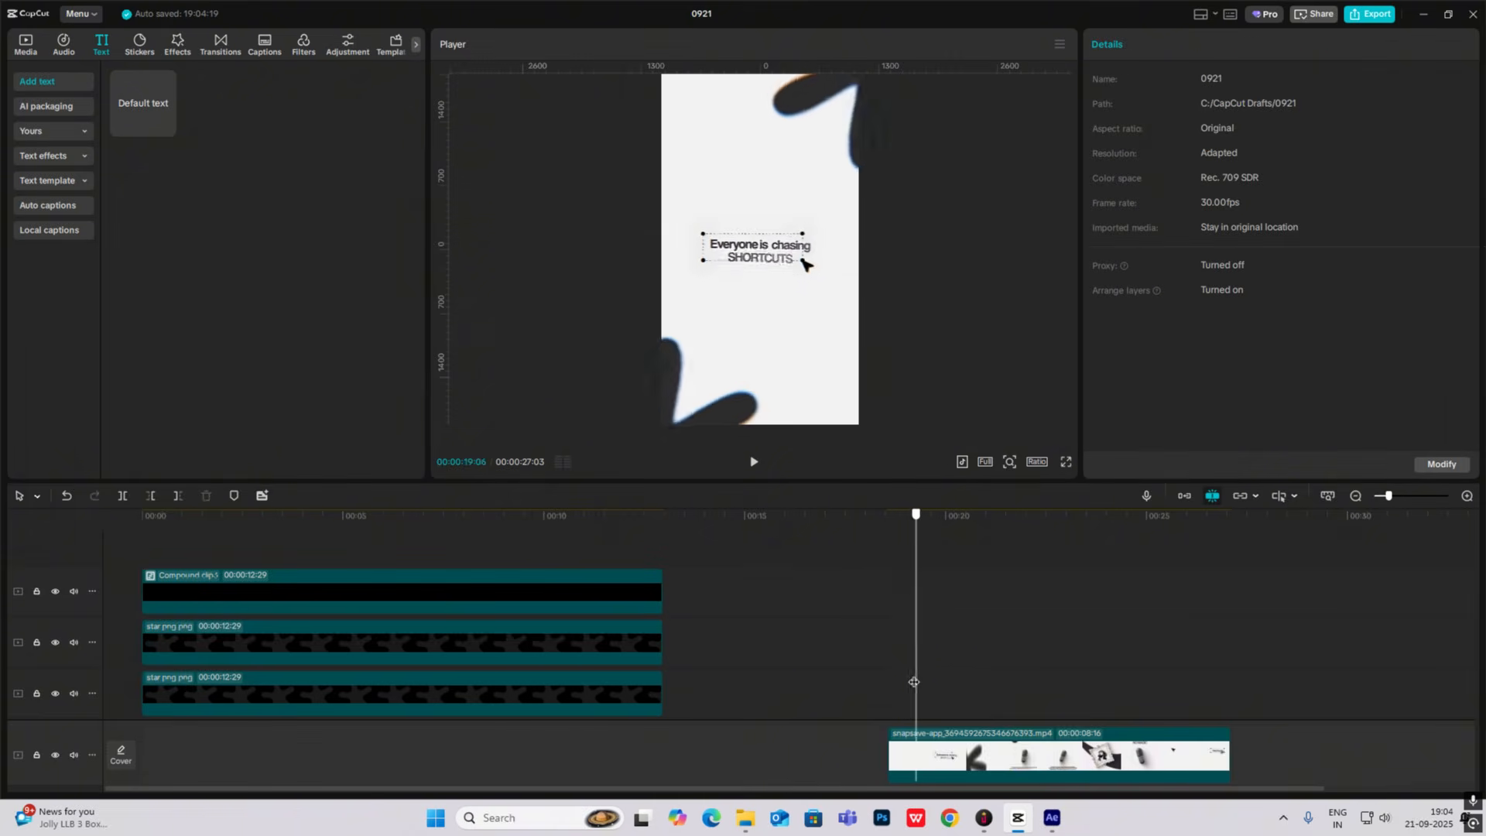
Keyframe the text compound clip's transform at 00:00:00:00 and scale it down to 90% at 00:00:01:18.
{"action": "left_click_drag", "start_coordinate": [916, 681], "coordinate": [19, 571]}
{"action": "left_click", "coordinate": [434, 590]}
{"action": "left_click", "coordinate": [1158, 43]}
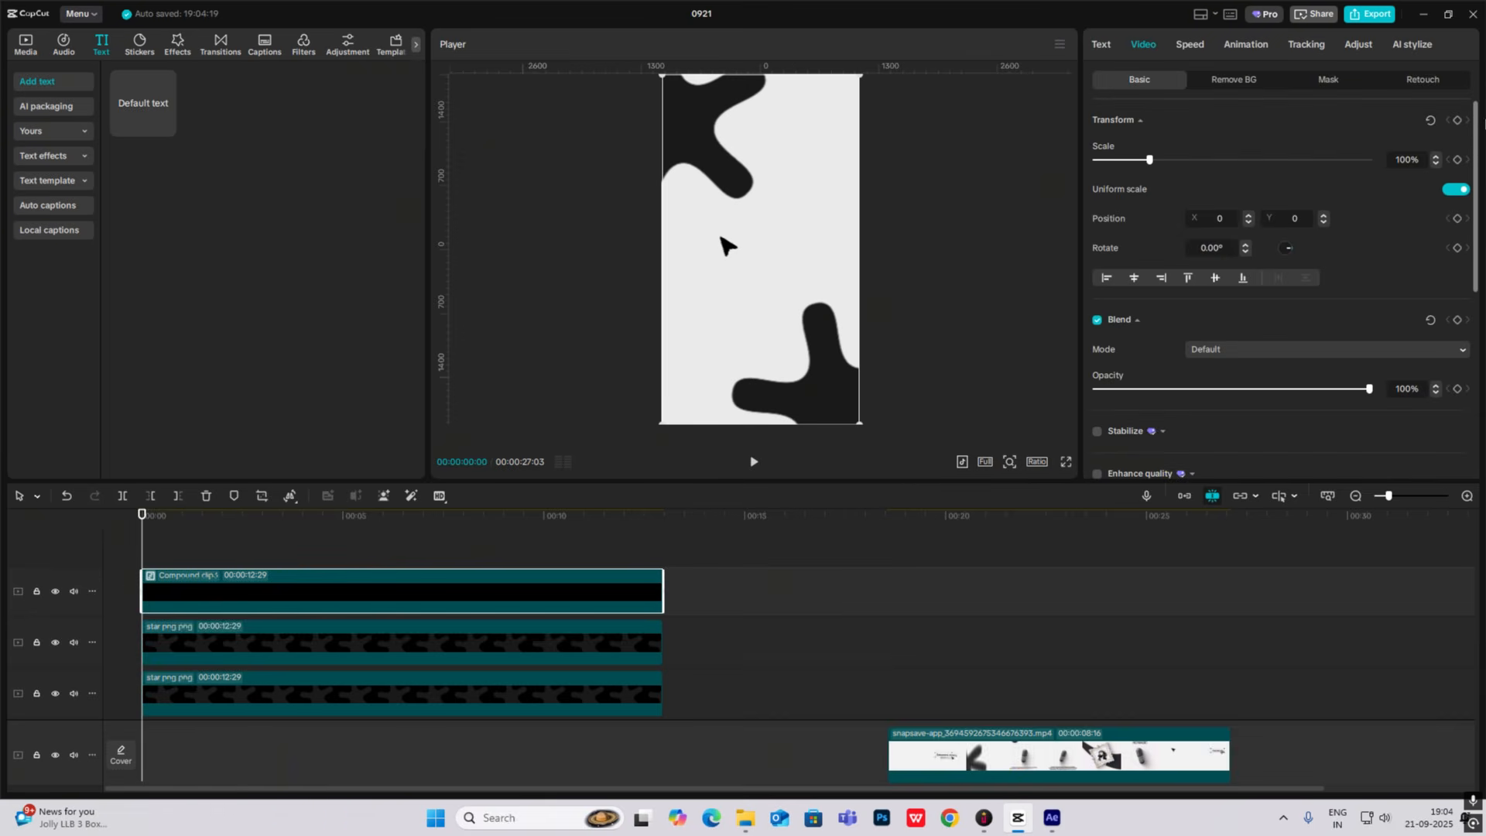
{"action": "left_click", "coordinate": [1458, 121]}
{"action": "left_click_drag", "start_coordinate": [143, 548], "coordinate": [206, 555]}
{"action": "left_click", "coordinate": [1458, 120]}
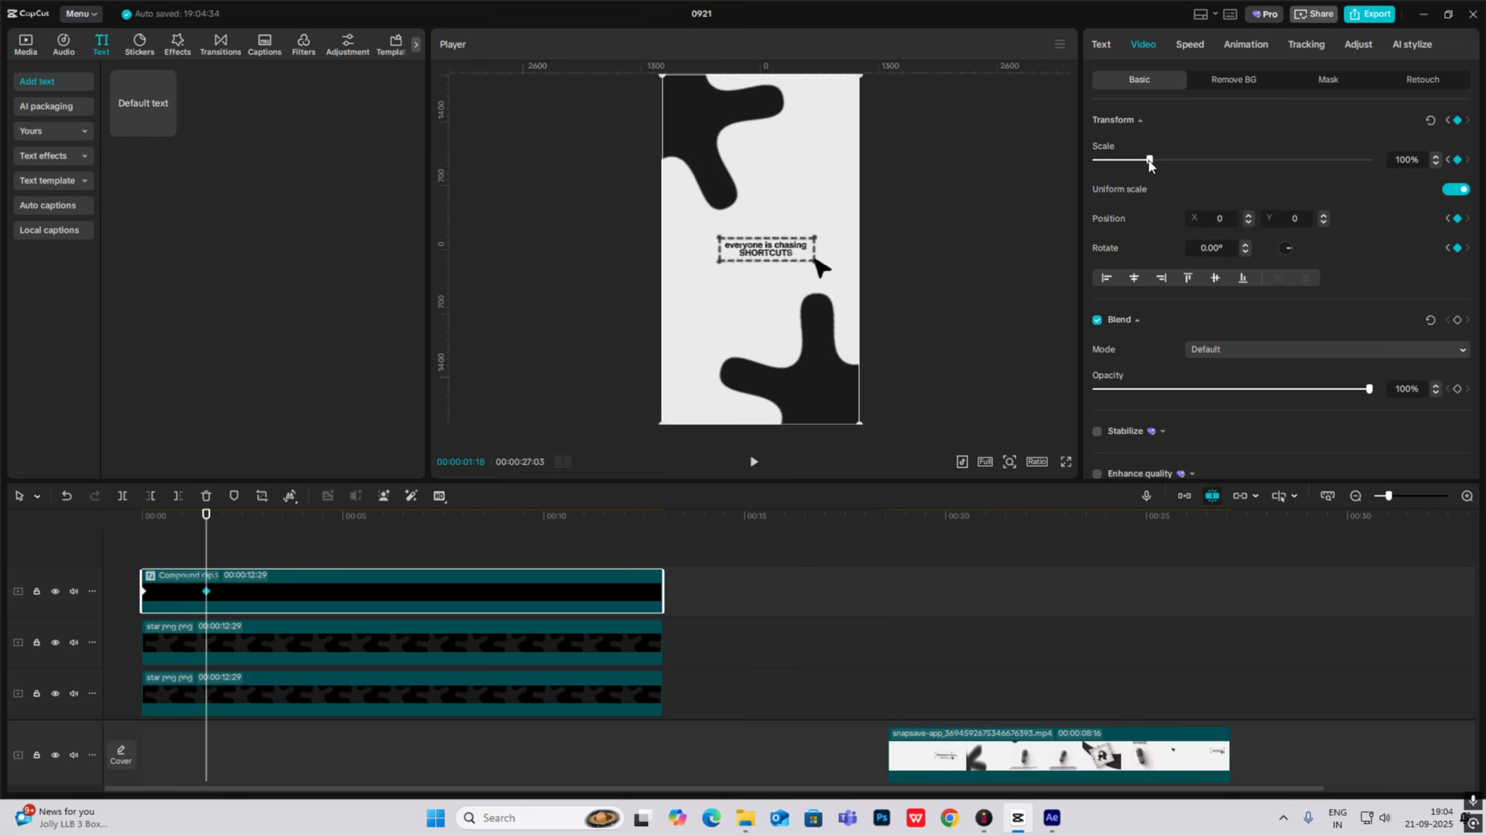
{"action": "left_click_drag", "start_coordinate": [1150, 161], "coordinate": [1144, 161]}
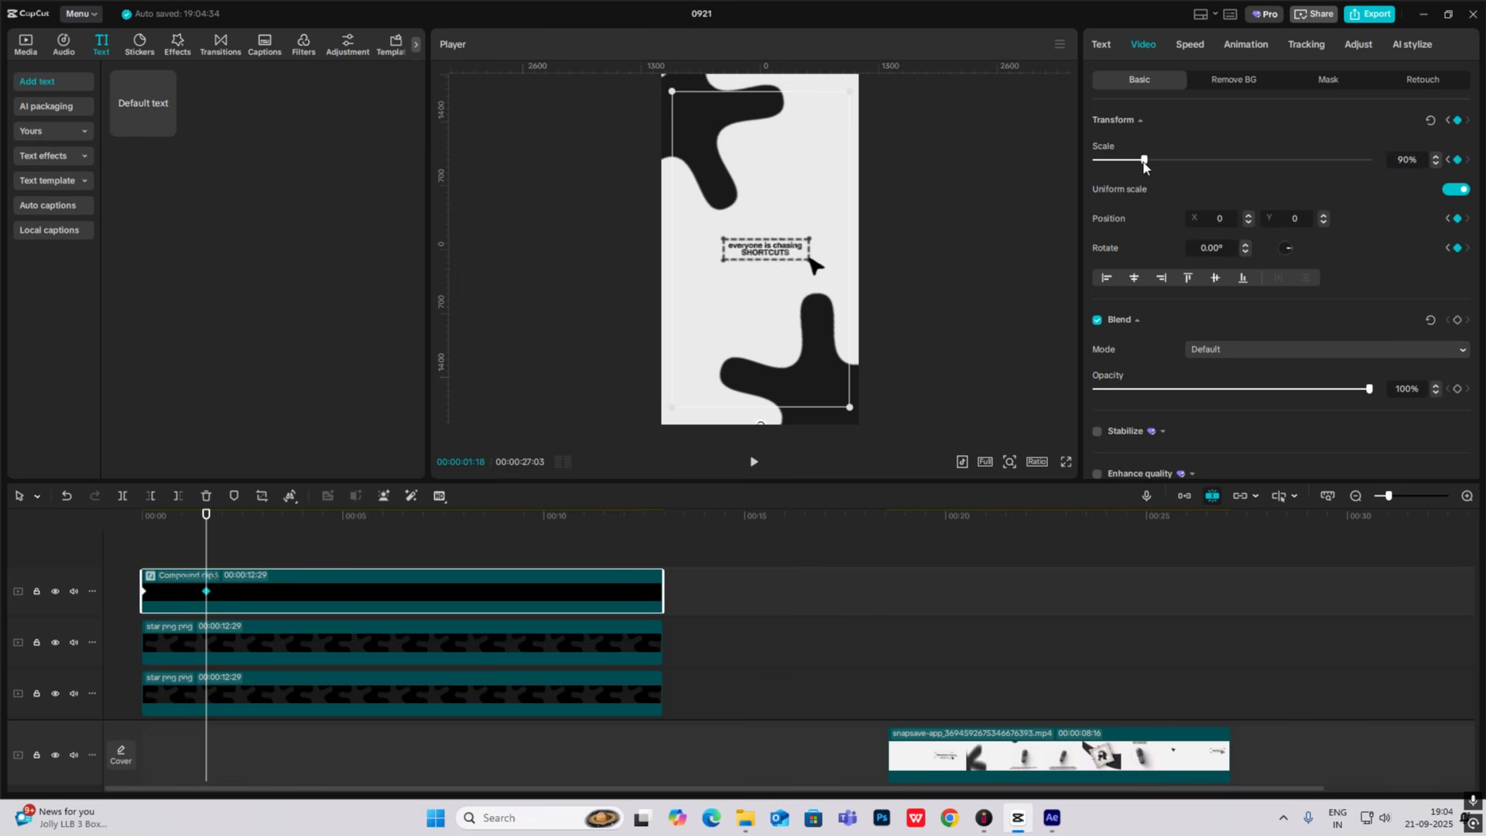
Apply the Cubic Out preset curve to the compound clip's scale keyframes.
{"action": "left_click", "coordinate": [214, 579]}
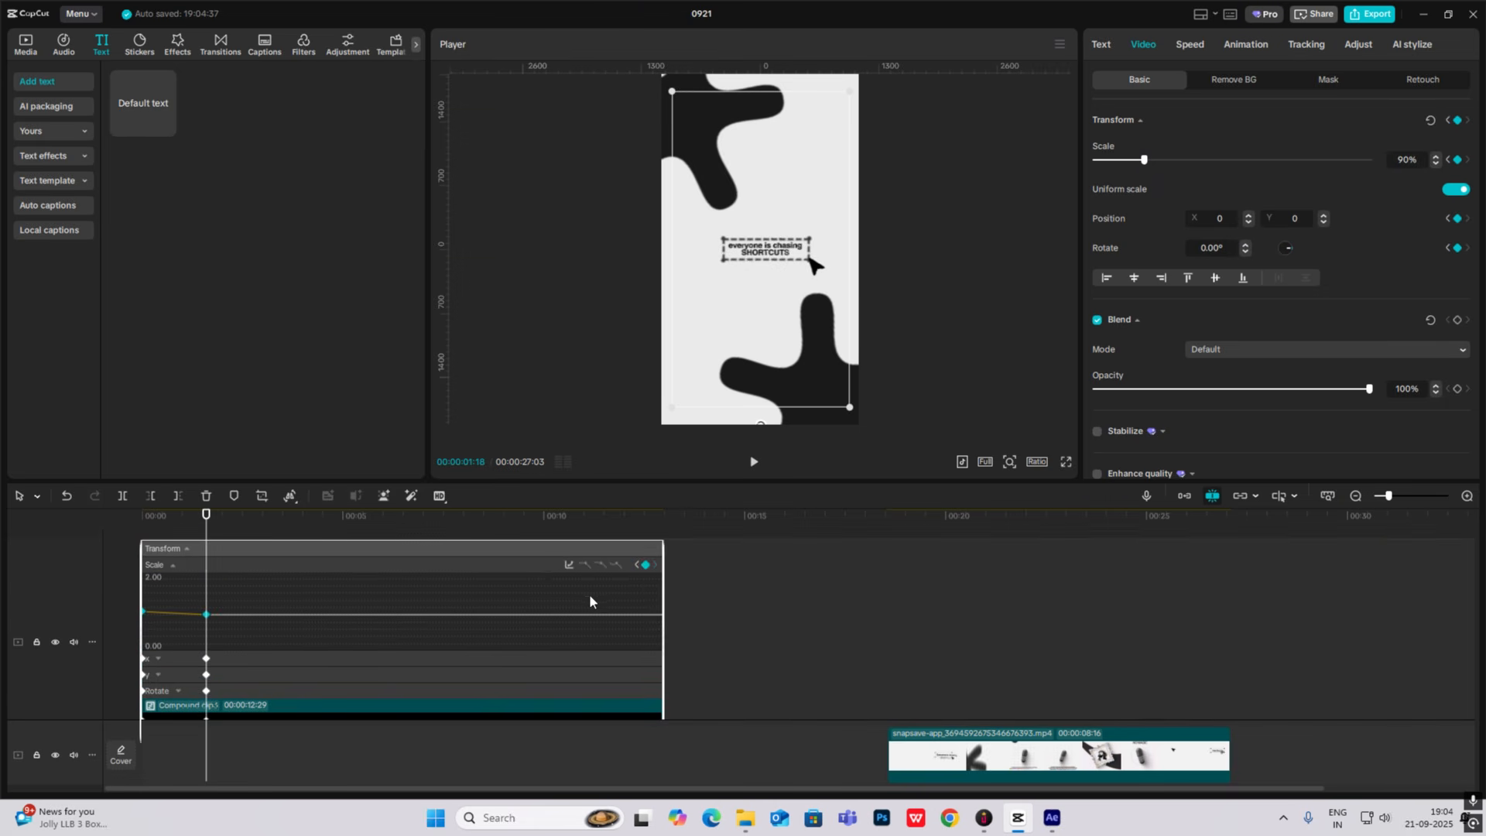
{"action": "left_click", "coordinate": [569, 564]}
{"action": "left_click", "coordinate": [737, 666]}
{"action": "left_click", "coordinate": [877, 549]}
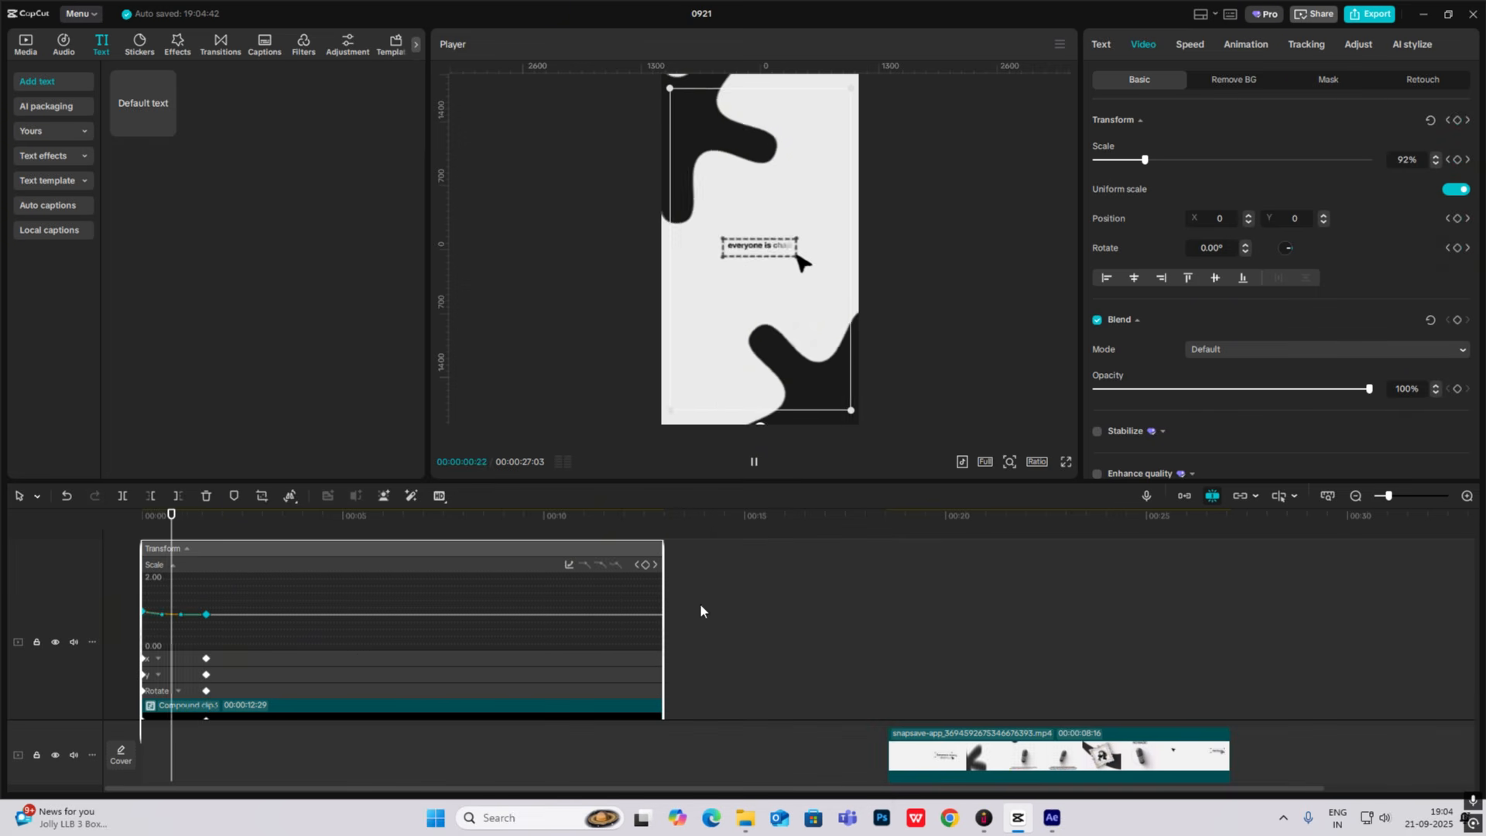
Keyframe the compound clip at 00:00:01:26 and move it straight up out of frame to Y 2441 at 00:00:03:08.
{"action": "scroll", "coordinate": [175, 671], "scroll_direction": "down", "scroll_amount": 3}
{"action": "scroll", "coordinate": [179, 680], "scroll_direction": "up", "scroll_amount": 1}
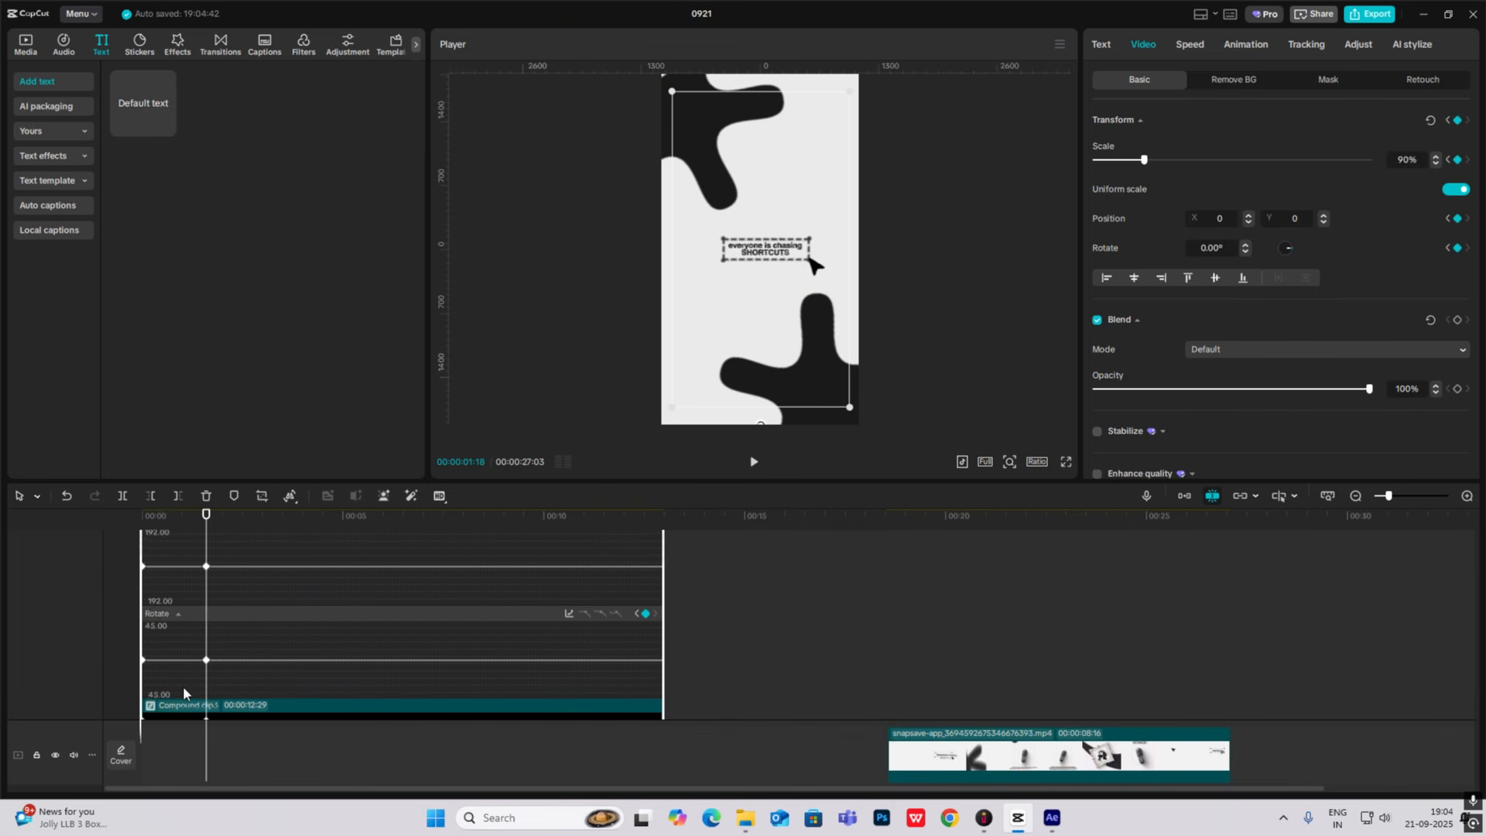
{"action": "left_click", "coordinate": [182, 686]}
{"action": "left_click", "coordinate": [217, 560]}
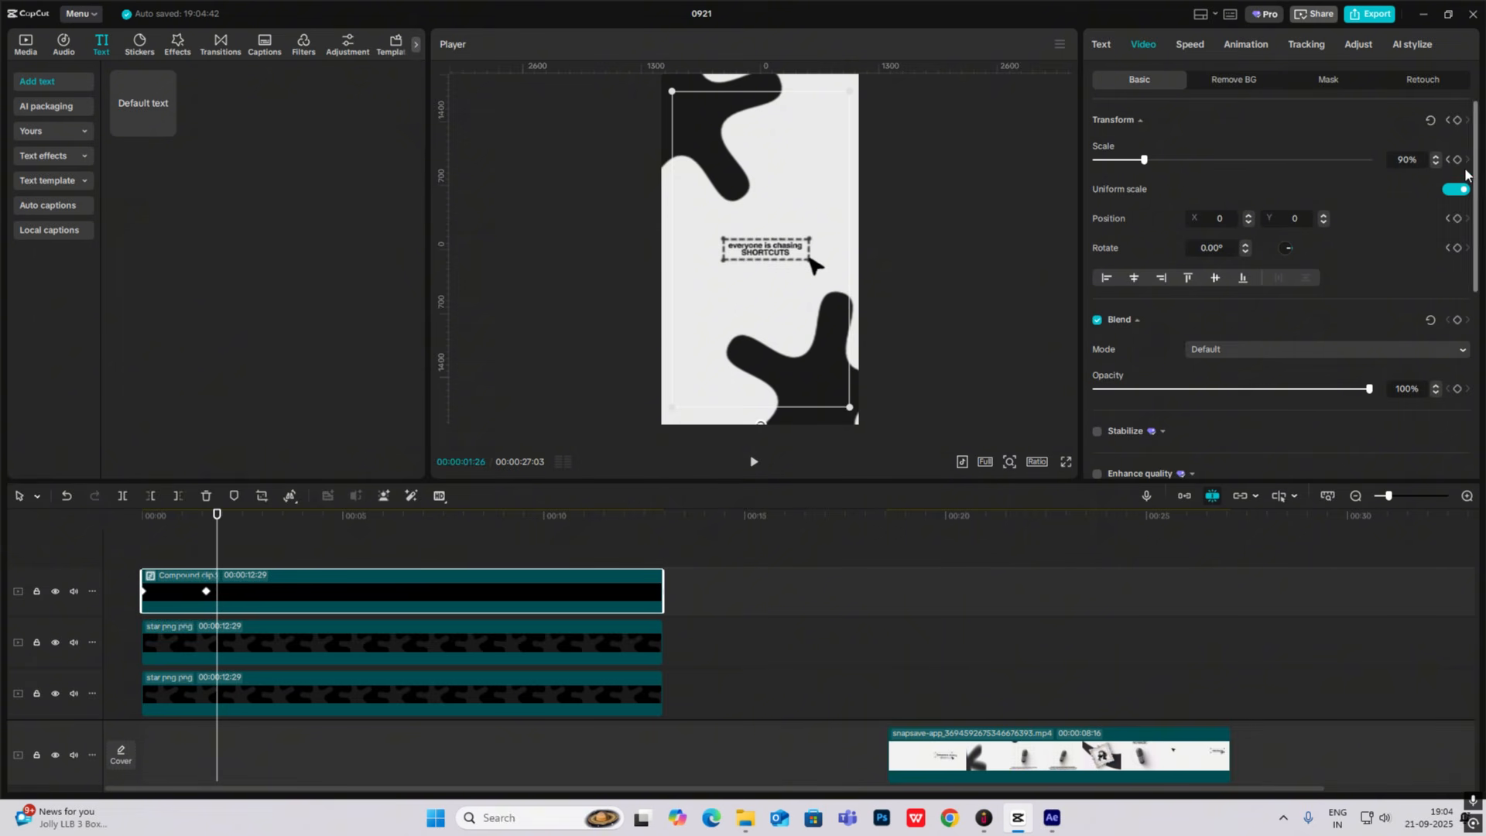
{"action": "left_click", "coordinate": [1458, 122]}
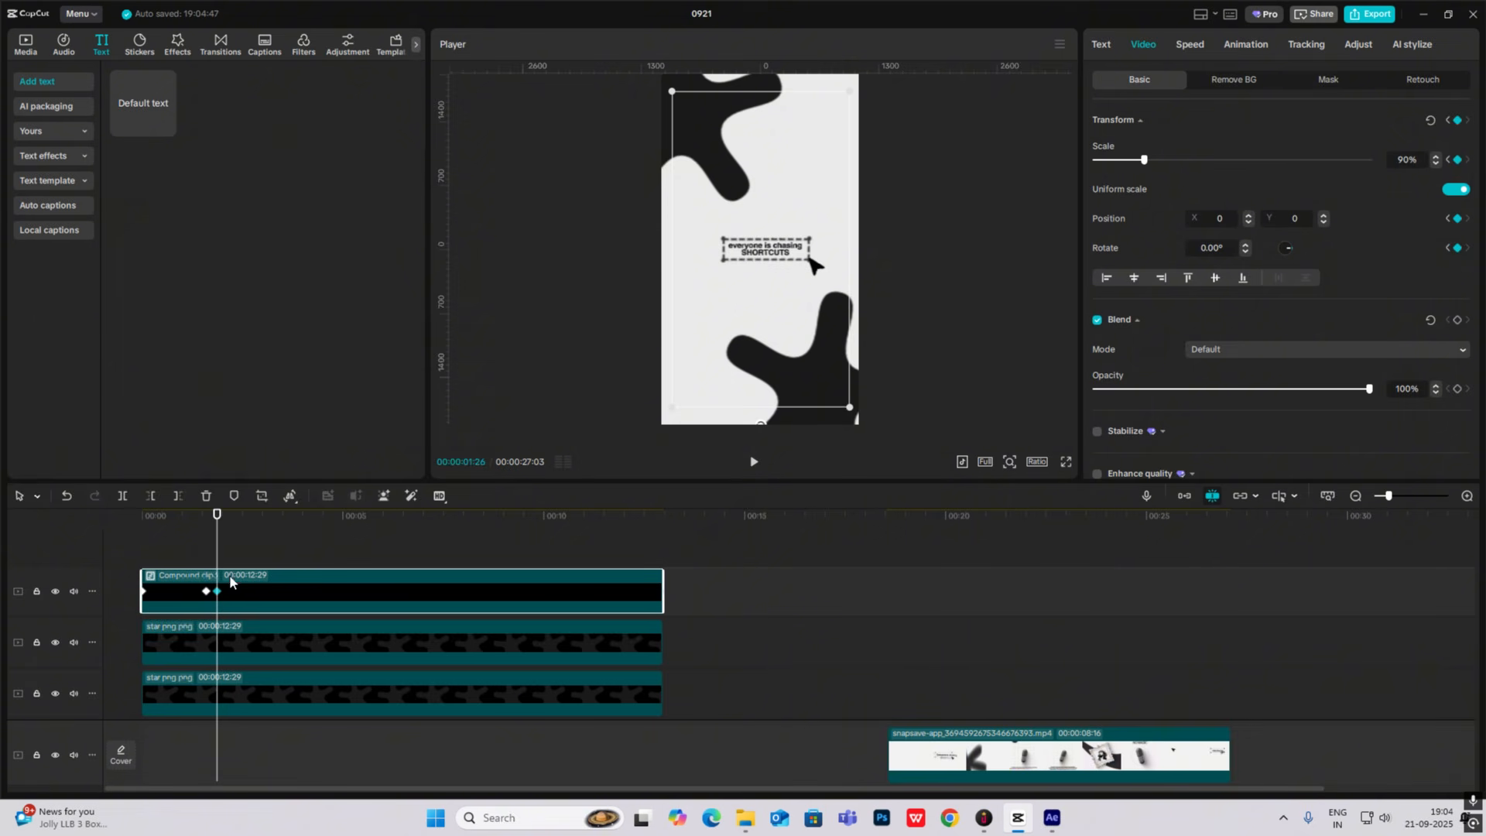
{"action": "left_click_drag", "start_coordinate": [219, 566], "coordinate": [280, 571]}
{"action": "left_click_drag", "start_coordinate": [792, 256], "coordinate": [796, 31]}
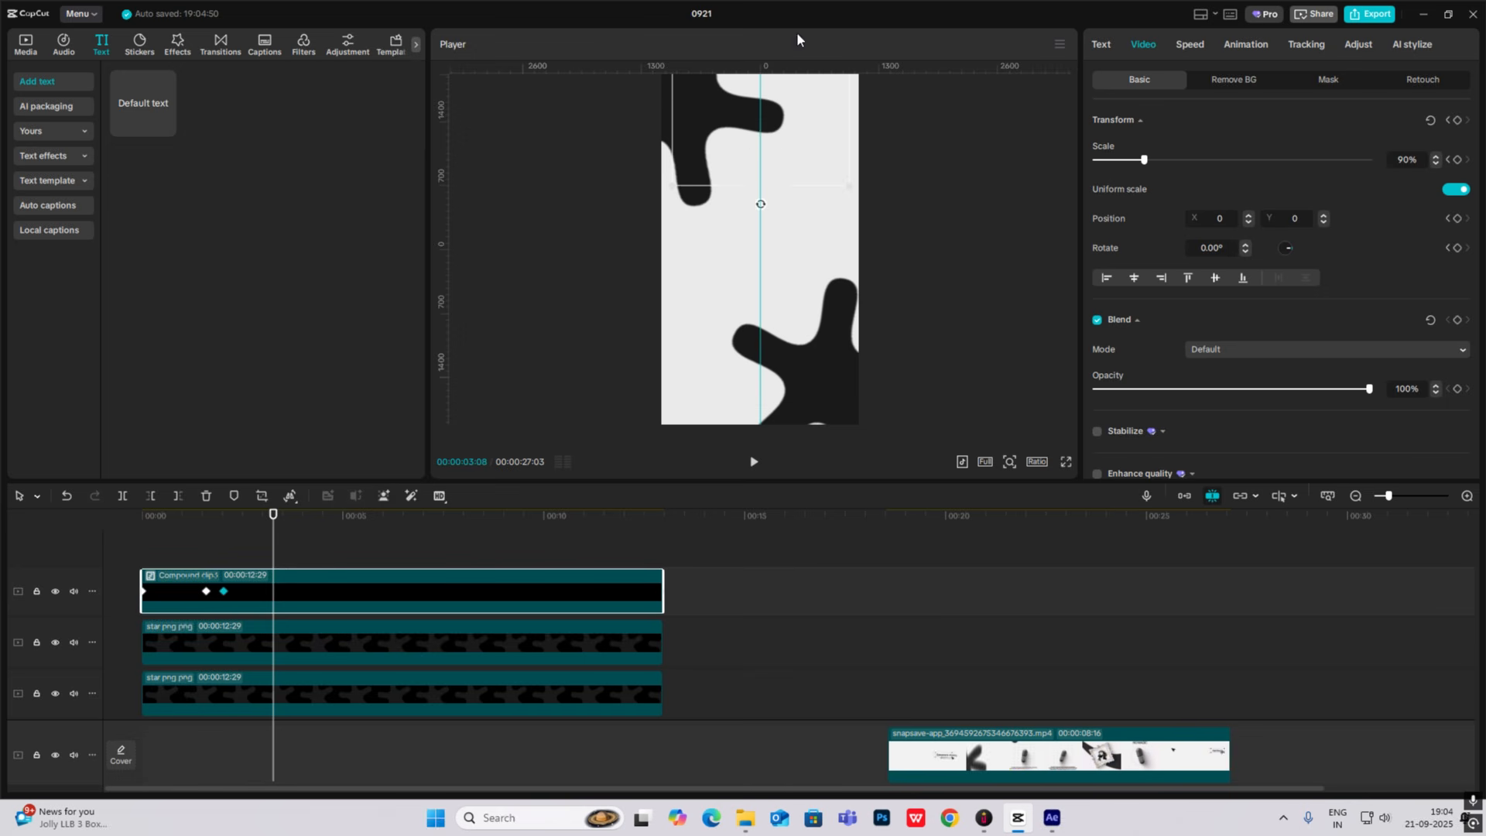
Apply a preset easing-out curve to the compound clip's upward Y position movement.
{"action": "key", "text": "alt+k"}
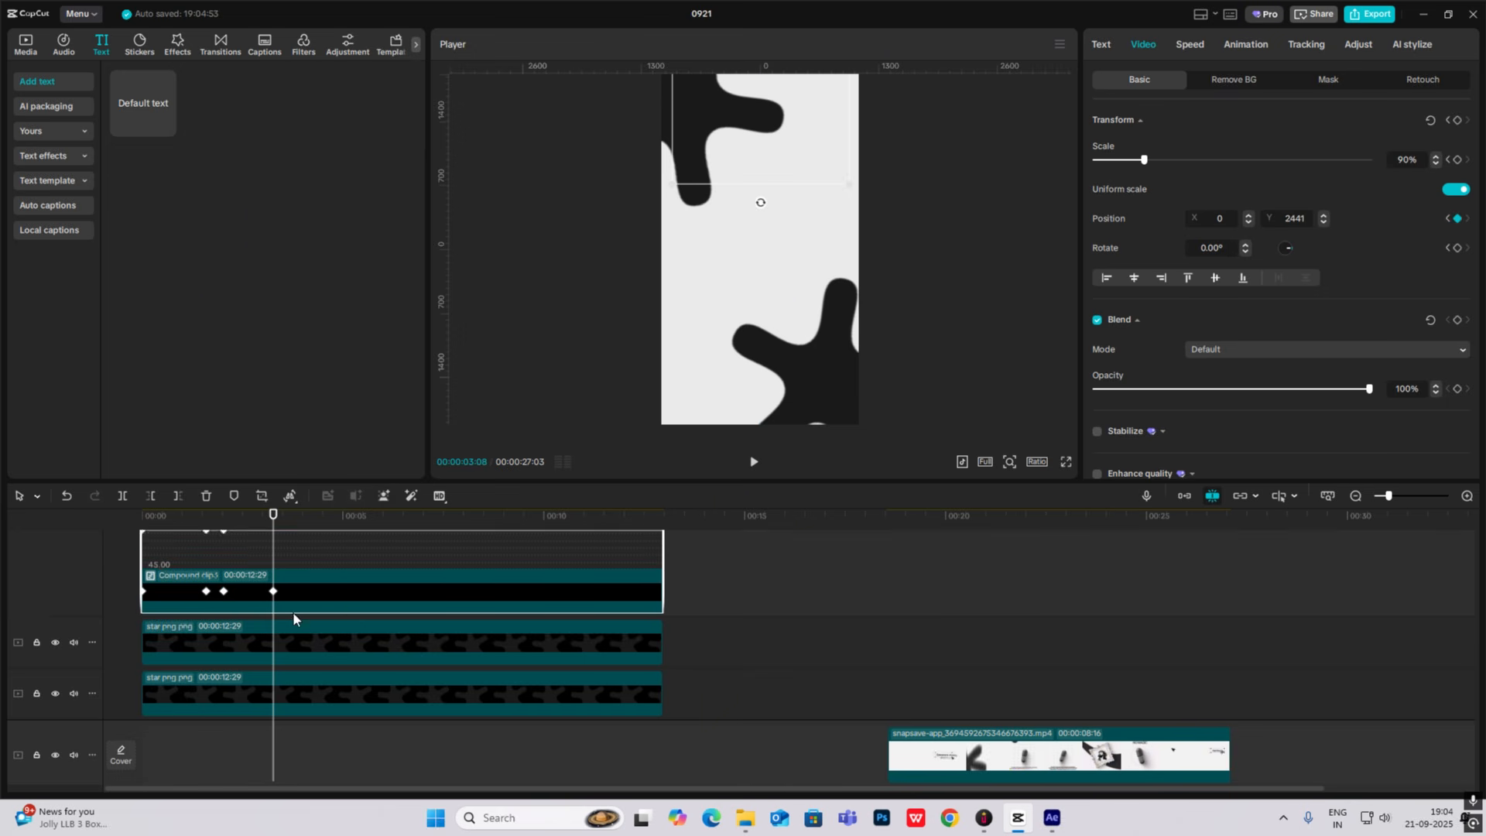
{"action": "scroll", "coordinate": [274, 615], "scroll_direction": "up", "scroll_amount": 3}
{"action": "left_click", "coordinate": [246, 587]}
{"action": "left_click", "coordinate": [569, 537]}
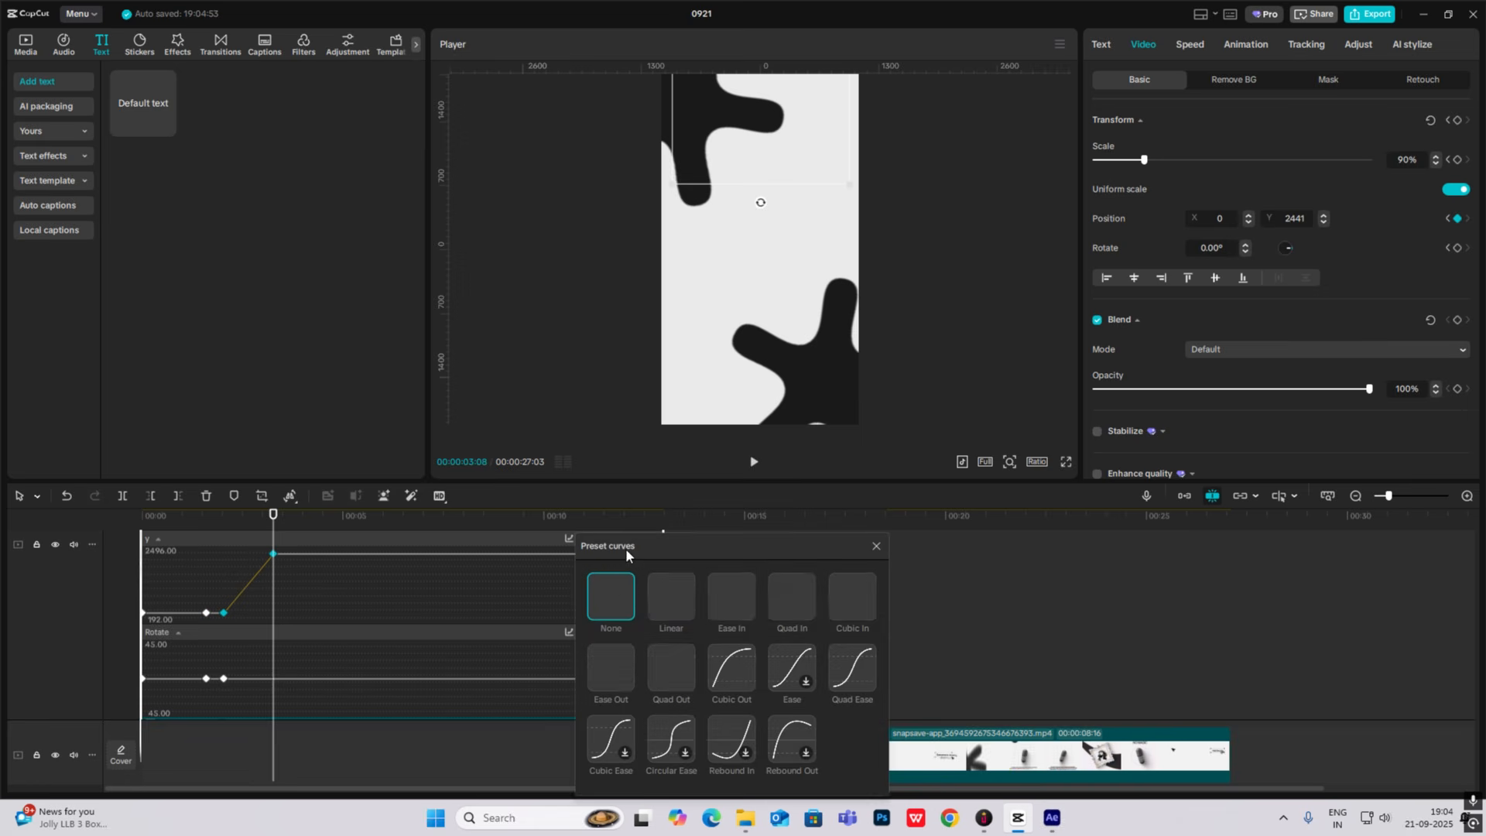
{"action": "left_click", "coordinate": [809, 602]}
{"action": "scroll", "coordinate": [275, 587], "scroll_direction": "up", "scroll_amount": 5}
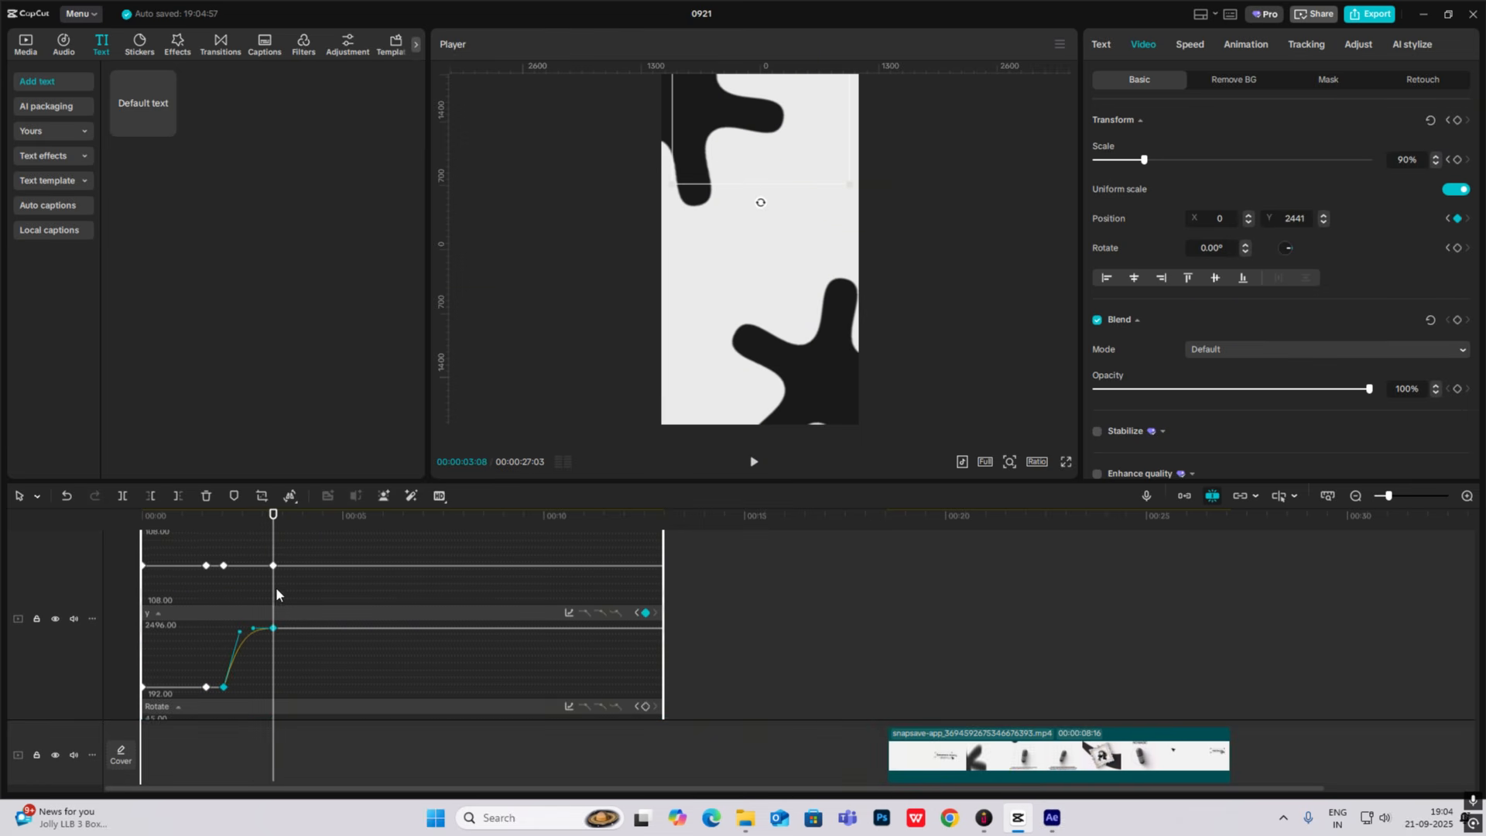
Remove the scale and position keyframes at the start and end of both star clips, keeping only their rotation keyframes.
{"action": "key", "text": "alt+k"}
{"action": "scroll", "coordinate": [276, 581], "scroll_direction": "down", "scroll_amount": 1}
{"action": "scroll", "coordinate": [276, 578], "scroll_direction": "up", "scroll_amount": 1}
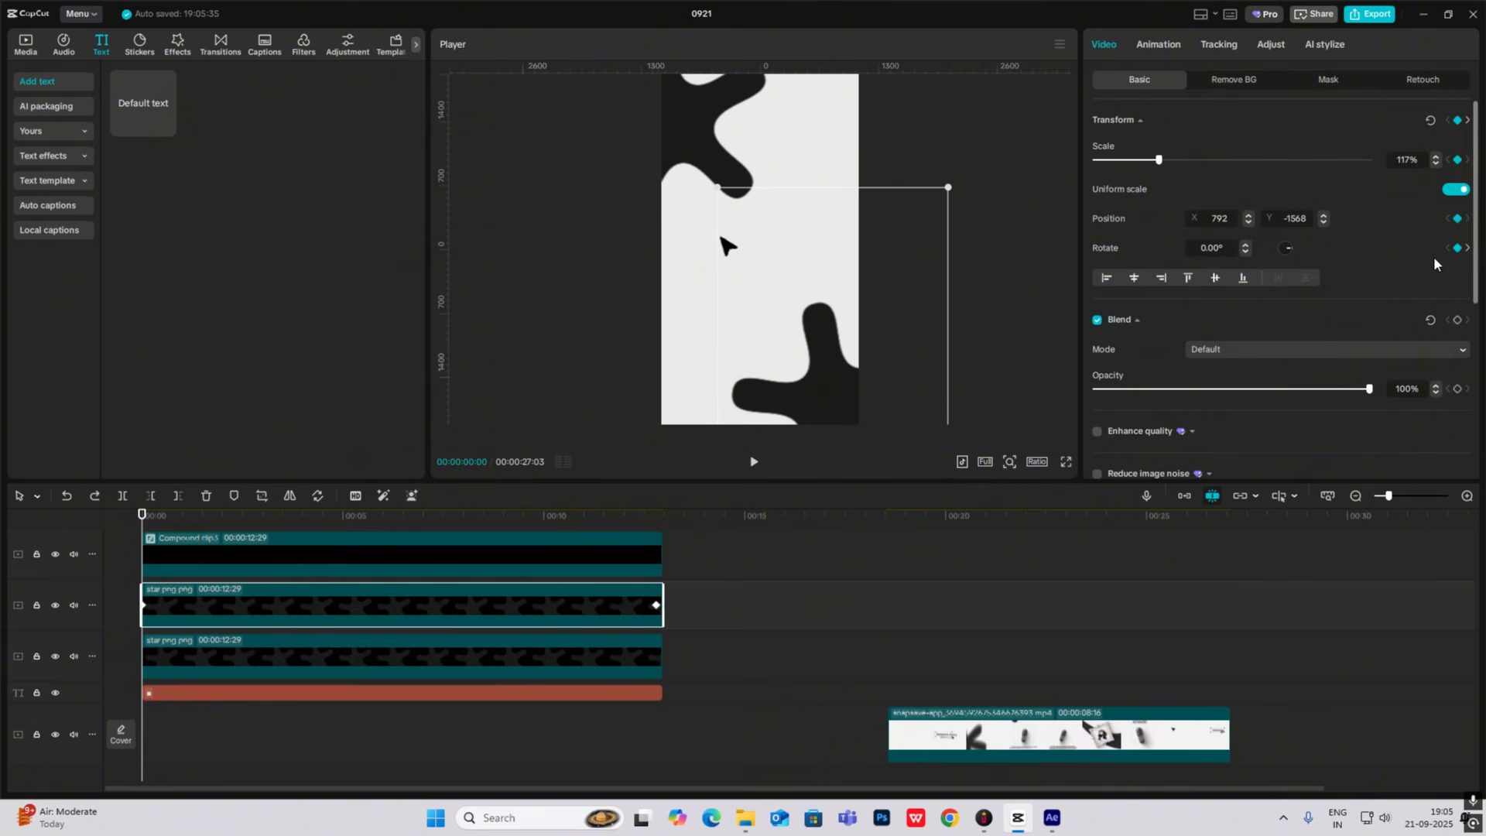
{"action": "left_click", "coordinate": [1457, 219]}
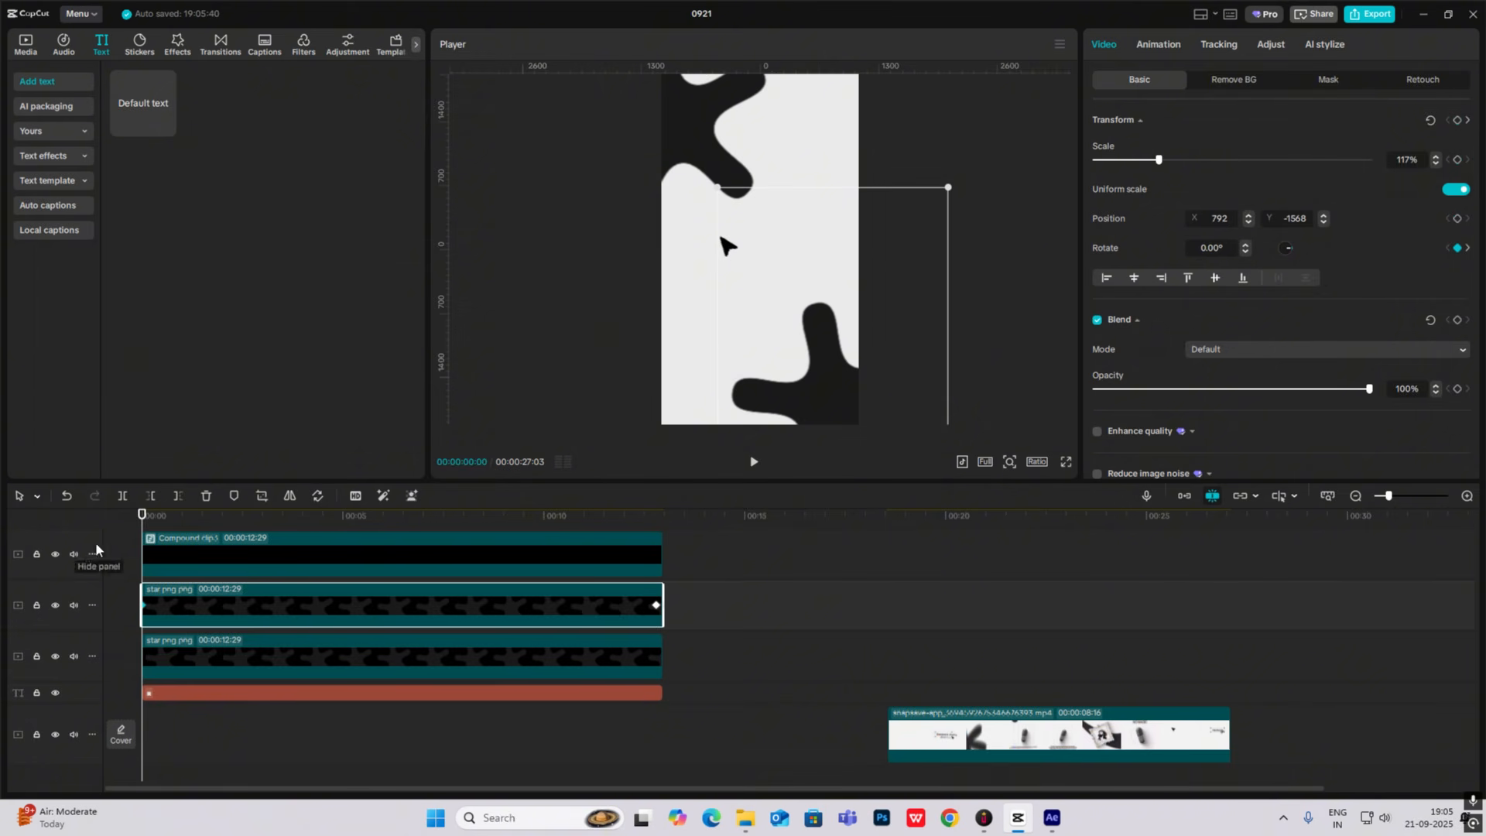
{"action": "left_click_drag", "start_coordinate": [140, 525], "coordinate": [656, 534]}
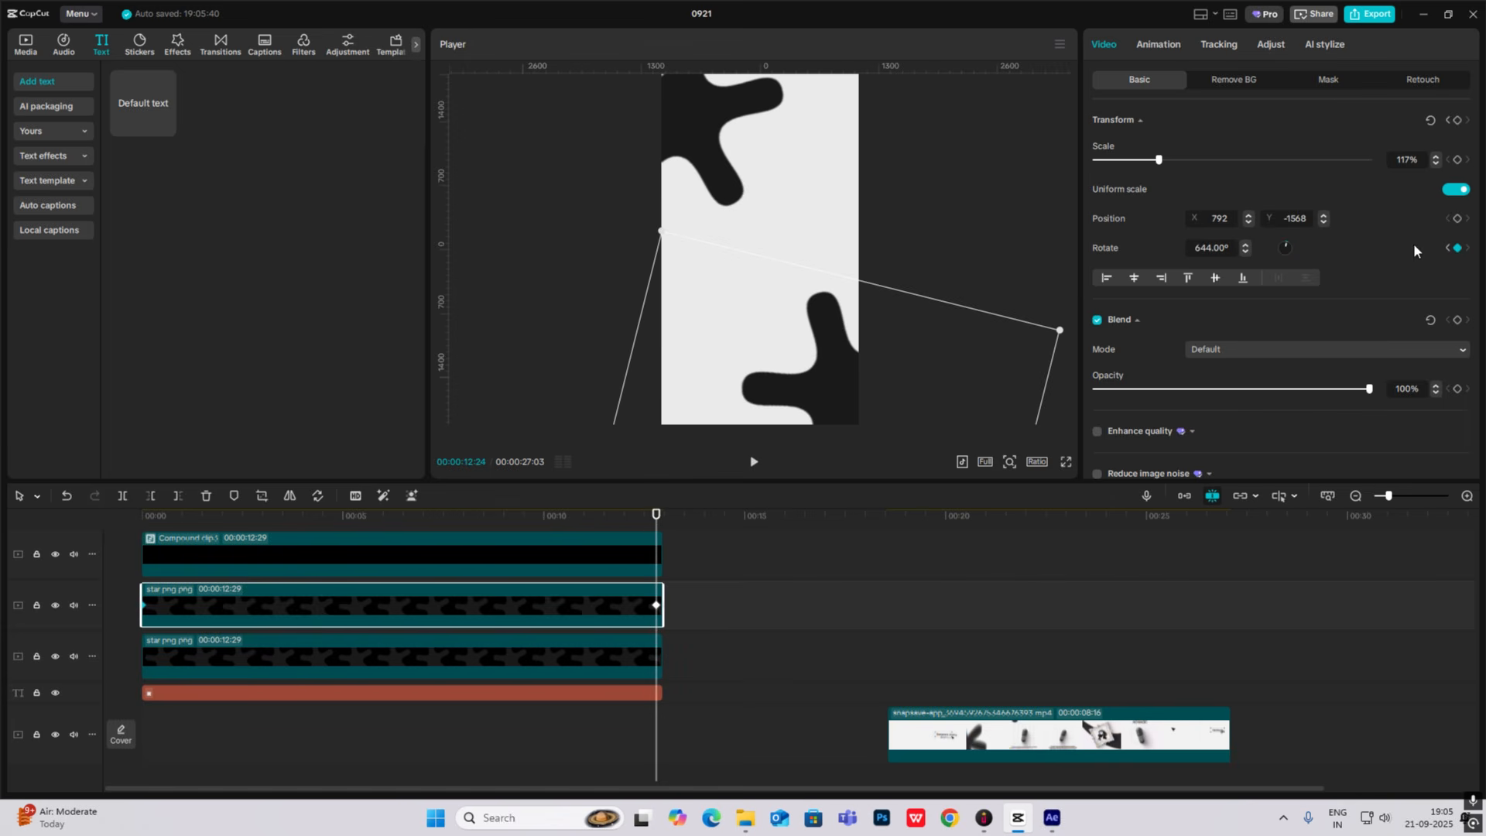
{"action": "left_click", "coordinate": [644, 675]}
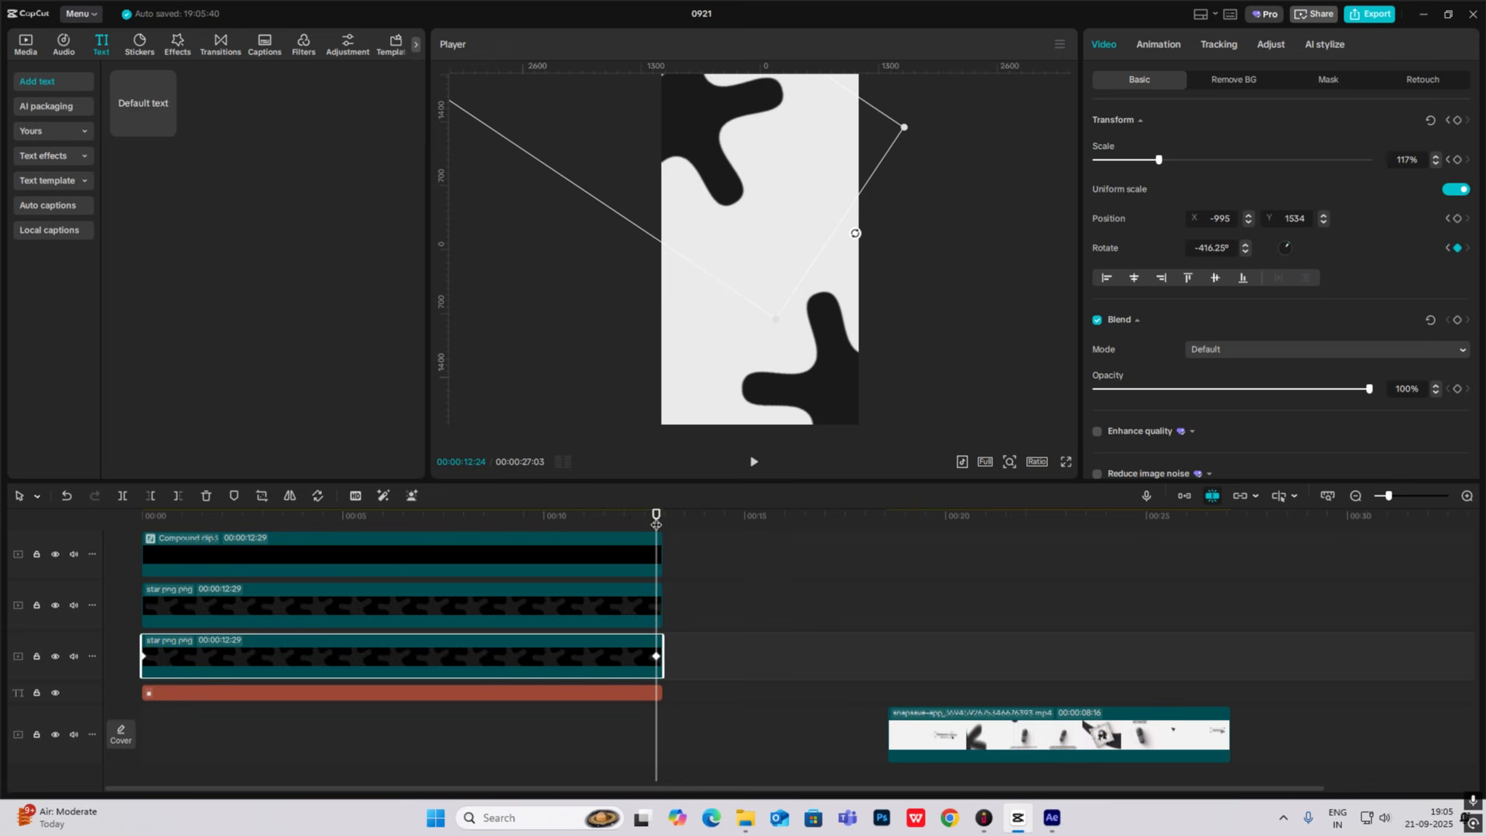
{"action": "left_click_drag", "start_coordinate": [656, 524], "coordinate": [91, 569]}
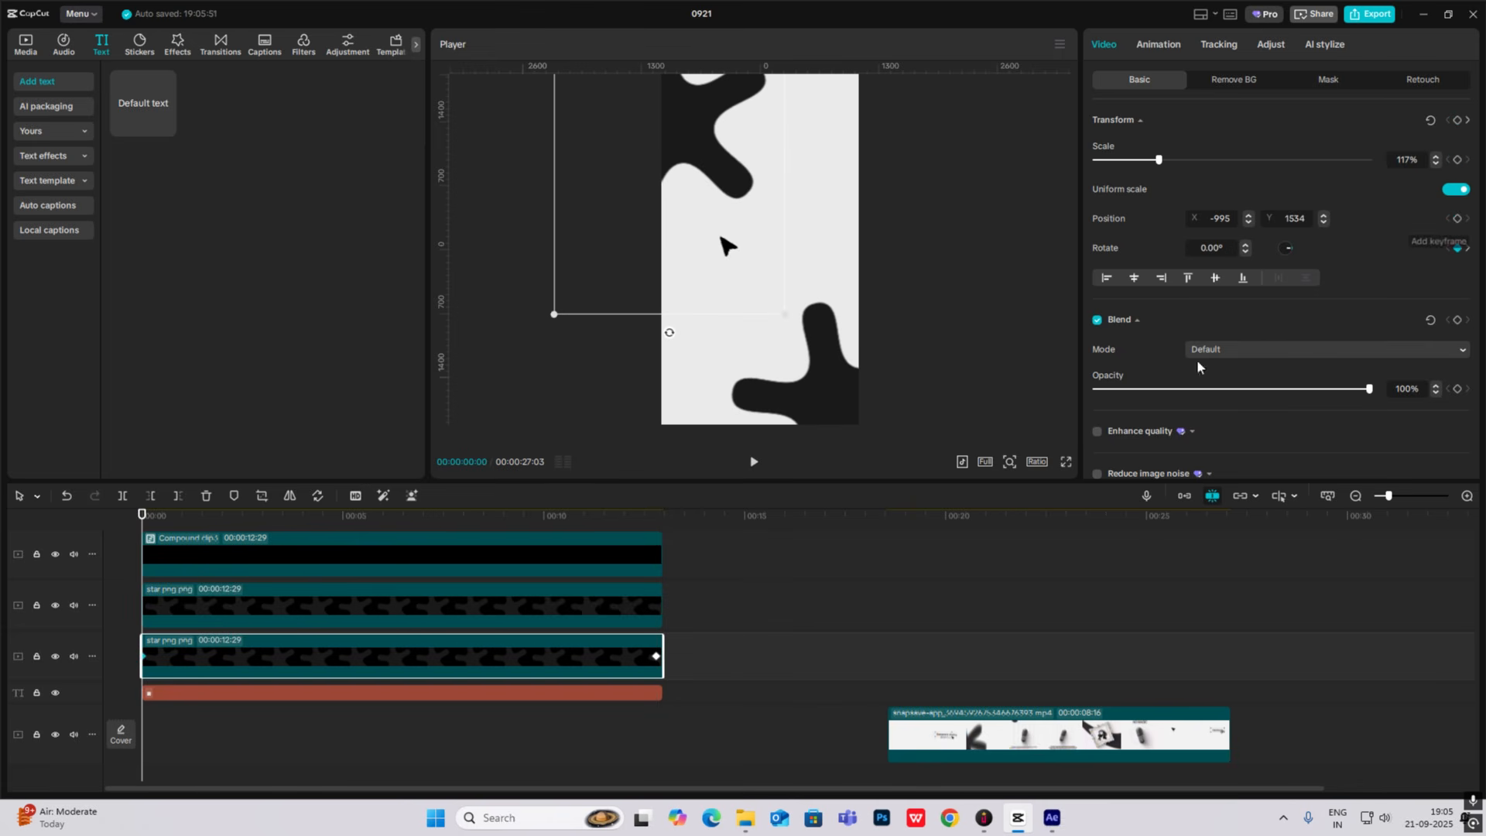
{"action": "left_click_drag", "start_coordinate": [143, 516], "coordinate": [9, 521]}
Add a position keyframe to both star clips at 00:00:02:01, matching the compound clip's exit keyframe.
{"action": "left_click", "coordinate": [178, 603]}
{"action": "left_click_drag", "start_coordinate": [143, 514], "coordinate": [224, 554]}
{"action": "left_click", "coordinate": [262, 565]}
{"action": "scroll", "coordinate": [264, 553], "scroll_direction": "up", "scroll_amount": 2}
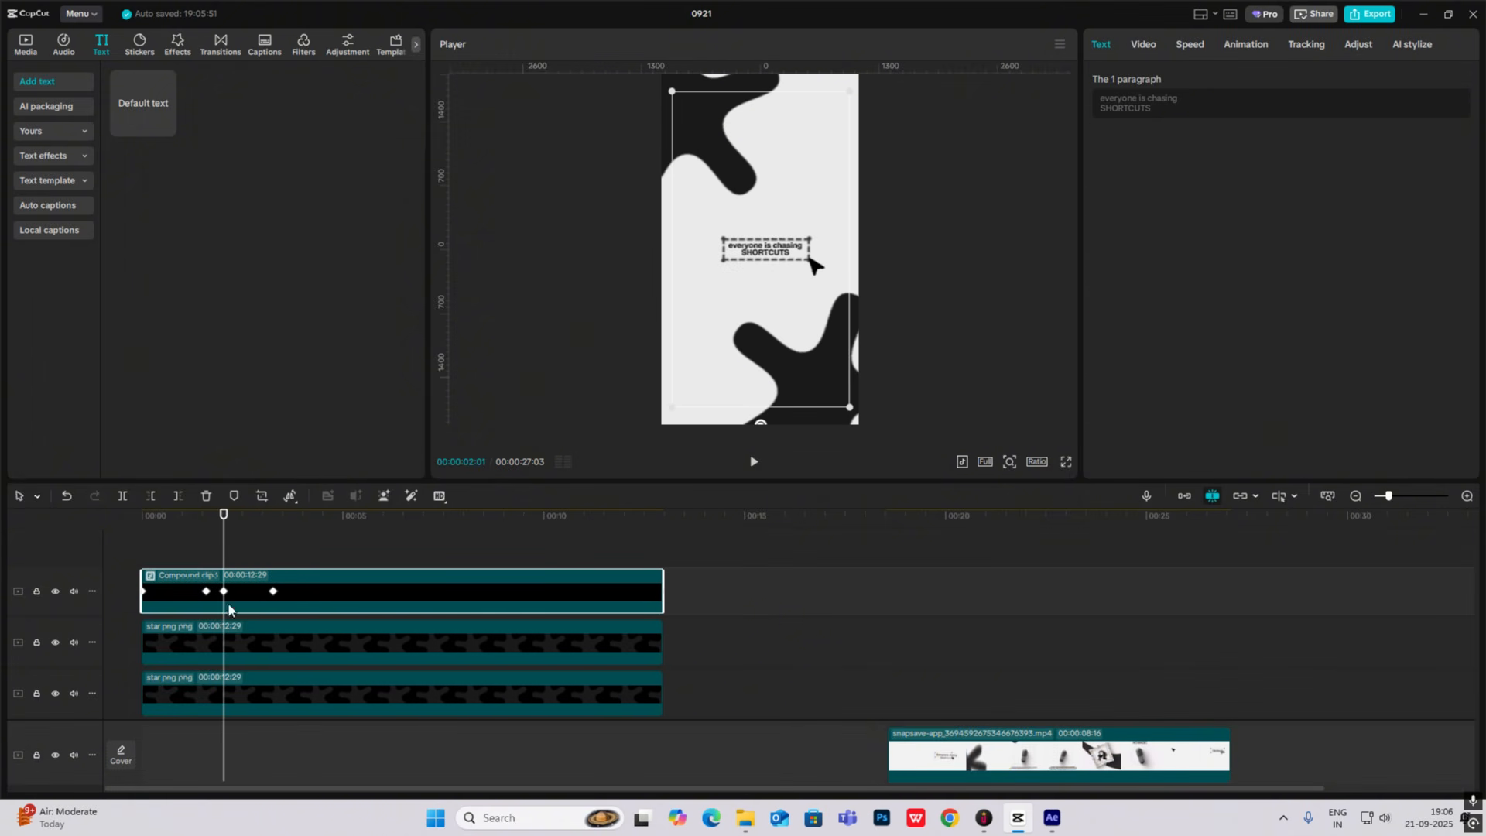
{"action": "left_click", "coordinate": [247, 643]}
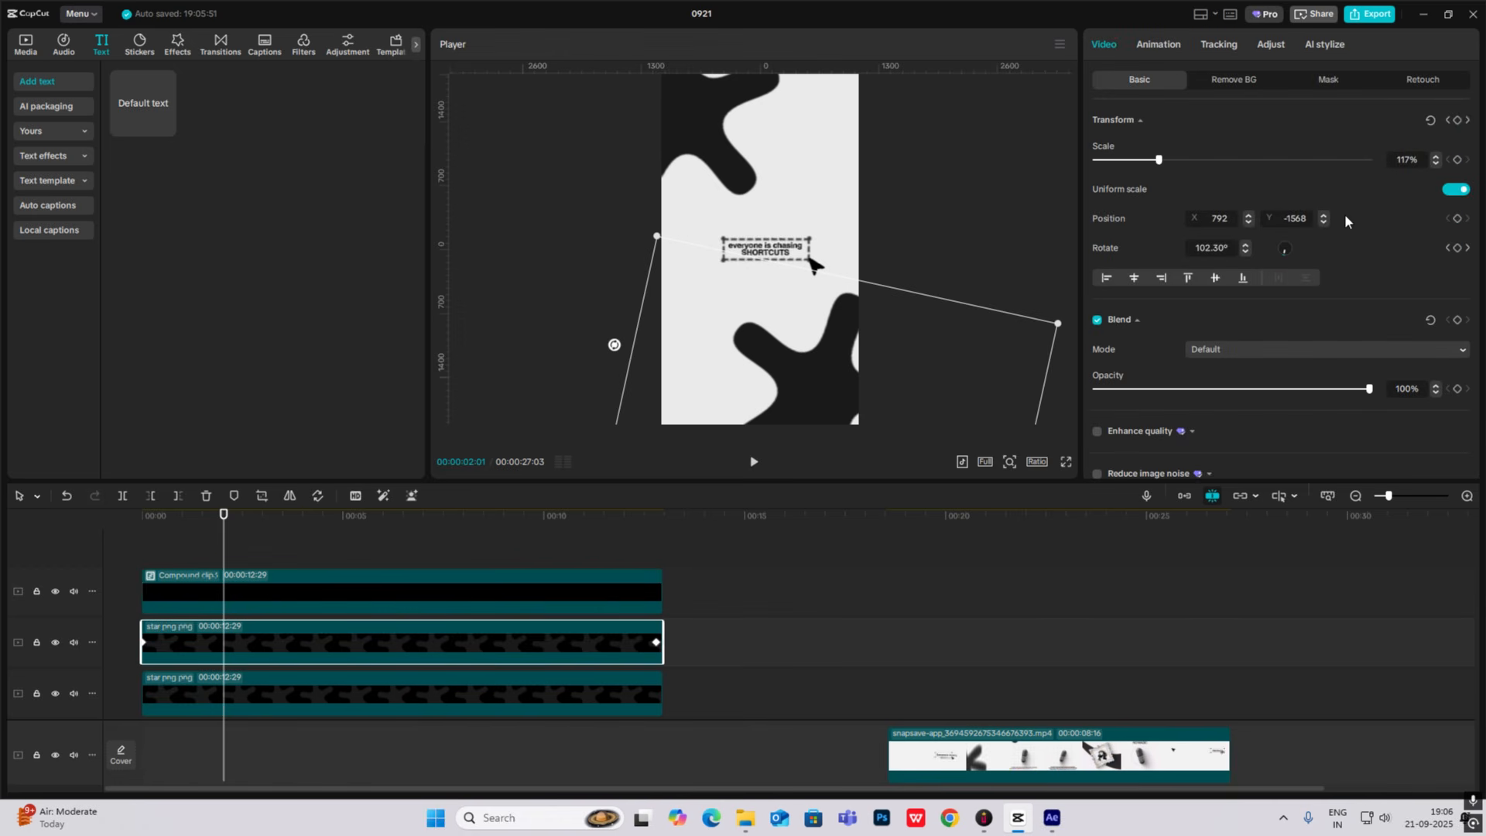
{"action": "left_click", "coordinate": [1458, 220]}
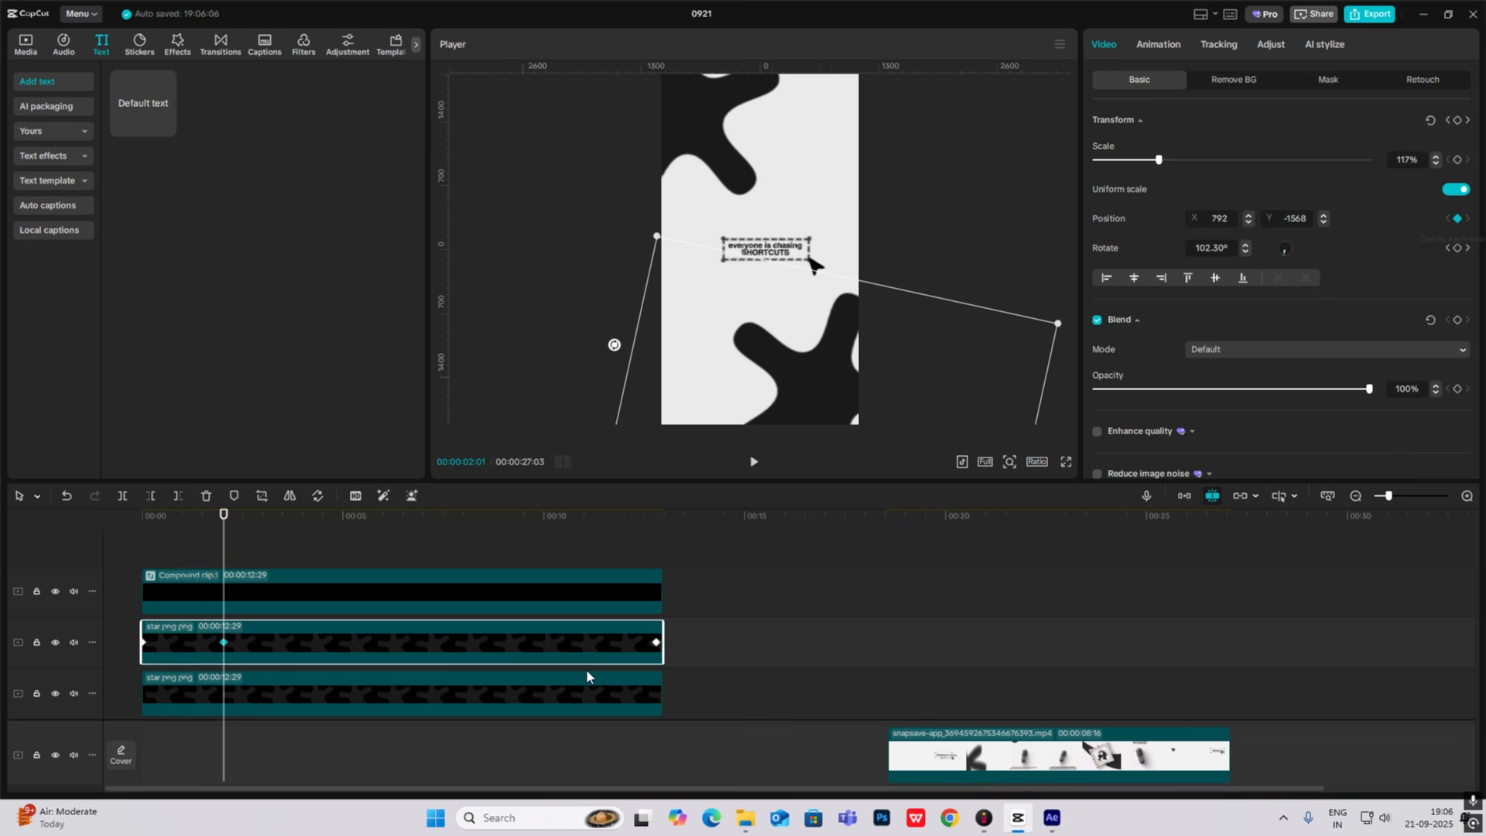
{"action": "left_click", "coordinate": [243, 696]}
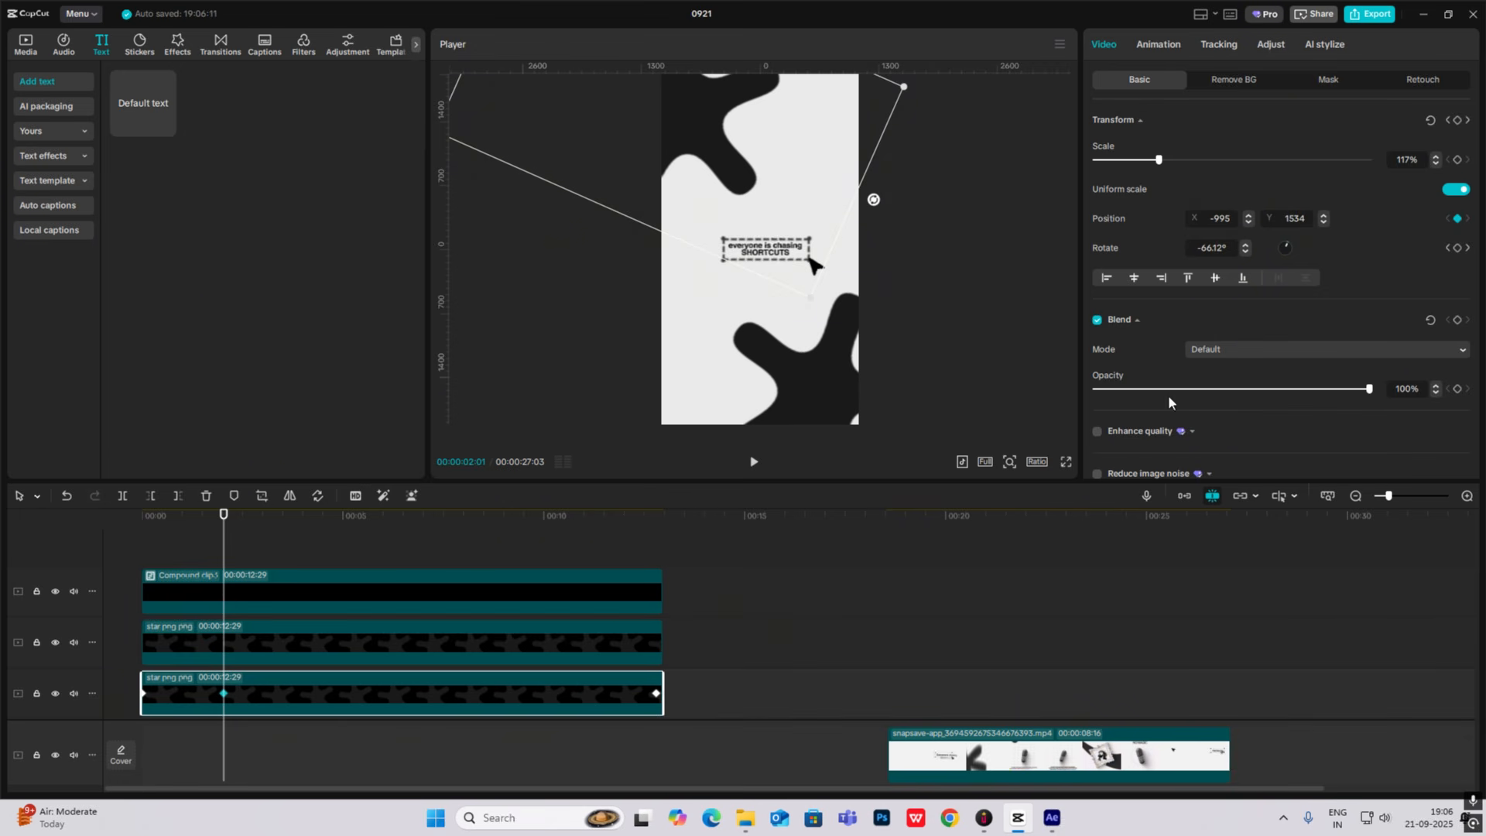
Keyframe both stars' positions at 00:00:03:08 and move them straight up together to Y 1466 and Y 4569.
{"action": "left_click", "coordinate": [237, 586]}
{"action": "left_click_drag", "start_coordinate": [224, 556], "coordinate": [271, 561]}
{"action": "left_click", "coordinate": [279, 635]}
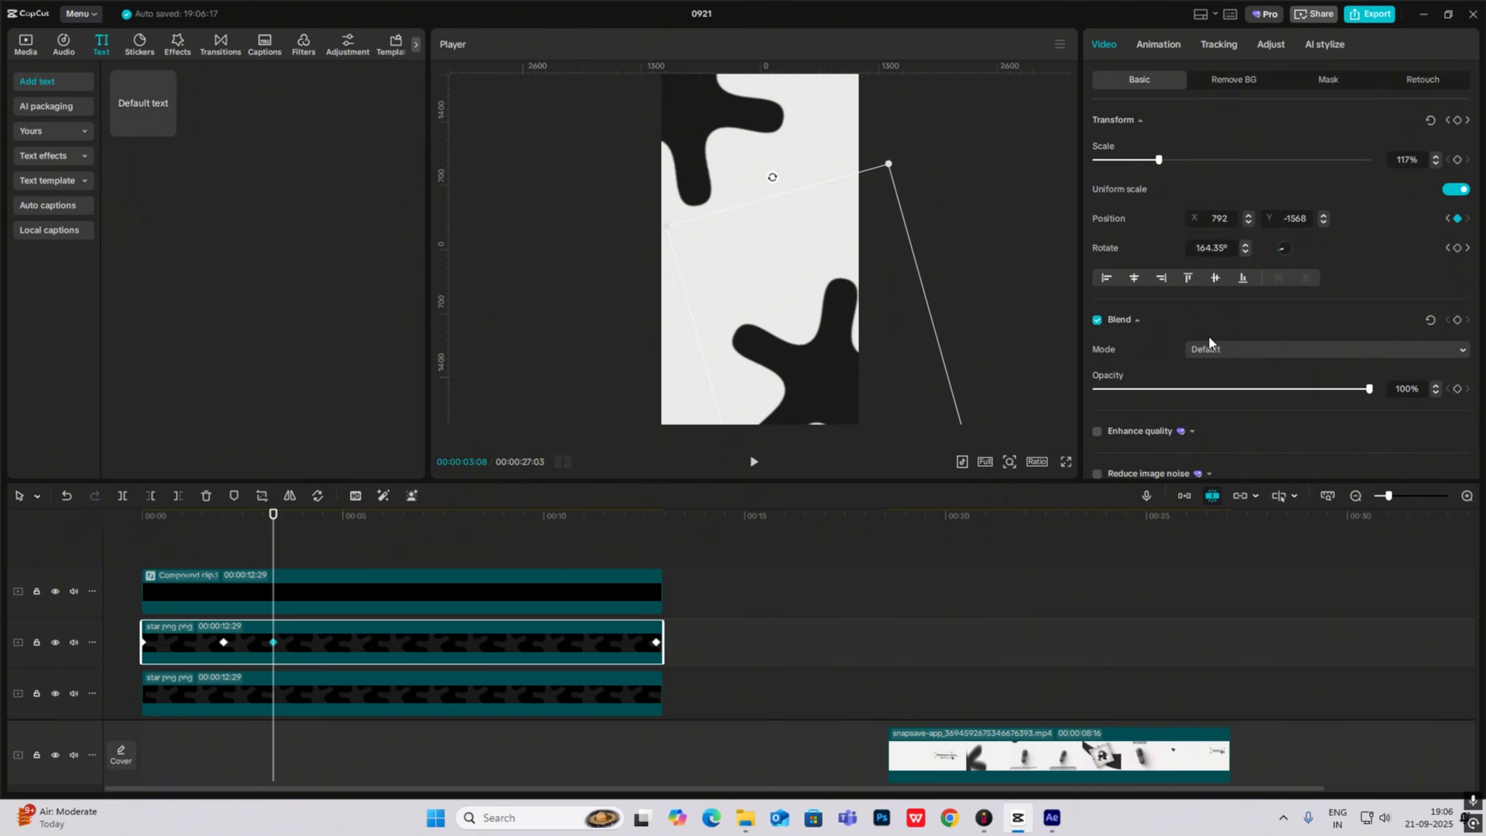
{"action": "left_click", "coordinate": [300, 688]}
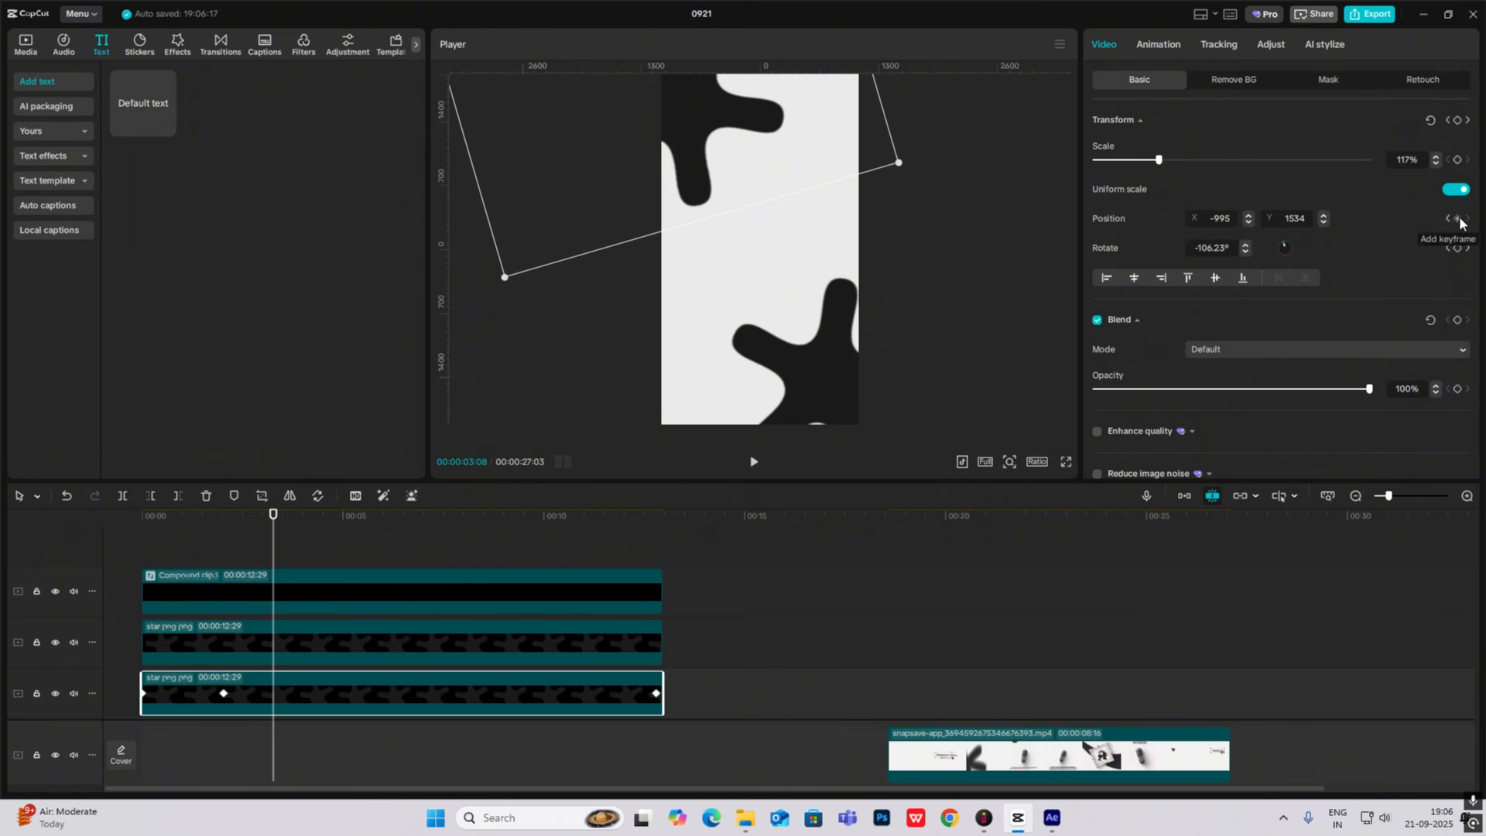
{"action": "left_click", "coordinate": [305, 646], "text": "ctrl"}
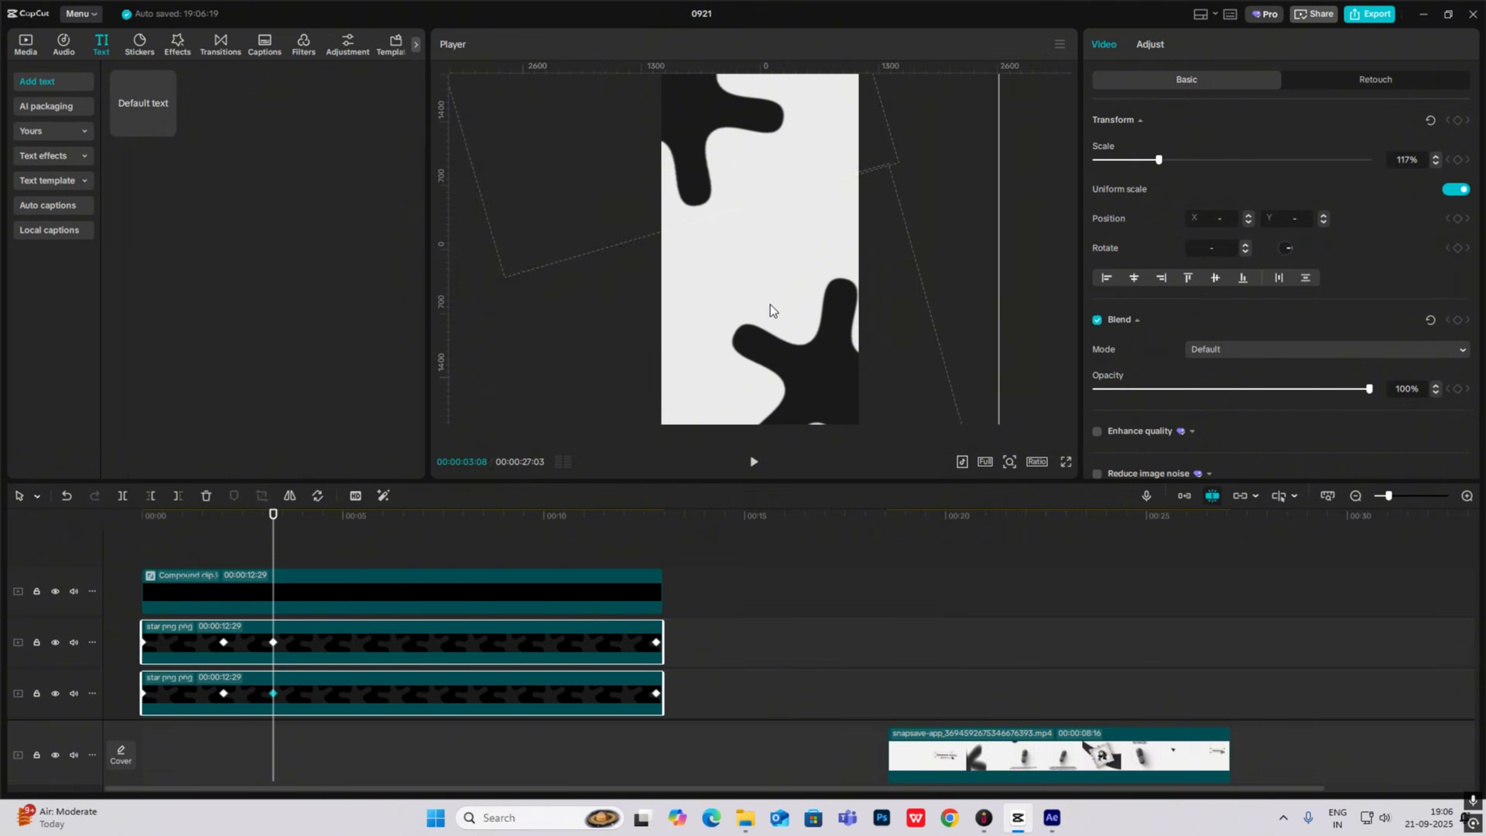
{"action": "left_click_drag", "start_coordinate": [770, 304], "coordinate": [778, 27]}
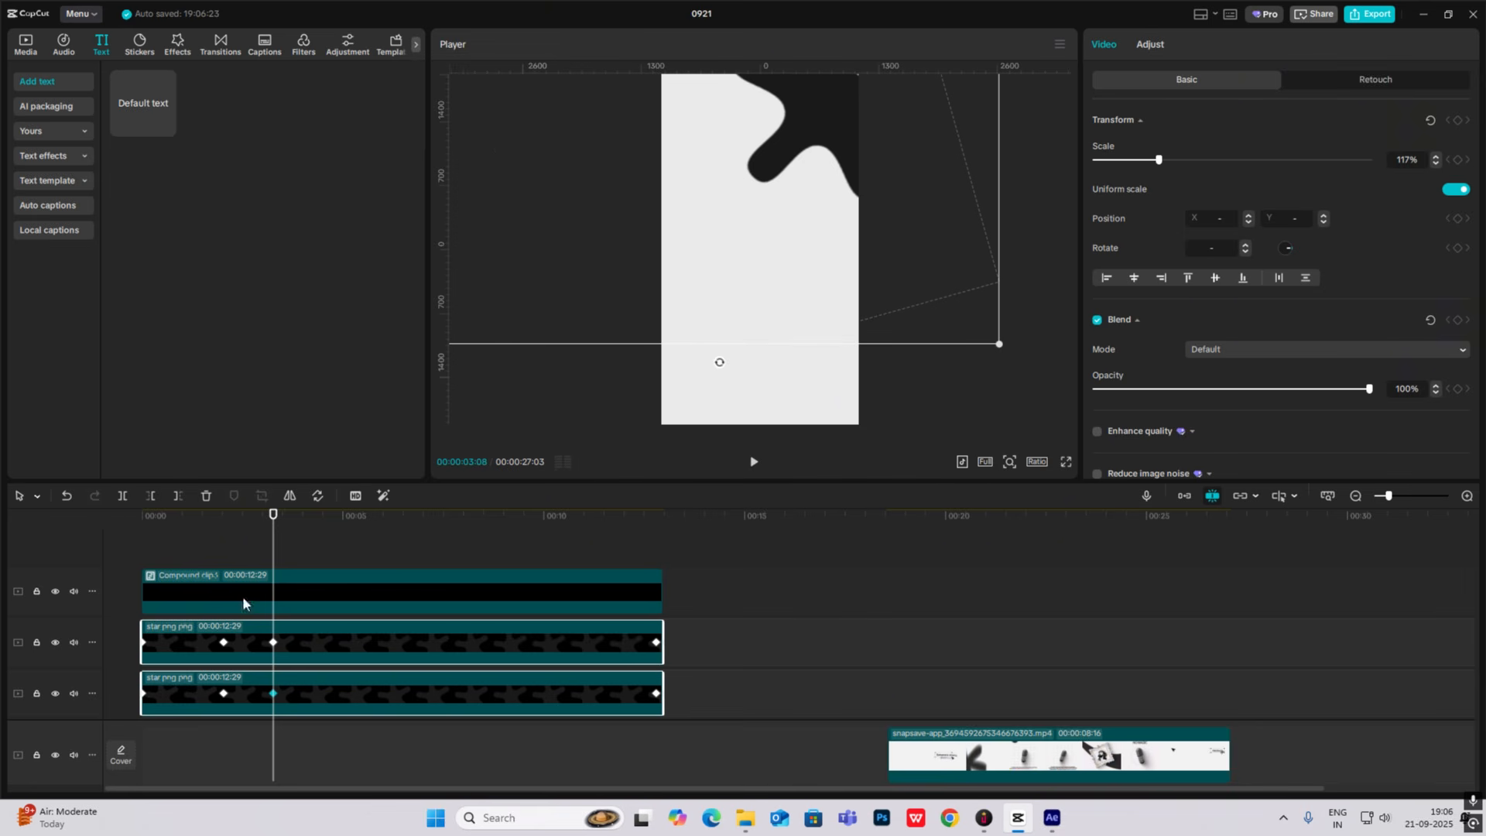
Apply a preset easing-out curve to the upward Y movement of the star with X position 792.
{"action": "left_click_drag", "start_coordinate": [226, 536], "coordinate": [266, 603]}
{"action": "left_click", "coordinate": [304, 656]}
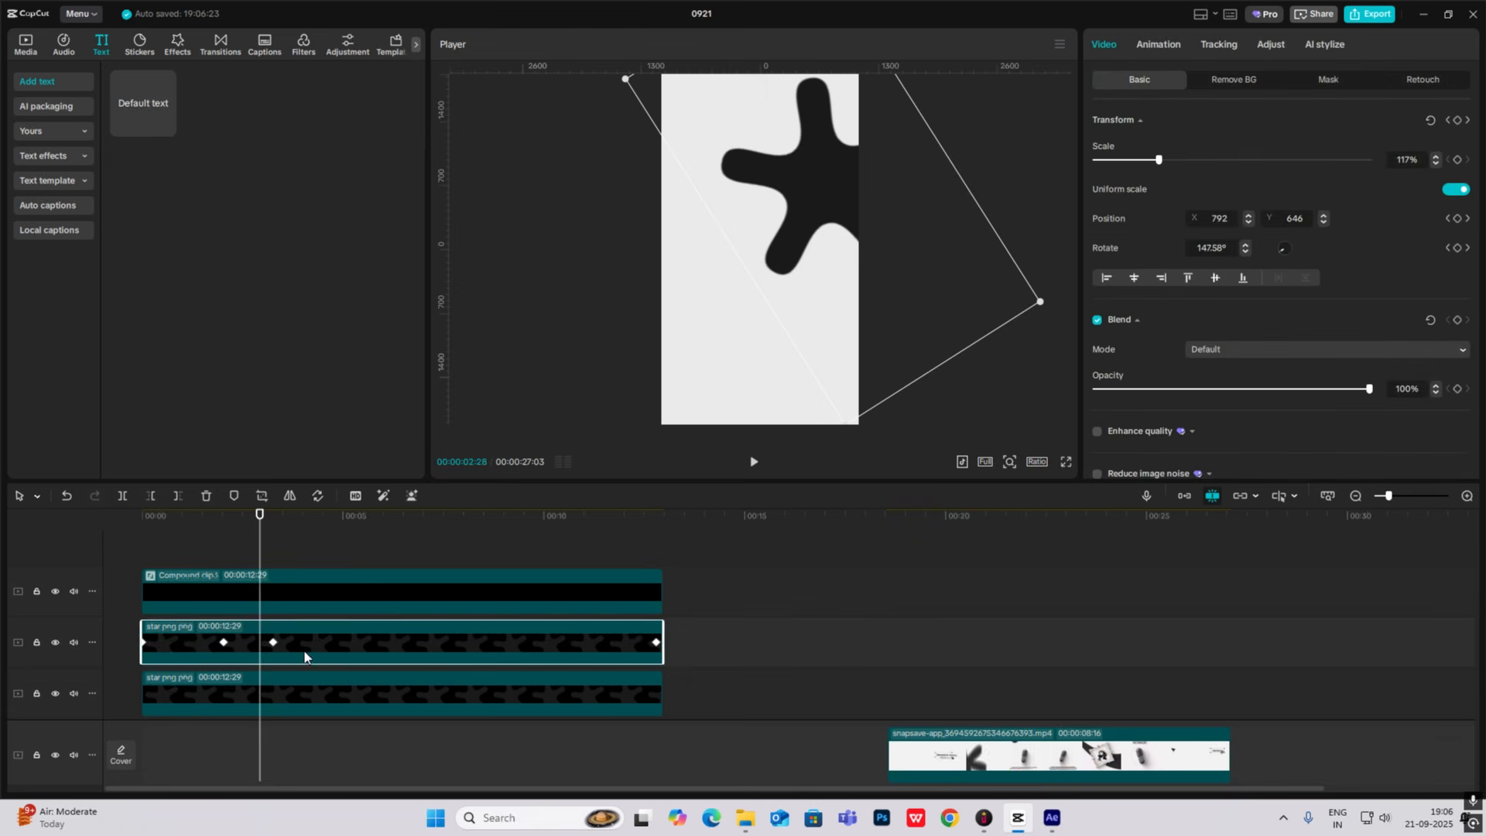
{"action": "double_click", "coordinate": [346, 633]}
{"action": "left_click", "coordinate": [238, 670]}
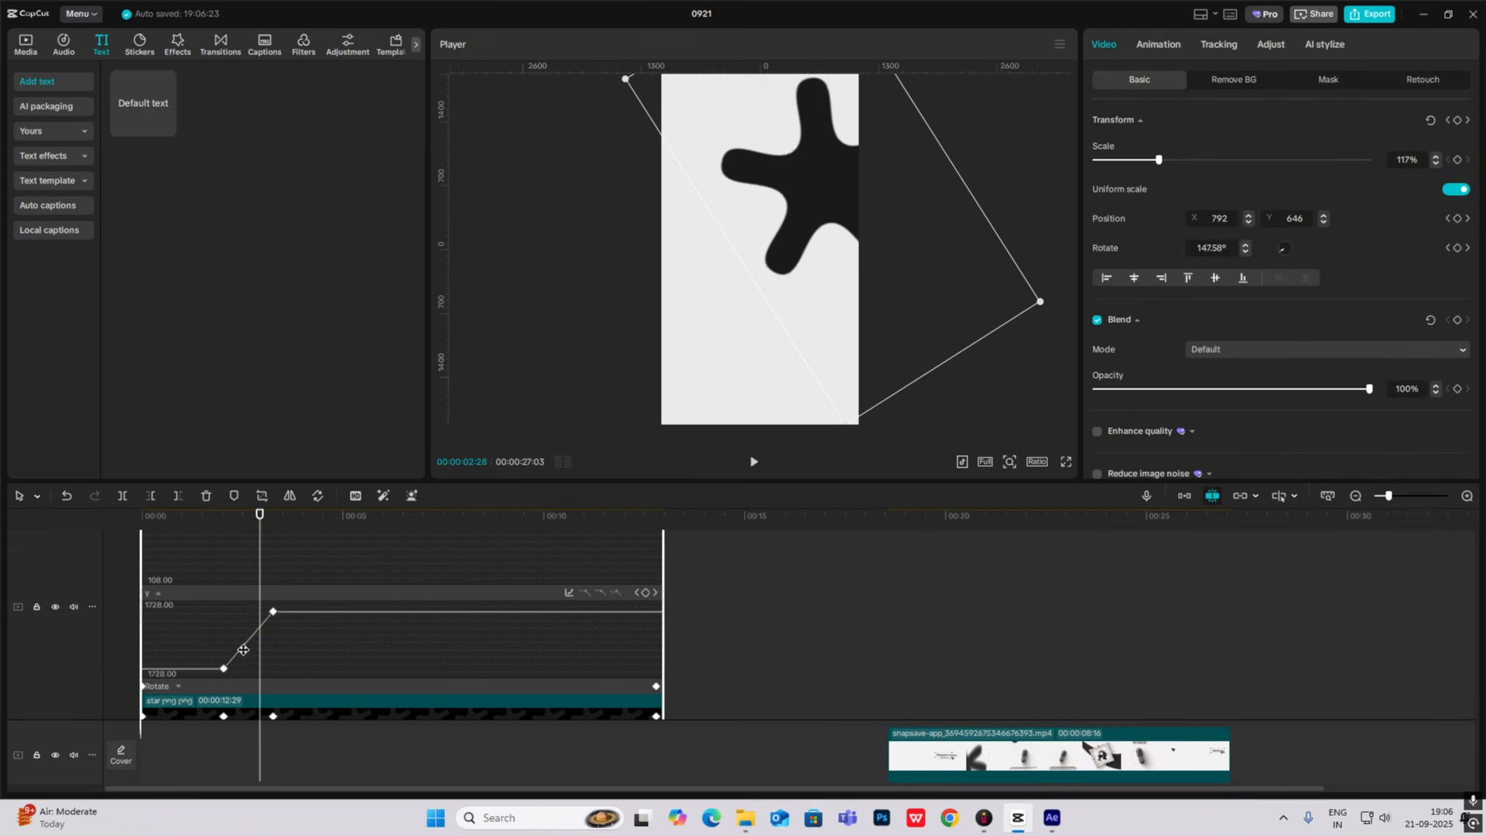
{"action": "left_click", "coordinate": [568, 592]}
{"action": "left_click", "coordinate": [856, 590]}
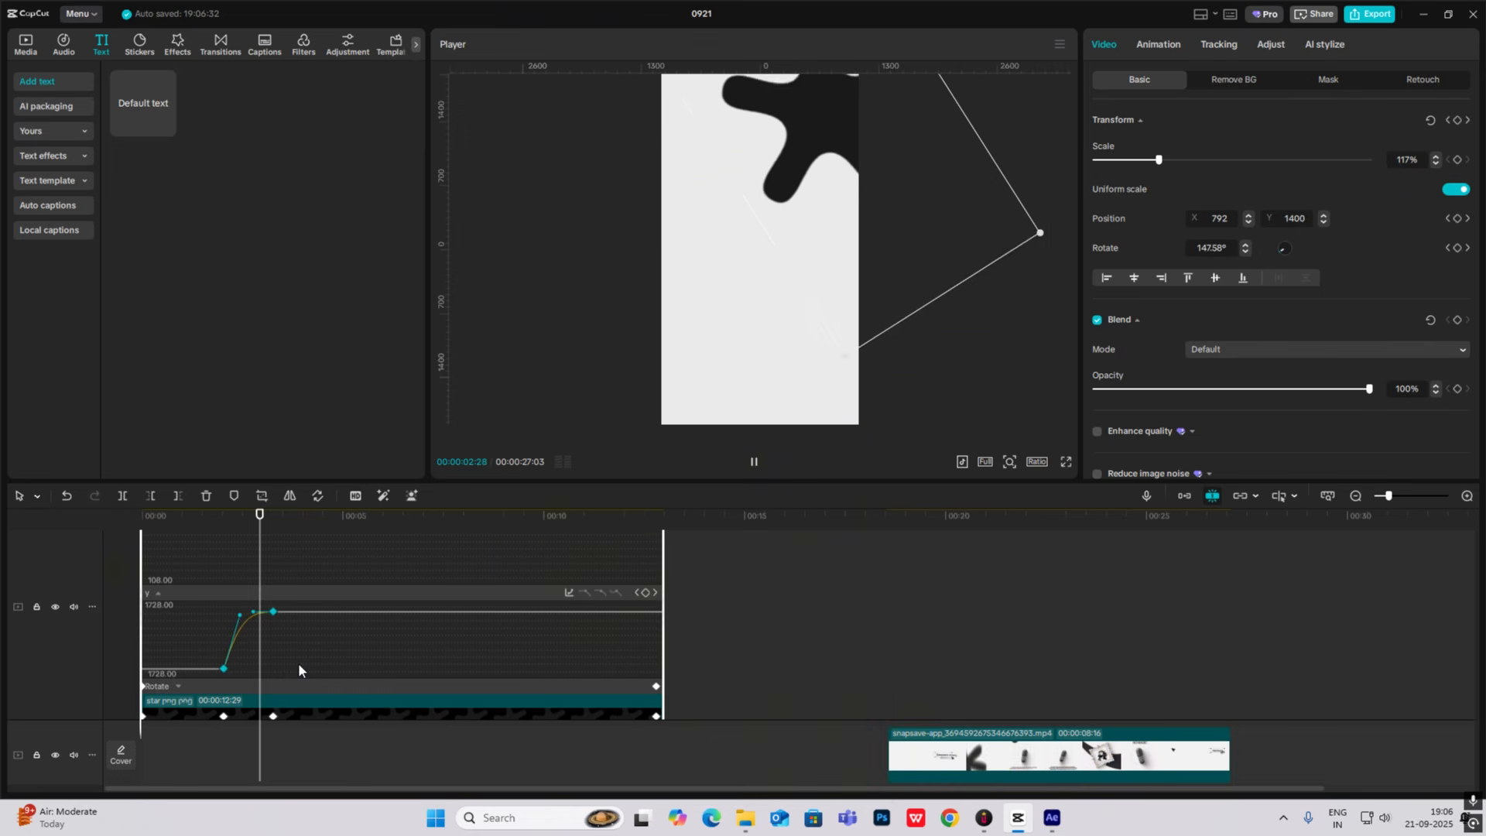
{"action": "left_click", "coordinate": [270, 668]}
{"action": "double_click", "coordinate": [258, 670]}
{"action": "scroll", "coordinate": [258, 670], "scroll_direction": "down", "scroll_amount": 3}
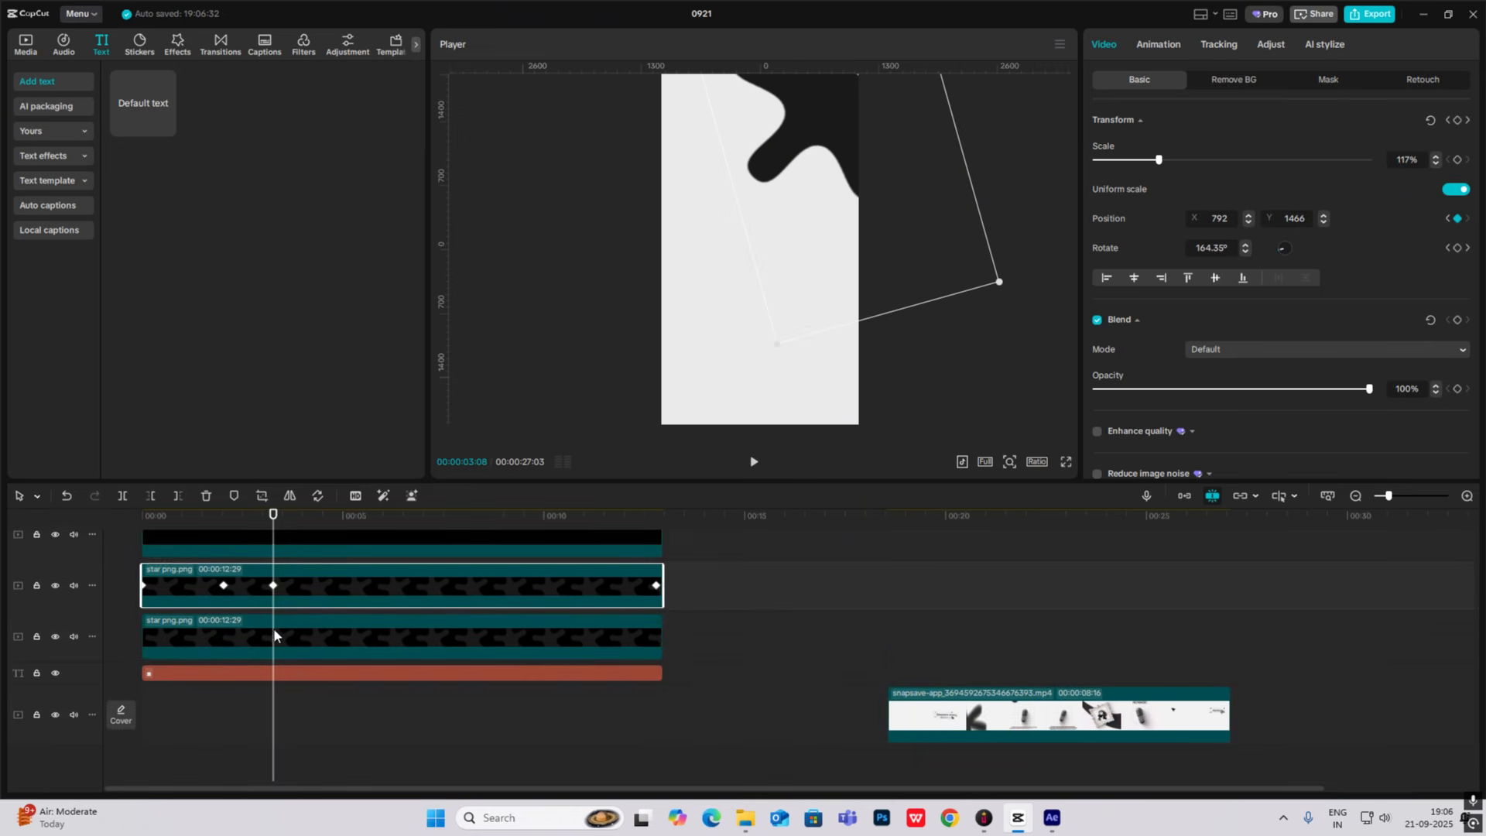
Apply the same preset easing-out curve to the other star's upward Y movement and play back the animation.
{"action": "double_click", "coordinate": [276, 633]}
{"action": "scroll", "coordinate": [270, 639], "scroll_direction": "up", "scroll_amount": 1}
{"action": "left_click", "coordinate": [248, 678]}
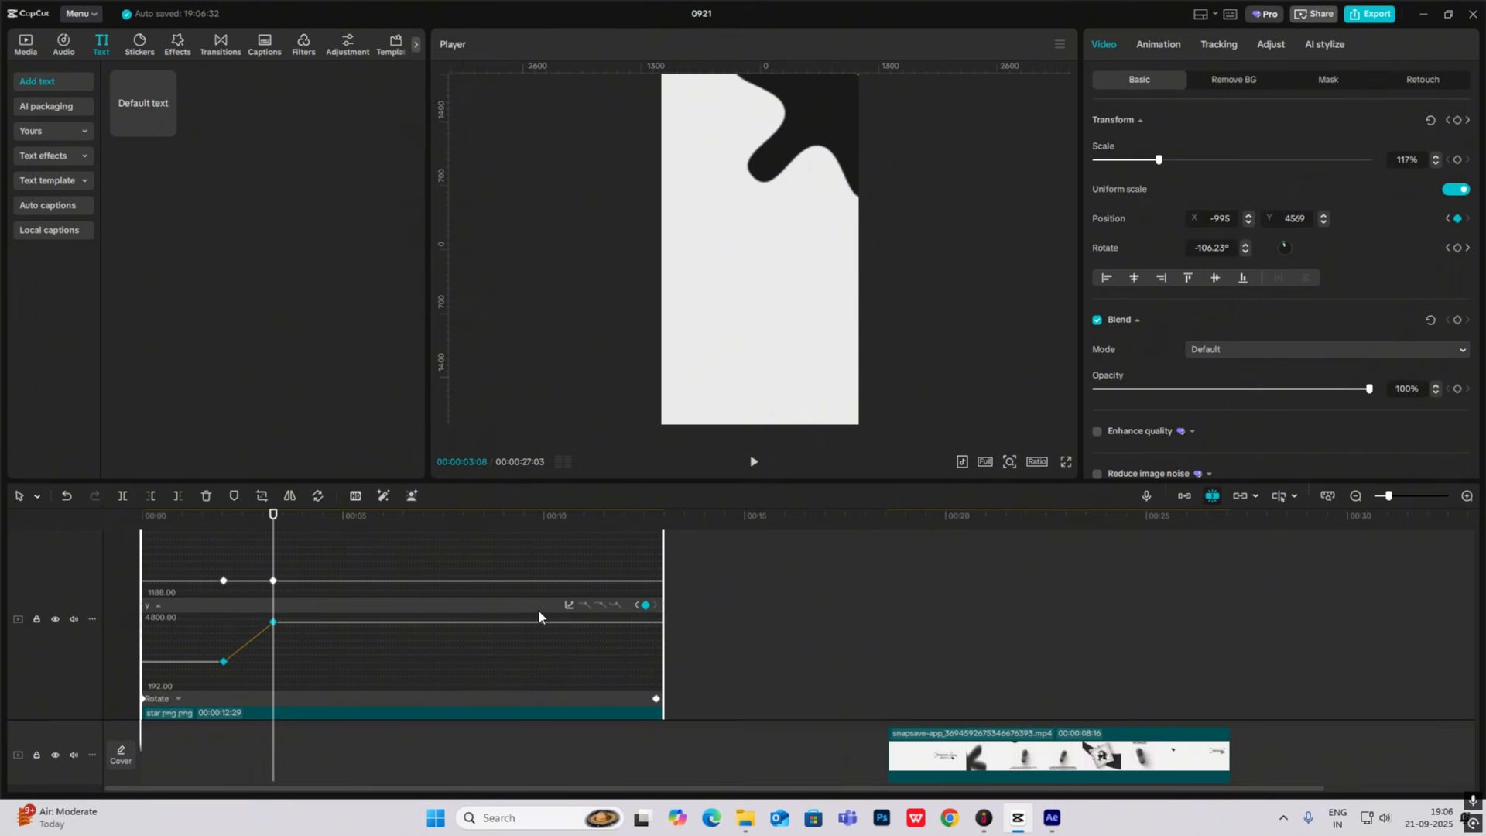
{"action": "left_click", "coordinate": [568, 604]}
{"action": "left_click", "coordinate": [743, 667]}
{"action": "left_click", "coordinate": [878, 551]}
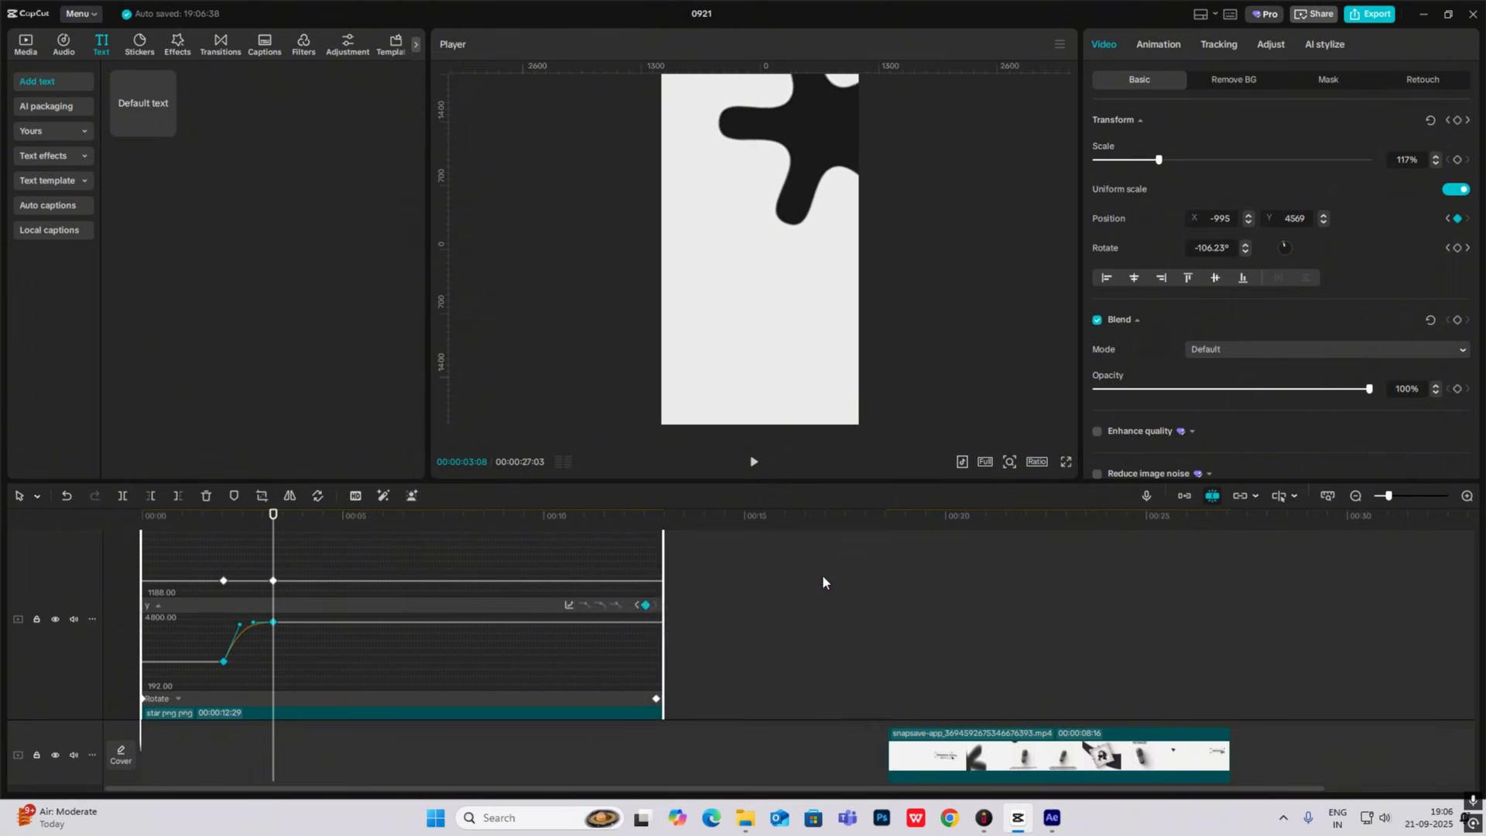
{"action": "double_click", "coordinate": [234, 585]}
{"action": "left_click", "coordinate": [88, 561]}
{"action": "key", "text": "space"}
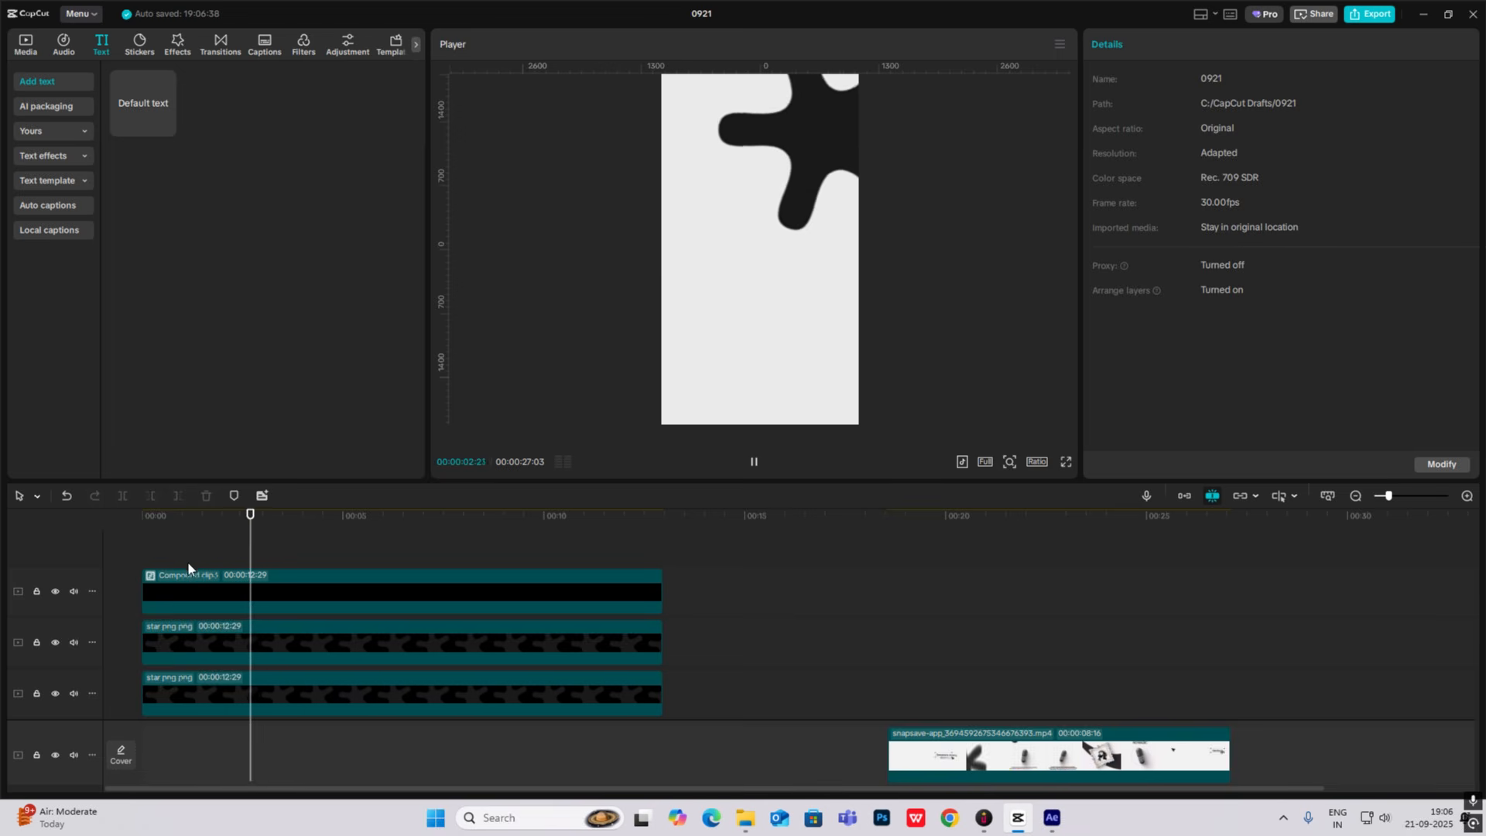
Check the reference's capsule scene at 00:00:20:19 and add grid bg png.png above the compound clip, starting about two seconds in.
{"action": "left_click", "coordinate": [971, 682]}
{"action": "left_click", "coordinate": [27, 45]}
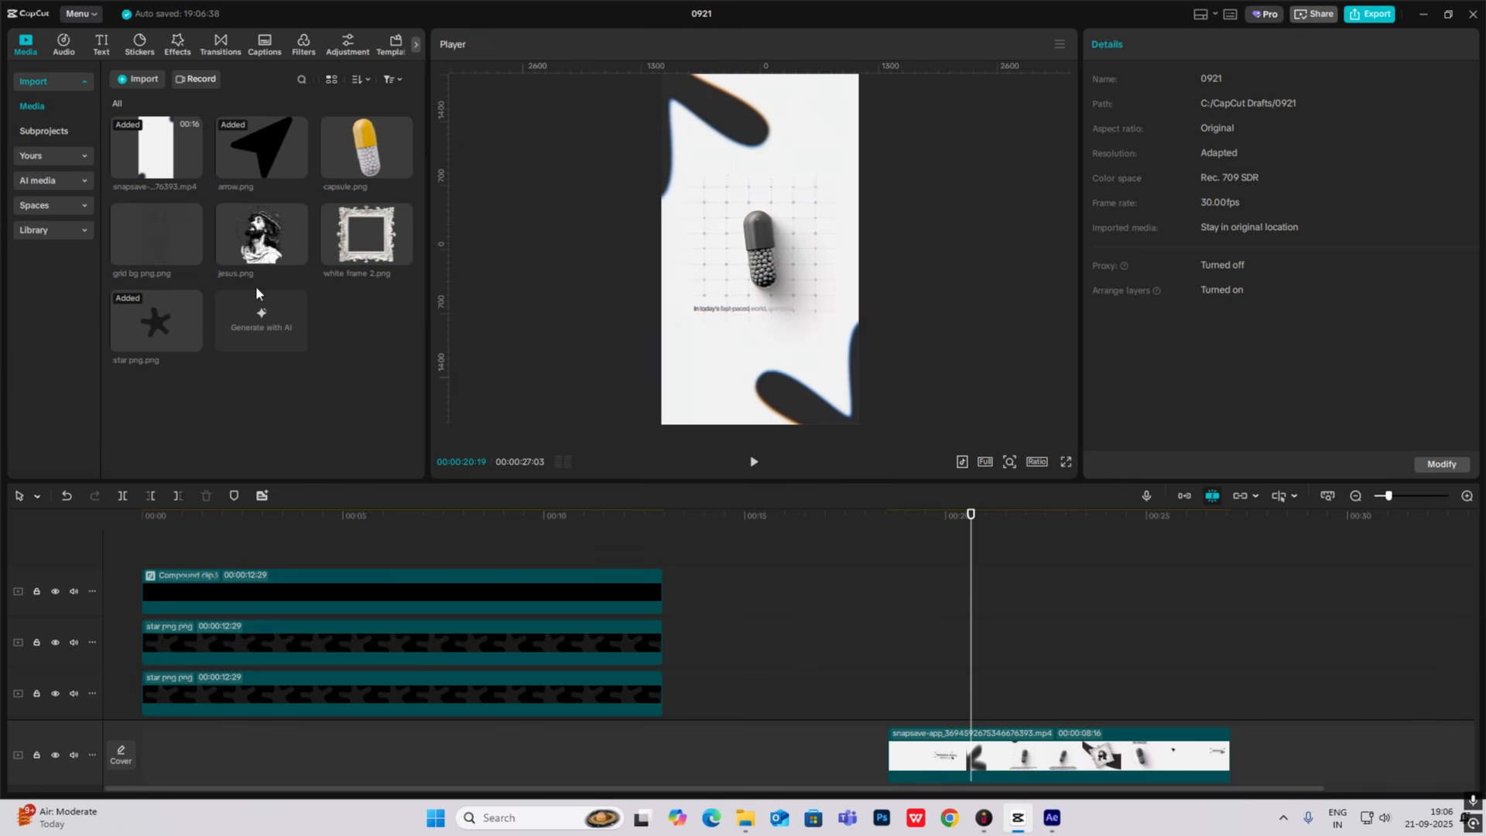
{"action": "left_click_drag", "start_coordinate": [131, 245], "coordinate": [276, 566]}
{"action": "left_click", "coordinate": [200, 556]}
{"action": "left_click", "coordinate": [351, 574]}
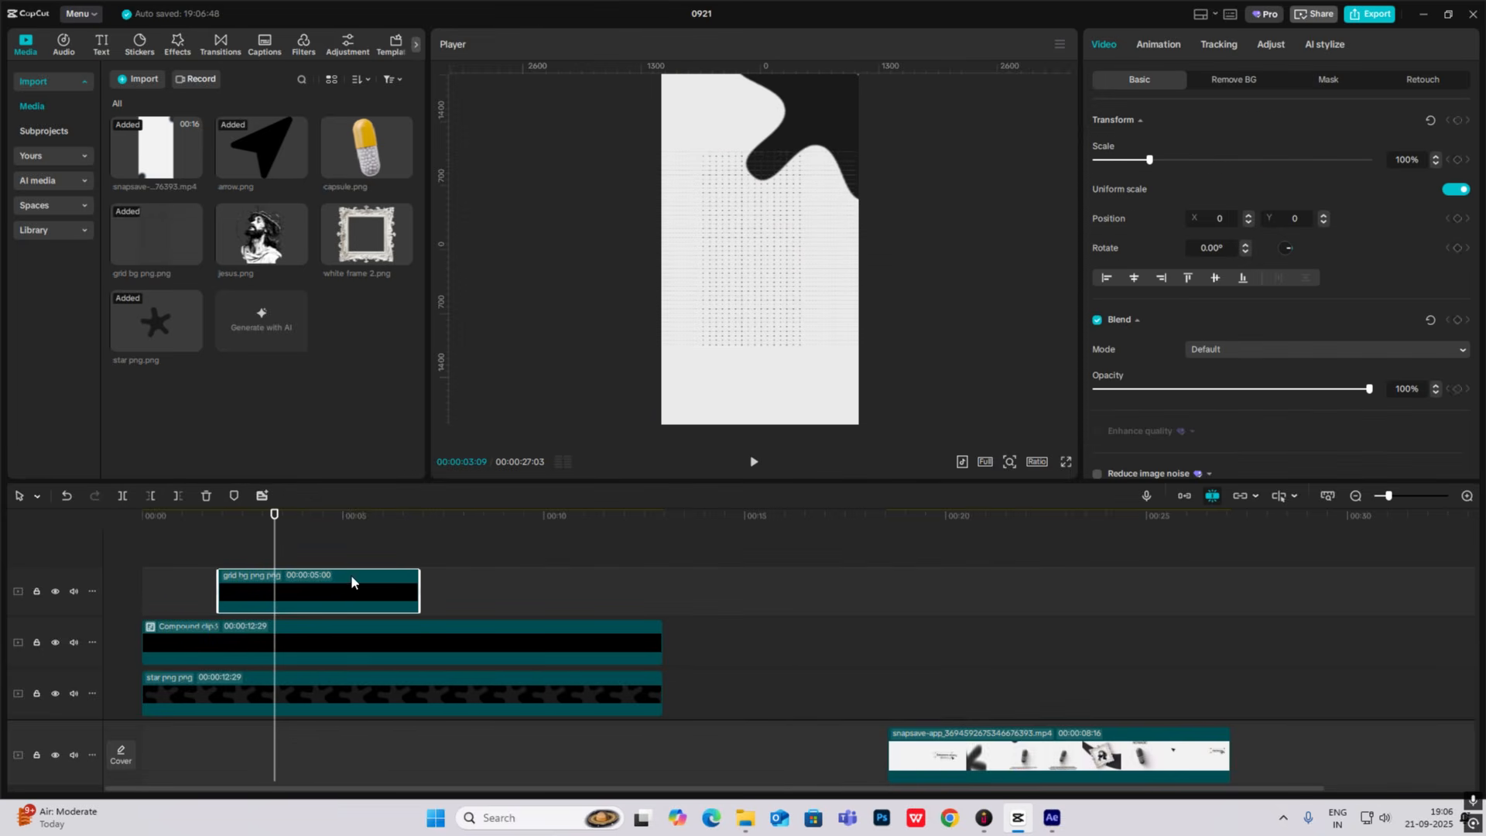
Rotate the grid image 90°, enlarge it to 240% and place it at Y -403.
{"action": "left_click_drag", "start_coordinate": [760, 365], "coordinate": [578, 263]}
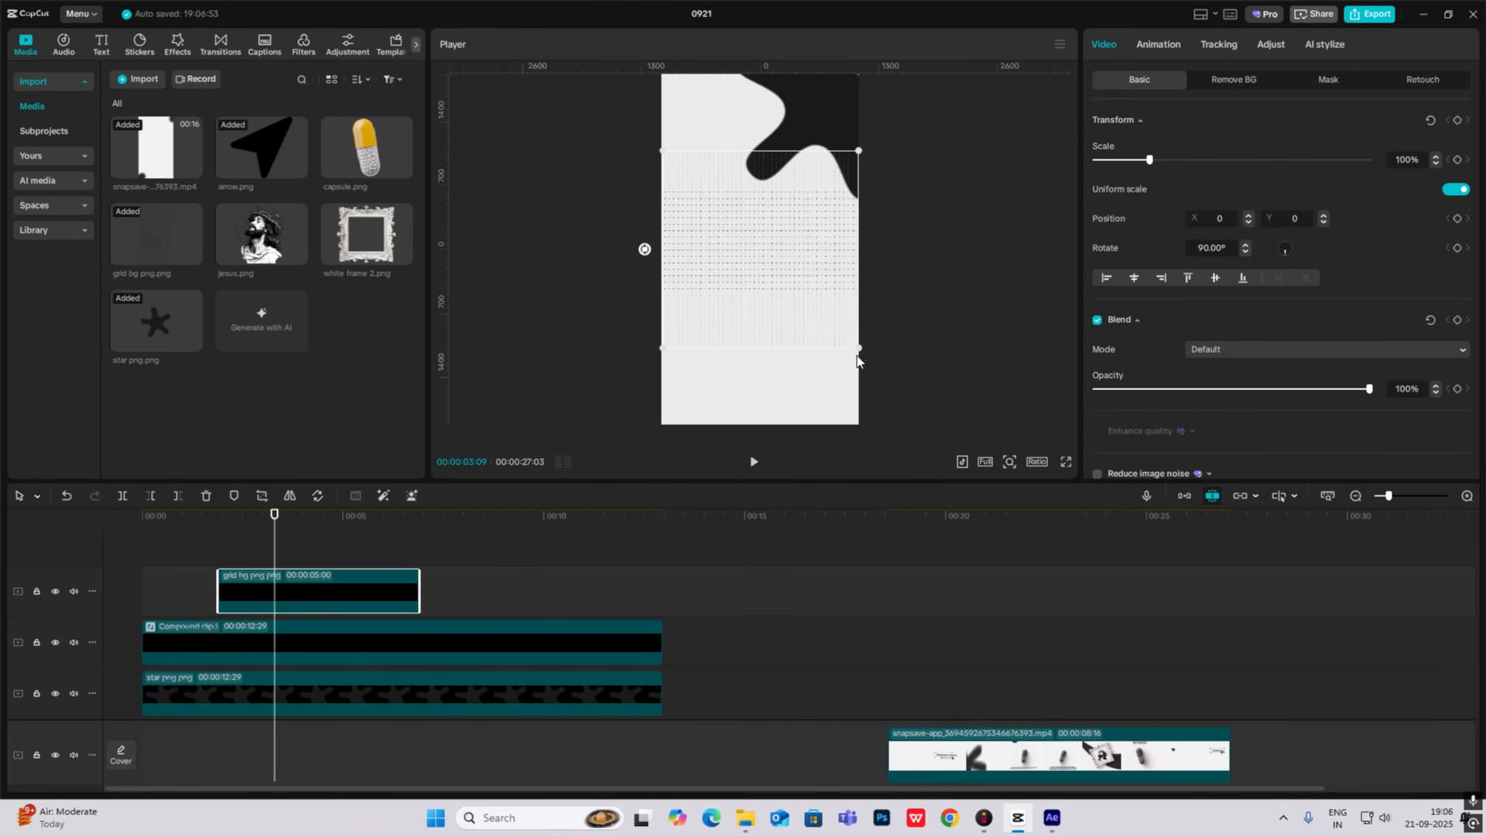
{"action": "left_click_drag", "start_coordinate": [885, 375], "coordinate": [948, 436]}
{"action": "left_click_drag", "start_coordinate": [798, 290], "coordinate": [800, 352]}
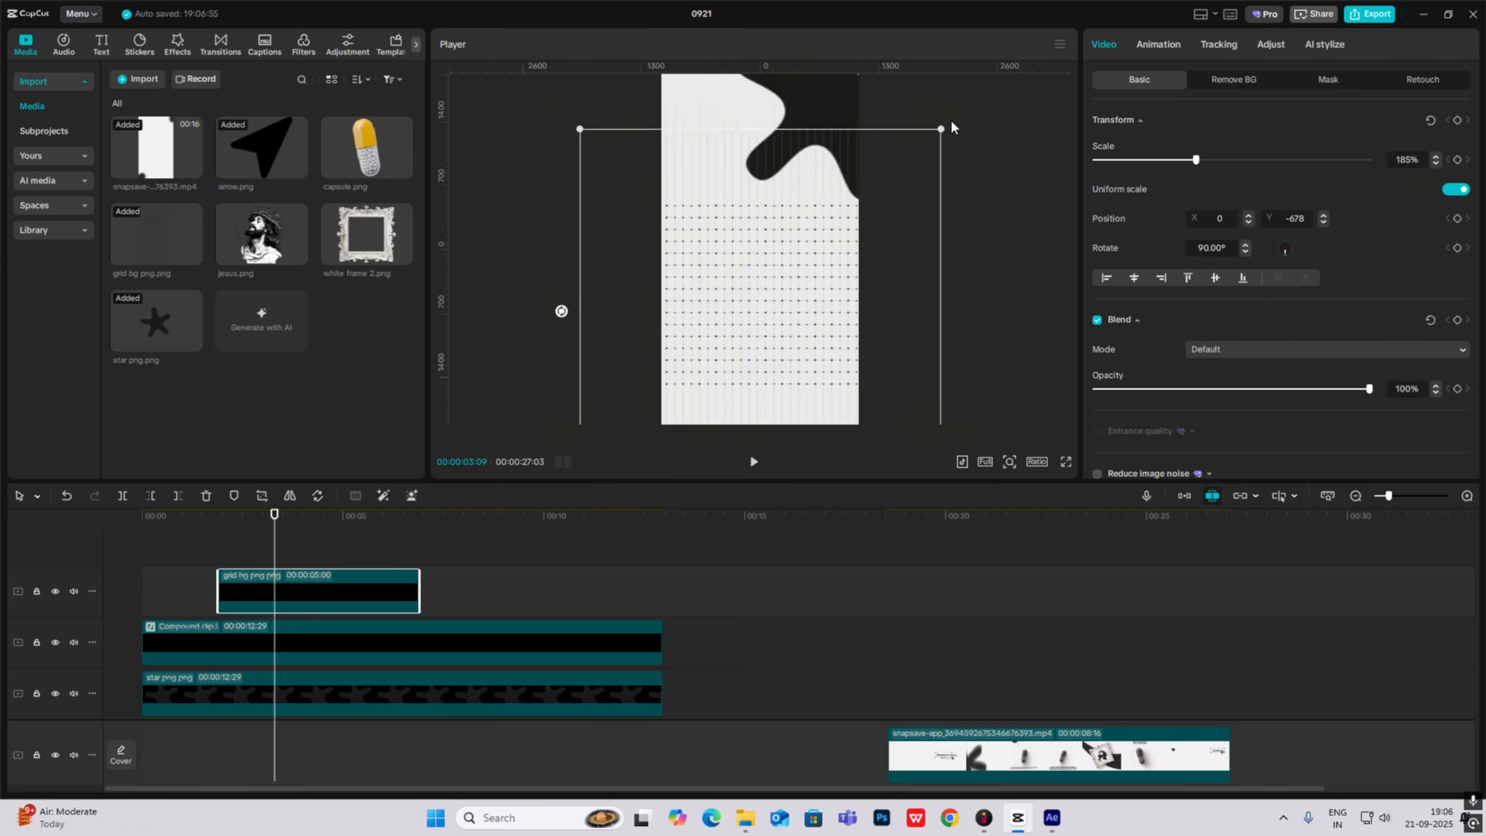
{"action": "left_click_drag", "start_coordinate": [946, 123], "coordinate": [1114, 46]}
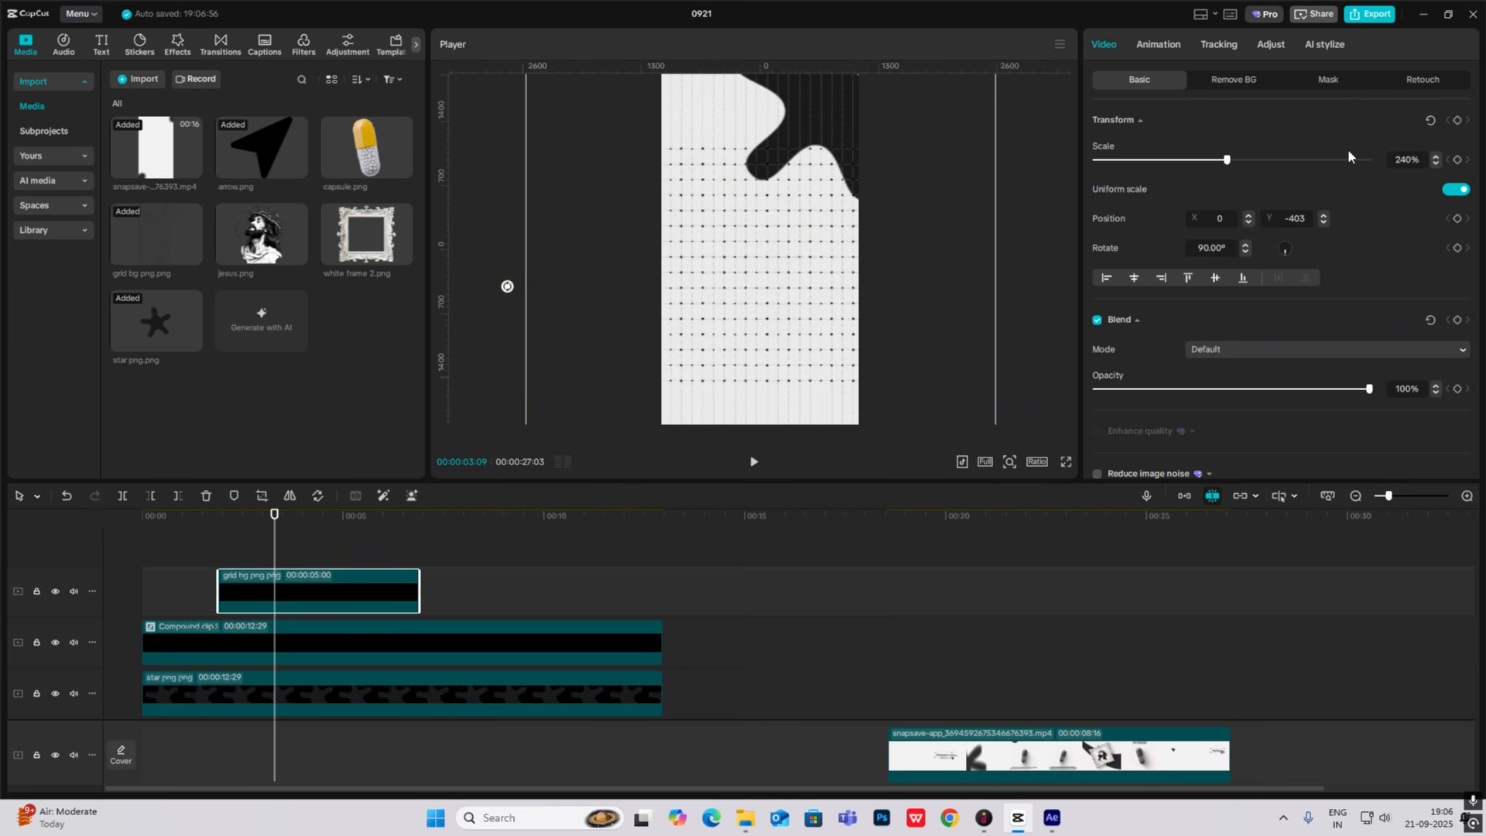
Mask the grid with a Rectangle mask sized 2454 by 2433 and a feather of 22.
{"action": "left_click", "coordinate": [1330, 80]}
{"action": "left_click", "coordinate": [1150, 145]}
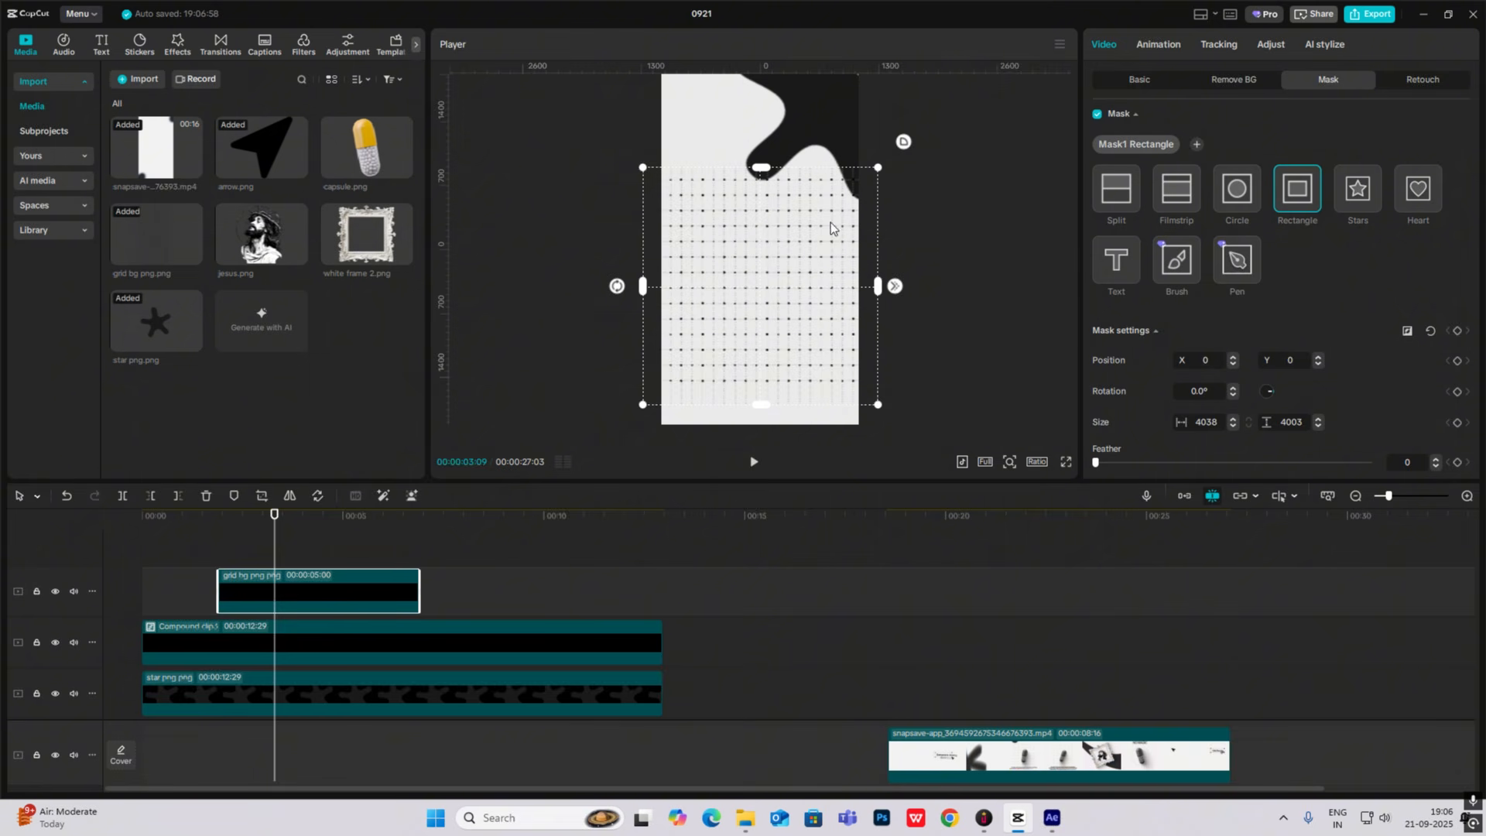
{"action": "mouse_move", "coordinate": [878, 171]}
{"action": "left_mouse_down"}
{"action": "mouse_move", "coordinate": [843, 193]}
{"action": "mouse_move", "coordinate": [867, 185]}
{"action": "left_mouse_up"}
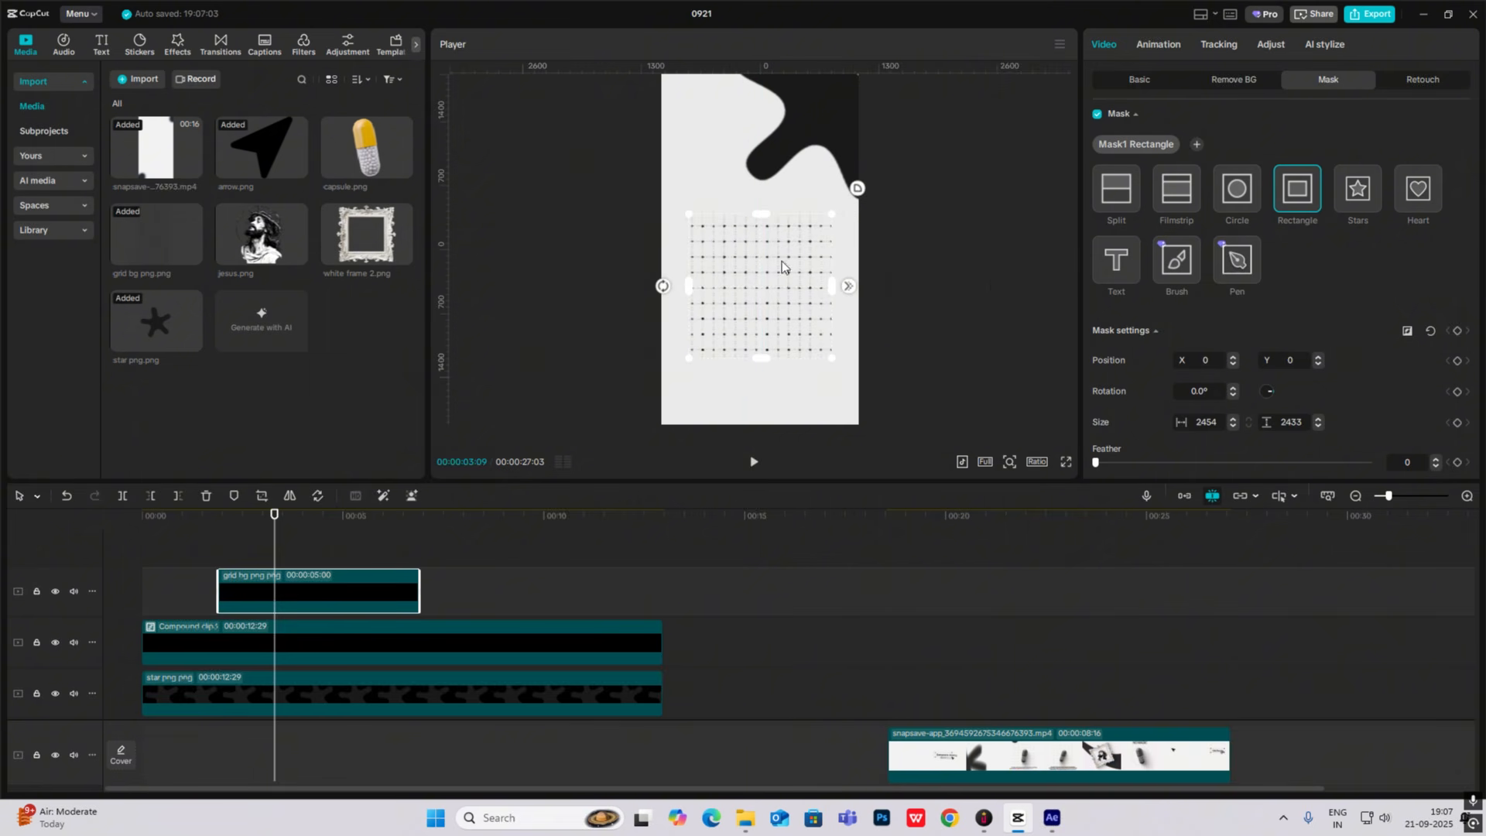
{"action": "scroll", "coordinate": [1122, 387], "scroll_direction": "down", "scroll_amount": 3}
{"action": "left_click_drag", "start_coordinate": [1095, 317], "coordinate": [1192, 323]}
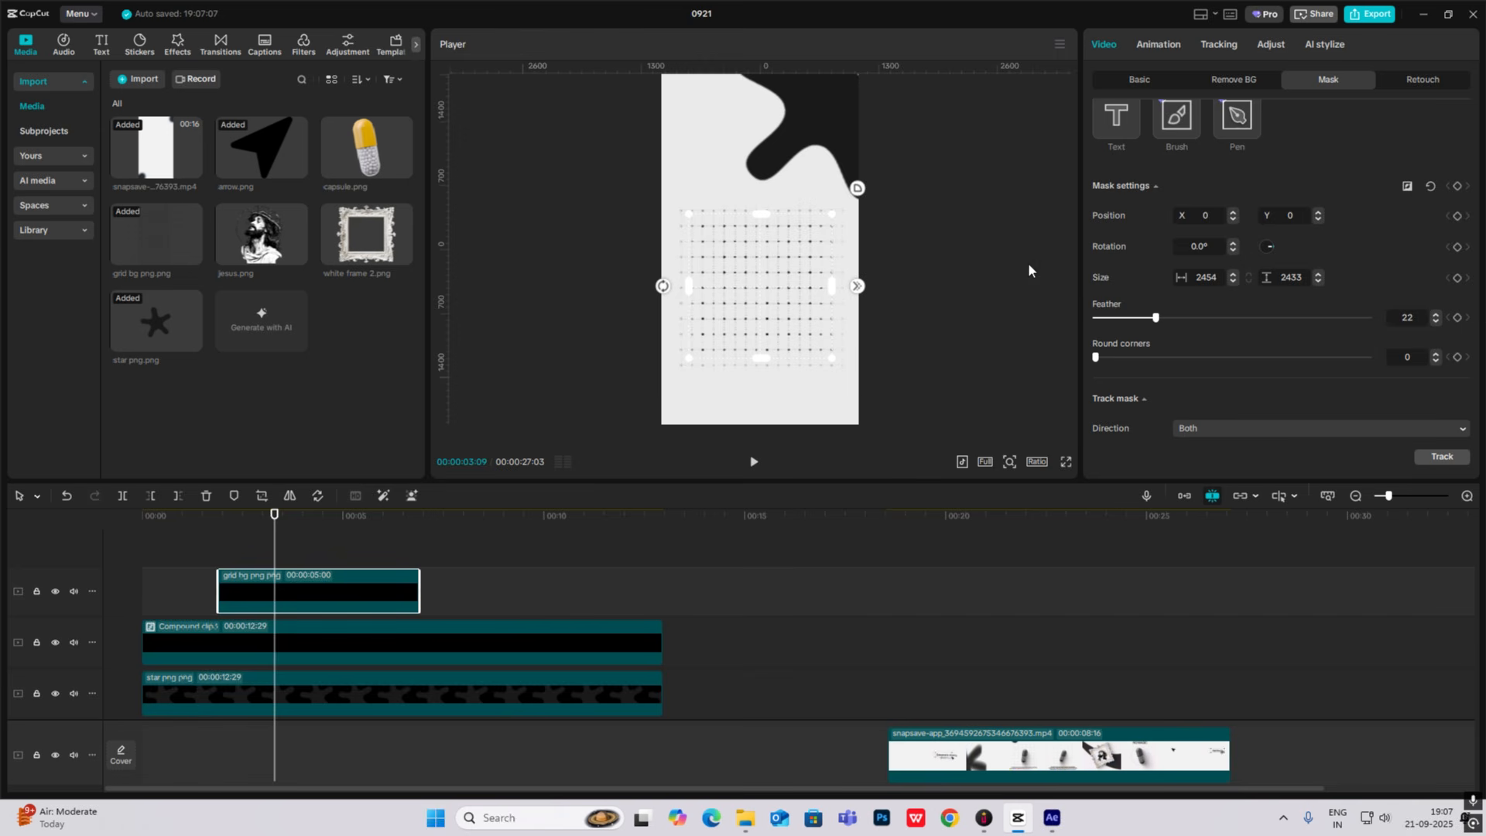
Scale the masked grid down to 191% and move it up to Y -148.
{"action": "left_click", "coordinate": [1168, 83]}
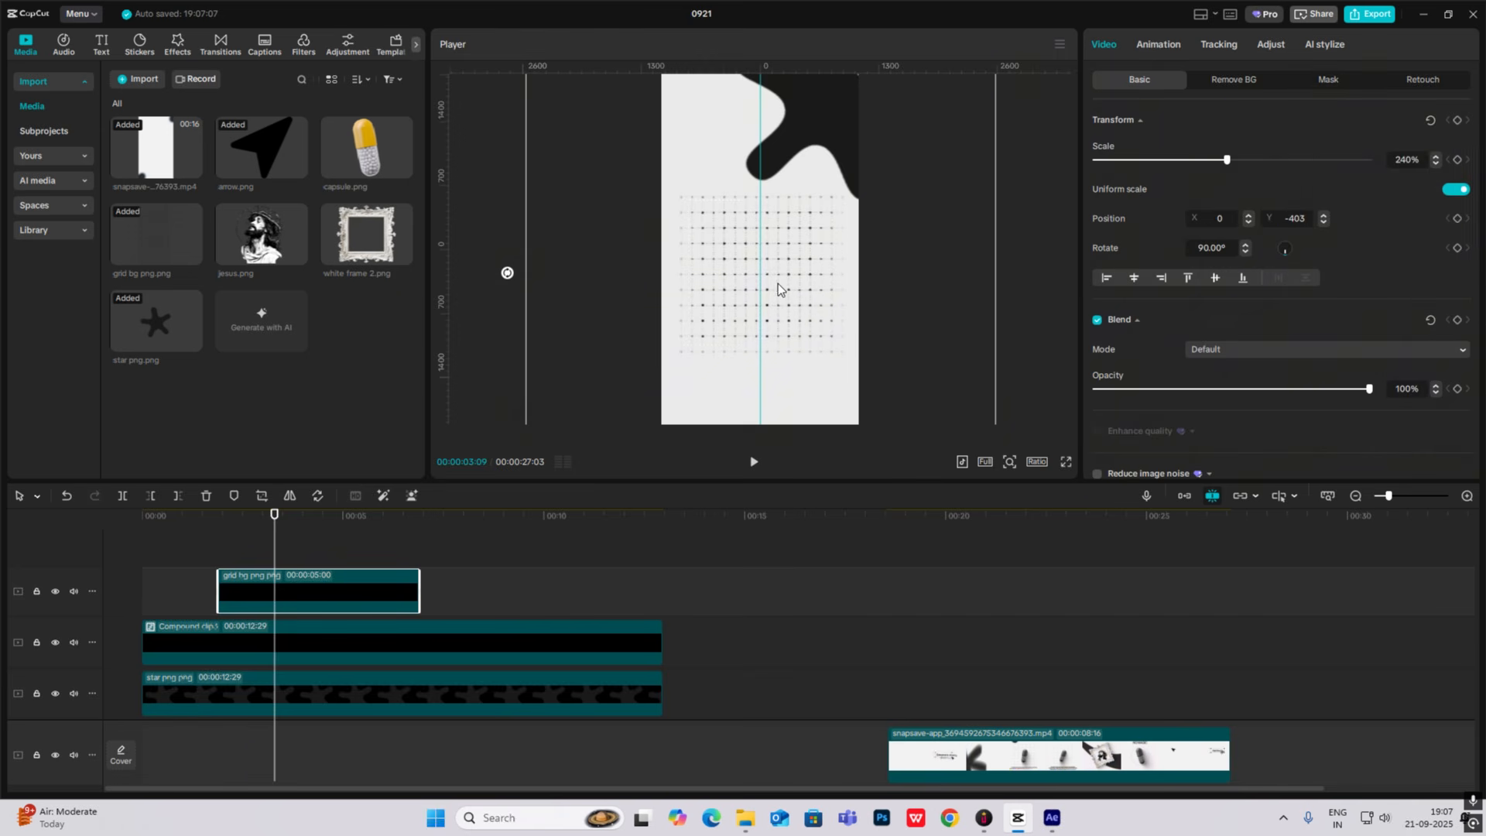
{"action": "left_click", "coordinate": [853, 410]}
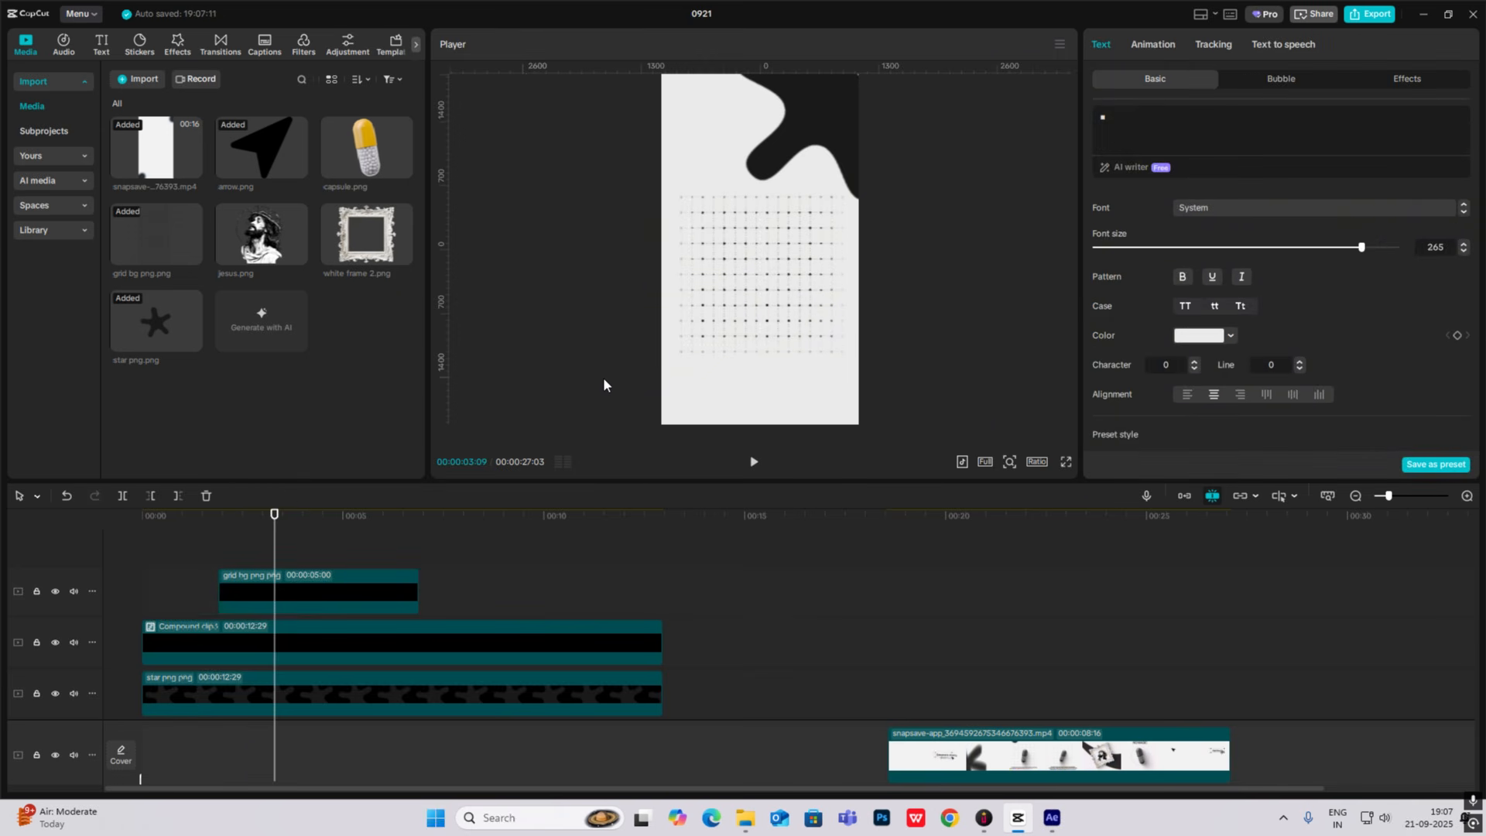
{"action": "left_click_drag", "start_coordinate": [1365, 251], "coordinate": [1318, 268]}
{"action": "left_click", "coordinate": [389, 584]}
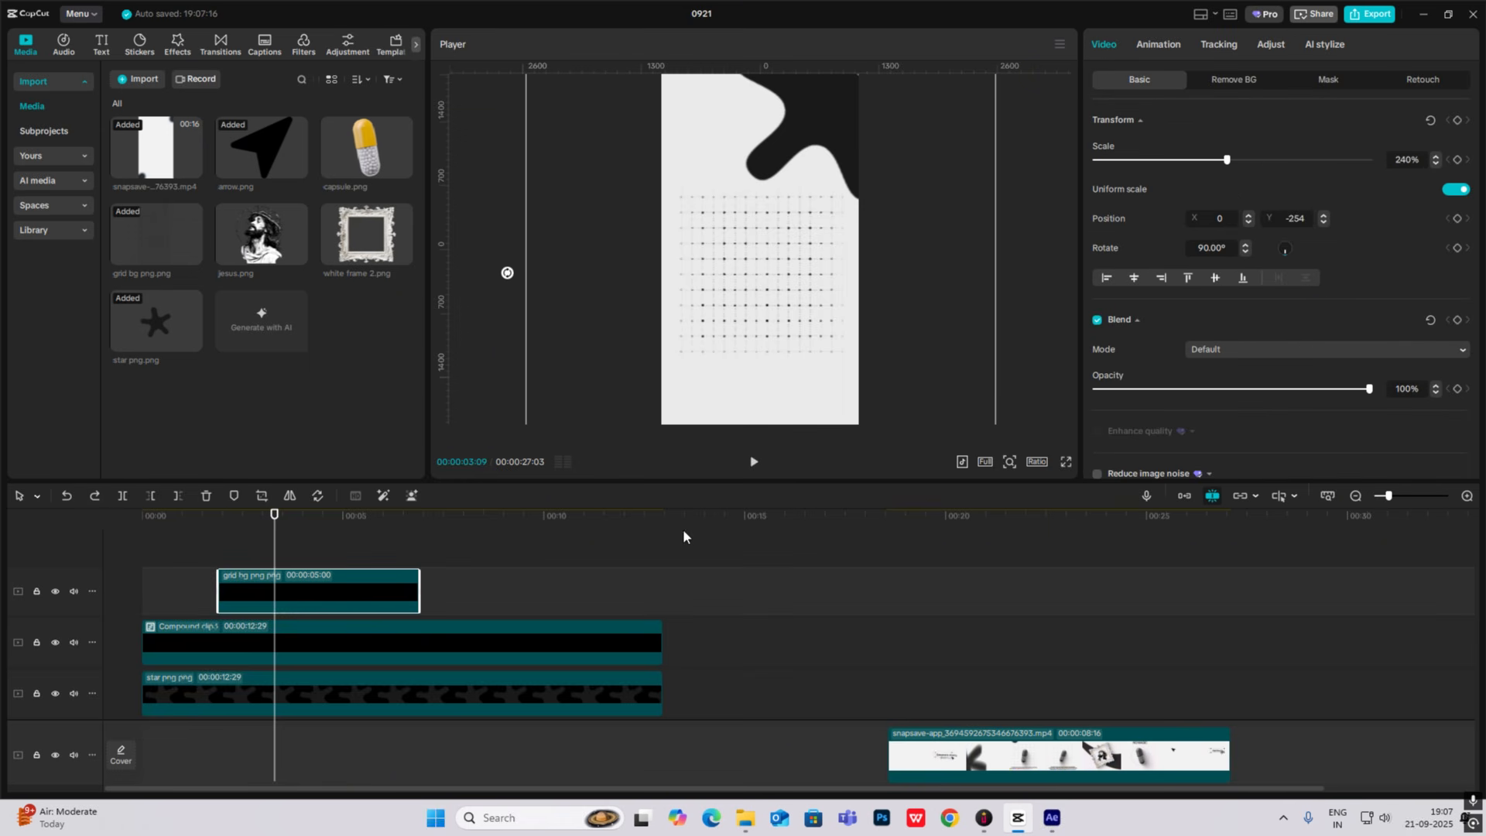
{"action": "left_click_drag", "start_coordinate": [1228, 164], "coordinate": [1199, 178]}
{"action": "left_click_drag", "start_coordinate": [721, 271], "coordinate": [724, 264]}
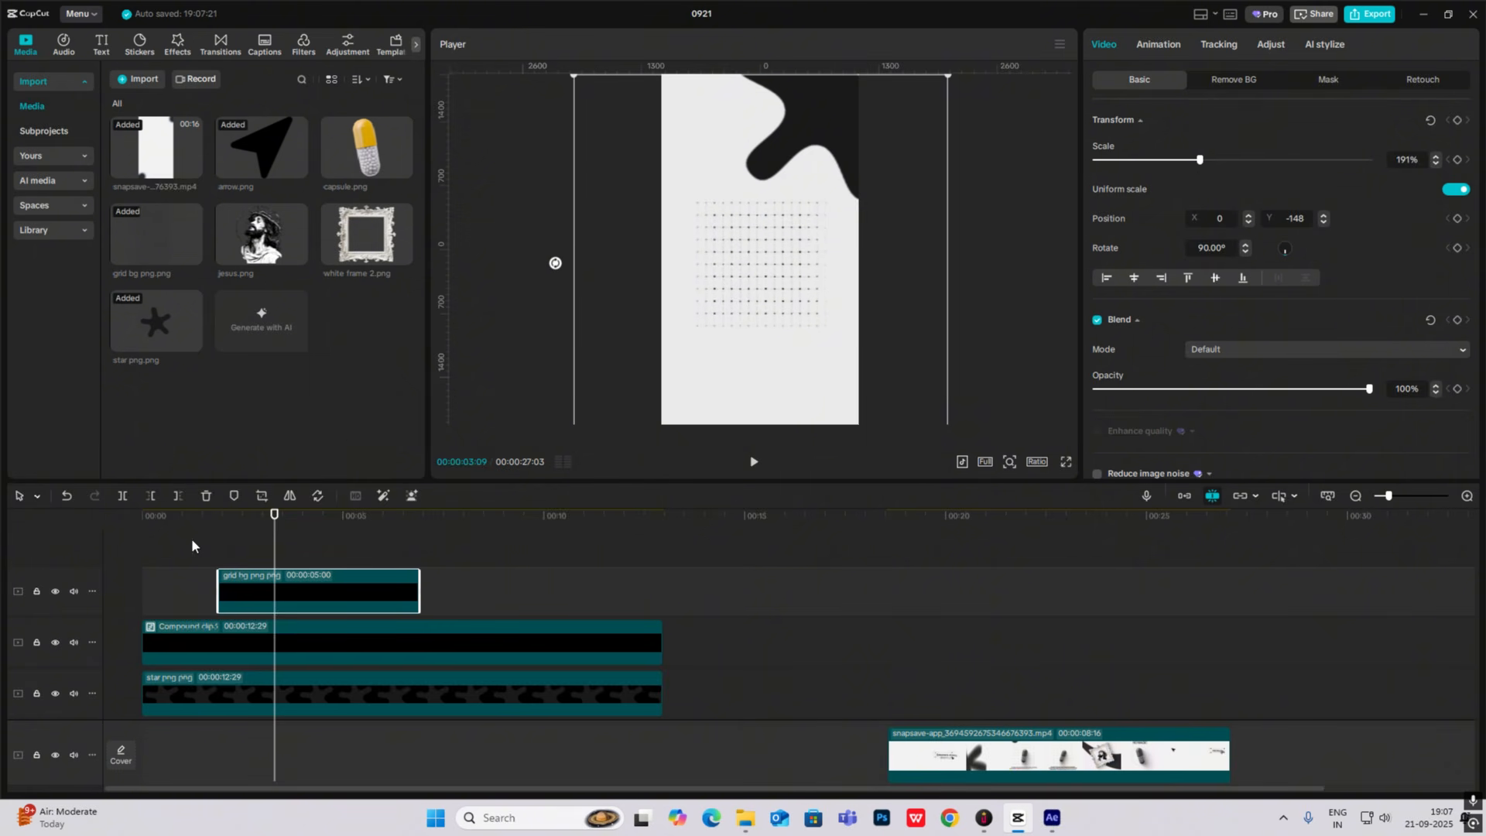
Move the grid clip down to the layer between the two star clips and scrub through the transition.
{"action": "left_click", "coordinate": [212, 545]}
{"action": "left_click_drag", "start_coordinate": [213, 546], "coordinate": [262, 665]}
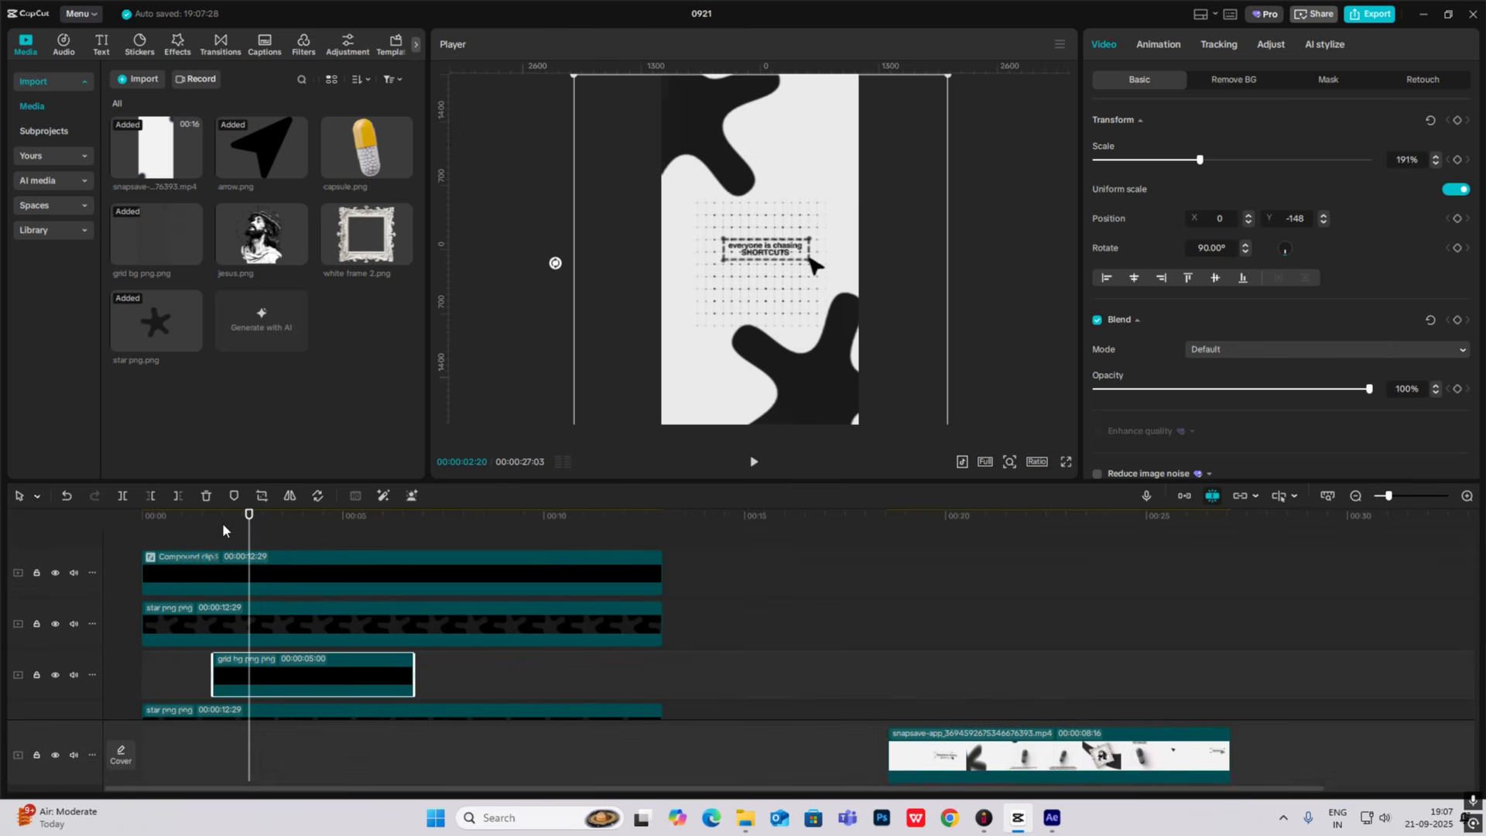
{"action": "mouse_move", "coordinate": [221, 523]}
{"action": "left_mouse_down"}
{"action": "mouse_move", "coordinate": [265, 538]}
{"action": "mouse_move", "coordinate": [220, 535]}
{"action": "left_mouse_up"}
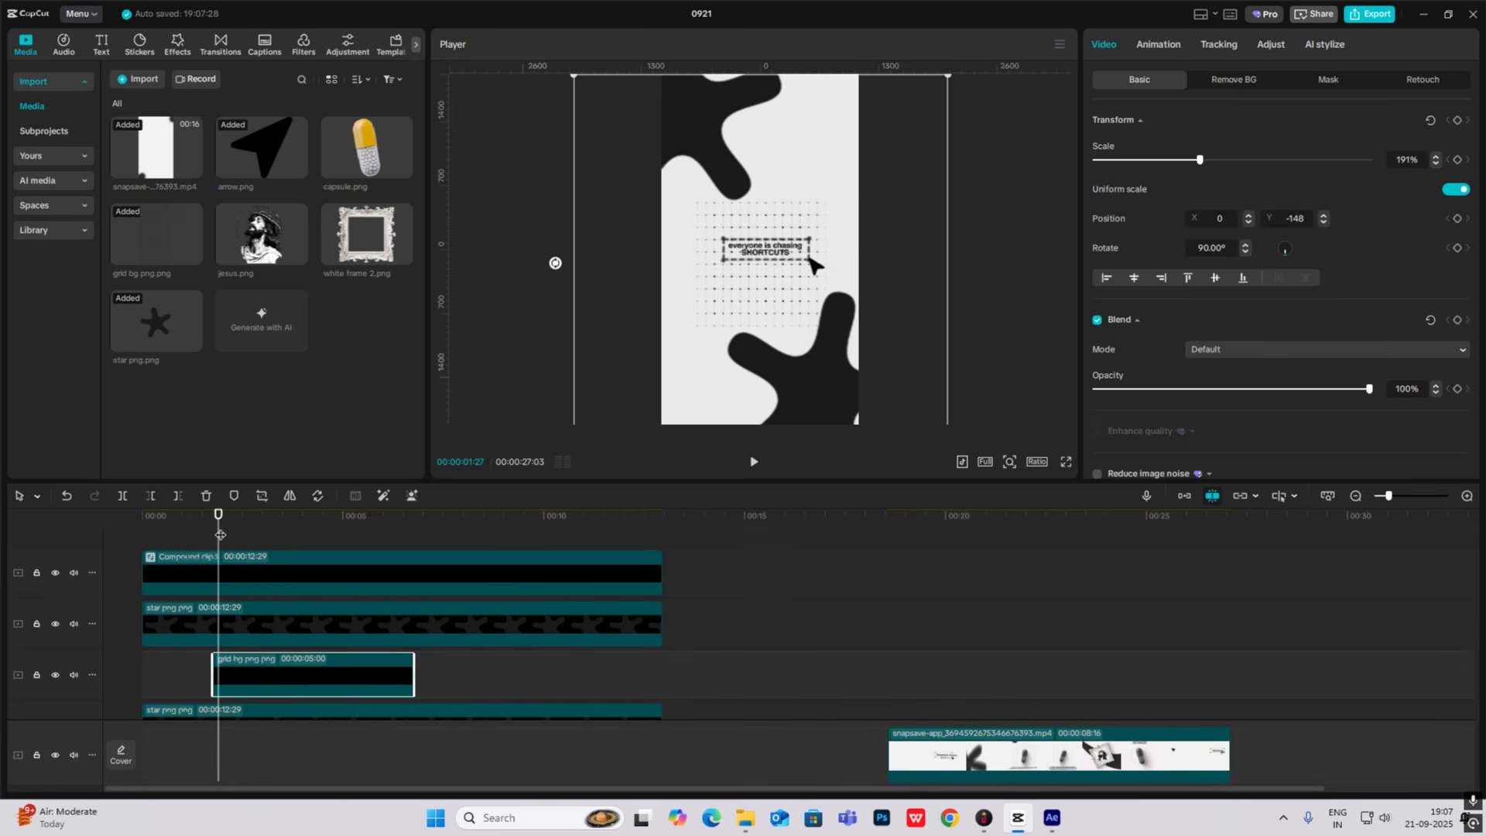
{"action": "left_click", "coordinate": [263, 523]}
{"action": "scroll", "coordinate": [235, 604], "scroll_direction": "down", "scroll_amount": 2}
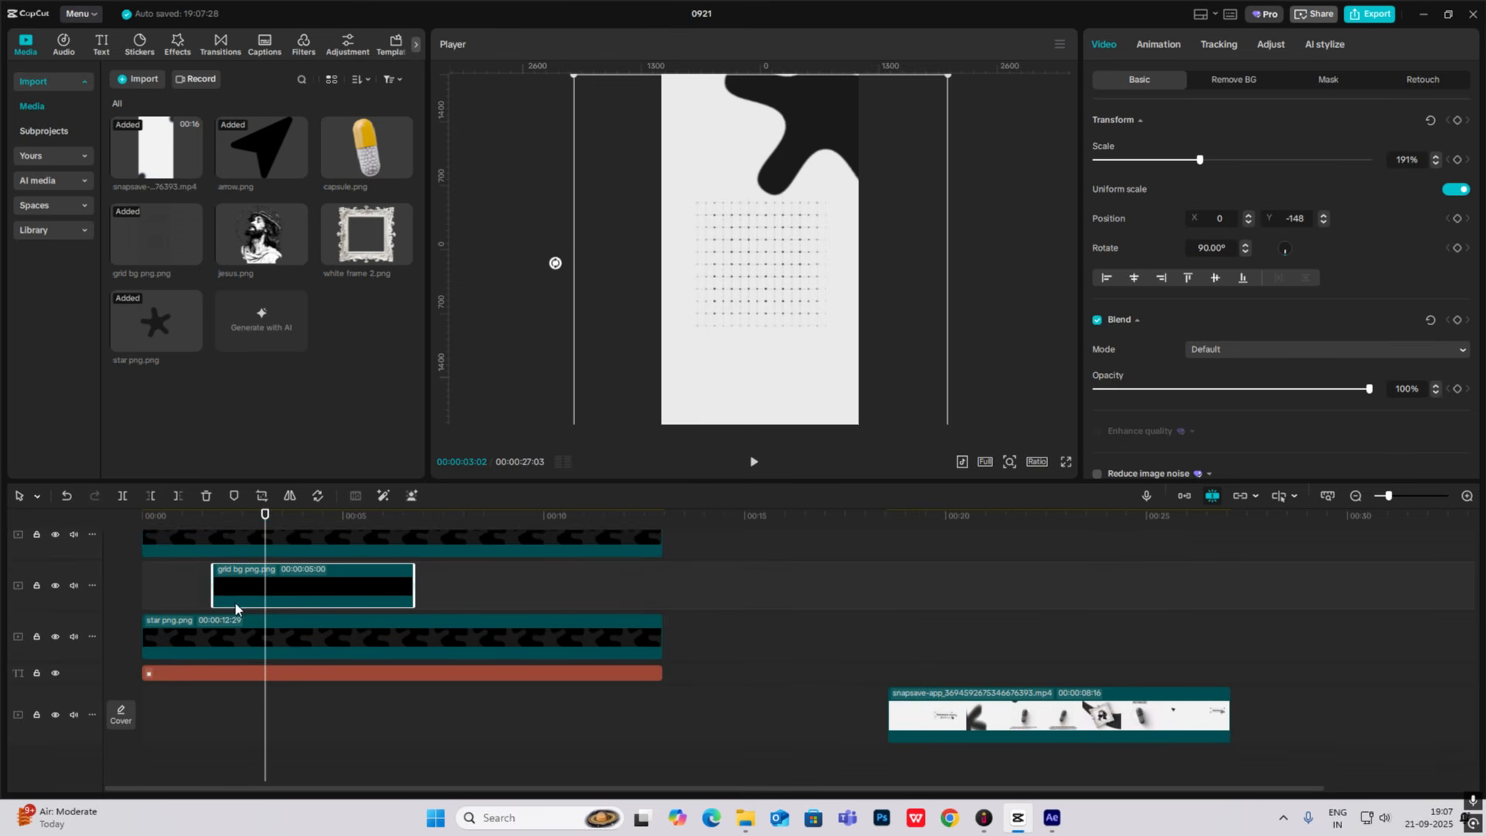
Duplicate the lower star clip and keyframe the copy around X -987 at Y -3603 at 00:00:02:01 and Y -1789 at 00:00:03:06.
{"action": "left_click", "coordinate": [386, 660]}
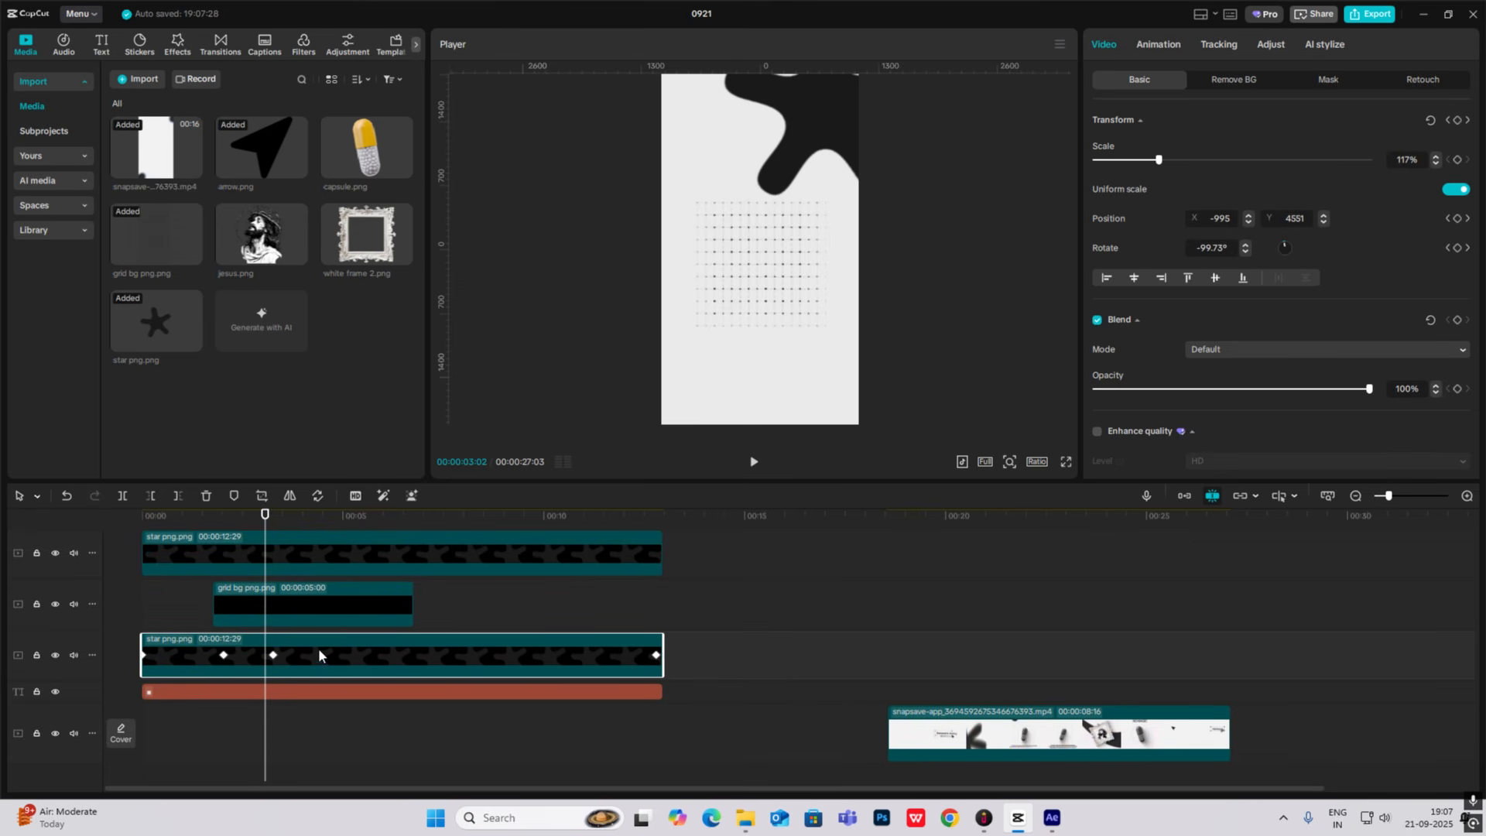
{"action": "left_click_drag", "start_coordinate": [309, 651], "coordinate": [312, 641]}
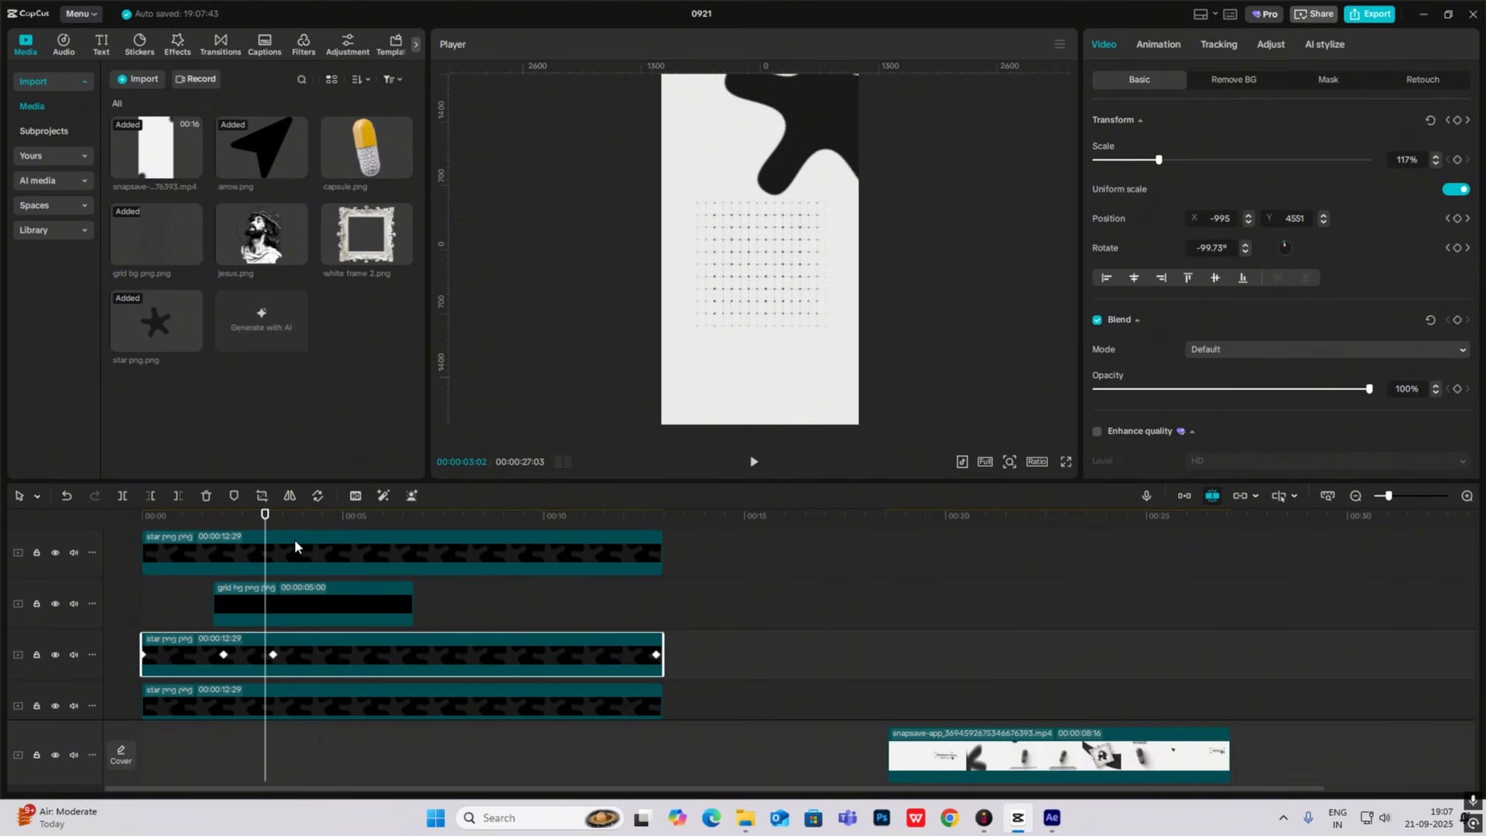
{"action": "left_click", "coordinate": [225, 523]}
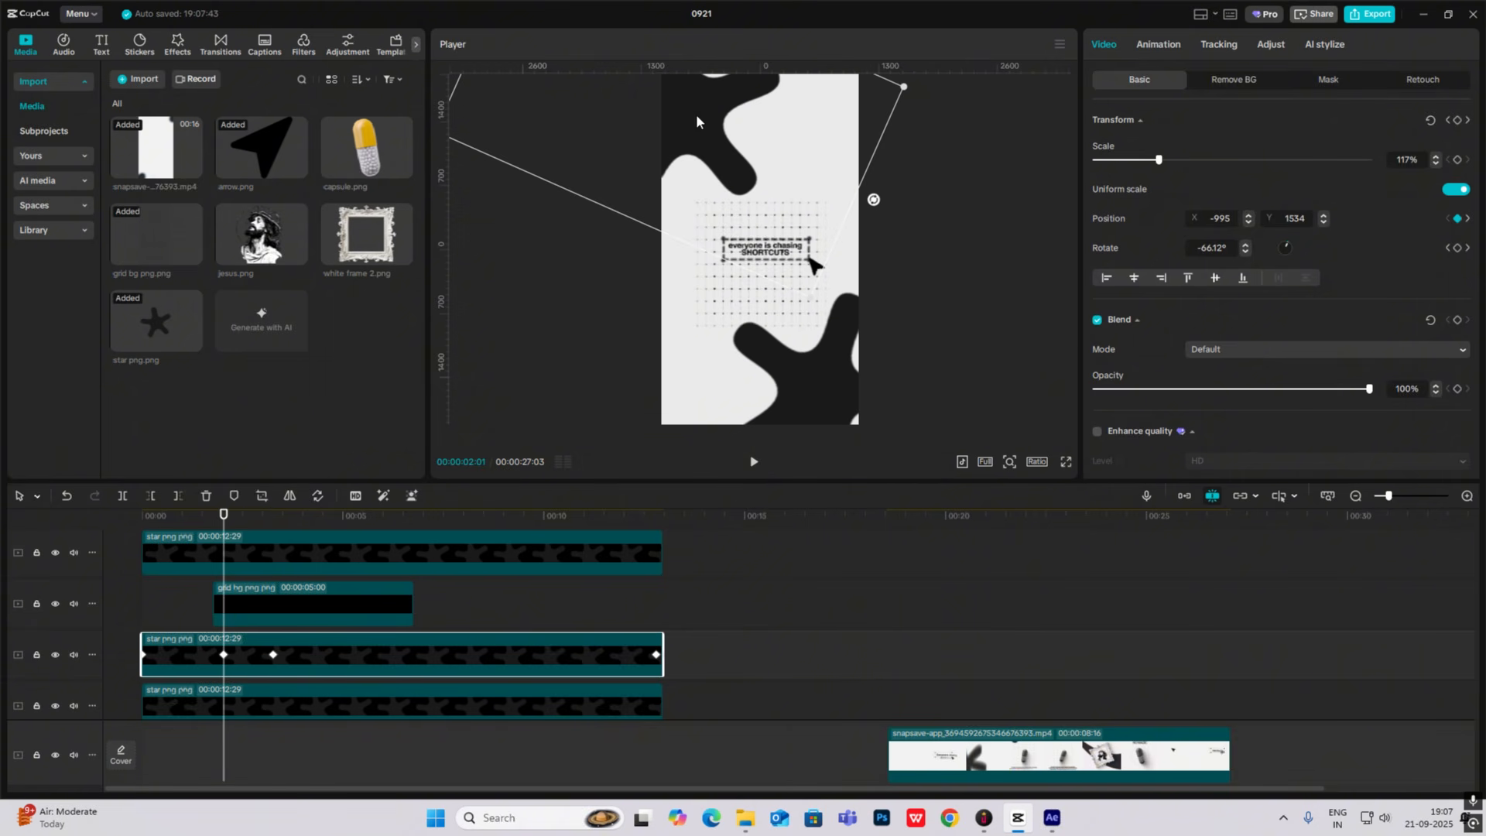
{"action": "left_click", "coordinate": [1010, 466]}
{"action": "left_click_drag", "start_coordinate": [981, 487], "coordinate": [969, 488]}
{"action": "left_click_drag", "start_coordinate": [740, 179], "coordinate": [273, 523]}
{"action": "left_click_drag", "start_coordinate": [671, 89], "coordinate": [651, 376]}
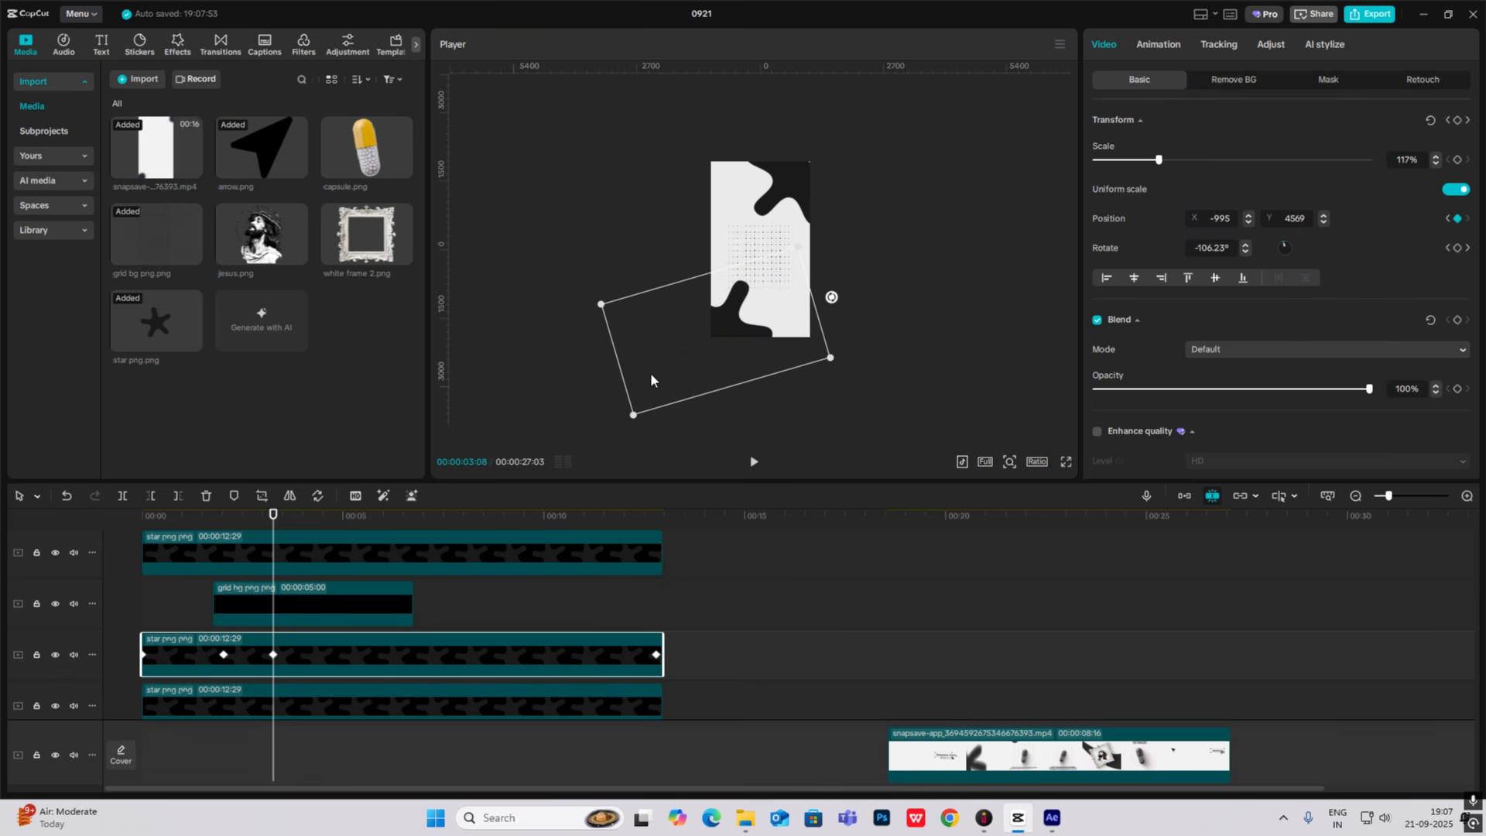
Play back the star transition from 00:00:02:01 and check the position keyframes of the three star clips.
{"action": "left_click_drag", "start_coordinate": [274, 517], "coordinate": [224, 522]}
{"action": "key", "text": "space"}
{"action": "key", "text": "space"}
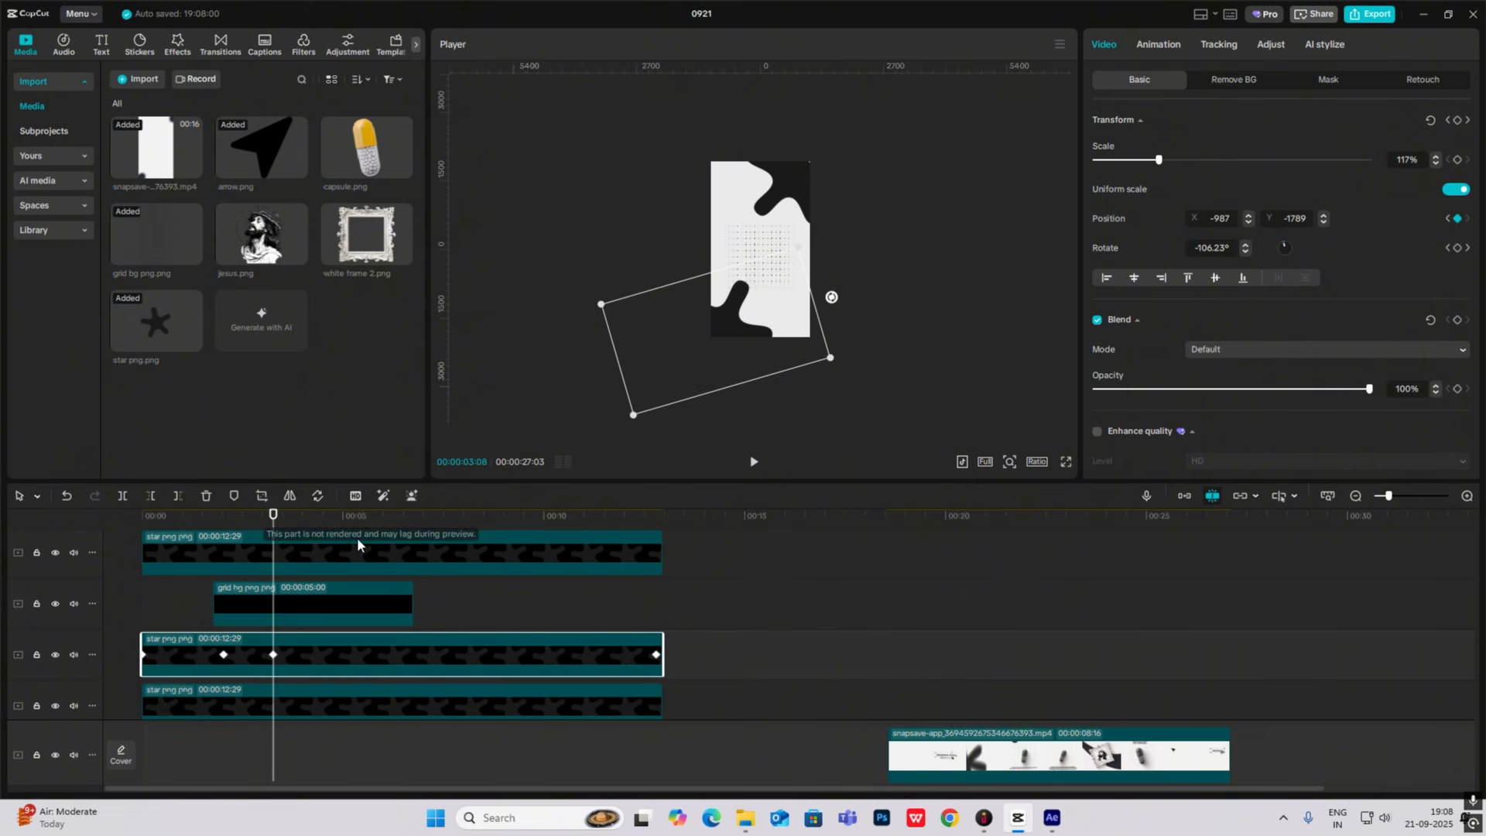
{"action": "left_click", "coordinate": [292, 705]}
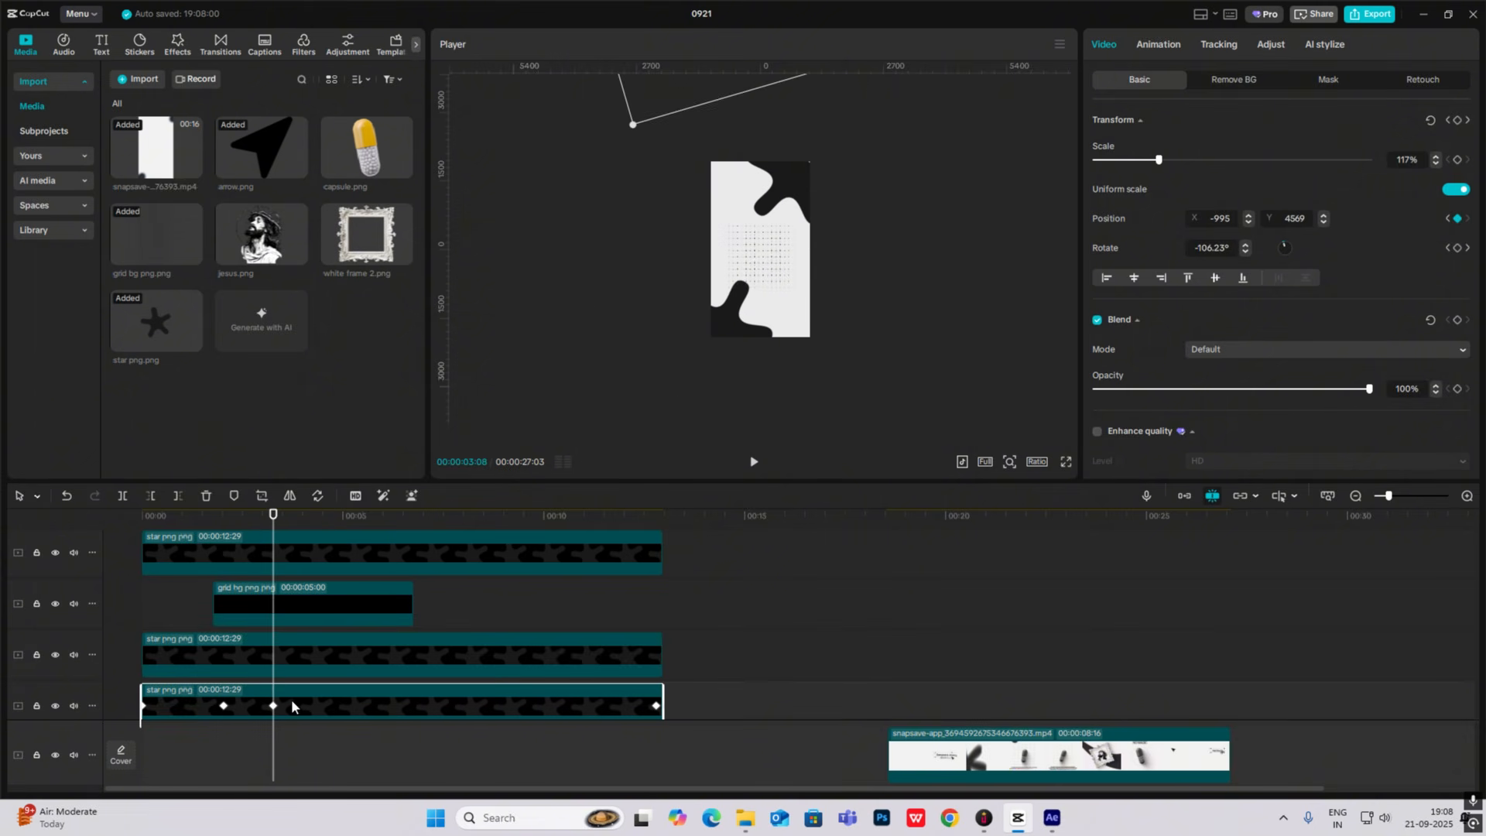
{"action": "left_click", "coordinate": [283, 664]}
{"action": "left_click", "coordinate": [276, 534]}
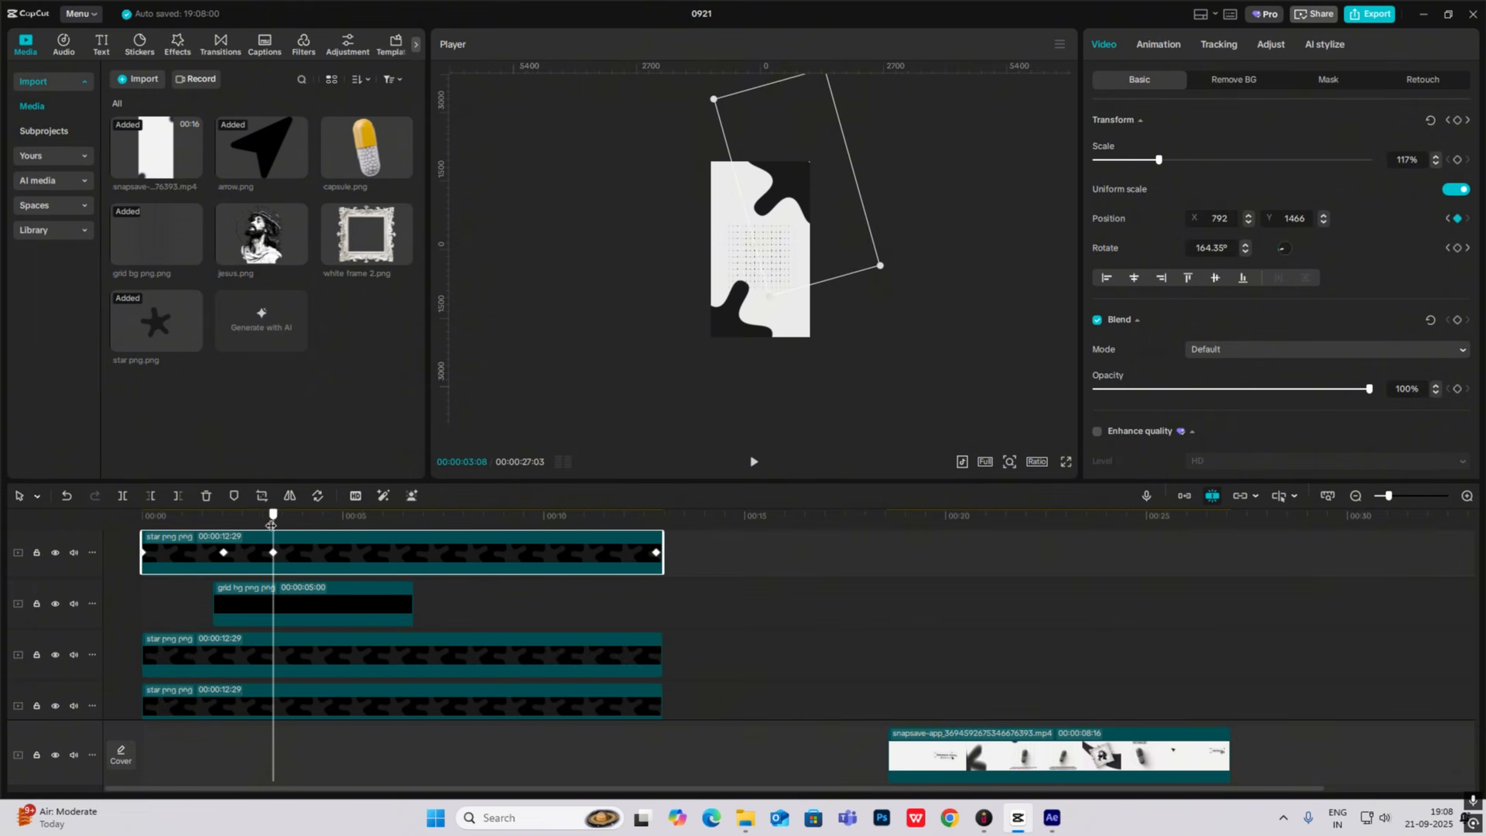
{"action": "left_click_drag", "start_coordinate": [270, 523], "coordinate": [225, 523]}
{"action": "left_click", "coordinate": [242, 658]}
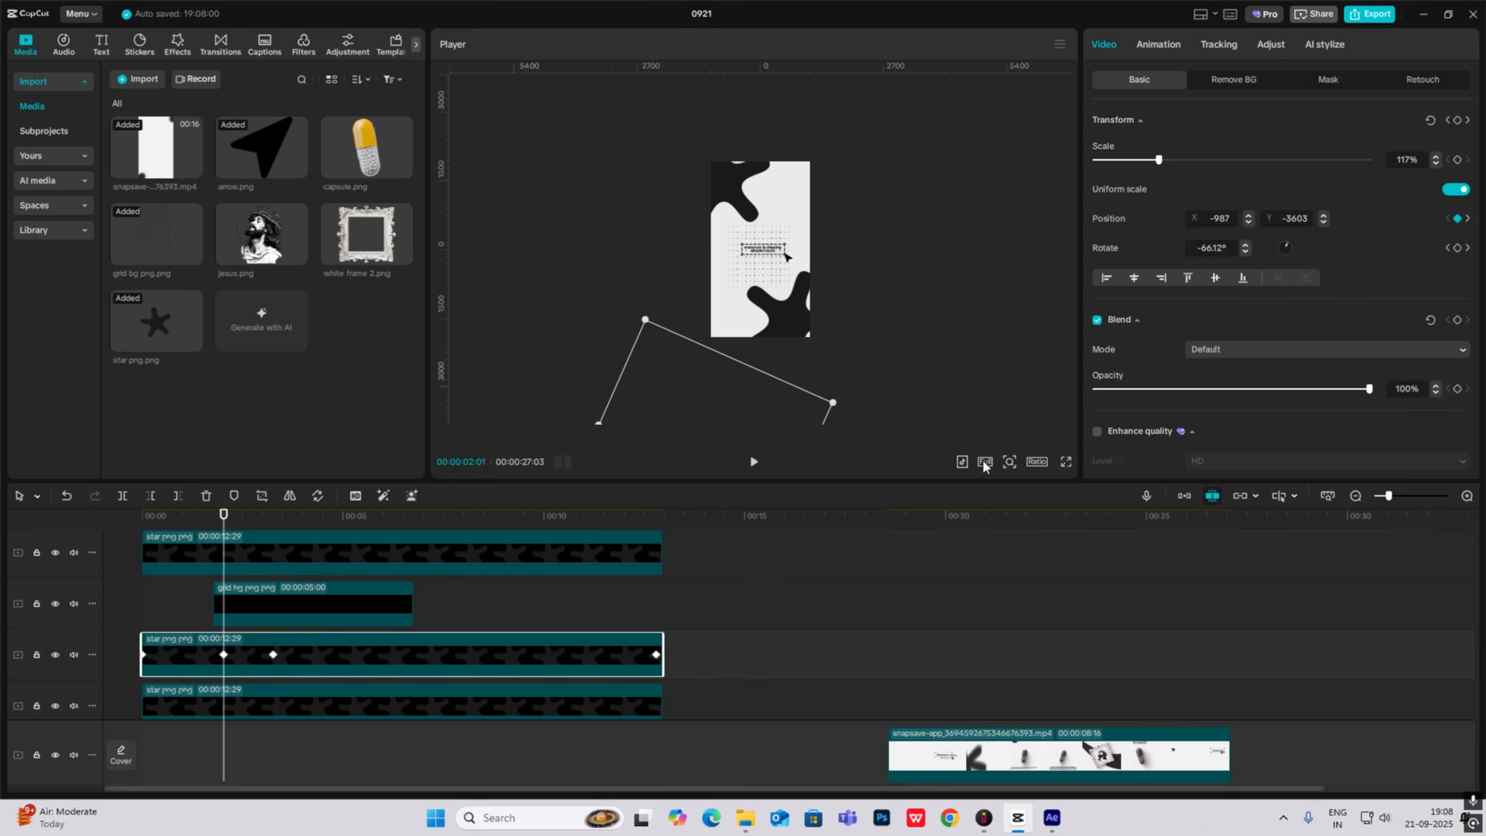
{"action": "mouse_move", "coordinate": [992, 465]}
{"action": "left_click", "coordinate": [745, 459]}
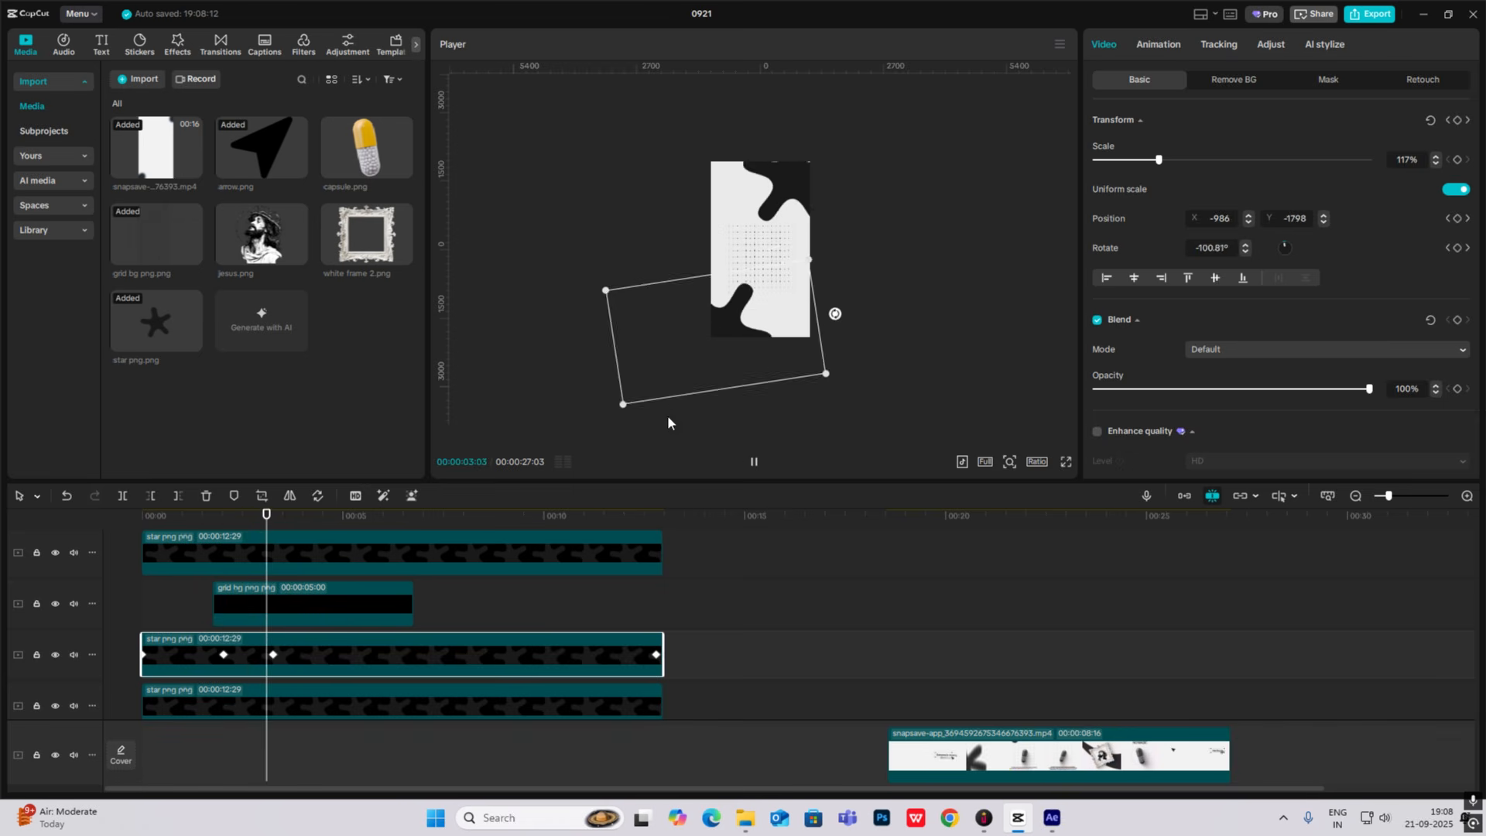
{"action": "left_click", "coordinate": [146, 602]}
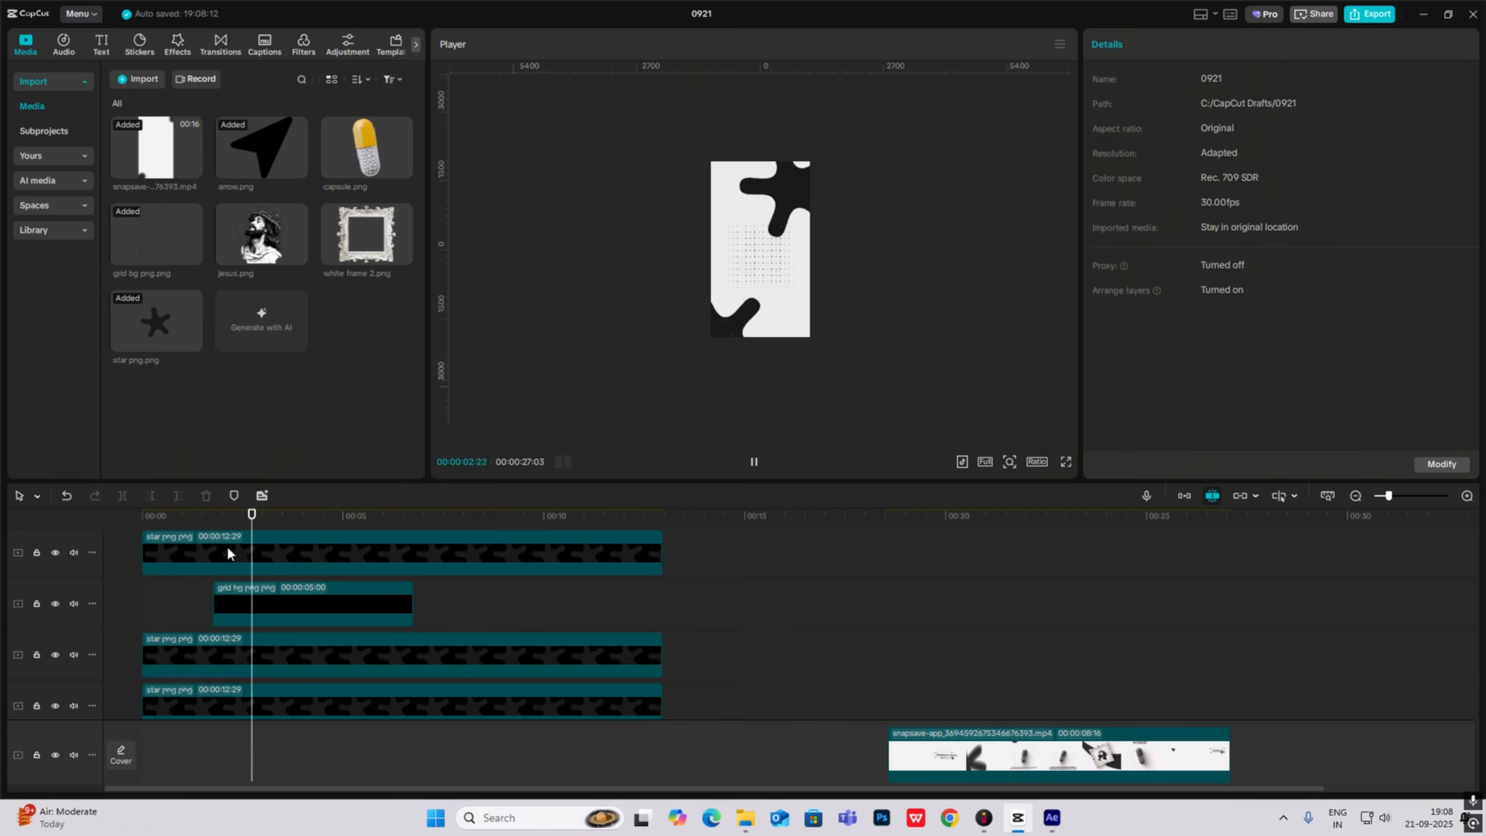
Shift the grid clip to start at 00:00:02:01, aligned with the stars' second keyframe.
{"action": "left_click", "coordinate": [1011, 462]}
{"action": "scroll", "coordinate": [259, 601], "scroll_direction": "up", "scroll_amount": 1}
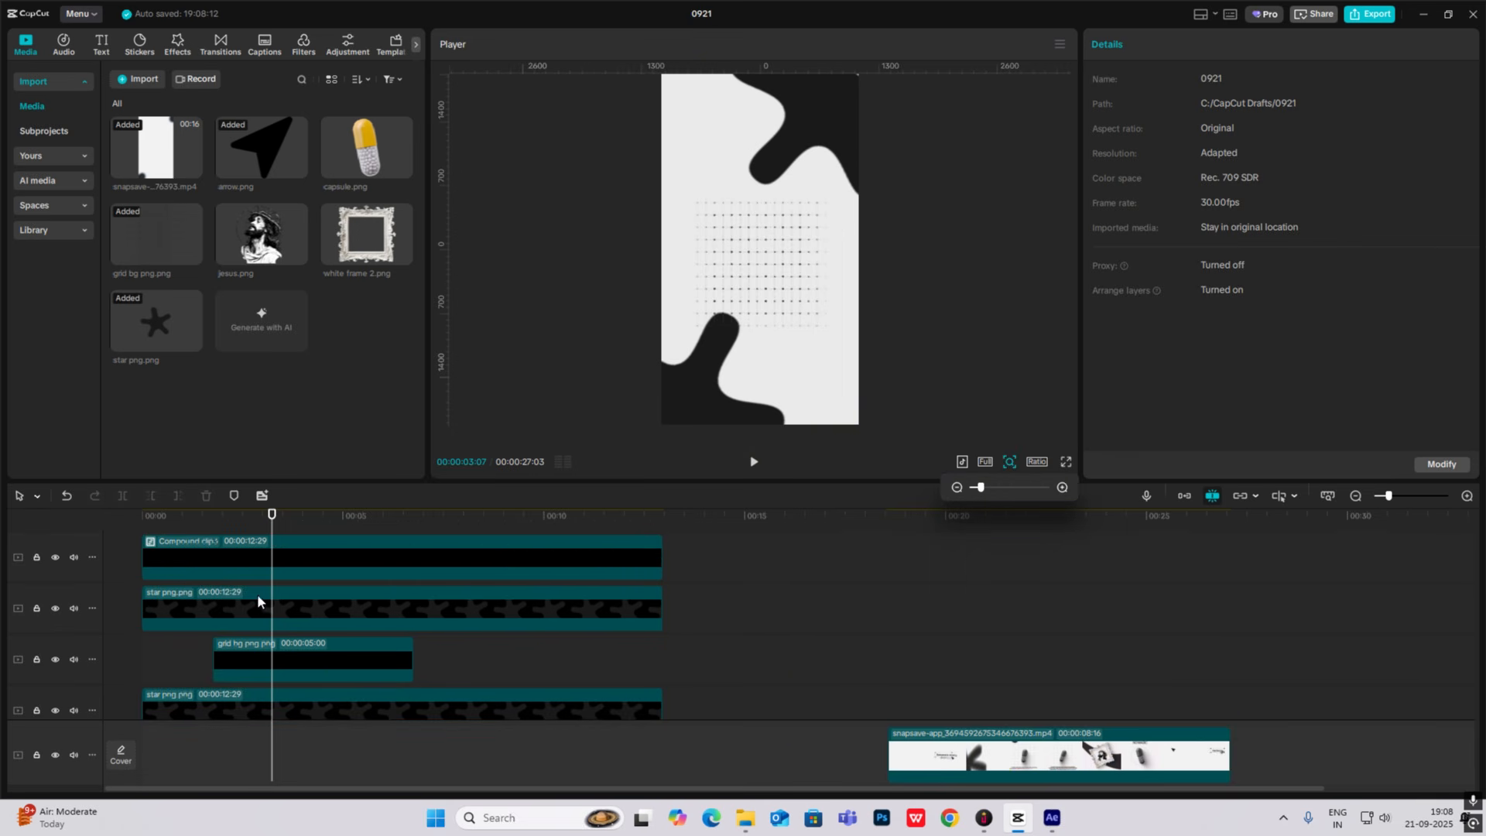
{"action": "scroll", "coordinate": [249, 566], "scroll_direction": "up", "scroll_amount": 1}
{"action": "left_click_drag", "start_coordinate": [272, 517], "coordinate": [213, 549]}
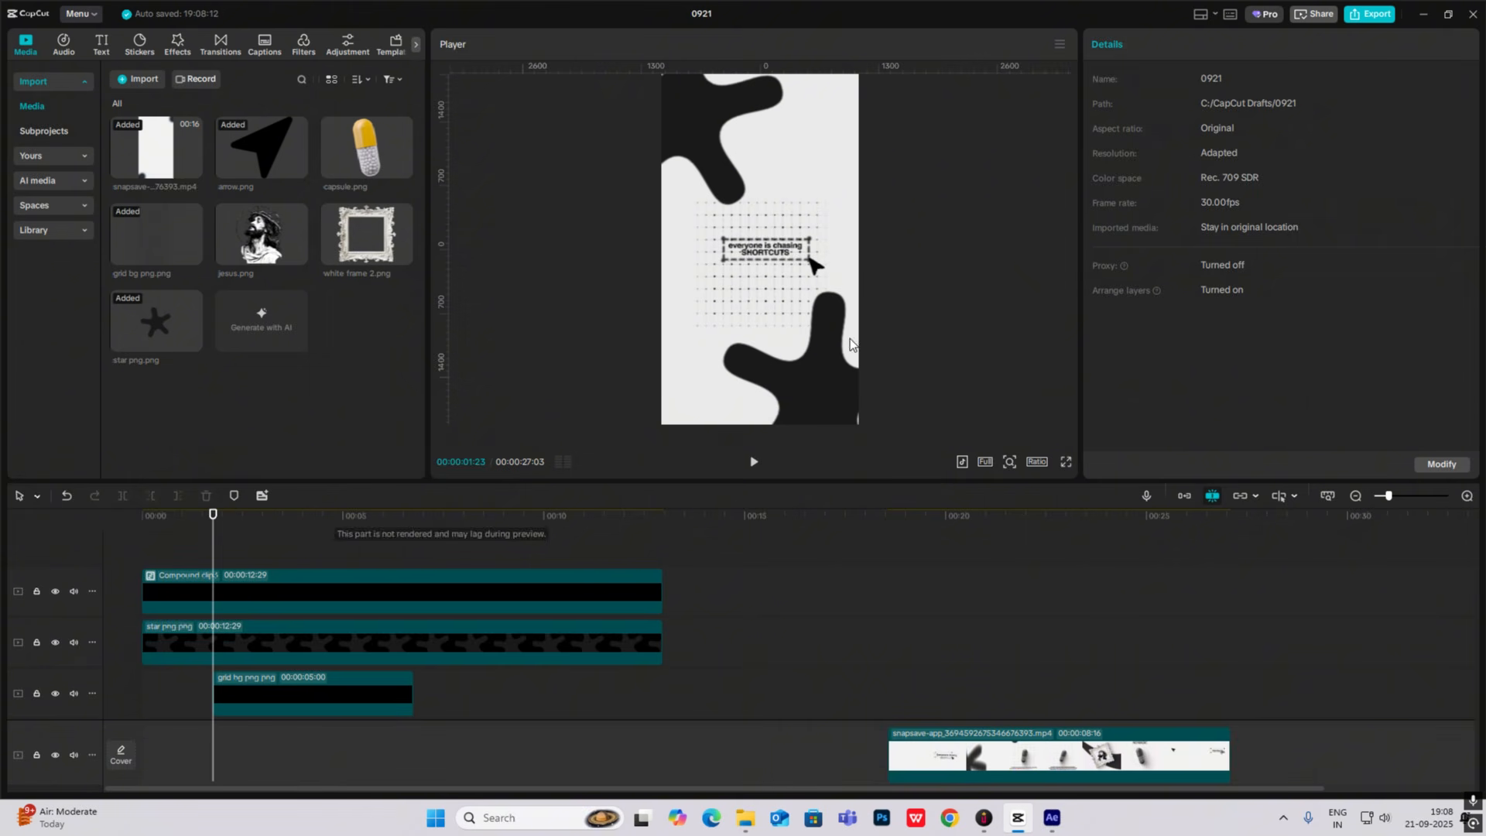
{"action": "scroll", "coordinate": [200, 673], "scroll_direction": "down", "scroll_amount": 1}
{"action": "left_click", "coordinate": [232, 570]}
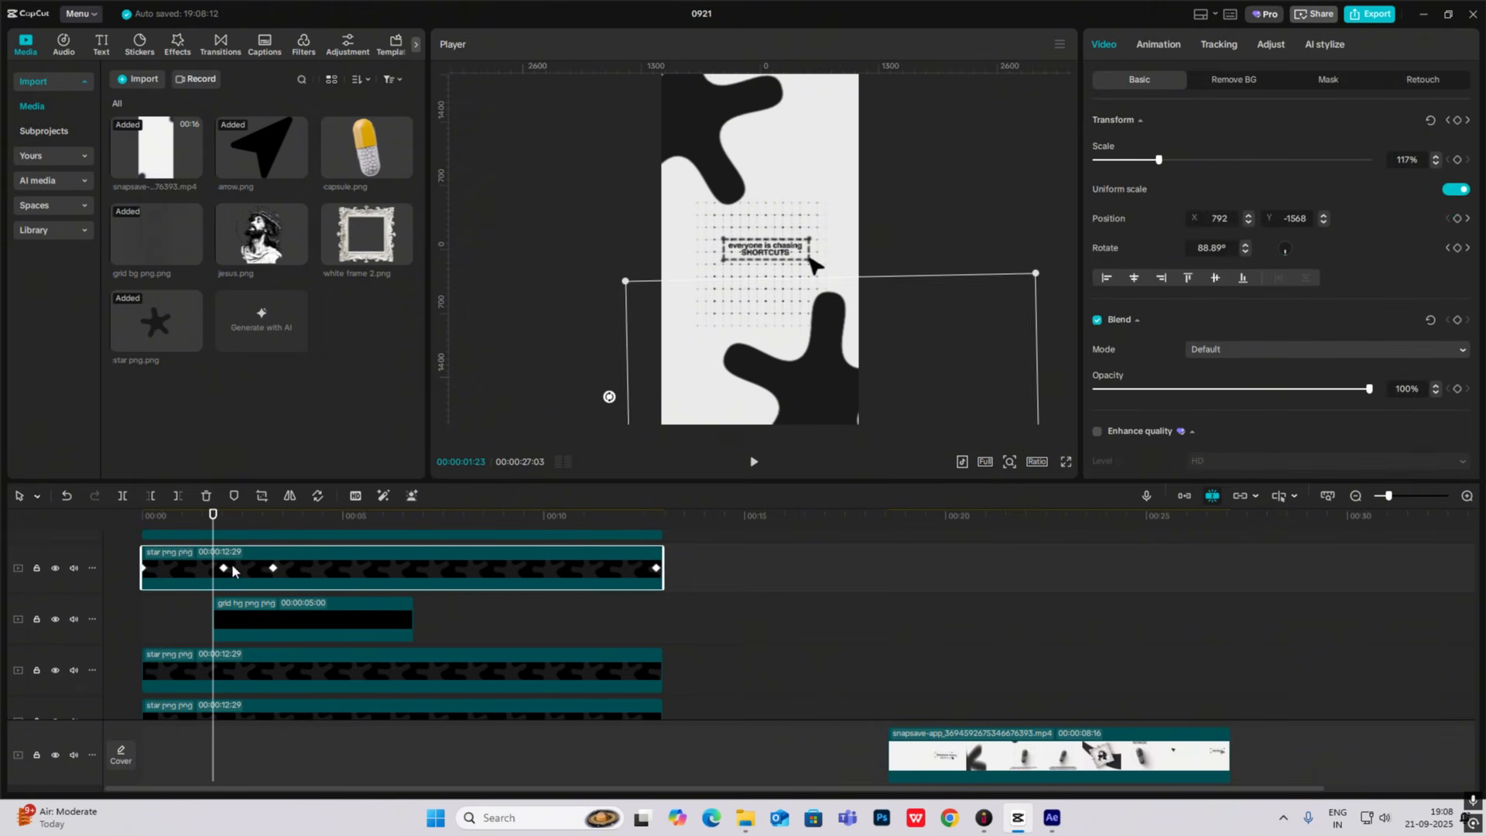
{"action": "left_click_drag", "start_coordinate": [214, 517], "coordinate": [223, 517]}
{"action": "left_click_drag", "start_coordinate": [234, 612], "coordinate": [243, 610]}
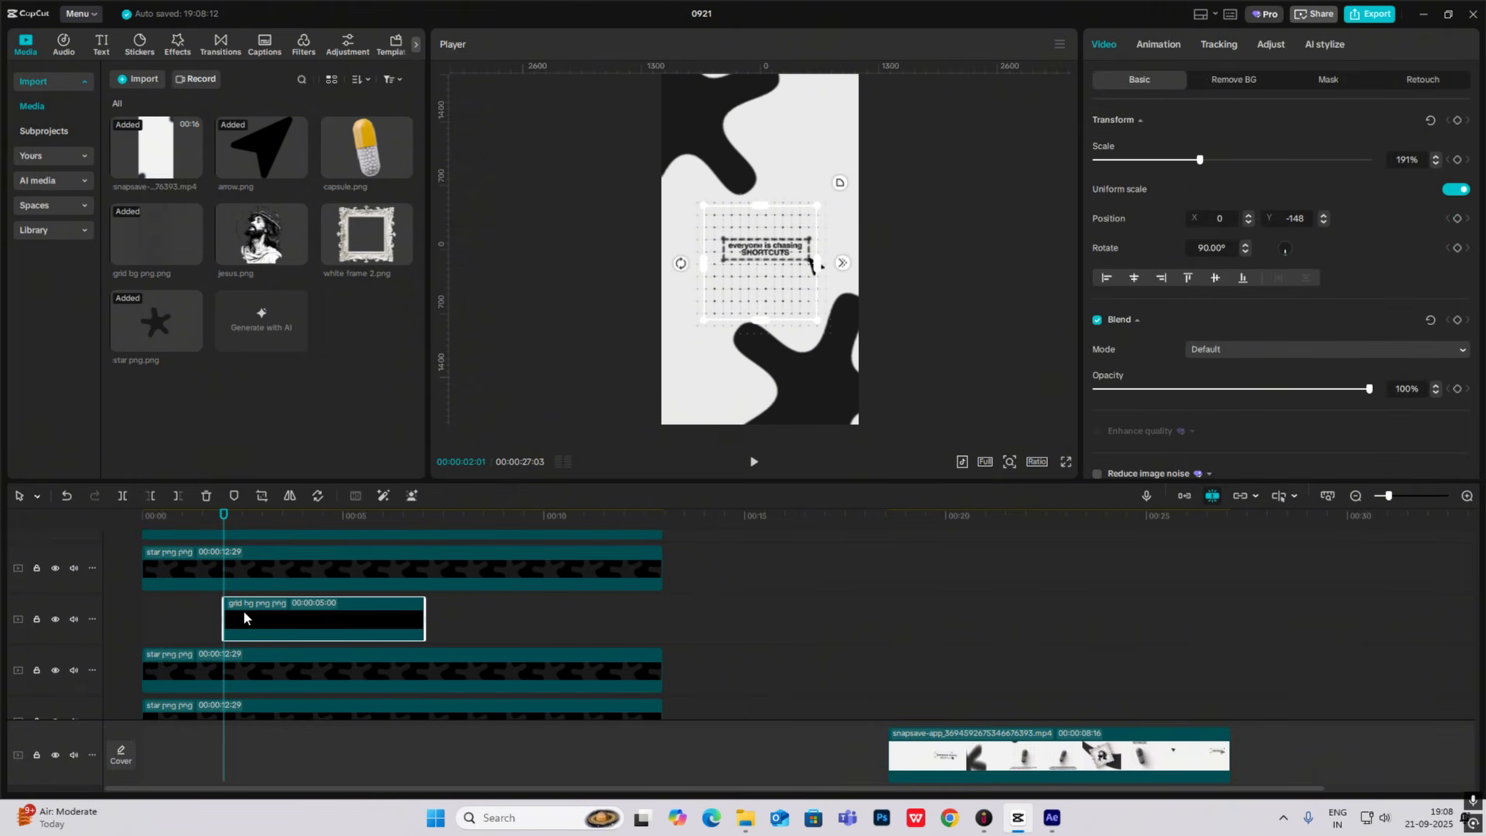
Keyframe the grid's position at 00:00:02:01 and 00:00:03:06, moving it below the frame at the first keyframe so it slides up.
{"action": "left_click", "coordinate": [232, 572]}
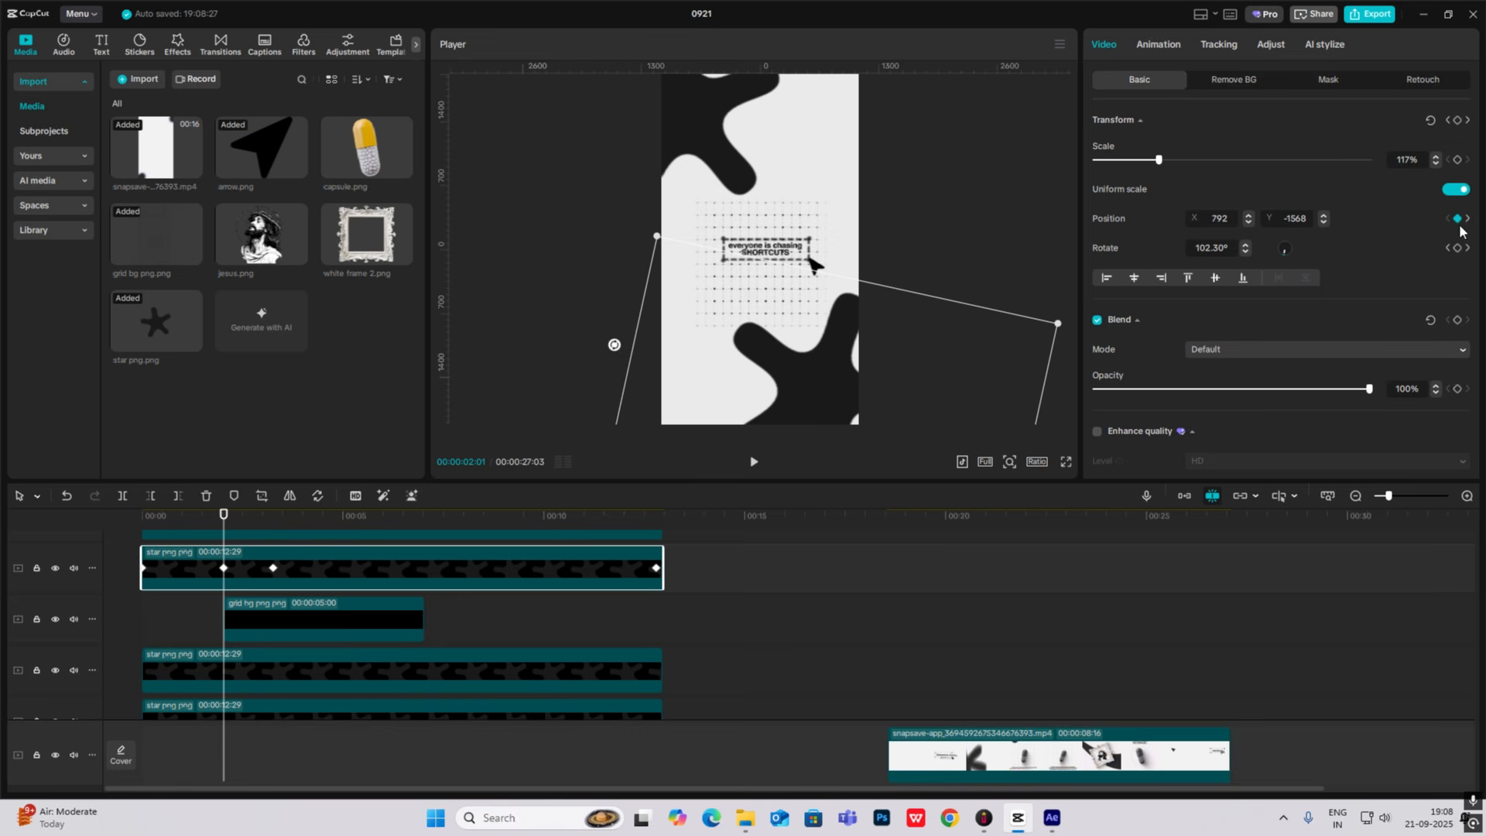
{"action": "left_click", "coordinate": [325, 617]}
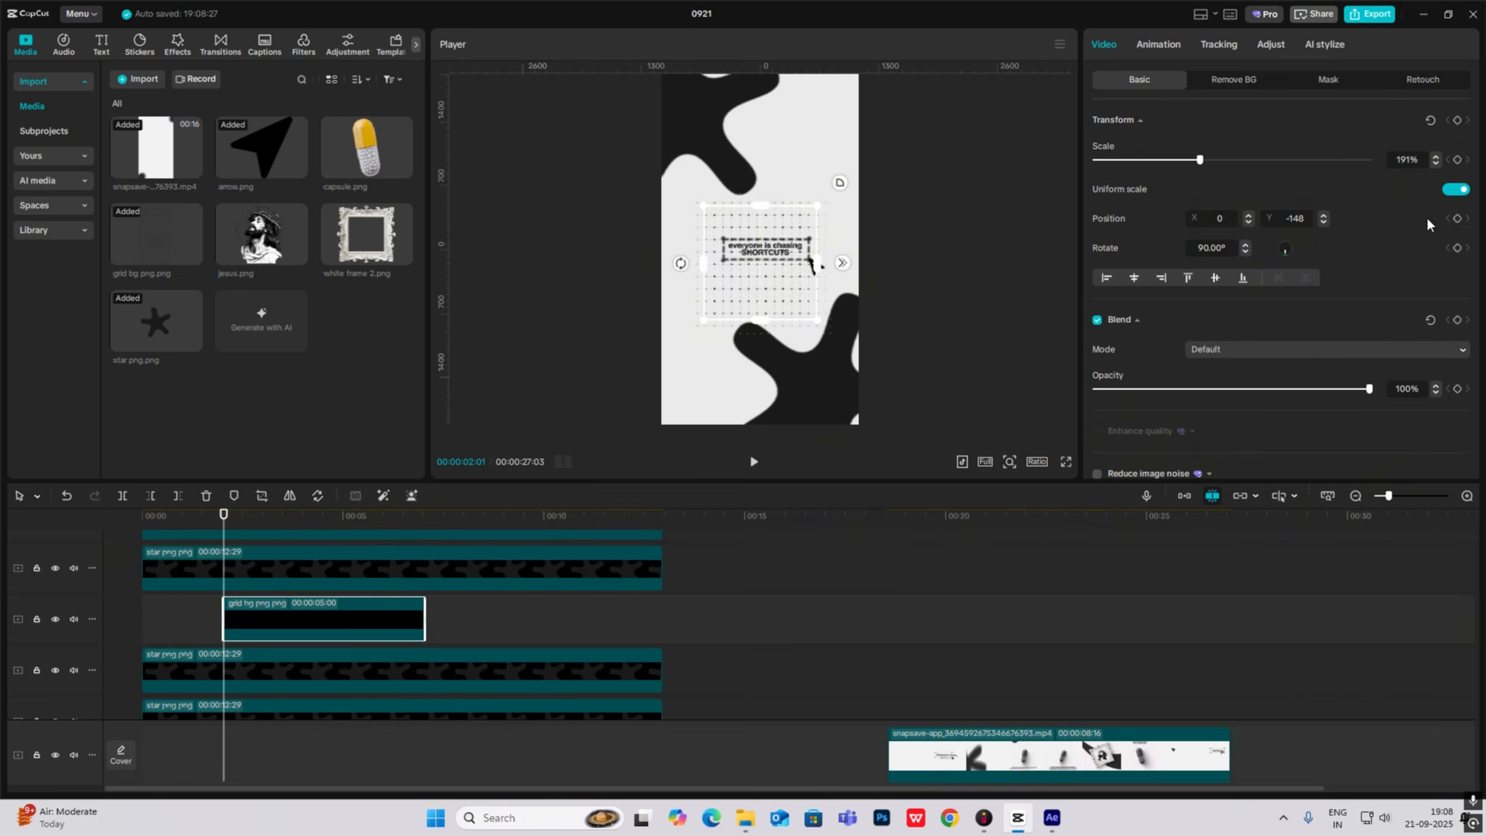
{"action": "left_click", "coordinate": [246, 575]}
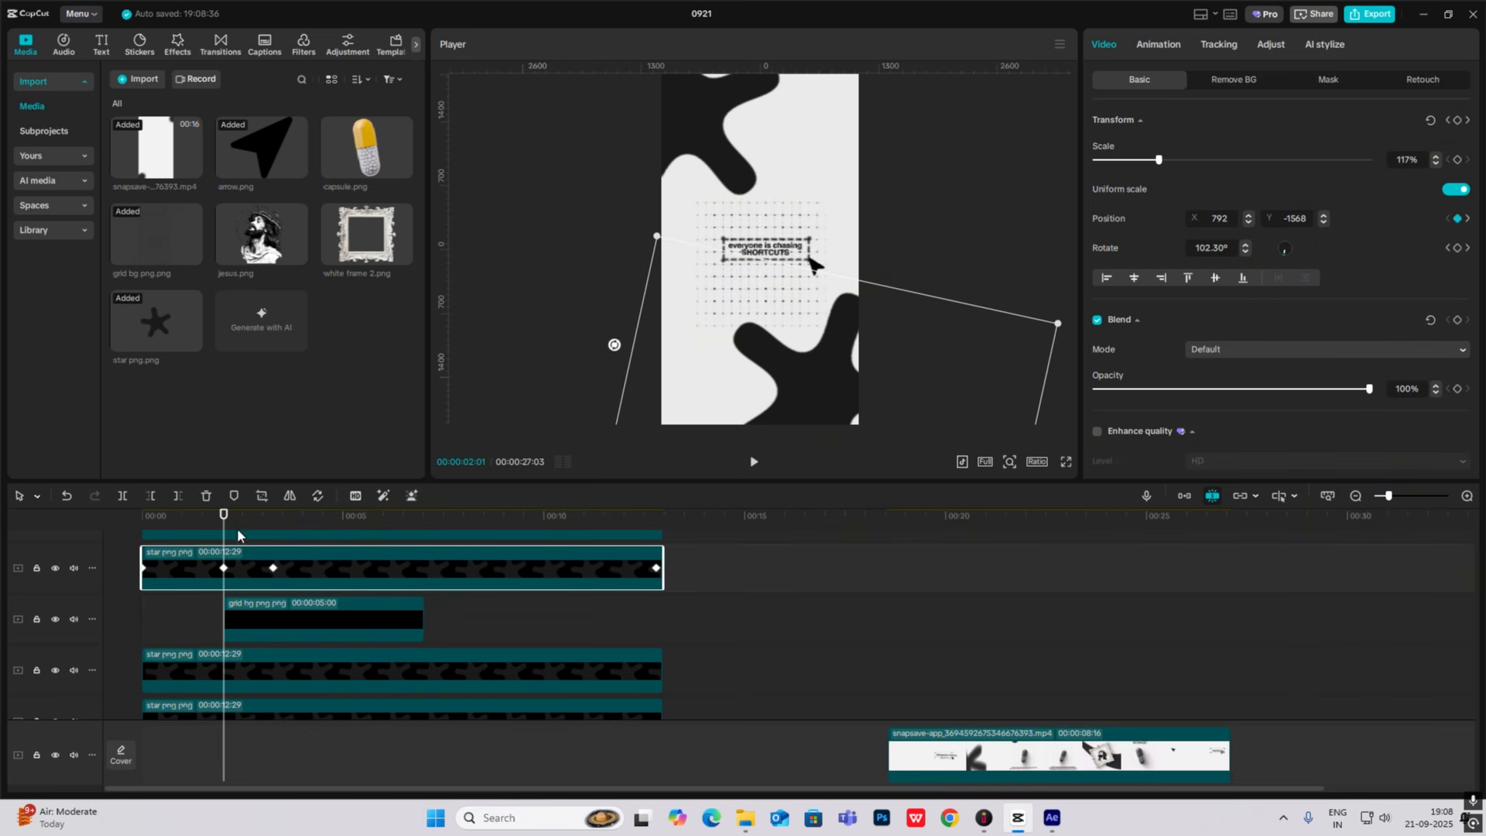
{"action": "left_click_drag", "start_coordinate": [223, 525], "coordinate": [273, 525]}
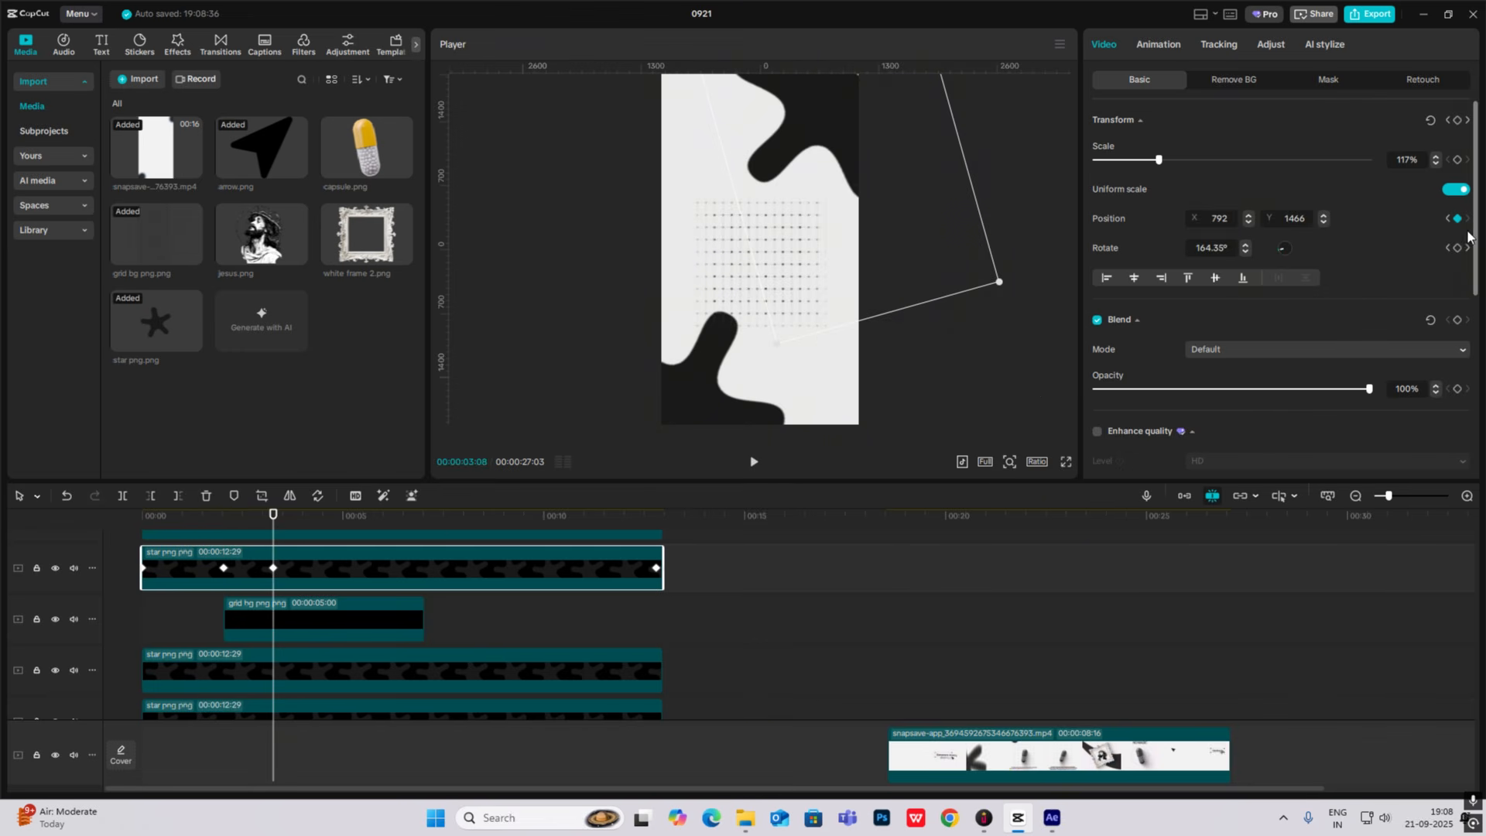
{"action": "left_click", "coordinate": [379, 618]}
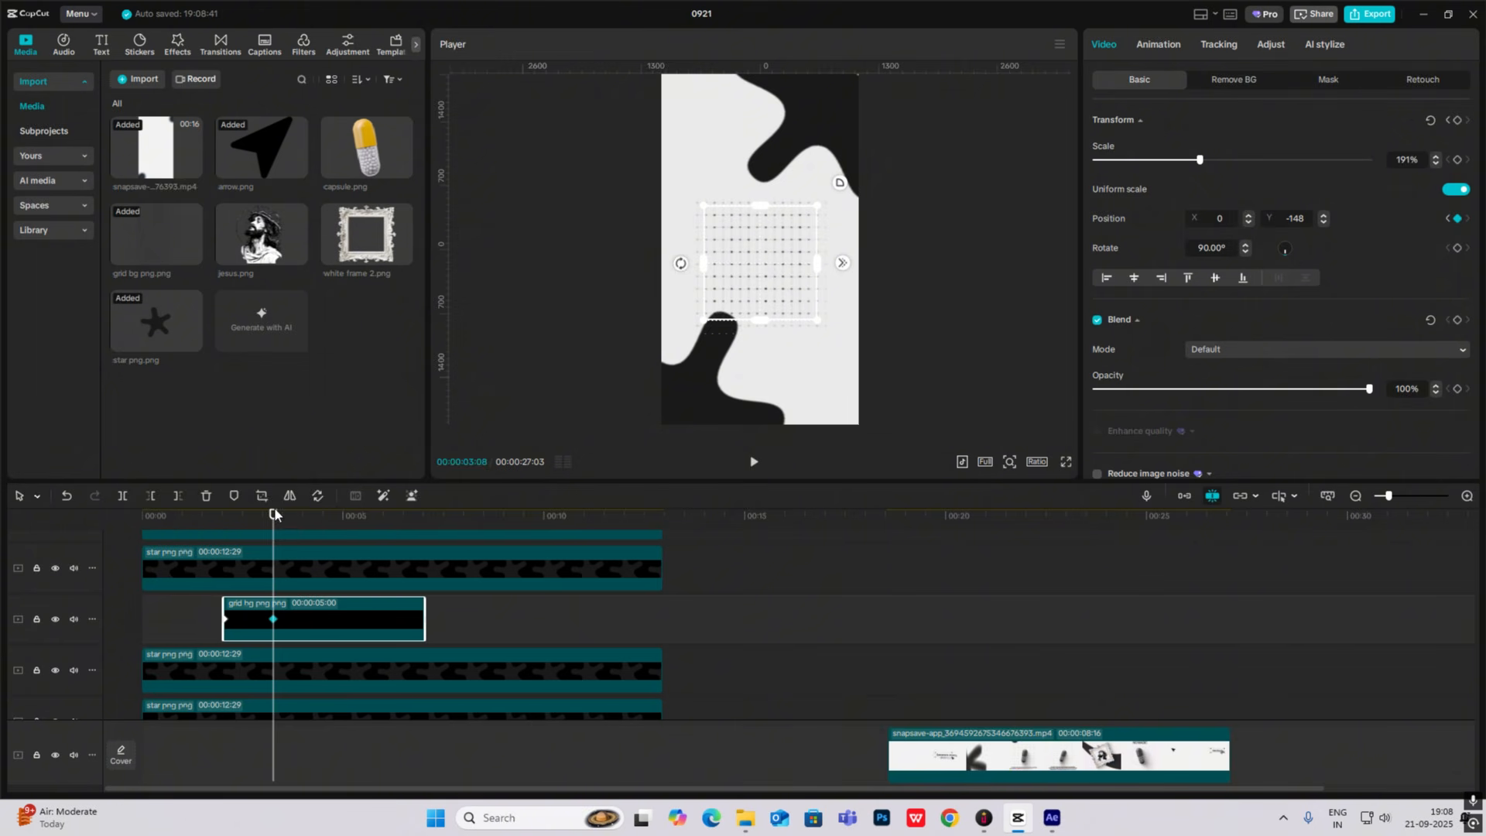
{"action": "left_click_drag", "start_coordinate": [272, 525], "coordinate": [223, 525]}
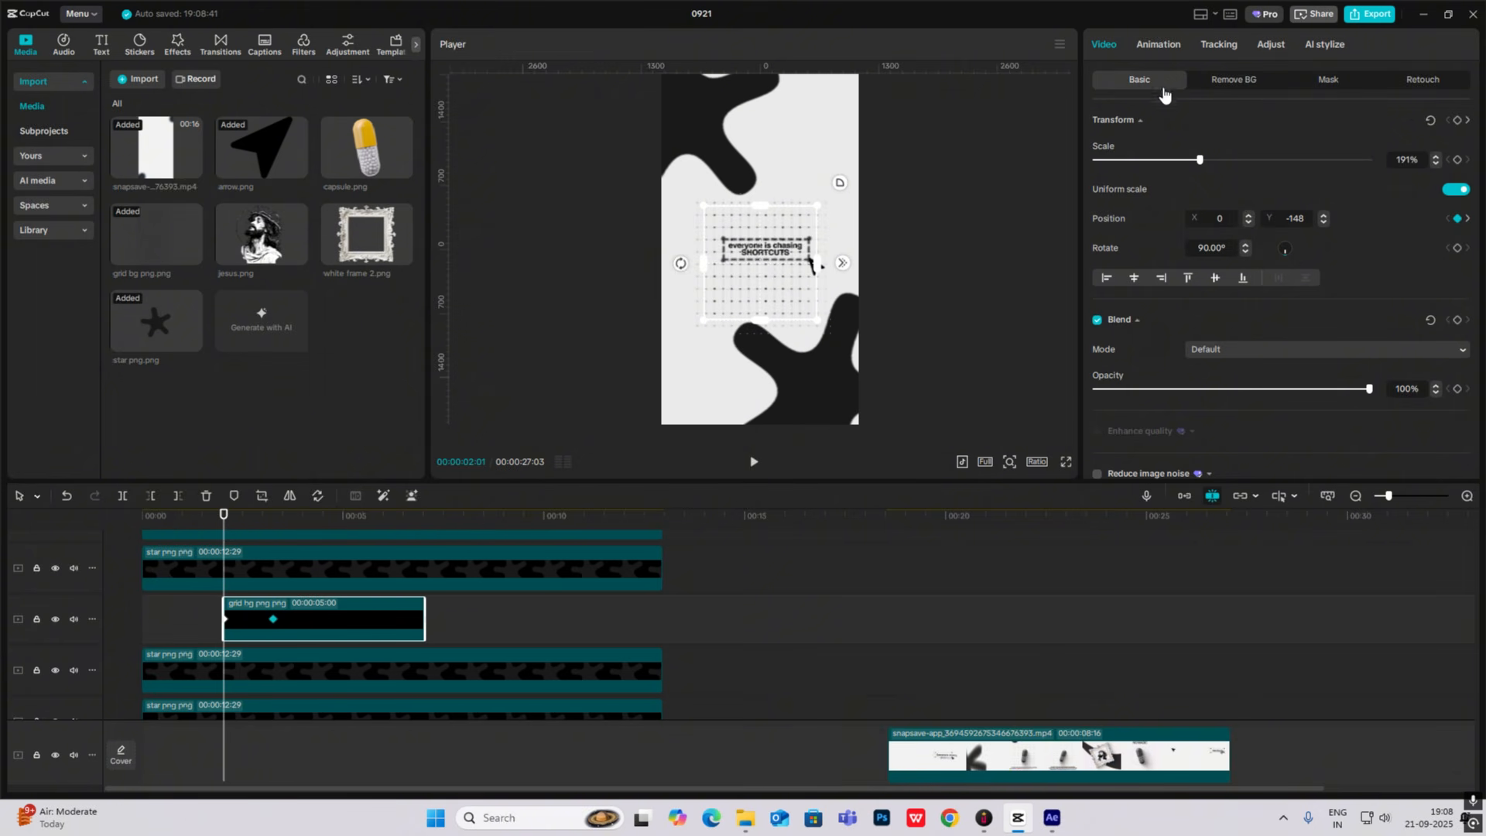
{"action": "left_click_drag", "start_coordinate": [779, 263], "coordinate": [769, 488]}
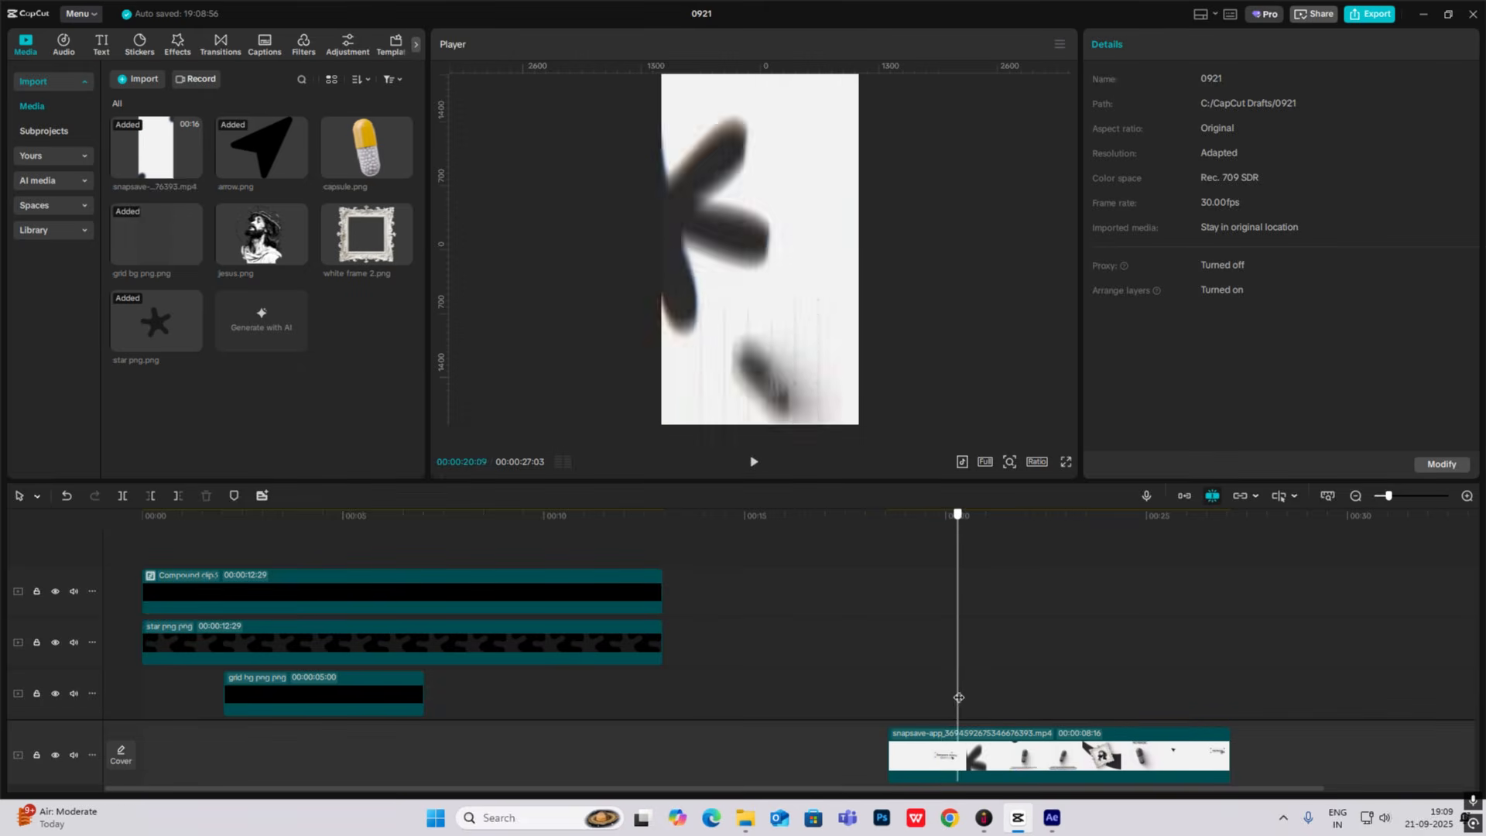
Add capsule.png above the grid at 00:00:02:01, scaled to 22%, rotated -20.76° and positioned at X -55, Y -102.
{"action": "left_click_drag", "start_coordinate": [958, 698], "coordinate": [224, 605]}
{"action": "left_click_drag", "start_coordinate": [366, 155], "coordinate": [225, 671]}
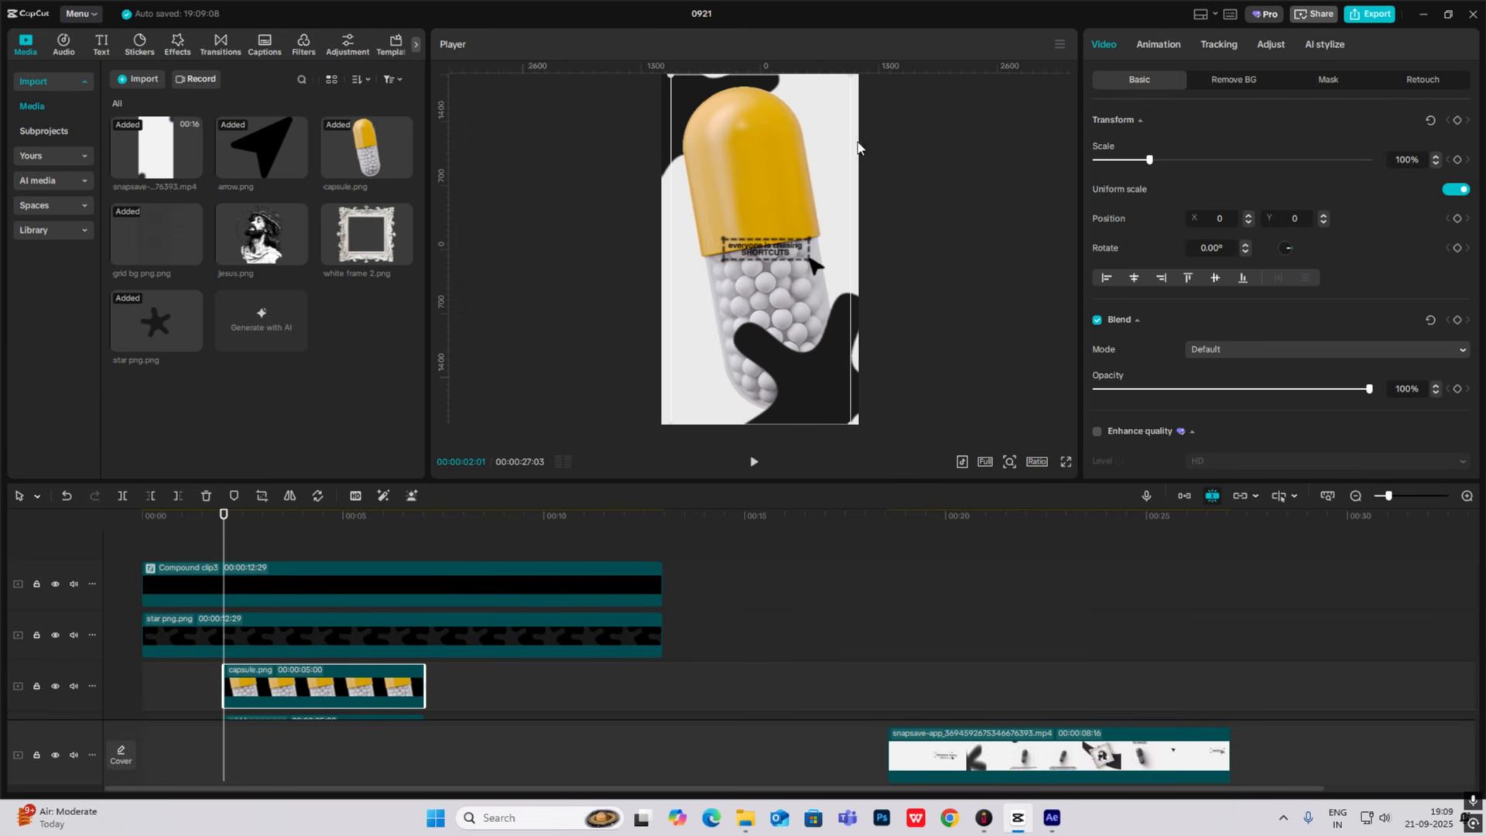
{"action": "left_click_drag", "start_coordinate": [856, 79], "coordinate": [791, 192]}
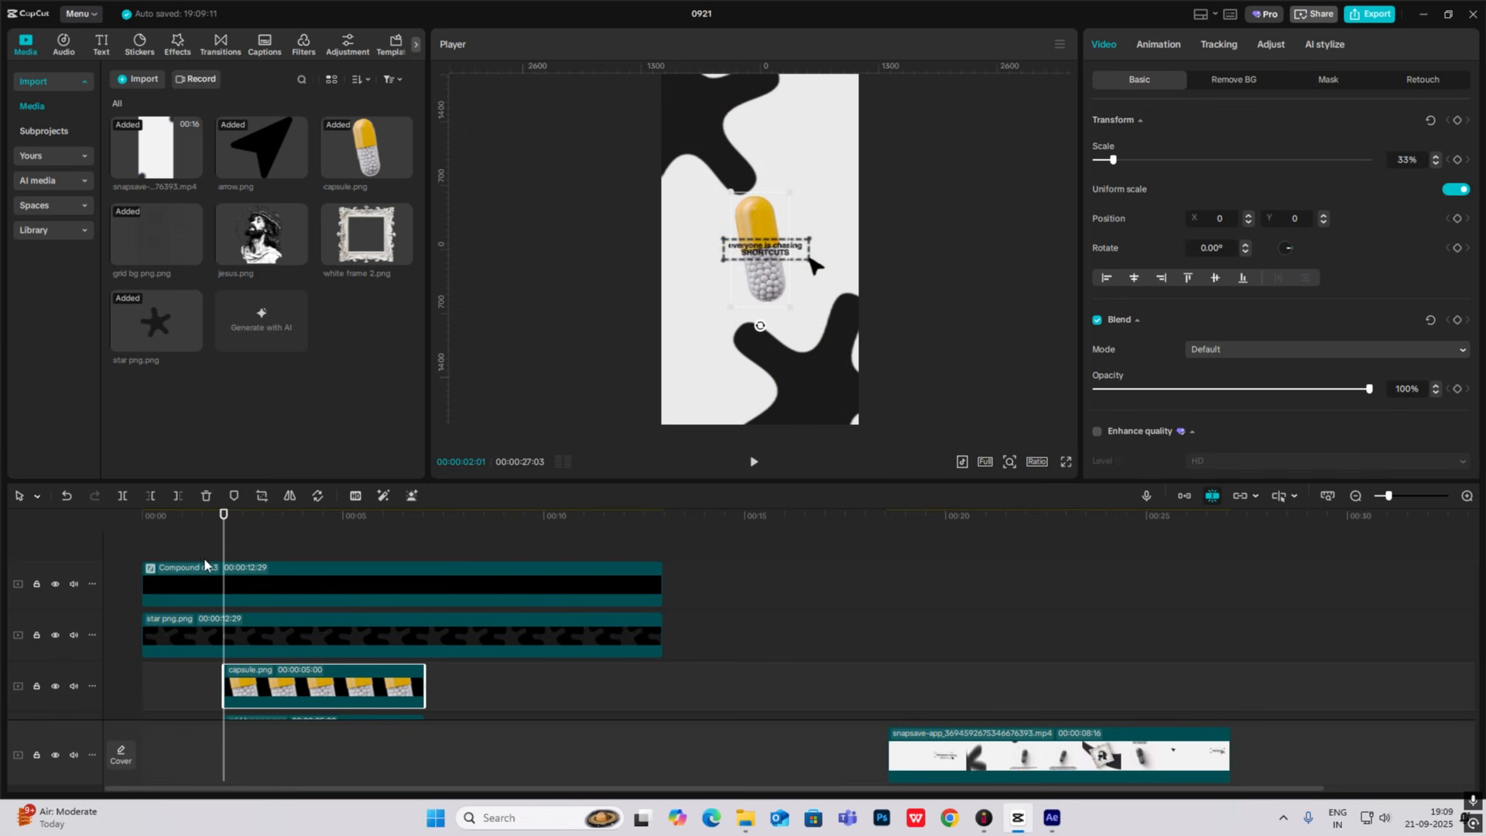
{"action": "left_click", "coordinate": [278, 560]}
{"action": "left_click_drag", "start_coordinate": [281, 560], "coordinate": [305, 558]}
{"action": "mouse_move", "coordinate": [777, 237]}
{"action": "left_mouse_down"}
{"action": "mouse_move", "coordinate": [774, 253]}
{"action": "mouse_move", "coordinate": [774, 232]}
{"action": "left_mouse_up"}
{"action": "left_click_drag", "start_coordinate": [763, 318], "coordinate": [754, 277]}
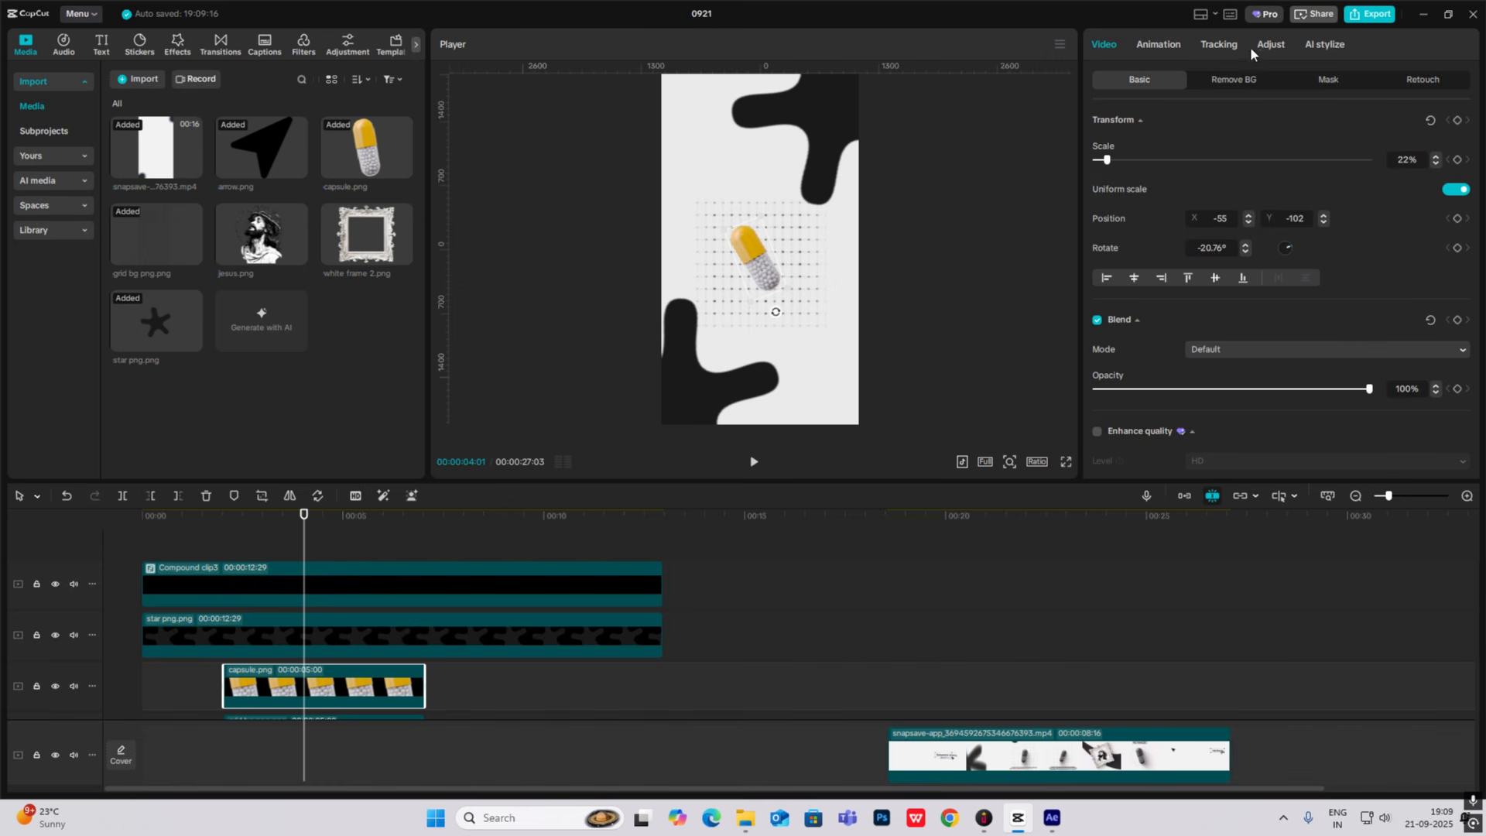
Turn the capsule gray with saturation -50 and darken it with highlights -11, shadow -12, whites -4 and blacks -16.
{"action": "left_click", "coordinate": [1270, 45]}
{"action": "scroll", "coordinate": [1237, 222], "scroll_direction": "down", "scroll_amount": 3}
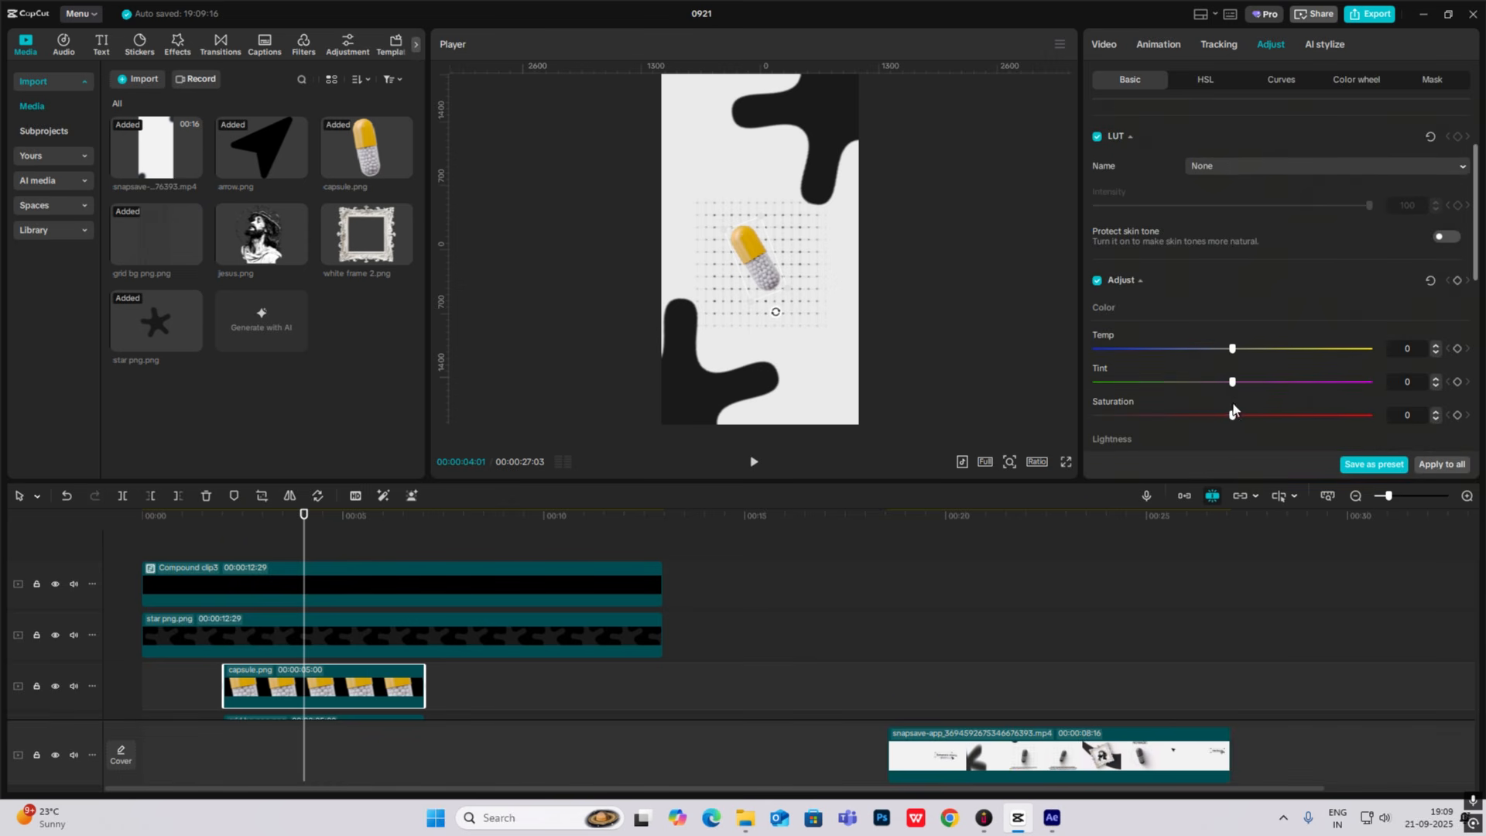
{"action": "left_click_drag", "start_coordinate": [1233, 414], "coordinate": [399, 409]}
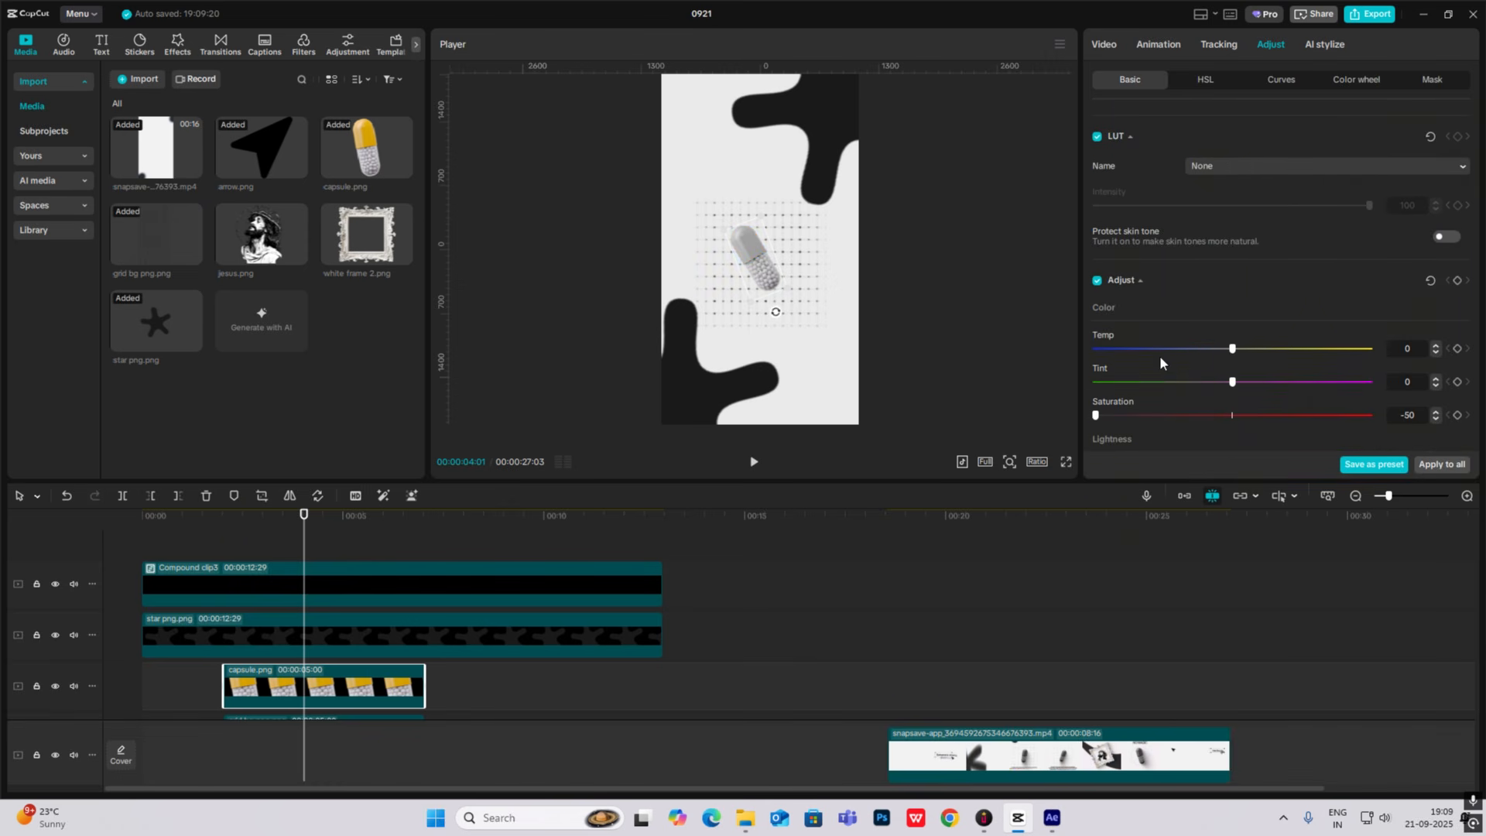
{"action": "scroll", "coordinate": [1159, 355], "scroll_direction": "down", "scroll_amount": 5}
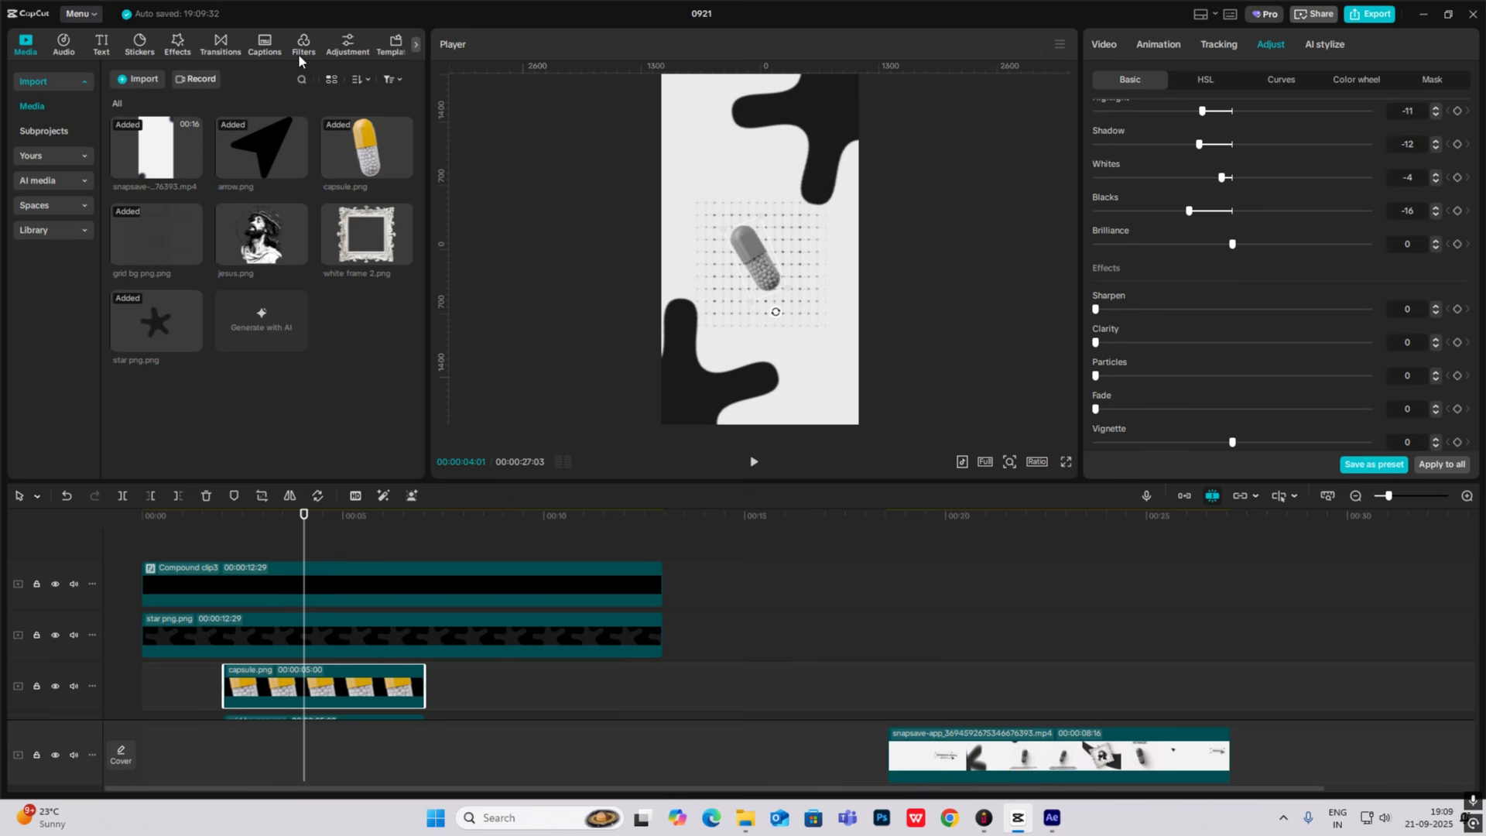
Apply the Dot Silkscreen texture effect to the capsule clip.
{"action": "left_click", "coordinate": [172, 47]}
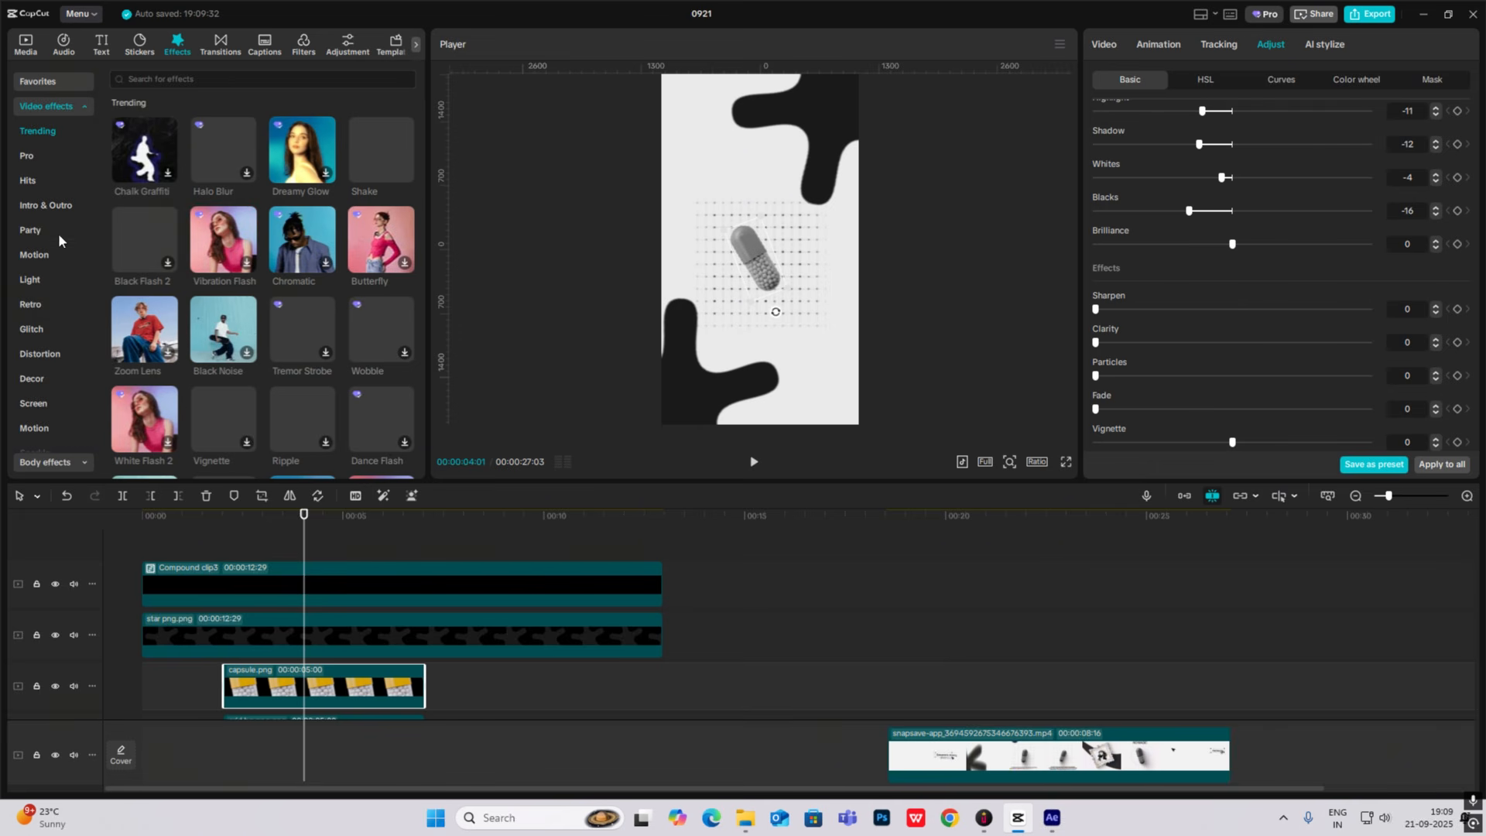
{"action": "scroll", "coordinate": [46, 294], "scroll_direction": "down", "scroll_amount": 3}
{"action": "left_click", "coordinate": [34, 357]}
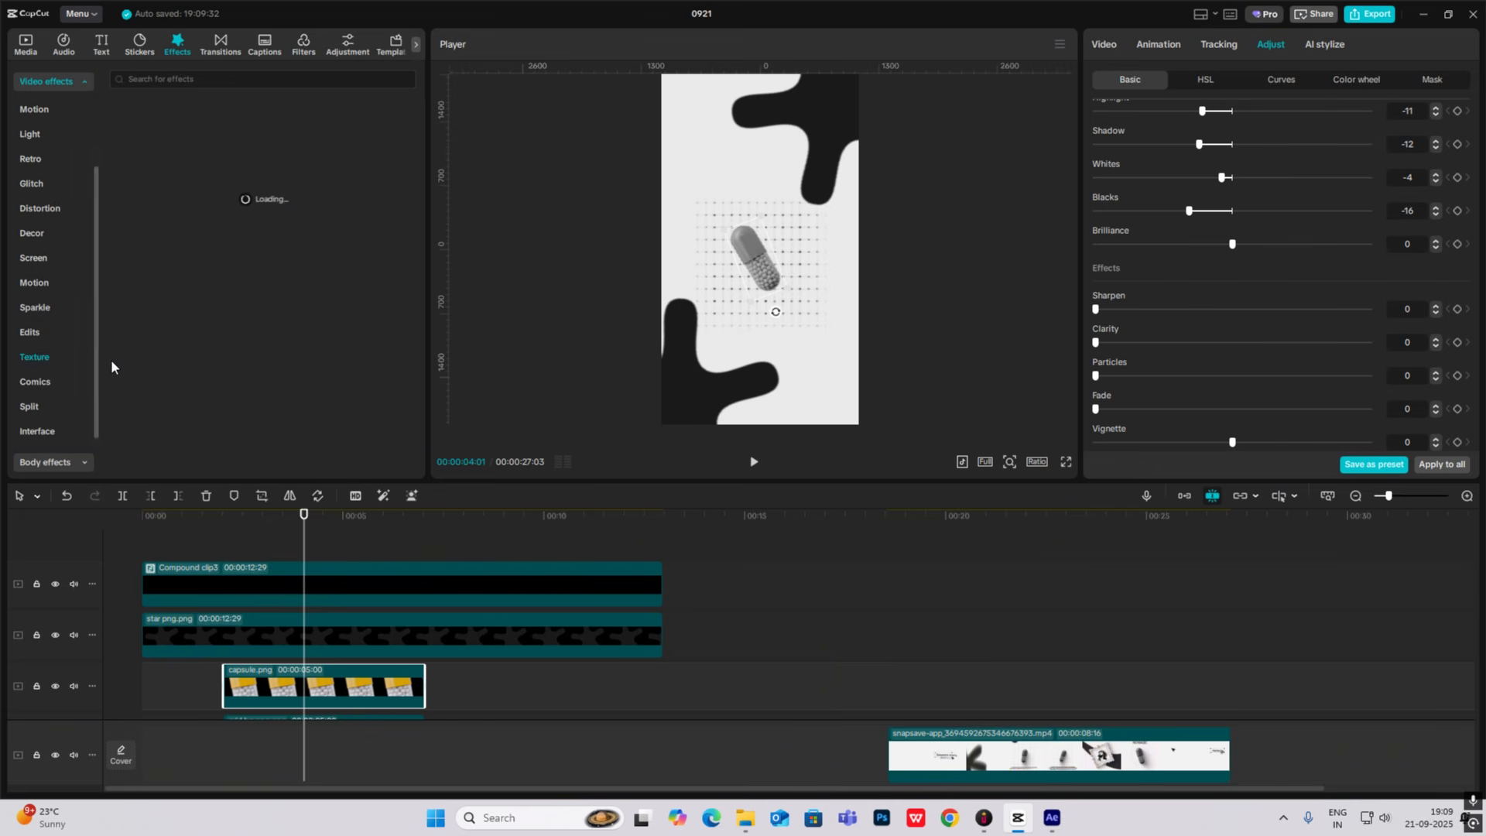
{"action": "left_click", "coordinate": [380, 140]}
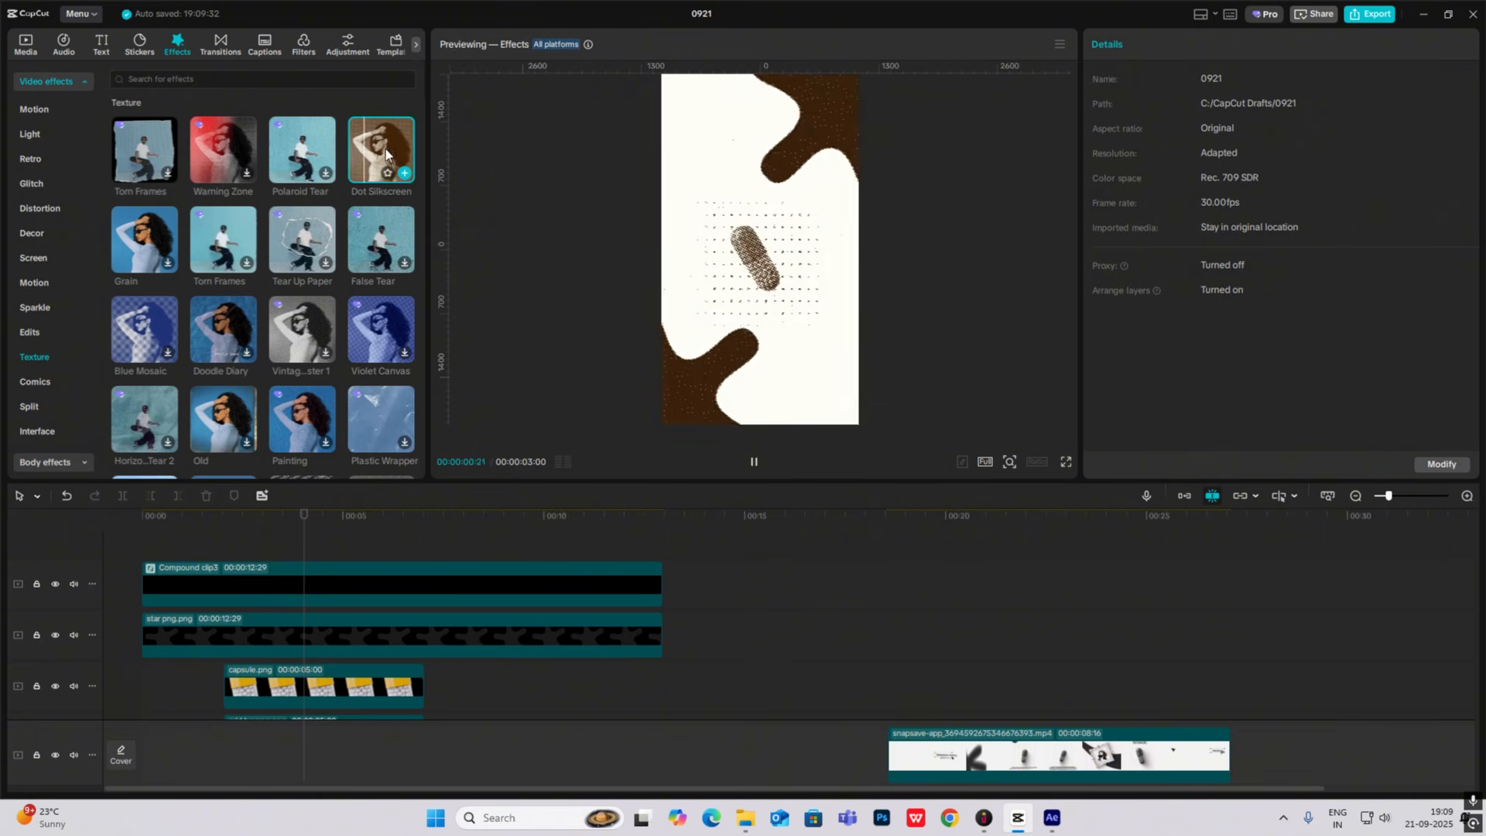
{"action": "left_click_drag", "start_coordinate": [385, 148], "coordinate": [310, 687]}
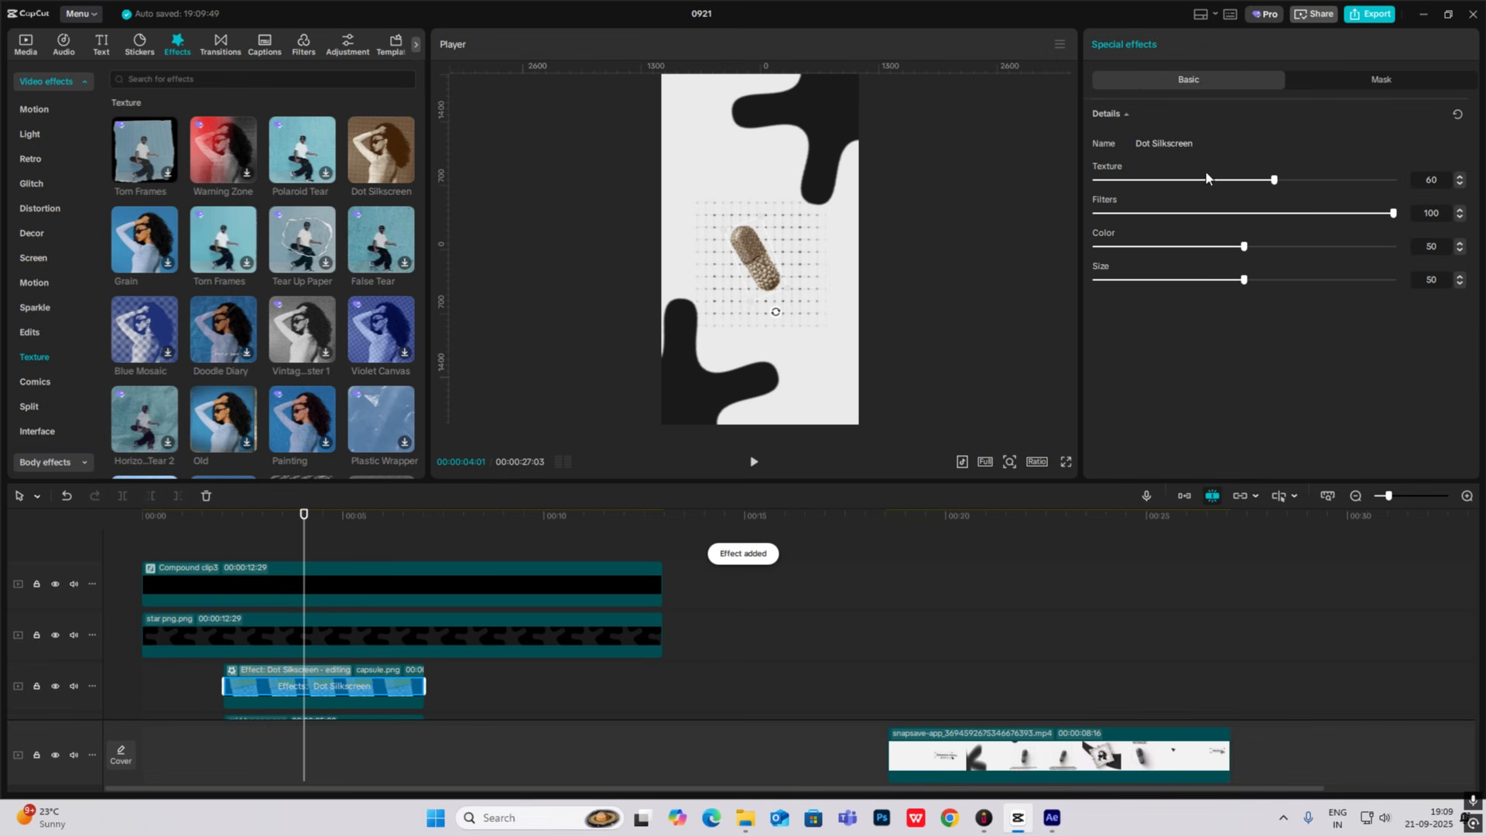
Set the Dot Silkscreen effect's Filters to 0 and lower its Texture, Color and Size.
{"action": "left_click_drag", "start_coordinate": [1177, 213], "coordinate": [1015, 221]}
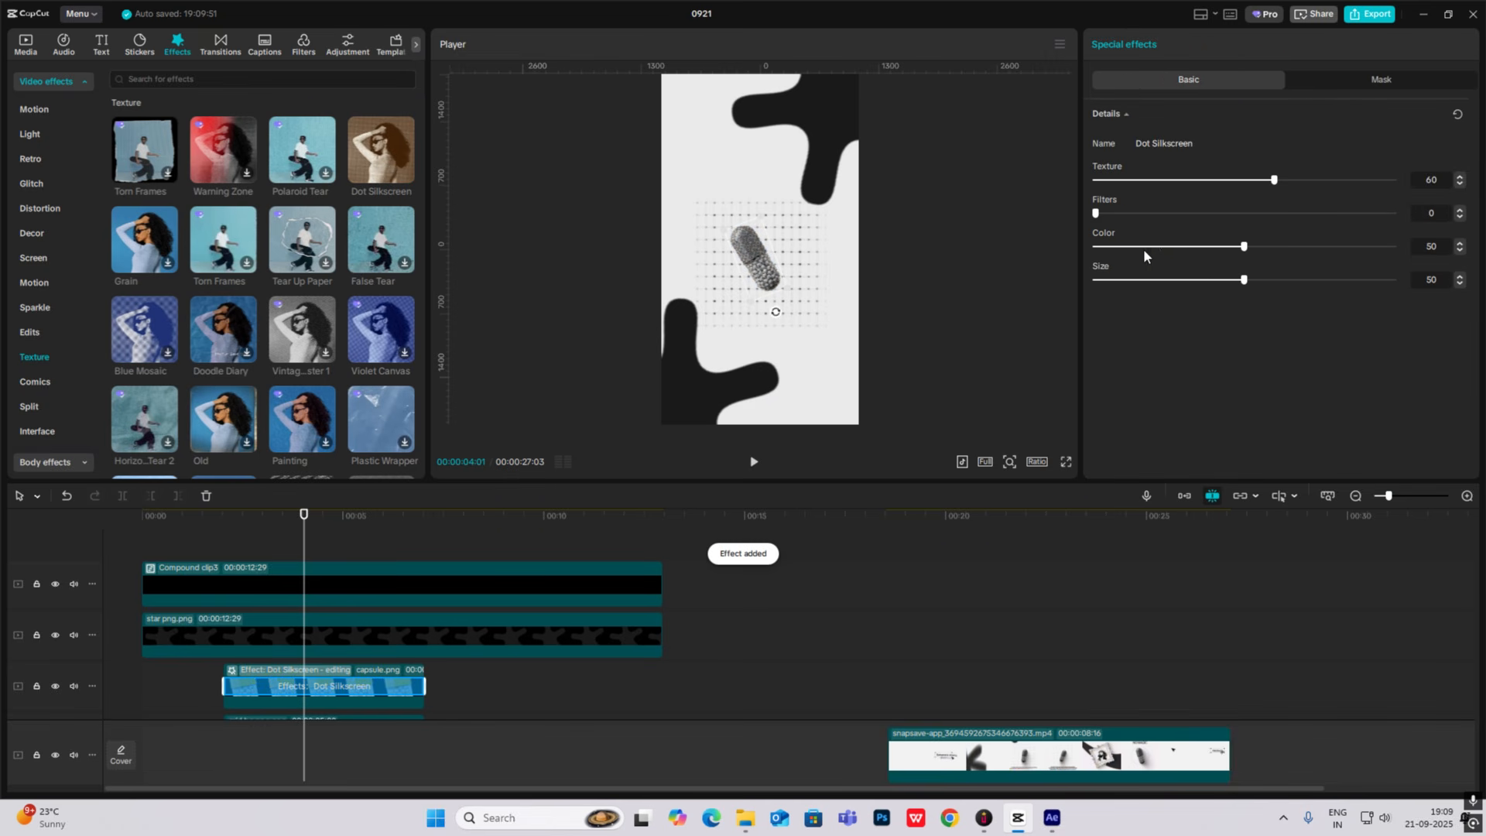
{"action": "left_click_drag", "start_coordinate": [1144, 246], "coordinate": [1402, 252]}
{"action": "left_click_drag", "start_coordinate": [1243, 279], "coordinate": [1068, 286]}
{"action": "left_click_drag", "start_coordinate": [1274, 179], "coordinate": [1203, 211]}
{"action": "mouse_move", "coordinate": [1095, 213]}
{"action": "left_mouse_down"}
{"action": "mouse_move", "coordinate": [1363, 216]}
{"action": "mouse_move", "coordinate": [1084, 217]}
{"action": "left_mouse_up"}
{"action": "left_click_drag", "start_coordinate": [1393, 246], "coordinate": [1084, 249]}
{"action": "left_click", "coordinate": [921, 317]}
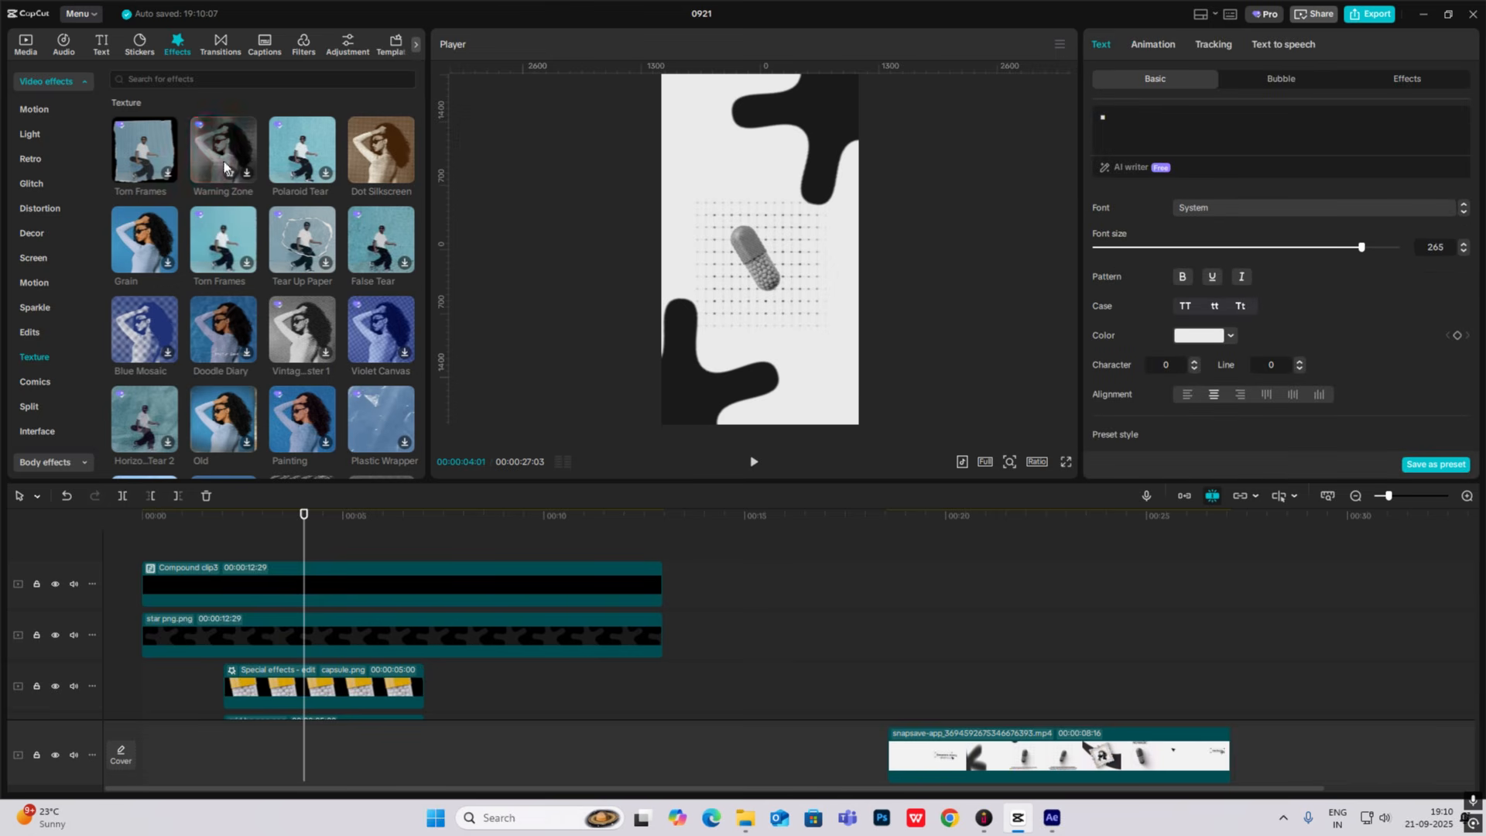
Add a position keyframe to the capsule clip at 00:00:02:01, the start of the clip.
{"action": "left_click", "coordinate": [252, 546]}
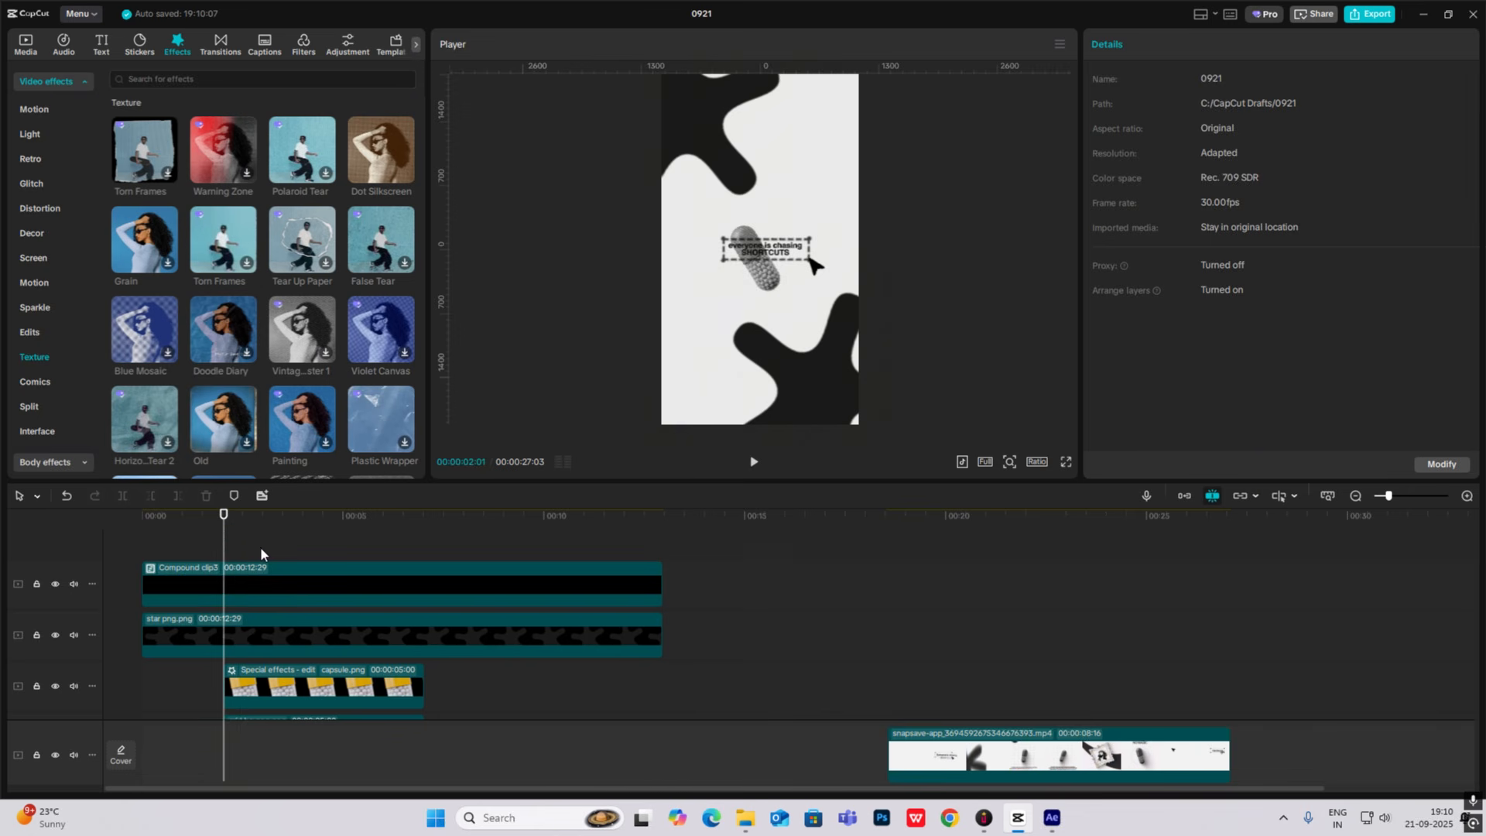
{"action": "scroll", "coordinate": [260, 546], "scroll_direction": "down", "scroll_amount": 2}
{"action": "left_click", "coordinate": [262, 596]}
{"action": "left_click", "coordinate": [265, 644]}
{"action": "left_click", "coordinate": [287, 599]}
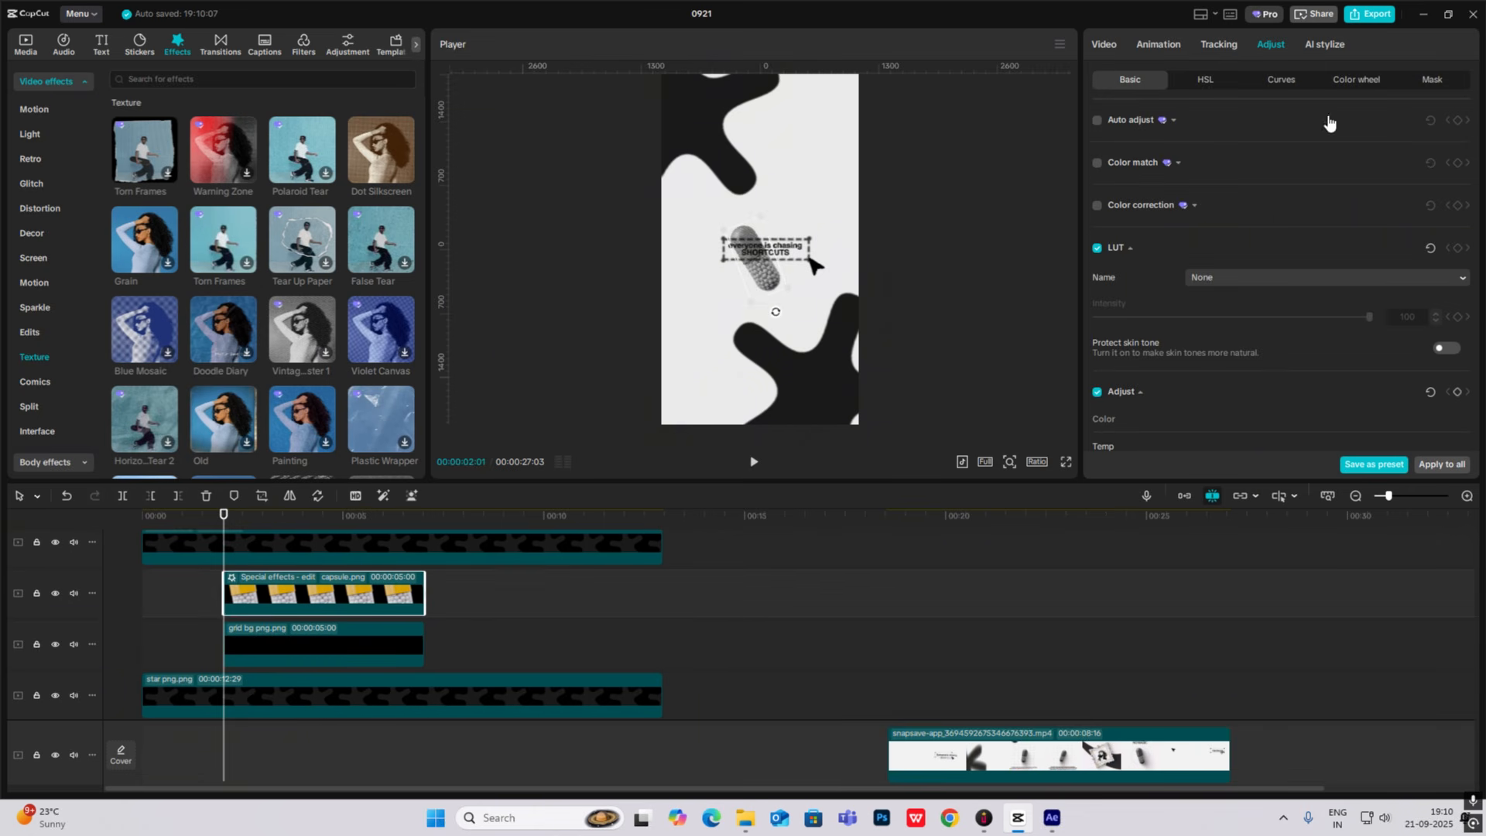
{"action": "left_click", "coordinate": [1107, 45]}
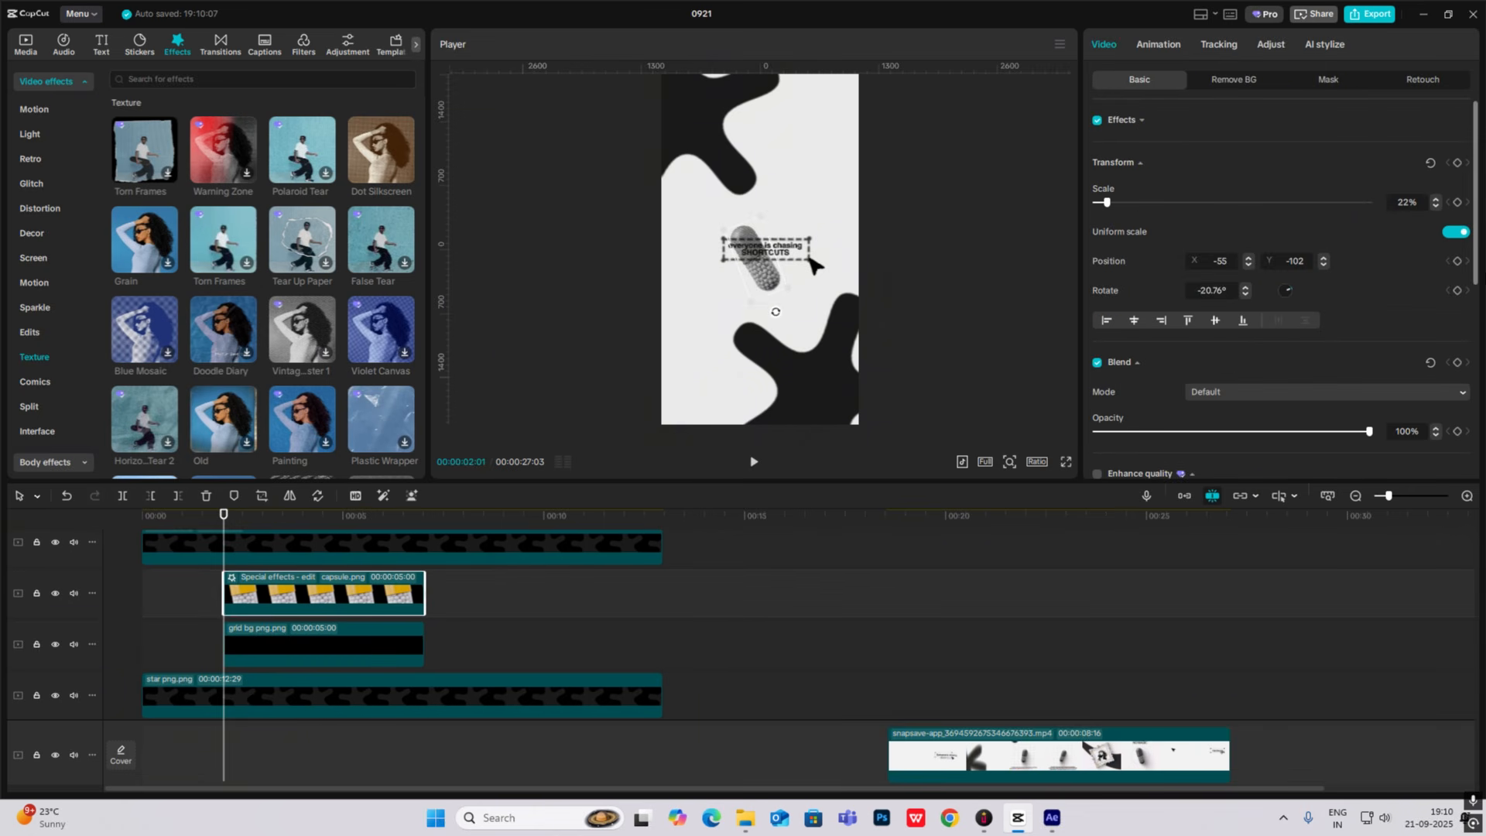
{"action": "left_click", "coordinate": [1457, 261]}
Add a second position keyframe to the capsule clip, aligned in time with the grid clip's second keyframe.
{"action": "left_click", "coordinate": [309, 631]}
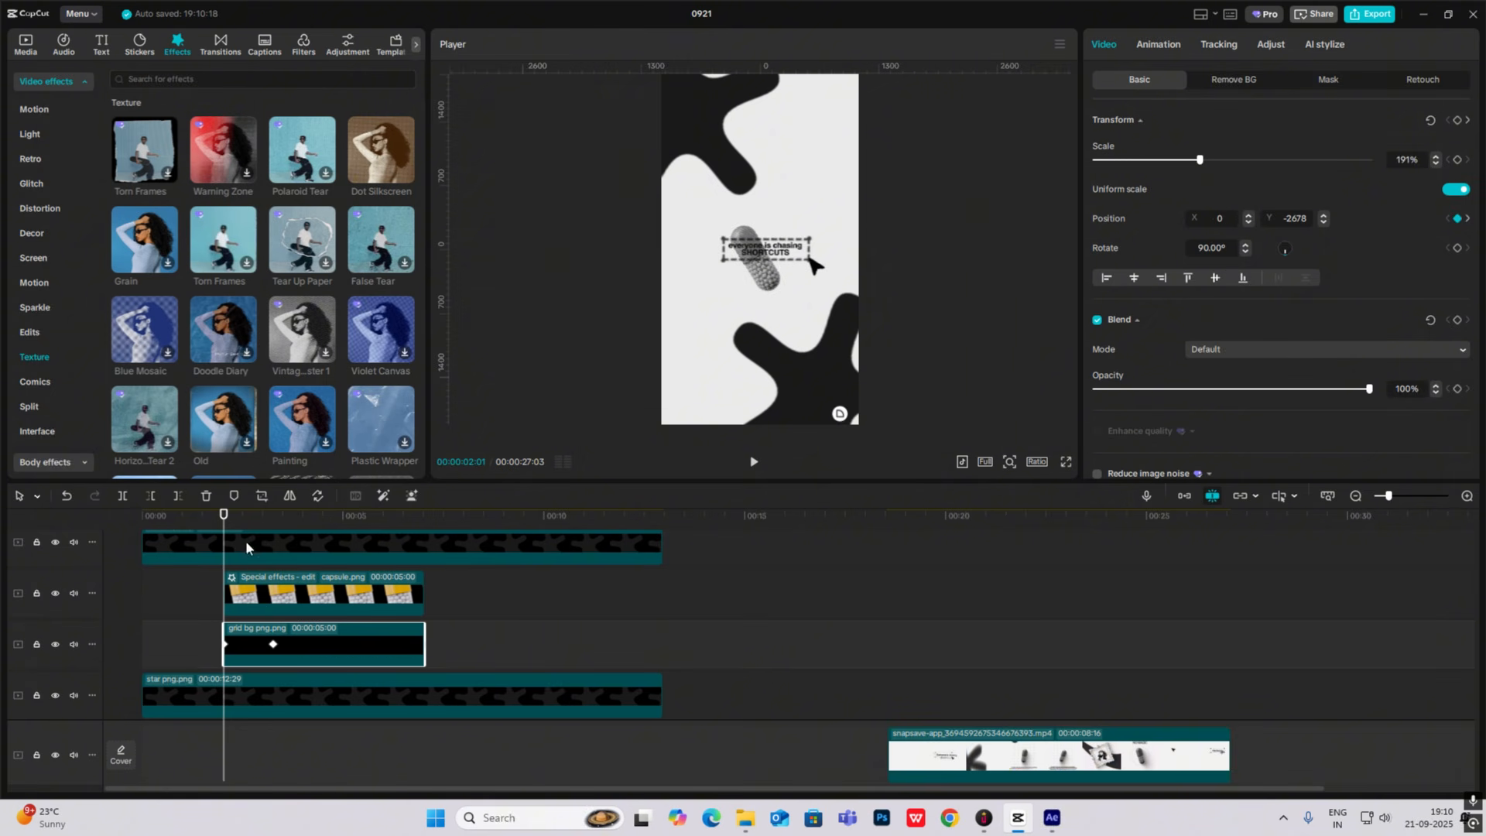
{"action": "left_click", "coordinate": [272, 515]}
{"action": "left_click", "coordinate": [298, 592]}
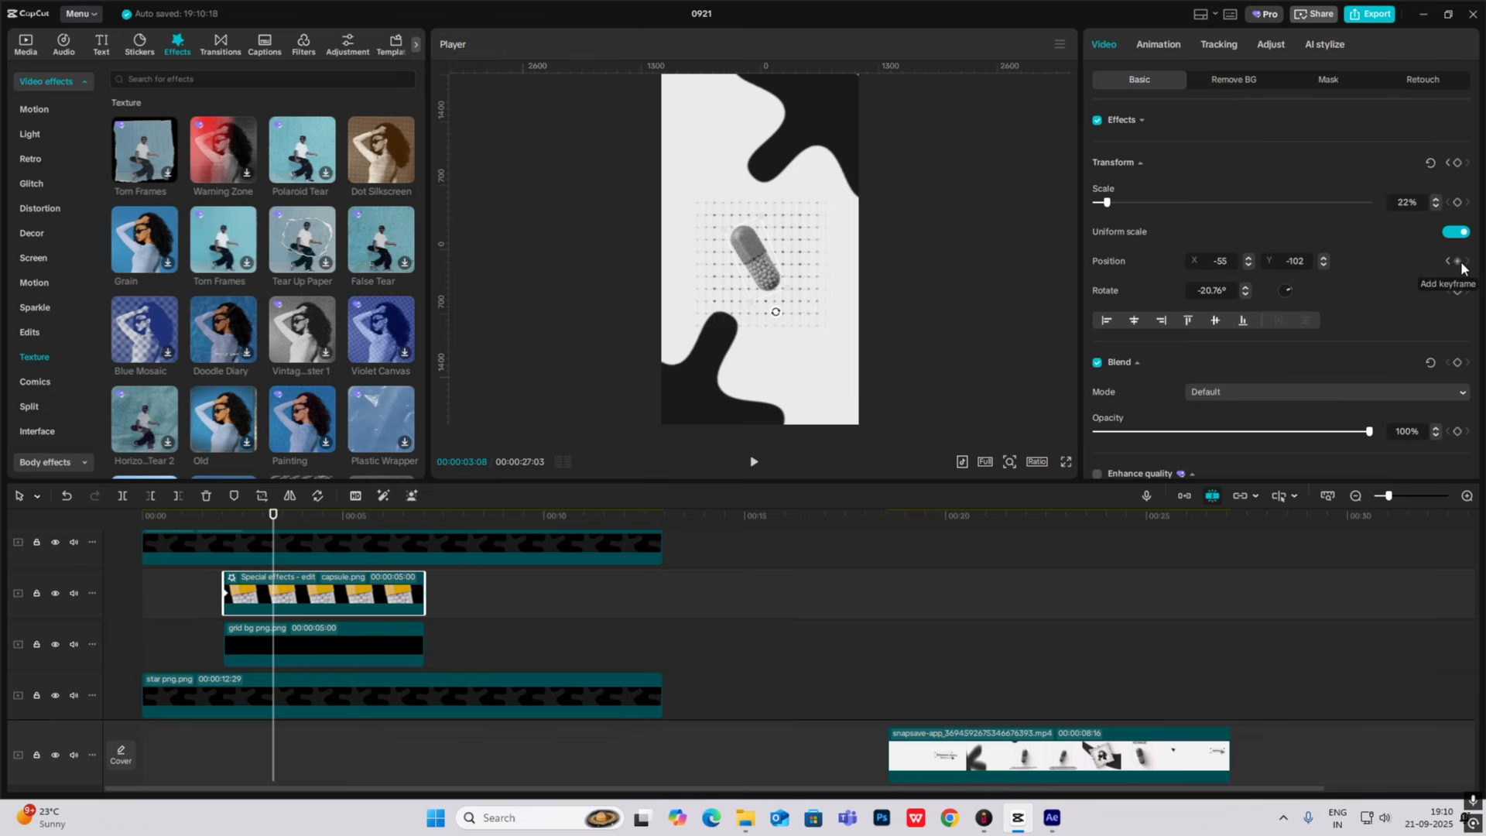
{"action": "left_click", "coordinate": [1457, 262]}
Return to the capsule's first keyframe at 00:00:02:01 and move the capsule straight down out of frame, like the grid.
{"action": "left_click_drag", "start_coordinate": [273, 523], "coordinate": [224, 526]}
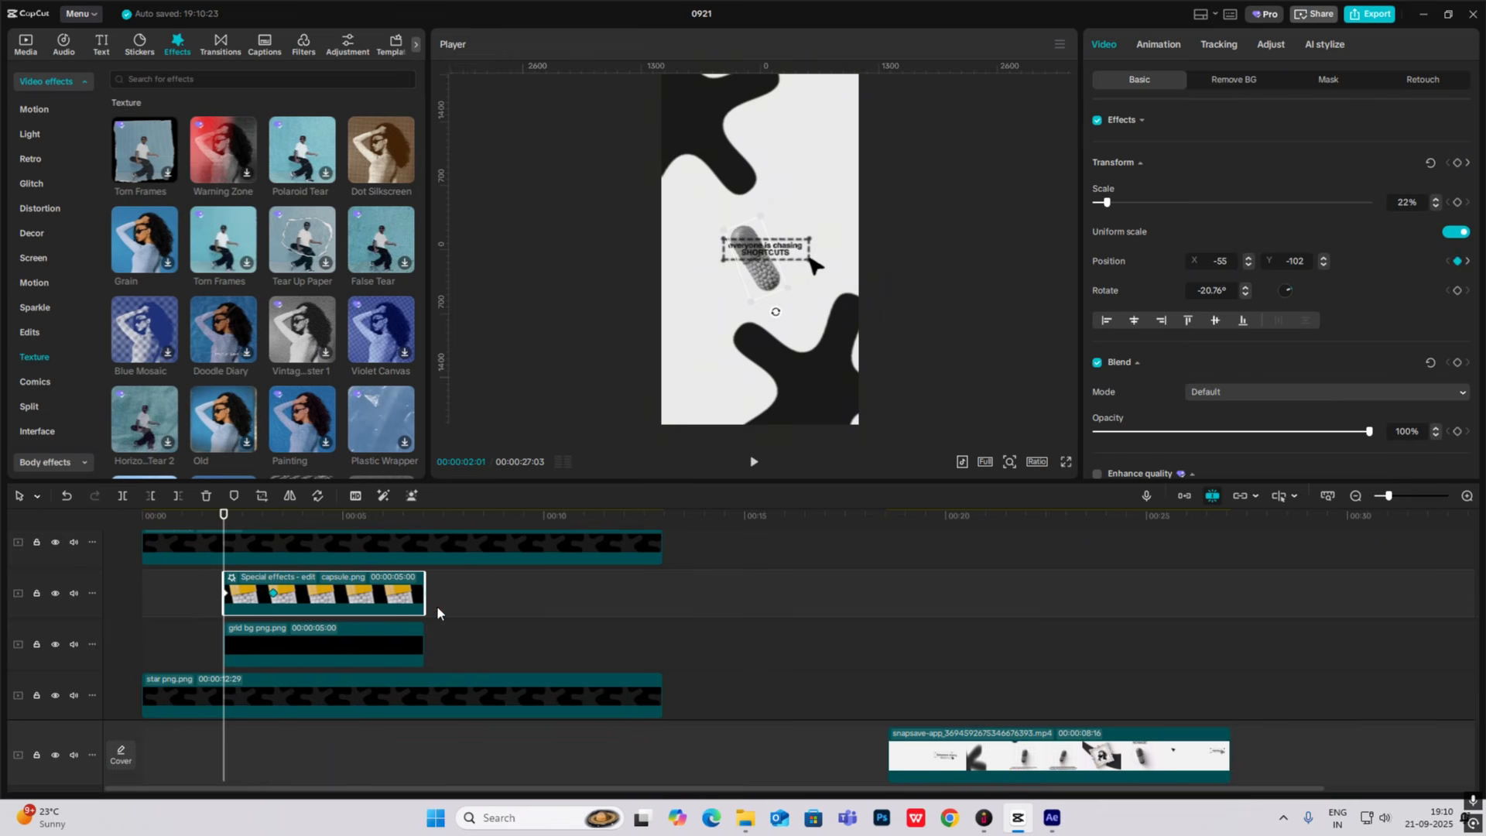
{"action": "left_click", "coordinate": [308, 659]}
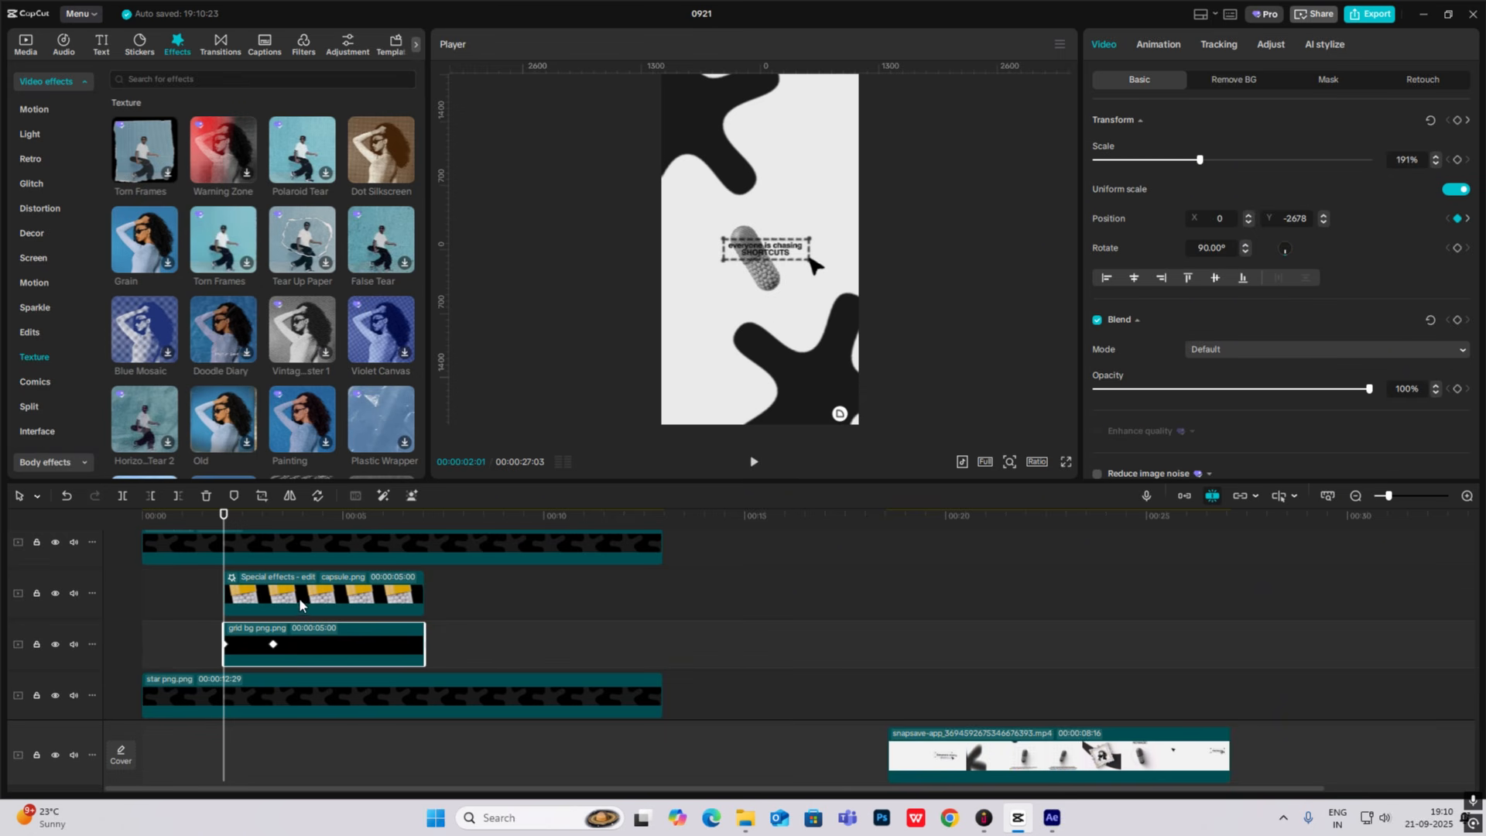
{"action": "left_click", "coordinate": [762, 332]}
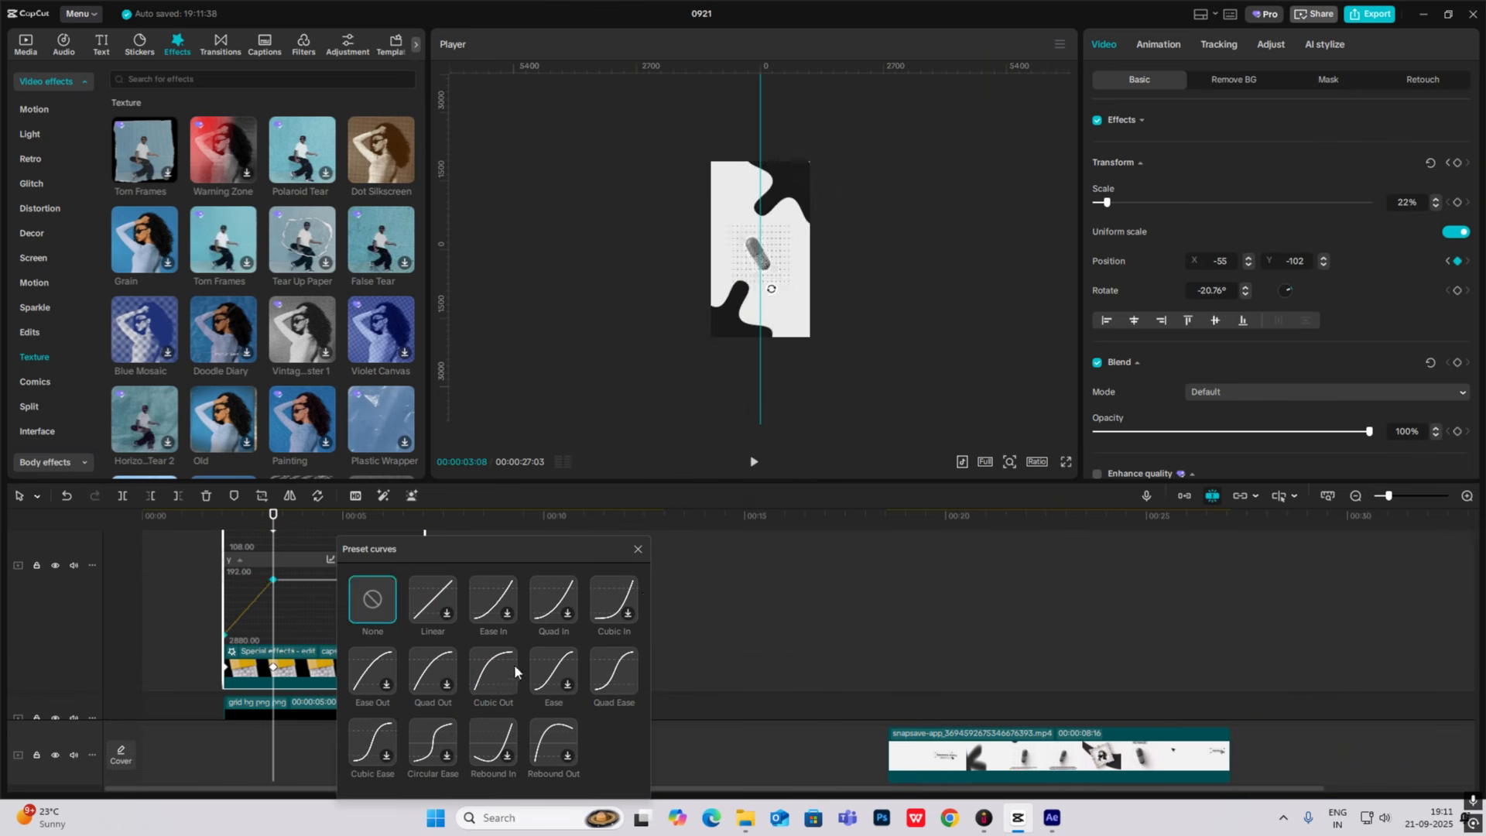
Apply the Cubic Out preset curve to the capsule's position animation and enlarge the preview again.
{"action": "left_click", "coordinate": [514, 671]}
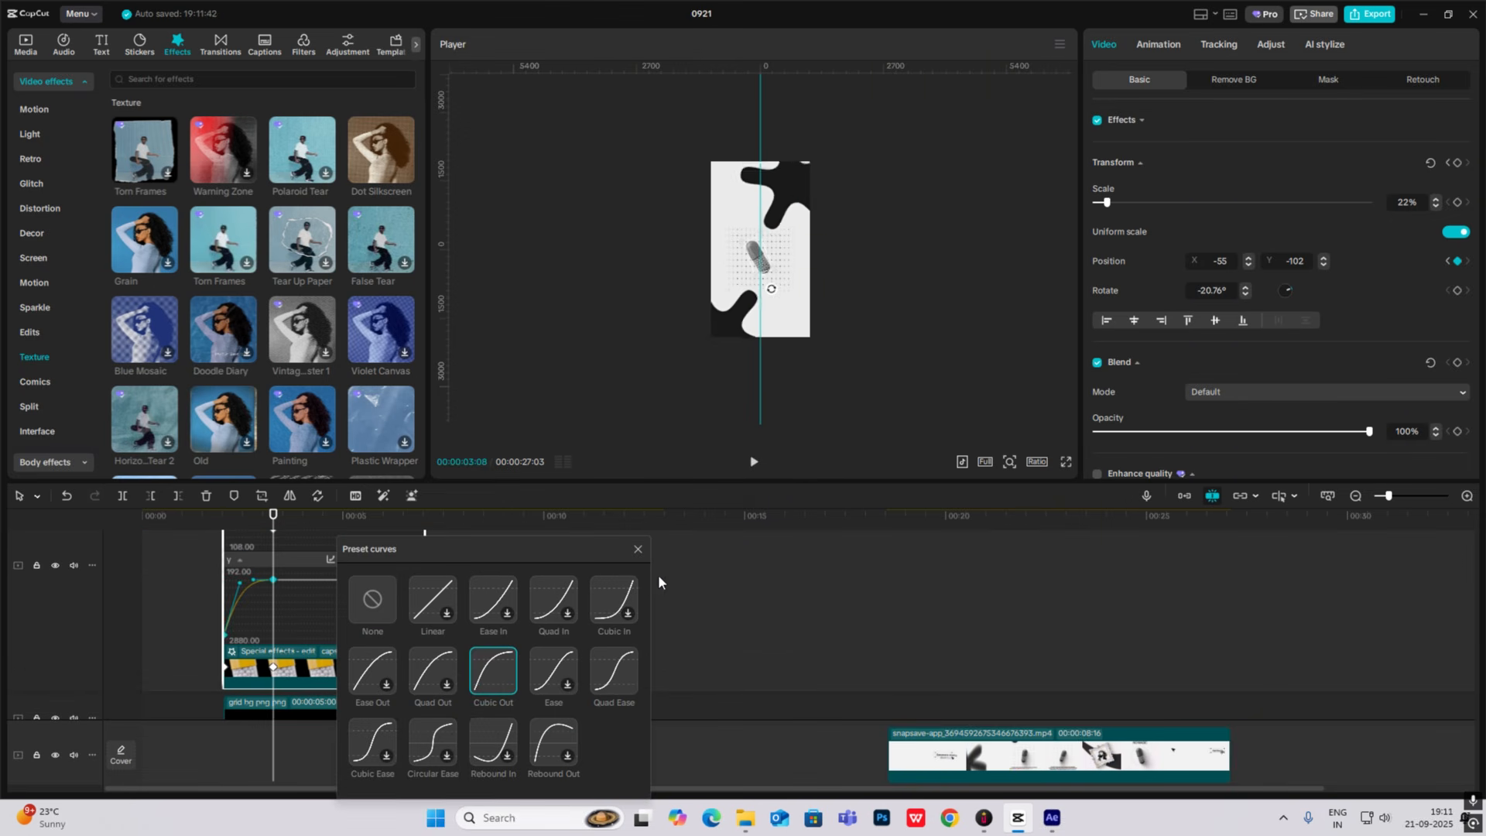
{"action": "left_click", "coordinate": [638, 549]}
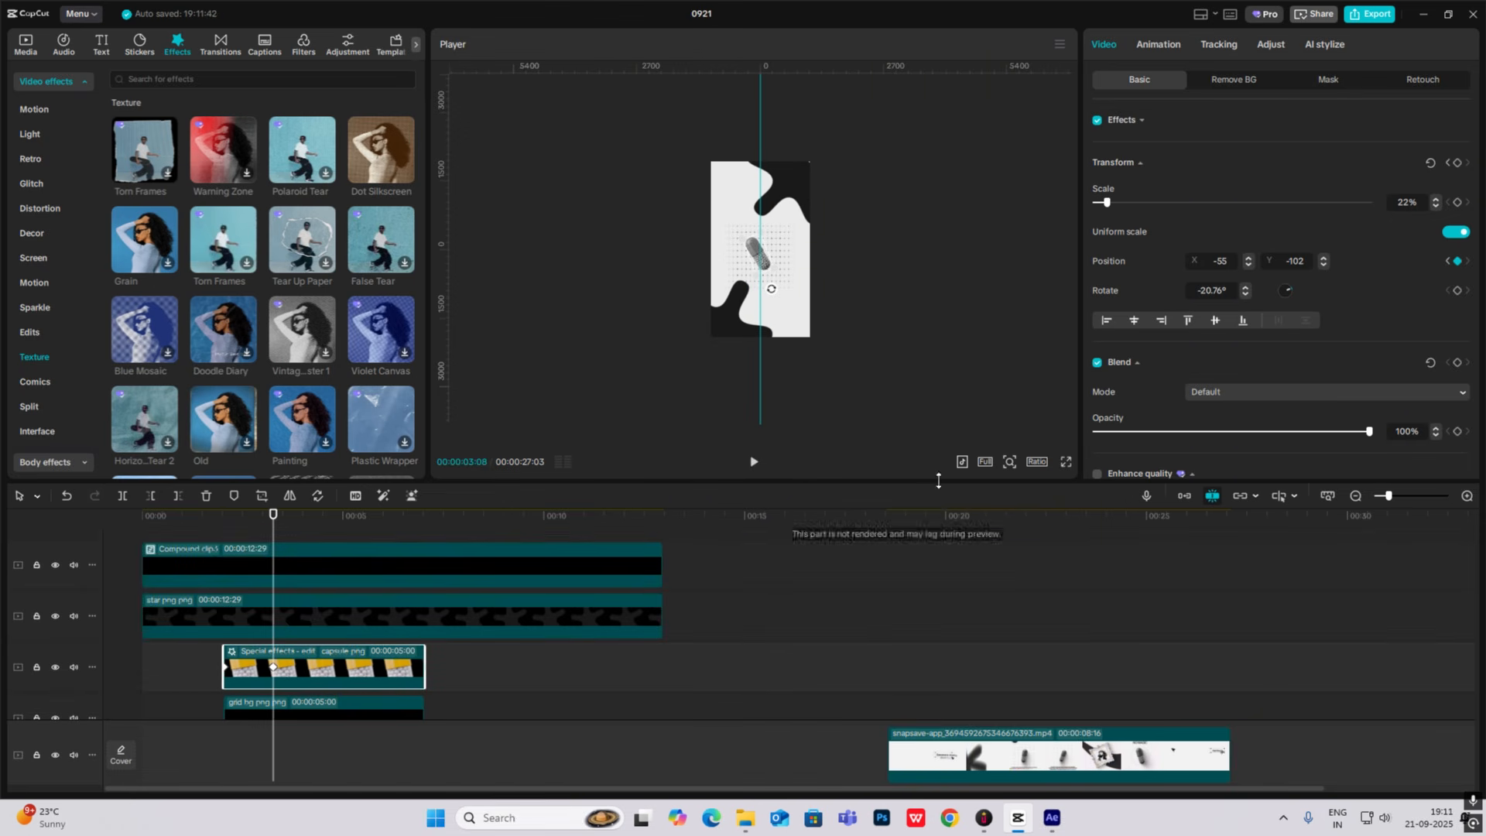
{"action": "left_click", "coordinate": [1009, 461]}
{"action": "left_click", "coordinate": [992, 487]}
{"action": "left_click_drag", "start_coordinate": [992, 487], "coordinate": [980, 487]}
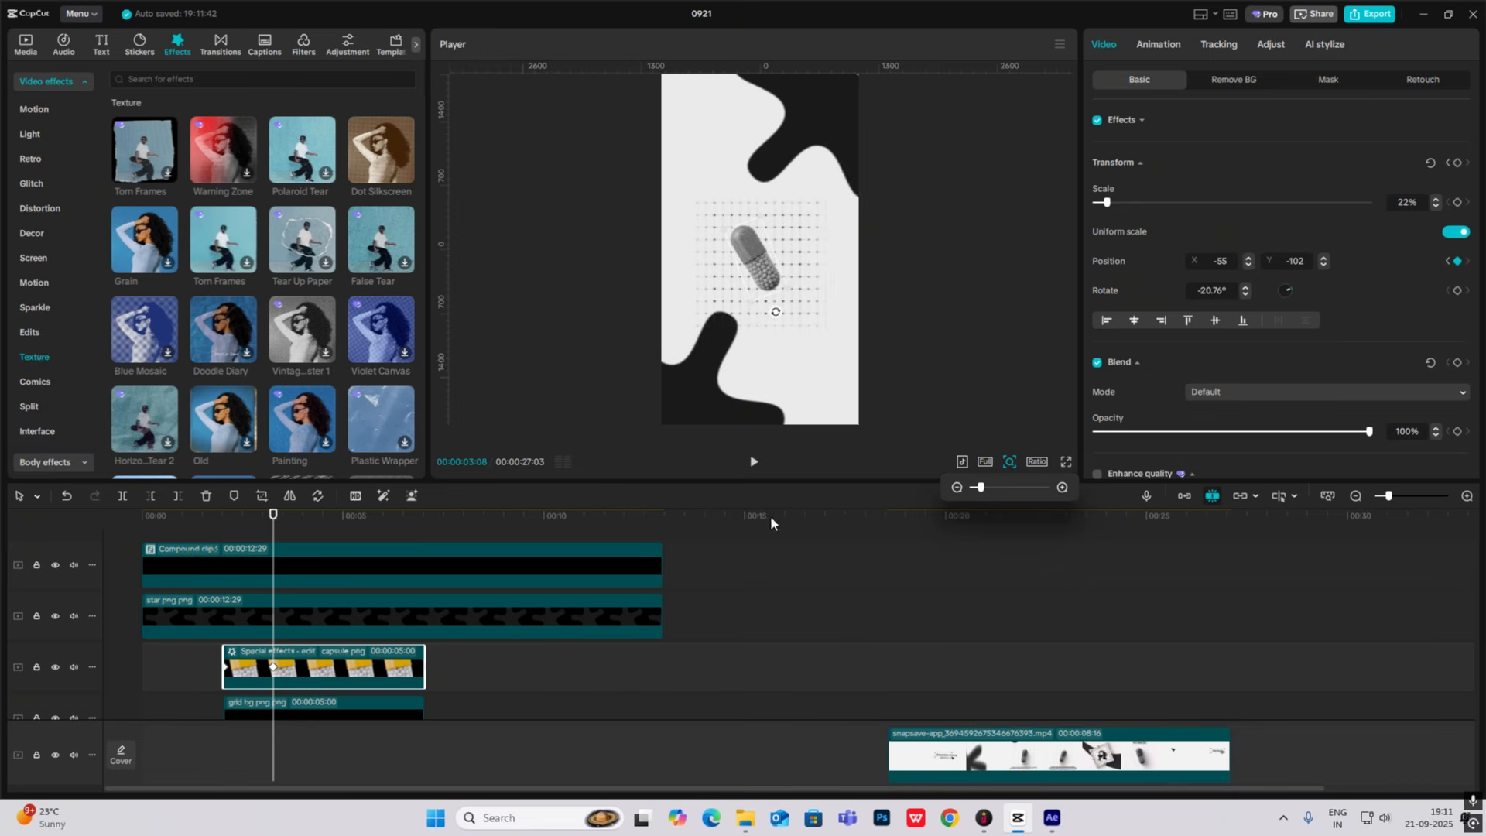
Play back the capsule's entrance over the dotted grid from just before its clip starts.
{"action": "left_click", "coordinate": [192, 674]}
{"action": "key", "text": "space"}
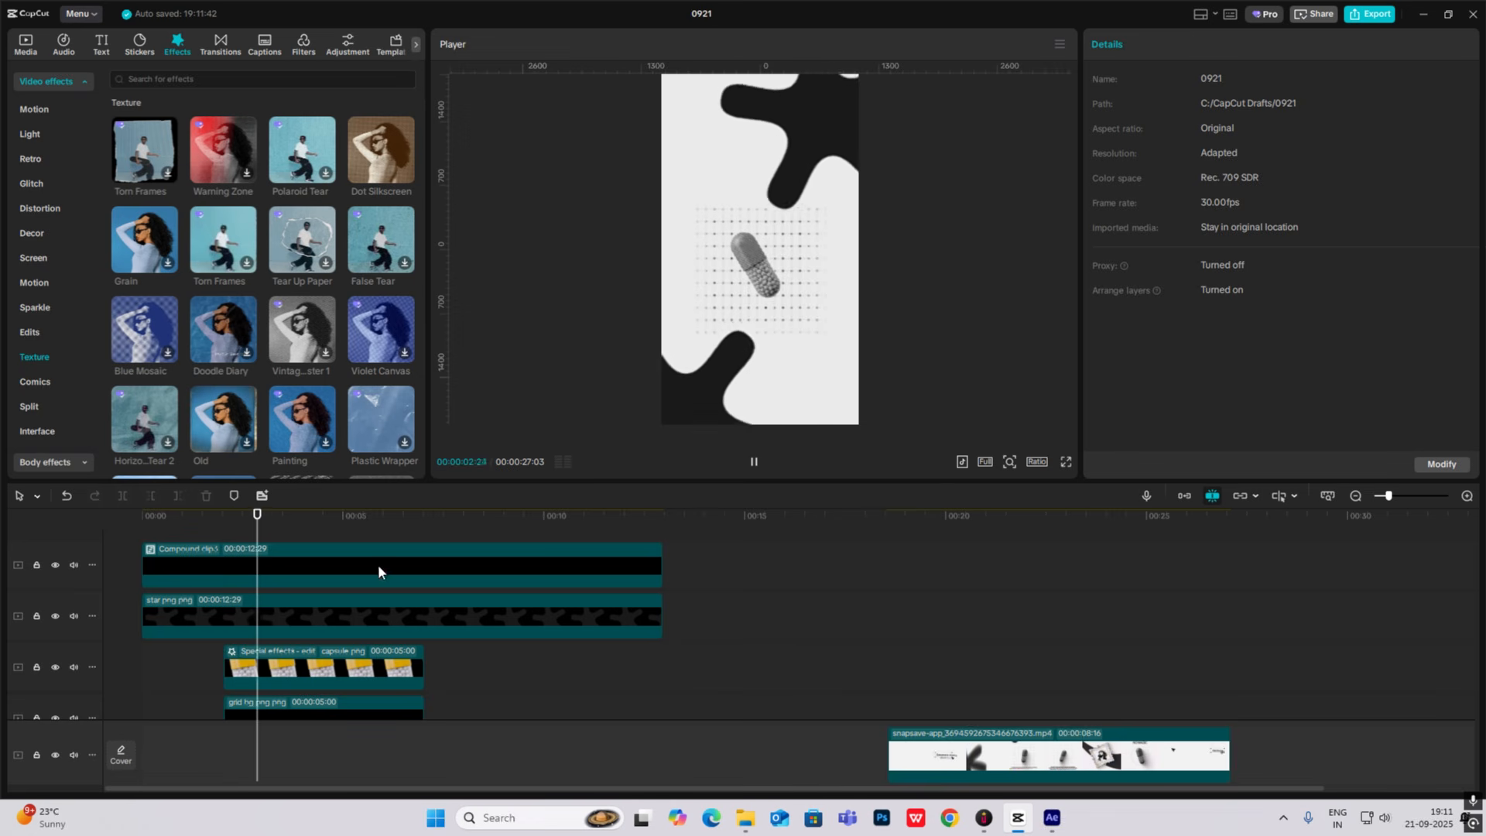
{"action": "key", "text": "space"}
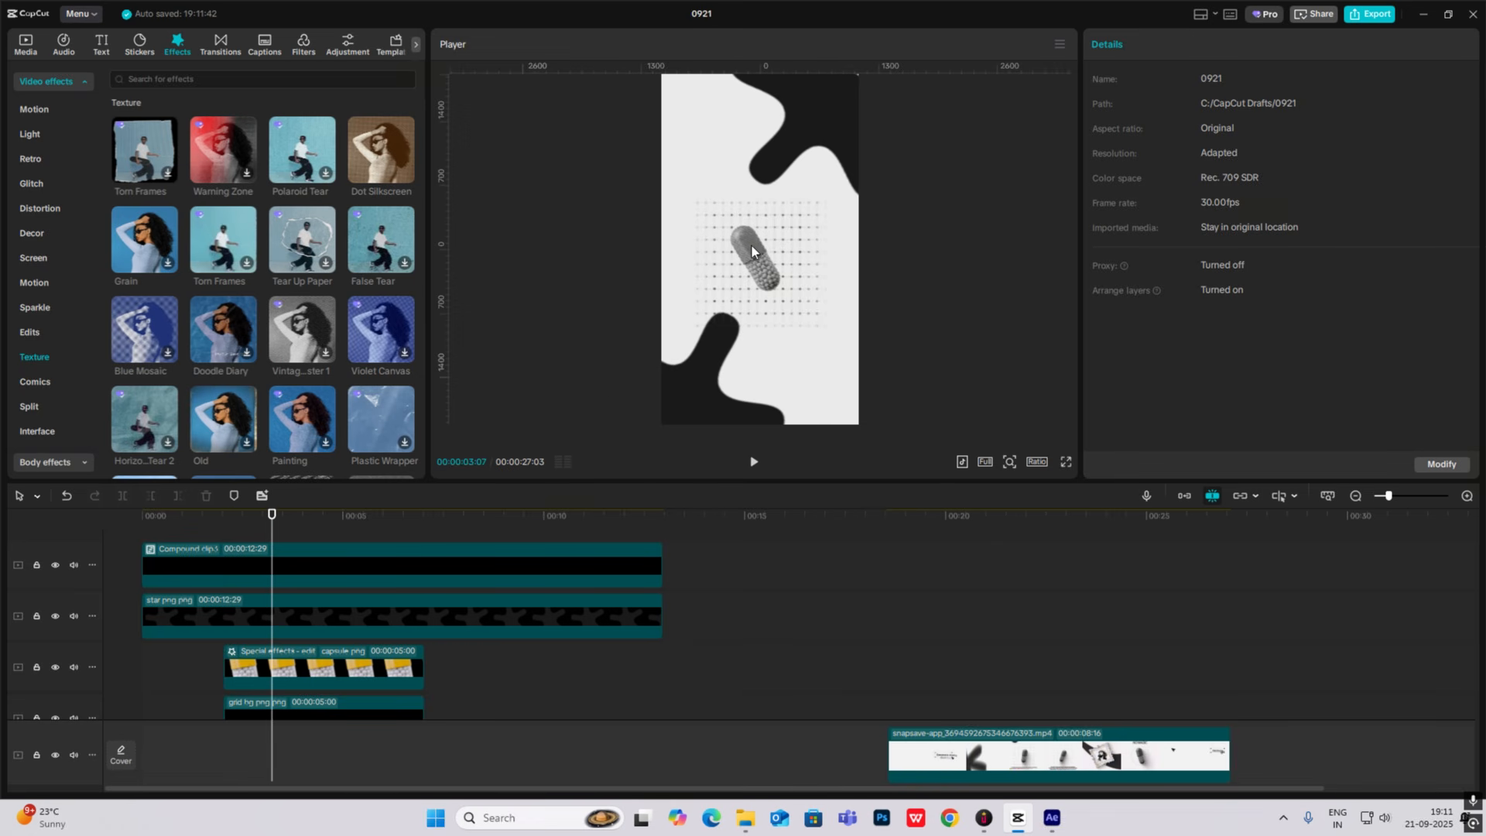
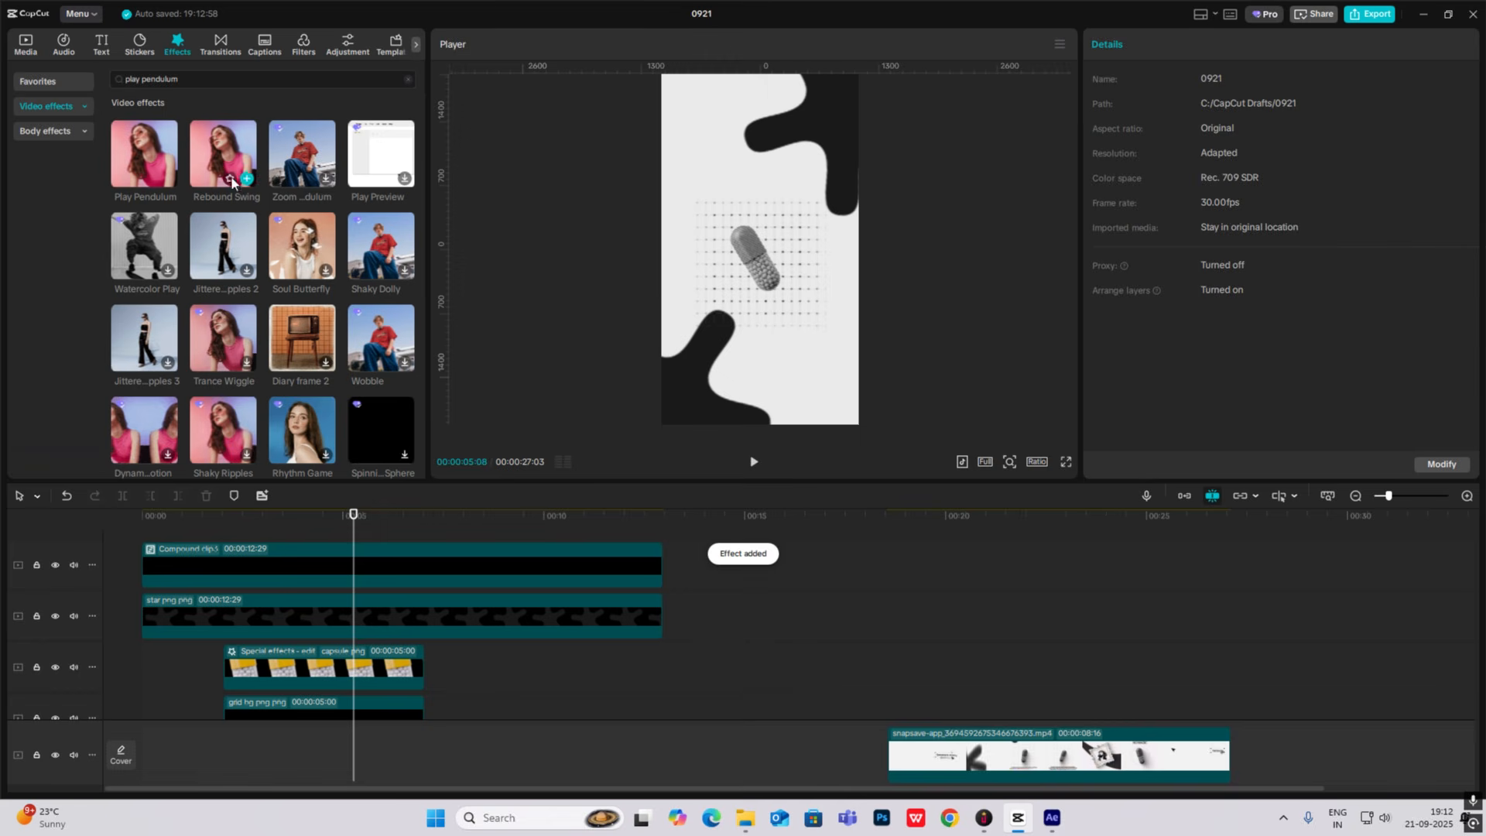
Apply the Rebound Swing effect to the capsule clip with speed 4 and a much smaller size, and preview it.
{"action": "left_click_drag", "start_coordinate": [223, 155], "coordinate": [302, 672]}
{"action": "left_click", "coordinate": [1109, 180]}
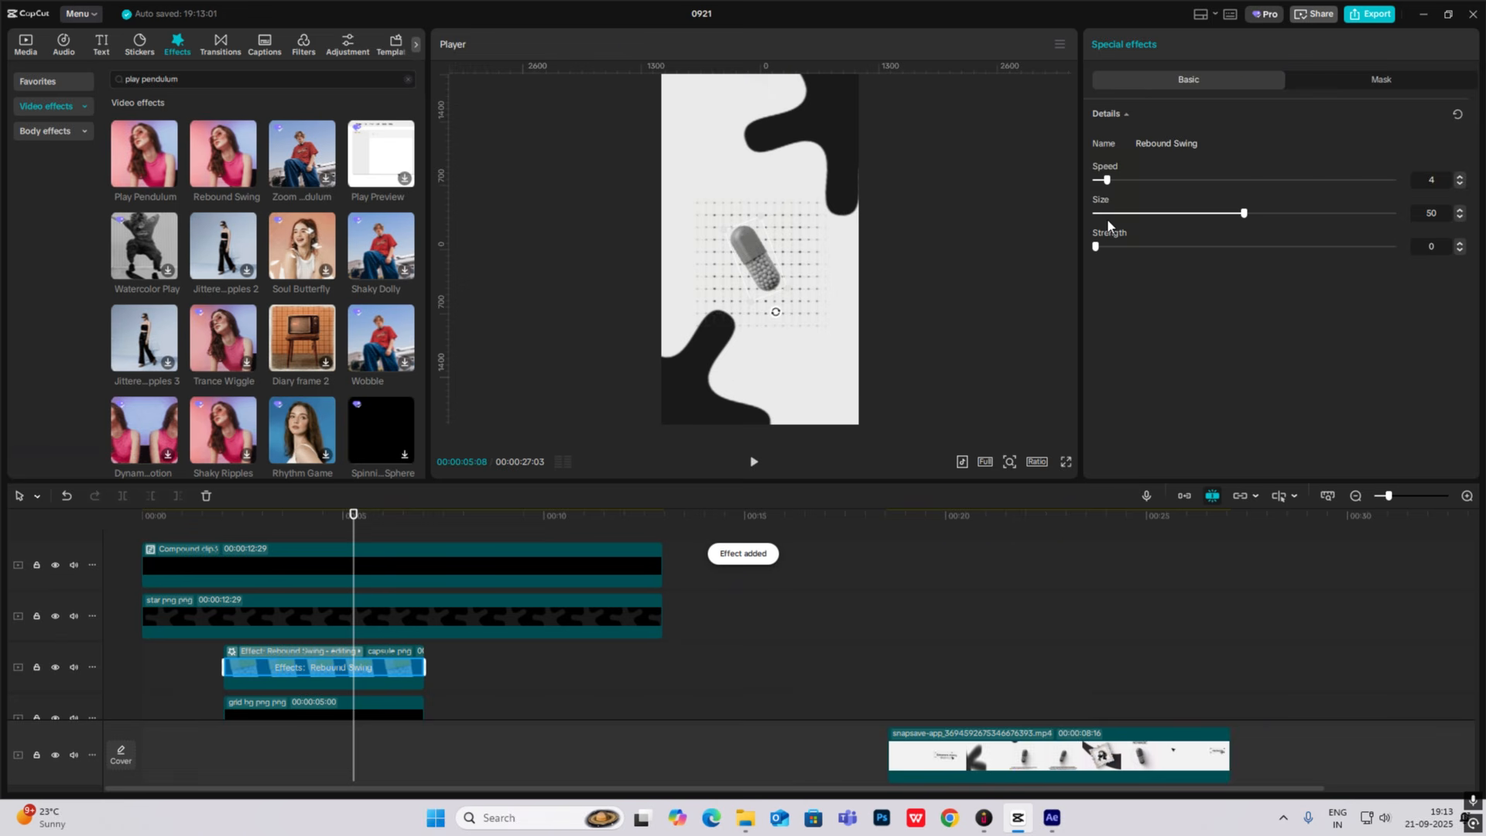
{"action": "left_click", "coordinate": [1110, 213]}
{"action": "left_click", "coordinate": [203, 679]}
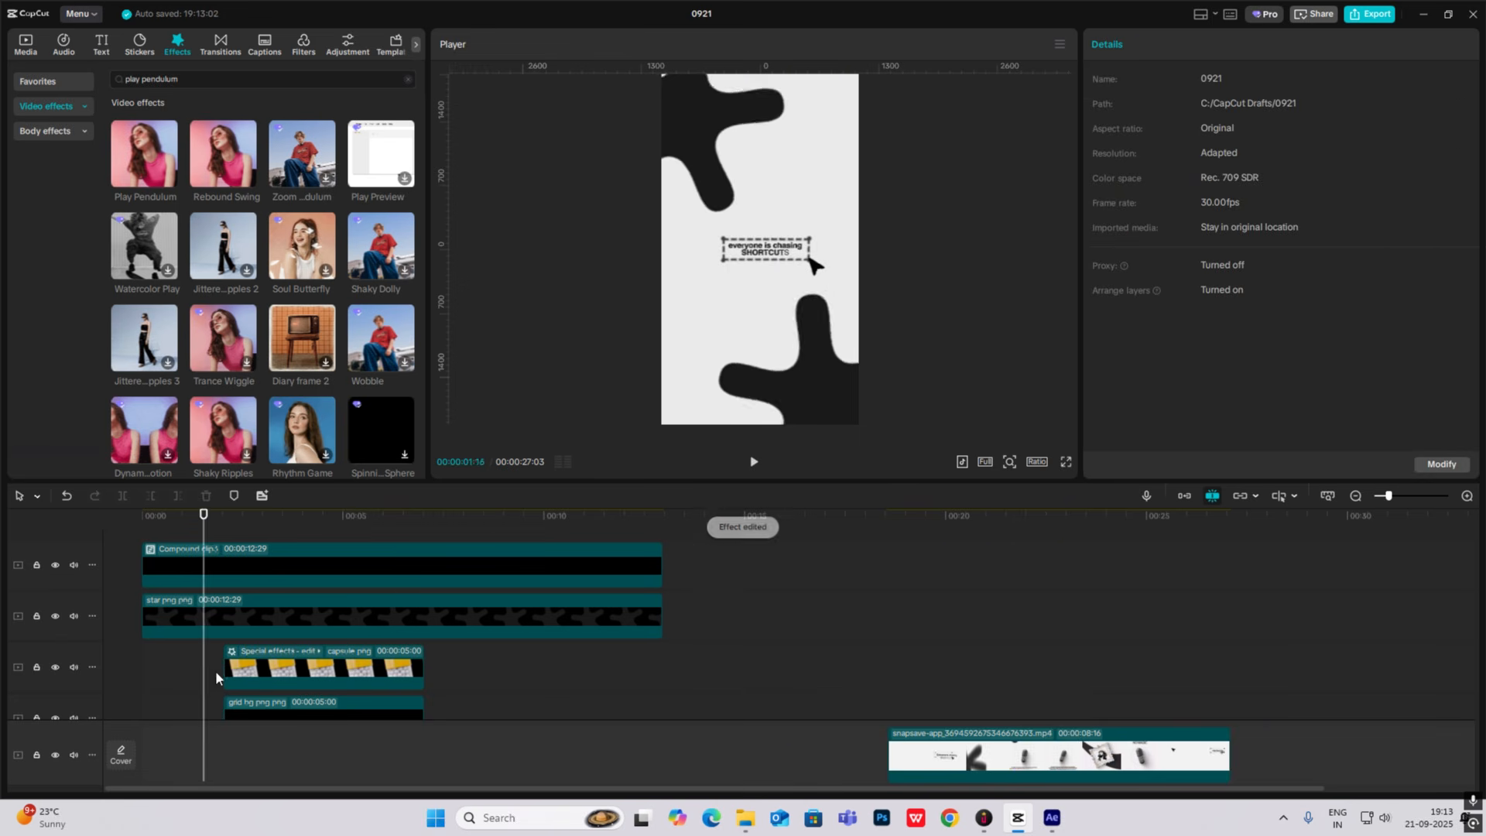
{"action": "key", "text": "space"}
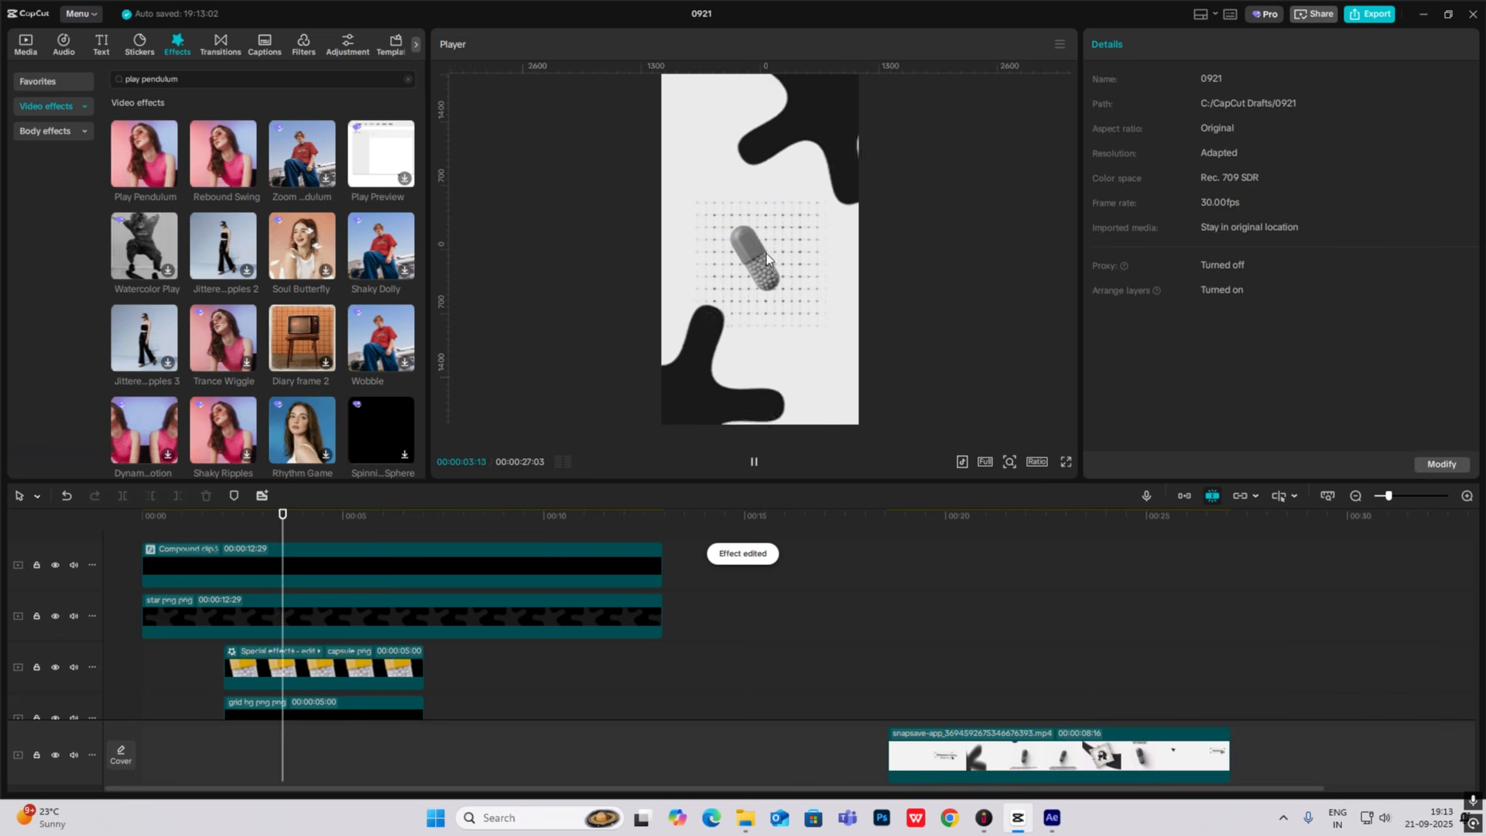
{"action": "key", "text": "space"}
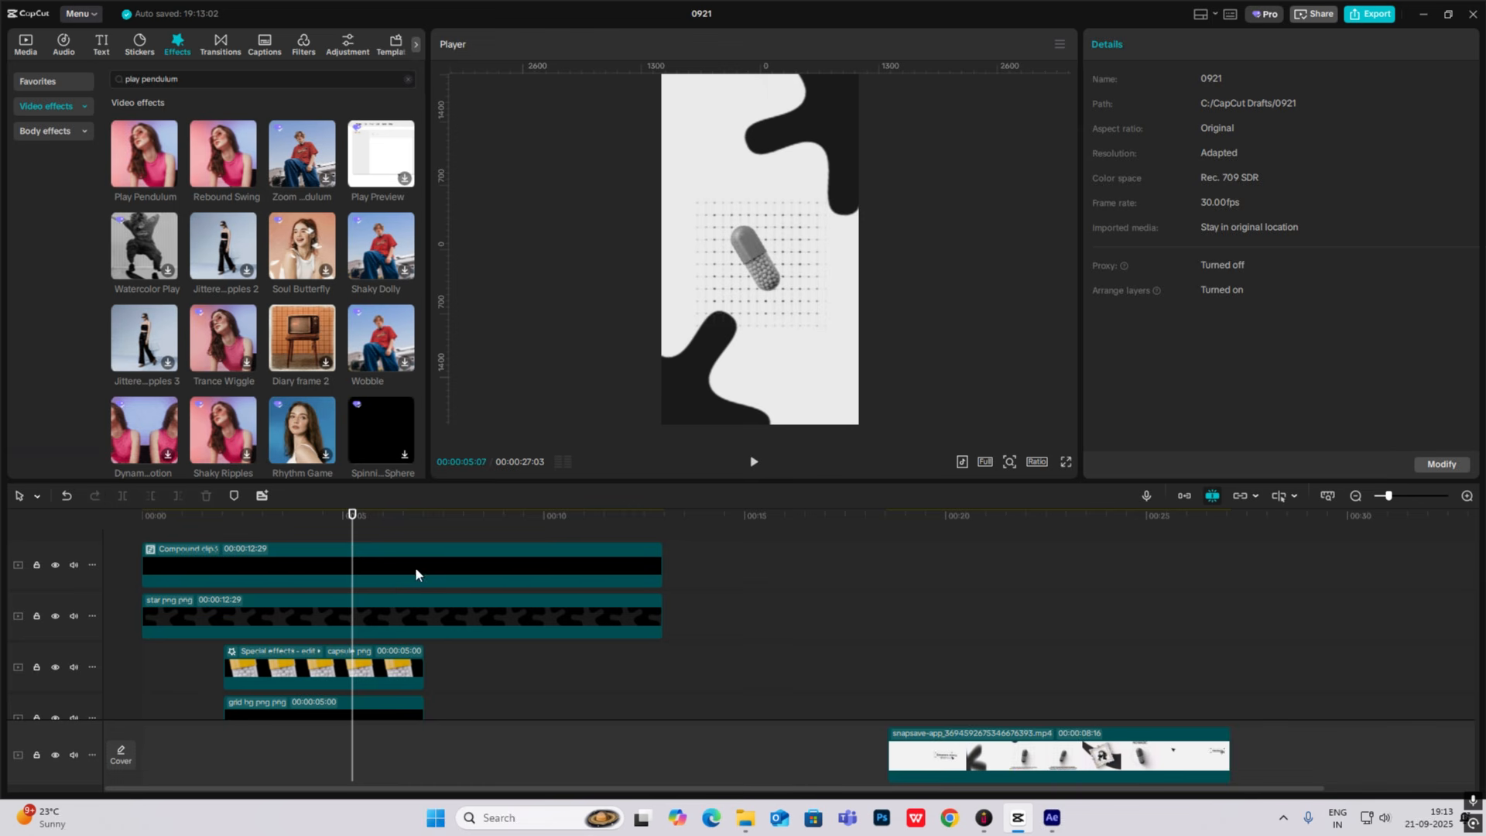
Keyframe the capsule's rotation at 00:00:02:01 and 00:00:03:06, turning it further at the first keyframe, and preview the spin.
{"action": "left_click_drag", "start_coordinate": [247, 517], "coordinate": [226, 530]}
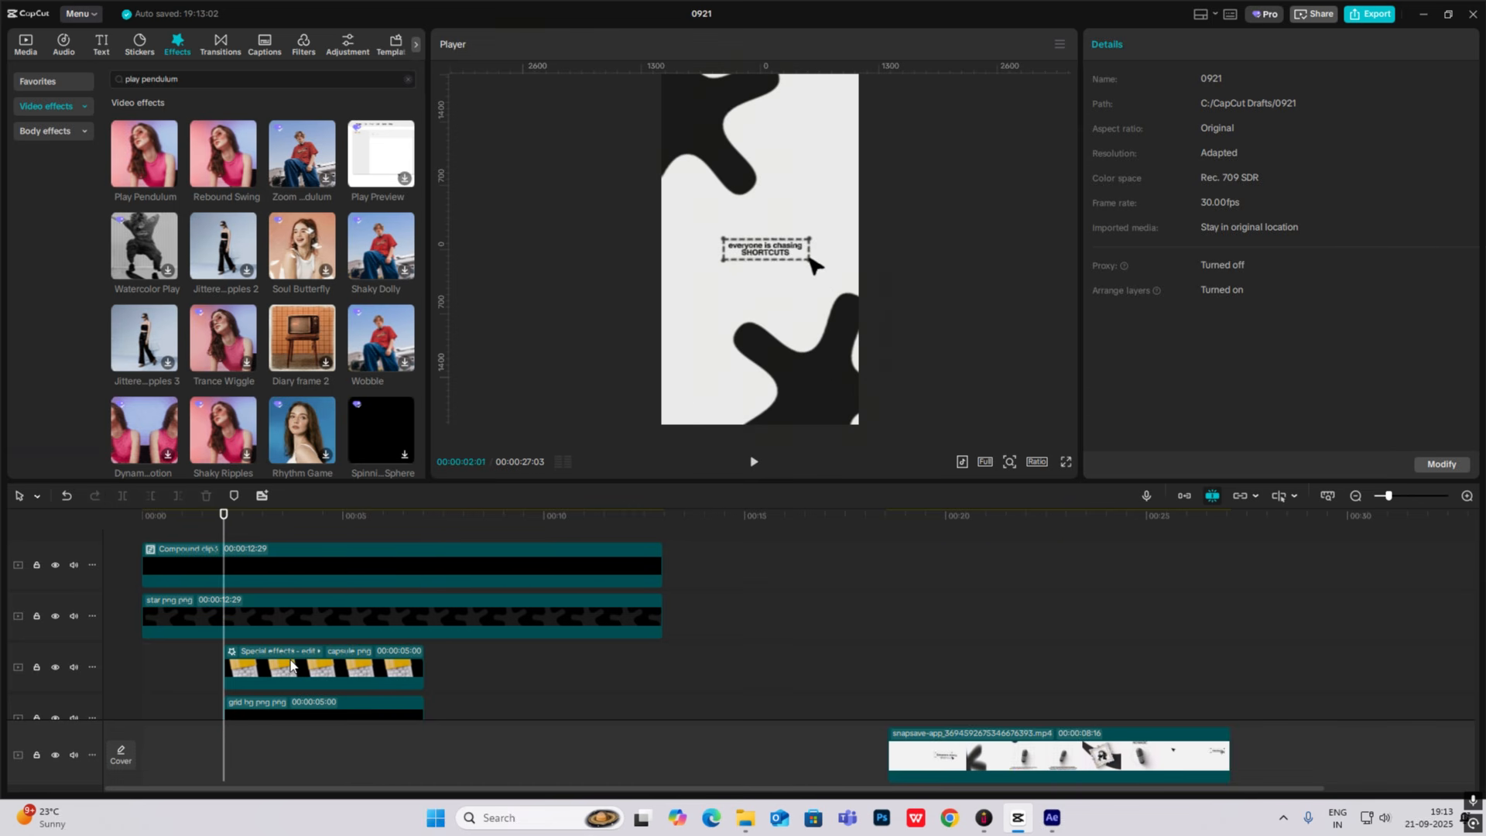
{"action": "left_click", "coordinate": [292, 664]}
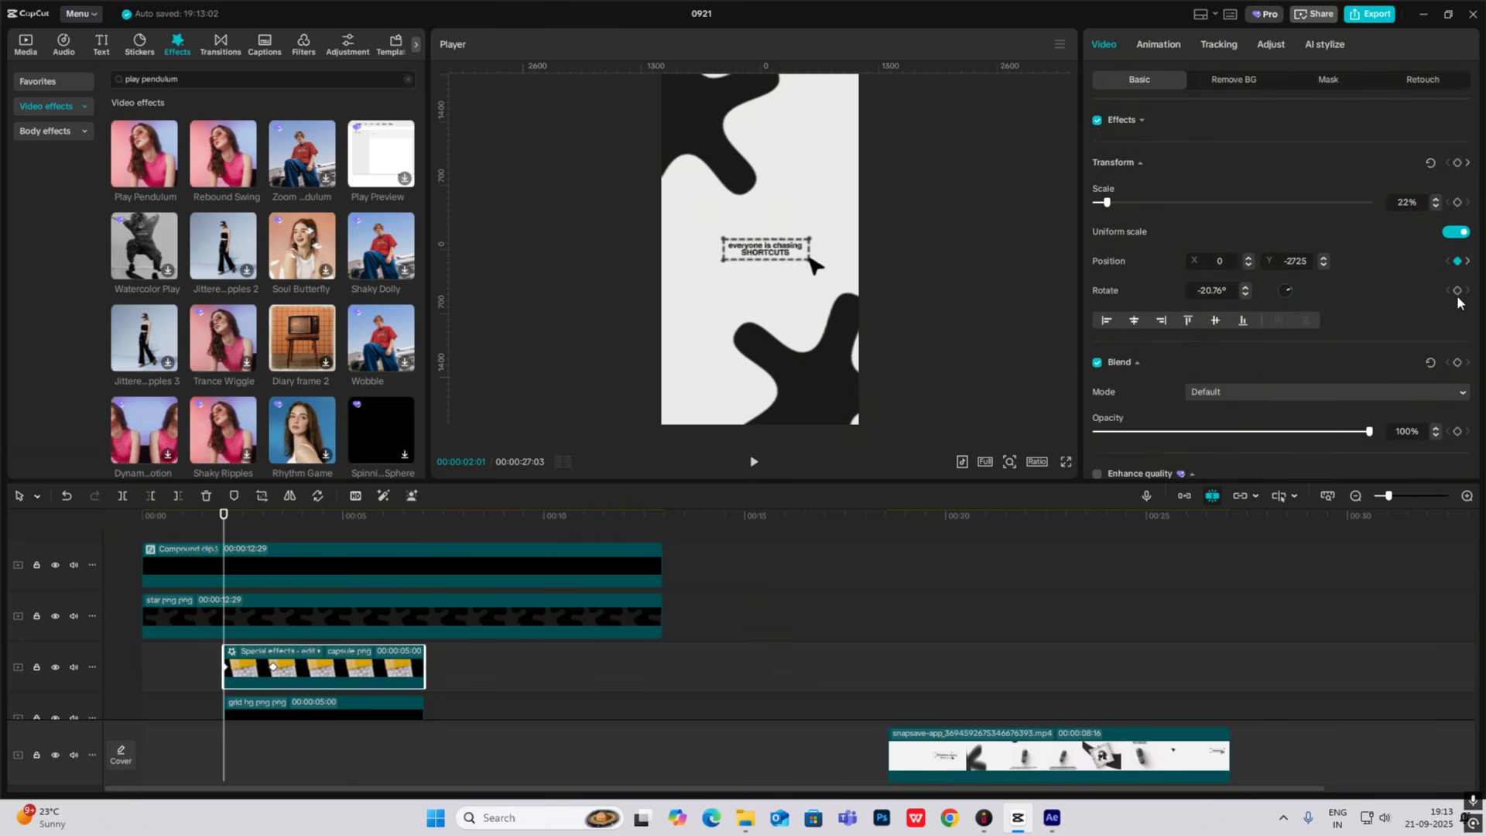
{"action": "left_click", "coordinate": [1458, 291]}
{"action": "left_click_drag", "start_coordinate": [226, 529], "coordinate": [273, 531]}
{"action": "left_click", "coordinate": [1458, 292]}
{"action": "left_click_drag", "start_coordinate": [272, 544], "coordinate": [226, 544]}
{"action": "left_click_drag", "start_coordinate": [1291, 285], "coordinate": [1285, 280]}
{"action": "mouse_move", "coordinate": [224, 531]}
{"action": "left_mouse_down"}
{"action": "mouse_move", "coordinate": [273, 536]}
{"action": "mouse_move", "coordinate": [229, 534]}
{"action": "left_mouse_up"}
{"action": "key", "text": "space"}
{"action": "key", "text": "space"}
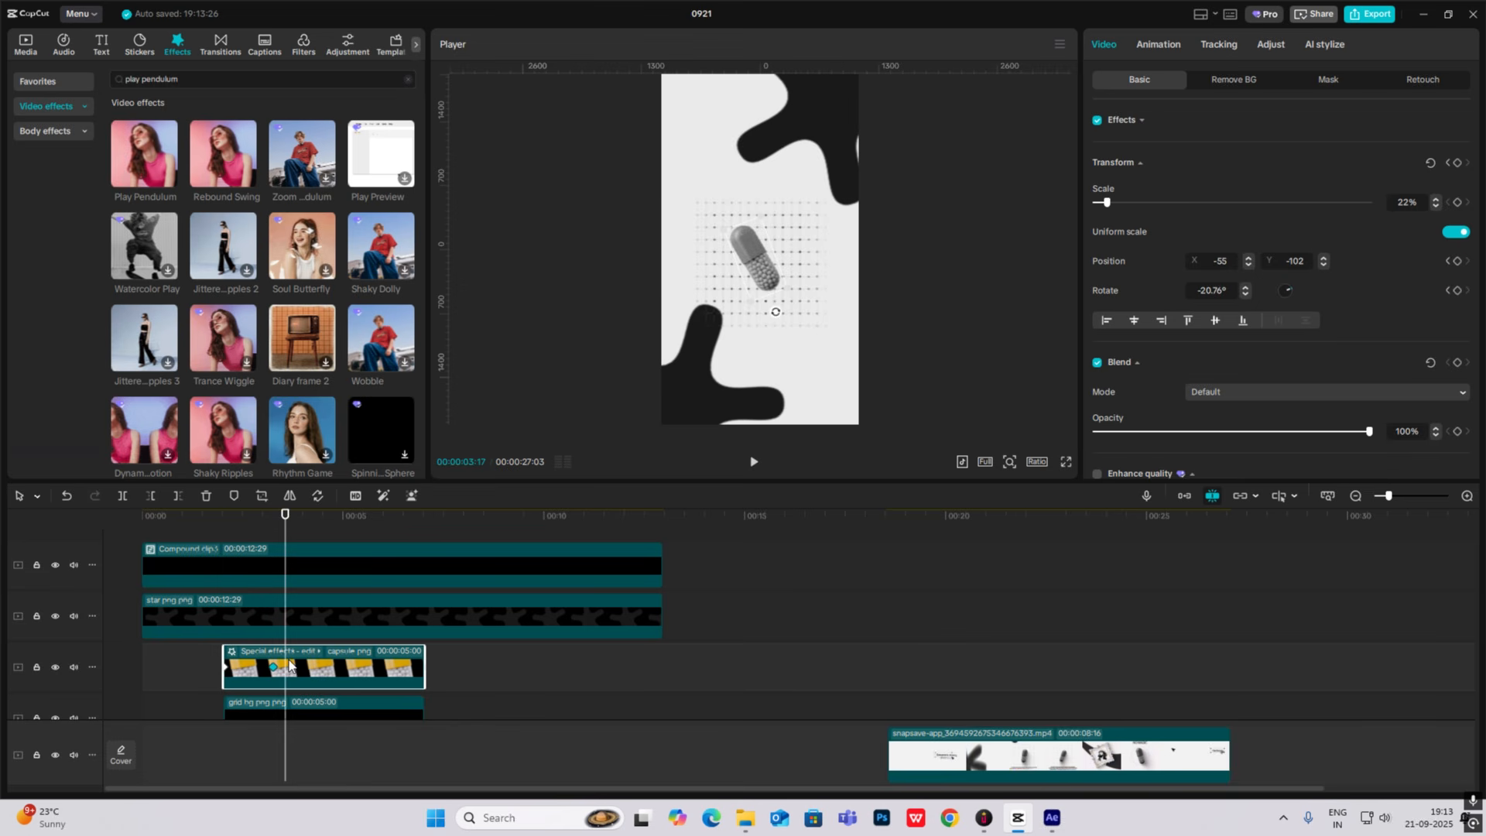
Move the capsule's ending rotation keyframe to 00:00:04:00 in the keyframe graph and preview the slower rotation.
{"action": "double_click", "coordinate": [289, 661]}
{"action": "scroll", "coordinate": [286, 616], "scroll_direction": "up", "scroll_amount": 4}
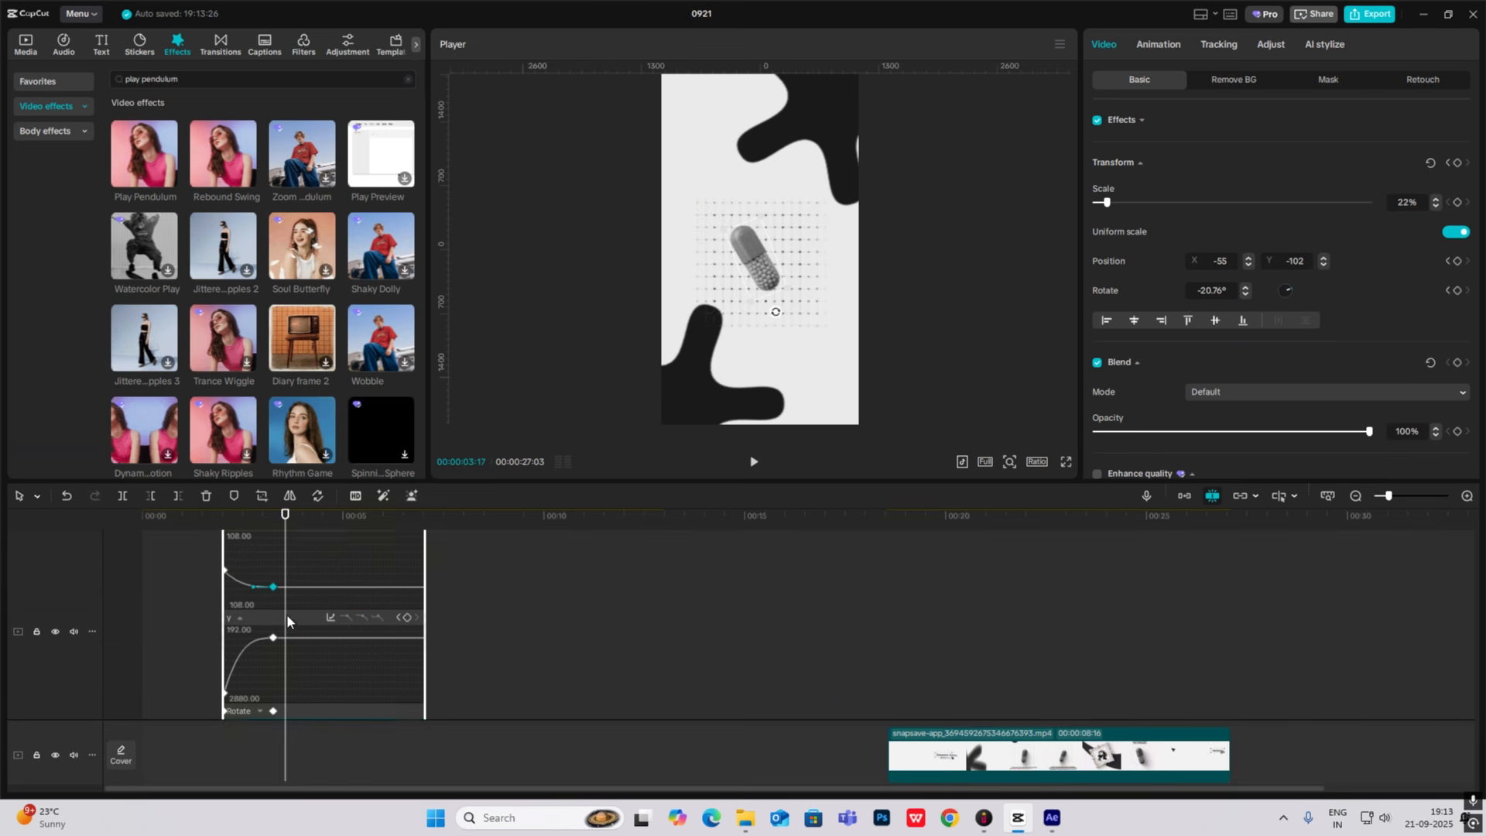
{"action": "scroll", "coordinate": [287, 618], "scroll_direction": "down", "scroll_amount": 3}
{"action": "scroll", "coordinate": [286, 627], "scroll_direction": "down", "scroll_amount": 2}
{"action": "left_click_drag", "start_coordinate": [276, 616], "coordinate": [302, 617]}
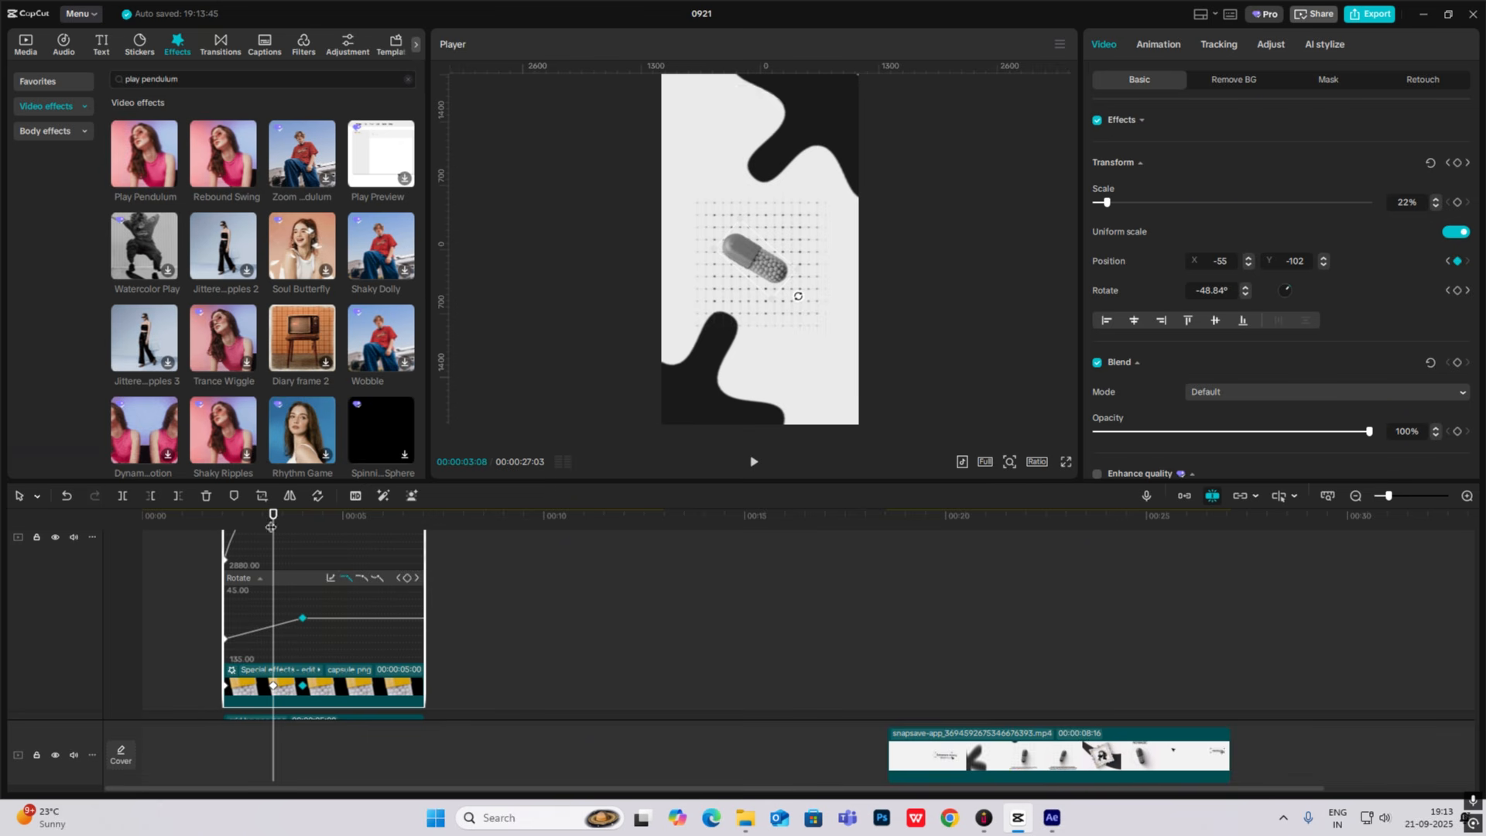
{"action": "left_click", "coordinate": [230, 519]}
{"action": "key", "text": "space"}
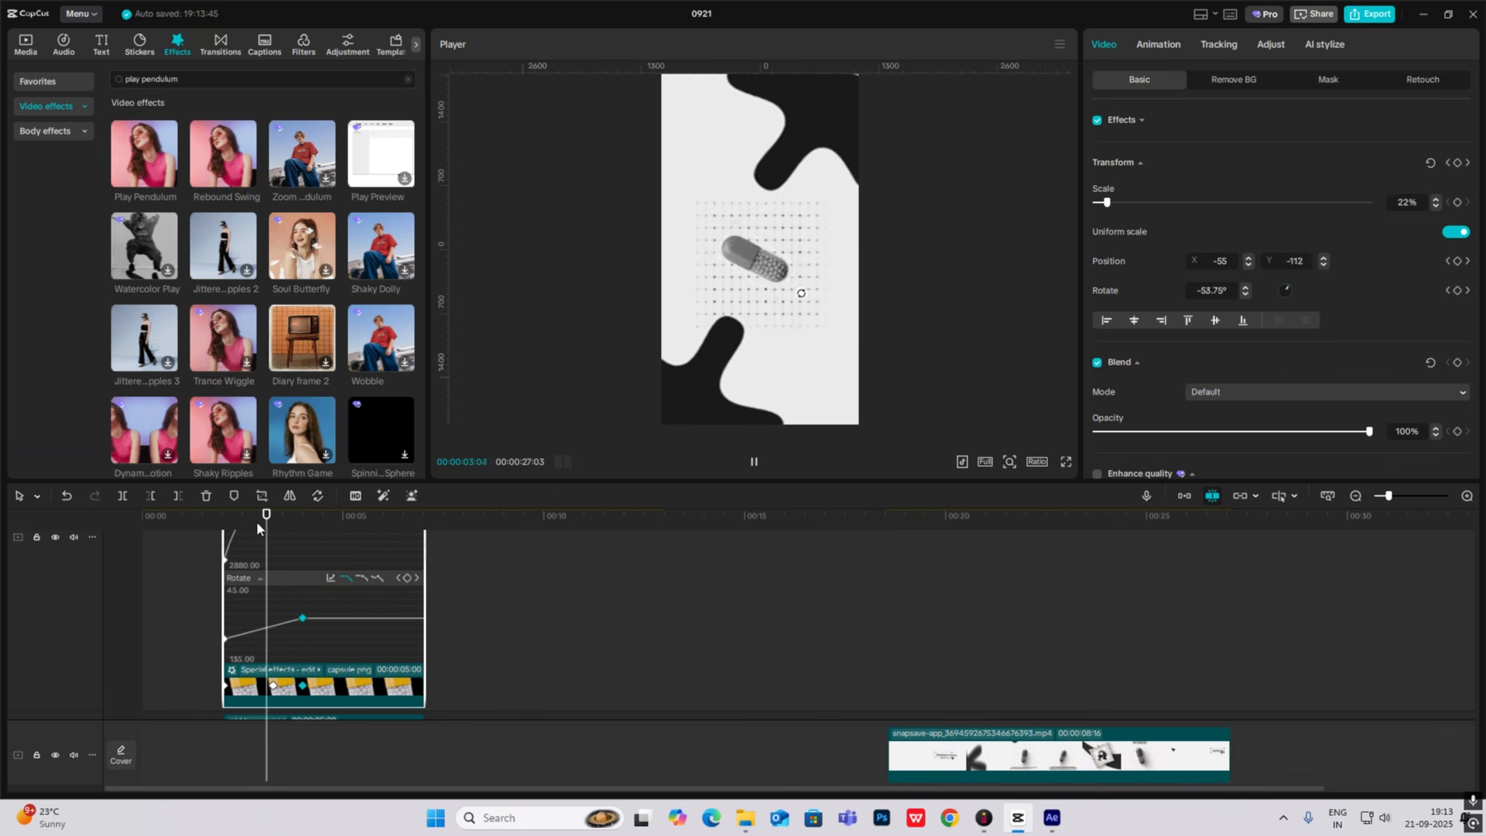
{"action": "key", "text": "space"}
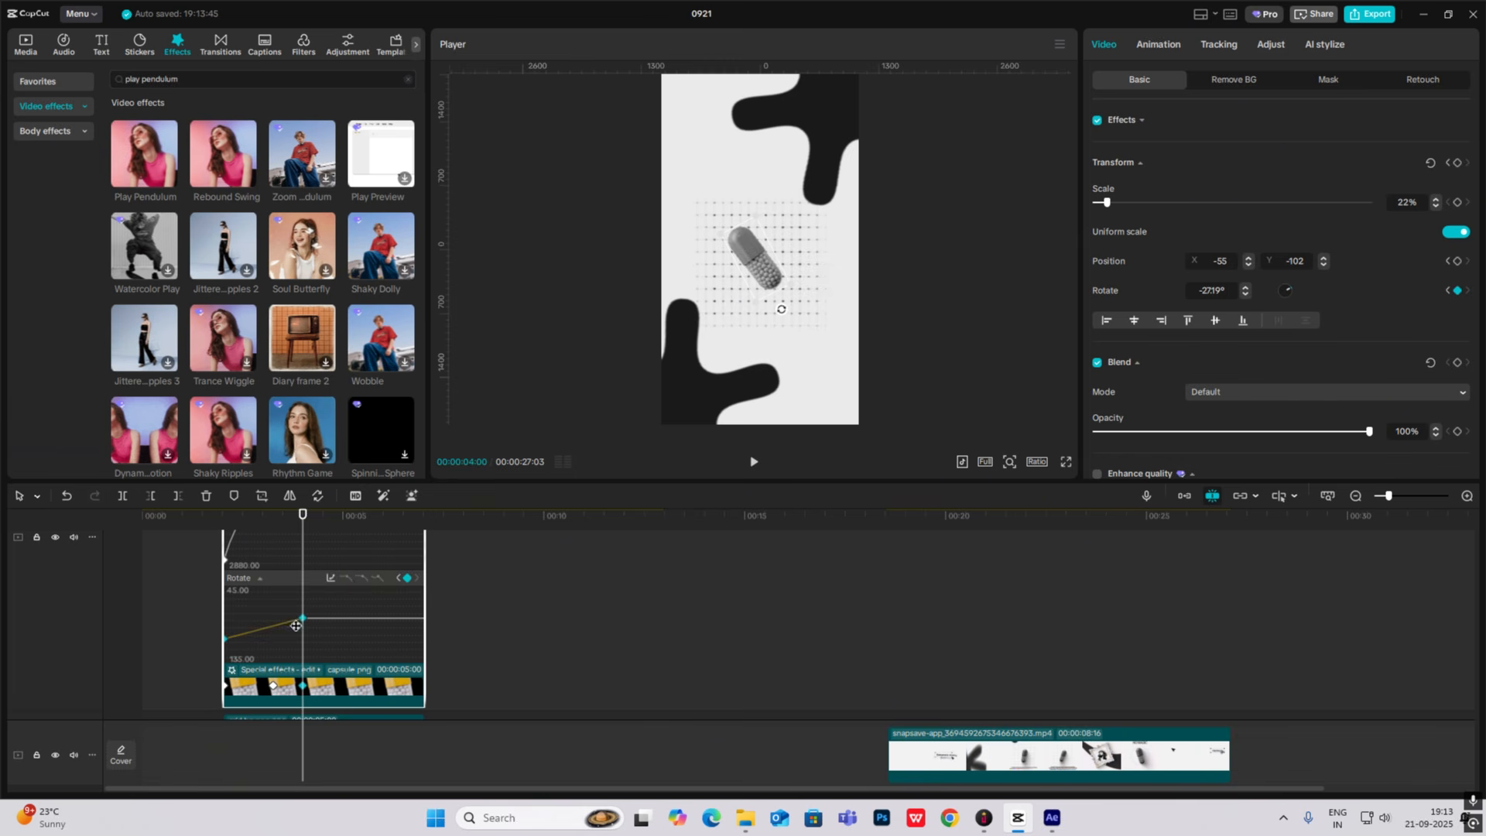
Apply the Quad Ease preset curve to the capsule's rotation, close the graph and scrub through the motion.
{"action": "left_click", "coordinate": [332, 579]}
{"action": "left_click", "coordinate": [600, 681]}
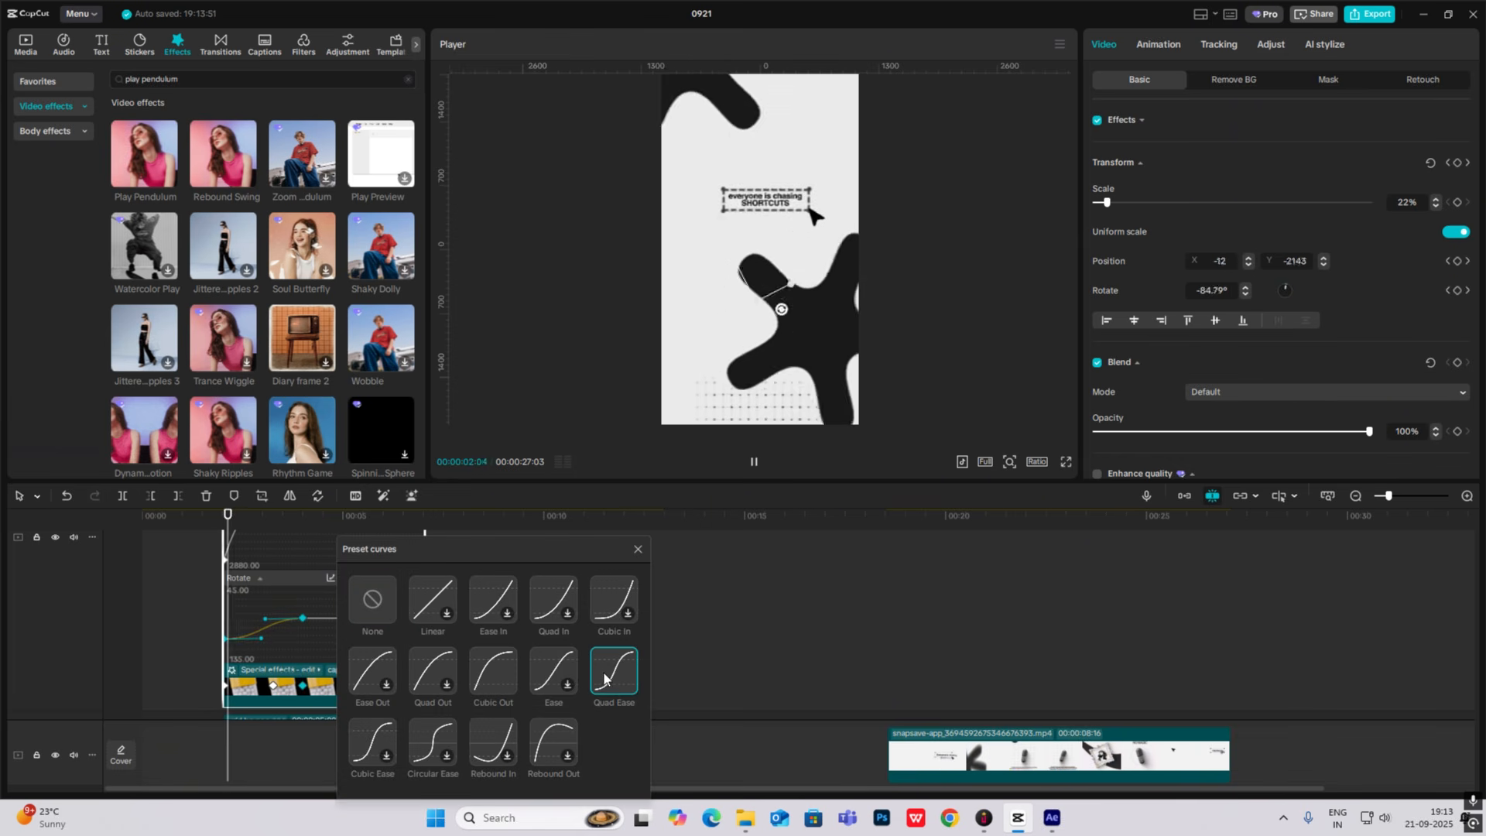
{"action": "left_click", "coordinate": [636, 551]}
{"action": "left_click", "coordinate": [893, 673]}
{"action": "left_click_drag", "start_coordinate": [894, 675], "coordinate": [1015, 723]}
{"action": "left_click_drag", "start_coordinate": [1020, 642], "coordinate": [322, 525]}
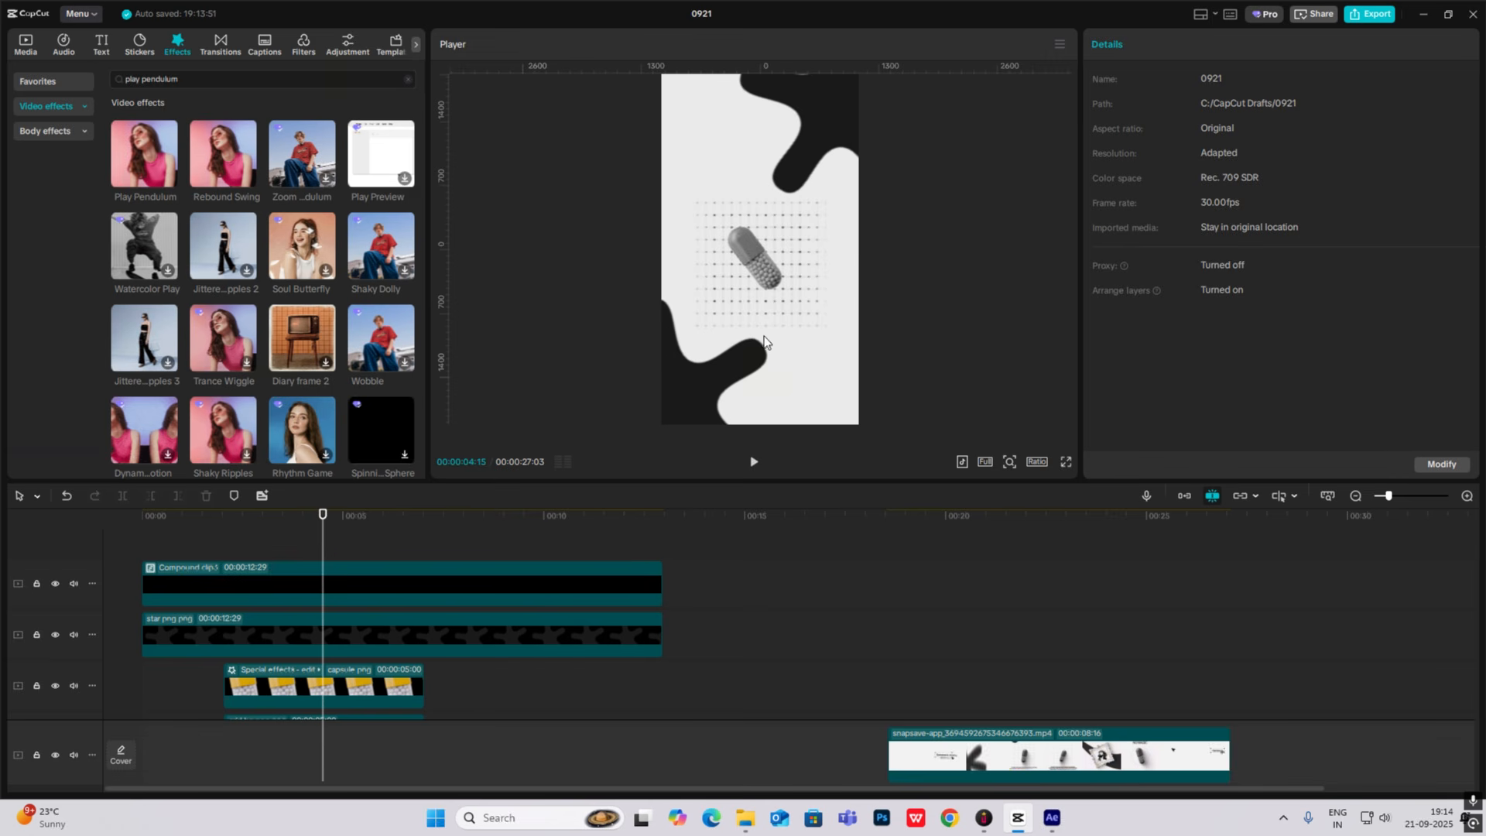
{"action": "left_click_drag", "start_coordinate": [324, 548], "coordinate": [257, 586]}
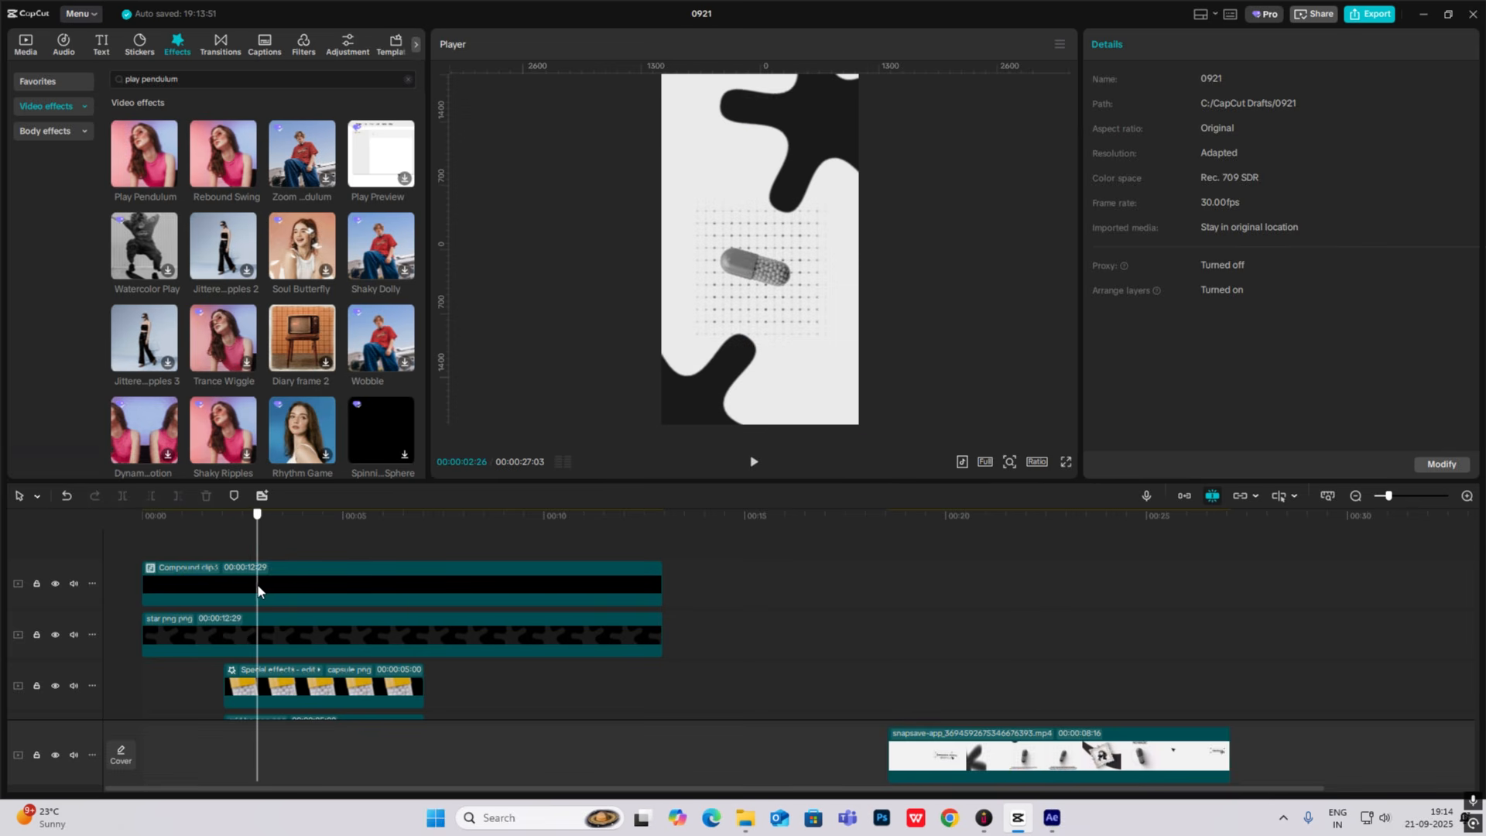
Split the upper star, capsule and grid clips at 00:00:04:07.
{"action": "scroll", "coordinate": [468, 590], "scroll_direction": "down", "scroll_amount": 2}
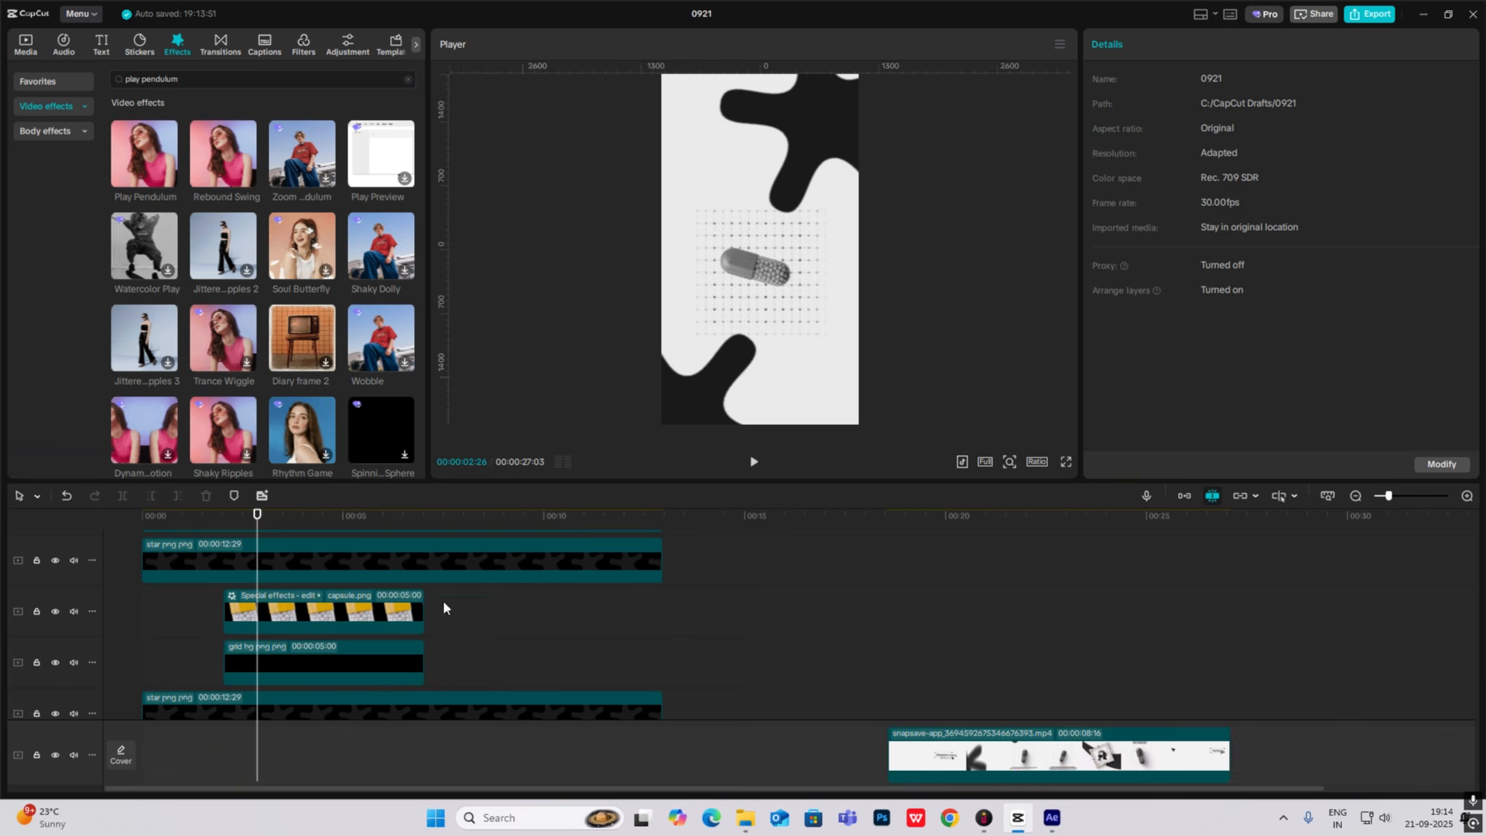
{"action": "scroll", "coordinate": [417, 606], "scroll_direction": "up", "scroll_amount": 1}
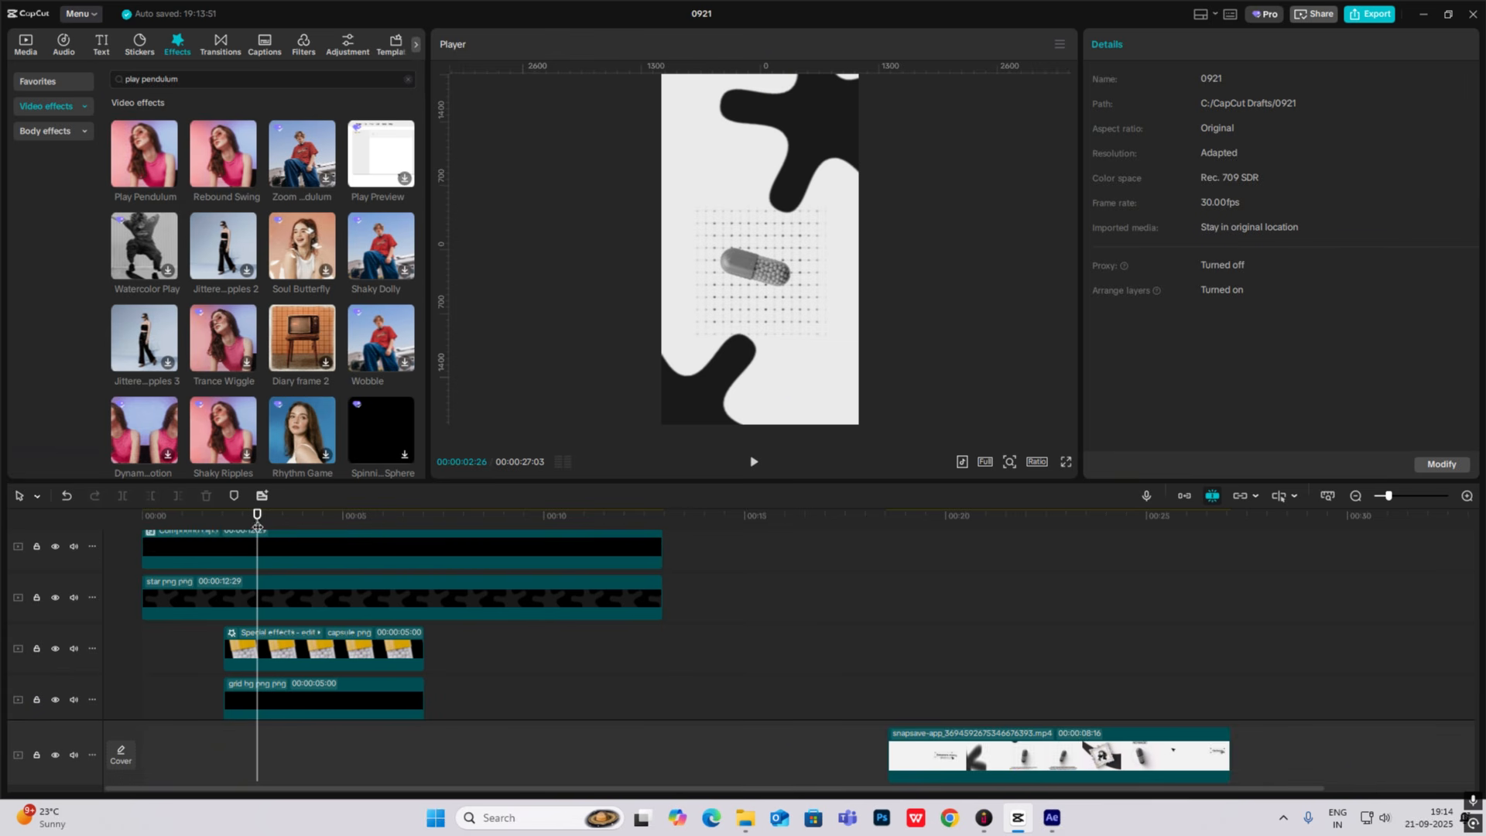
{"action": "left_click_drag", "start_coordinate": [255, 521], "coordinate": [313, 551]}
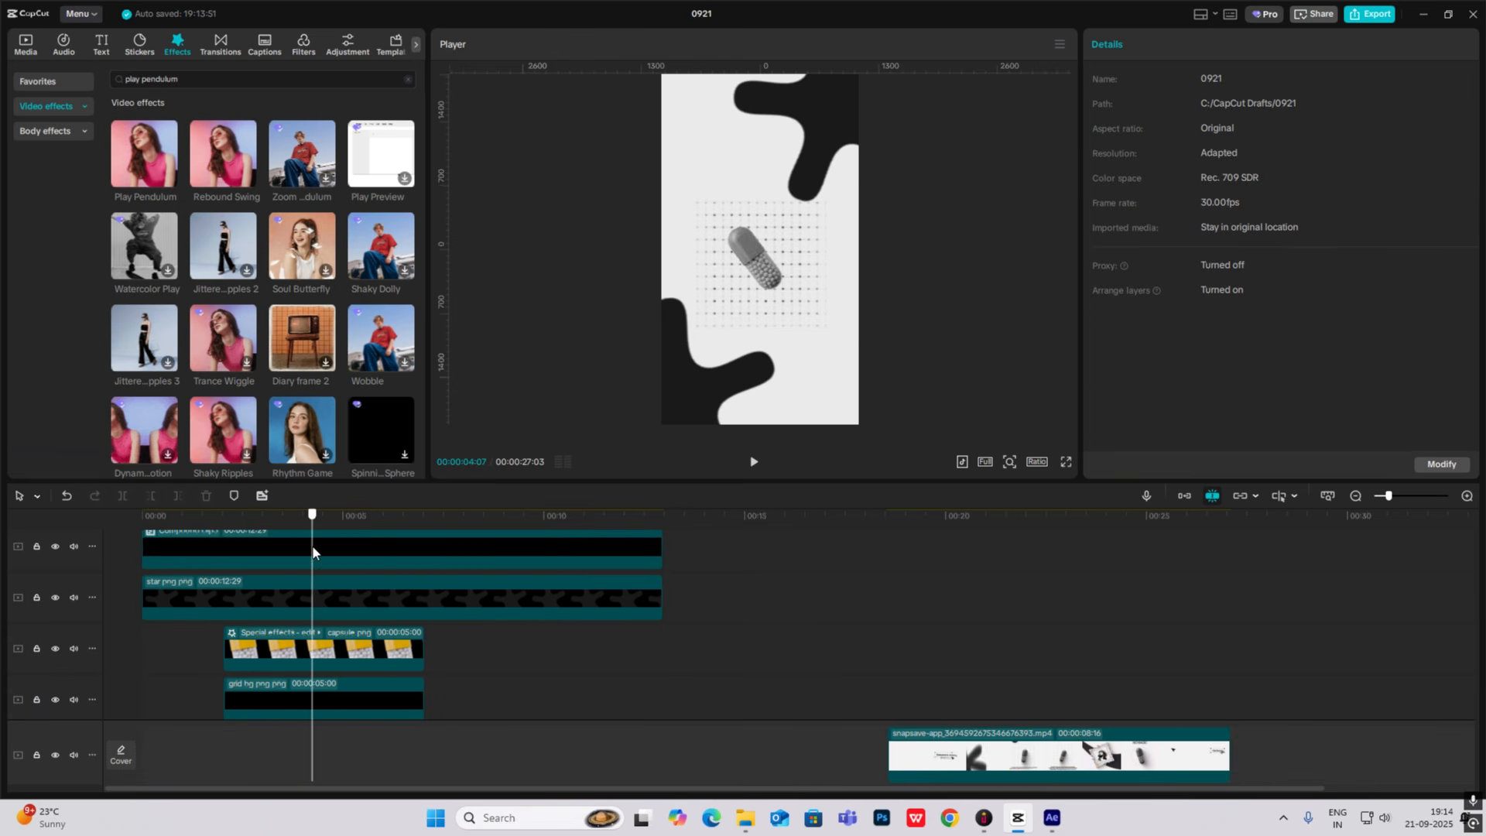
{"action": "left_click", "coordinate": [349, 604]}
{"action": "key", "text": "ctrl+b"}
{"action": "left_click", "coordinate": [333, 650]}
{"action": "key", "text": "ctrl+b"}
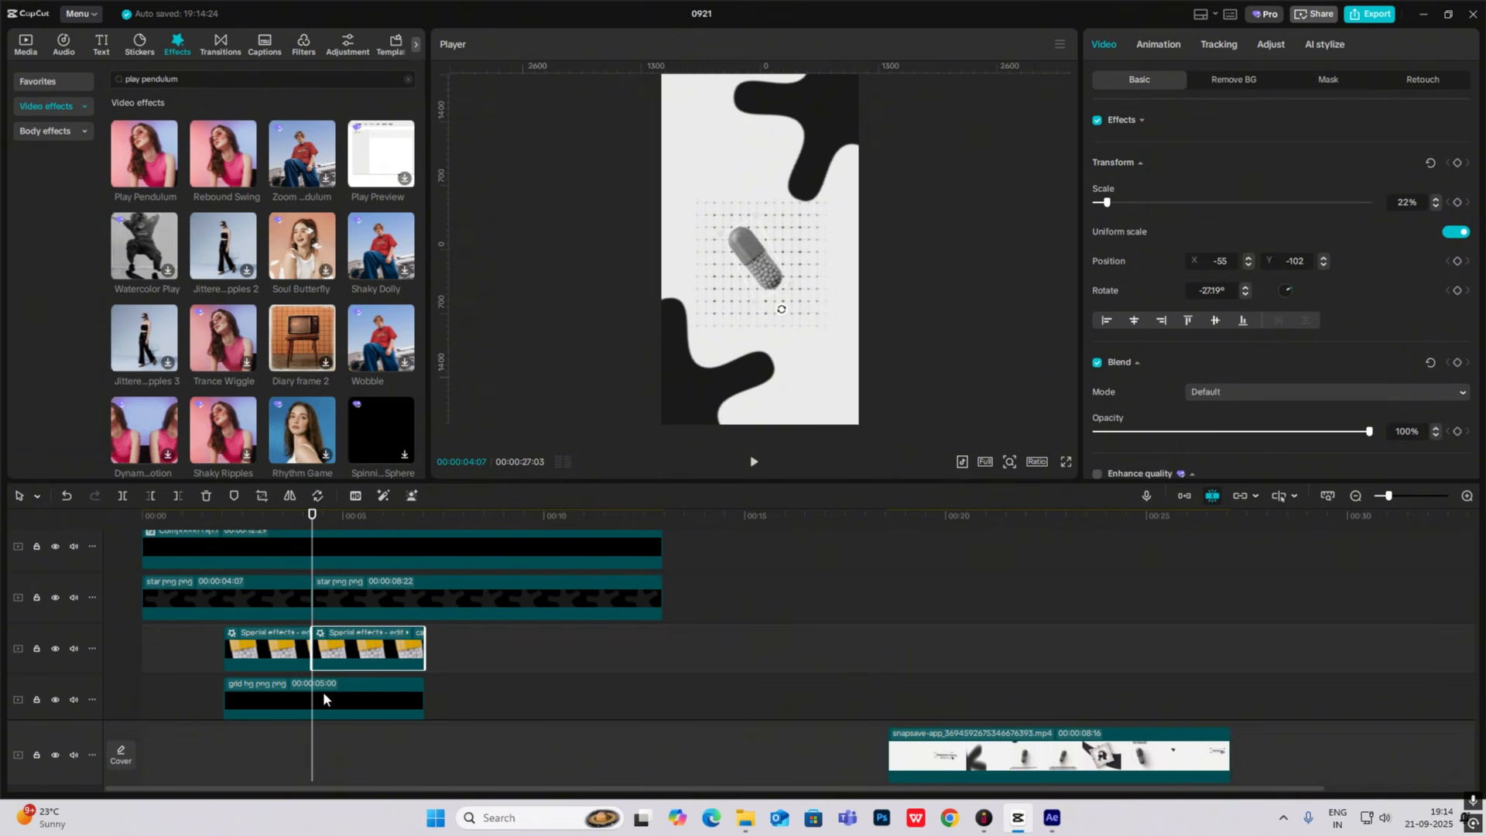
{"action": "left_click", "coordinate": [323, 691]}
{"action": "key", "text": "ctrl+b"}
Split the two star clips below the grid clip at 00:00:04:07.
{"action": "scroll", "coordinate": [324, 687], "scroll_direction": "down", "scroll_amount": 2}
{"action": "left_click", "coordinate": [332, 667]}
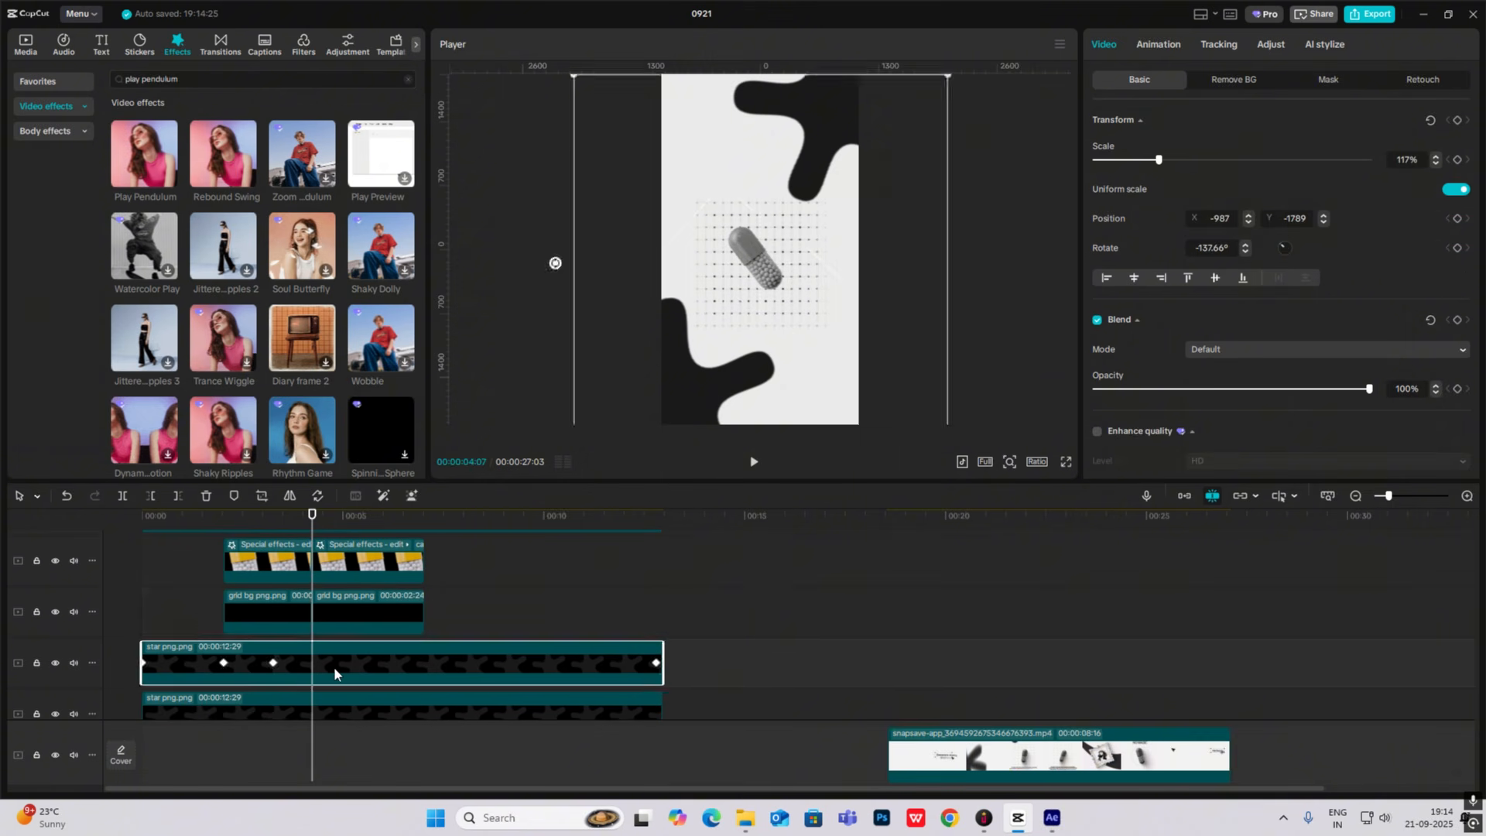
{"action": "key", "text": "ctrl+b"}
{"action": "scroll", "coordinate": [334, 667], "scroll_direction": "down", "scroll_amount": 2}
{"action": "left_click", "coordinate": [336, 657]}
{"action": "key", "text": "ctrl+b"}
{"action": "scroll", "coordinate": [336, 657], "scroll_direction": "up", "scroll_amount": 2}
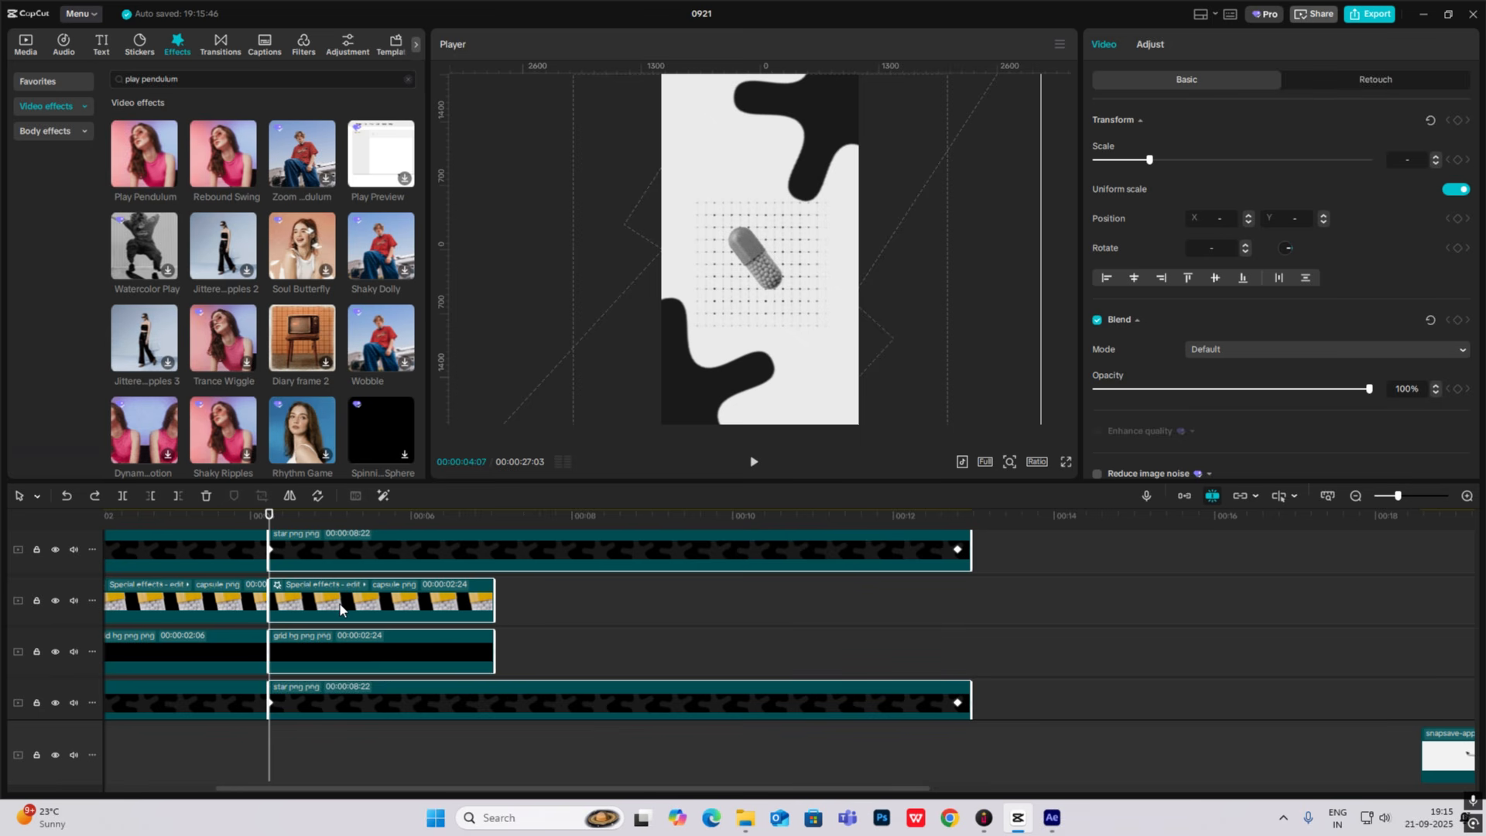
Combine the capsule and grid segments after 00:00:04:07 into one compound clip.
{"action": "left_click", "coordinate": [332, 602]}
{"action": "left_click", "coordinate": [305, 644]}
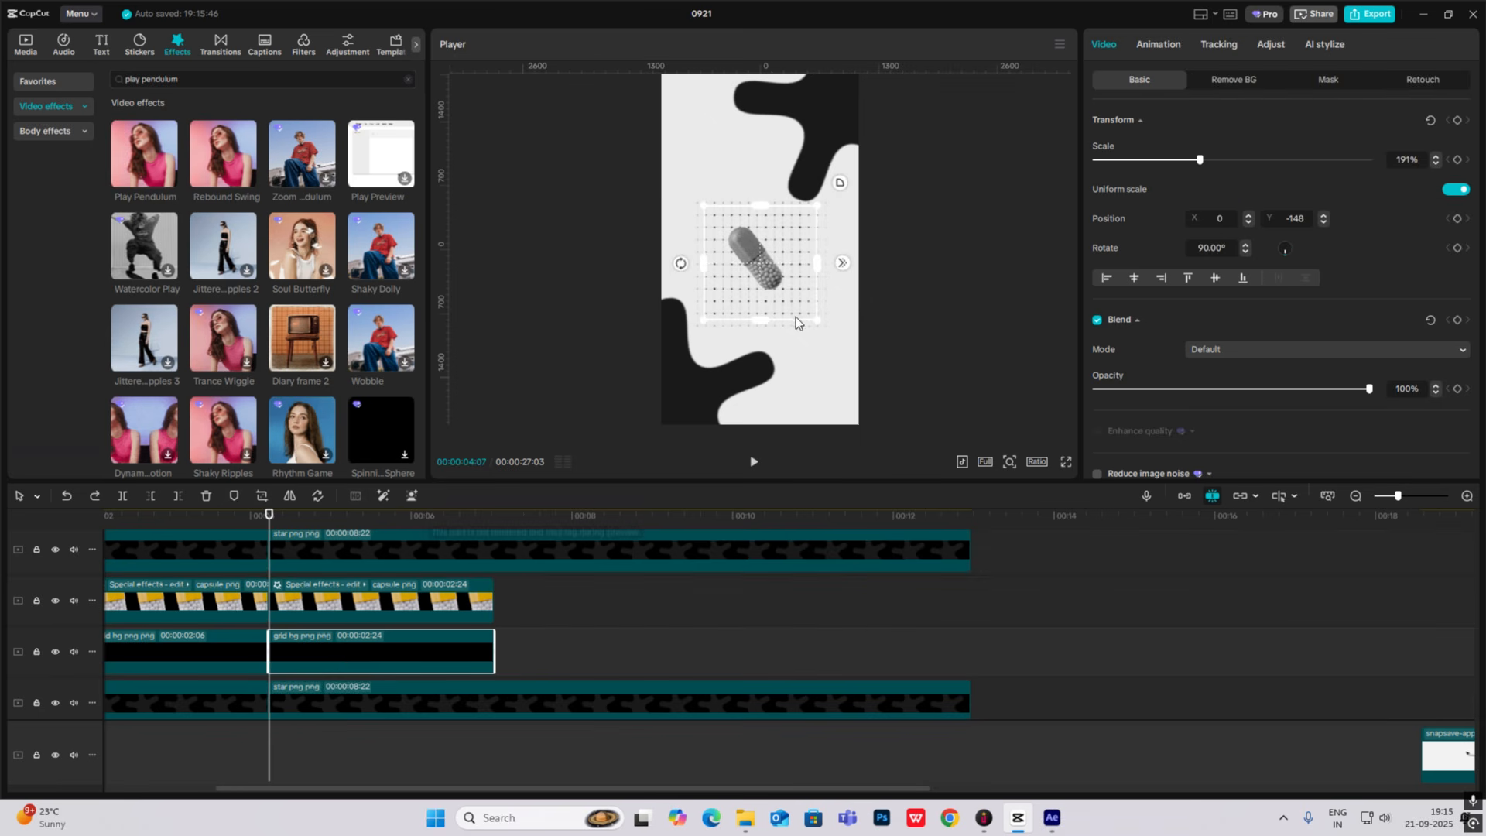
{"action": "left_click_drag", "start_coordinate": [574, 590], "coordinate": [403, 669]}
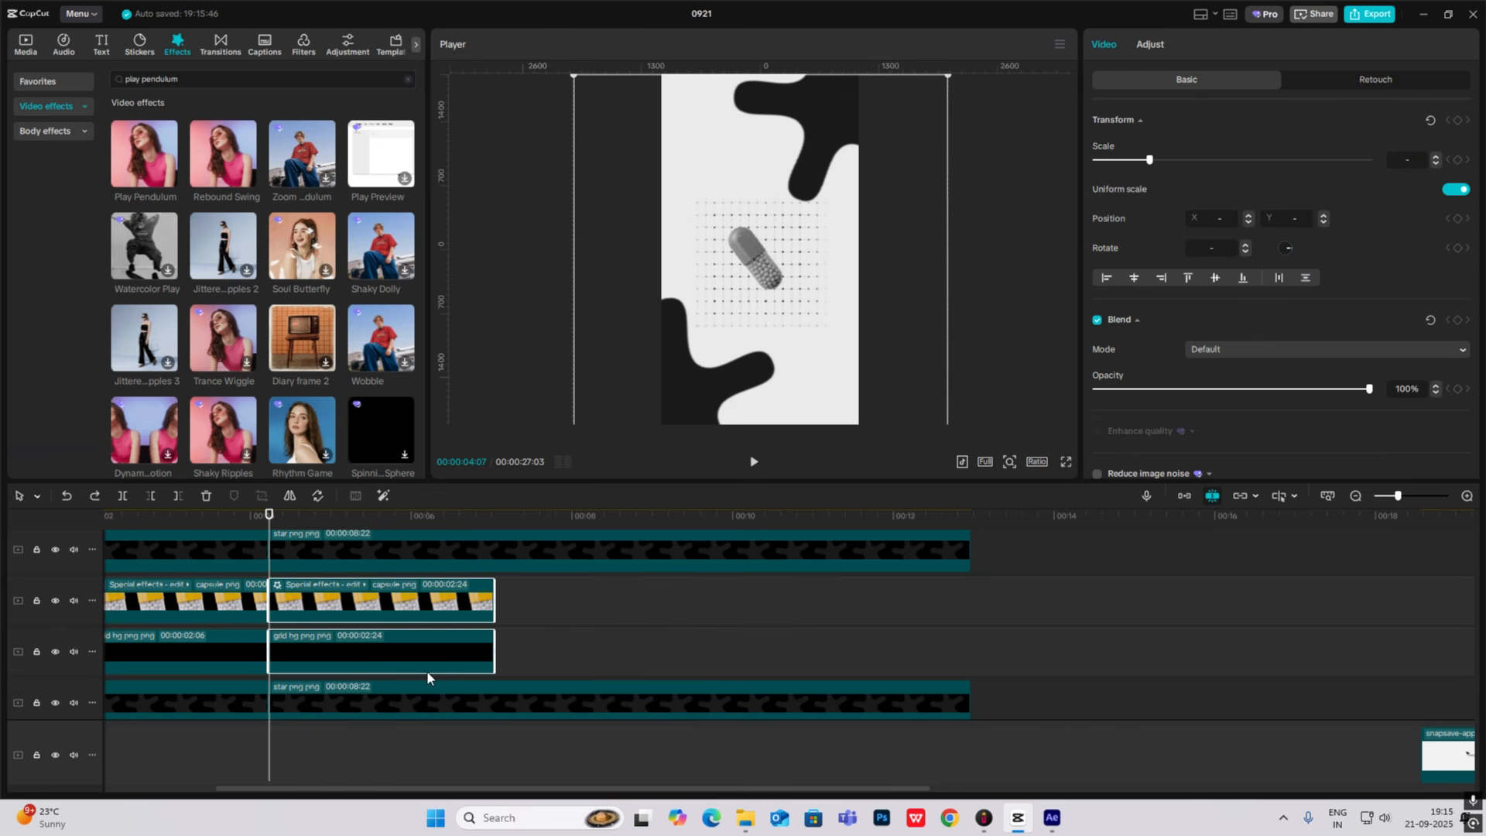
{"action": "key", "text": "alt+g"}
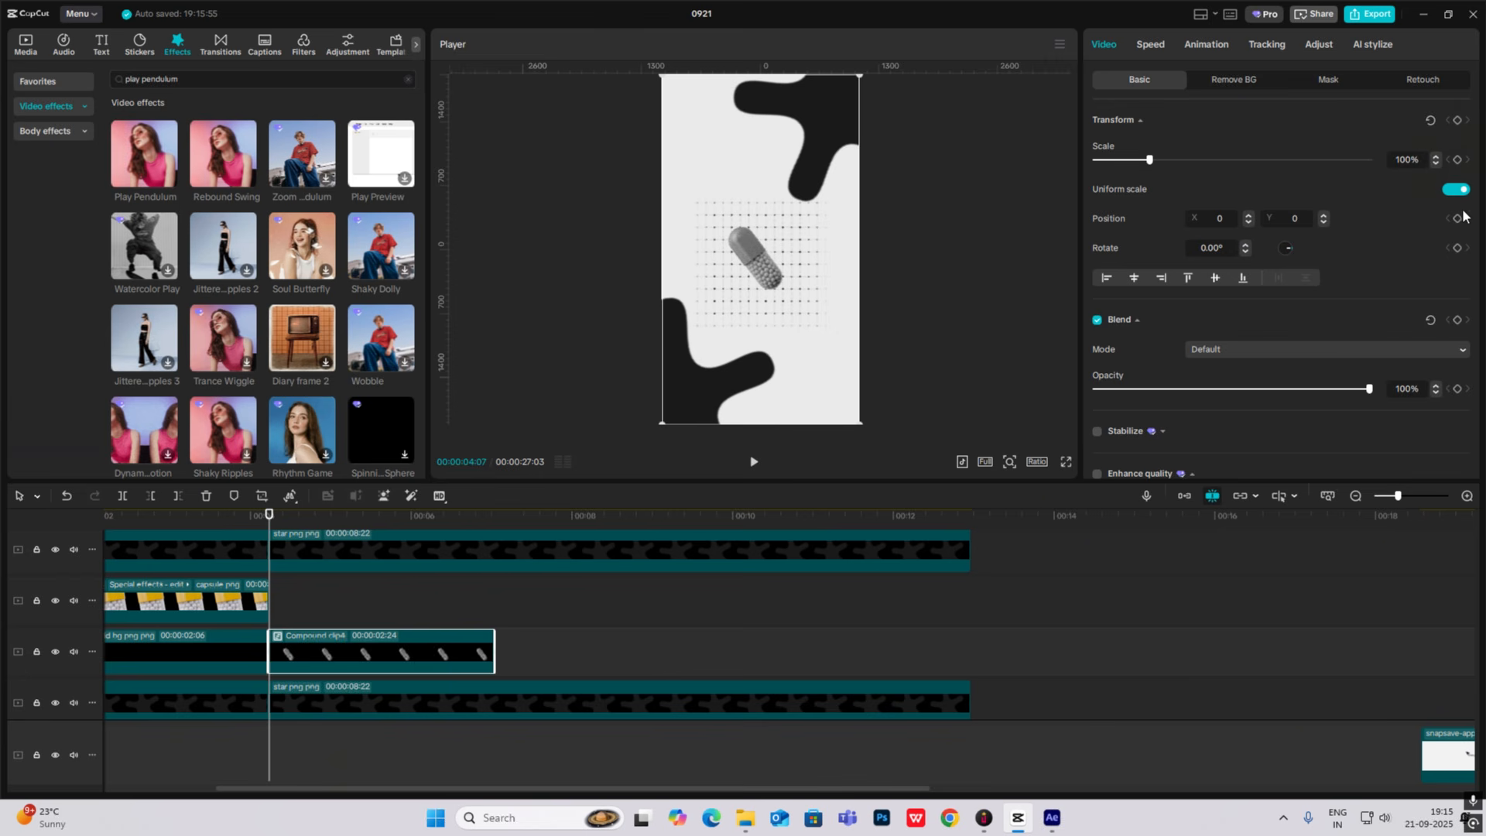
Keyframe the compound clip's position at 00:00:04:07 and 00:00:05:03, moving it down out of frame to Y -2530 at the second keyframe.
{"action": "left_click", "coordinate": [1458, 218]}
{"action": "left_click_drag", "start_coordinate": [270, 516], "coordinate": [338, 516]}
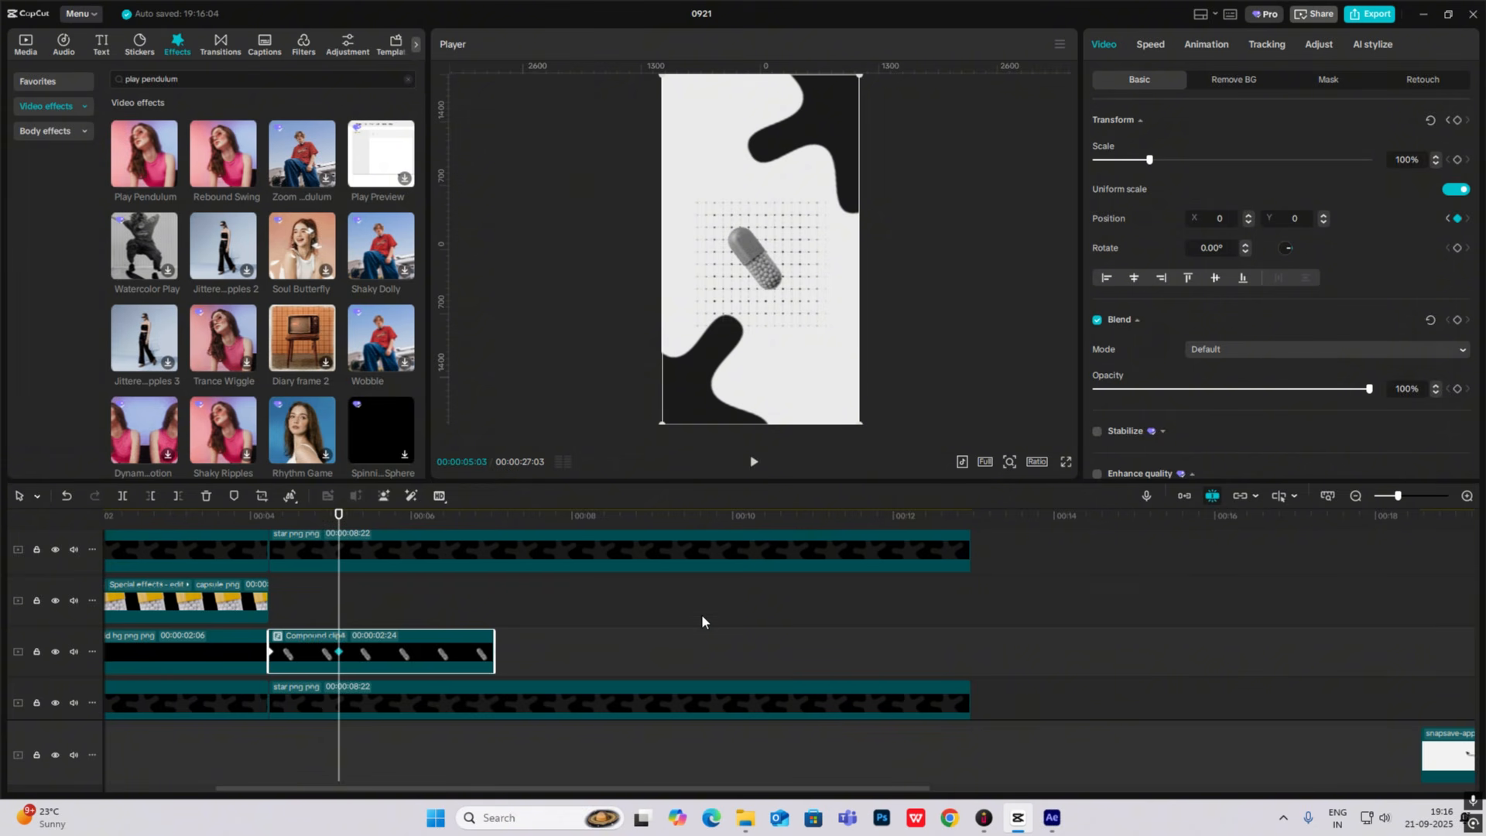
{"action": "key", "text": "alt+k"}
{"action": "scroll", "coordinate": [386, 668], "scroll_direction": "up", "scroll_amount": 1}
{"action": "left_click", "coordinate": [306, 657]}
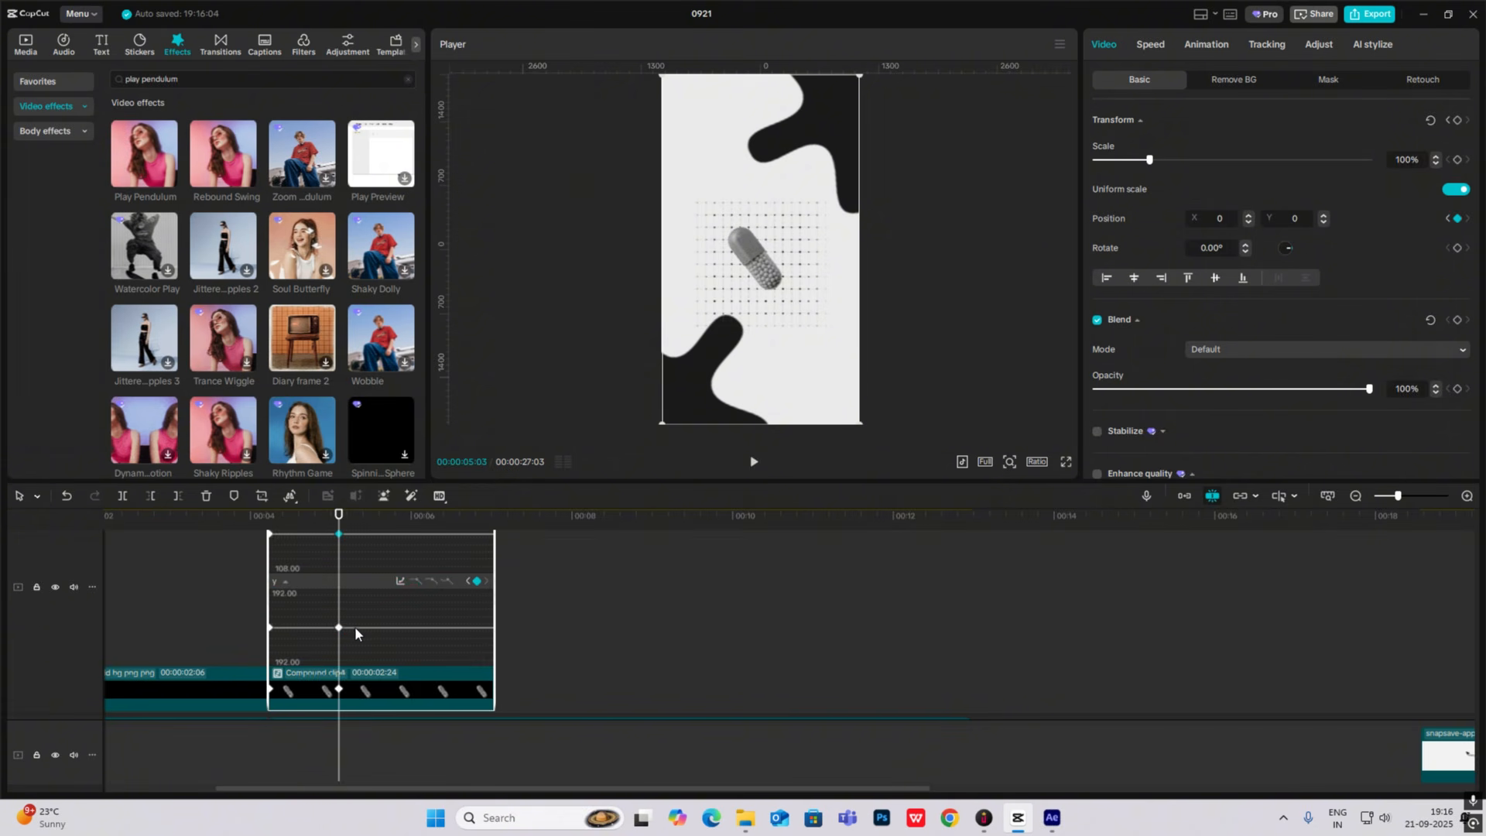
{"action": "key", "text": "alt+k"}
{"action": "left_click_drag", "start_coordinate": [785, 315], "coordinate": [780, 545]}
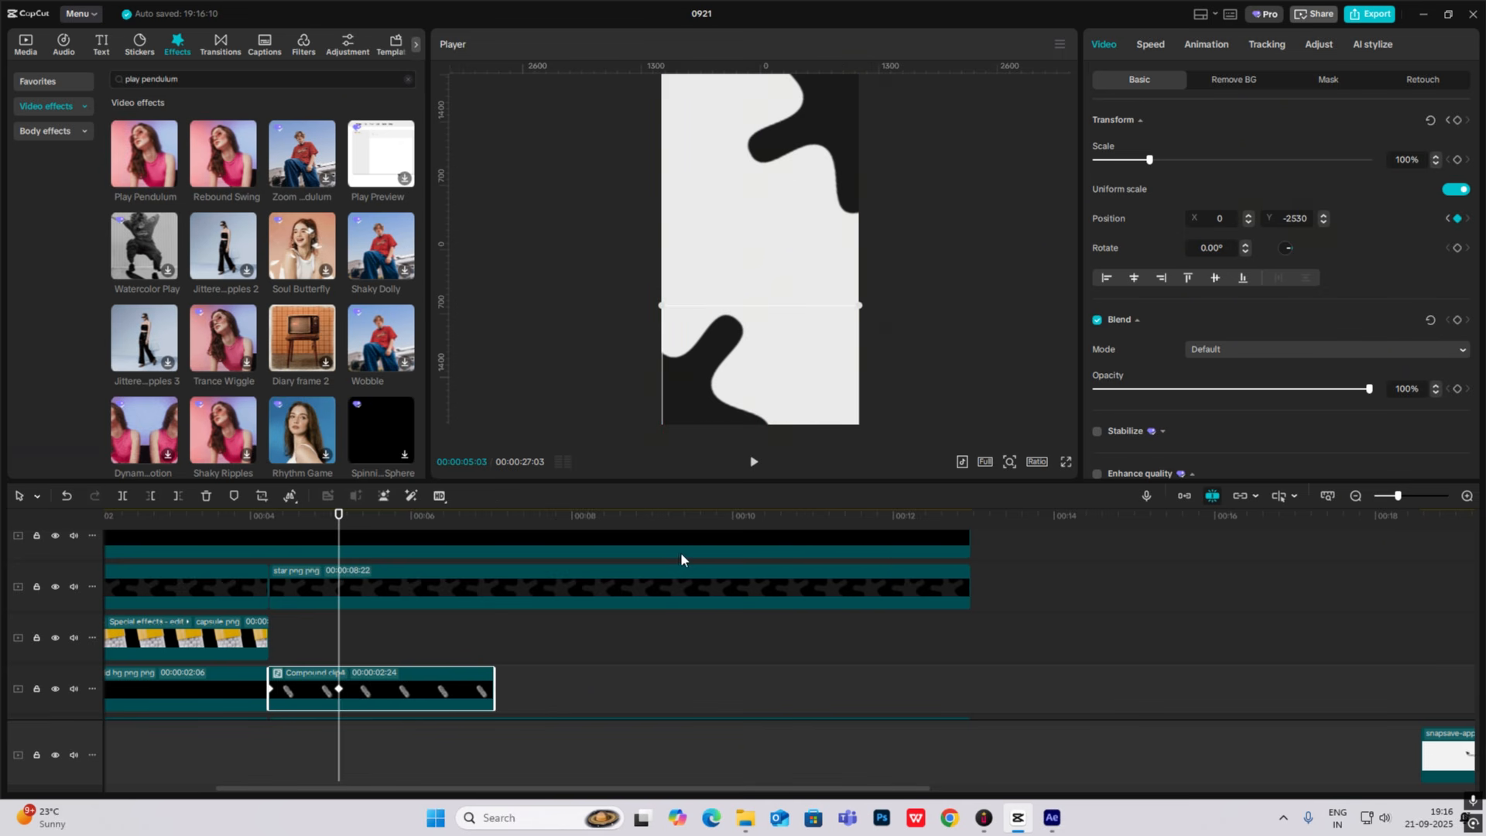
Apply the Quad Ease curve to the compound clip's Y position, adjust the curve handles at both keyframes, and preview the exit.
{"action": "key", "text": "alt+k"}
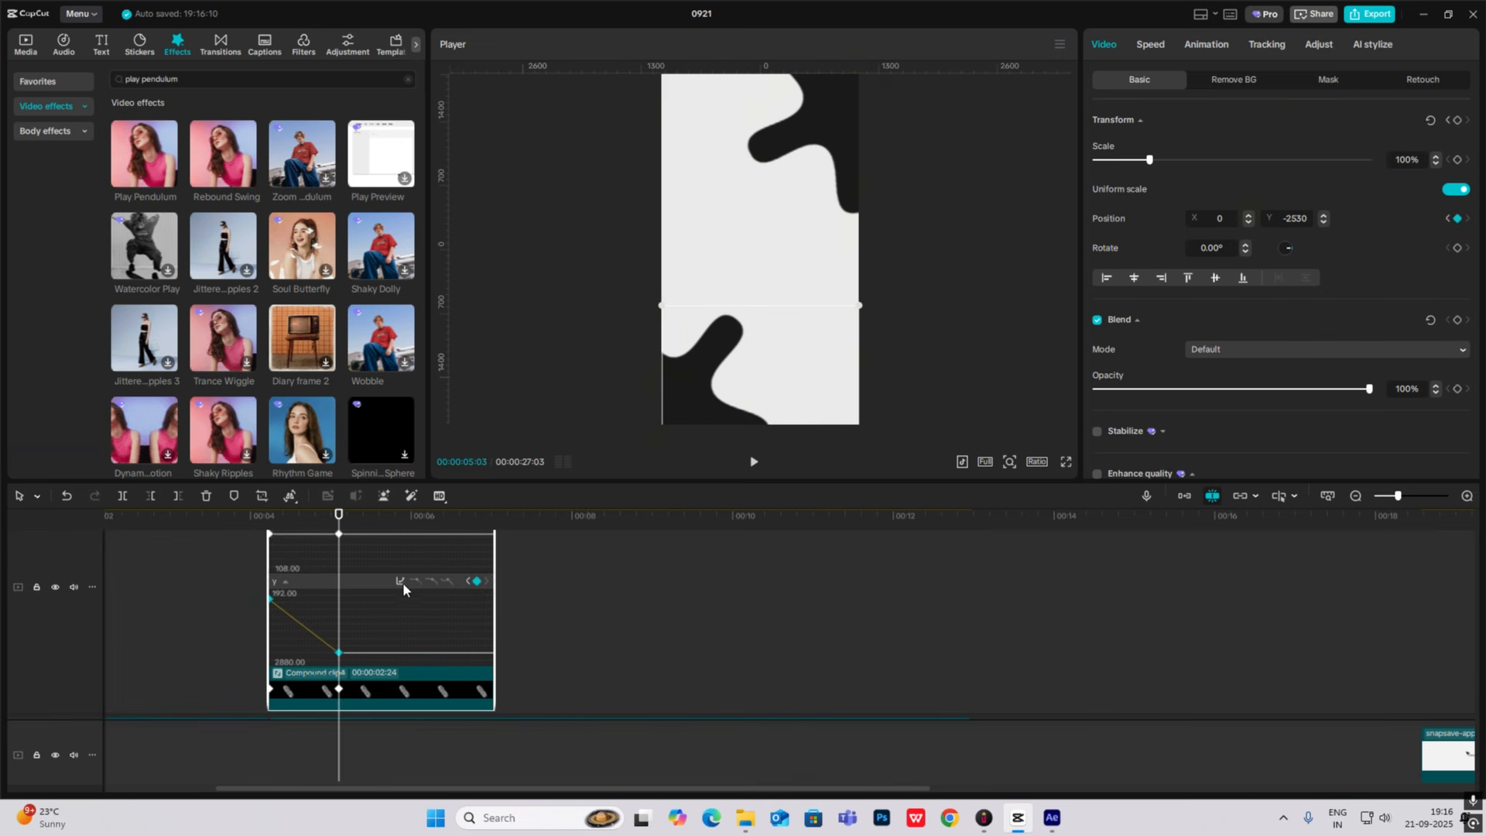
{"action": "left_click", "coordinate": [401, 581]}
{"action": "left_click", "coordinate": [679, 671]}
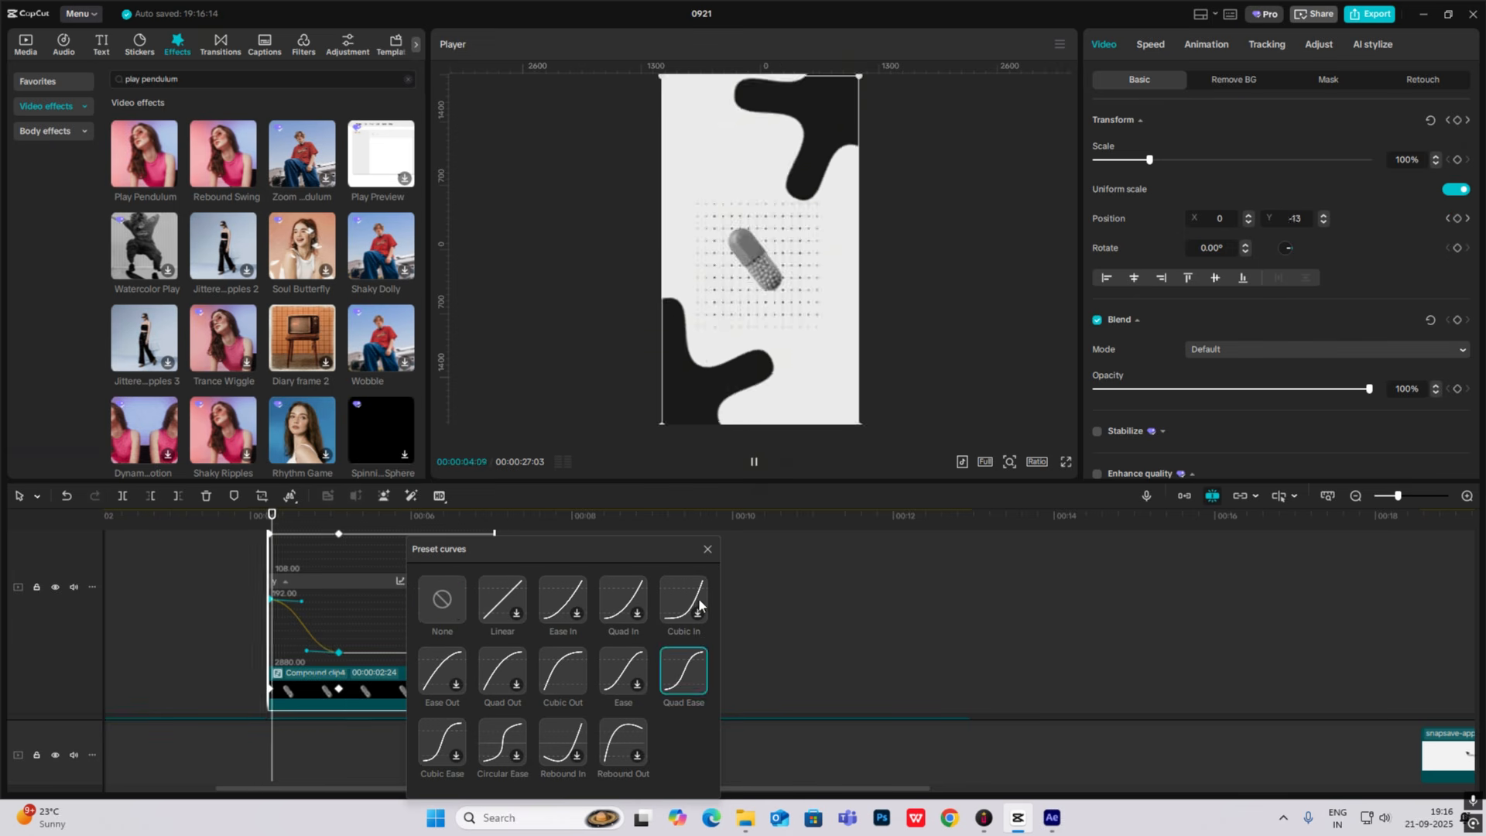
{"action": "left_click", "coordinate": [707, 549]}
{"action": "left_click_drag", "start_coordinate": [304, 650], "coordinate": [314, 652]}
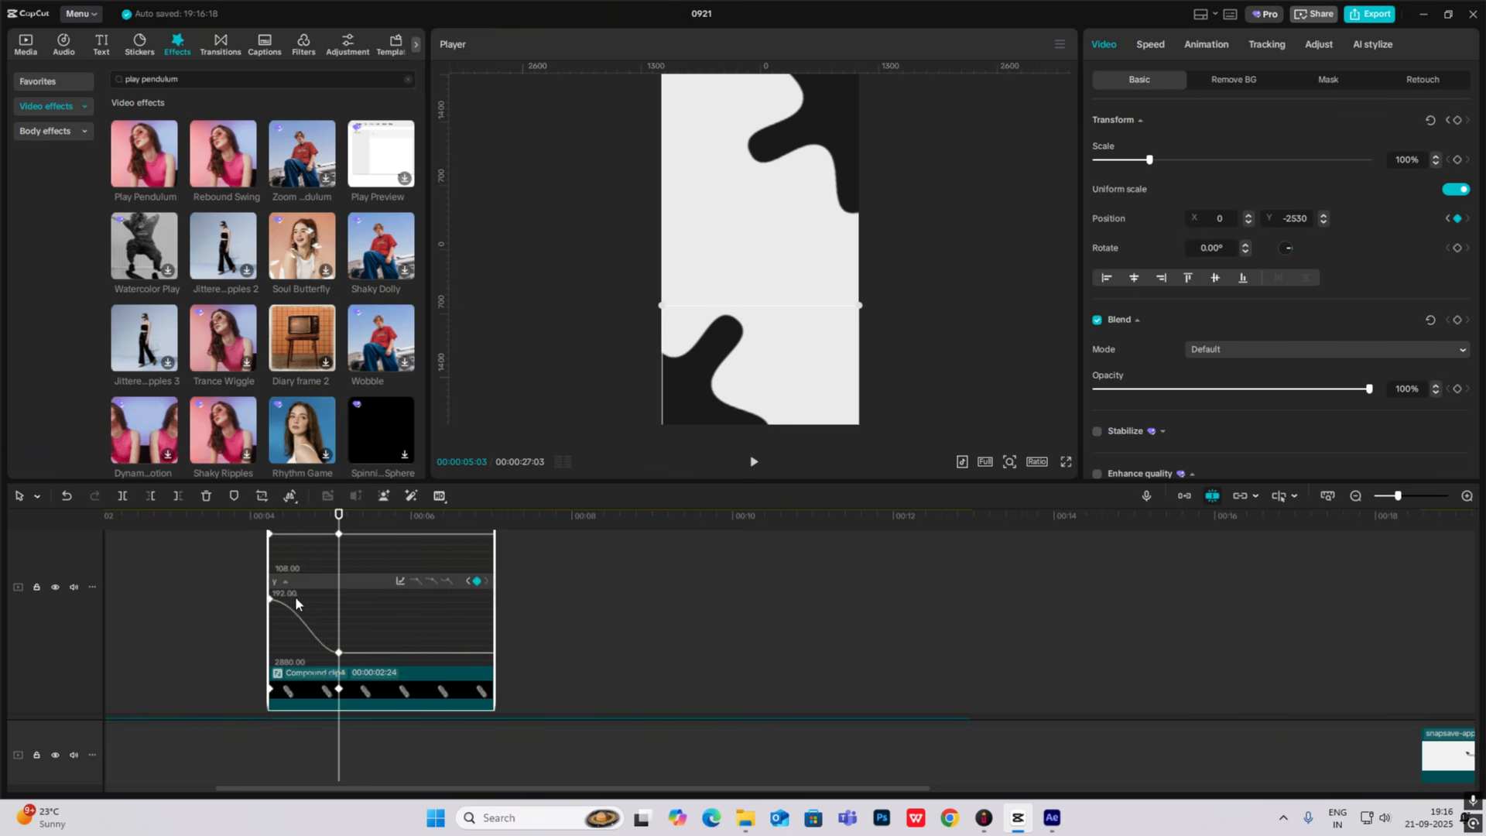
{"action": "left_click_drag", "start_coordinate": [300, 600], "coordinate": [308, 600]}
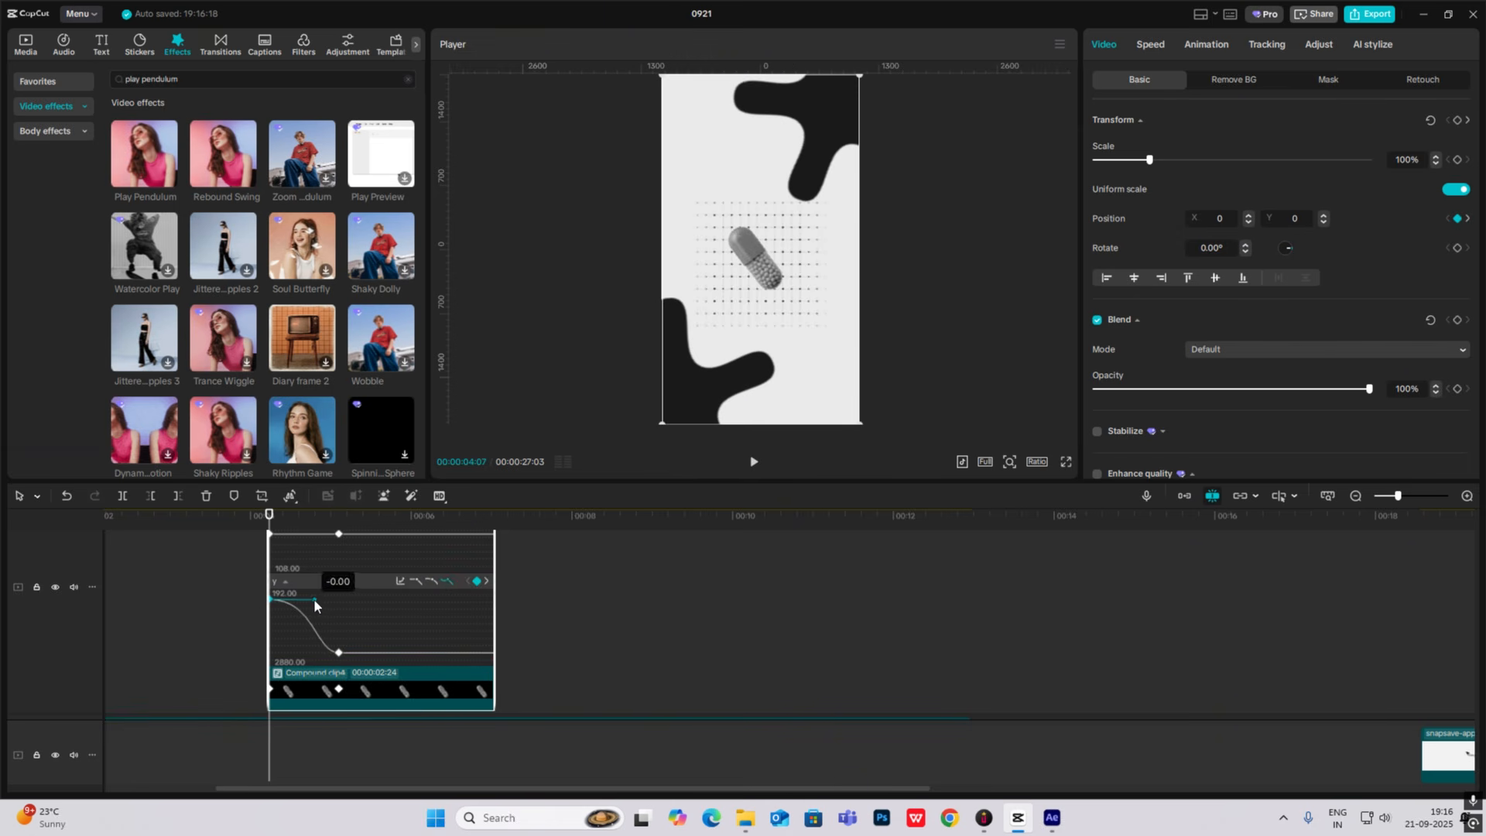
{"action": "key", "text": "alt+k"}
{"action": "key", "text": "space"}
{"action": "key", "text": "space"}
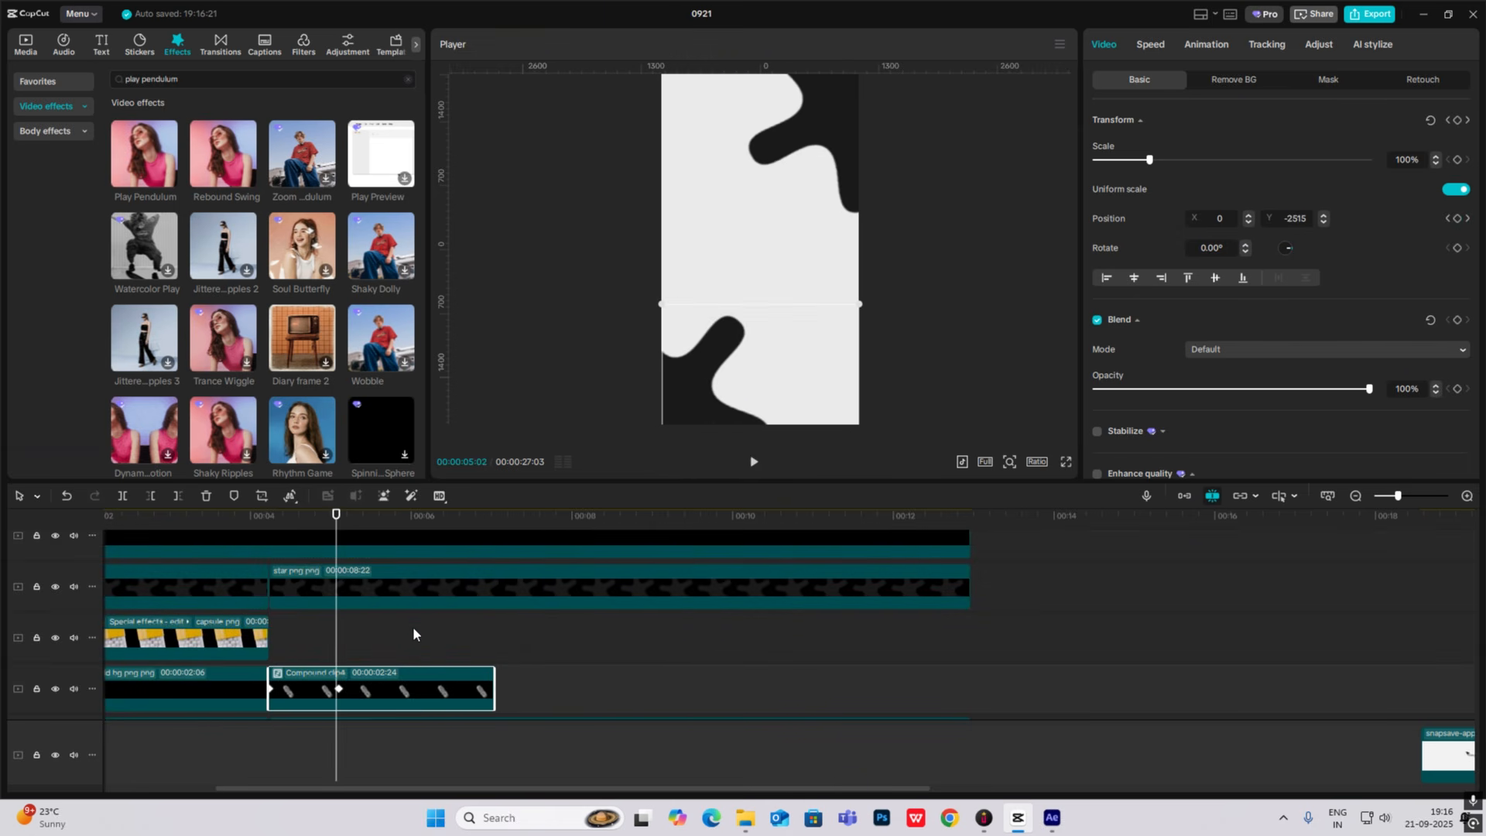
Remove the upper star clip's rotation keyframe at 00:00:04:07 and add position keyframes there to both star clips.
{"action": "left_click_drag", "start_coordinate": [336, 634], "coordinate": [269, 640]}
{"action": "left_click", "coordinate": [301, 677]}
{"action": "scroll", "coordinate": [322, 616], "scroll_direction": "up", "scroll_amount": 1}
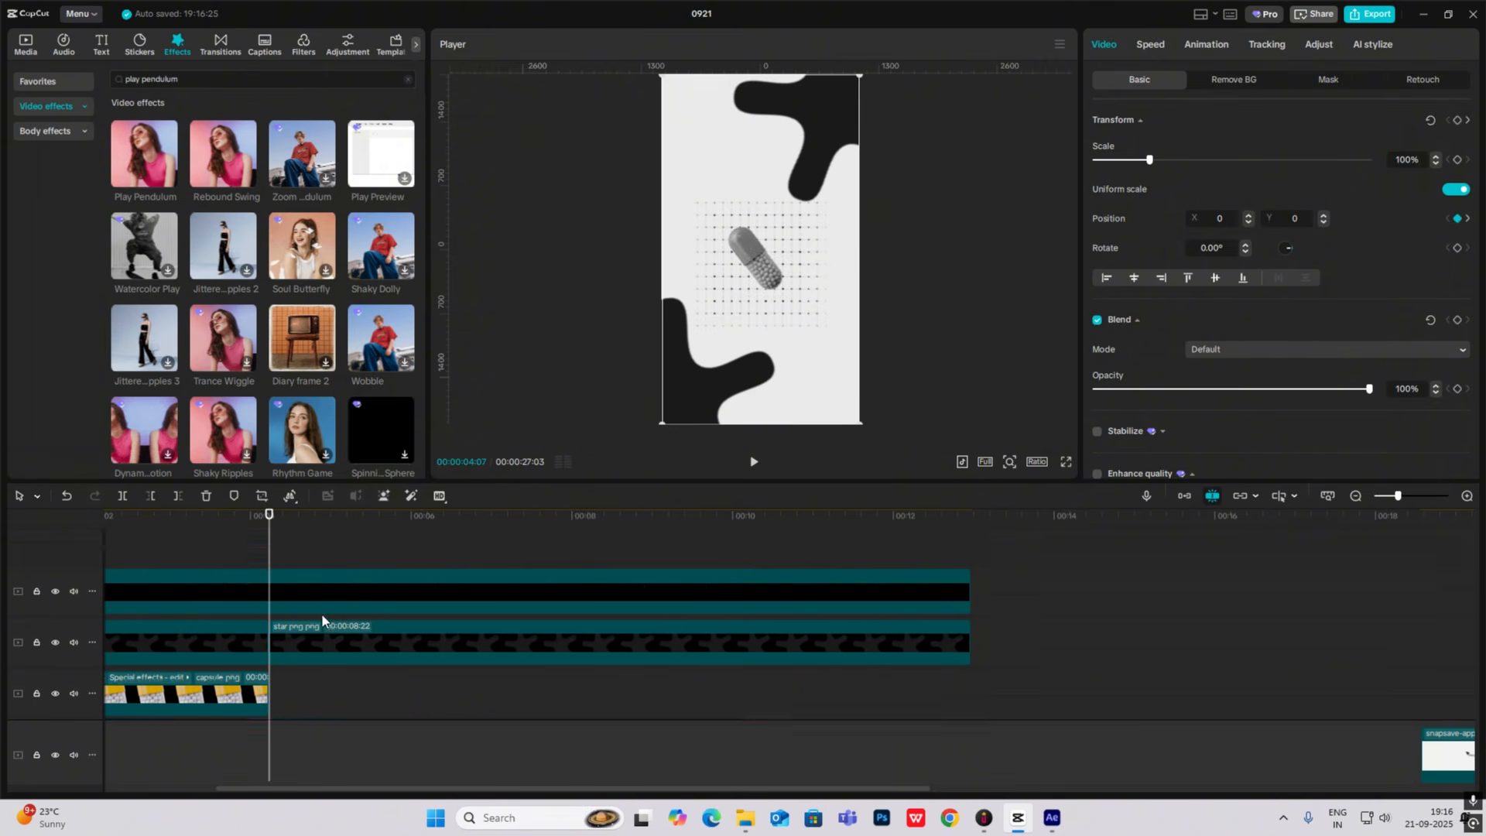
{"action": "scroll", "coordinate": [322, 612], "scroll_direction": "down", "scroll_amount": 1}
{"action": "left_click", "coordinate": [327, 569]}
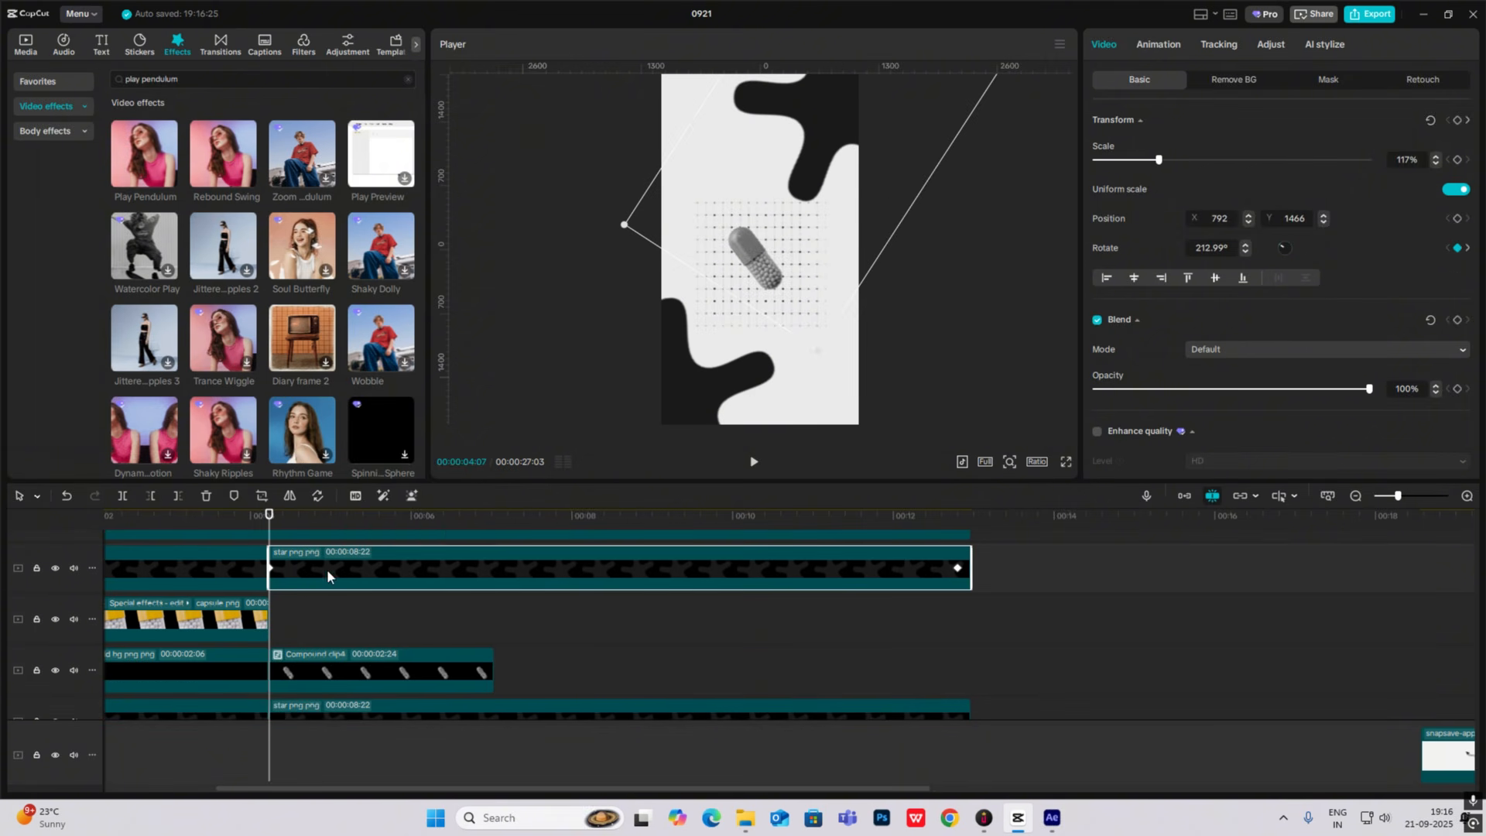
{"action": "left_click", "coordinate": [1457, 120]}
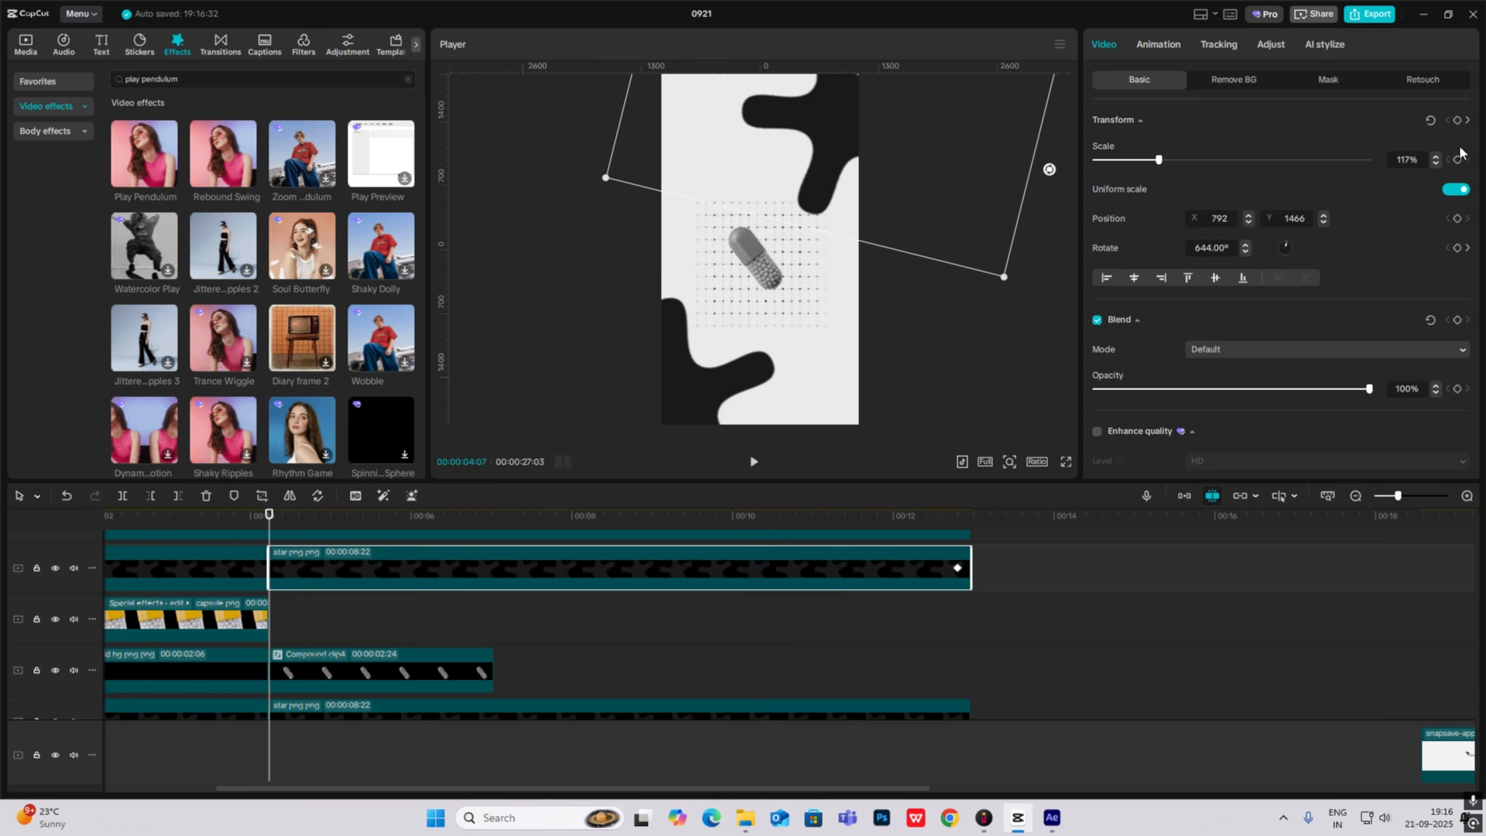
{"action": "left_click", "coordinate": [1458, 219]}
{"action": "scroll", "coordinate": [462, 630], "scroll_direction": "down", "scroll_amount": 1}
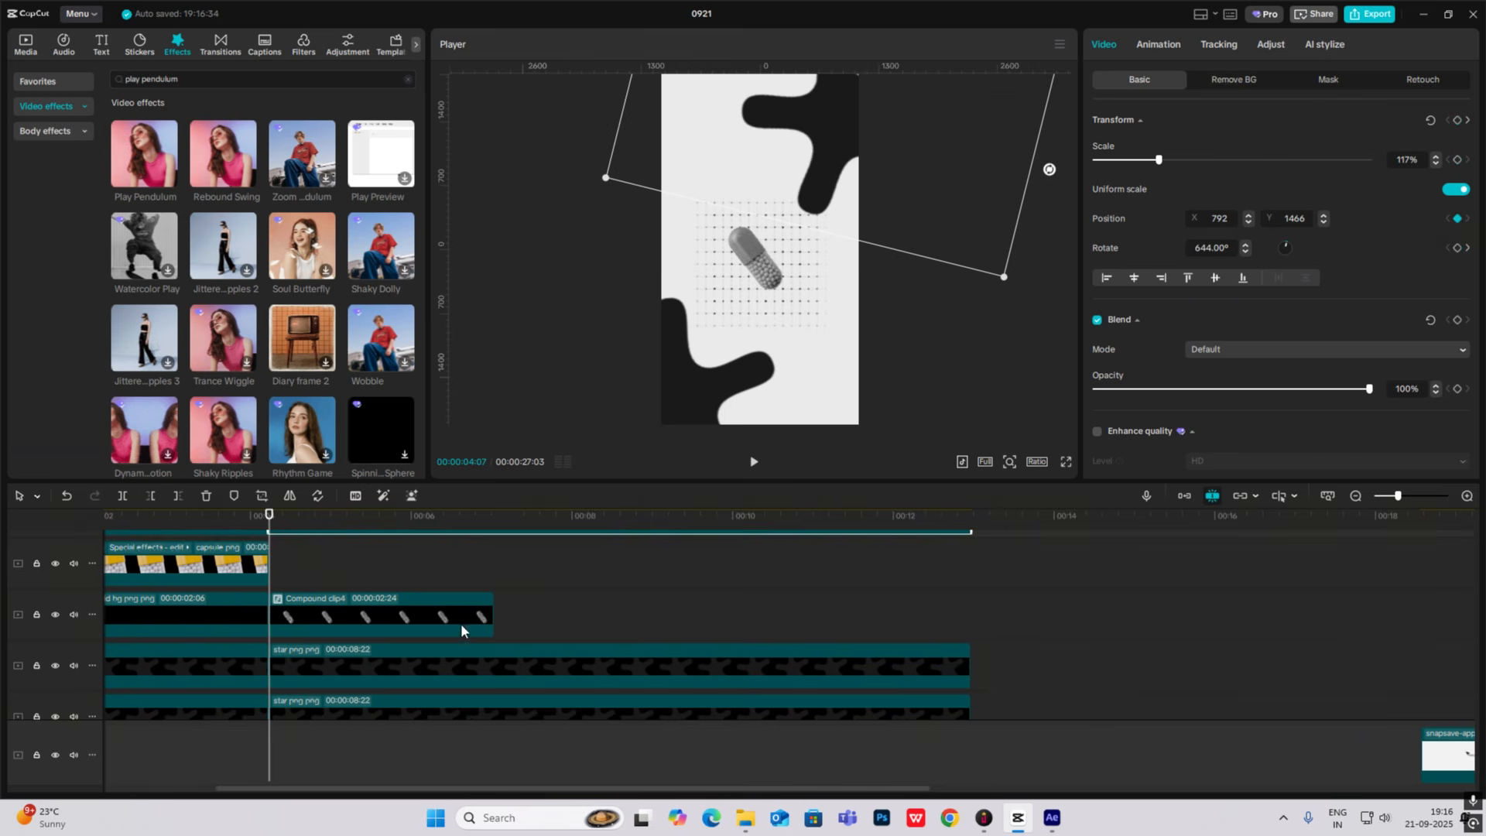
{"action": "left_click", "coordinate": [322, 677]}
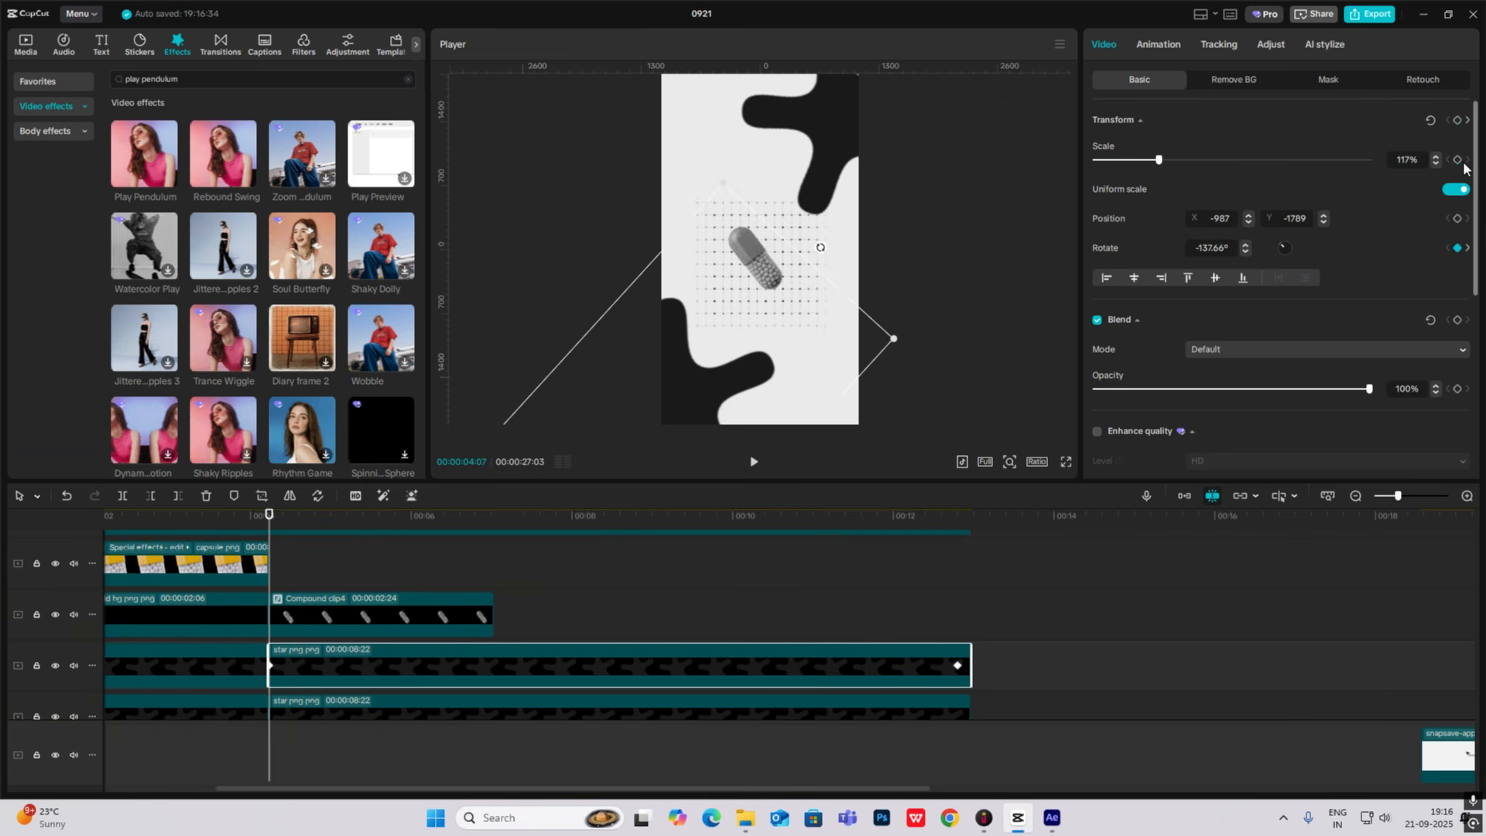
{"action": "scroll", "coordinate": [302, 634], "scroll_direction": "up", "scroll_amount": 1}
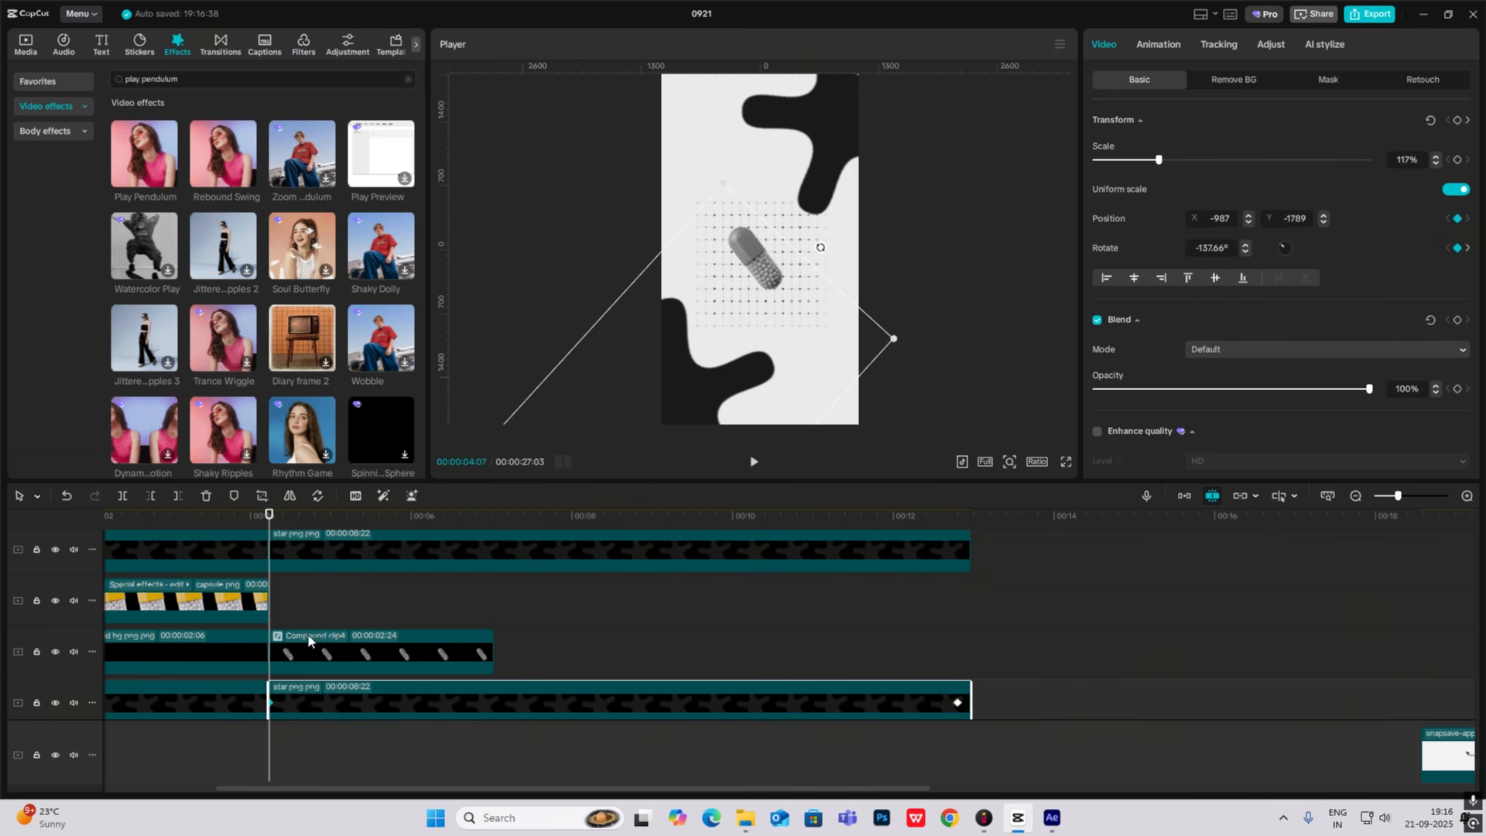
Keyframe both star clips' positions at 00:00:04:27, moving them down out of frame to Y -3073 and Y -6328.
{"action": "left_click", "coordinate": [299, 638]}
{"action": "left_click_drag", "start_coordinate": [268, 515], "coordinate": [323, 516]}
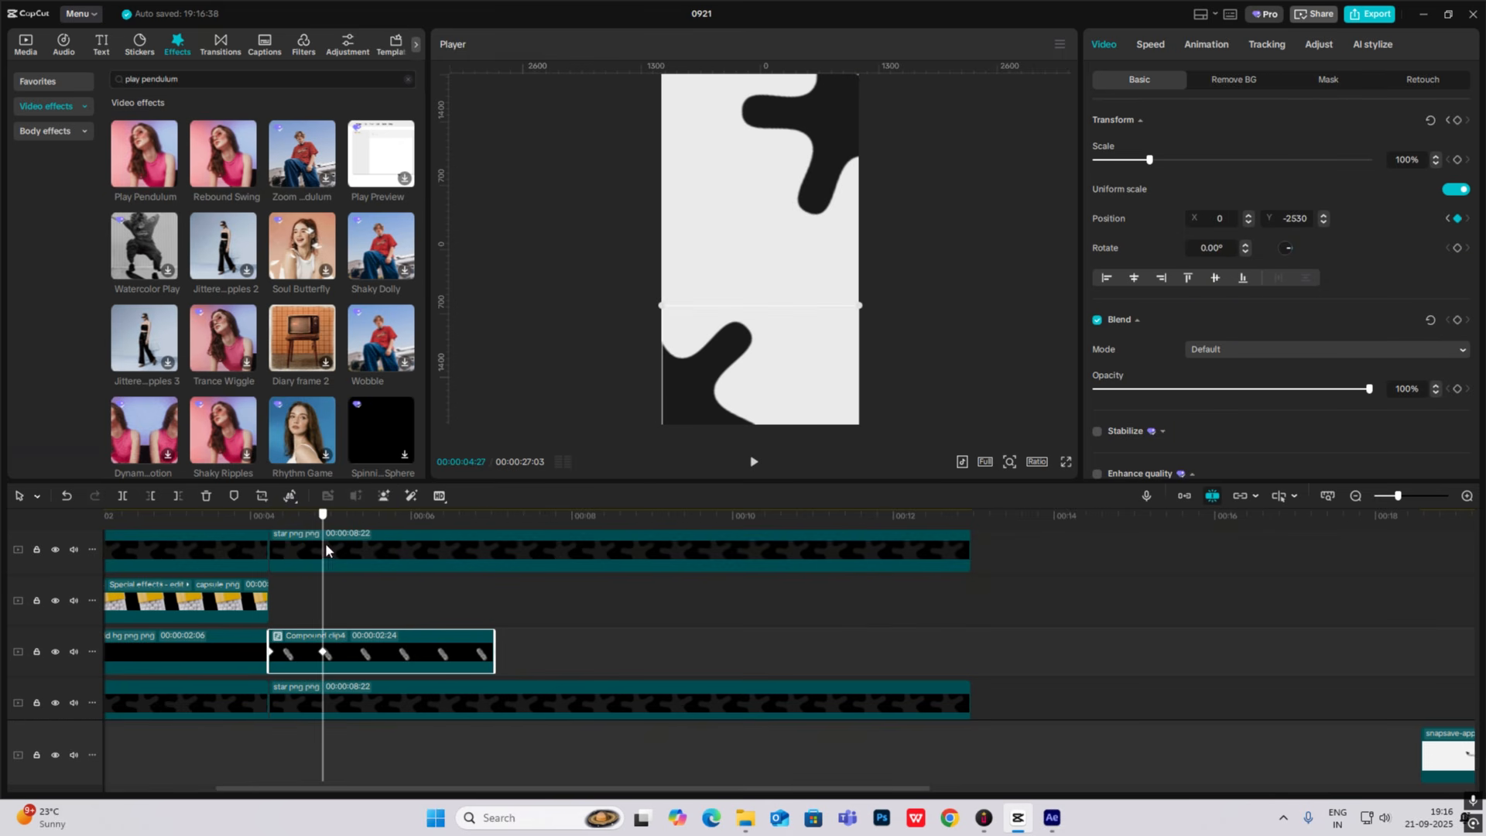
{"action": "left_click", "coordinate": [343, 552]}
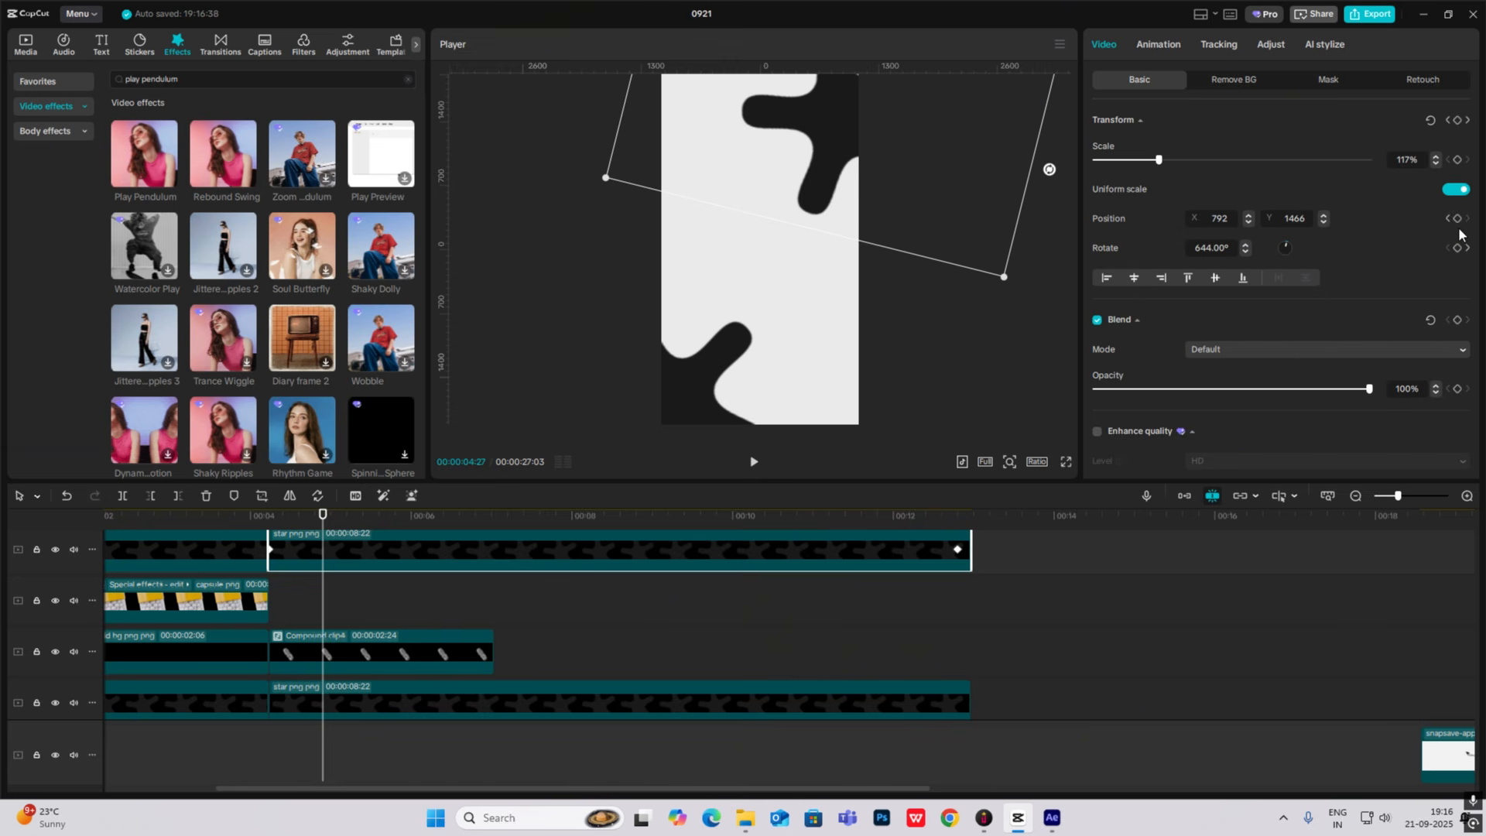
{"action": "scroll", "coordinate": [394, 628], "scroll_direction": "down", "scroll_amount": 1}
{"action": "left_click", "coordinate": [351, 675]}
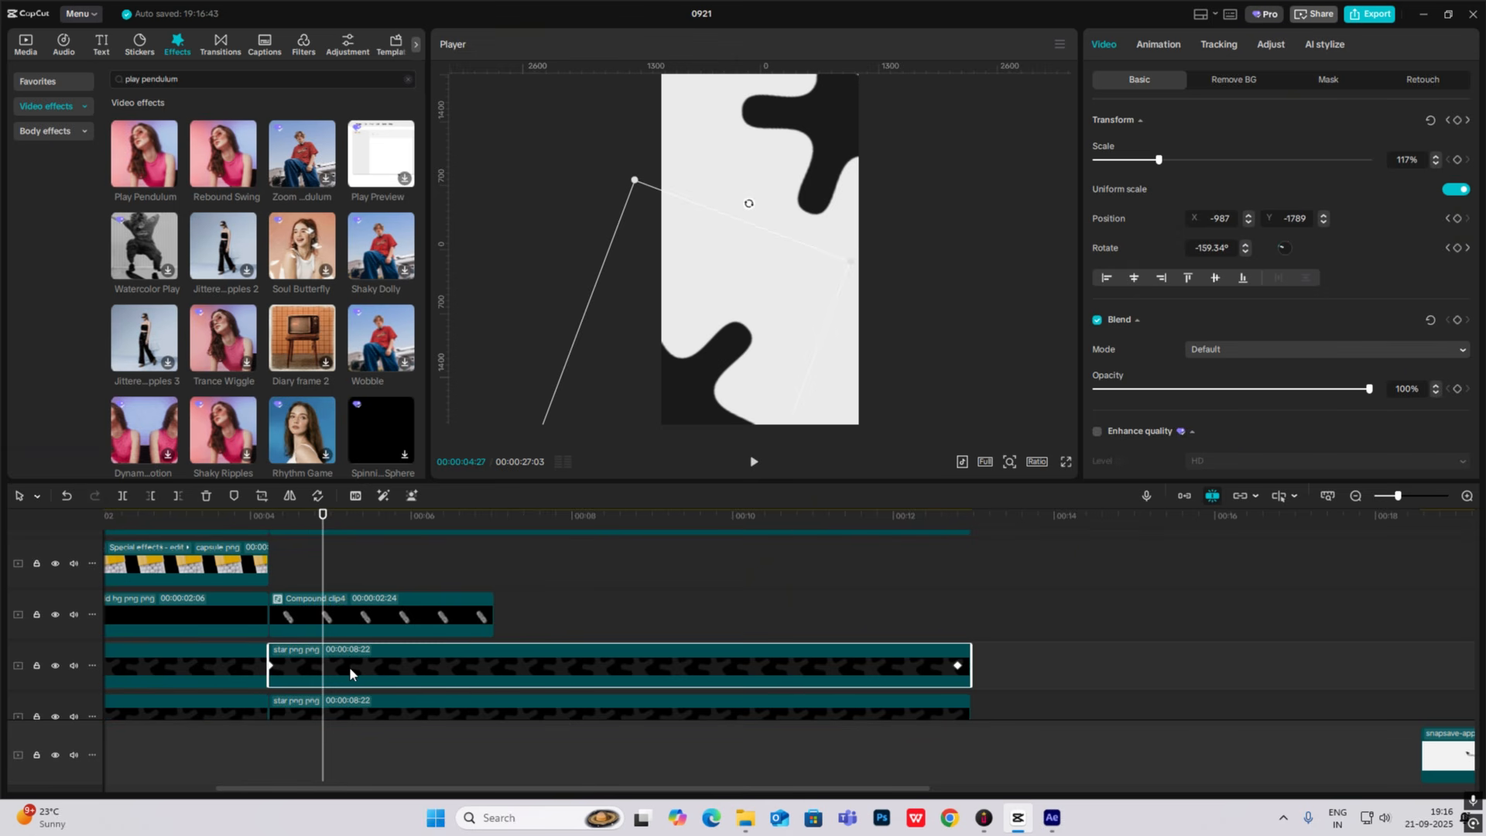
{"action": "left_click", "coordinate": [1457, 219]}
{"action": "left_click_drag", "start_coordinate": [369, 656], "coordinate": [391, 581]}
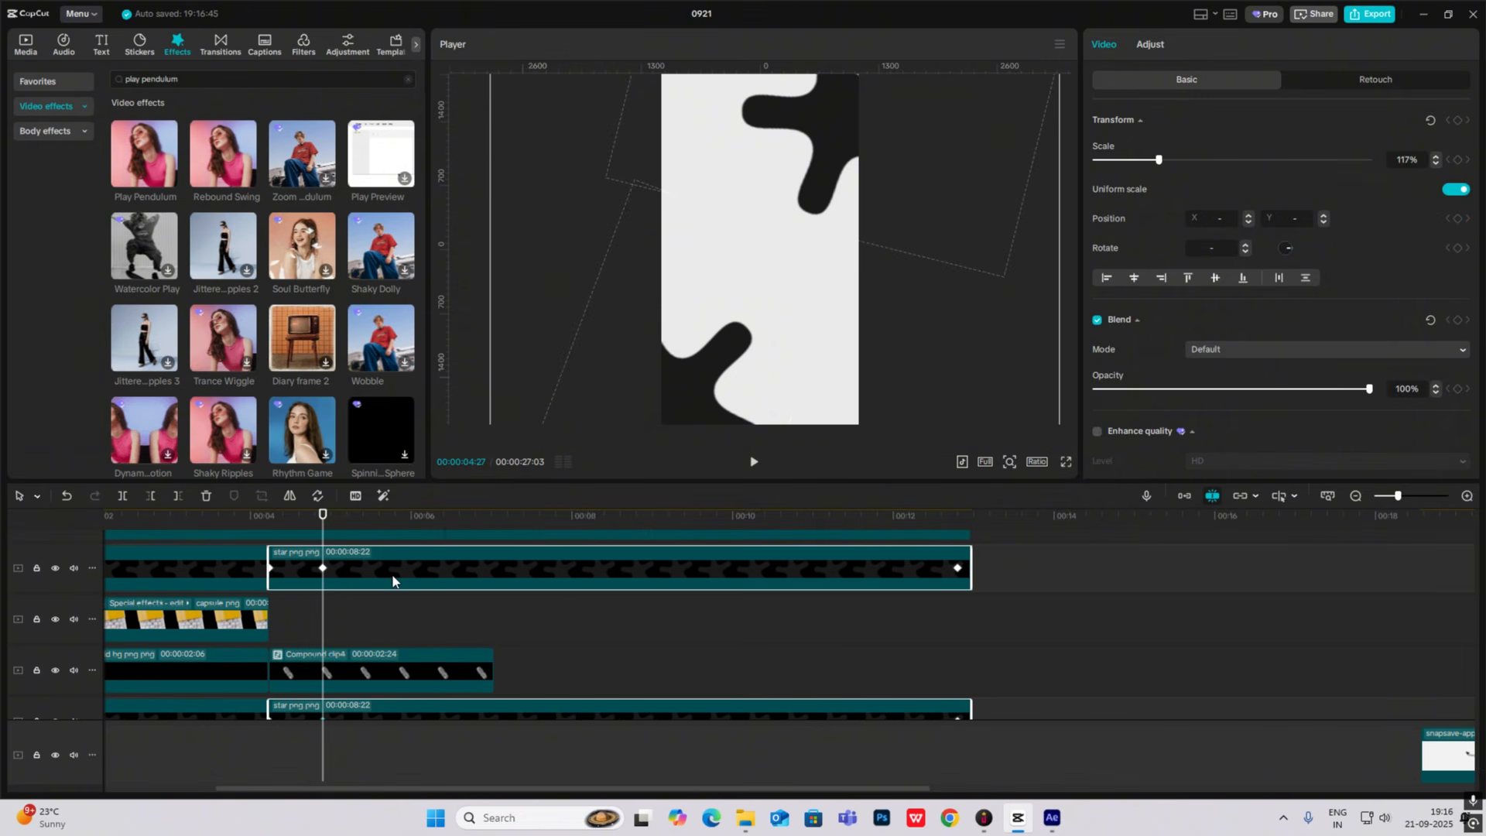
{"action": "left_click_drag", "start_coordinate": [883, 177], "coordinate": [870, 591]}
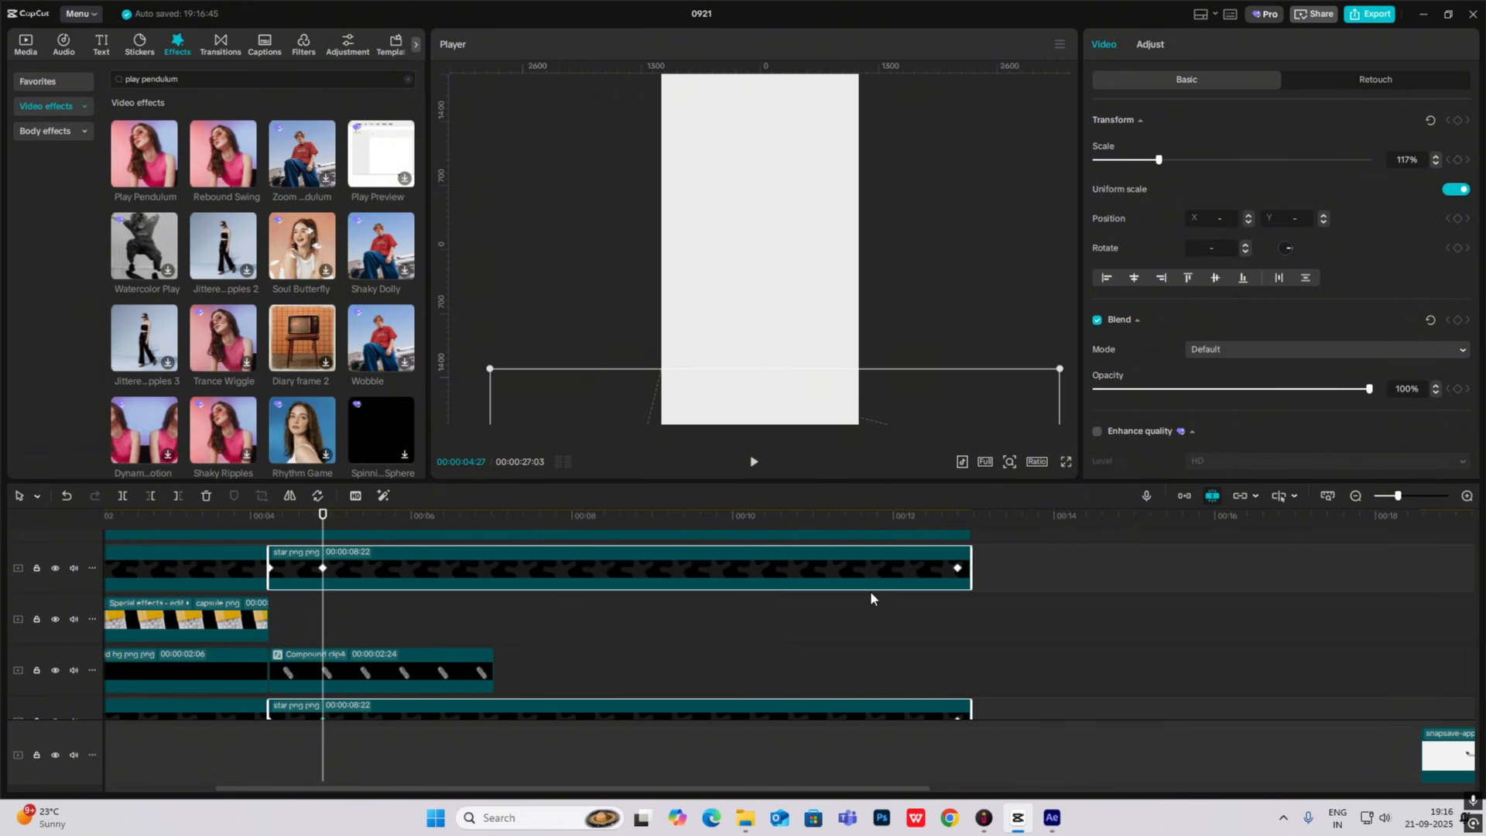
Apply the Quad Ease curve to the upper star clip's Y position, adjust the curve handles at both keyframes, and preview the motion.
{"action": "scroll", "coordinate": [444, 561], "scroll_direction": "down", "scroll_amount": 3}
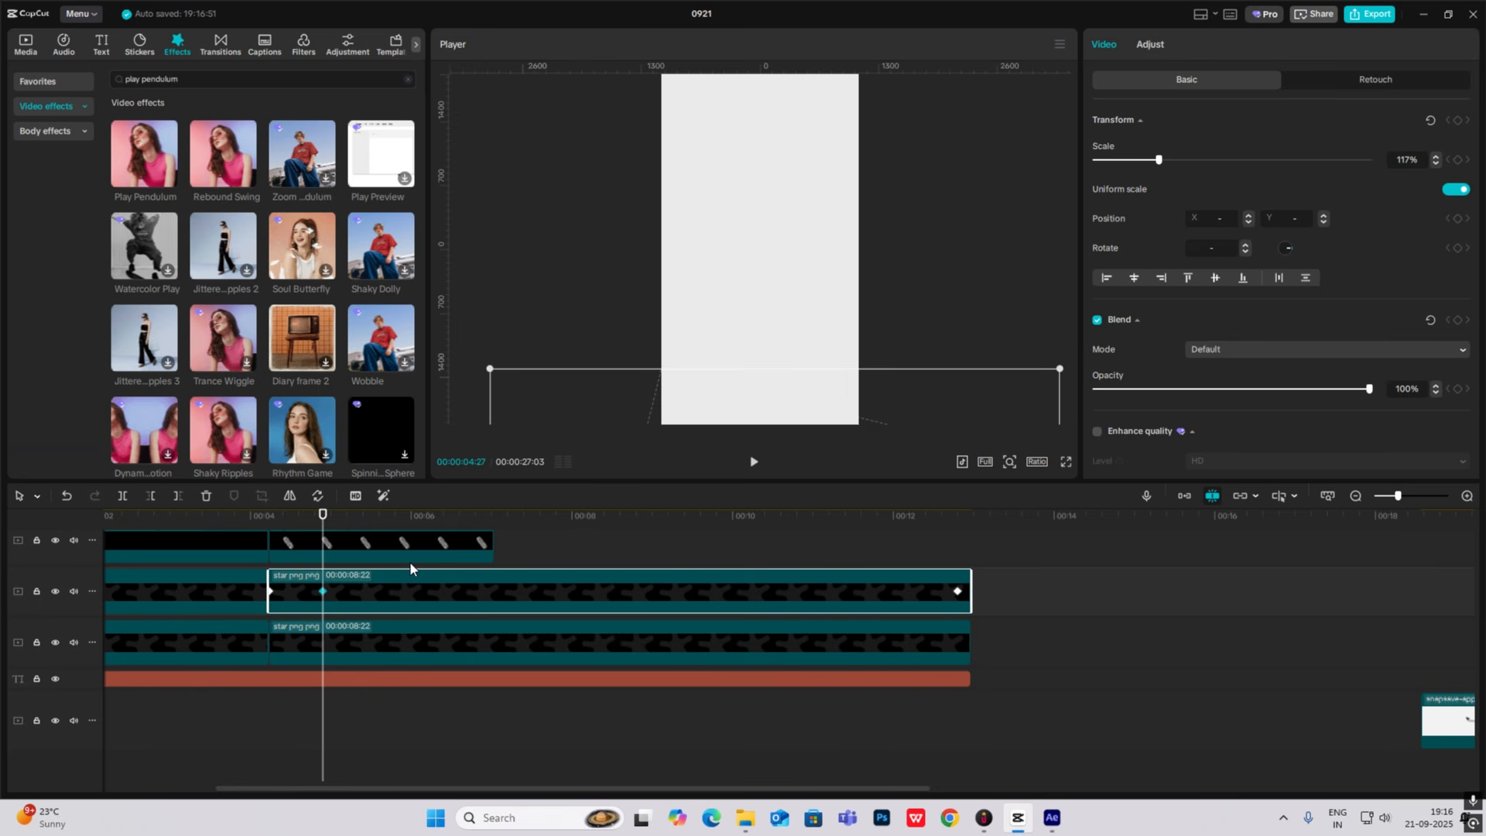
{"action": "scroll", "coordinate": [326, 590], "scroll_direction": "up", "scroll_amount": 2}
{"action": "double_click", "coordinate": [341, 622]}
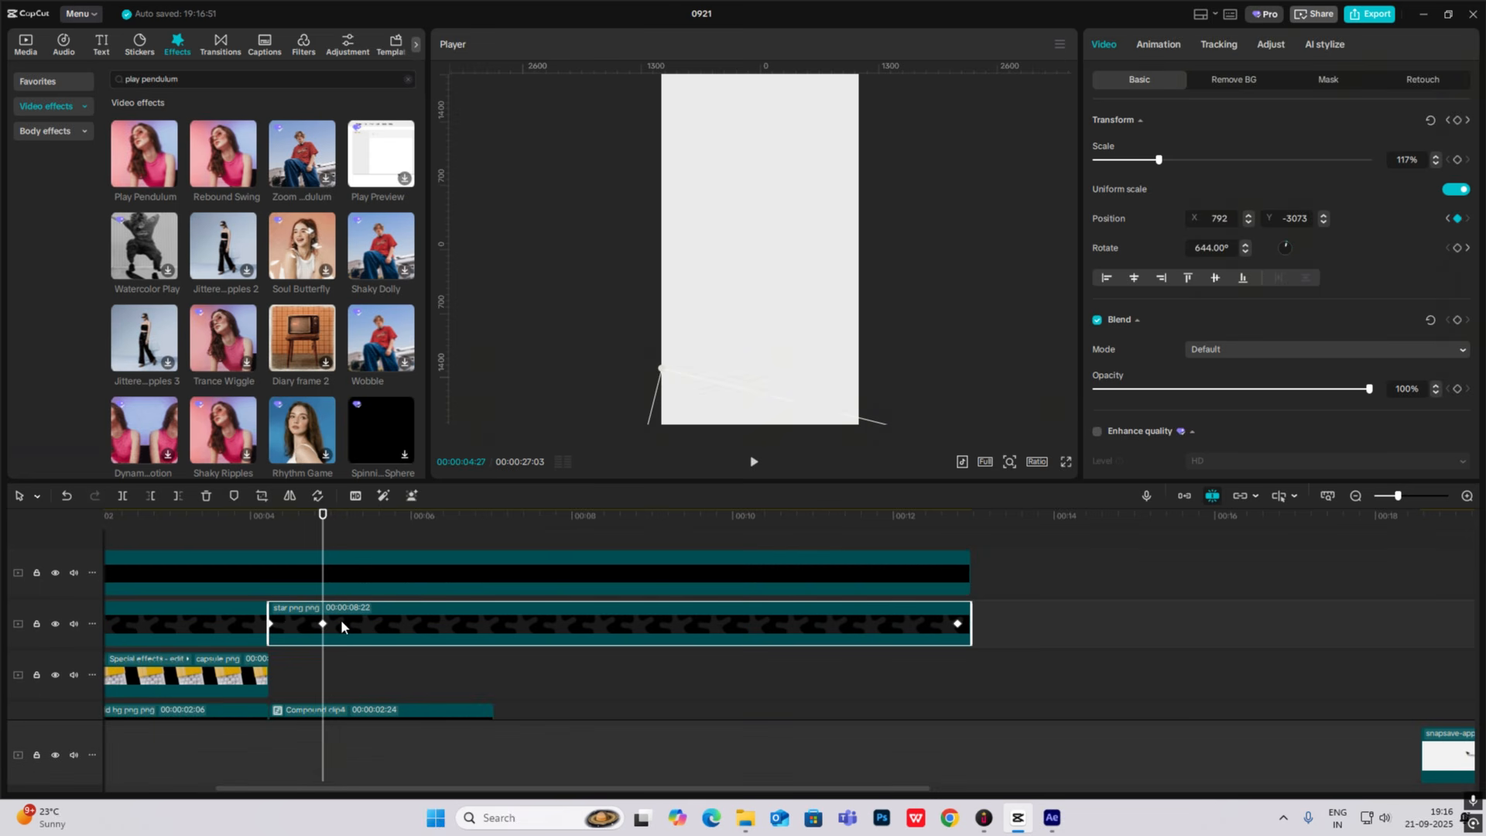
{"action": "left_click", "coordinate": [300, 648]}
{"action": "left_click", "coordinate": [304, 626]}
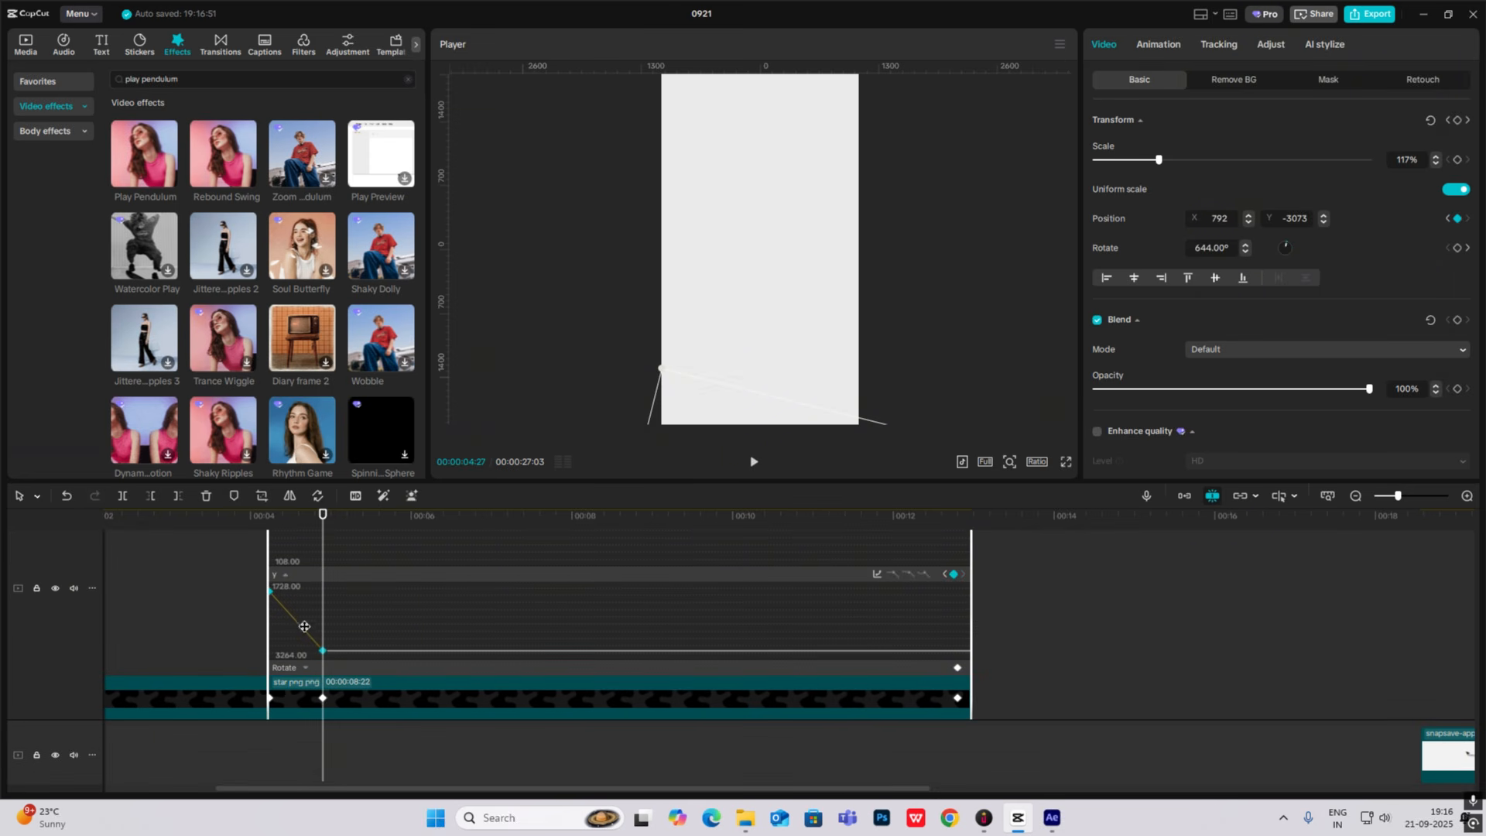
{"action": "left_click", "coordinate": [877, 573]}
{"action": "left_click", "coordinate": [1141, 682]}
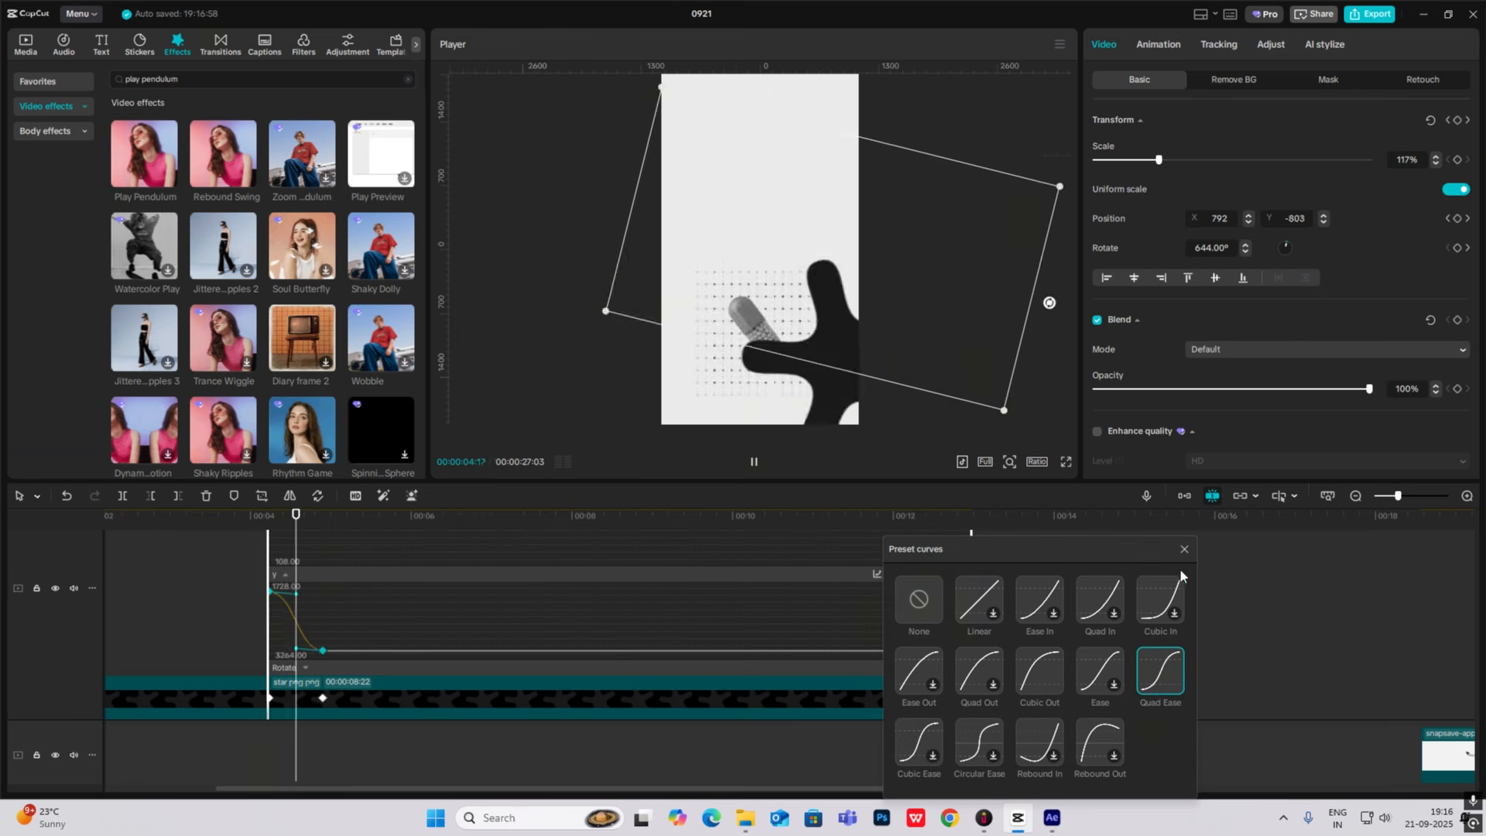
{"action": "left_click", "coordinate": [1184, 548]}
{"action": "left_click_drag", "start_coordinate": [296, 652], "coordinate": [301, 656]}
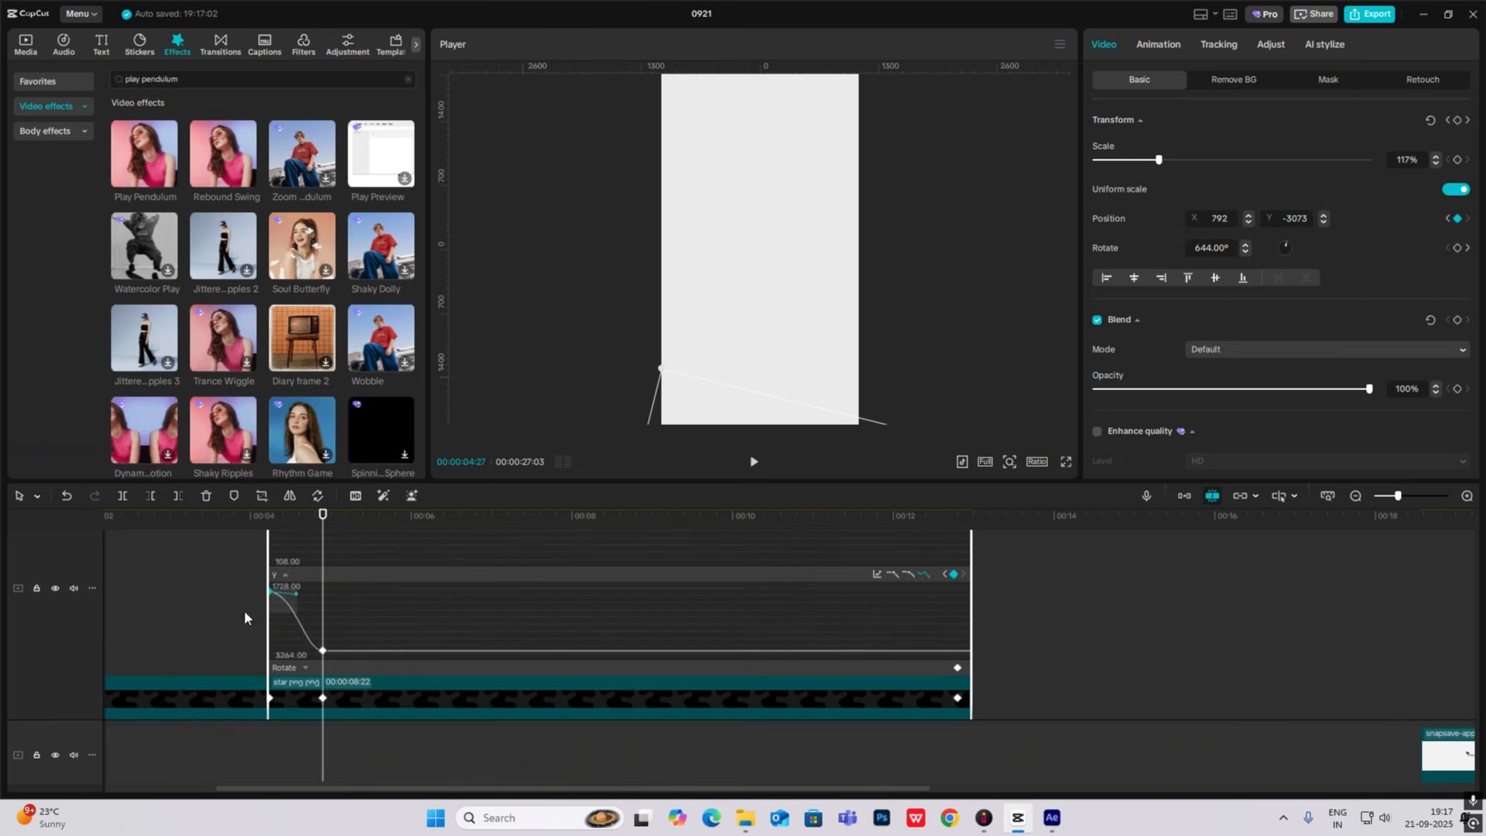
{"action": "left_click_drag", "start_coordinate": [296, 595], "coordinate": [308, 591]}
{"action": "key", "text": "alt+k"}
{"action": "key", "text": "space"}
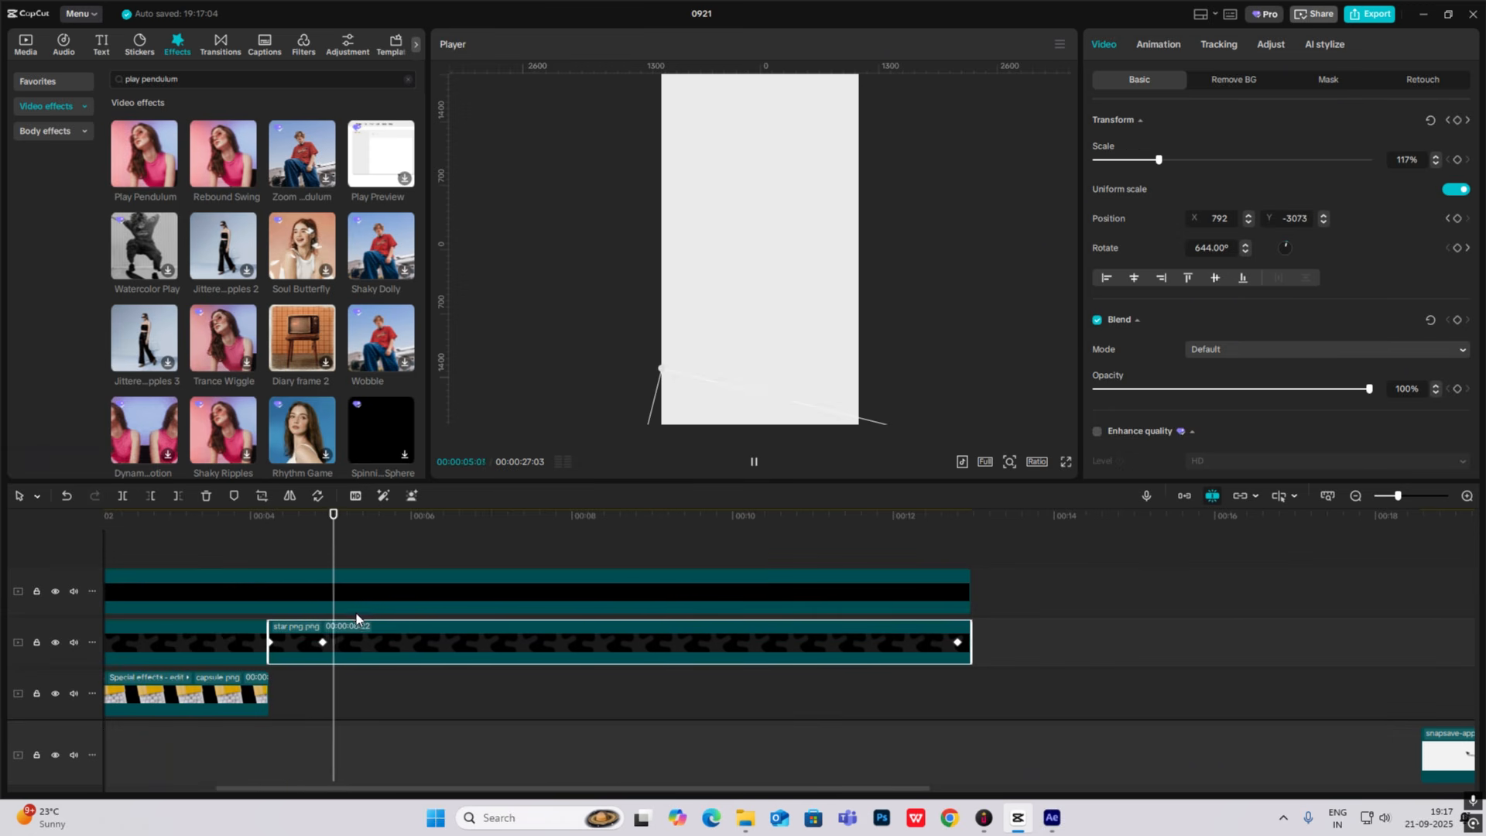
{"action": "key", "text": "space"}
Give the lower star clip's Y position the Quad Ease curve and adjust its handles between the two keyframes.
{"action": "scroll", "coordinate": [288, 615], "scroll_direction": "down", "scroll_amount": 1}
{"action": "scroll", "coordinate": [289, 612], "scroll_direction": "down", "scroll_amount": 5}
{"action": "left_click", "coordinate": [331, 589]}
{"action": "key", "text": "alt+k"}
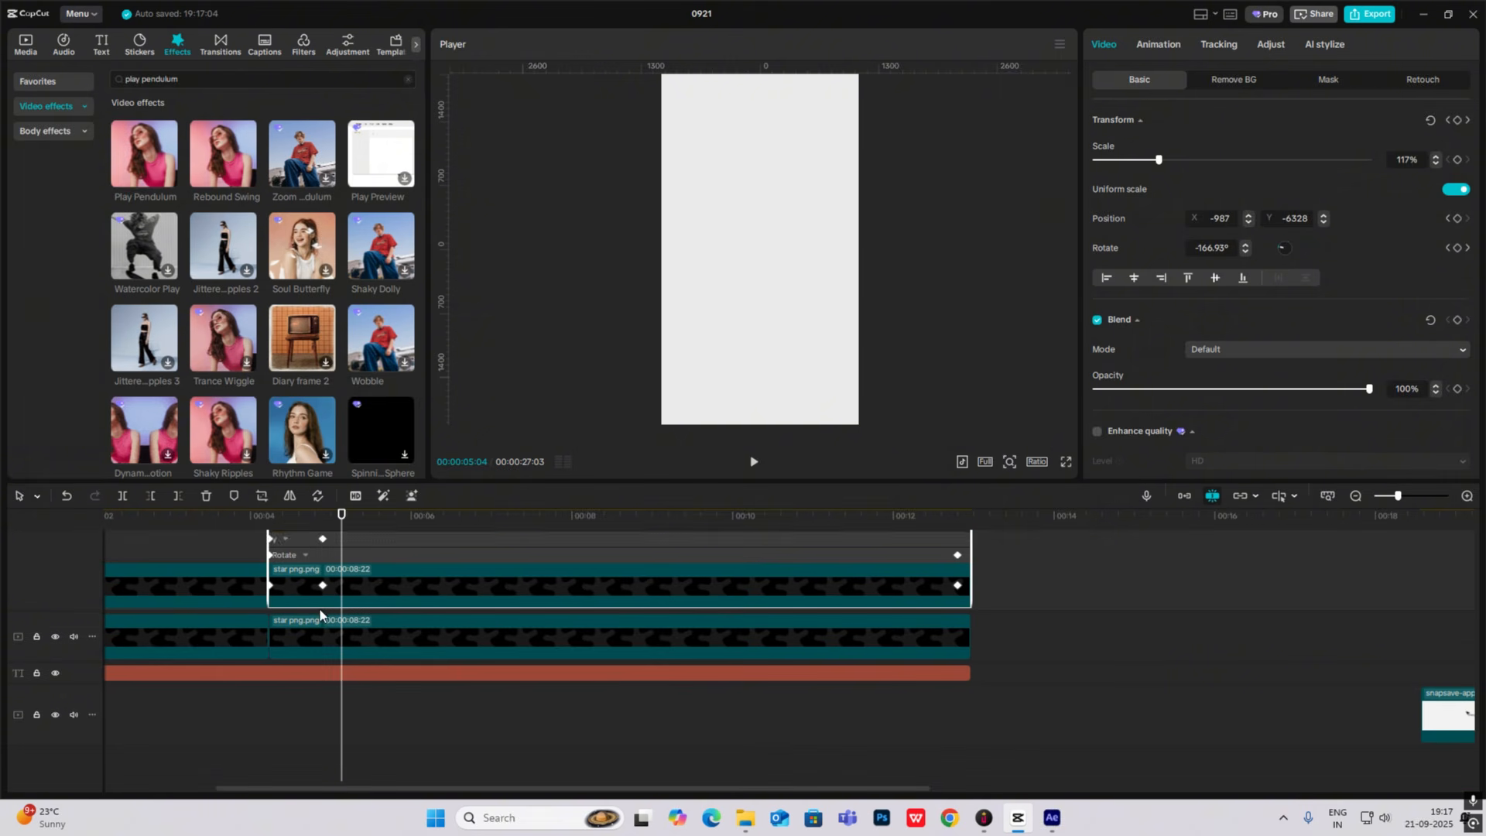
{"action": "scroll", "coordinate": [319, 611], "scroll_direction": "up", "scroll_amount": 2}
{"action": "left_click", "coordinate": [309, 615]}
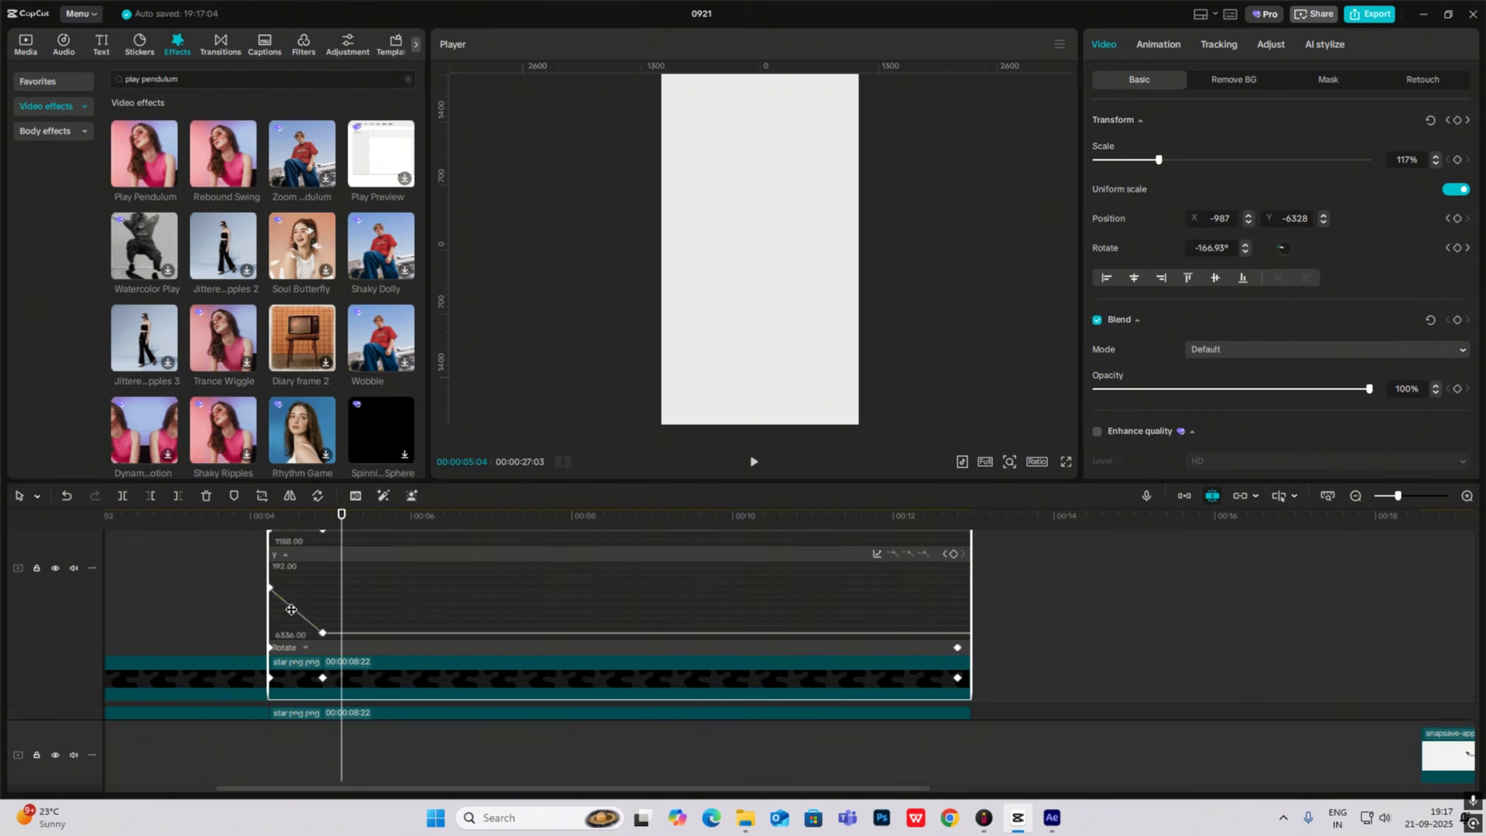
{"action": "left_click", "coordinate": [876, 553]}
{"action": "left_click", "coordinate": [1158, 676]}
{"action": "mouse_move", "coordinate": [303, 633]}
{"action": "left_mouse_down"}
{"action": "mouse_move", "coordinate": [304, 587]}
{"action": "mouse_move", "coordinate": [280, 587]}
{"action": "mouse_move", "coordinate": [313, 586]}
{"action": "mouse_move", "coordinate": [294, 607]}
{"action": "left_mouse_up"}
{"action": "key", "text": "alt+k"}
Combine the capsule compound clip with the exiting star clip into one compound clip, cutting off everything after 00:00:04:18.
{"action": "scroll", "coordinate": [607, 630], "scroll_direction": "up", "scroll_amount": 3}
{"action": "left_click_drag", "start_coordinate": [1028, 600], "coordinate": [361, 639]}
{"action": "key", "text": "alt+g"}
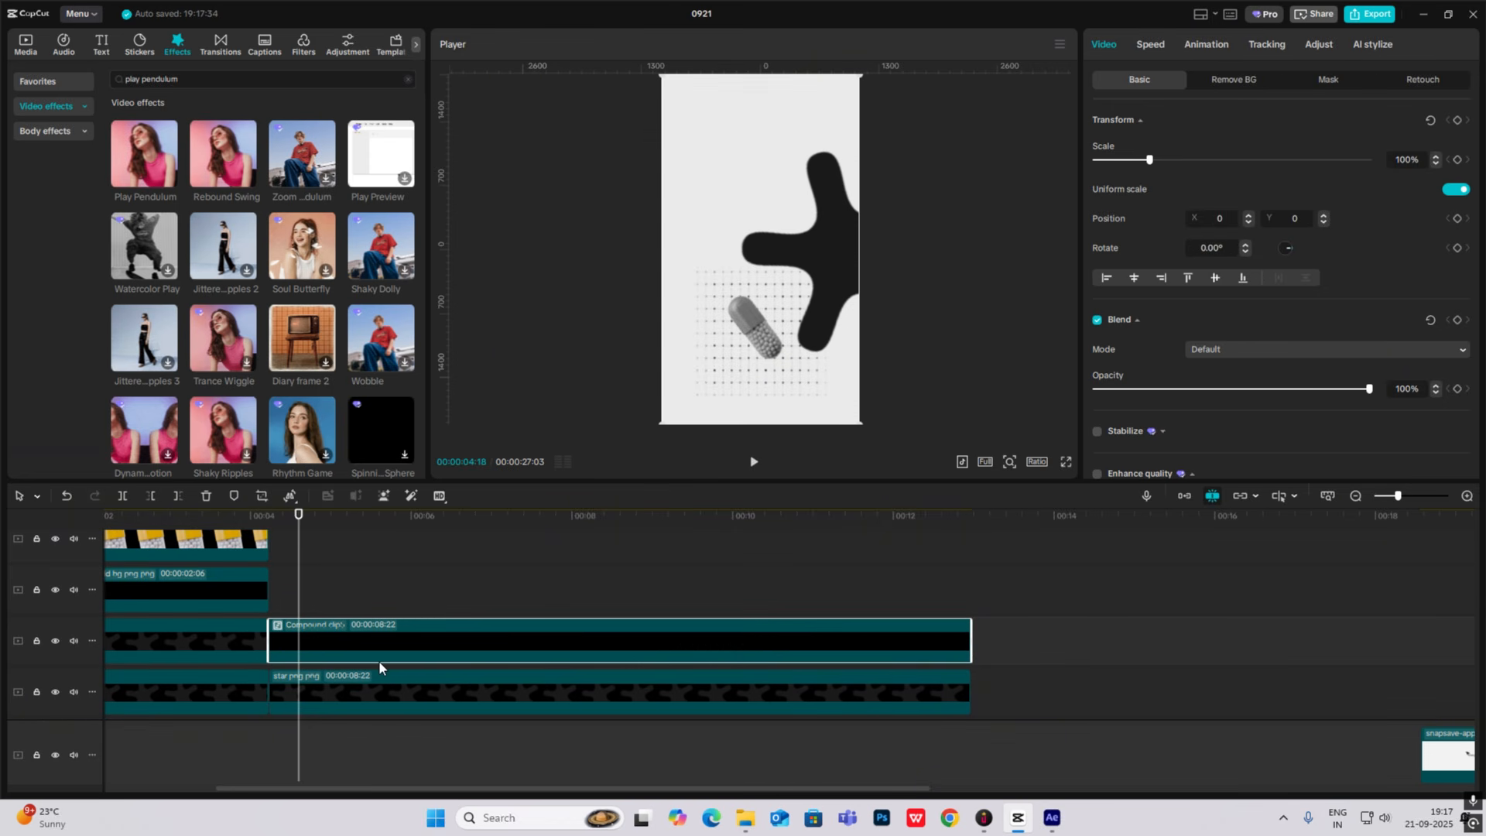
{"action": "key", "text": "ctrl+b"}
{"action": "key", "text": "Delete"}
{"action": "mouse_move", "coordinate": [298, 619]}
{"action": "left_mouse_down"}
{"action": "mouse_move", "coordinate": [266, 615]}
{"action": "mouse_move", "coordinate": [295, 613]}
{"action": "left_mouse_up"}
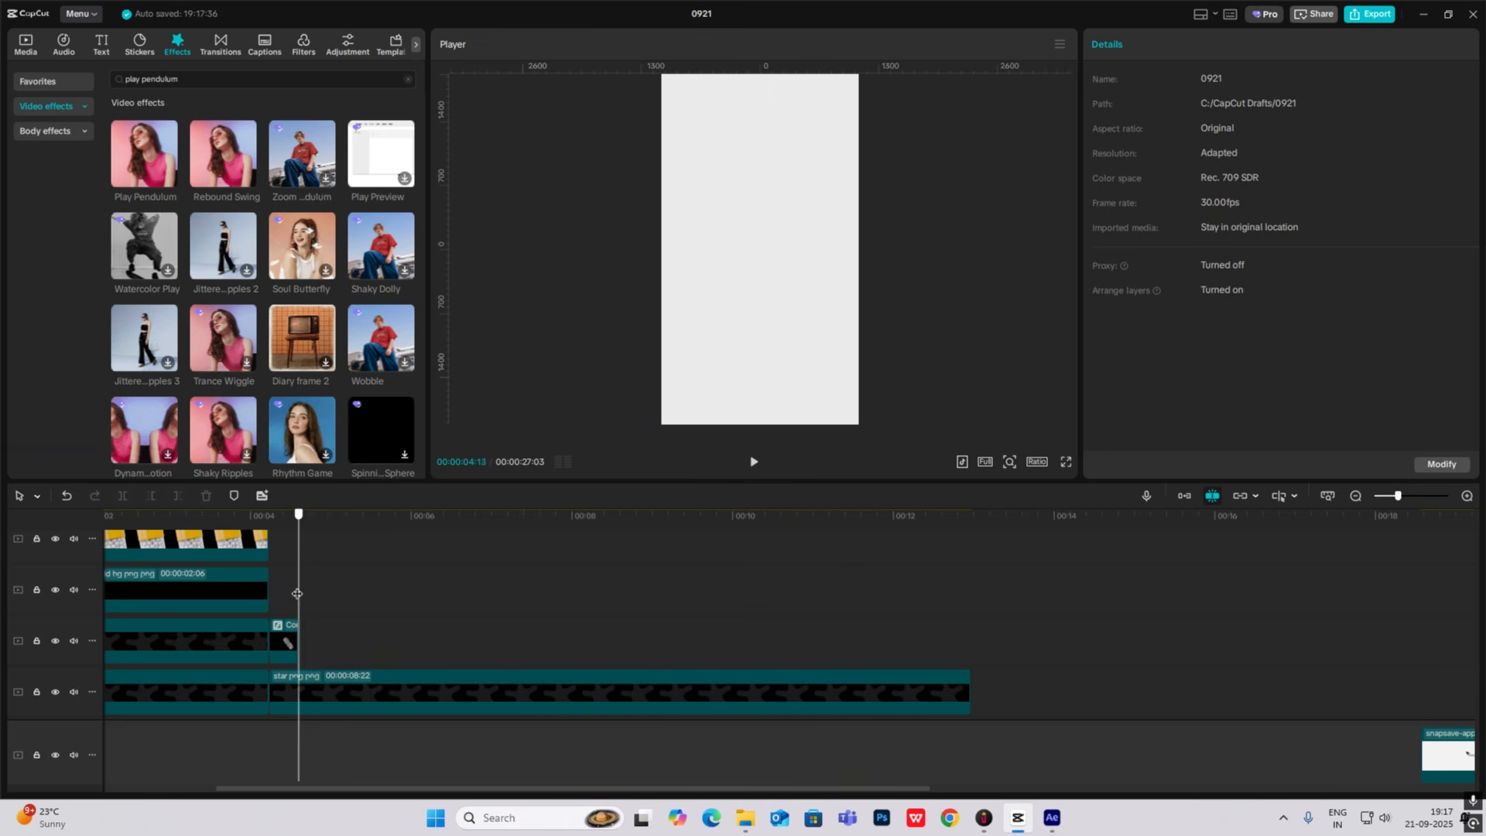
Place white frame 2.png at 00:00:04:18 and set its exposure to -15 and contrast to 11.
{"action": "scroll", "coordinate": [295, 613], "scroll_direction": "down", "scroll_amount": 2}
{"action": "left_click", "coordinate": [25, 44]}
{"action": "left_click_drag", "start_coordinate": [351, 248], "coordinate": [302, 651]}
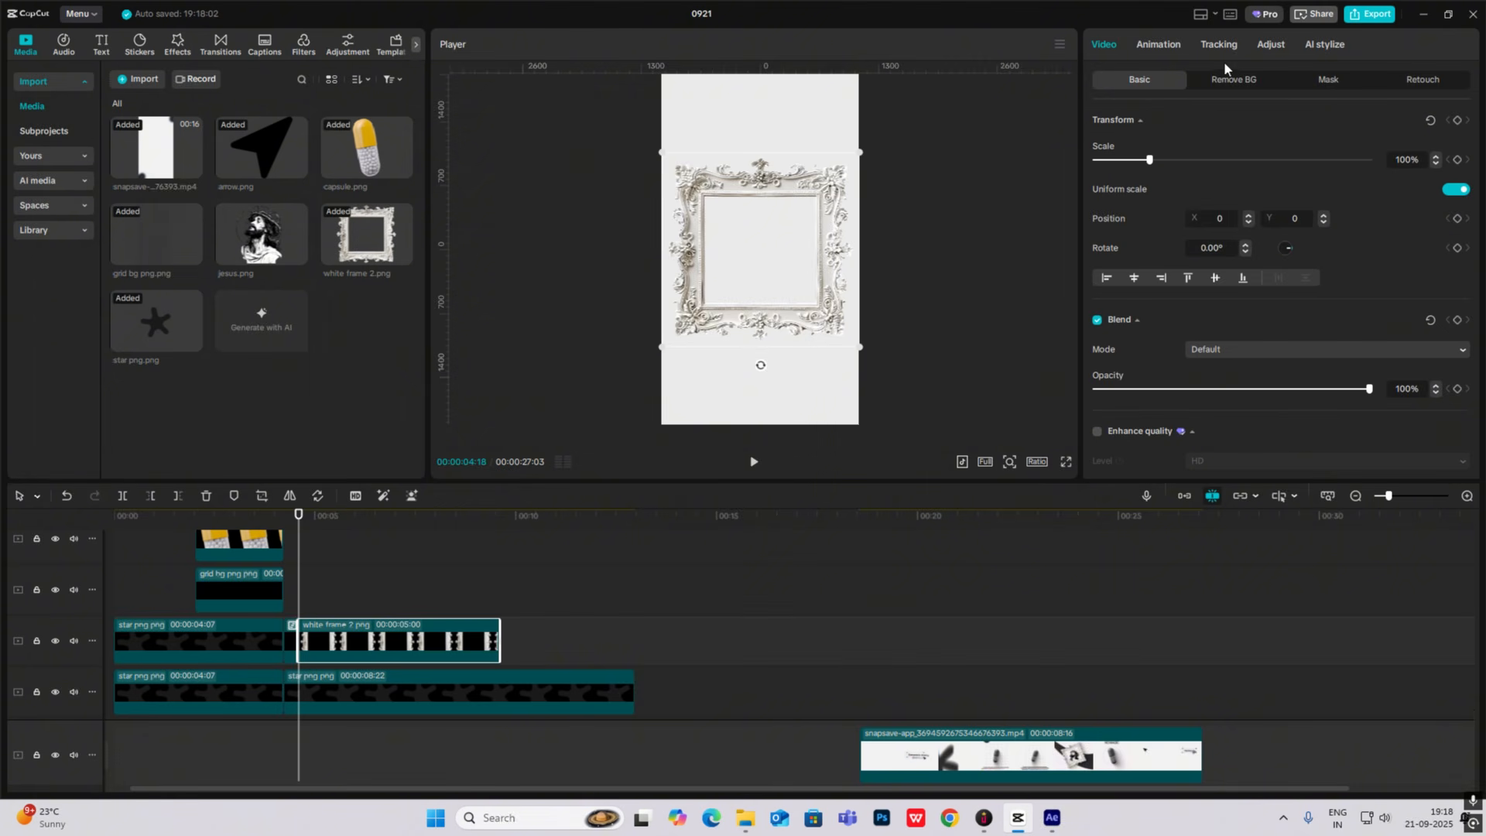
{"action": "left_click", "coordinate": [1269, 44]}
{"action": "scroll", "coordinate": [1243, 248], "scroll_direction": "down", "scroll_amount": 4}
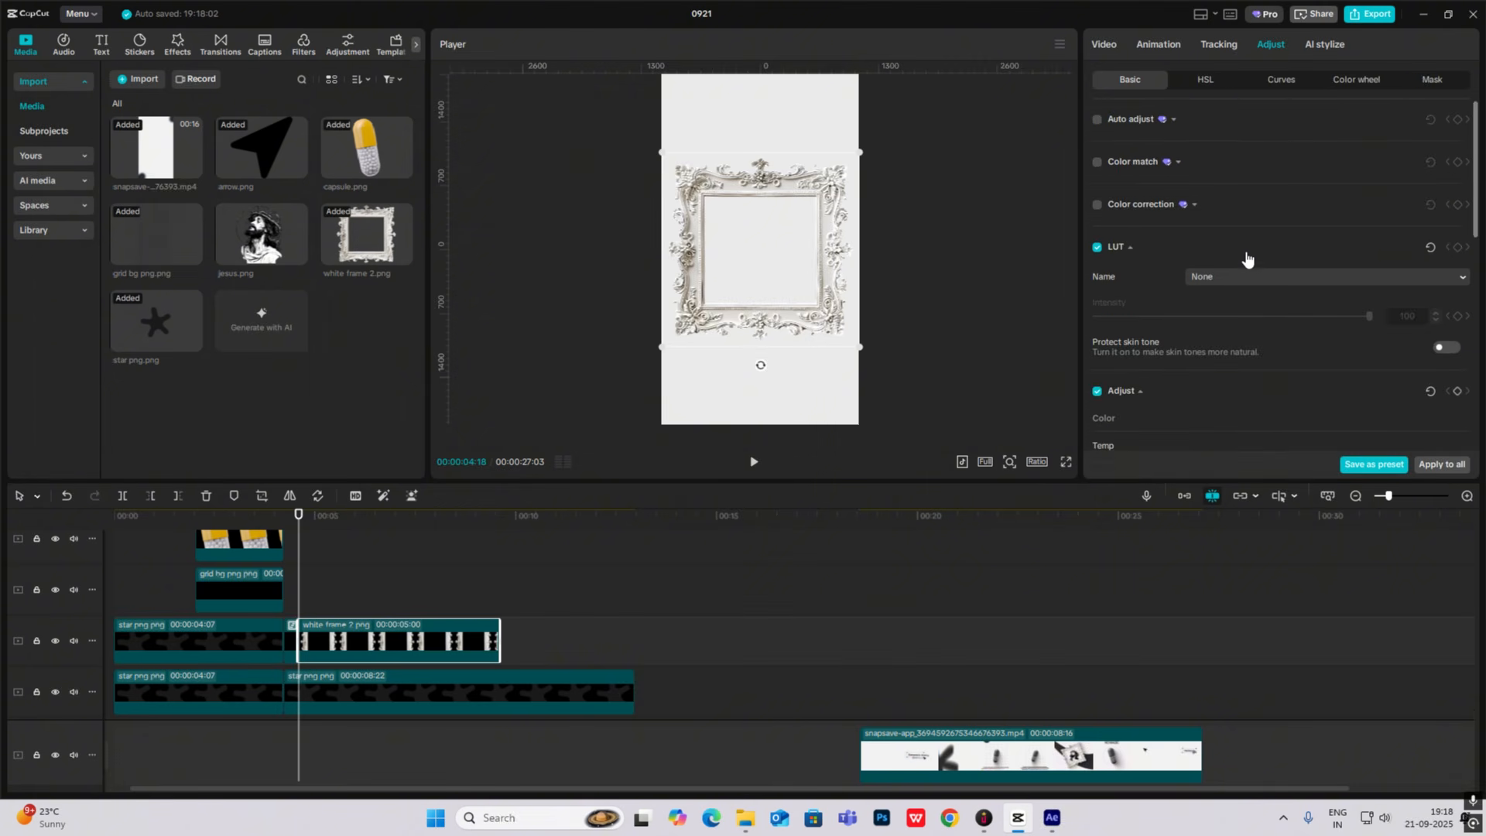
{"action": "scroll", "coordinate": [1221, 308], "scroll_direction": "down", "scroll_amount": 2}
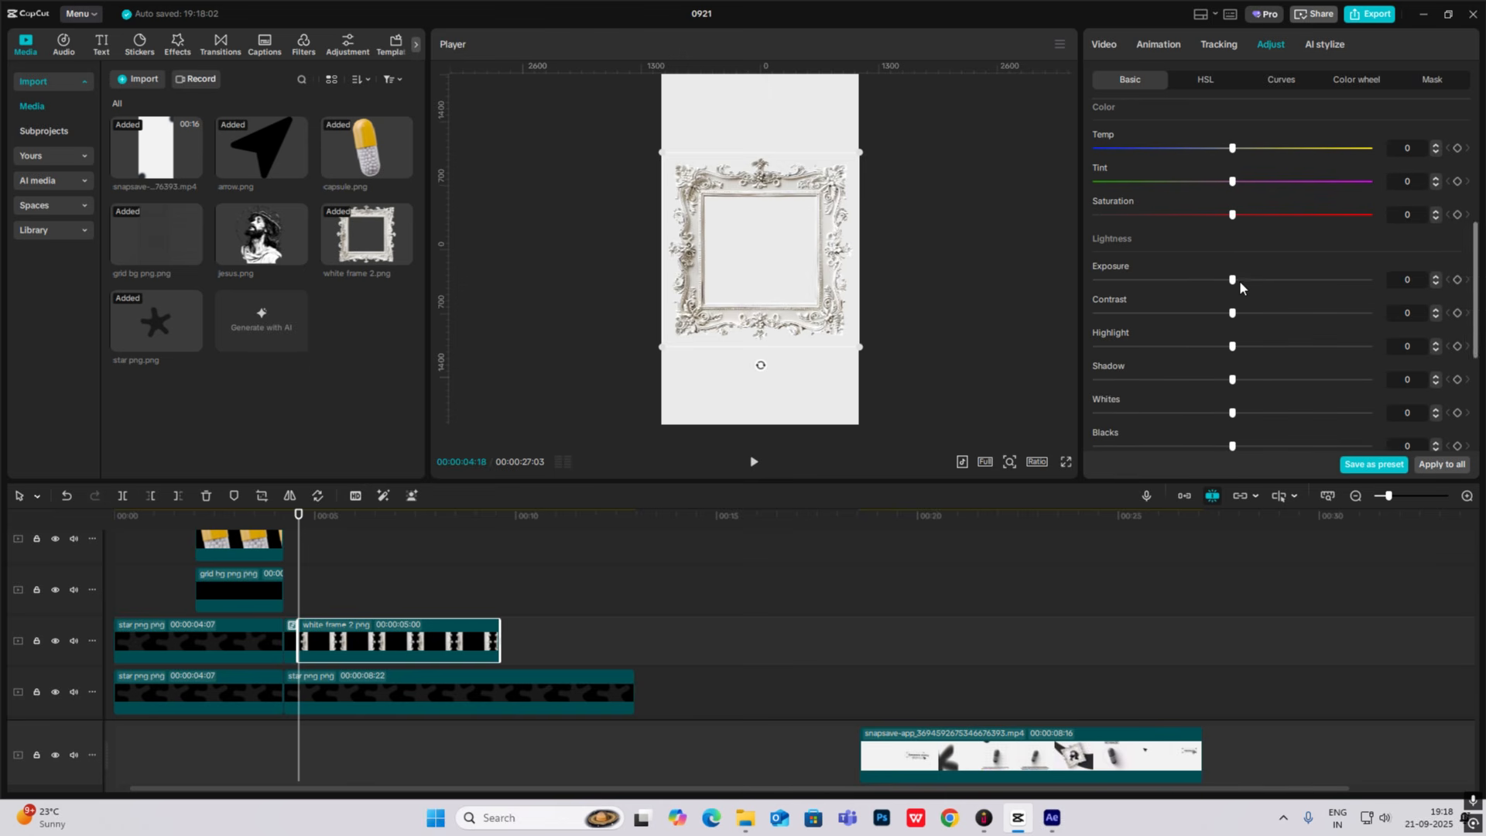
{"action": "left_click_drag", "start_coordinate": [1232, 313], "coordinate": [1185, 286]}
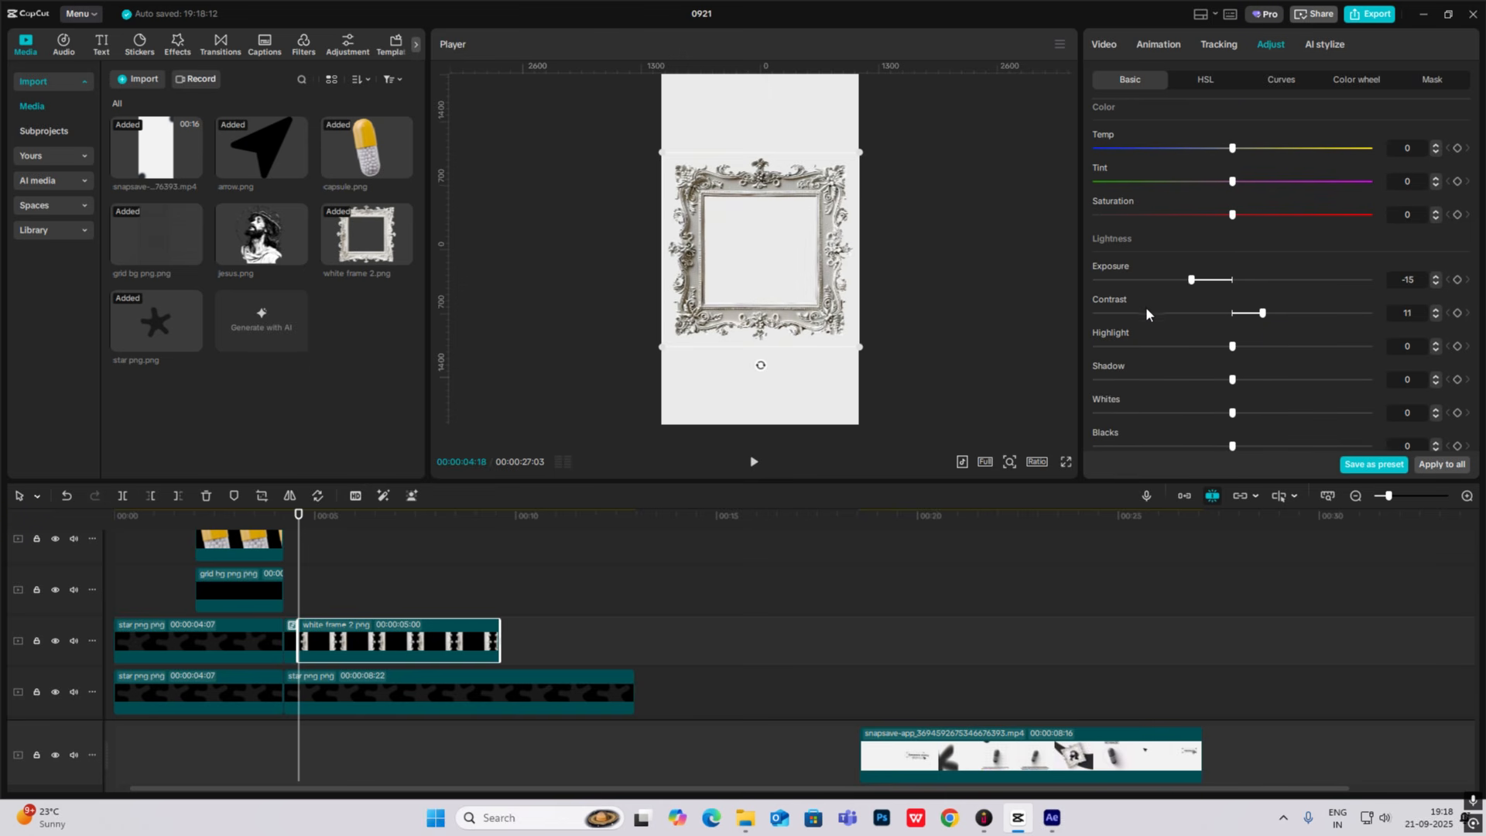
Place jesus.png beneath the white frame clip and scale both images down so the portrait sits inside the frame.
{"action": "left_click_drag", "start_coordinate": [263, 249], "coordinate": [329, 551]}
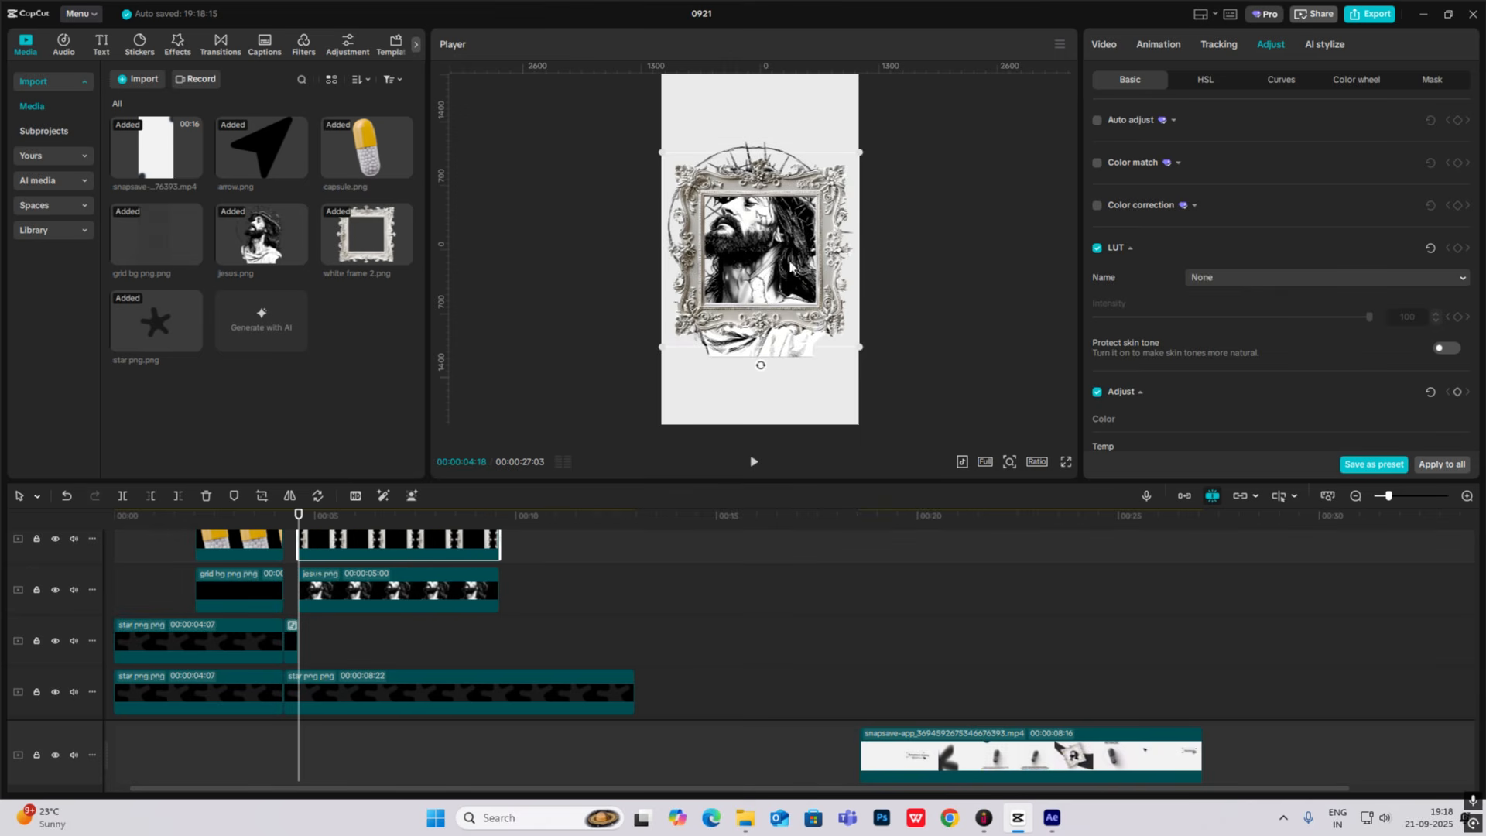
{"action": "left_click_drag", "start_coordinate": [860, 156], "coordinate": [803, 222]}
{"action": "left_click", "coordinate": [338, 590]}
{"action": "scroll", "coordinate": [514, 578], "scroll_direction": "up", "scroll_amount": 1}
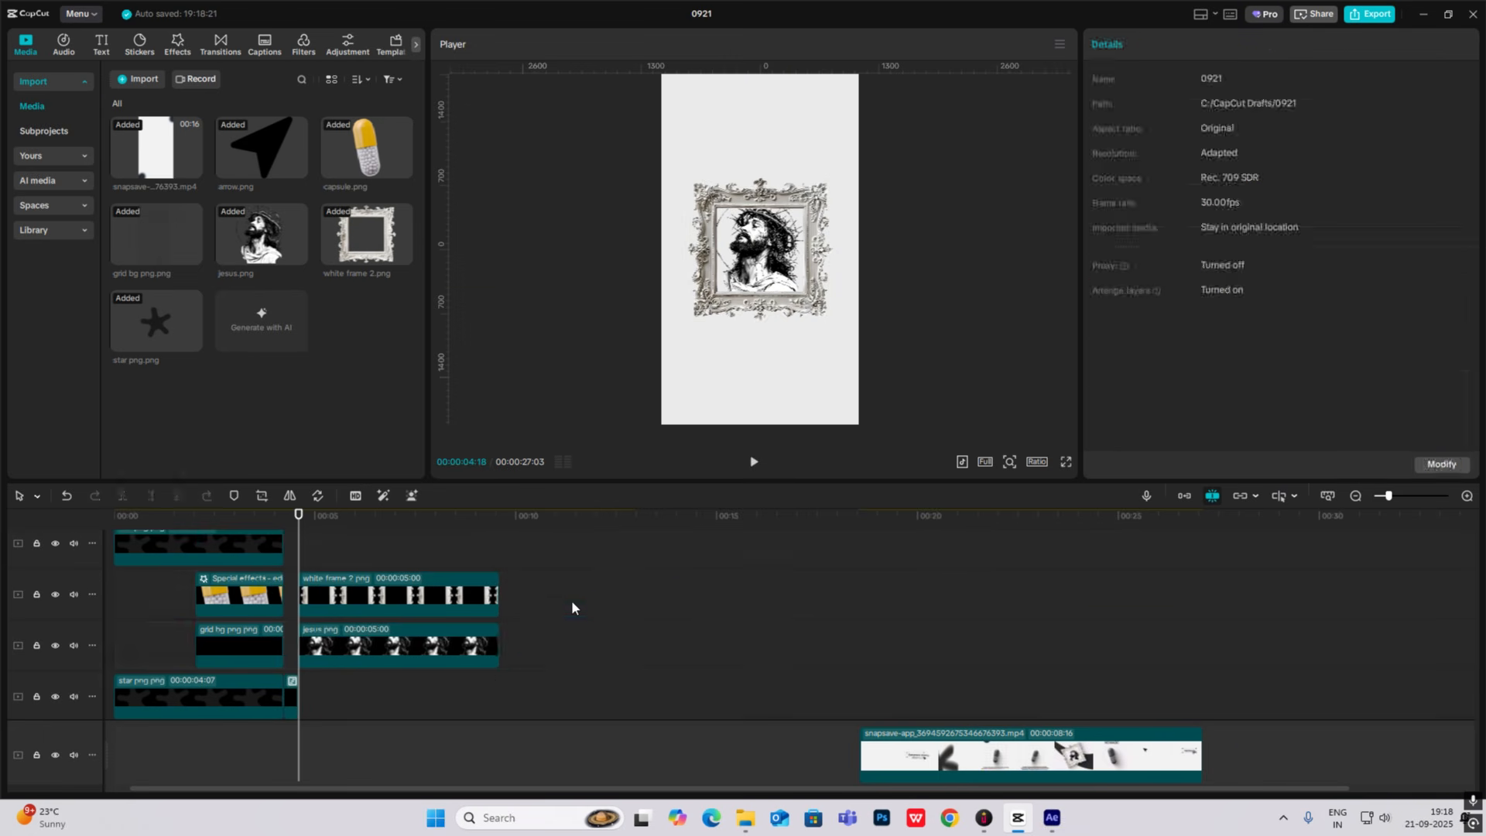
Extend the frame and portrait clips to a duration of 00:00:11:25 and combine them into a compound clip right after the short one.
{"action": "left_click_drag", "start_coordinate": [571, 601], "coordinate": [760, 640]}
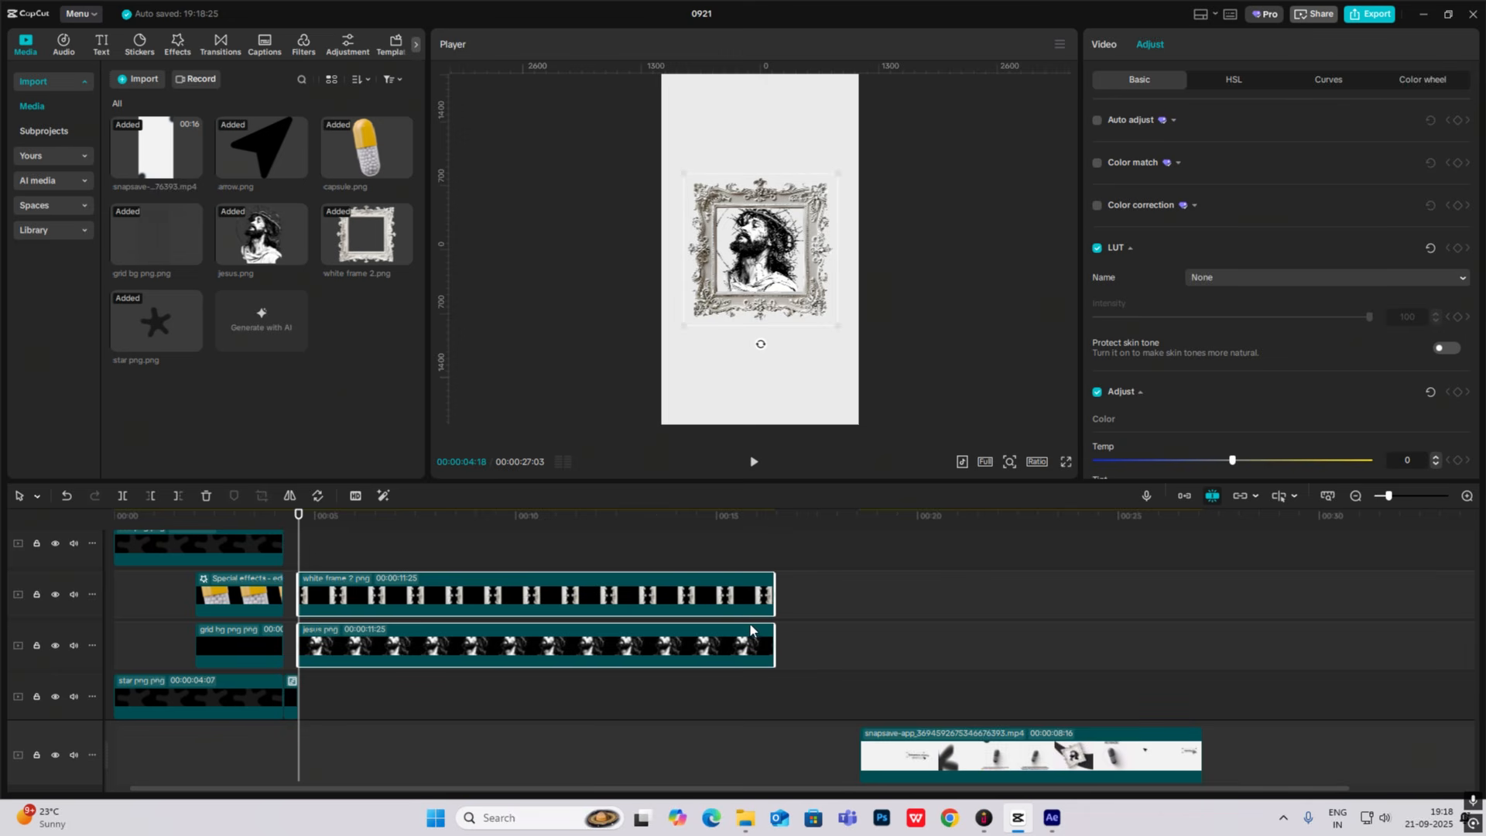
{"action": "key", "text": "alt+g"}
{"action": "scroll", "coordinate": [741, 616], "scroll_direction": "down", "scroll_amount": 2}
{"action": "left_click_drag", "start_coordinate": [372, 563], "coordinate": [338, 611]}
Check the reference clip and add the text "he is the" at 00:00:04:18 in black Helvetica above the frame.
{"action": "left_click", "coordinate": [928, 677]}
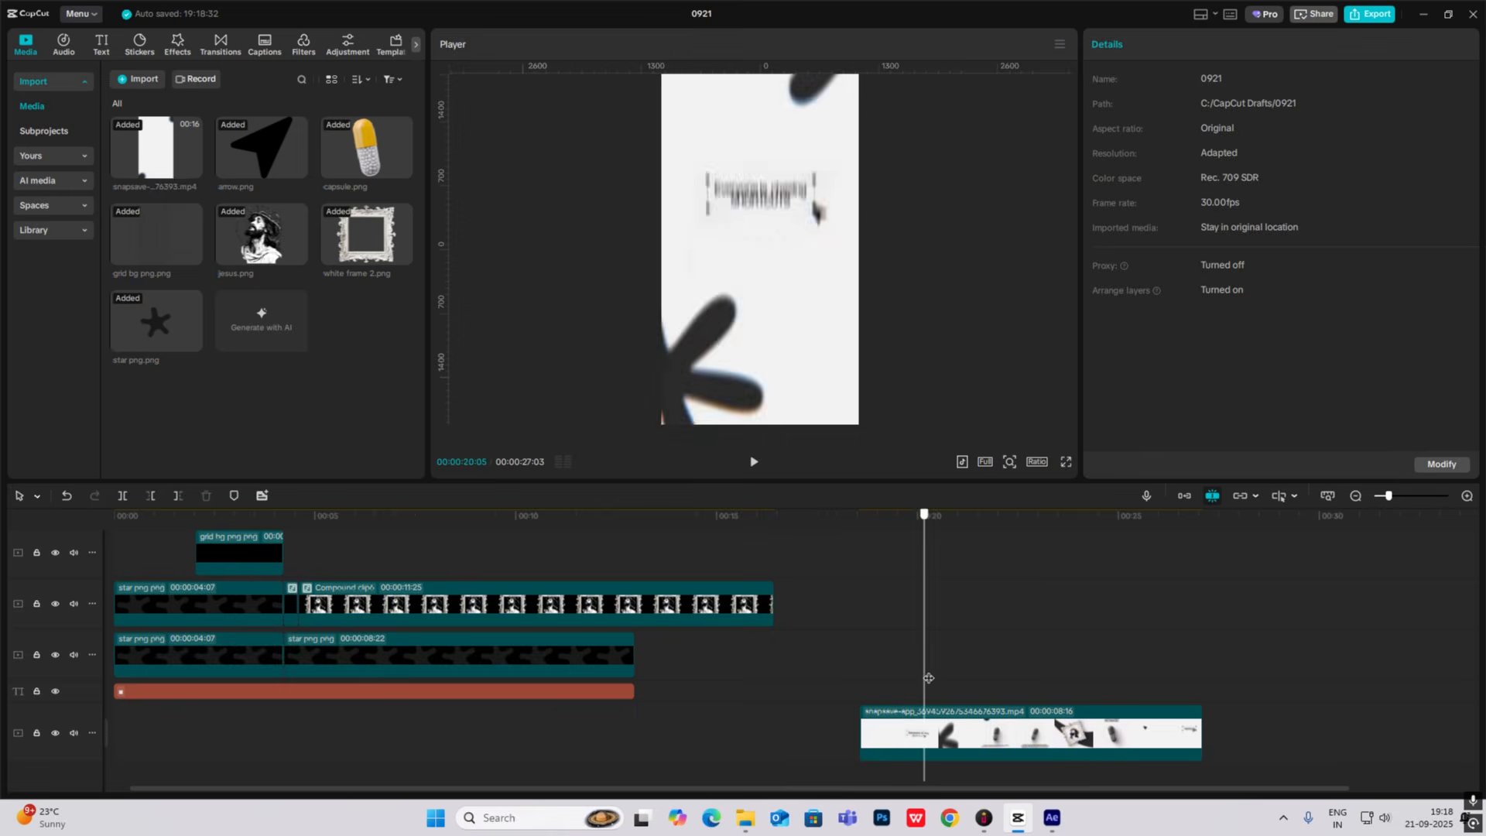
{"action": "left_click_drag", "start_coordinate": [928, 678], "coordinate": [1054, 714]}
{"action": "scroll", "coordinate": [332, 571], "scroll_direction": "up", "scroll_amount": 1}
{"action": "left_click", "coordinate": [298, 578]}
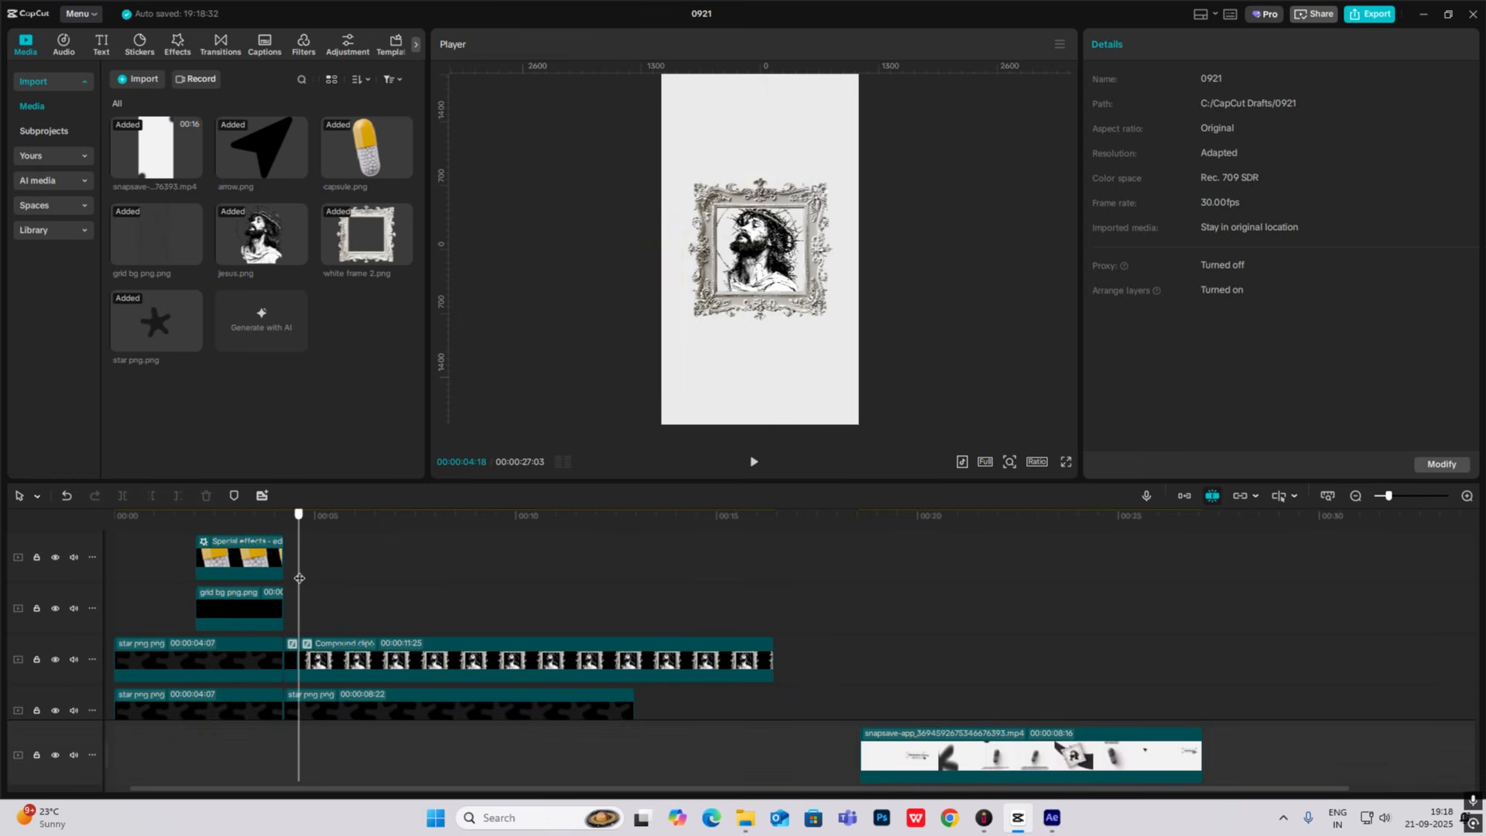
{"action": "left_click", "coordinate": [102, 44]}
{"action": "left_click_drag", "start_coordinate": [163, 116], "coordinate": [305, 608]}
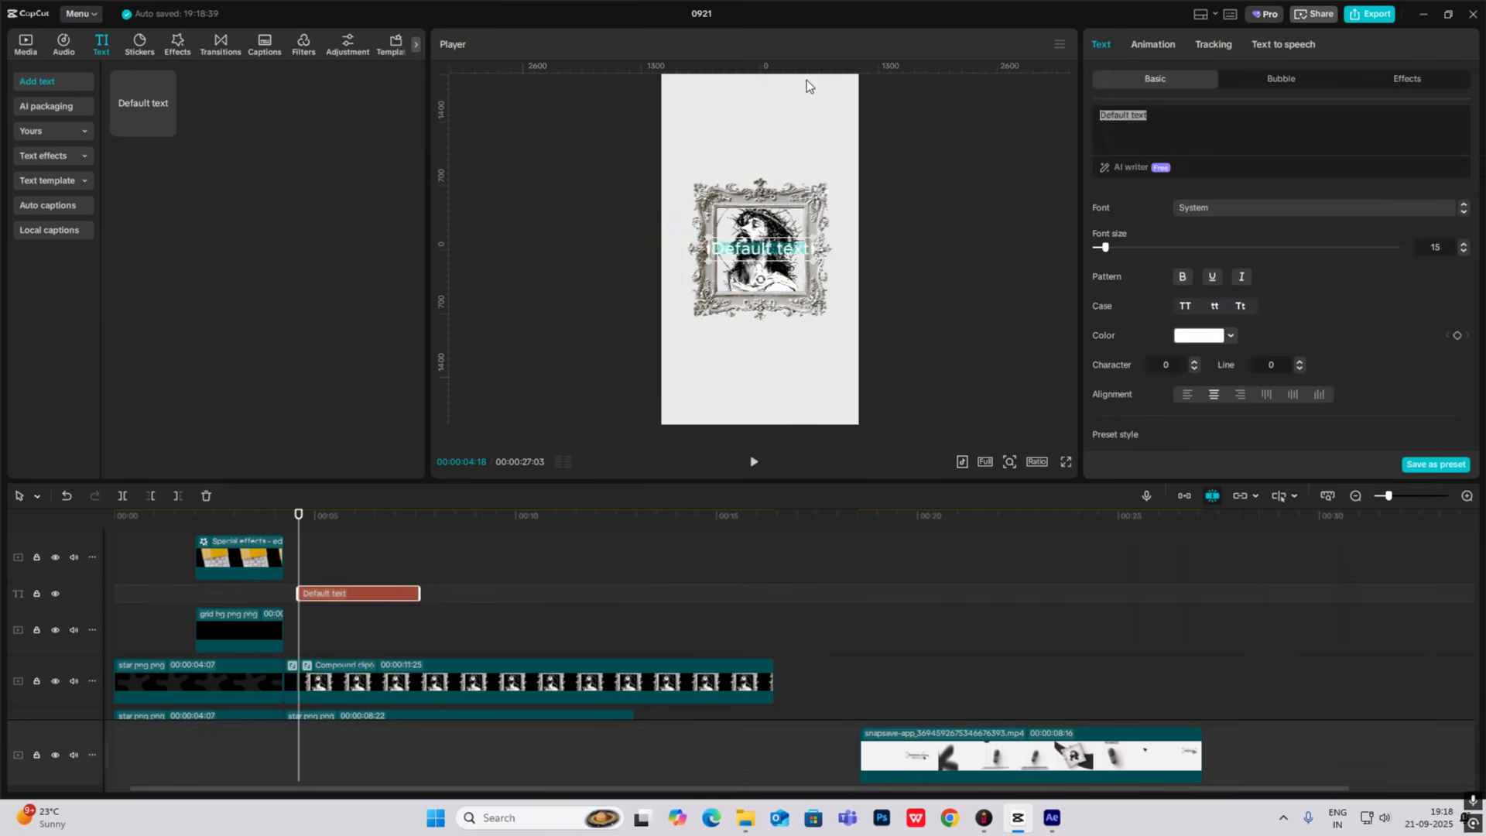
{"action": "type", "text": "he is the"}
{"action": "left_click", "coordinate": [1199, 335]}
{"action": "left_click", "coordinate": [1238, 207]}
{"action": "left_click_drag", "start_coordinate": [760, 248], "coordinate": [823, 150]}
Duplicate the text, change the copy to "truth" in bold, and set it larger below the first line.
{"action": "key", "text": "ctrl+c"}
{"action": "key", "text": "ctrl+v"}
{"action": "type", "text": "truth"}
{"action": "left_click", "coordinate": [1183, 276]}
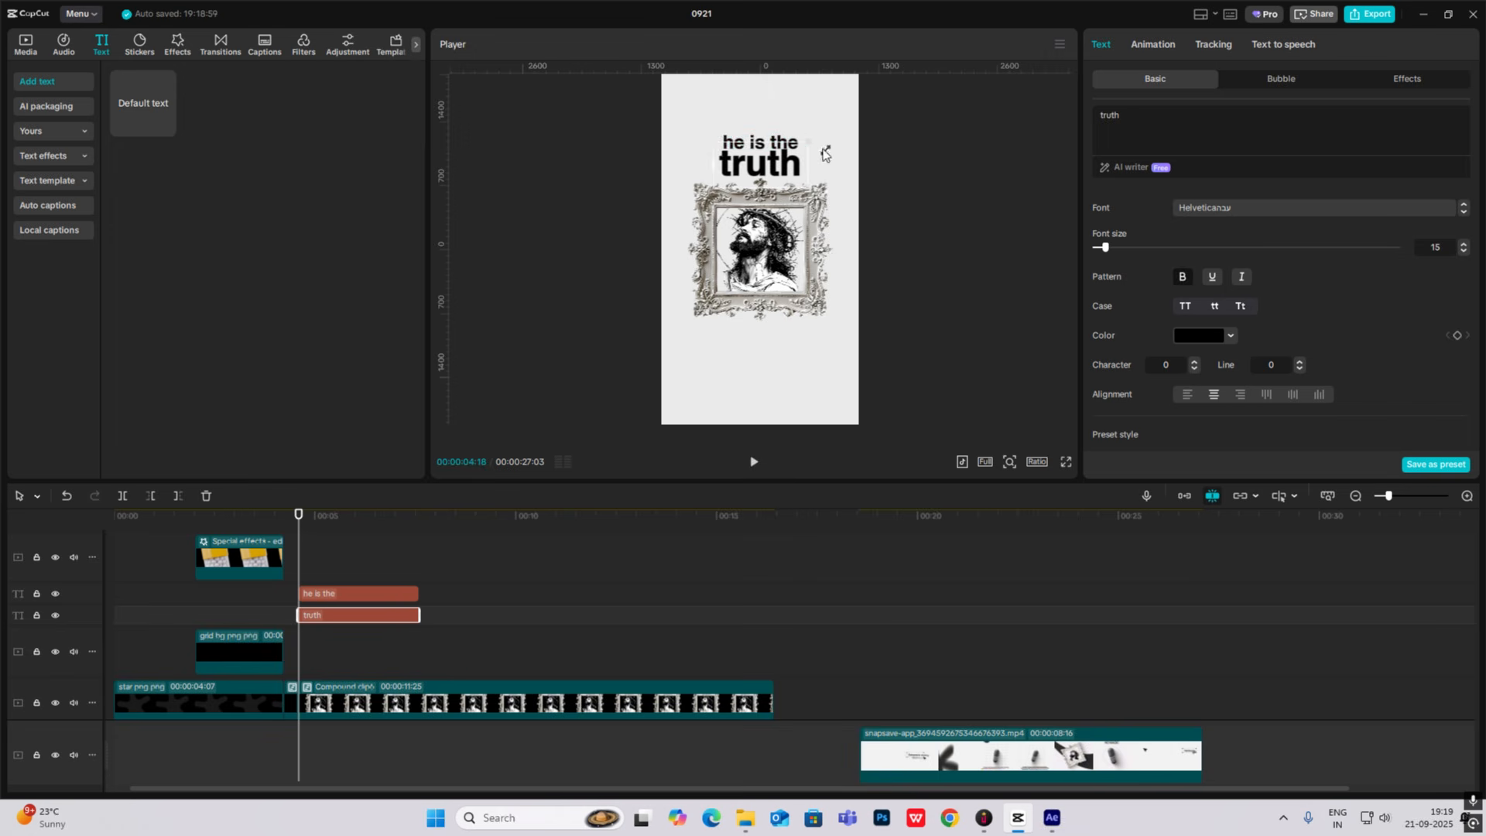
{"action": "left_click", "coordinate": [879, 252]}
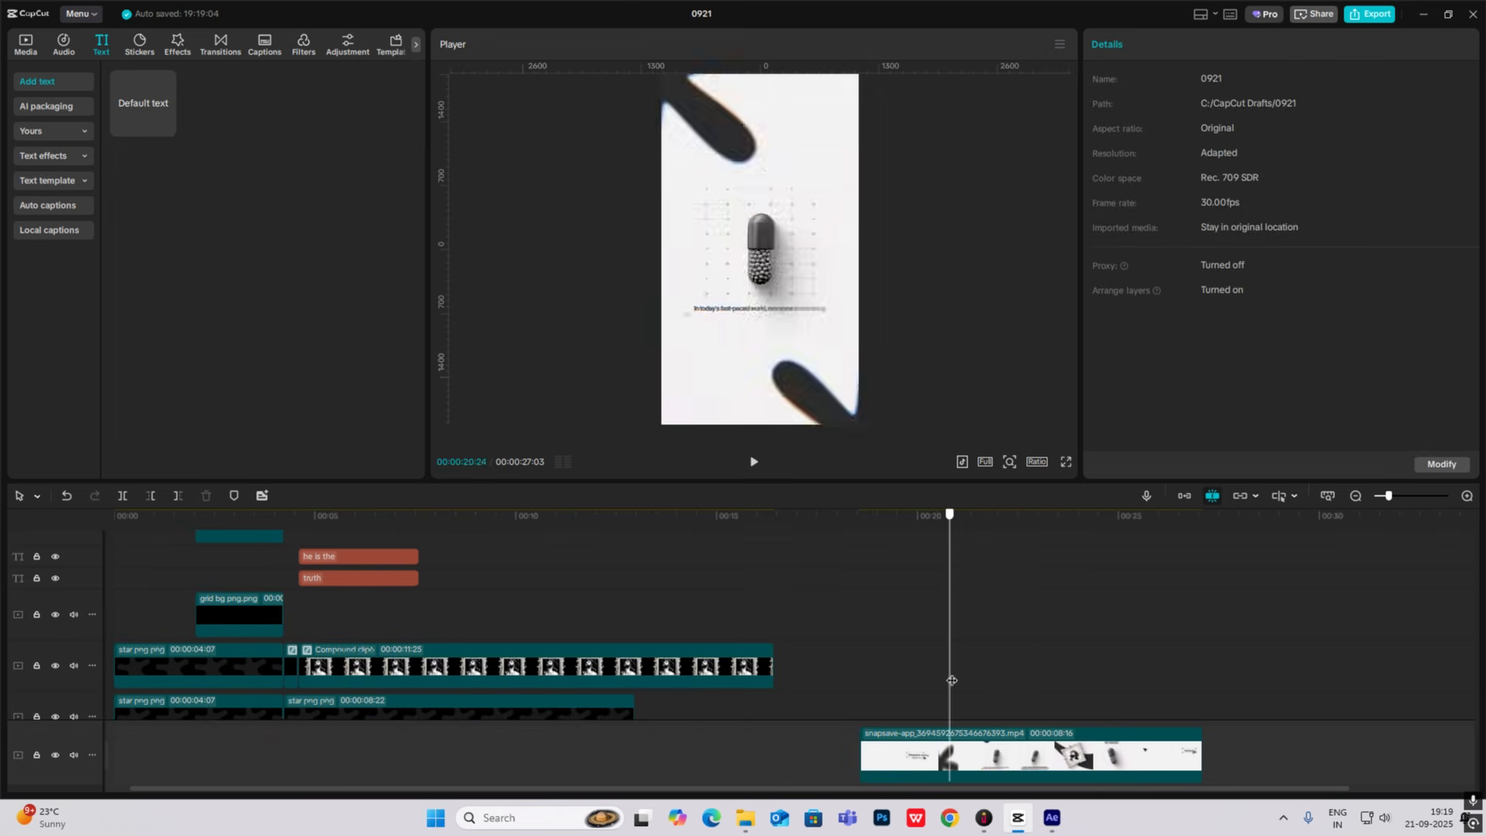
Check the black ribbon in the reference clip, then search Google Images in Chrome for "wavy black line png".
{"action": "left_click_drag", "start_coordinate": [952, 680], "coordinate": [1023, 699]}
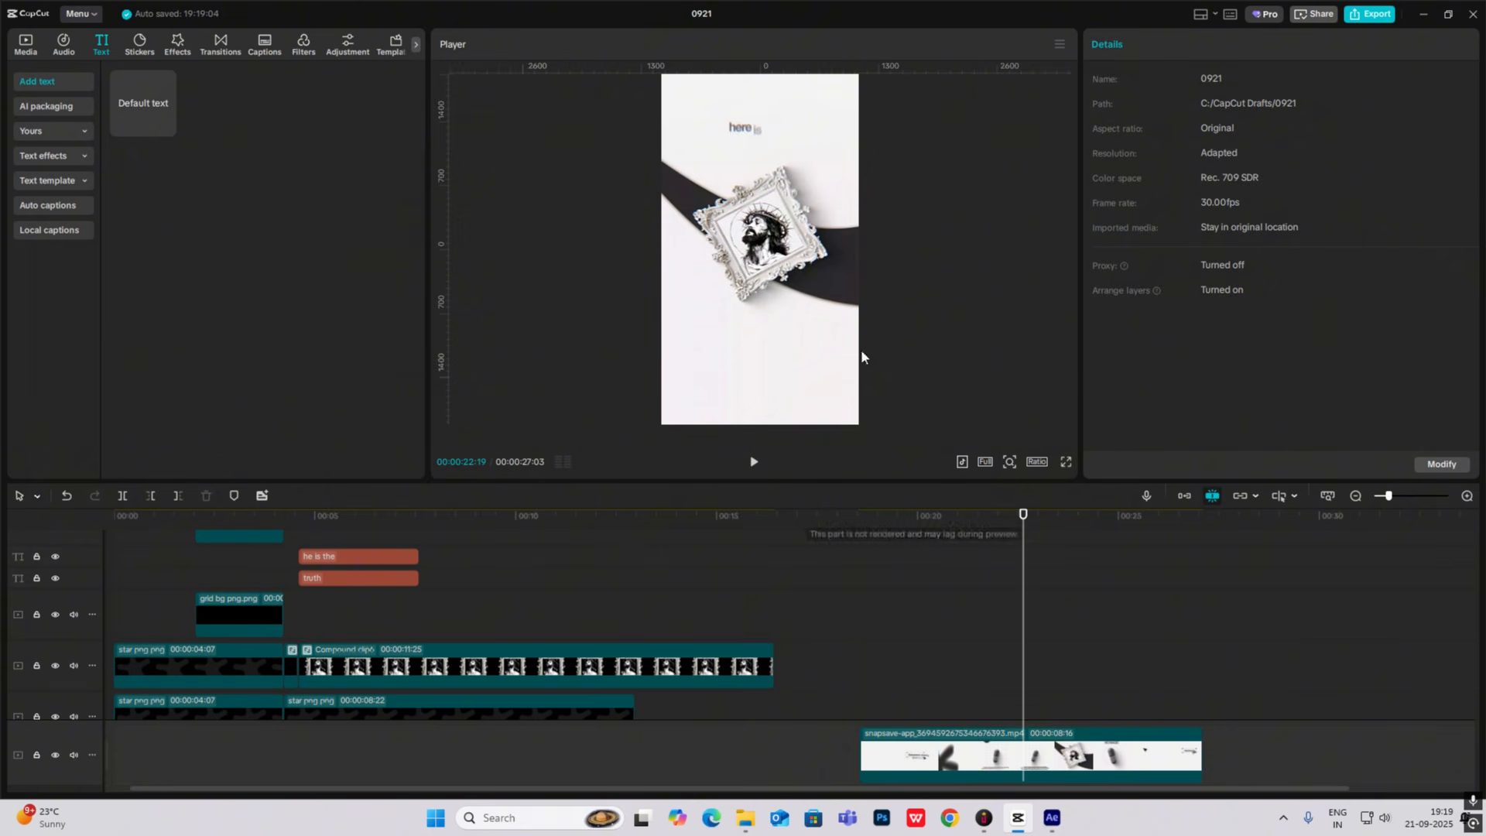
{"action": "left_click", "coordinate": [950, 817]}
{"action": "left_click", "coordinate": [661, 534]}
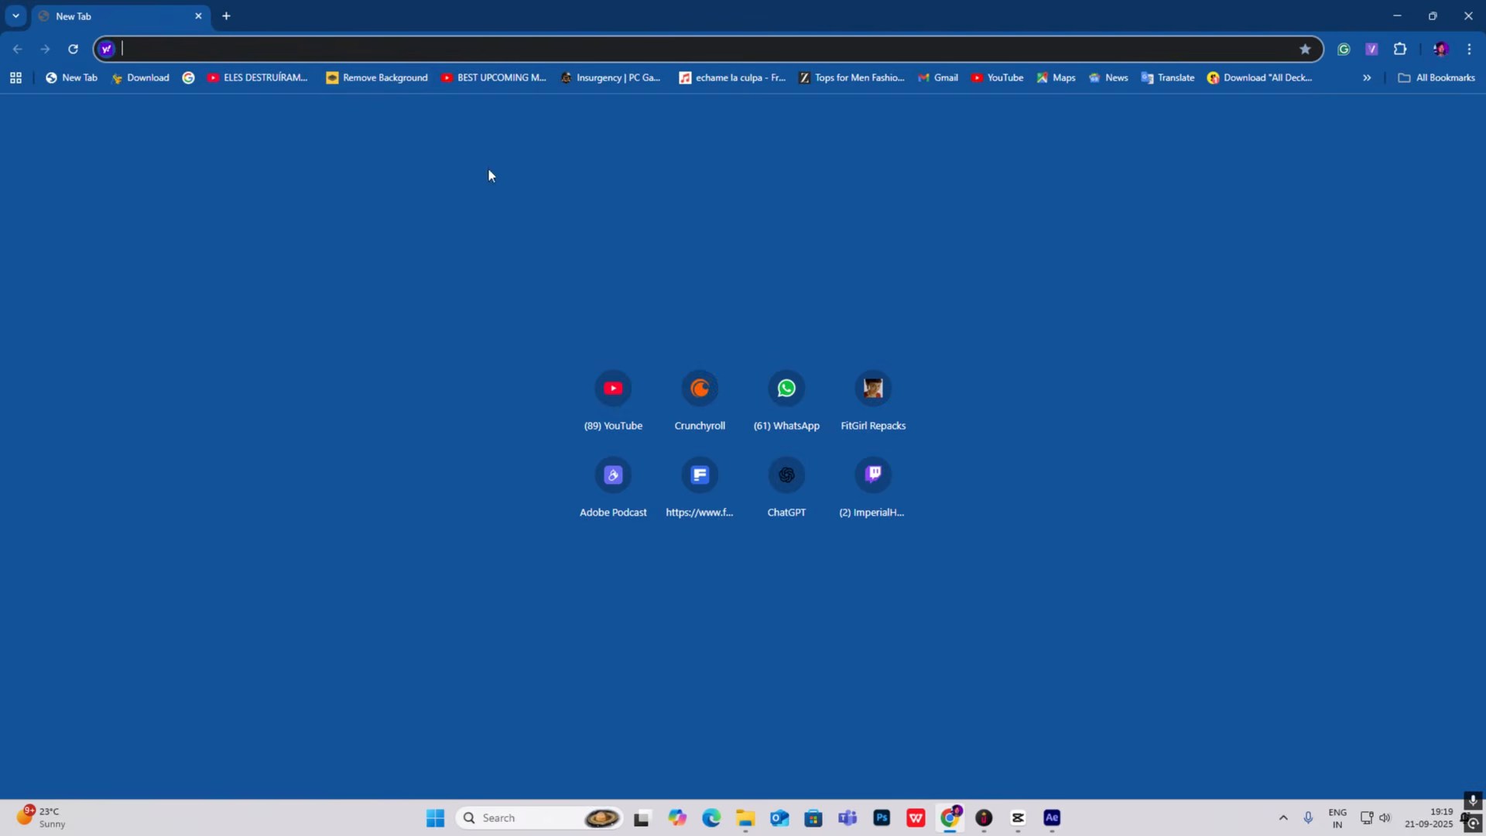
{"action": "type", "text": "google images"}
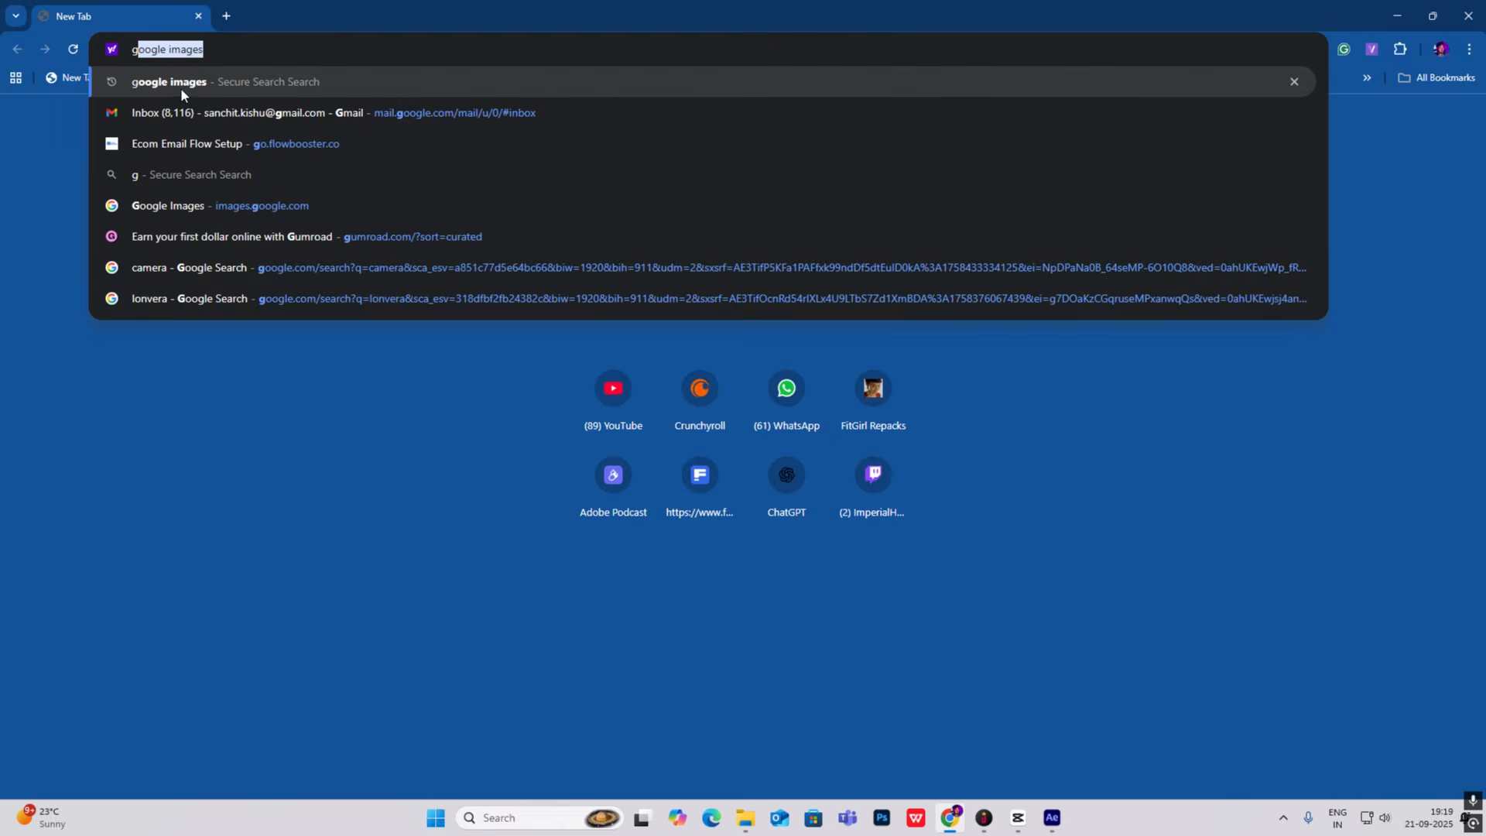
{"action": "left_click", "coordinate": [181, 86]}
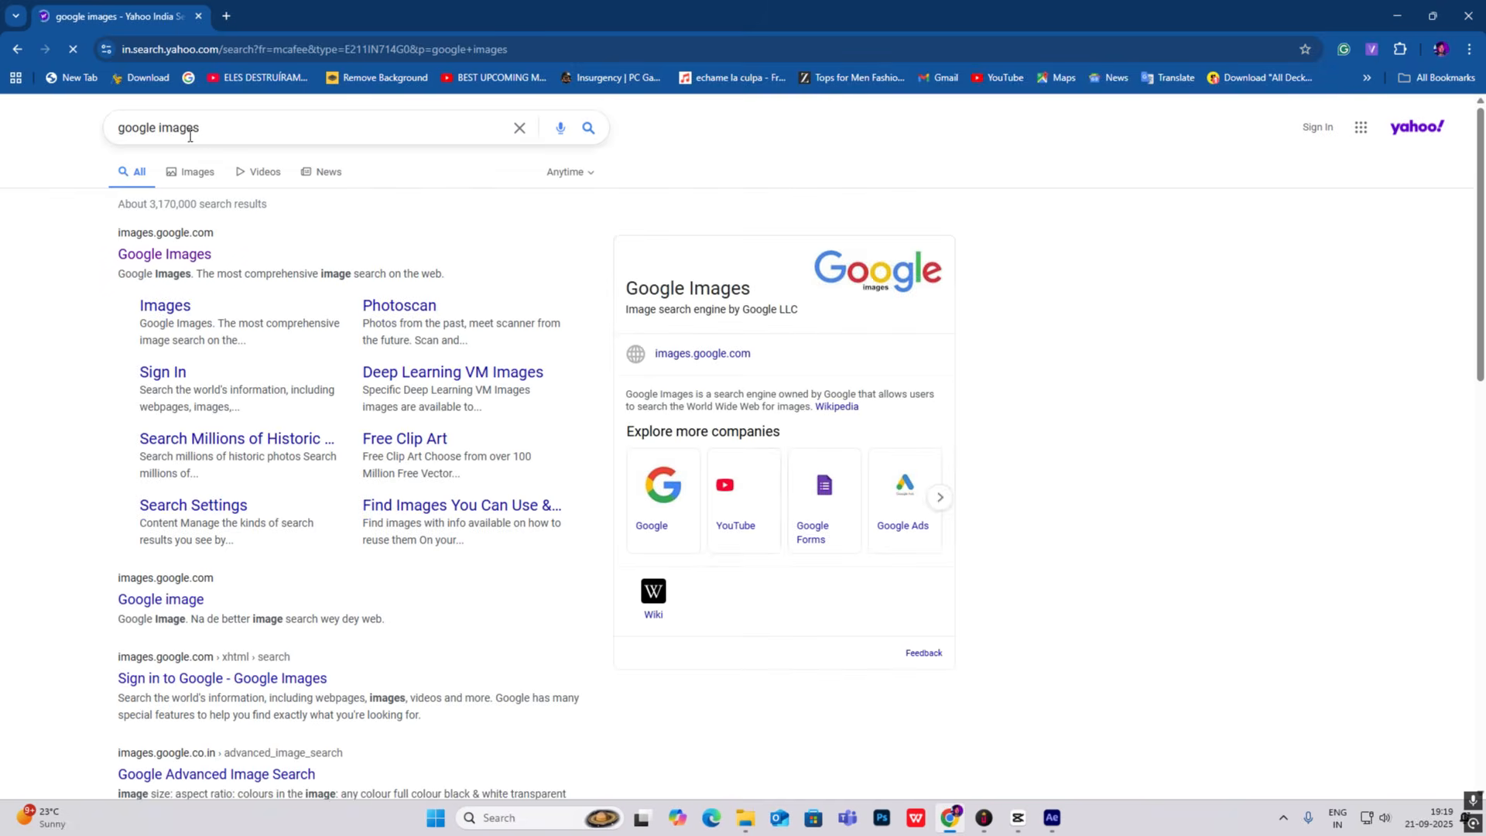
{"action": "left_click", "coordinate": [189, 267]}
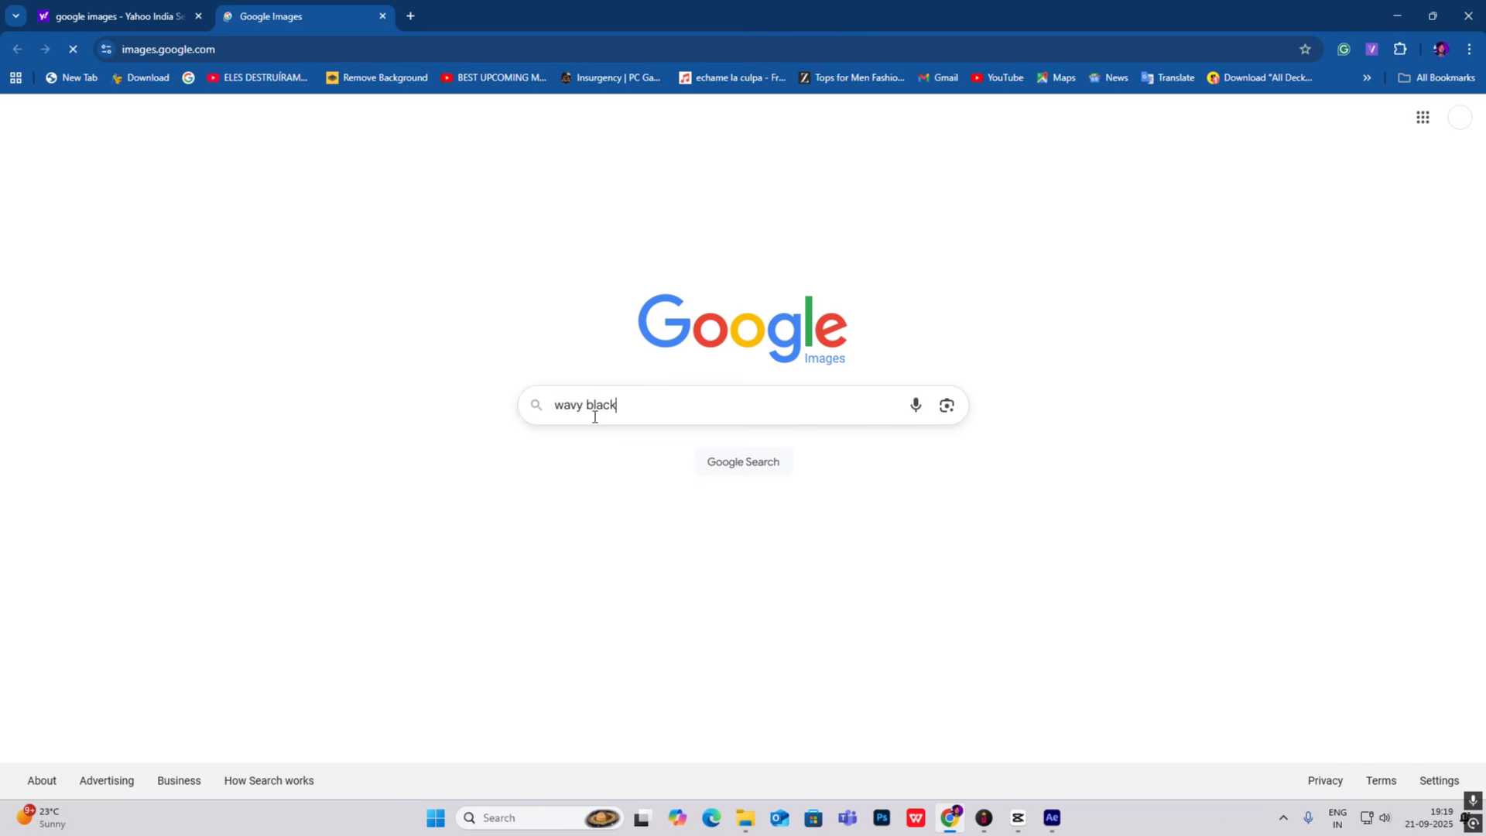
{"action": "type", "text": "png"}
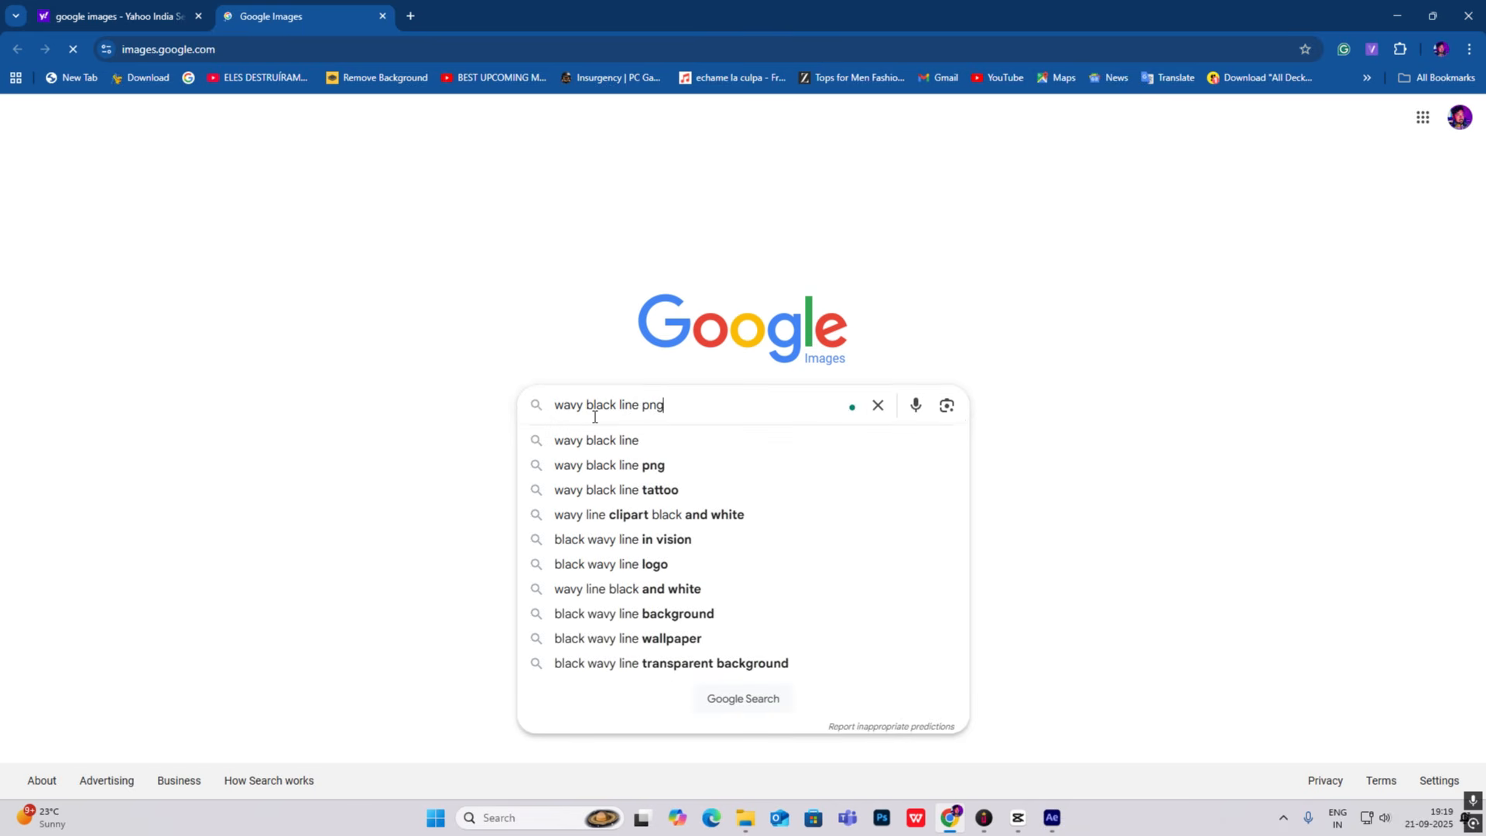
{"action": "key", "text": "Return"}
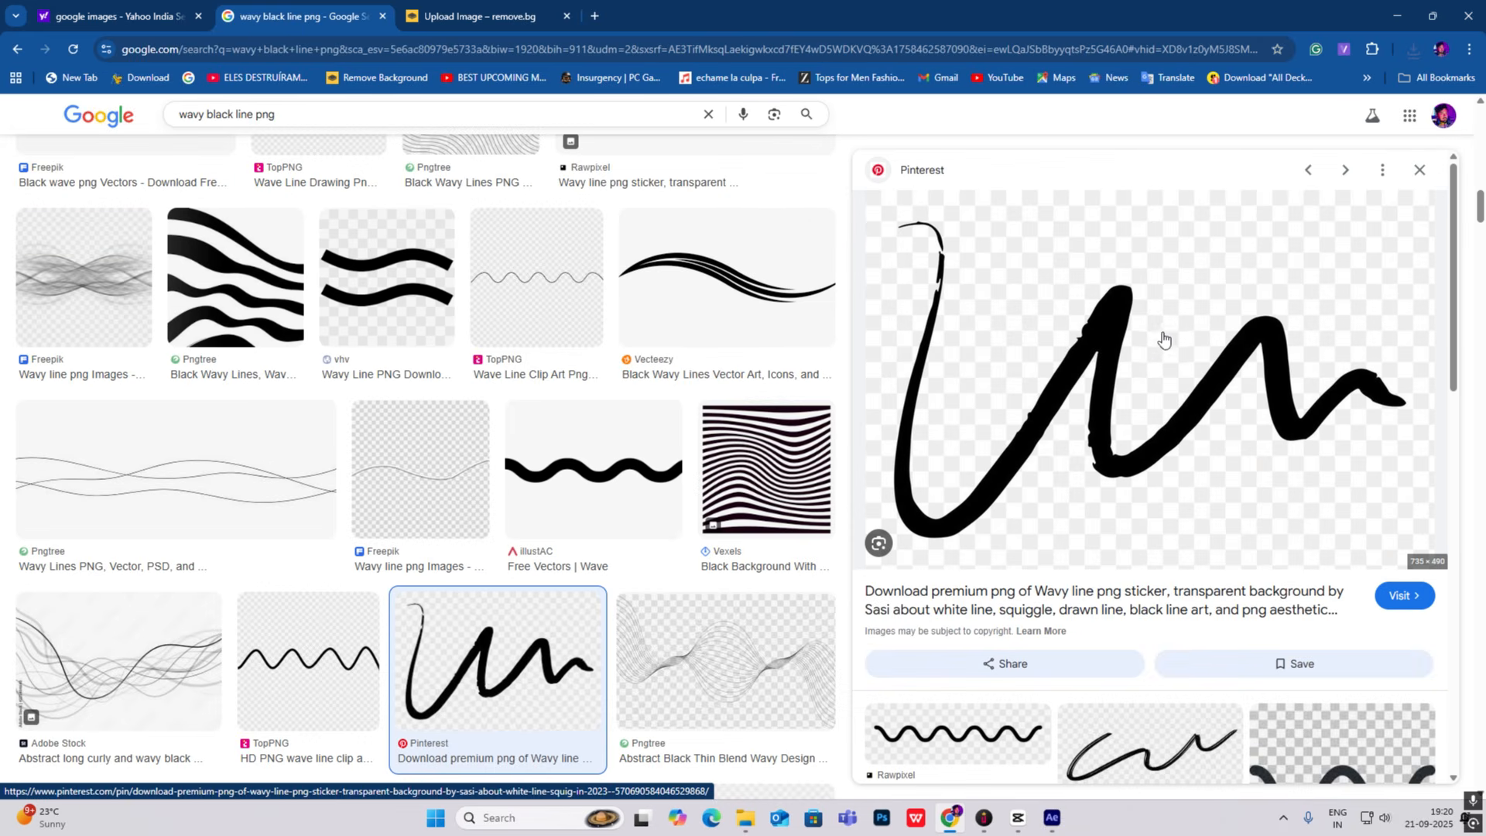
Save the black brush squiggle picture from the image results to the Downloads folder as a JPG.
{"action": "right_click", "coordinate": [1163, 339]}
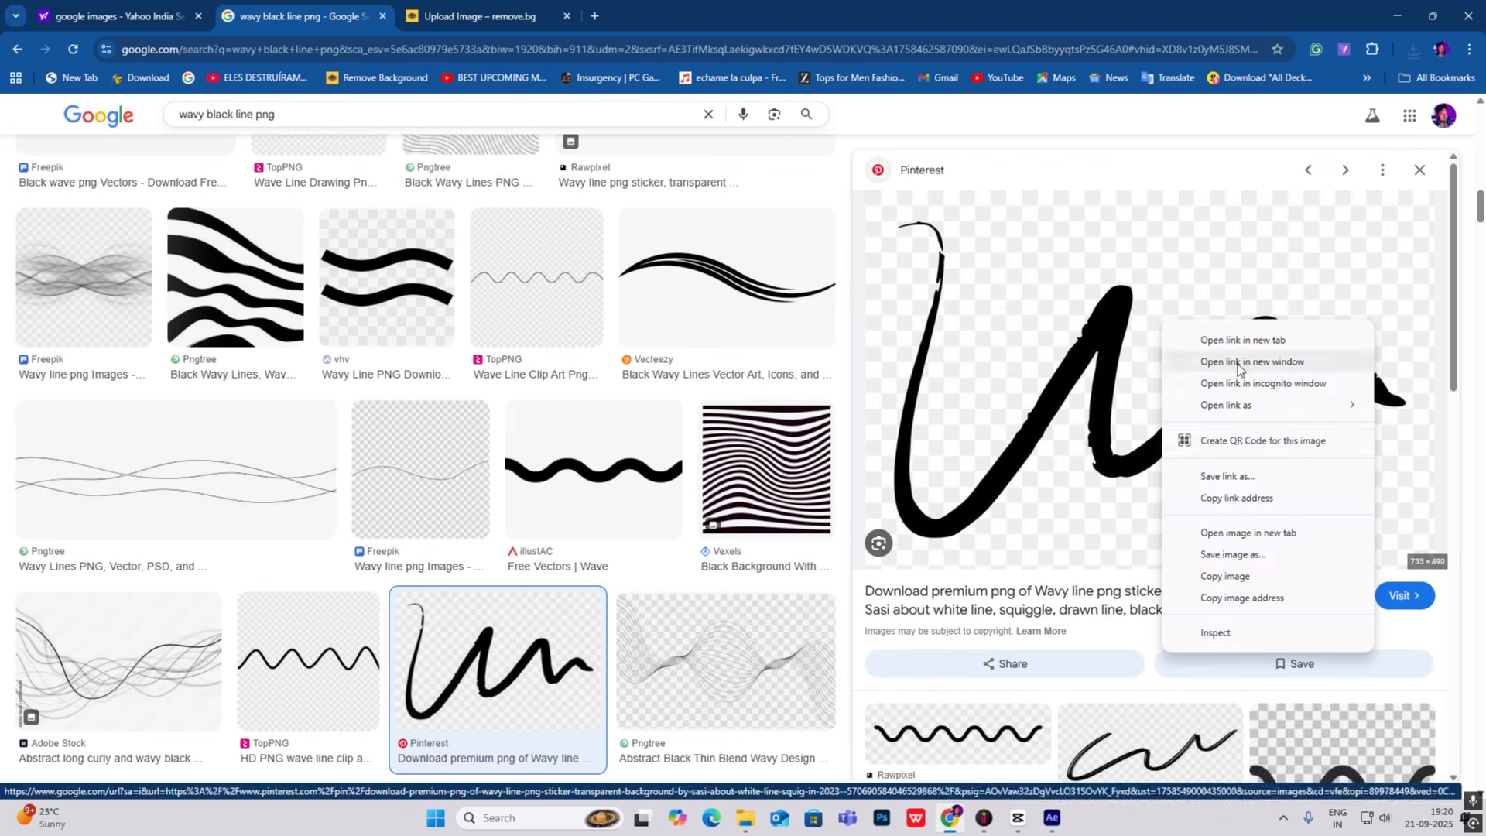
{"action": "left_click", "coordinate": [1223, 546]}
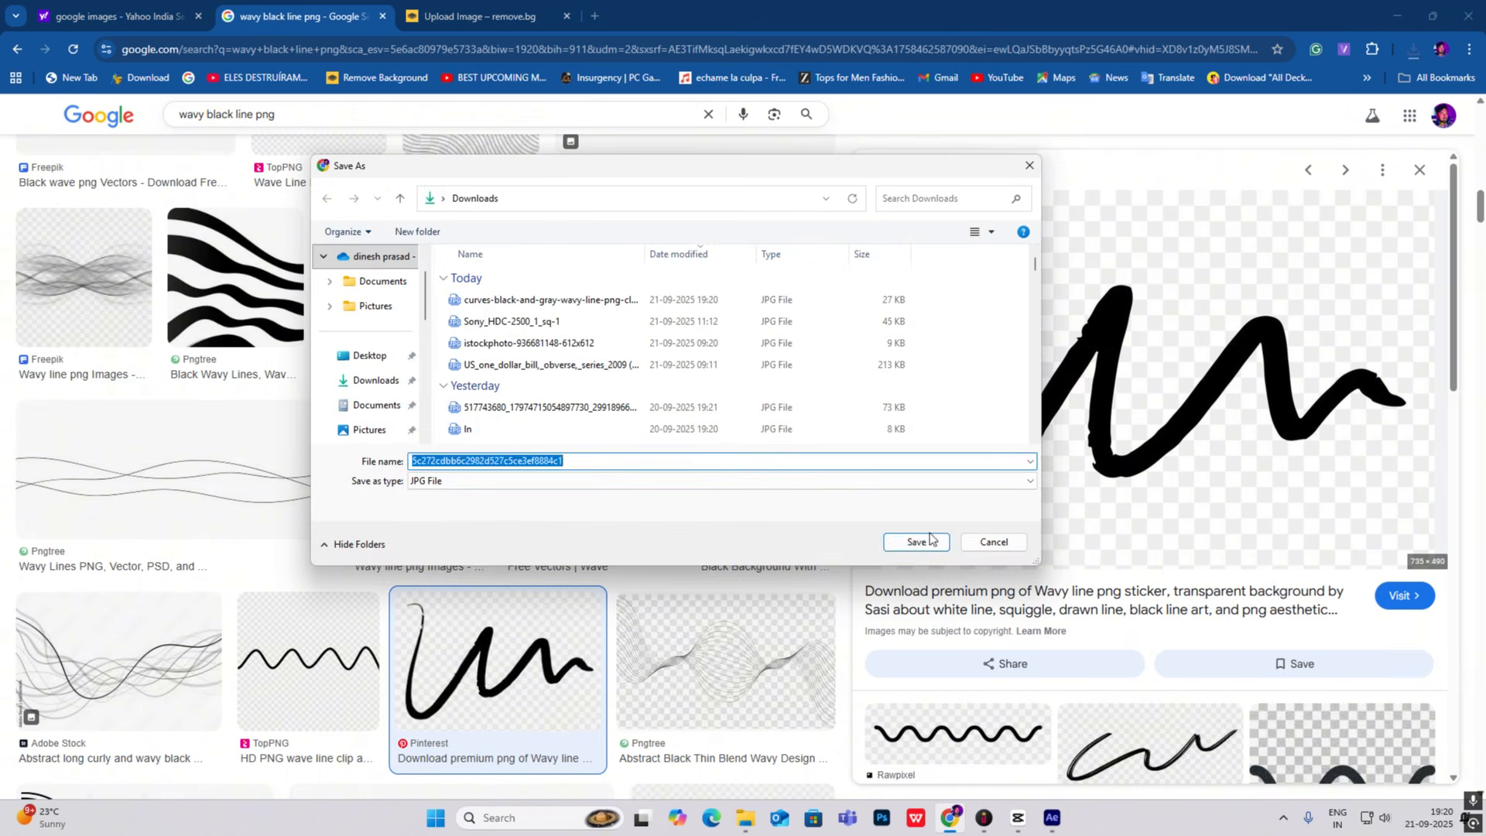
{"action": "left_click", "coordinate": [916, 541]}
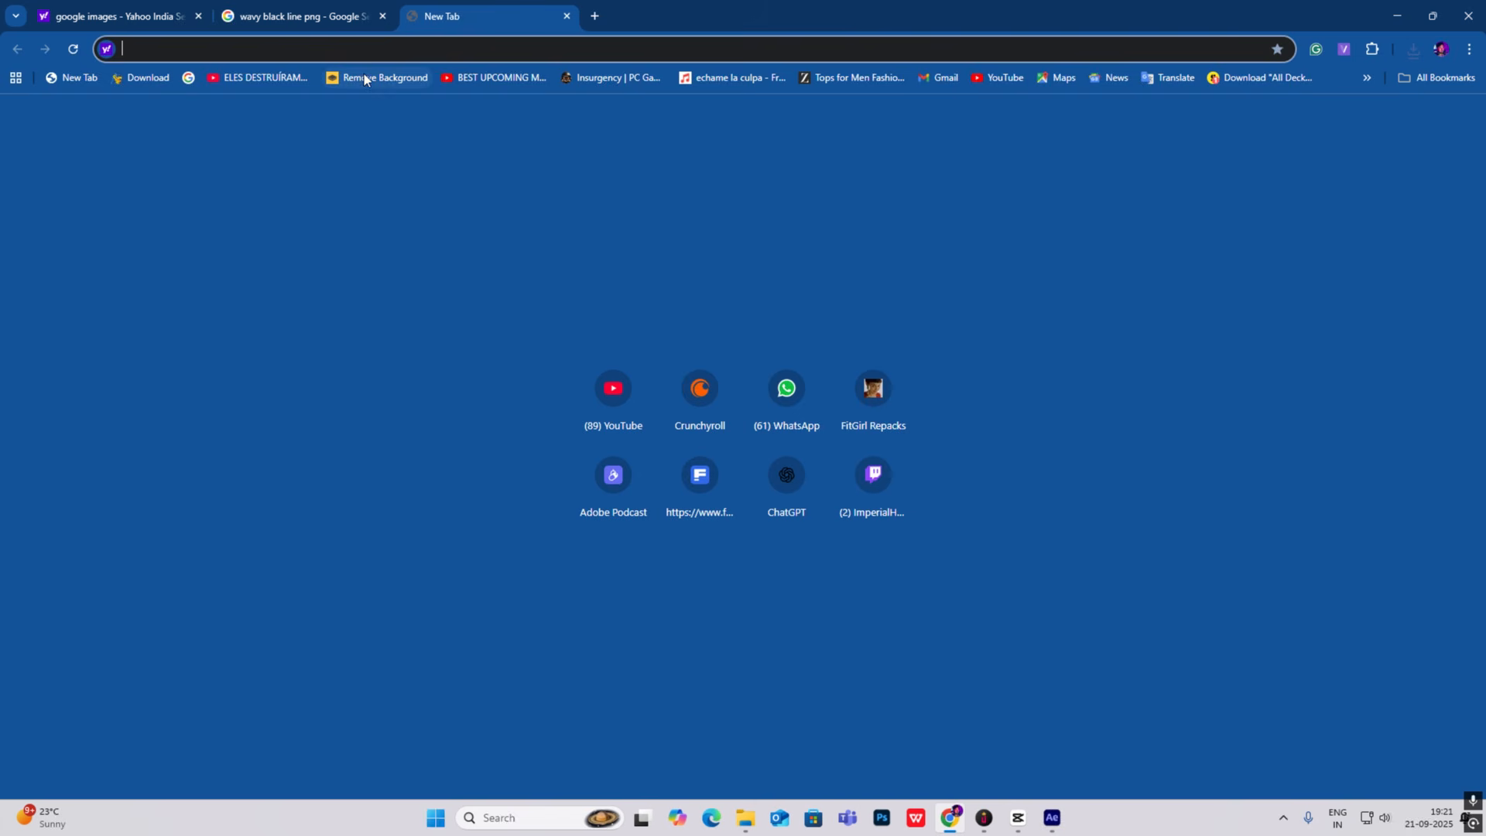
Remove the saved squiggle's background with remove.bg and download the free 612 x 408 preview.
{"action": "left_click", "coordinate": [363, 78]}
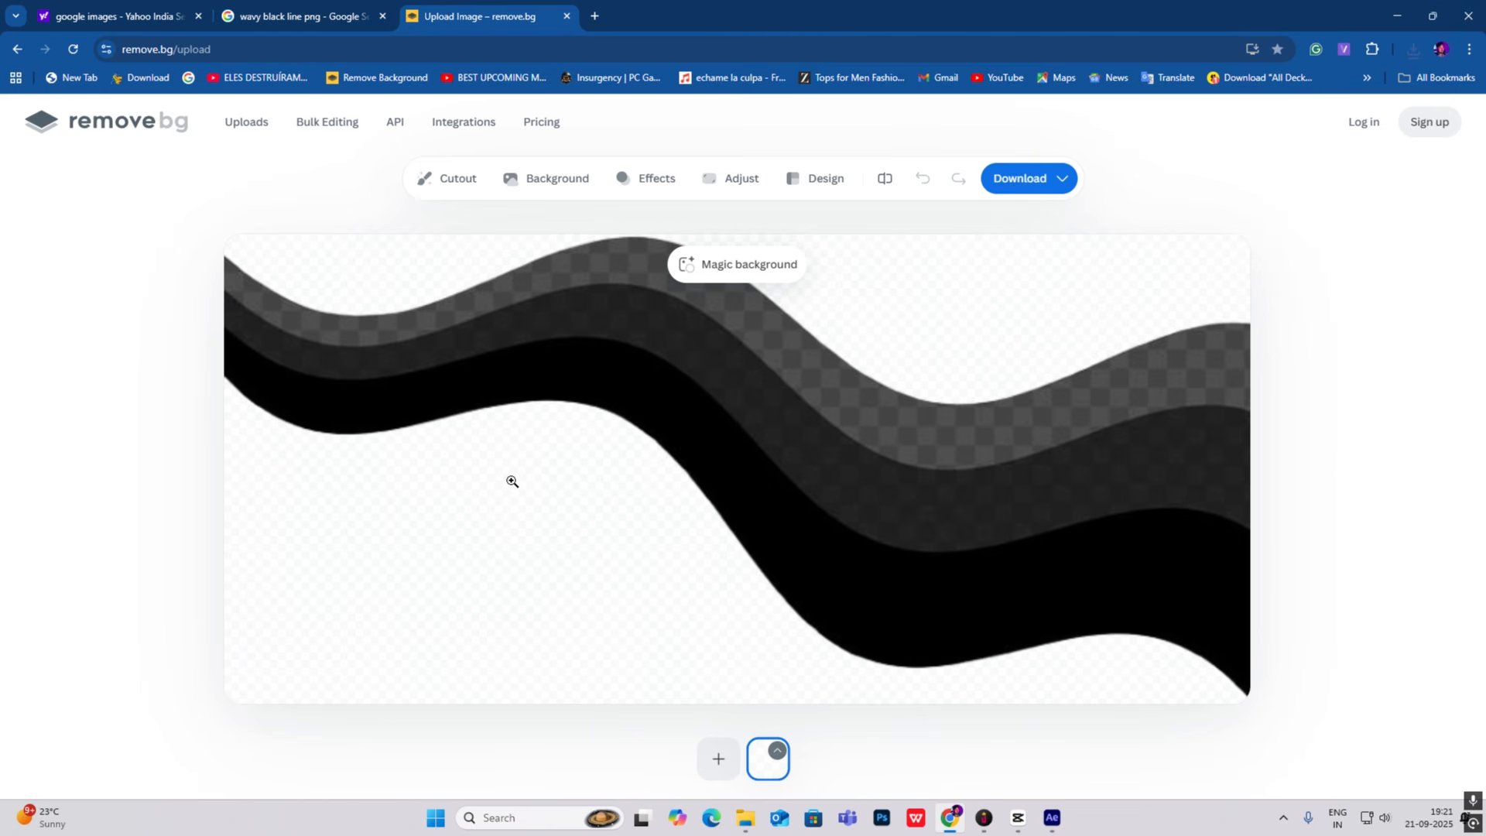
{"action": "left_click", "coordinate": [716, 759]}
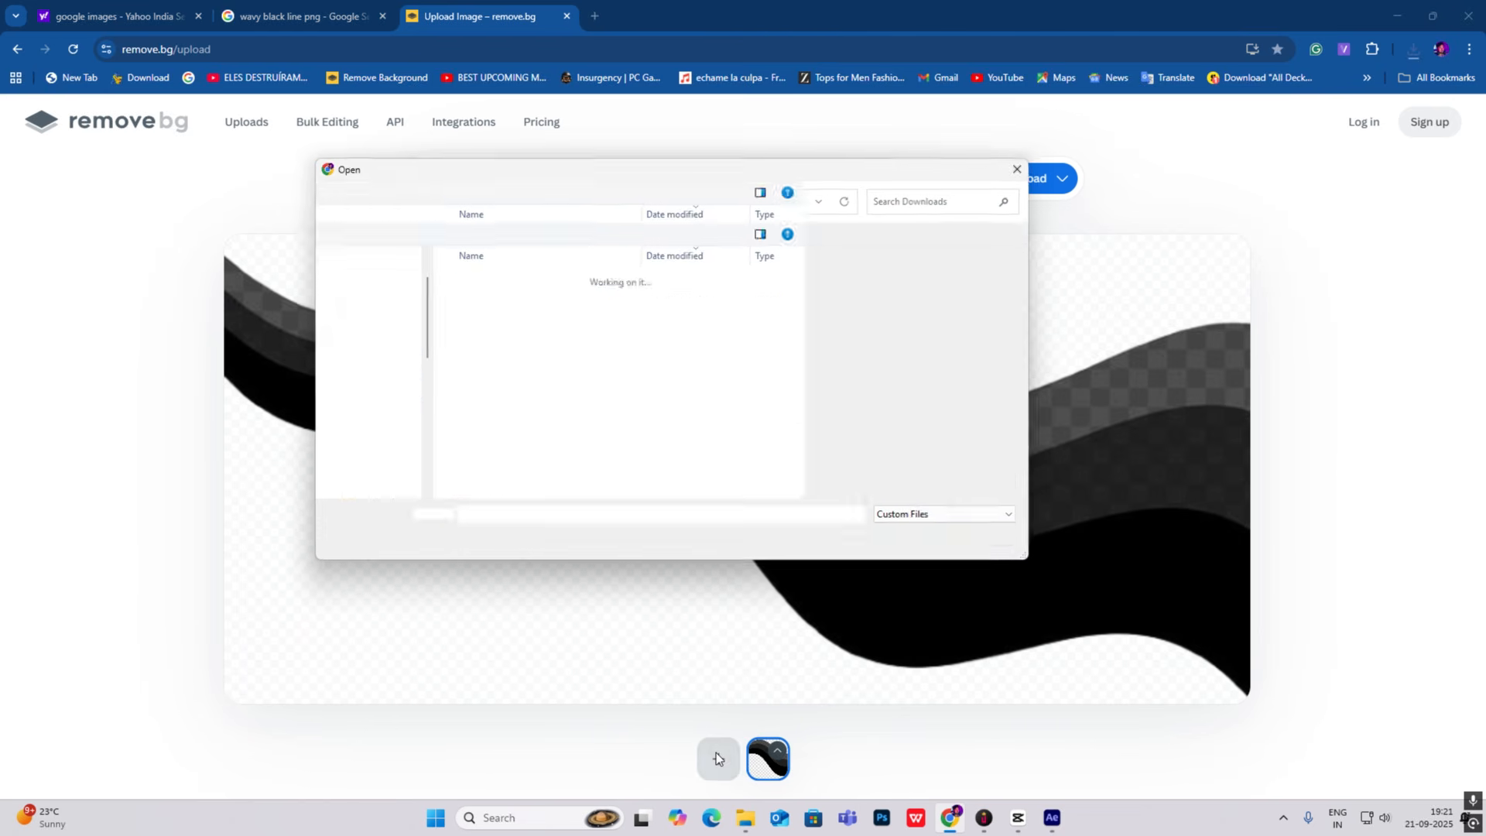
{"action": "double_click", "coordinate": [542, 295]}
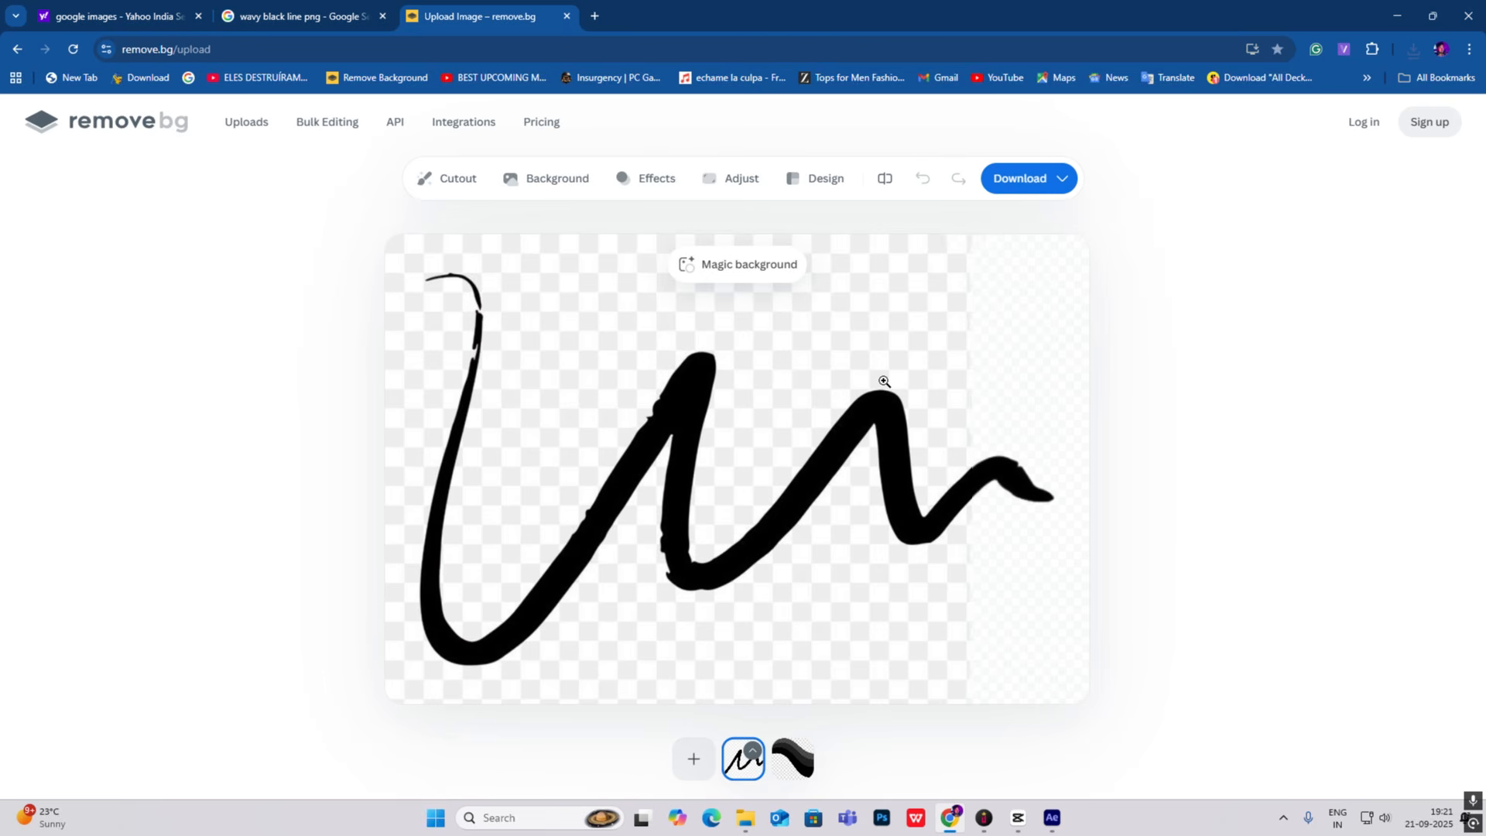
{"action": "left_click", "coordinate": [1020, 223]}
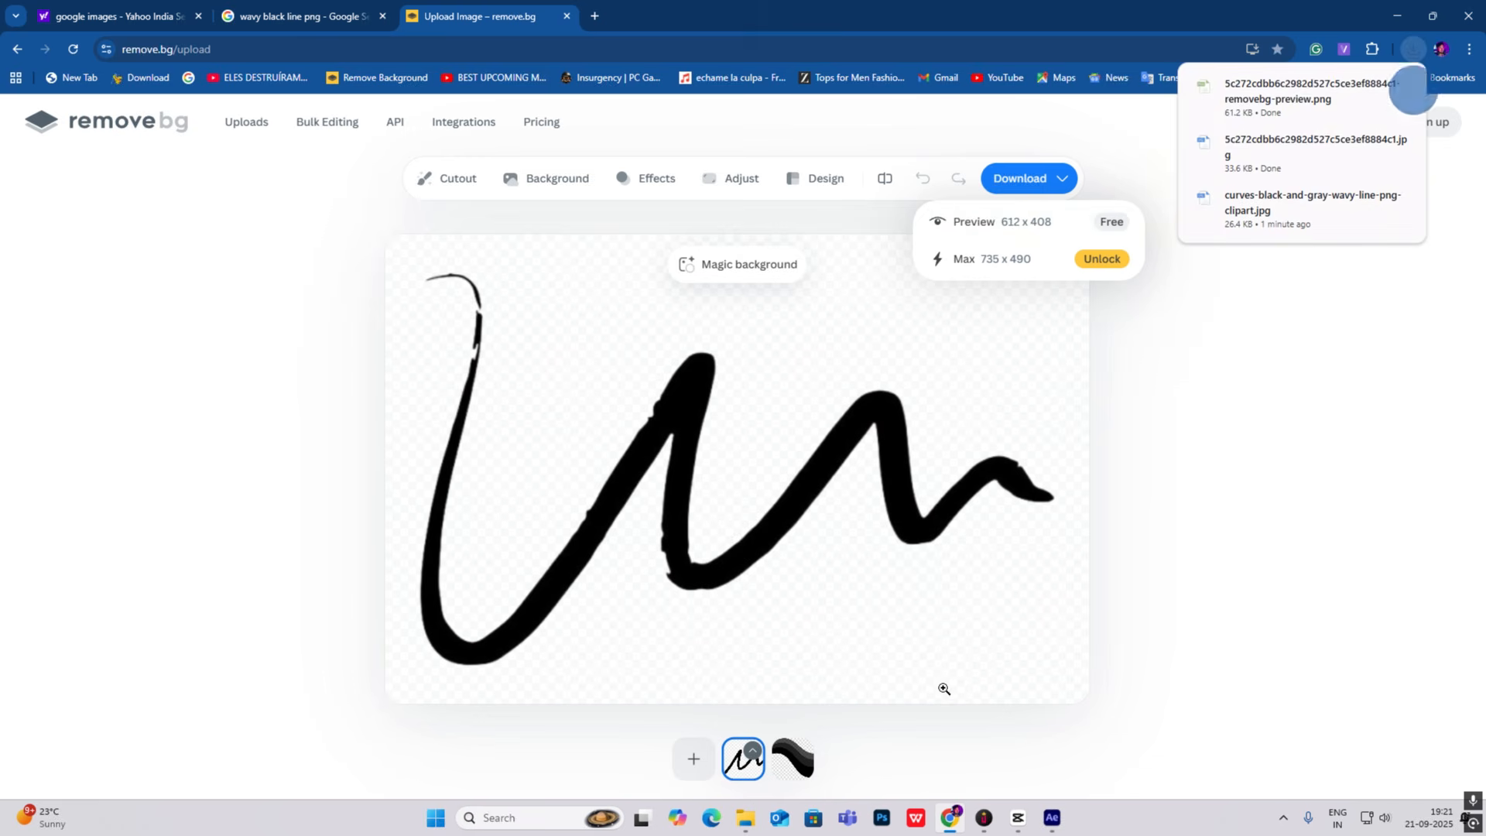
Switch back to CapCut and place the downloaded squiggle PNG at 00:00:04:18 on the track beneath the portrait compound clip.
{"action": "key", "text": "alt+Tab"}
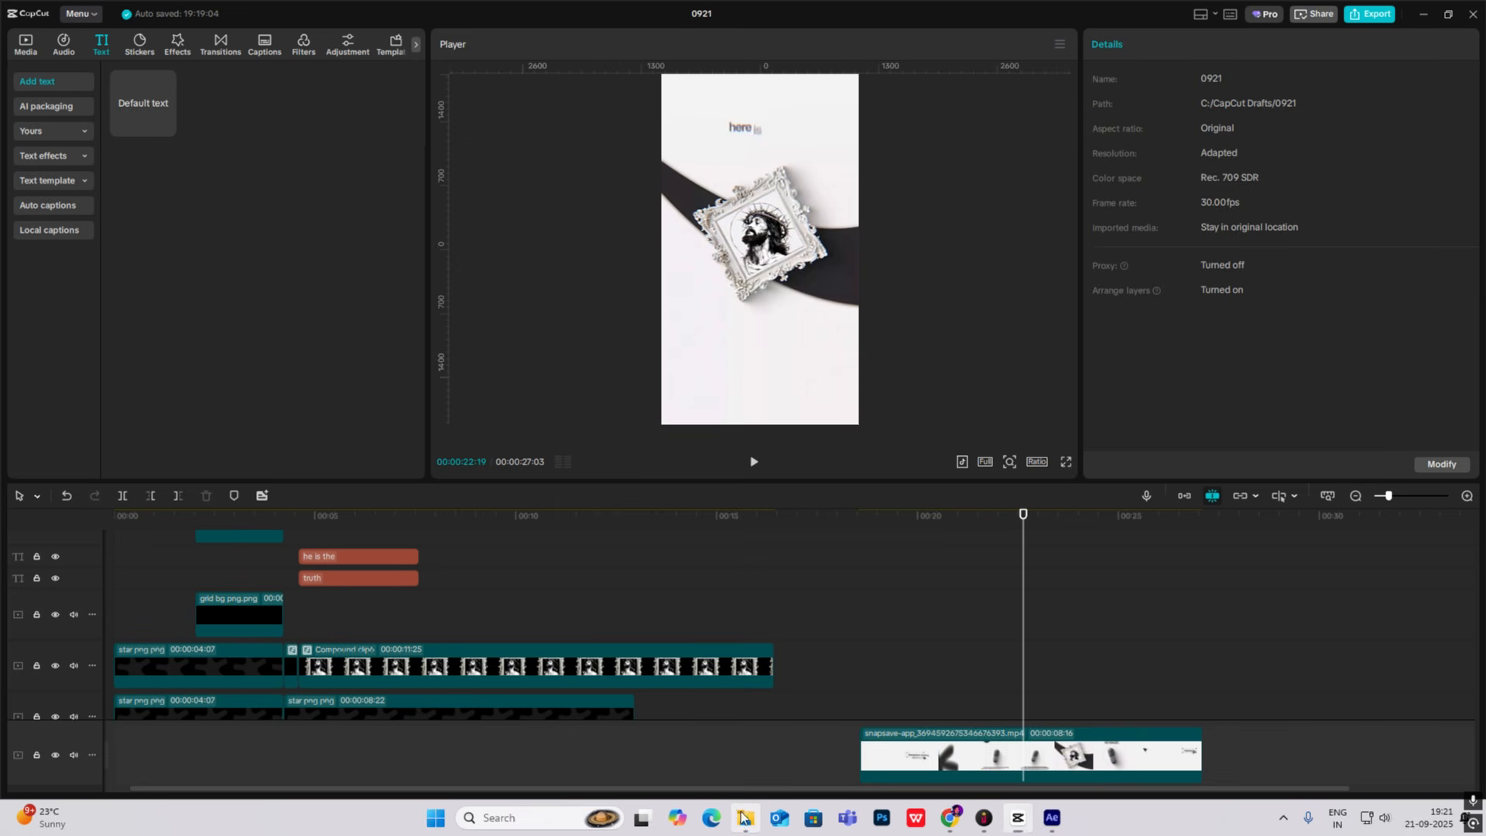
{"action": "left_click", "coordinate": [743, 816]}
{"action": "left_click", "coordinate": [735, 322]}
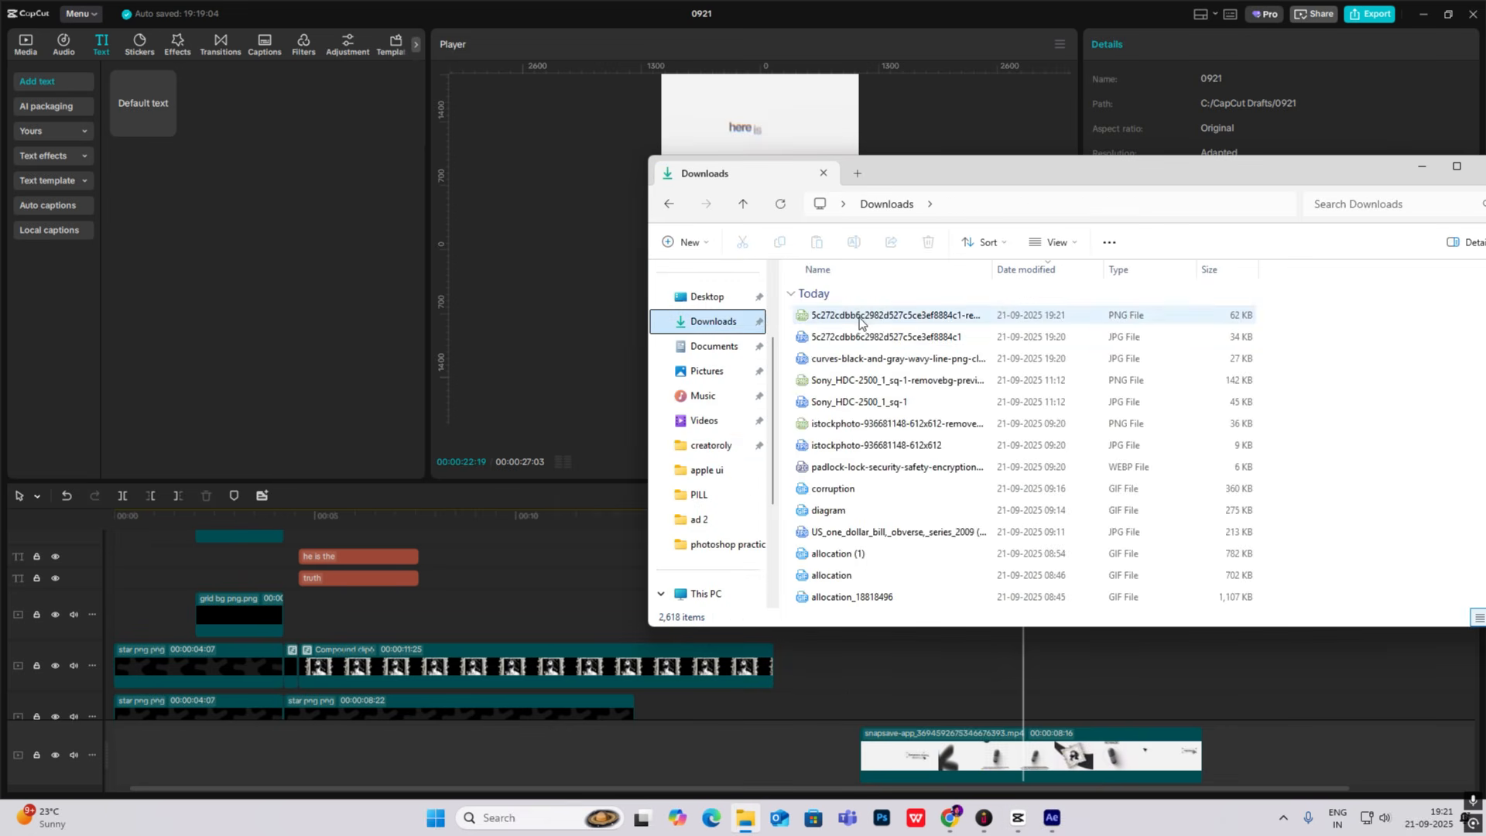
{"action": "left_click_drag", "start_coordinate": [859, 322], "coordinate": [536, 573]}
{"action": "mouse_move", "coordinate": [1080, 687]}
{"action": "left_mouse_down"}
{"action": "mouse_move", "coordinate": [392, 564]}
{"action": "mouse_move", "coordinate": [387, 680]}
{"action": "left_mouse_up"}
Rotate and enlarge the squiggle image and position it so the black line sweeps behind the portrait frame.
{"action": "left_click", "coordinate": [313, 585]}
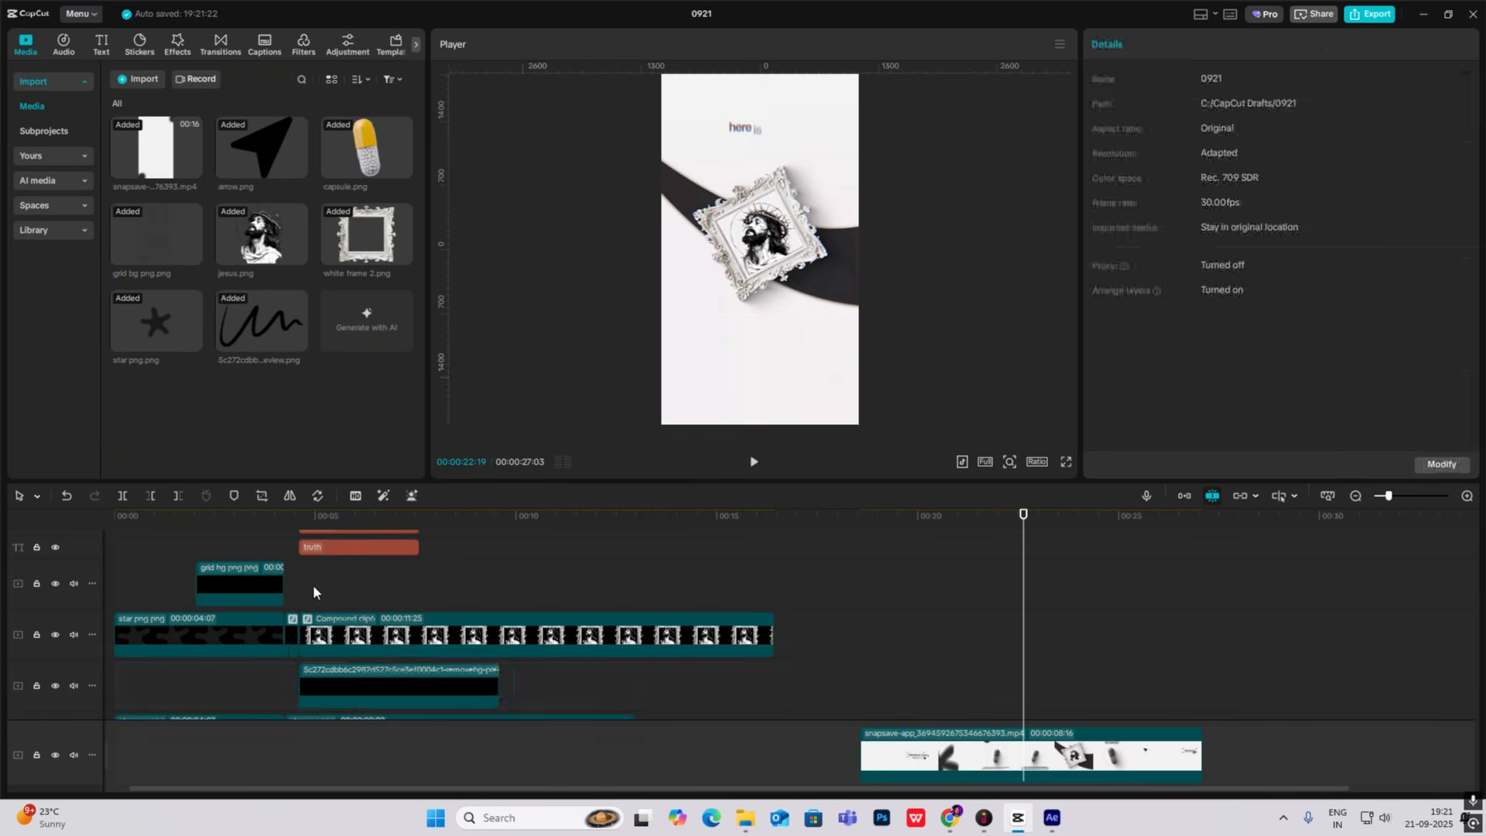
{"action": "left_click_drag", "start_coordinate": [307, 595], "coordinate": [319, 598]}
{"action": "left_click", "coordinate": [433, 680]}
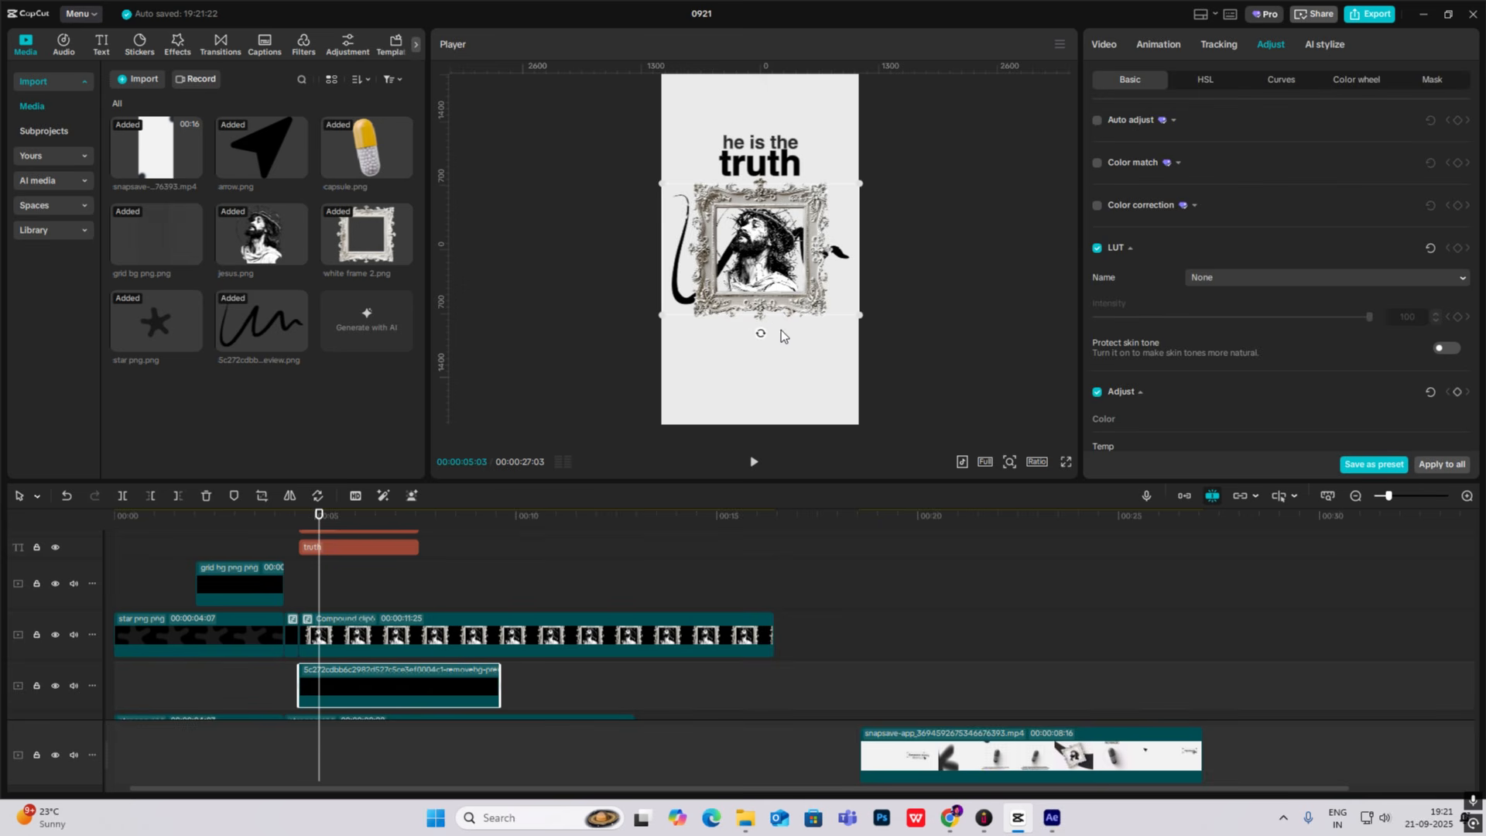
{"action": "left_click_drag", "start_coordinate": [782, 329], "coordinate": [732, 324]}
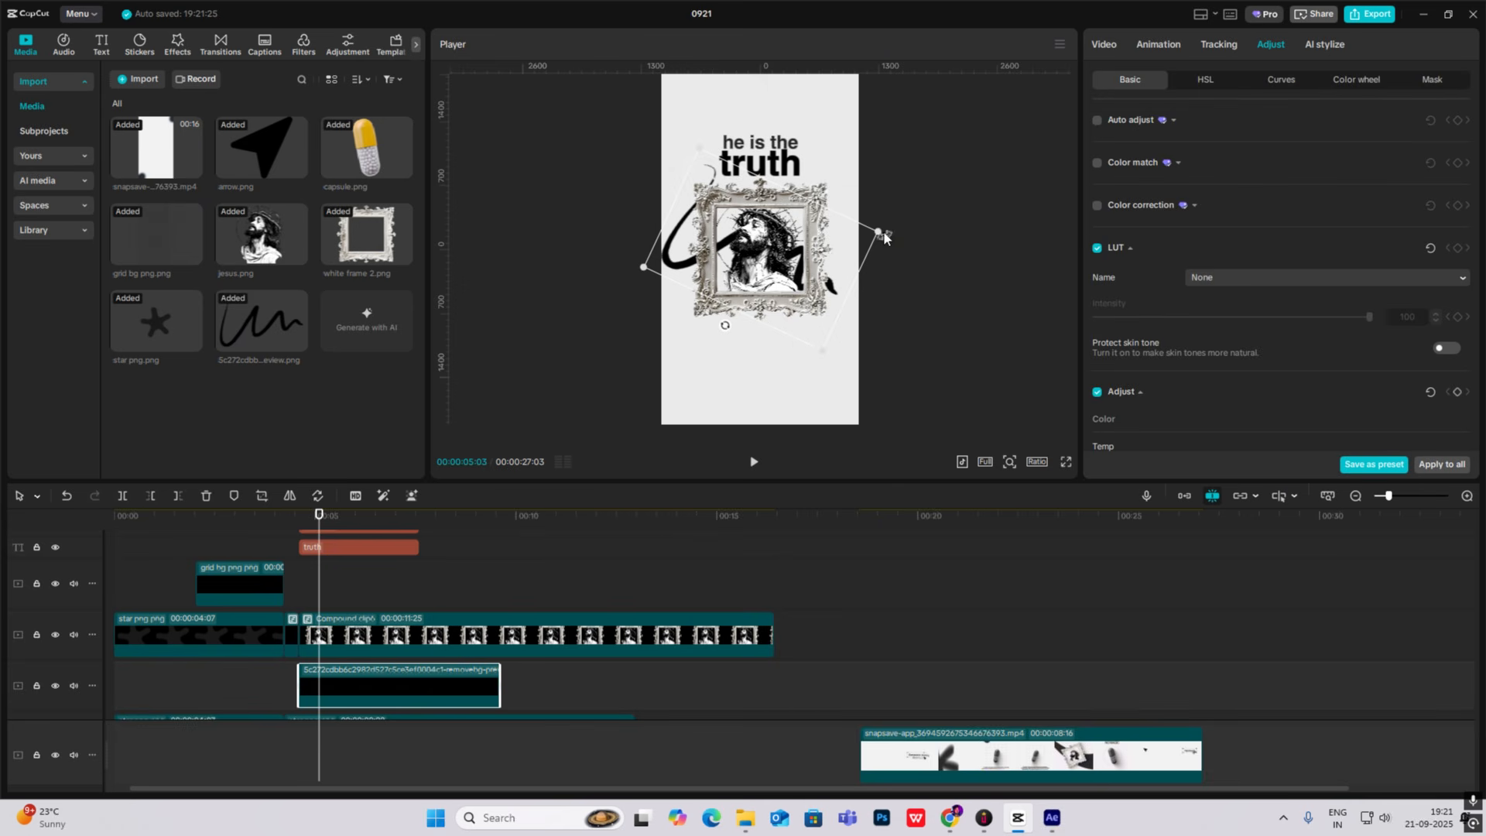
{"action": "mouse_move", "coordinate": [884, 233]}
{"action": "left_mouse_down"}
{"action": "mouse_move", "coordinate": [1010, 209]}
{"action": "mouse_move", "coordinate": [955, 220]}
{"action": "left_mouse_up"}
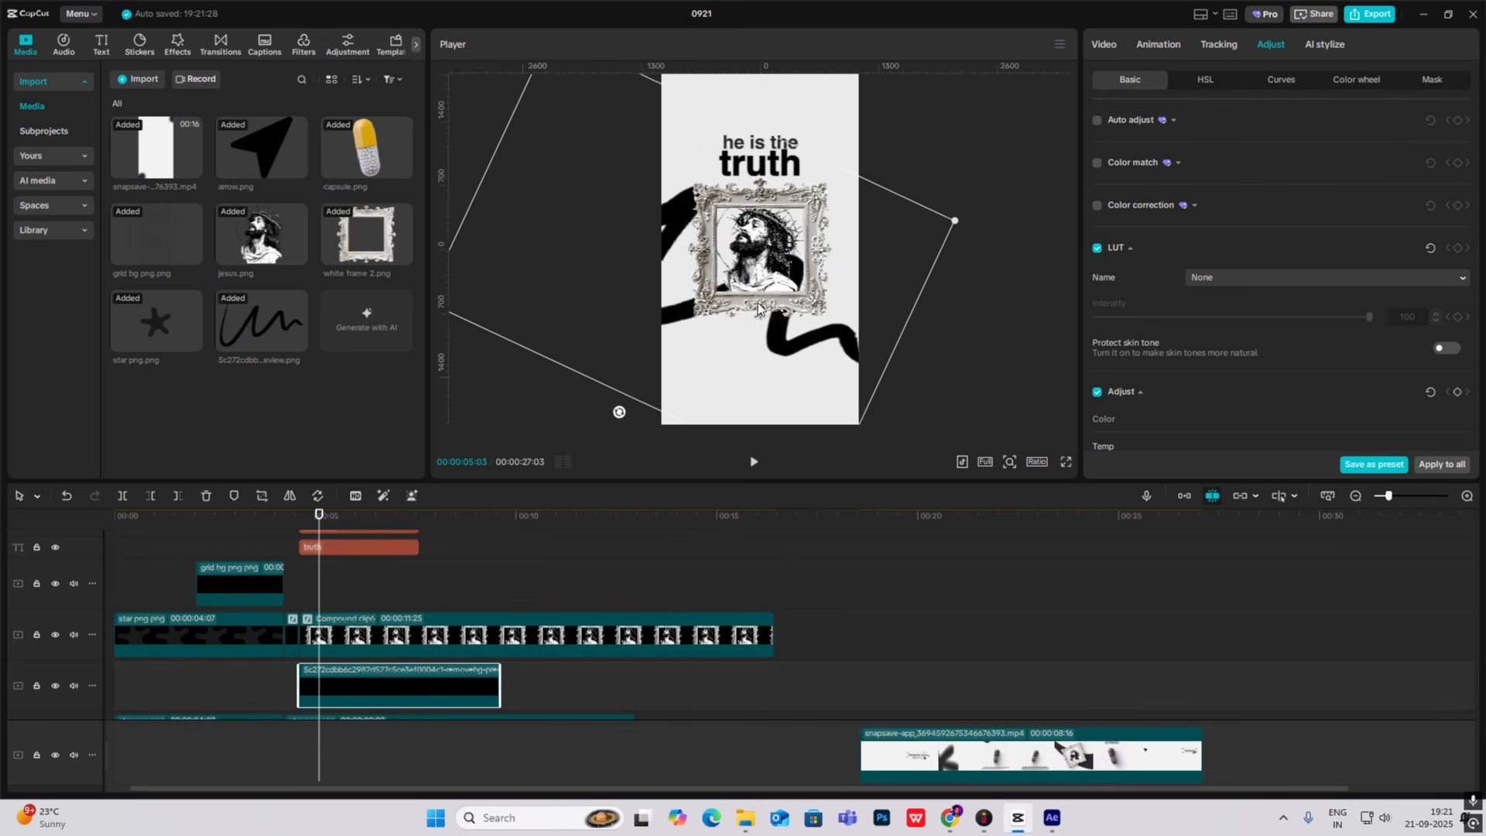
{"action": "mouse_move", "coordinate": [759, 310]}
{"action": "left_mouse_down"}
{"action": "mouse_move", "coordinate": [756, 278]}
{"action": "mouse_move", "coordinate": [818, 272]}
{"action": "left_mouse_up"}
{"action": "left_click_drag", "start_coordinate": [680, 371], "coordinate": [791, 384]}
{"action": "left_click_drag", "start_coordinate": [496, 137], "coordinate": [569, 161]}
{"action": "mouse_move", "coordinate": [664, 230]}
{"action": "left_mouse_down"}
{"action": "mouse_move", "coordinate": [632, 263]}
{"action": "mouse_move", "coordinate": [725, 272]}
{"action": "left_mouse_up"}
{"action": "left_click", "coordinate": [1036, 179]}
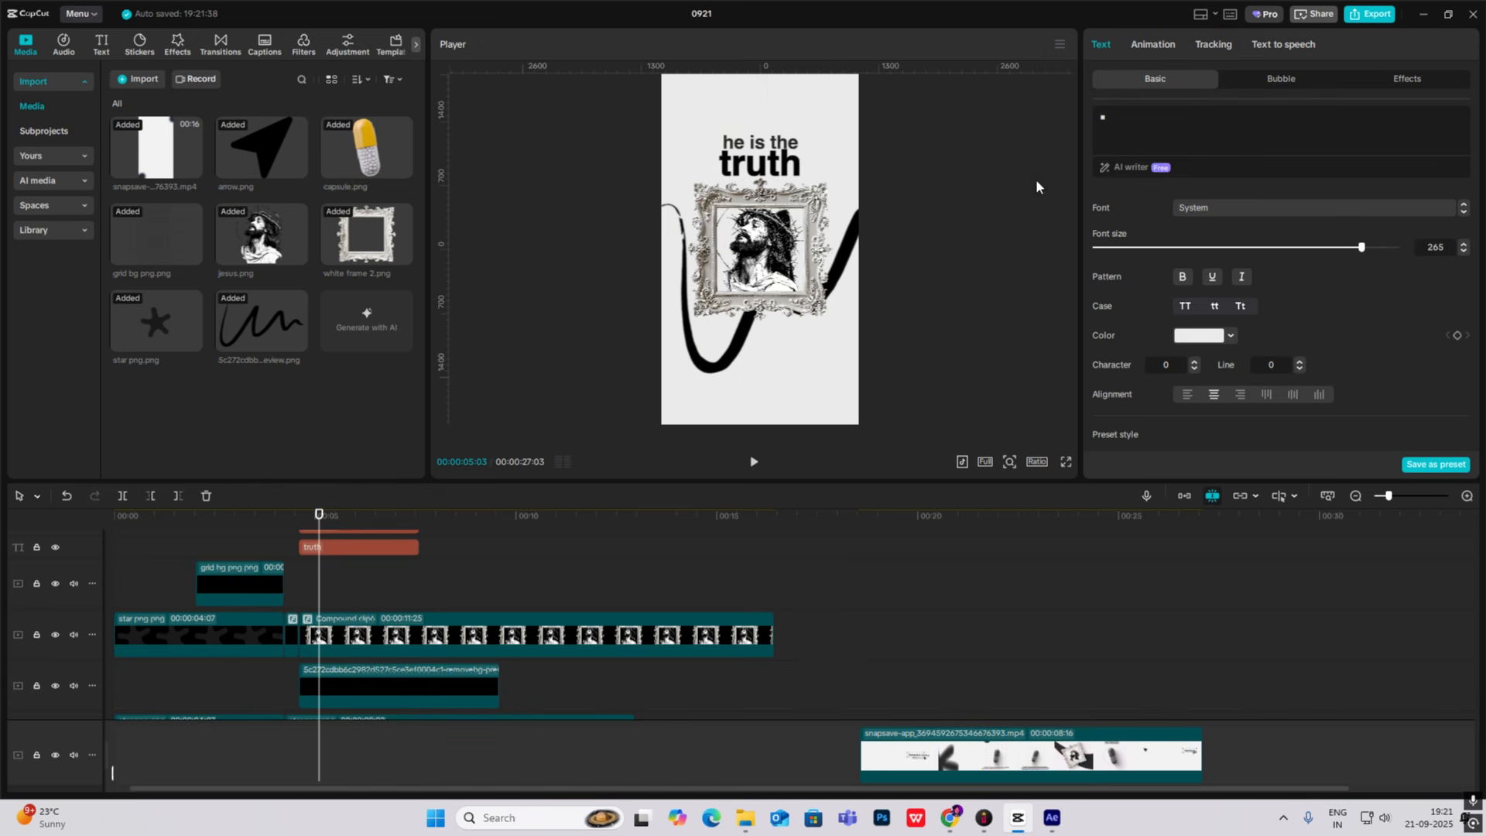
Compare the reference clip's "truth" scene with the recreated scene, examining how the text and ribbon are laid out.
{"action": "left_click", "coordinate": [301, 580]}
{"action": "left_click", "coordinate": [932, 718]}
{"action": "left_click_drag", "start_coordinate": [931, 718], "coordinate": [1065, 716]}
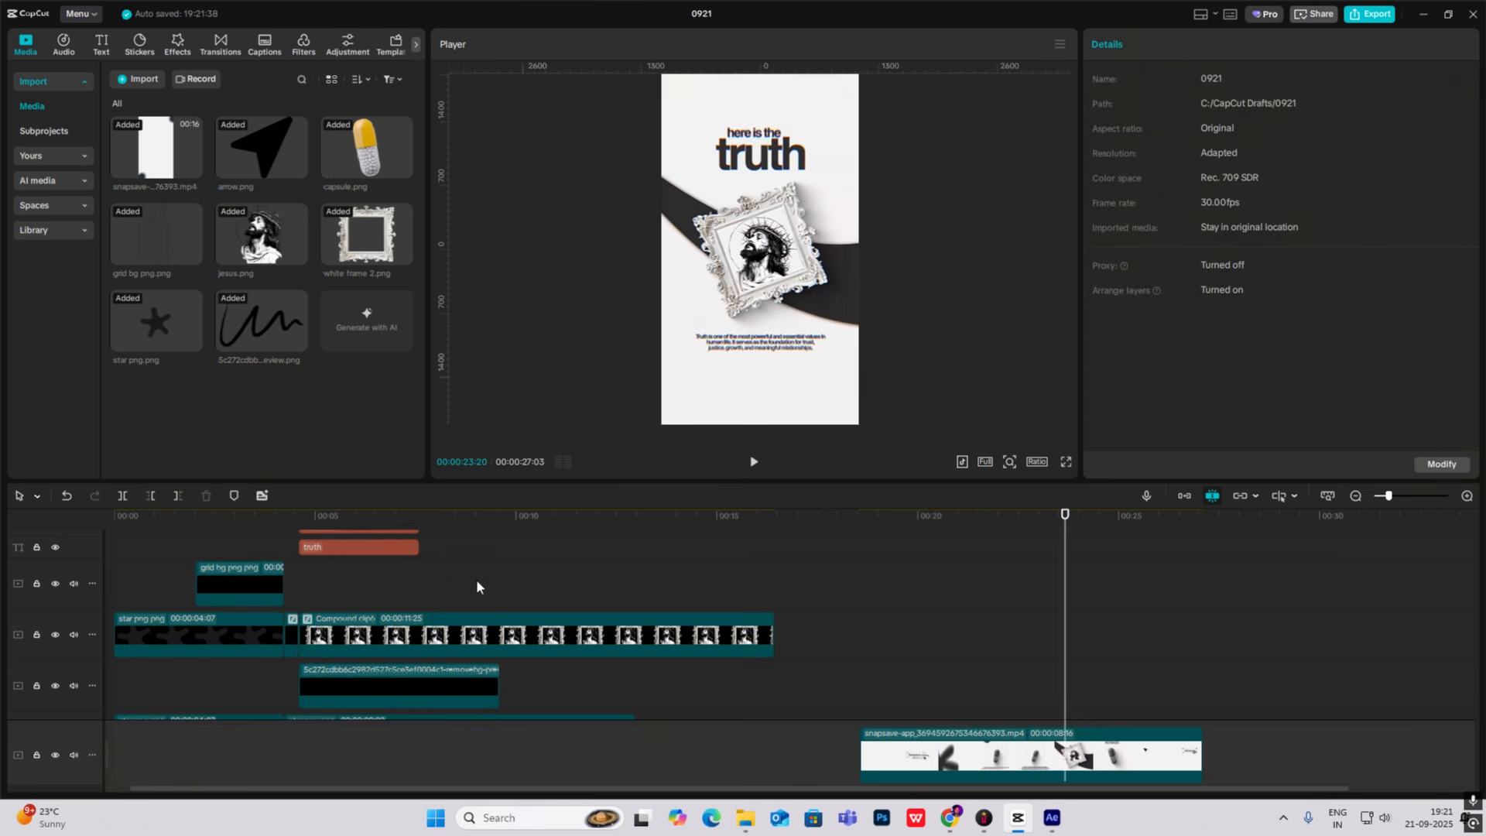
{"action": "left_click", "coordinate": [300, 595]}
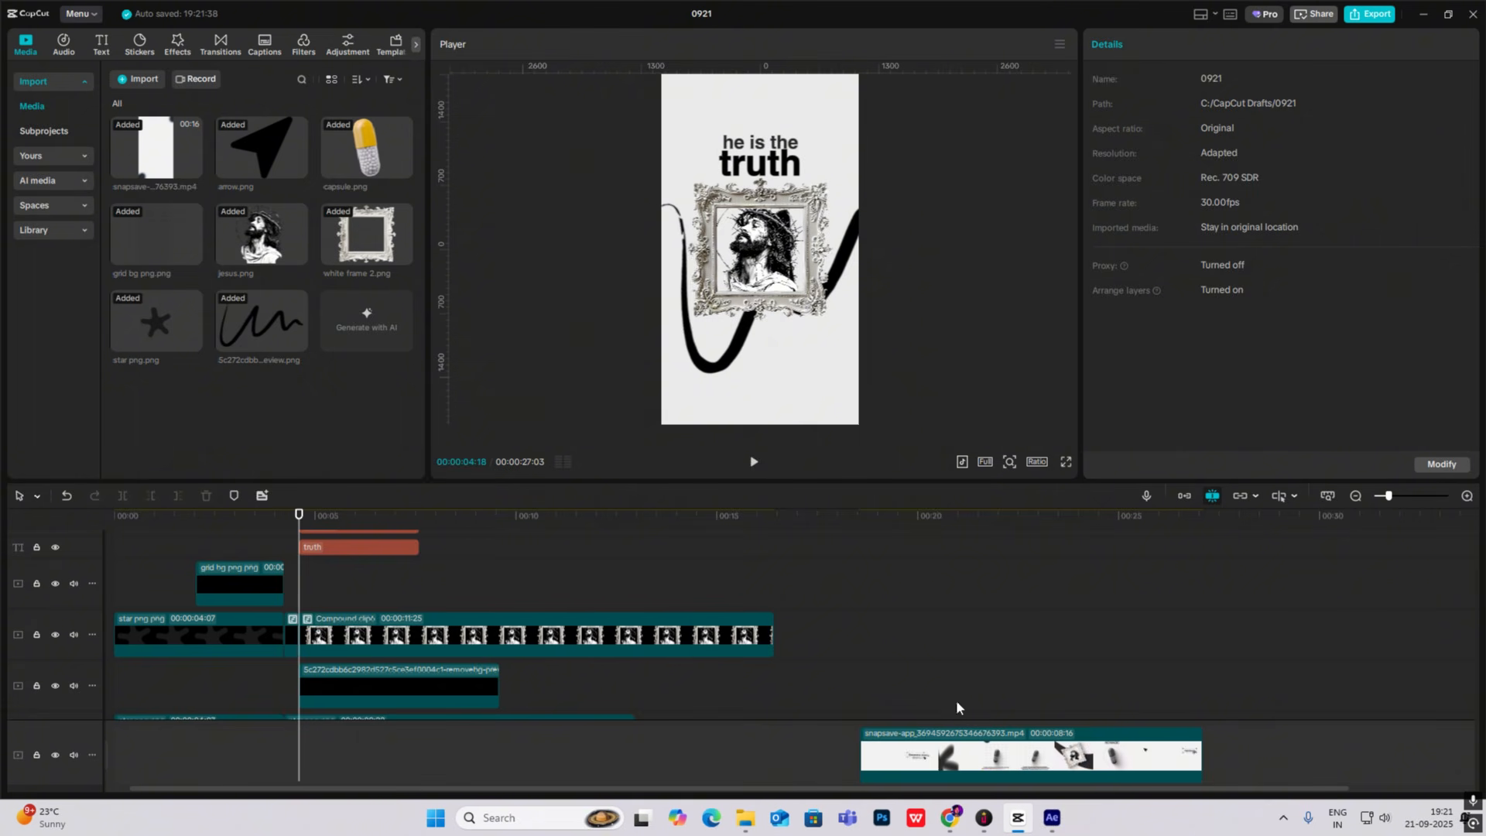
{"action": "left_click_drag", "start_coordinate": [956, 717], "coordinate": [310, 718]}
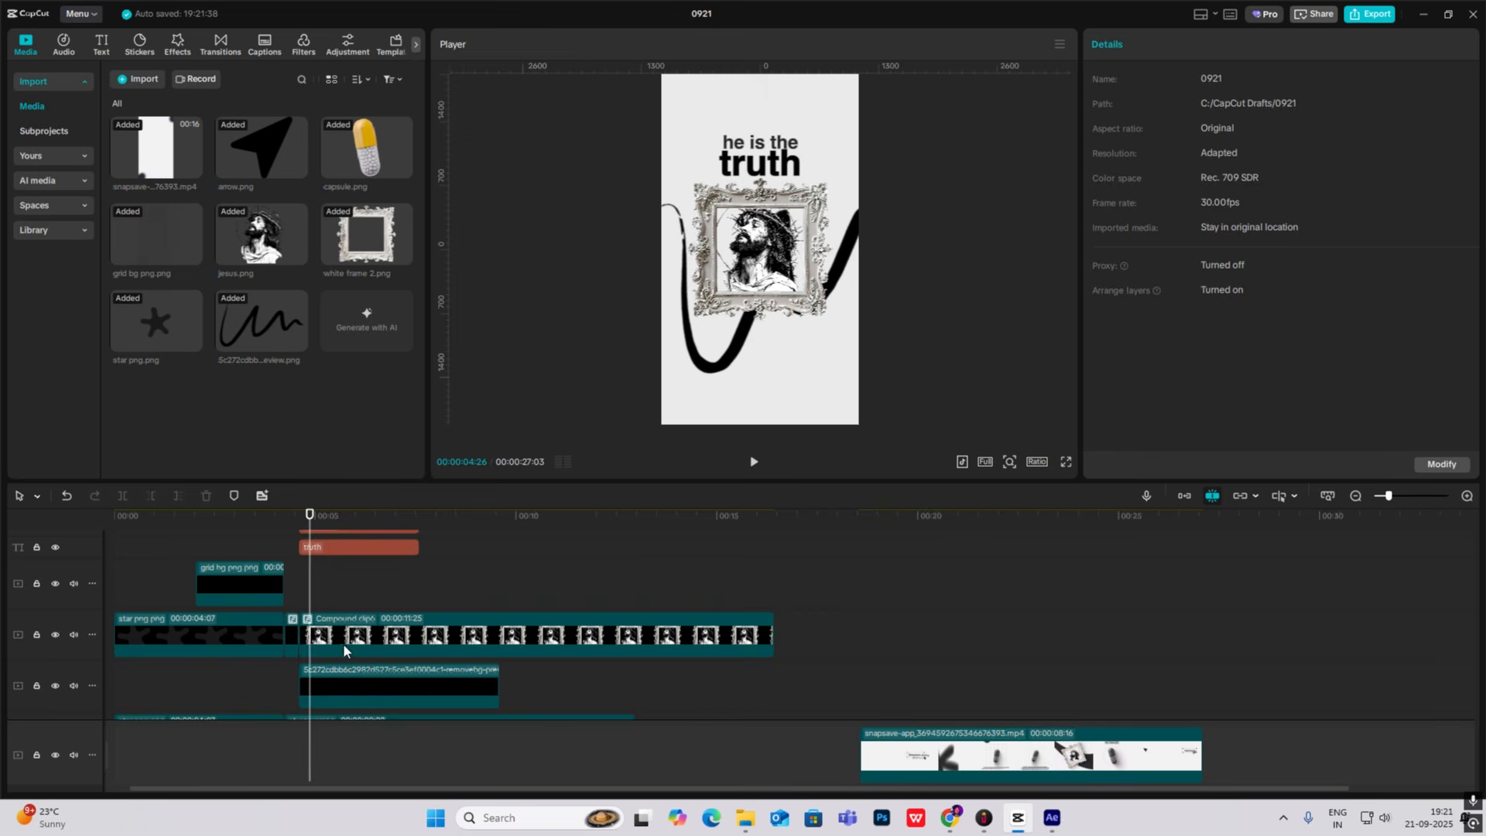
Extend both the "he is the" and "truth" text clips to just before the end of the squiggle clip.
{"action": "scroll", "coordinate": [343, 645], "scroll_direction": "up", "scroll_amount": 5}
{"action": "left_click_drag", "start_coordinate": [491, 596], "coordinate": [486, 649]}
{"action": "scroll", "coordinate": [487, 651], "scroll_direction": "down", "scroll_amount": 4}
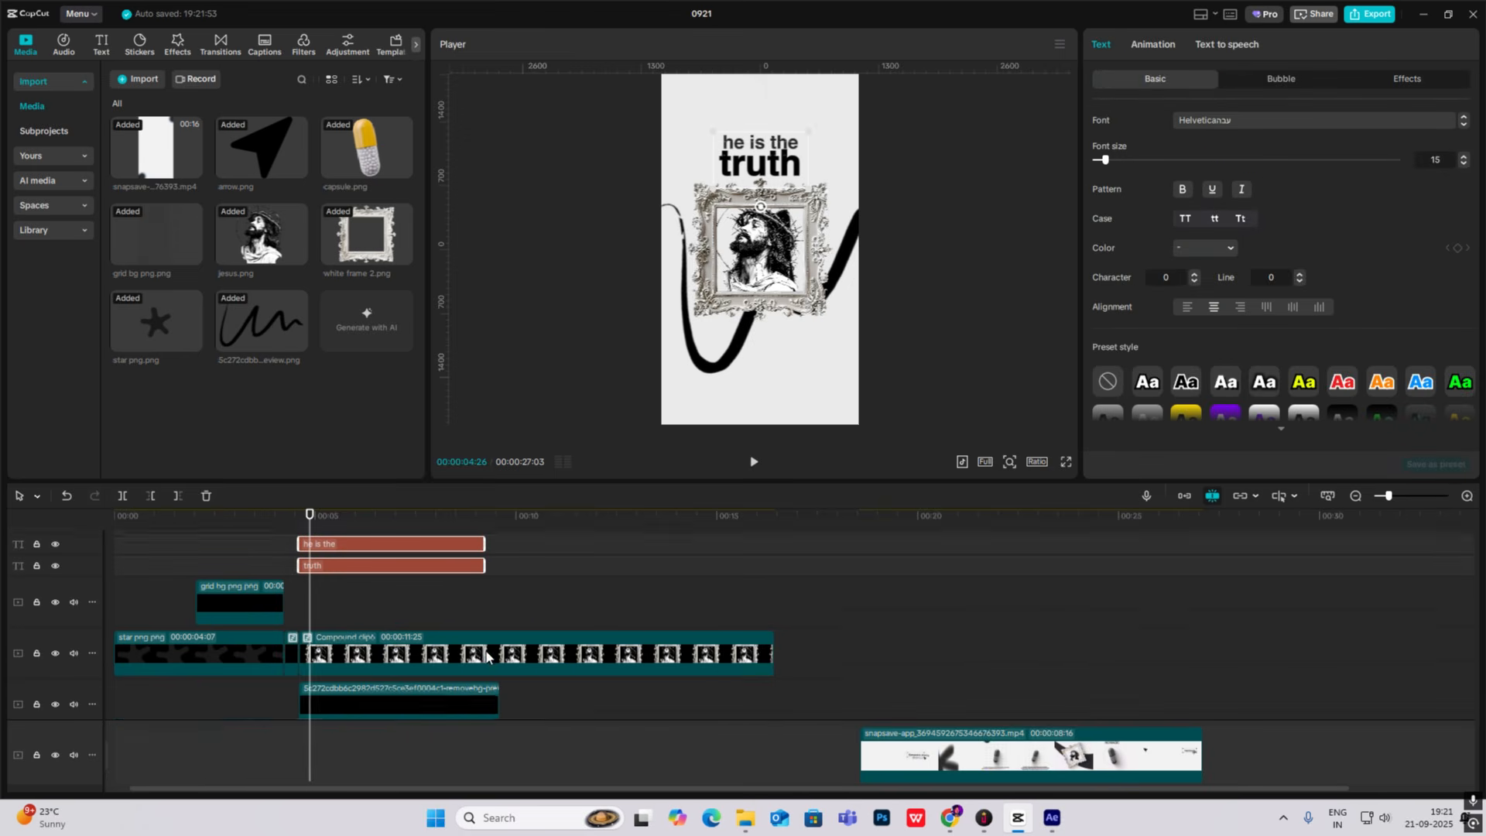
{"action": "scroll", "coordinate": [486, 655], "scroll_direction": "down", "scroll_amount": 1}
Apply the Type 2 in animation to the "he is the" text with a duration of 0.5s.
{"action": "left_click", "coordinate": [300, 583]}
{"action": "scroll", "coordinate": [331, 575], "scroll_direction": "up", "scroll_amount": 3}
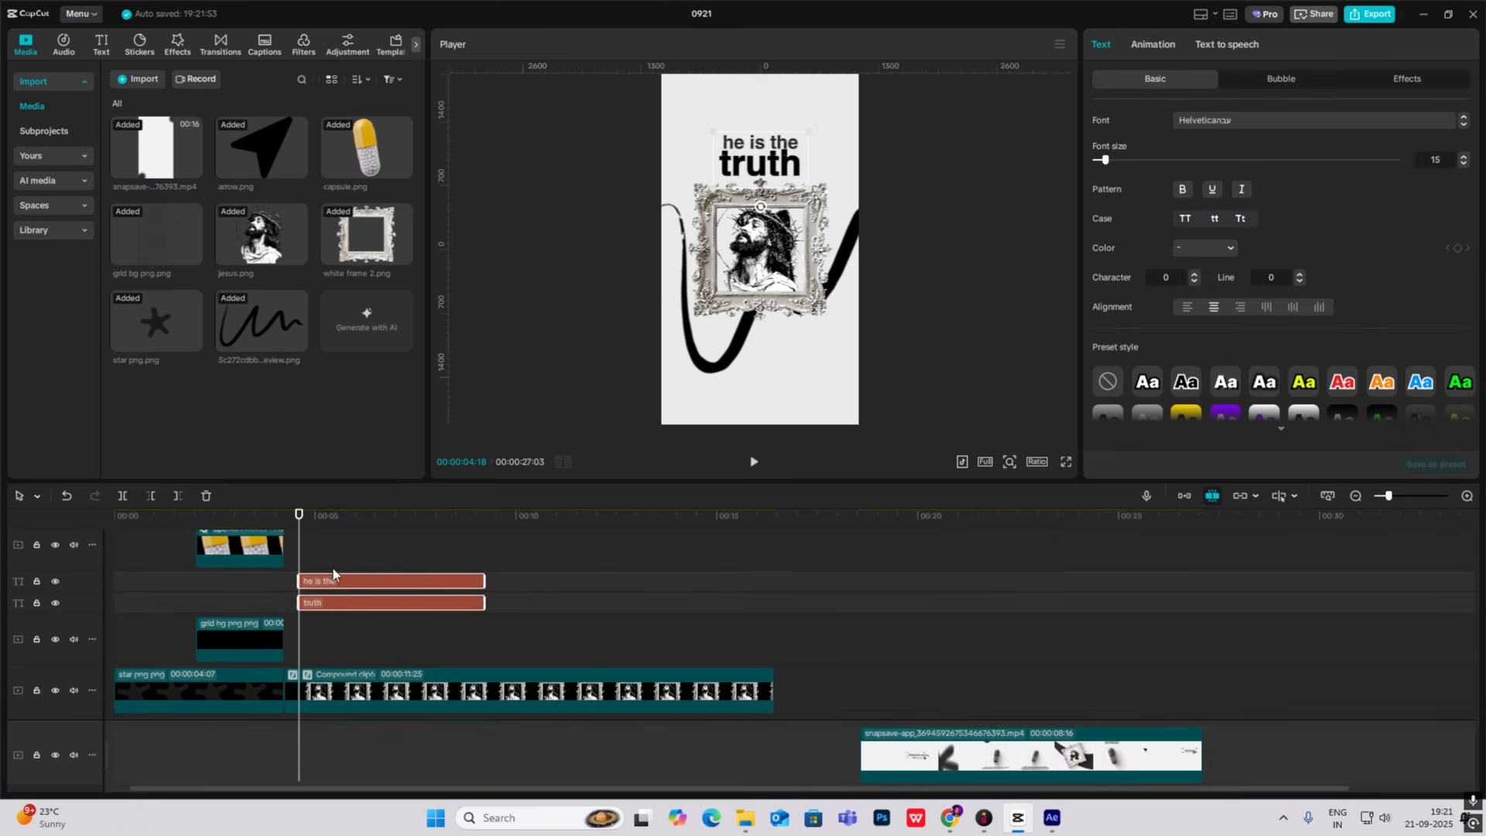
{"action": "left_click", "coordinate": [323, 591]}
{"action": "left_click", "coordinate": [1158, 45]}
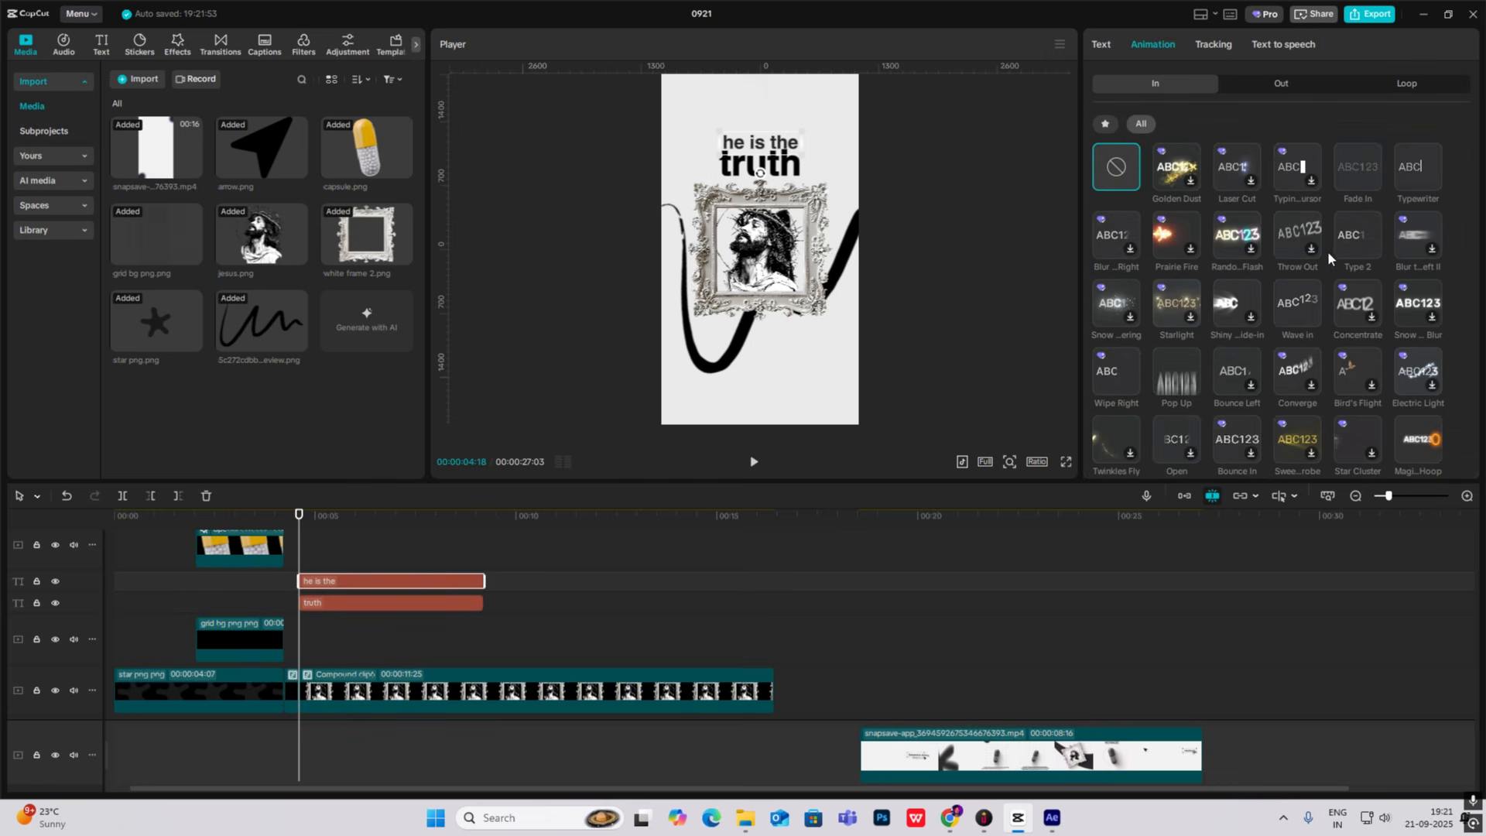
{"action": "left_click", "coordinate": [1355, 231]}
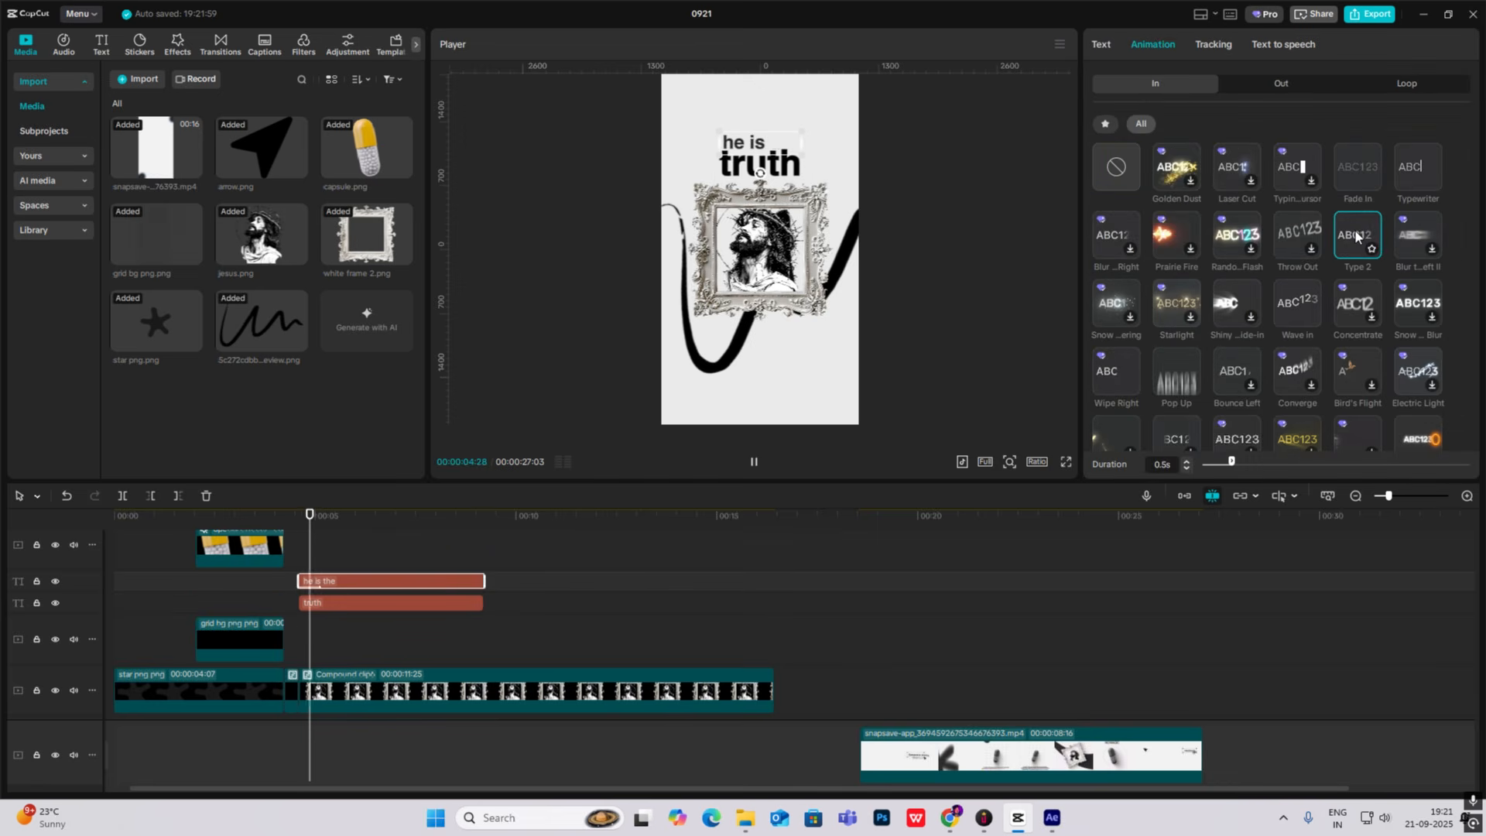
Start the "truth" text slightly after "he is the", apply the Fade In in animation to it, and preview the result.
{"action": "left_click_drag", "start_coordinate": [327, 609], "coordinate": [331, 610]}
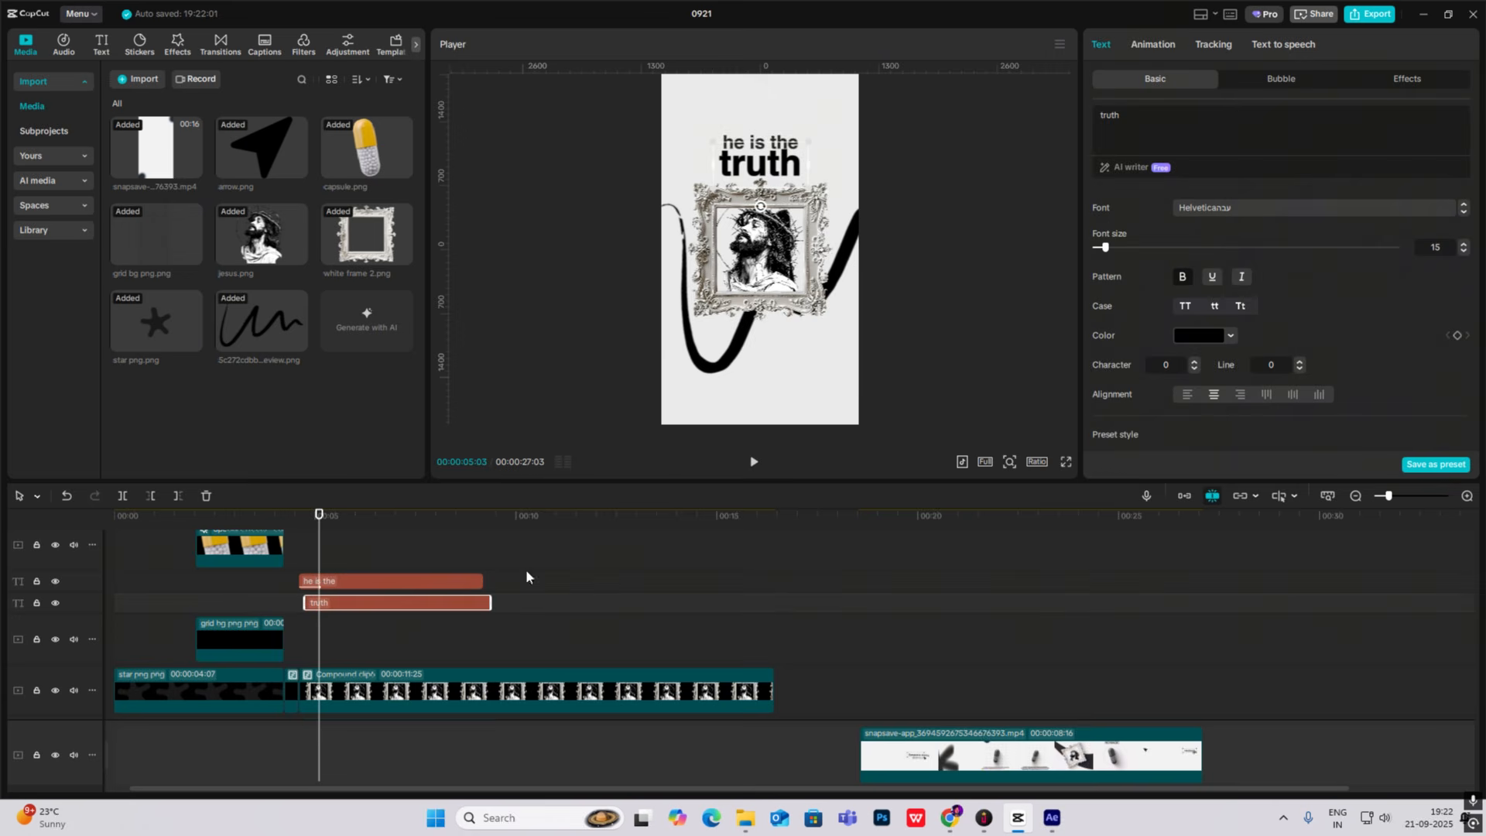
{"action": "left_click", "coordinate": [1154, 46]}
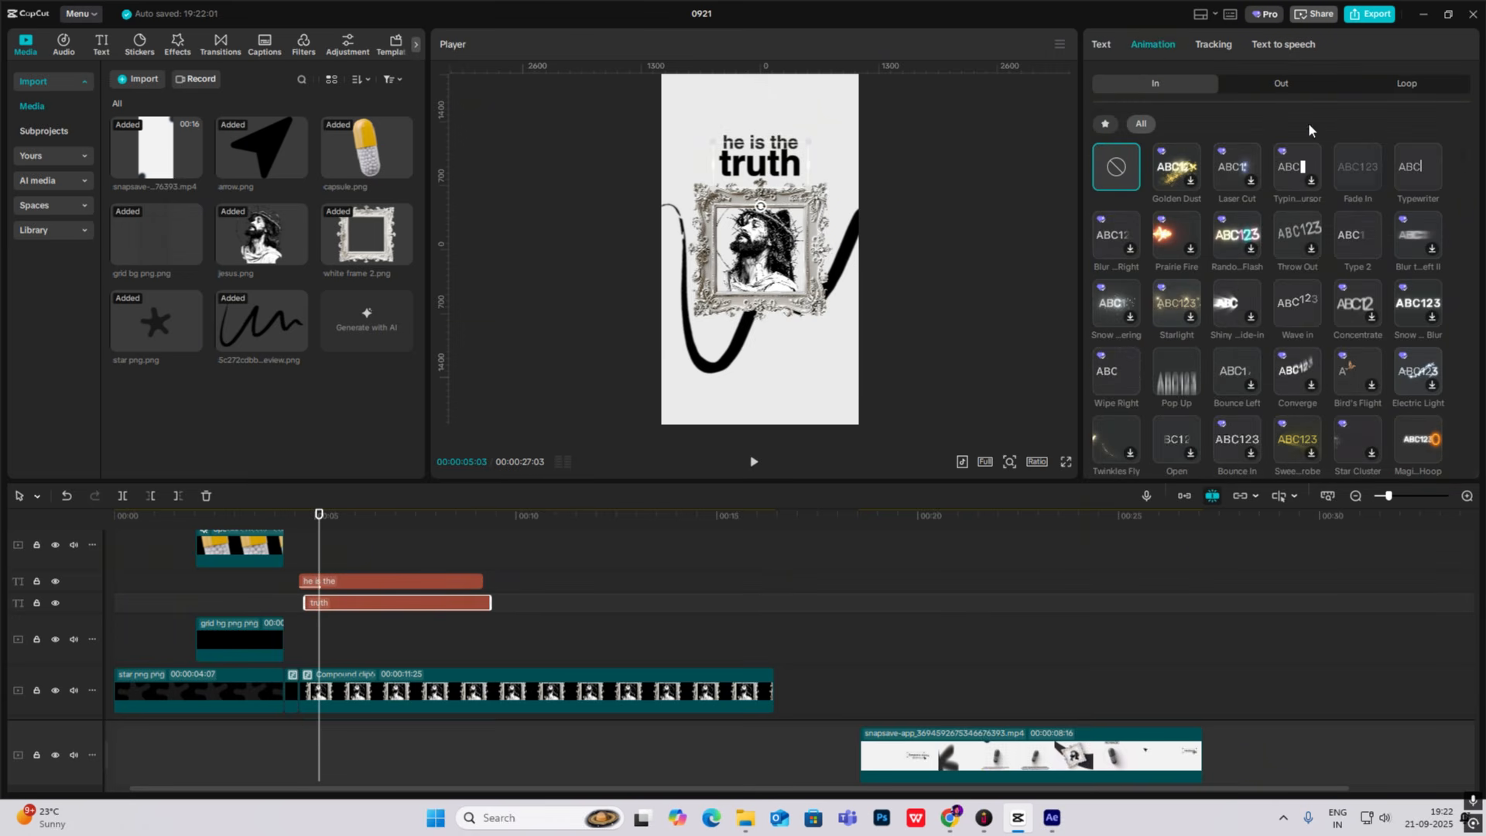
{"action": "left_click", "coordinate": [1360, 171]}
{"action": "left_click", "coordinate": [293, 545]}
{"action": "key", "text": "space"}
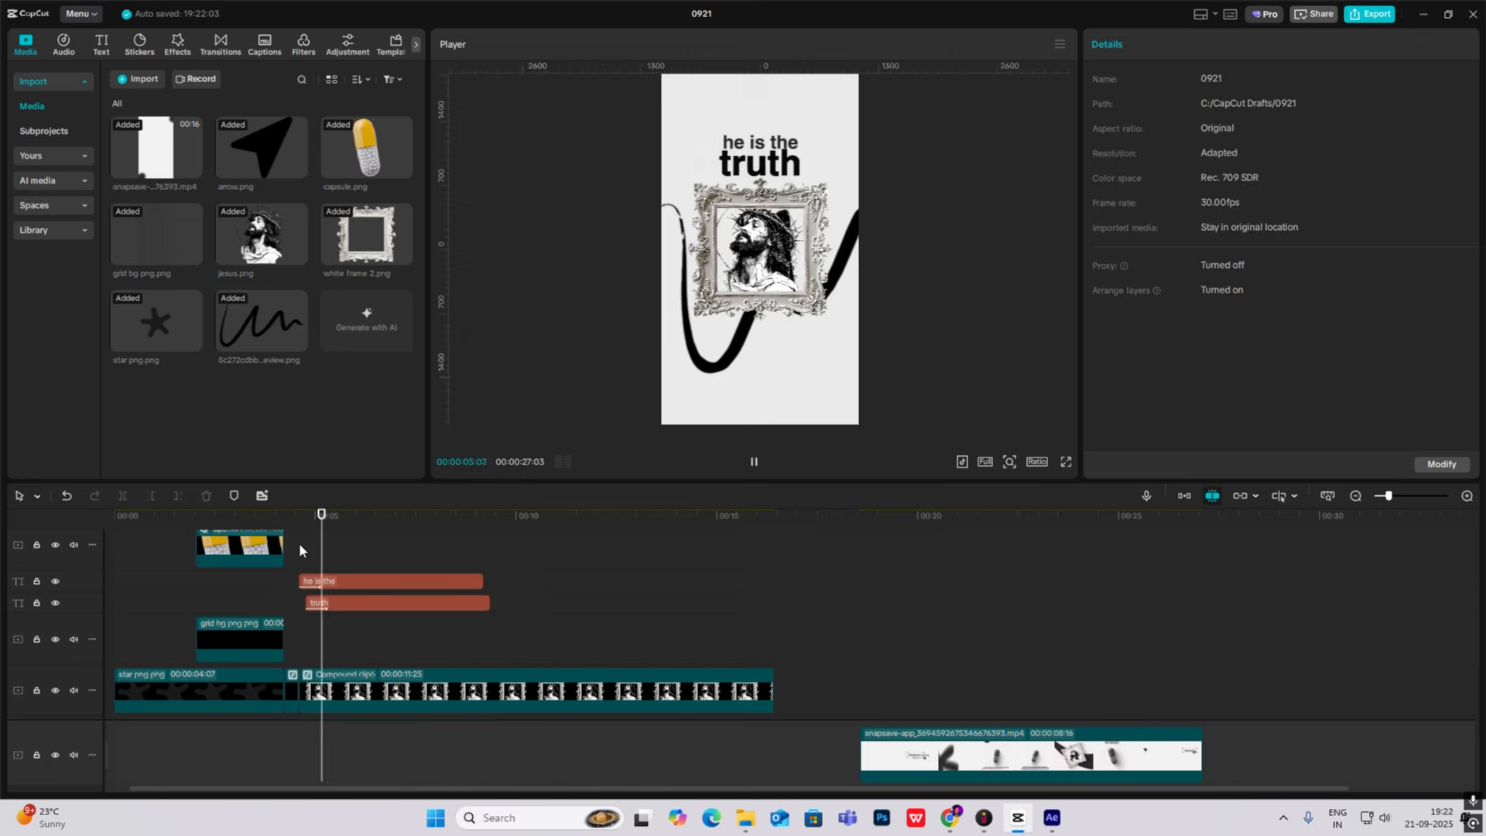
Move the "truth" text clip further along to start at about 00:00:05:00 and play back the text timing.
{"action": "left_click_drag", "start_coordinate": [332, 604], "coordinate": [339, 609]}
{"action": "left_click", "coordinate": [303, 554]}
{"action": "key", "text": "space"}
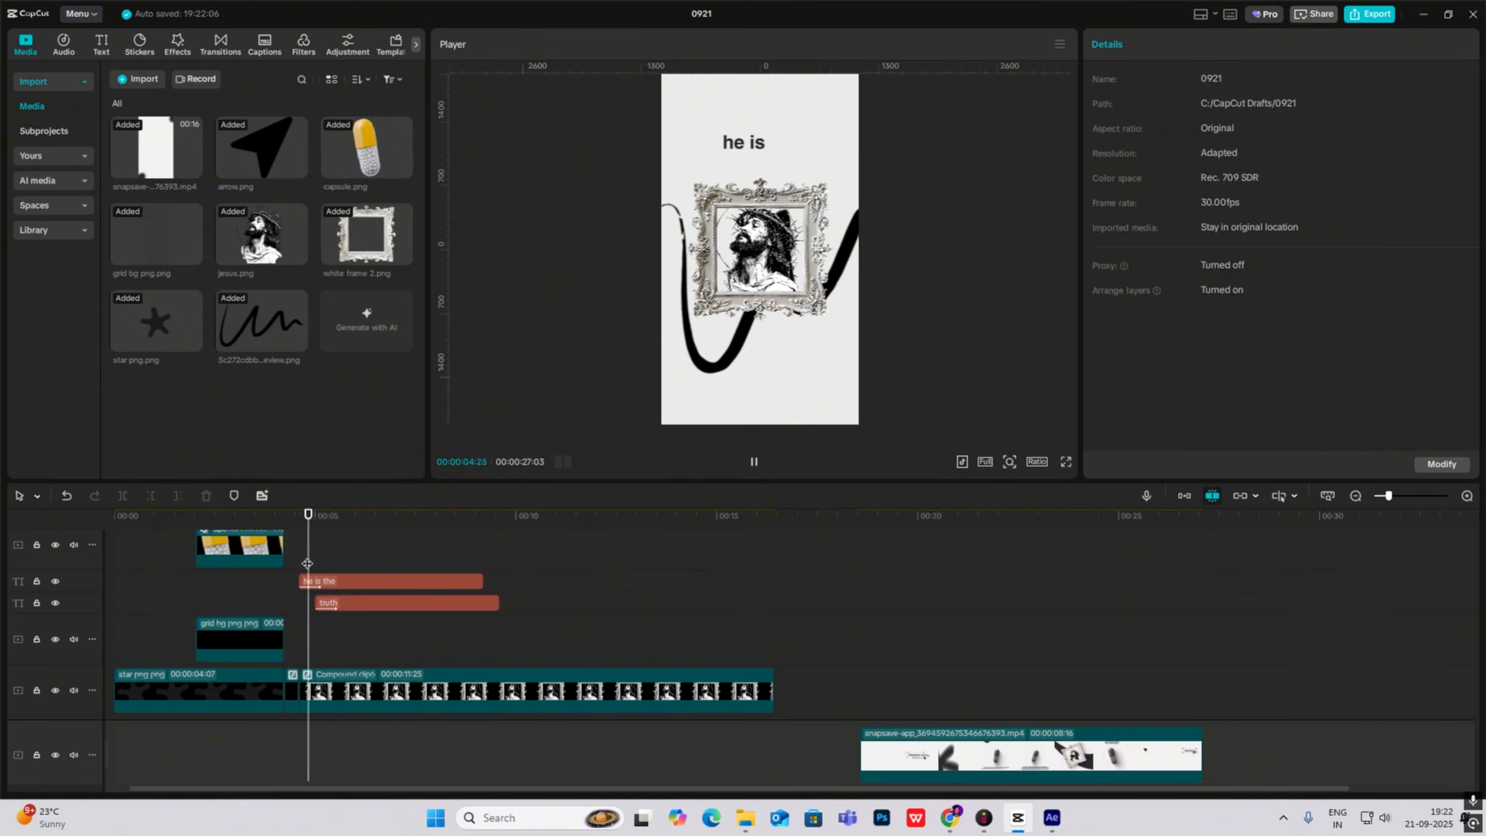
{"action": "key", "text": "space"}
Examine how the reference clip brings in its black ribbon, then return to 00:00:05:03 in the recreated scene.
{"action": "scroll", "coordinate": [407, 560], "scroll_direction": "down", "scroll_amount": 2}
{"action": "scroll", "coordinate": [407, 561], "scroll_direction": "up", "scroll_amount": 2}
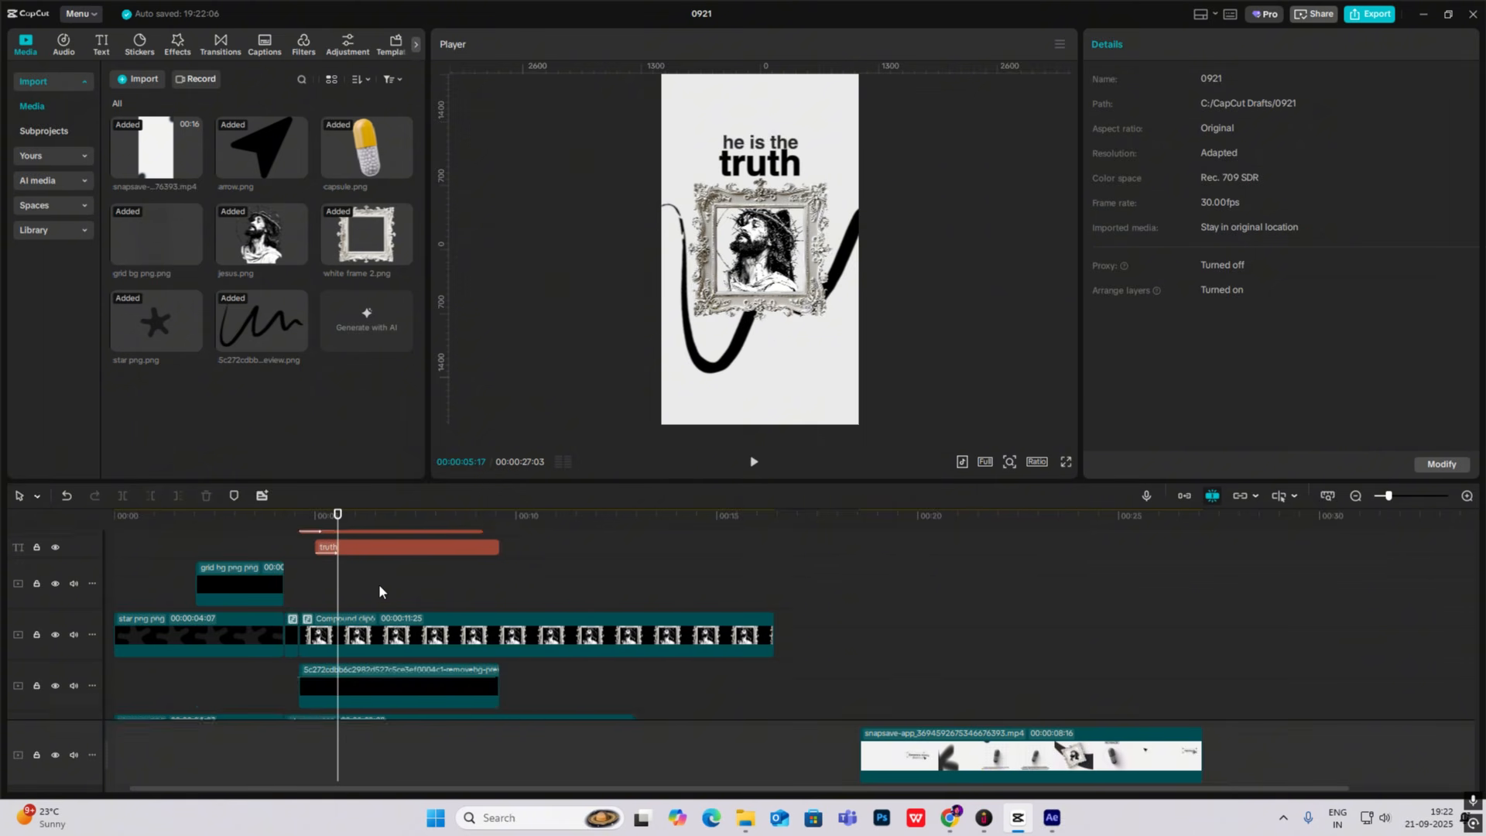
{"action": "scroll", "coordinate": [378, 584], "scroll_direction": "down", "scroll_amount": 2}
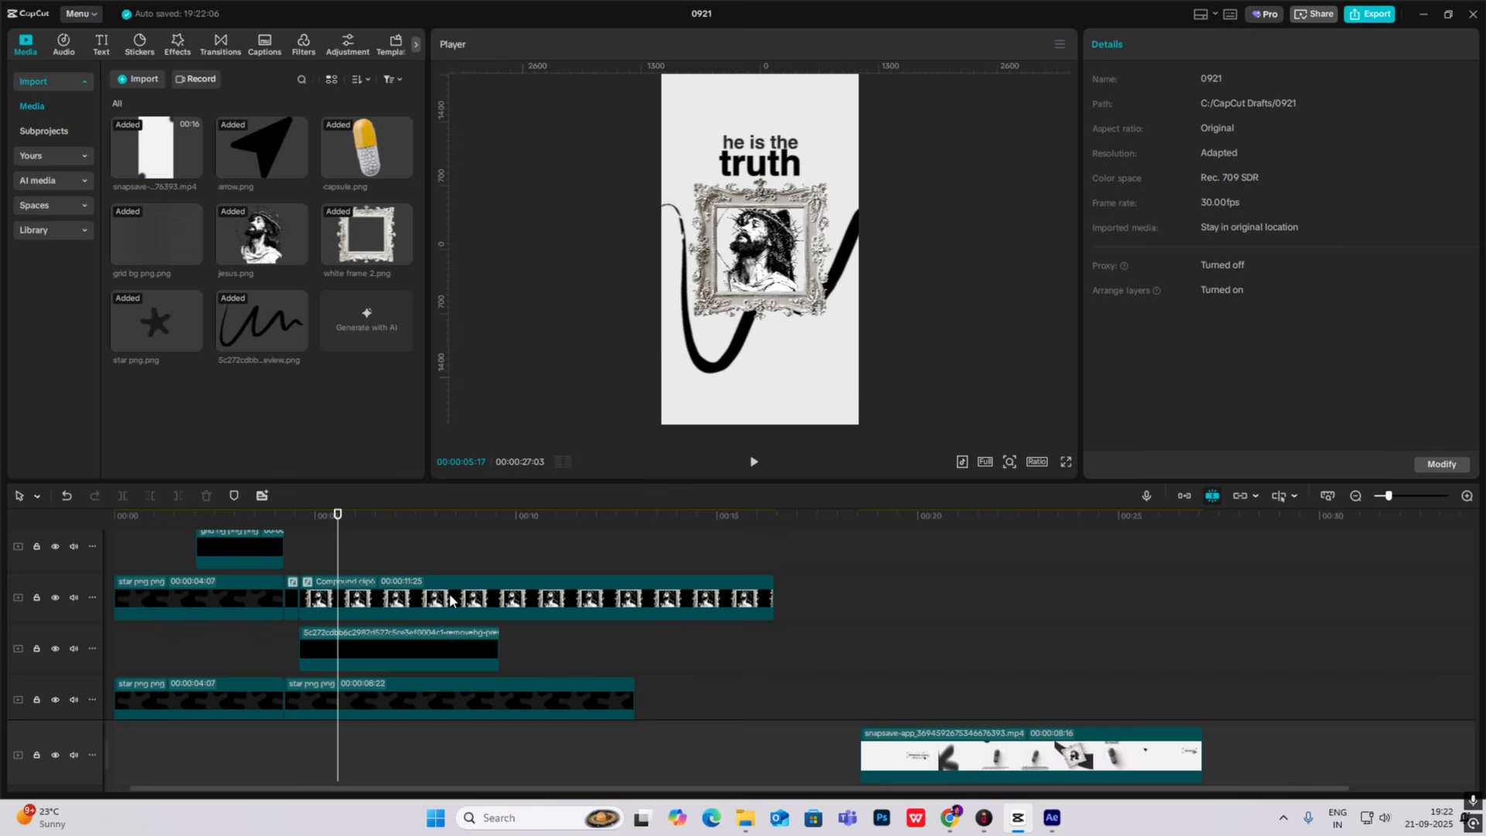
{"action": "left_click", "coordinate": [880, 684]}
{"action": "left_click_drag", "start_coordinate": [881, 684], "coordinate": [319, 655]}
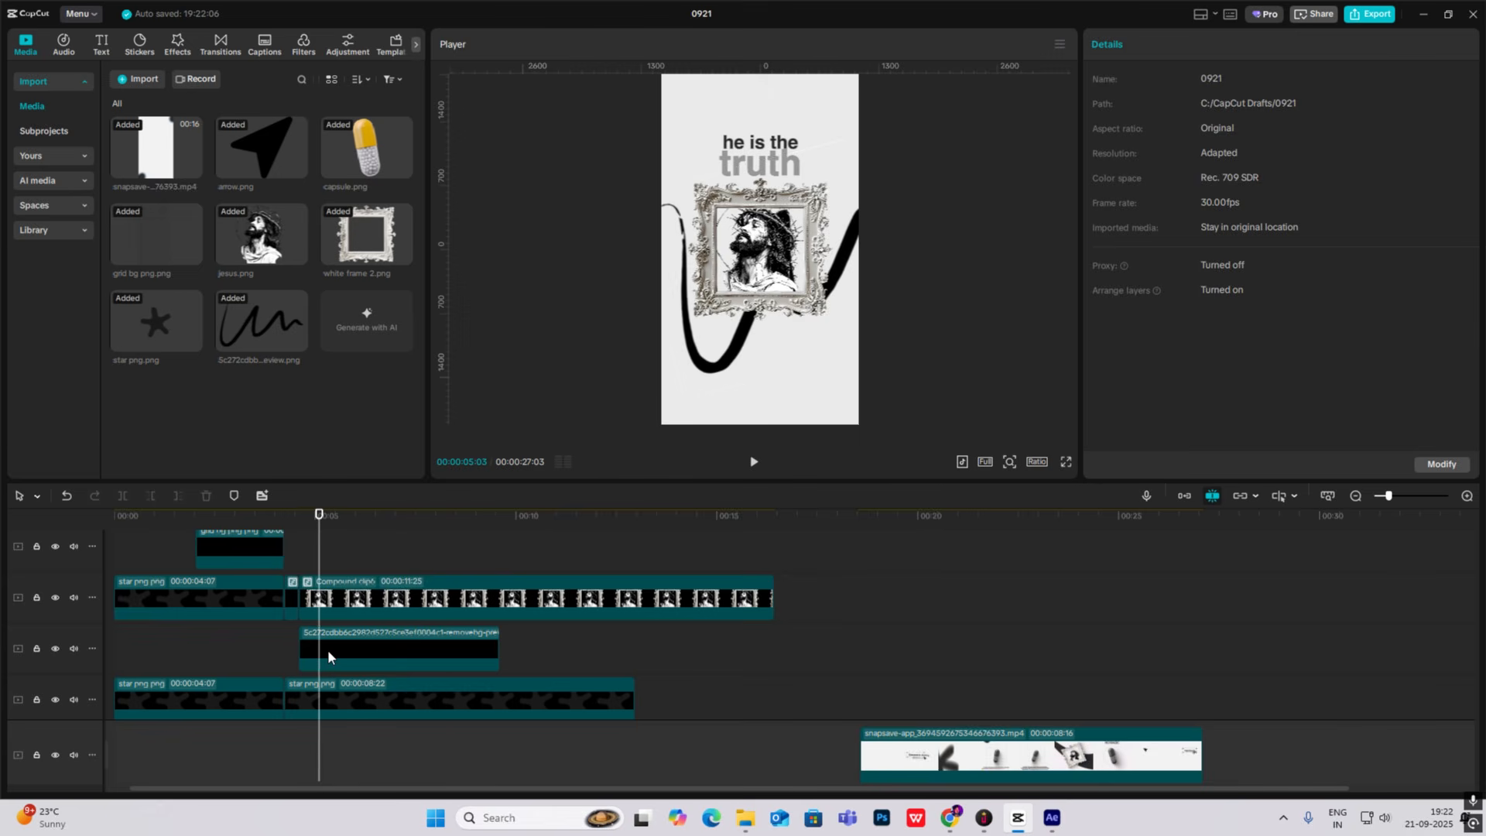
Add a Split mask to the wavy black line, keyframed at 00:00:05:03 with rotation -59° and position X -298, Y 193 to hide it.
{"action": "left_click", "coordinate": [328, 649]}
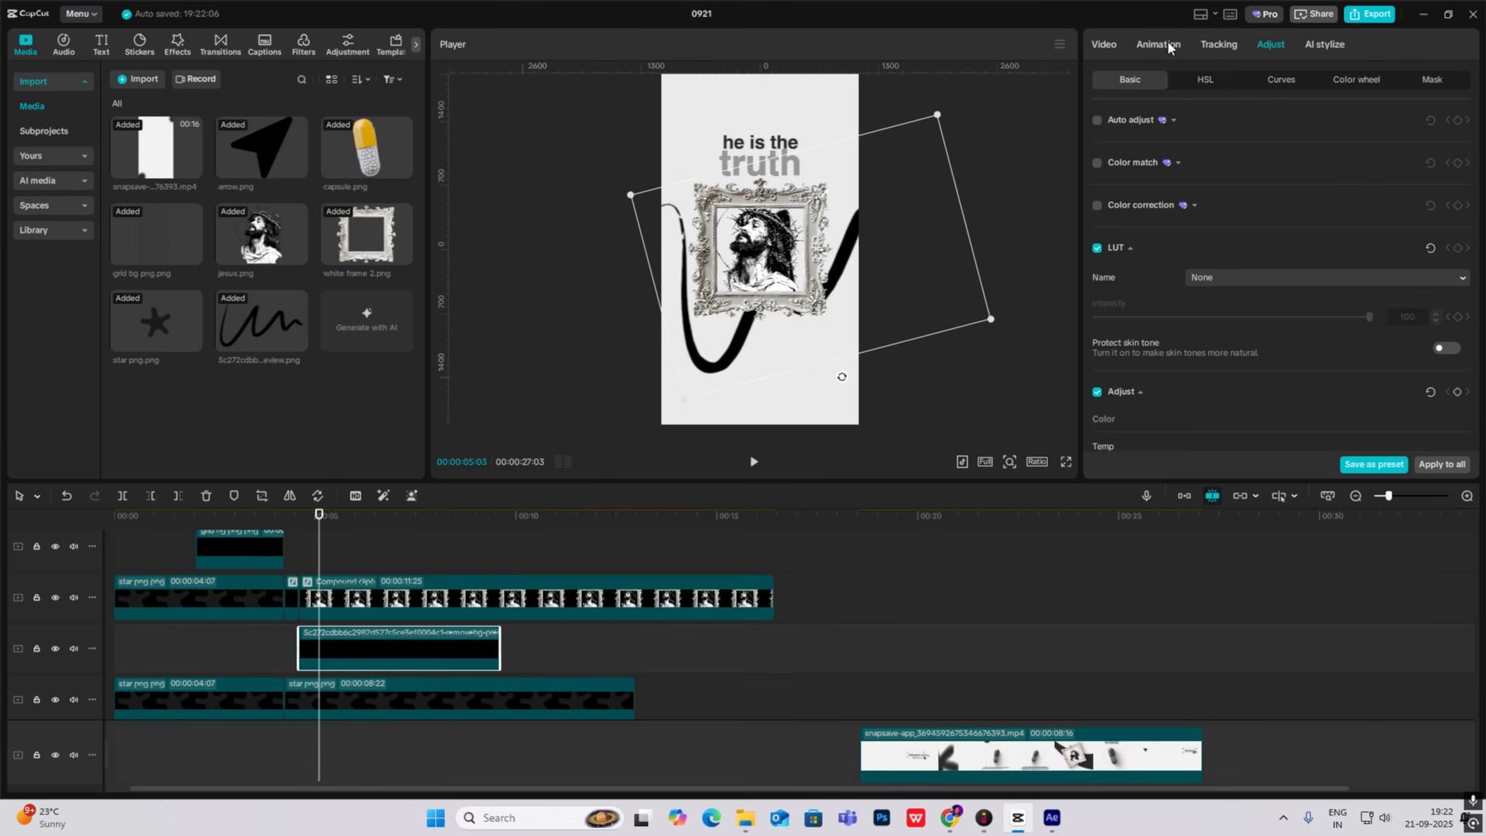
{"action": "left_click", "coordinate": [1106, 45]}
{"action": "left_click", "coordinate": [1320, 82]}
{"action": "left_click", "coordinate": [1118, 145]}
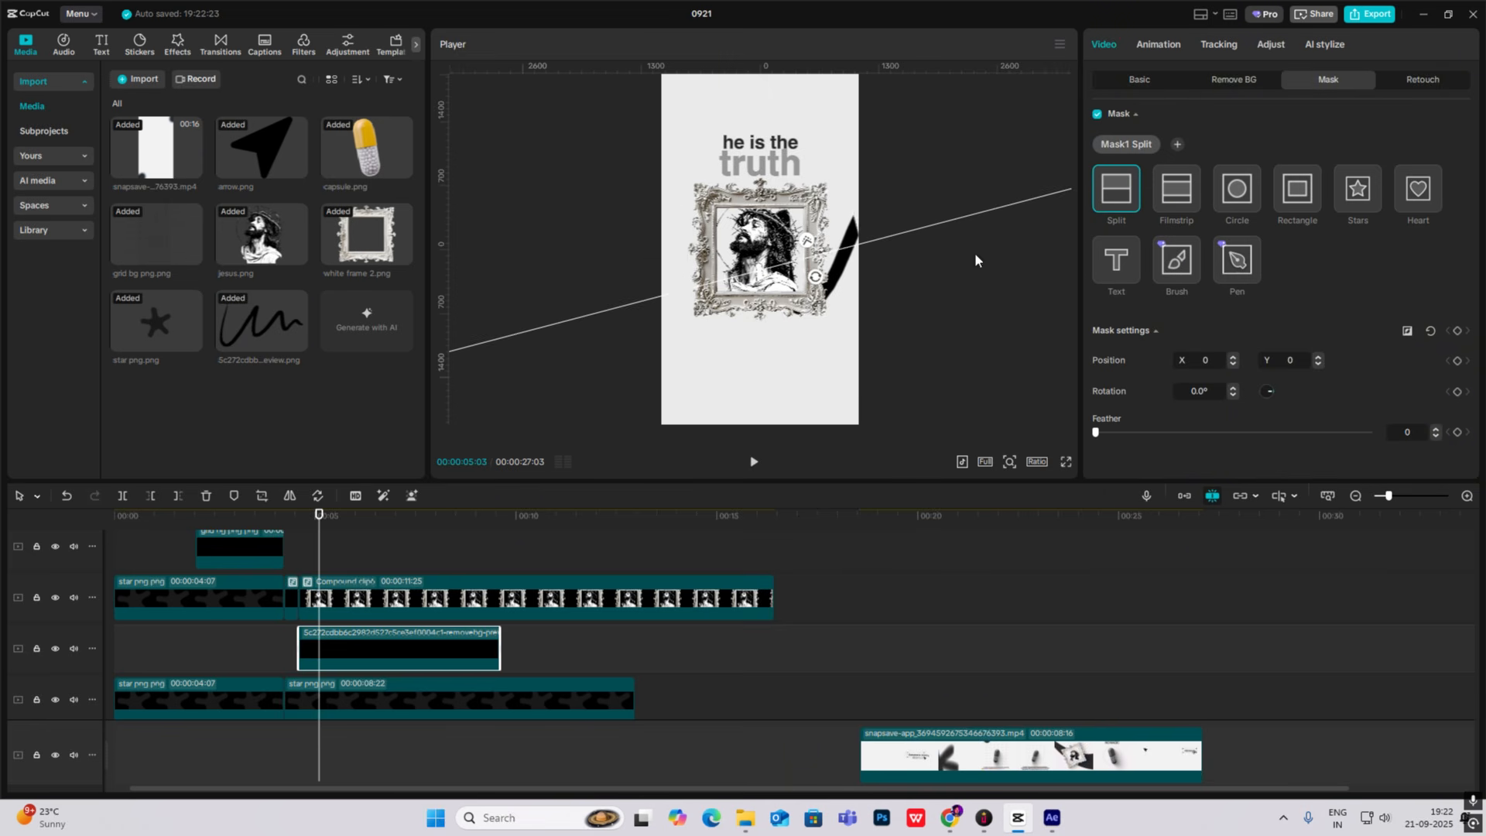
{"action": "left_click_drag", "start_coordinate": [815, 277], "coordinate": [619, 194]}
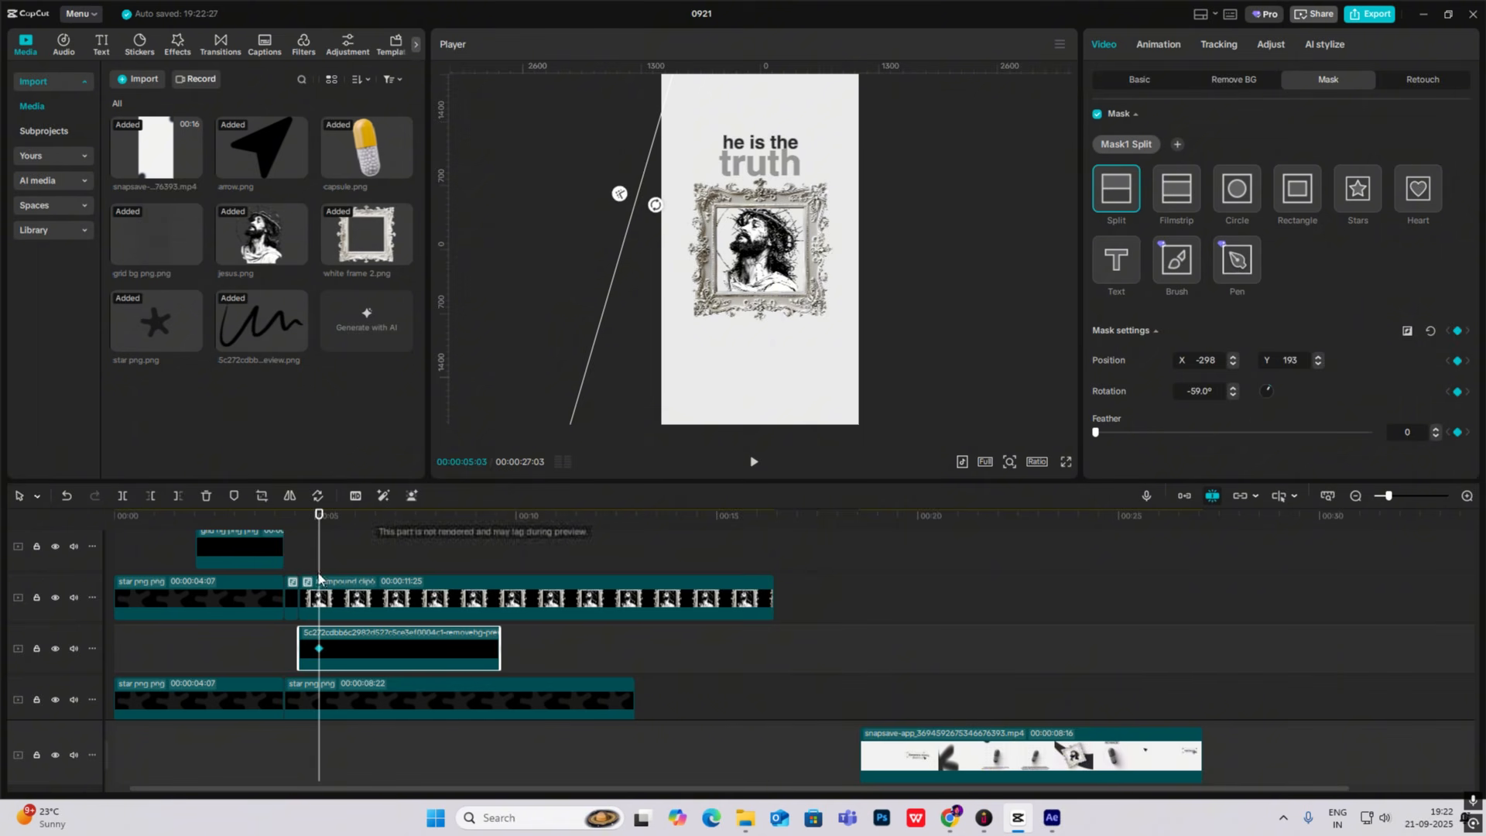
Keyframe the mask position to X 279, Y -76 at 00:00:07:02 and apply the Cubic Out curve to its movement.
{"action": "left_click_drag", "start_coordinate": [321, 571], "coordinate": [400, 594]}
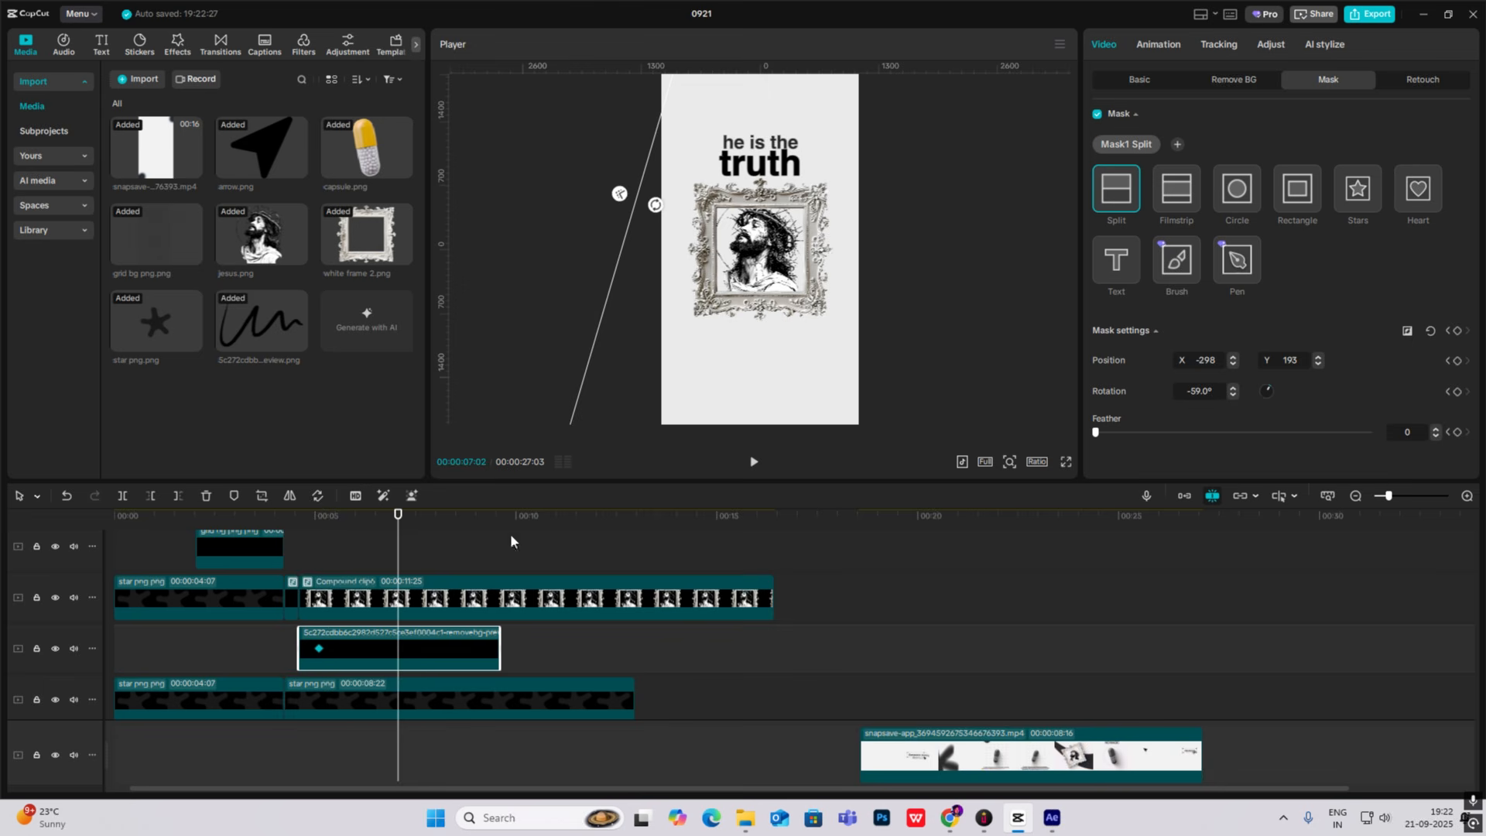
{"action": "left_click_drag", "start_coordinate": [622, 248], "coordinate": [947, 308]}
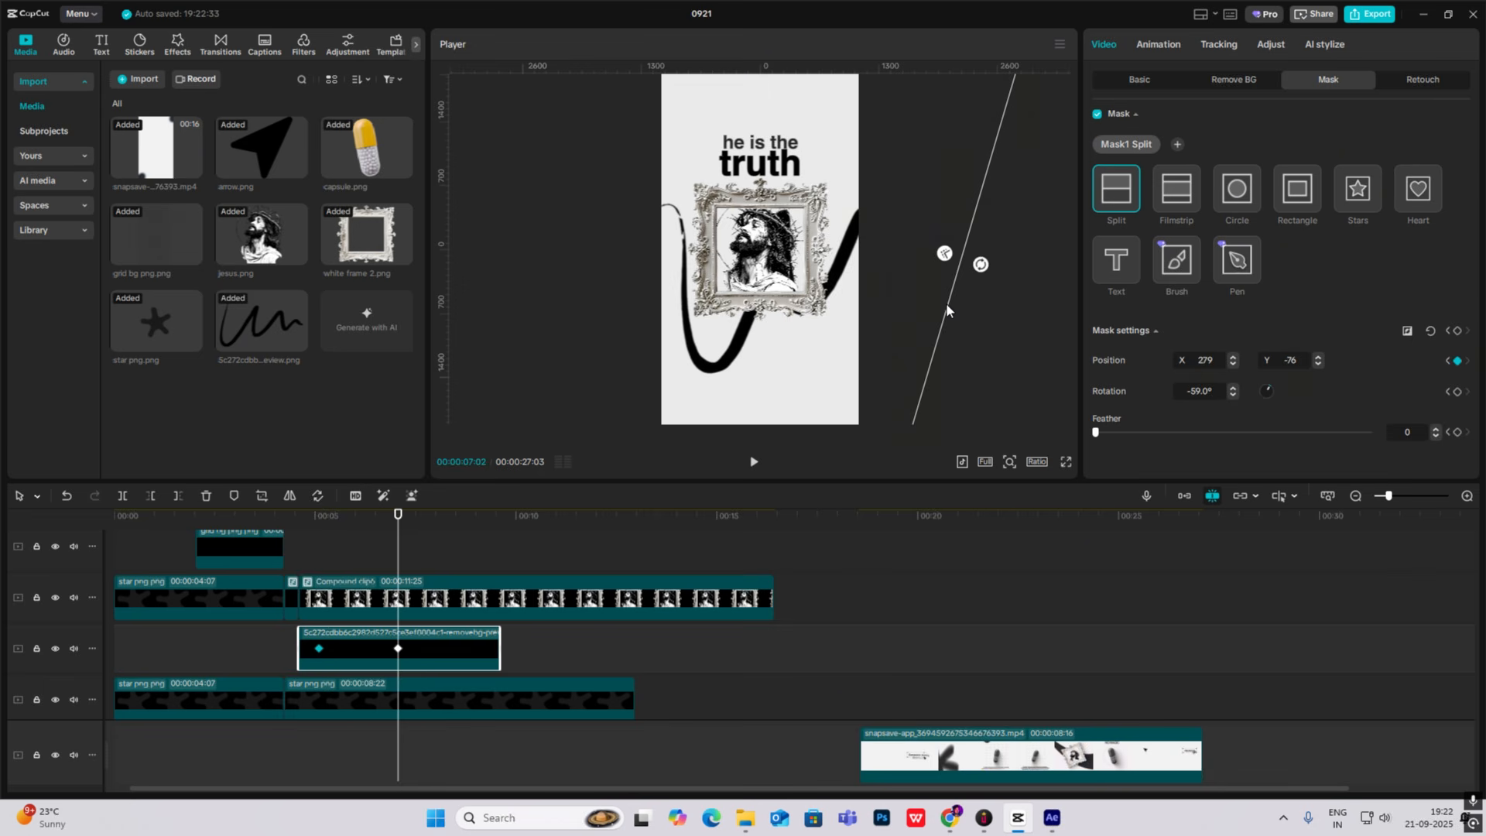
{"action": "key", "text": "alt+k"}
{"action": "scroll", "coordinate": [388, 651], "scroll_direction": "up", "scroll_amount": 3}
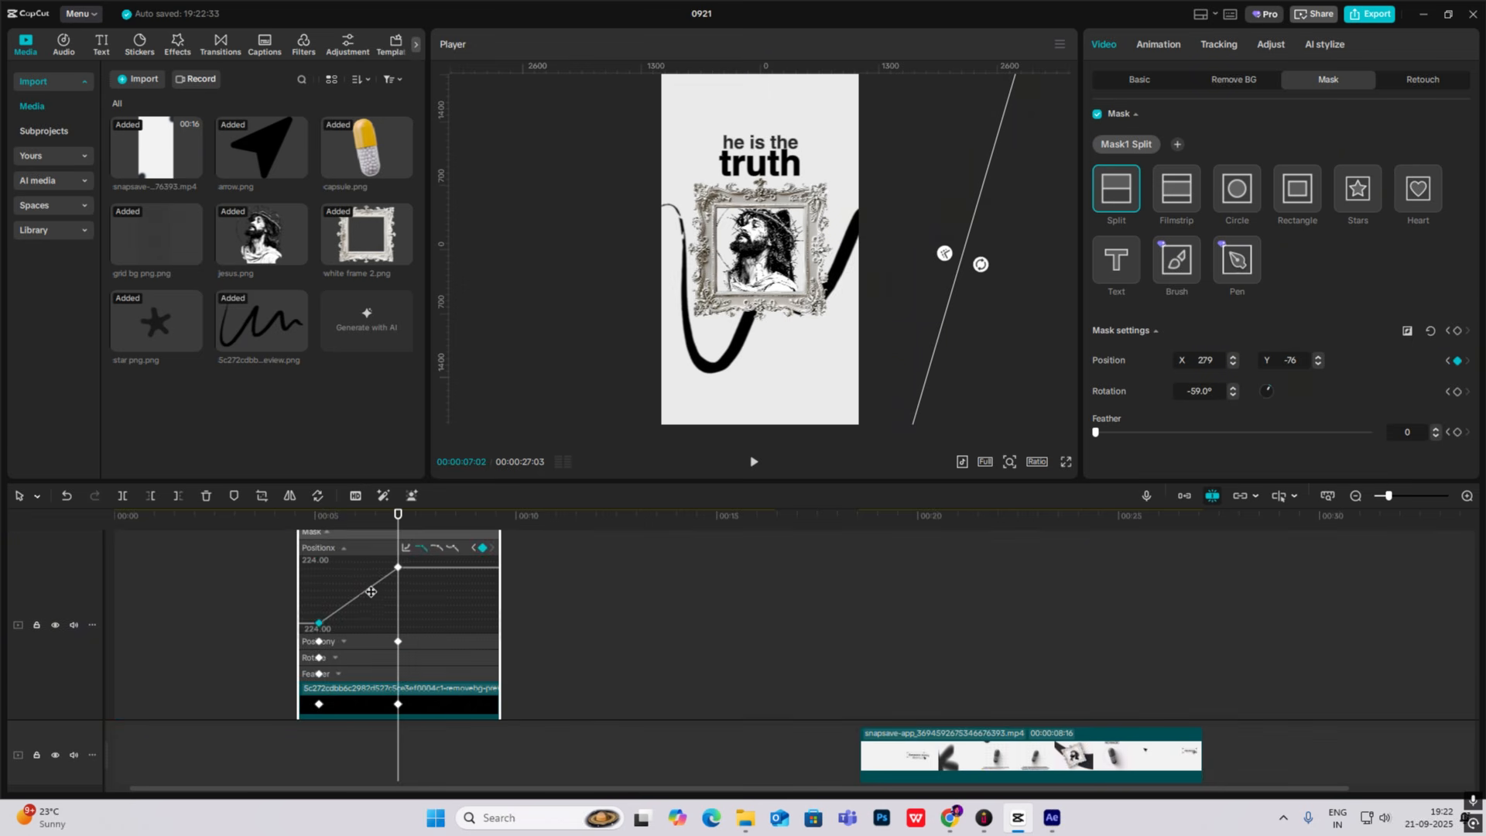
{"action": "left_click", "coordinate": [404, 553]}
{"action": "left_click", "coordinate": [574, 677]}
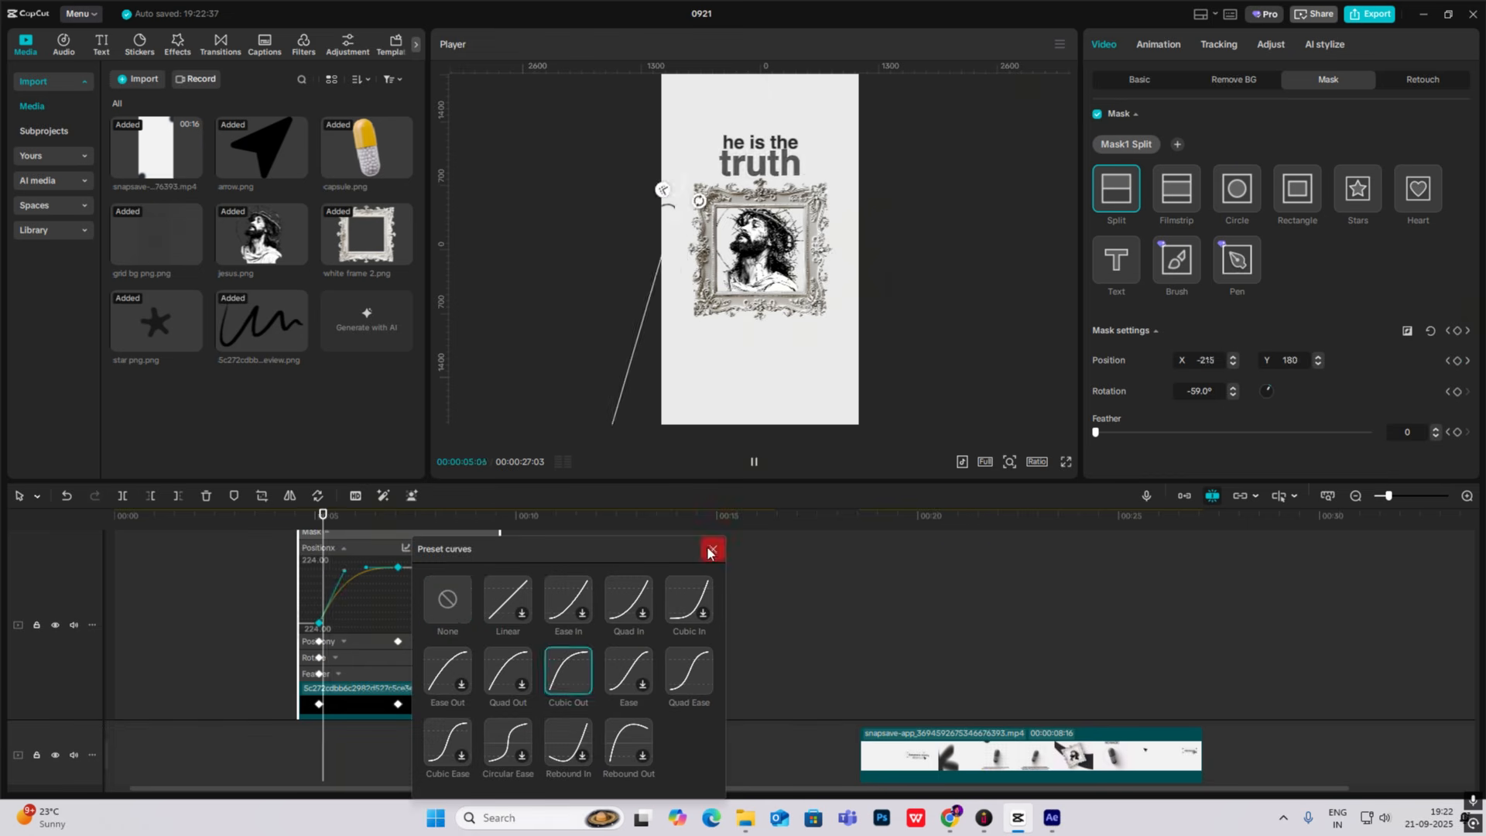
{"action": "key", "text": "alt+k"}
{"action": "scroll", "coordinate": [447, 594], "scroll_direction": "down", "scroll_amount": 2}
{"action": "key", "text": "space"}
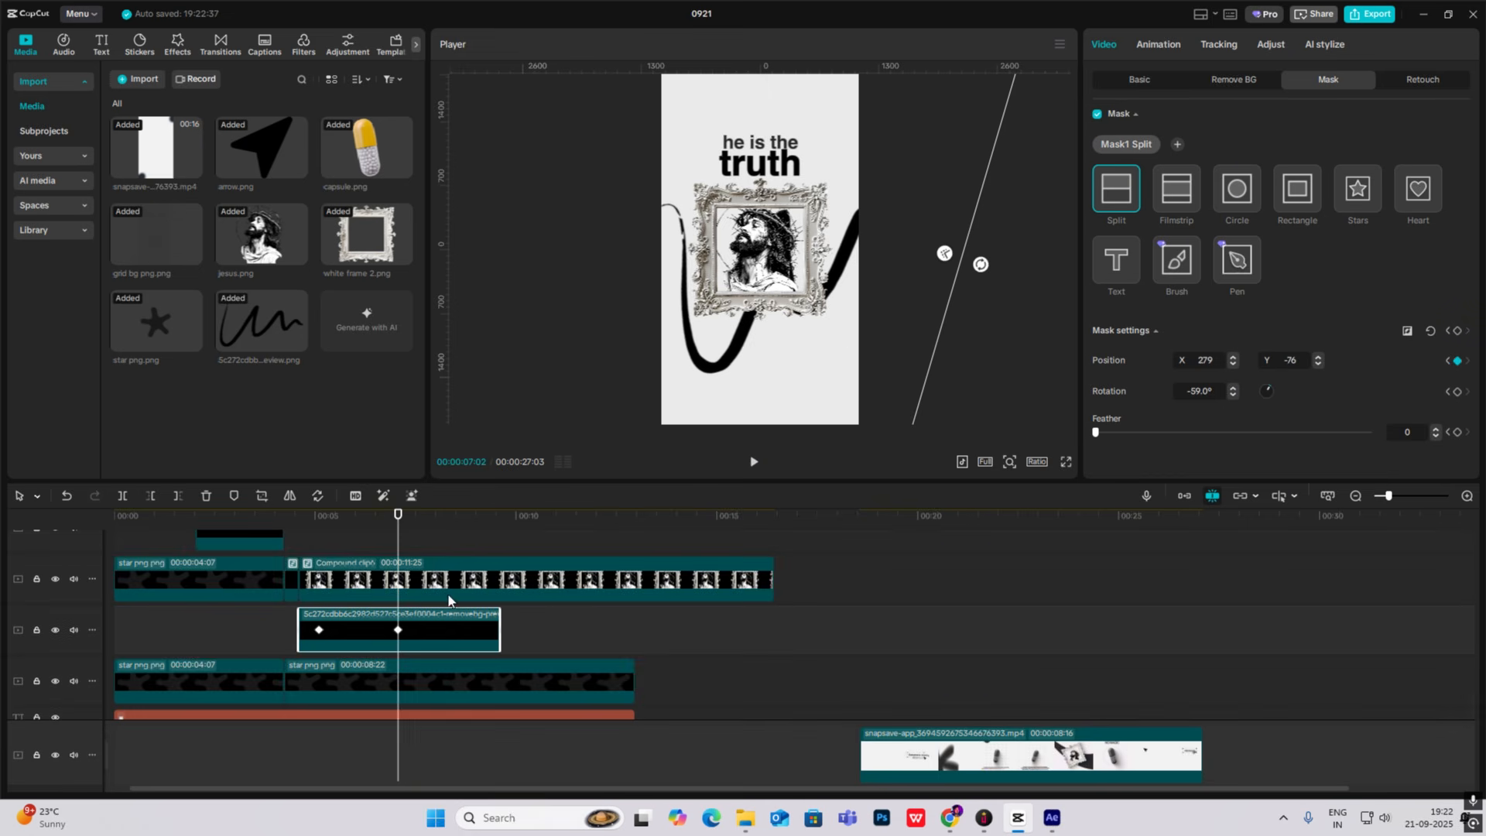
Add a starting transform keyframe to the framed portrait compound clip at 00:00:05:03.
{"action": "left_click", "coordinate": [314, 546]}
{"action": "left_click", "coordinate": [338, 586]}
{"action": "scroll", "coordinate": [332, 592], "scroll_direction": "up", "scroll_amount": 1}
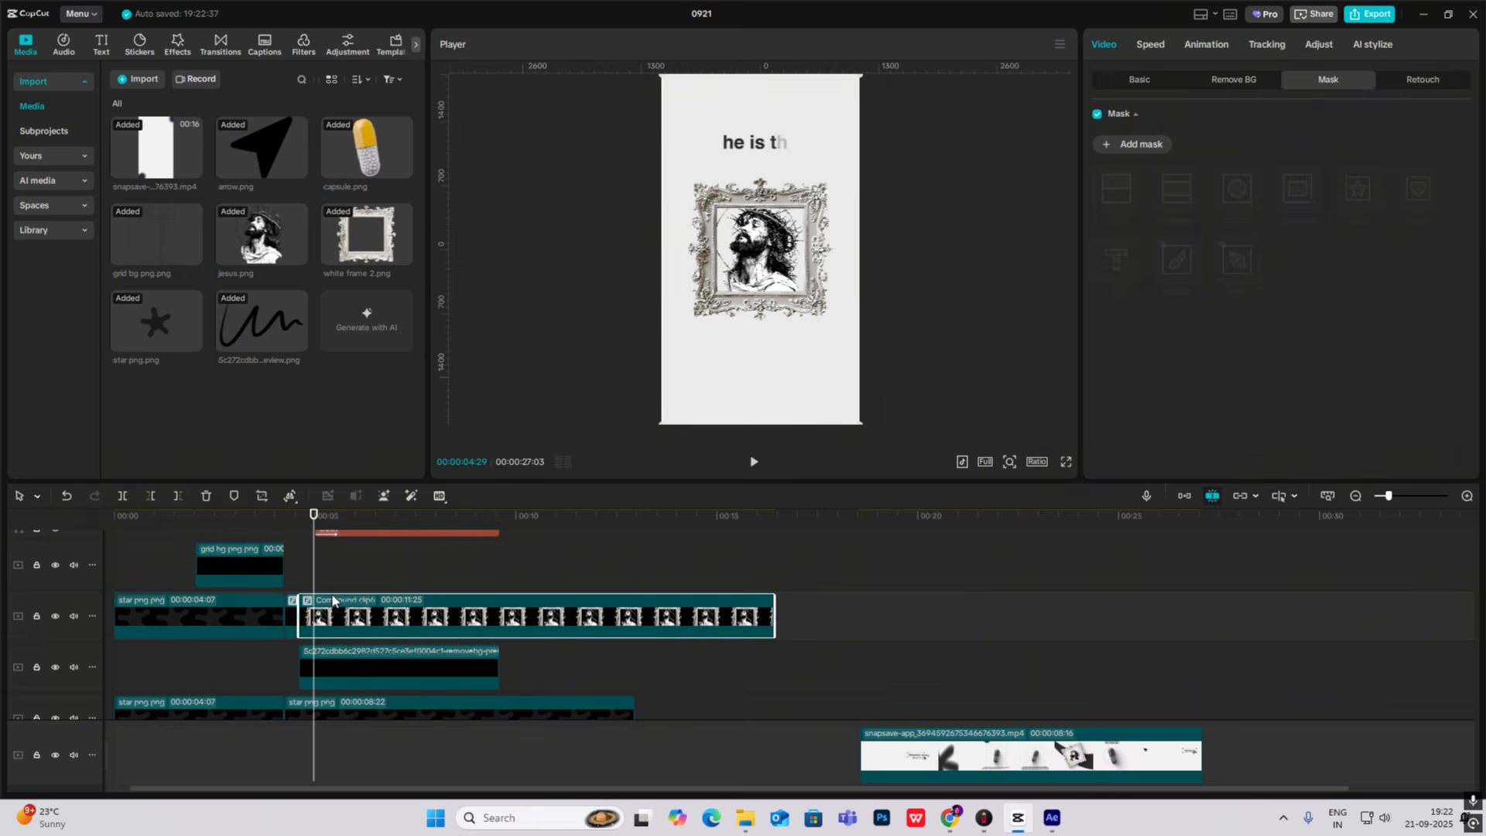
{"action": "left_click", "coordinate": [332, 651]}
{"action": "left_click_drag", "start_coordinate": [312, 589], "coordinate": [321, 596]}
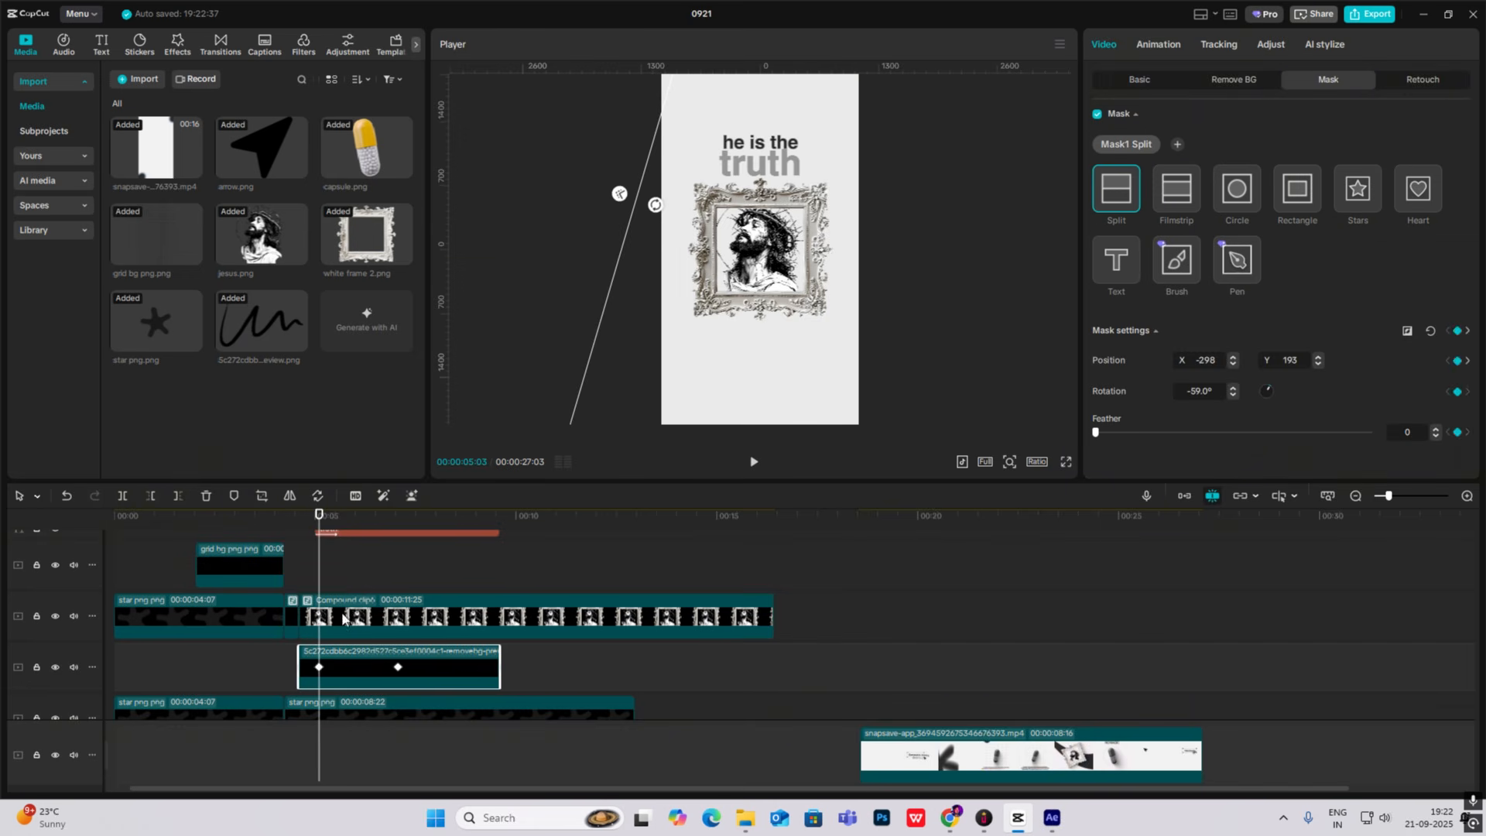
{"action": "left_click", "coordinate": [343, 617]}
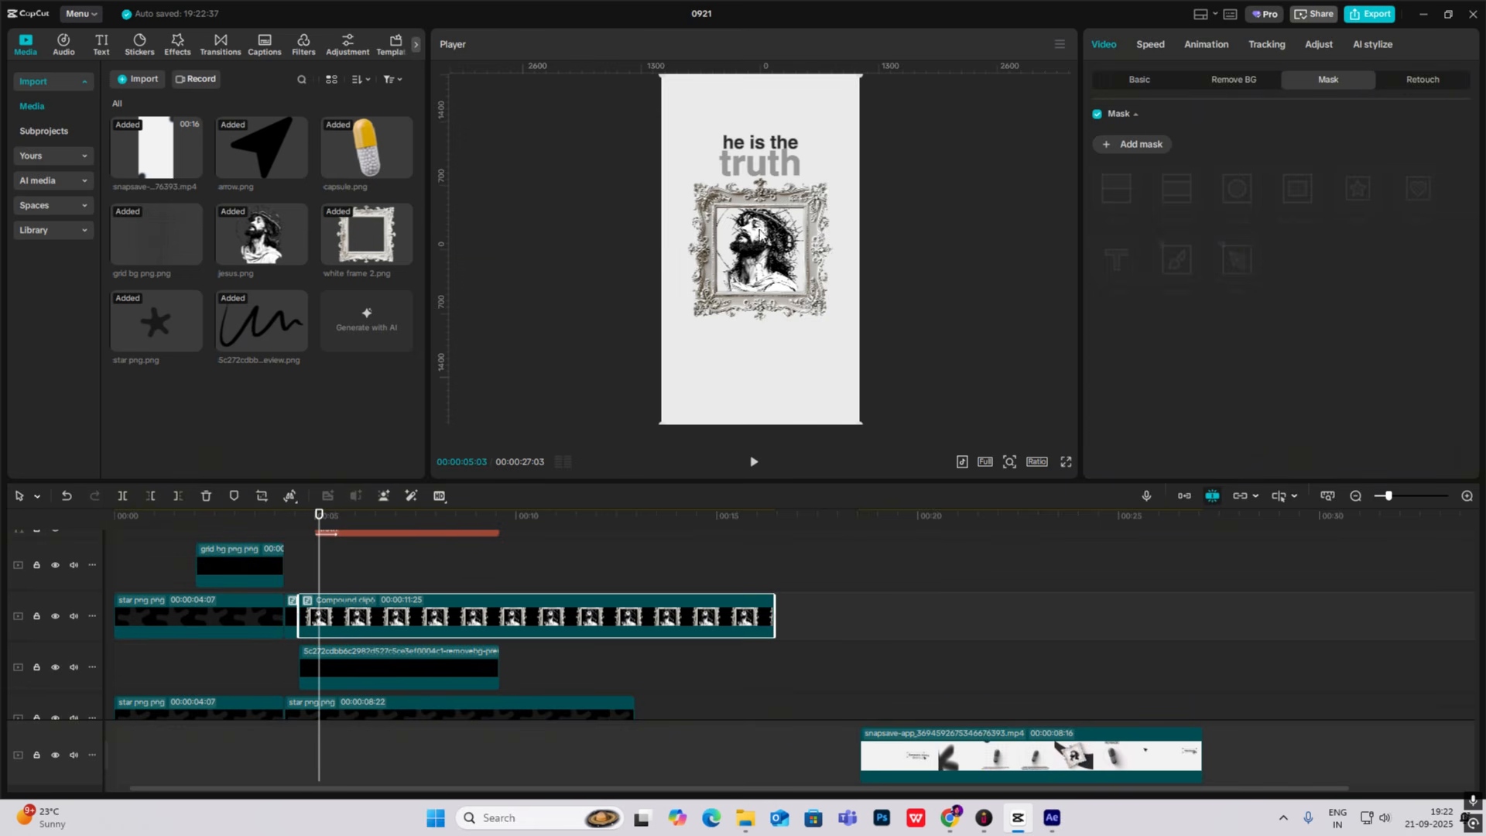
{"action": "left_click", "coordinate": [1138, 80]}
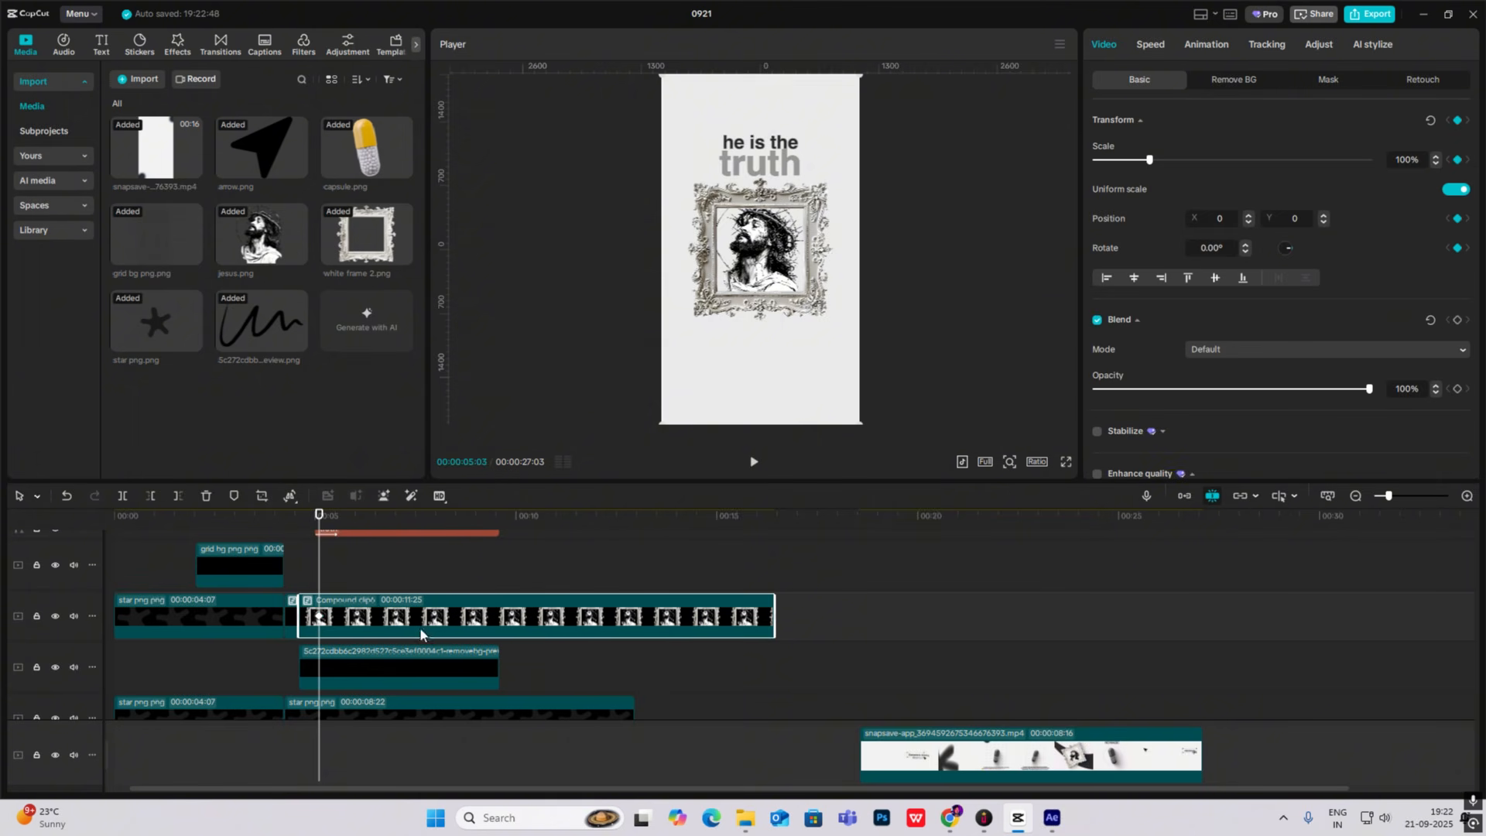
At 00:00:07:02, keyframe the framed portrait with a 17° rotation and a Y position of -174.
{"action": "left_click", "coordinate": [409, 669]}
{"action": "left_click_drag", "start_coordinate": [321, 571], "coordinate": [398, 590]}
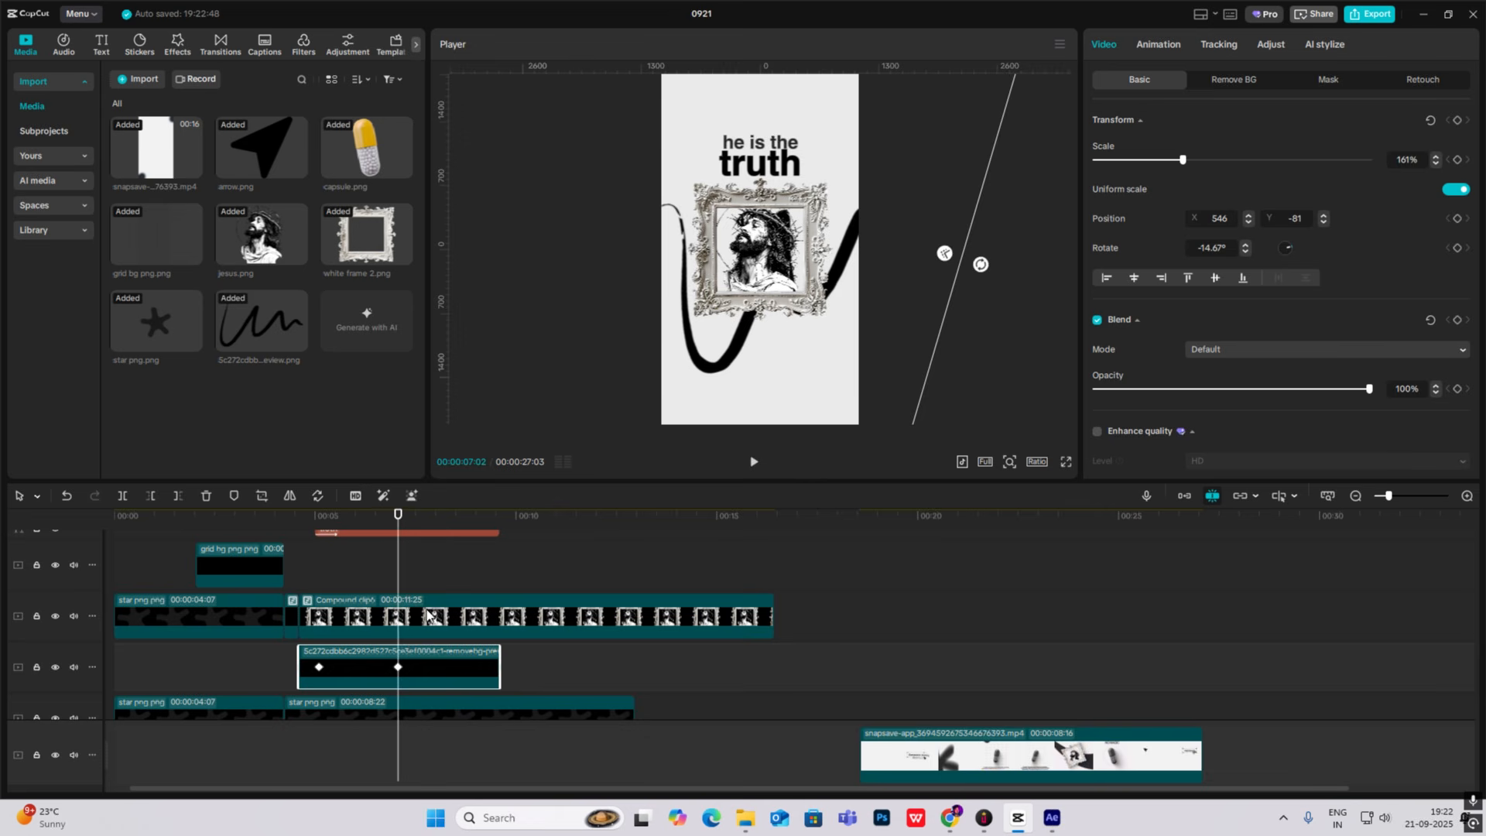
{"action": "left_click", "coordinate": [426, 616]}
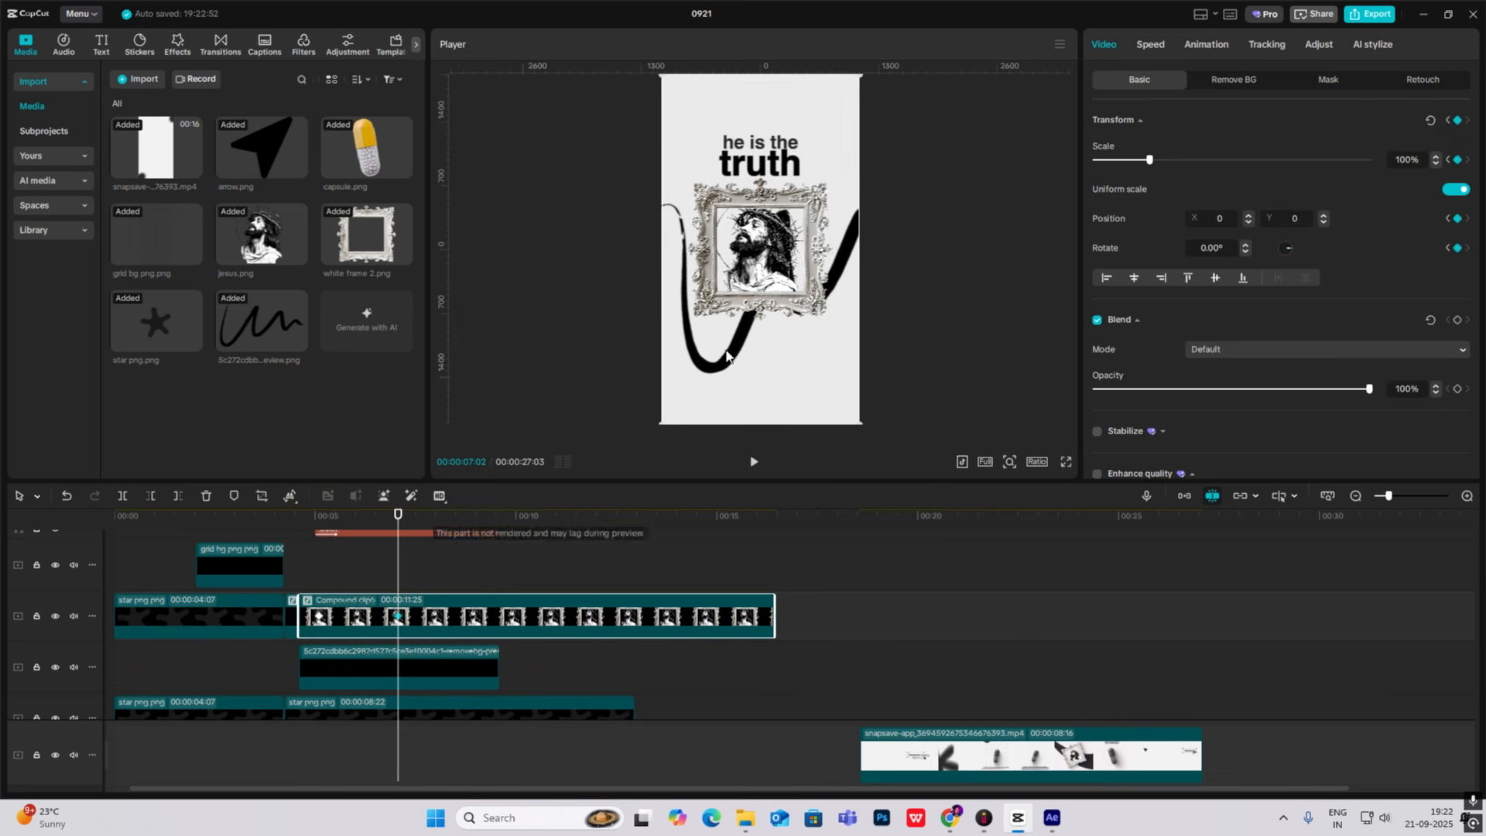
{"action": "left_click", "coordinate": [1245, 245]}
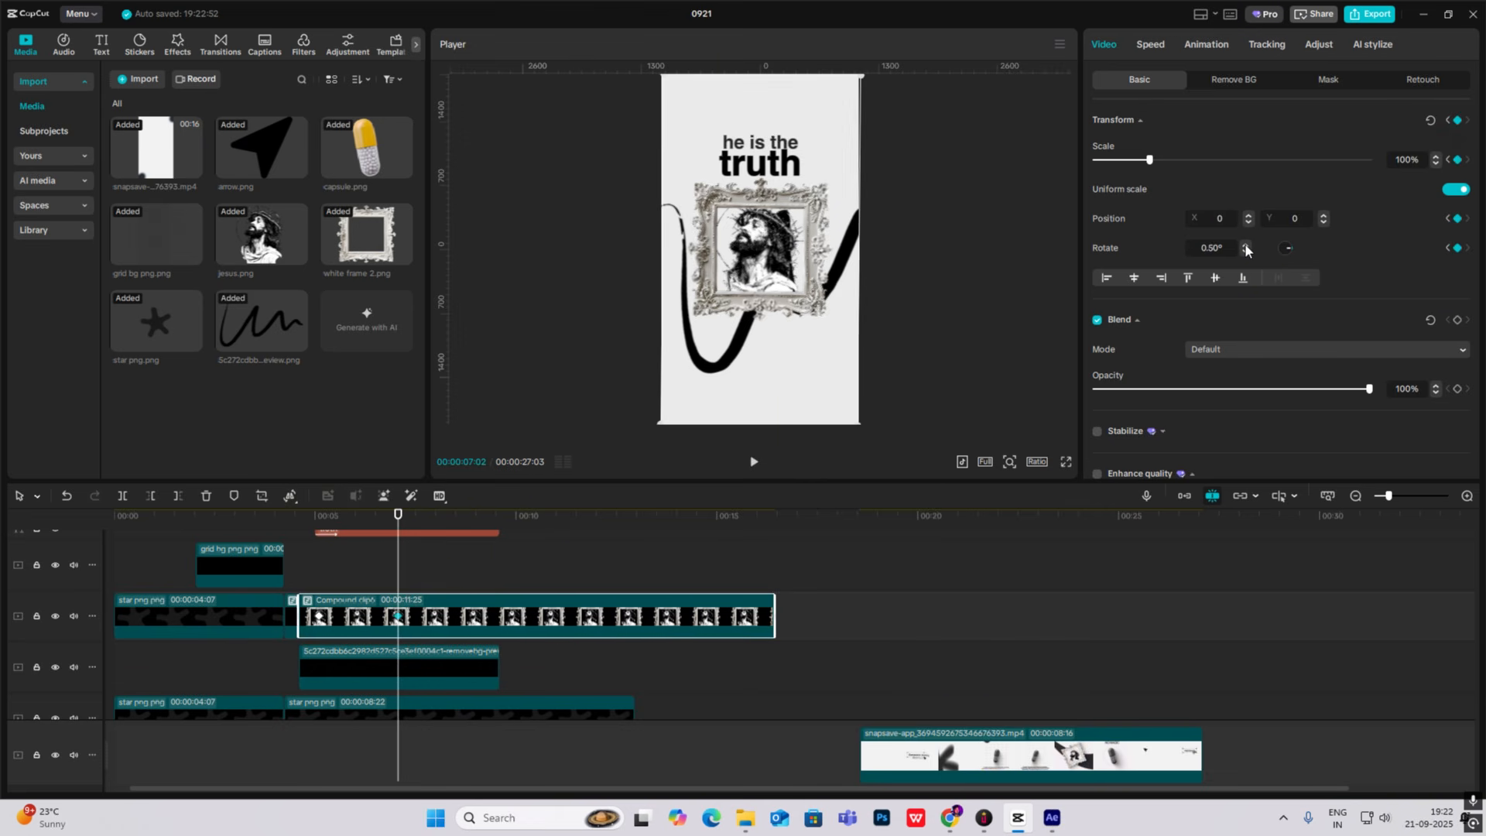
{"action": "left_click", "coordinate": [1245, 244]}
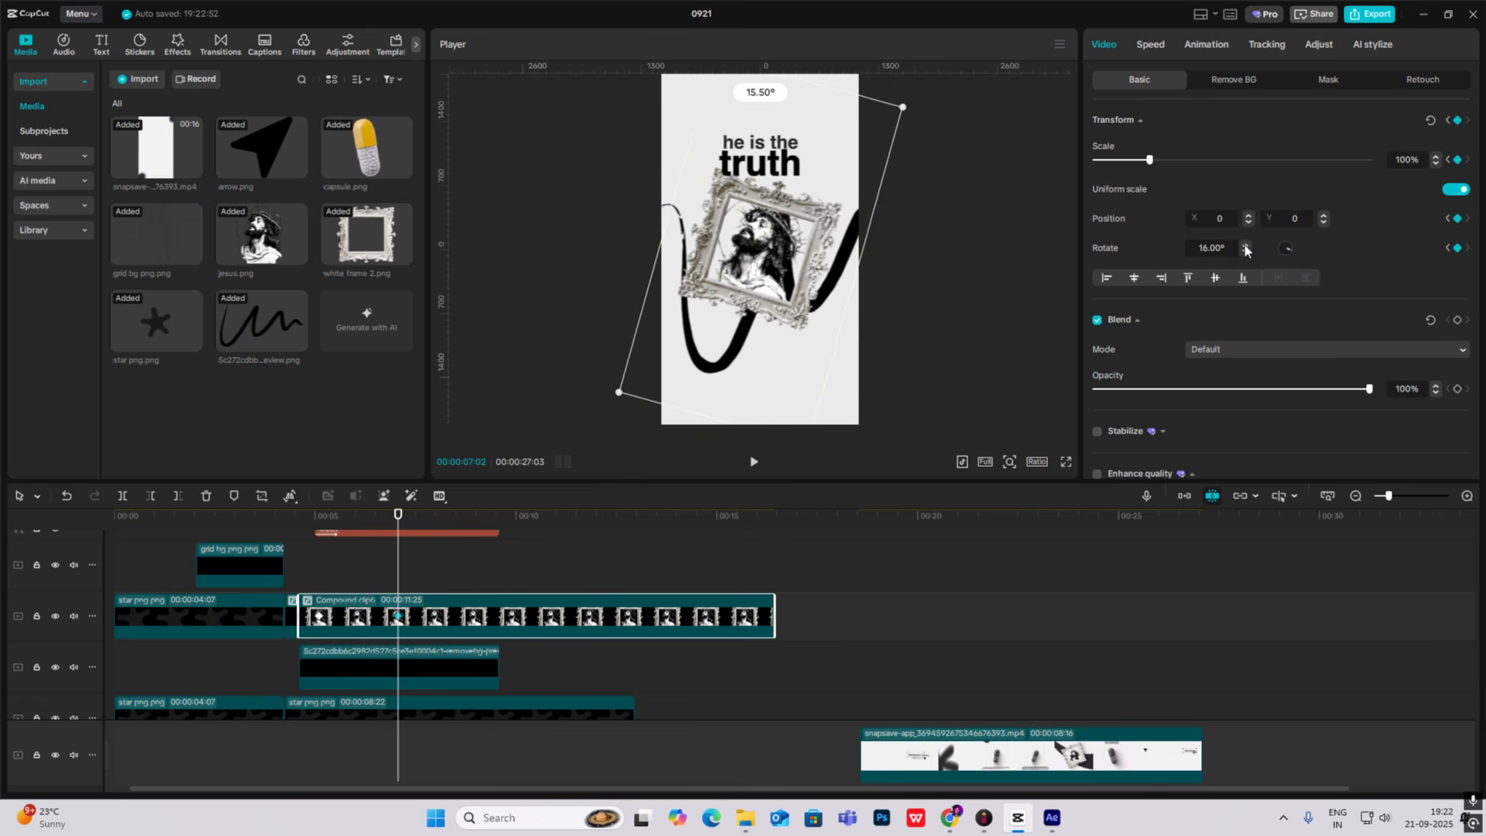
{"action": "left_click_drag", "start_coordinate": [774, 250], "coordinate": [777, 265]}
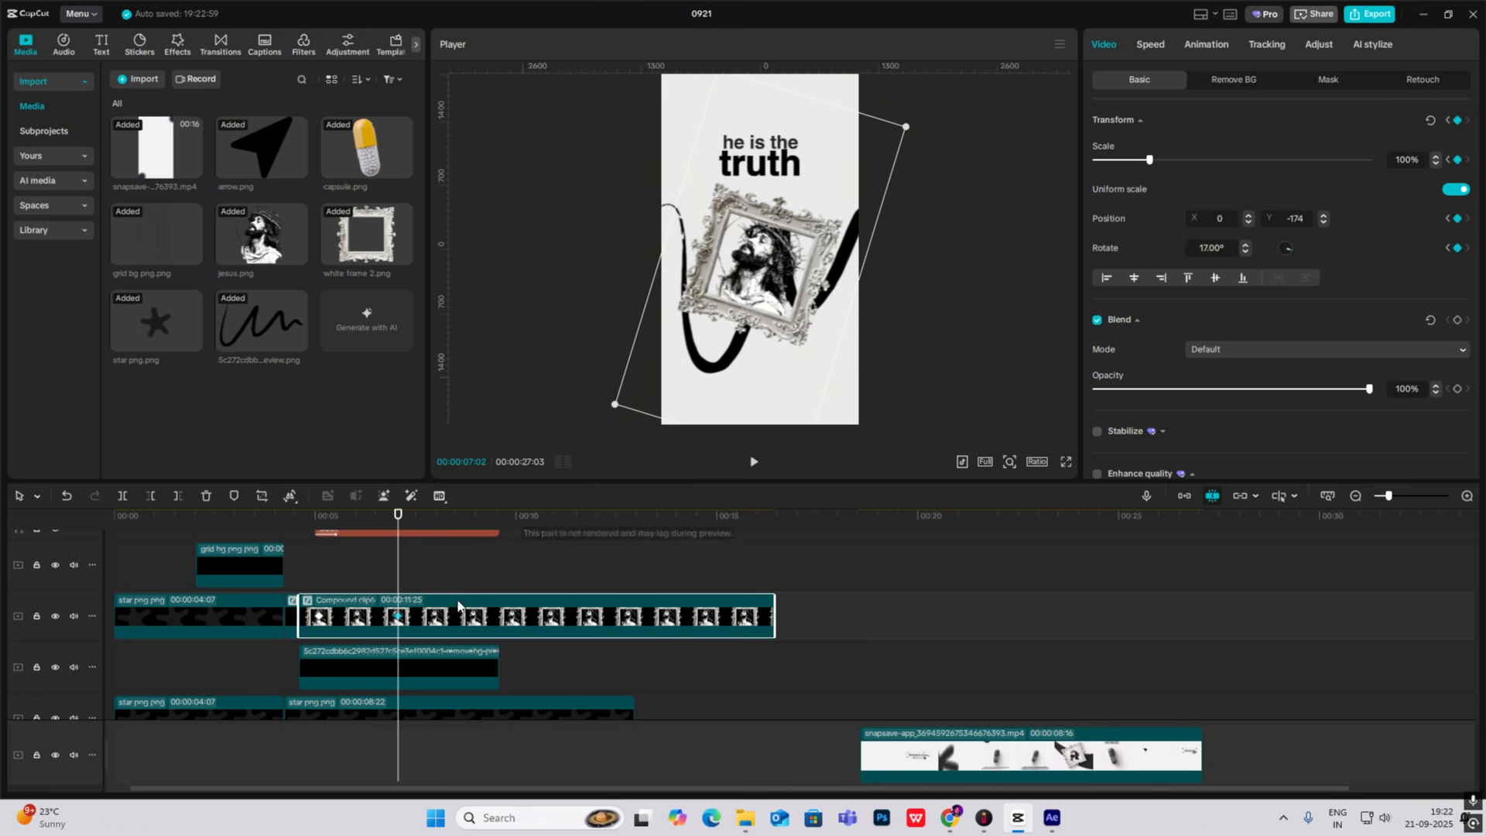
Apply the Cubic Out curve to the framed portrait's rotation and Y position keyframes.
{"action": "mouse_move", "coordinate": [399, 581]}
{"action": "left_mouse_down"}
{"action": "mouse_move", "coordinate": [291, 586]}
{"action": "mouse_move", "coordinate": [393, 608]}
{"action": "left_mouse_up"}
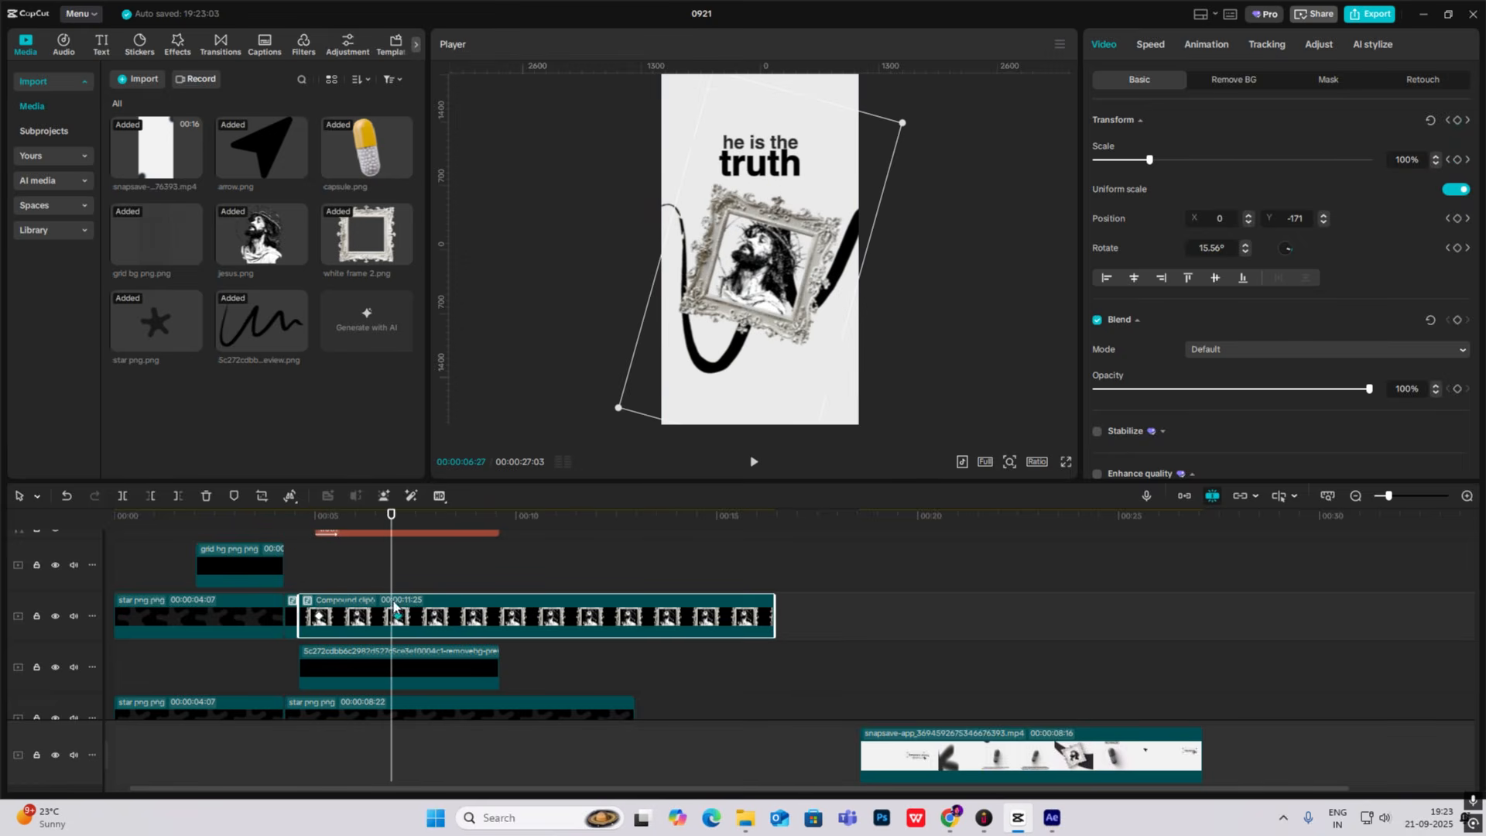
{"action": "key", "text": "alt+k"}
{"action": "scroll", "coordinate": [387, 615], "scroll_direction": "up", "scroll_amount": 2}
{"action": "left_click", "coordinate": [350, 630]}
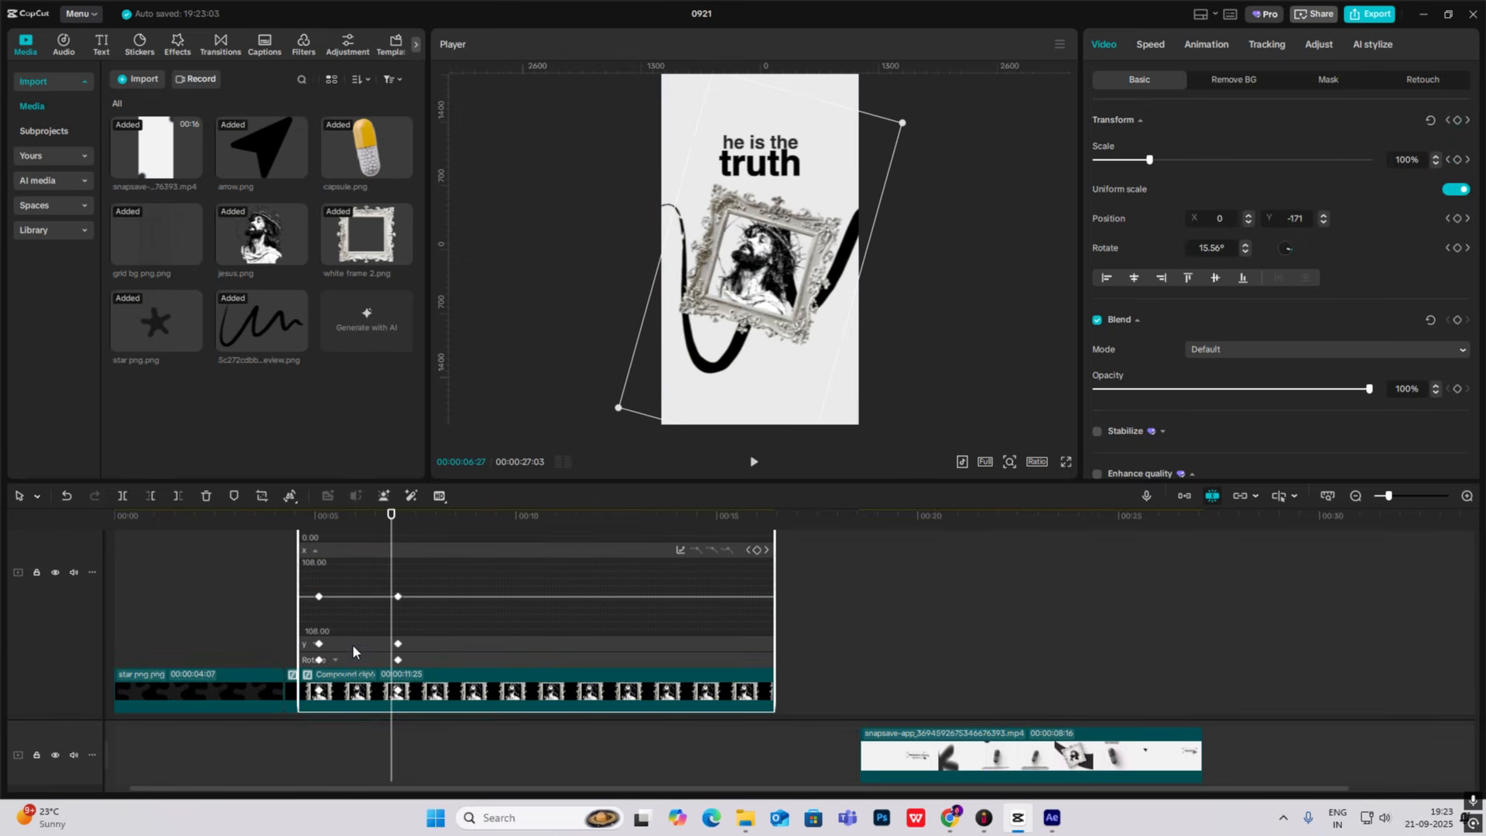
{"action": "left_click", "coordinate": [352, 645]}
{"action": "left_click", "coordinate": [355, 658]}
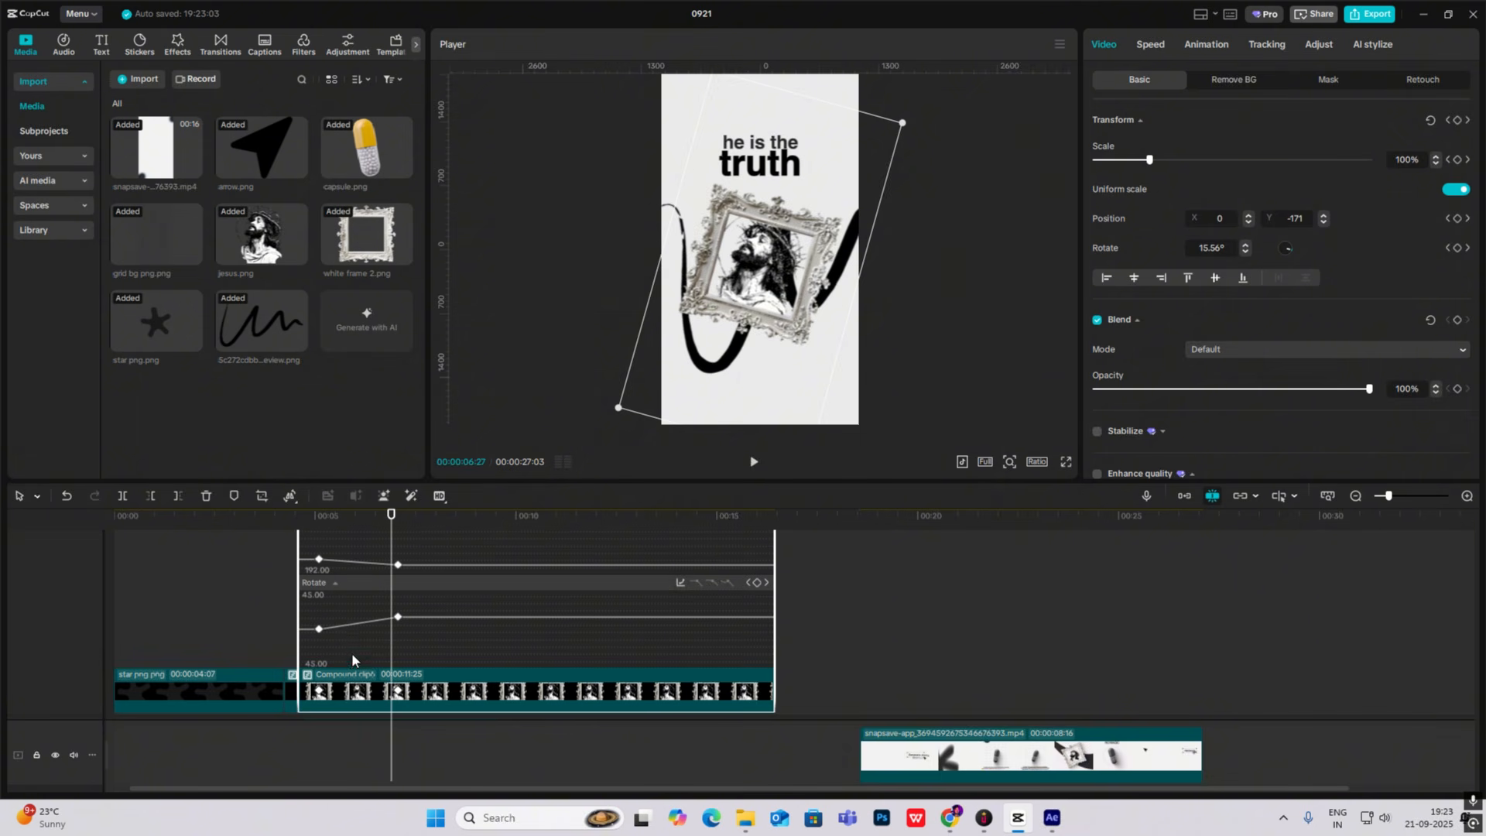
{"action": "left_click", "coordinate": [680, 582]}
{"action": "left_click", "coordinate": [847, 673]}
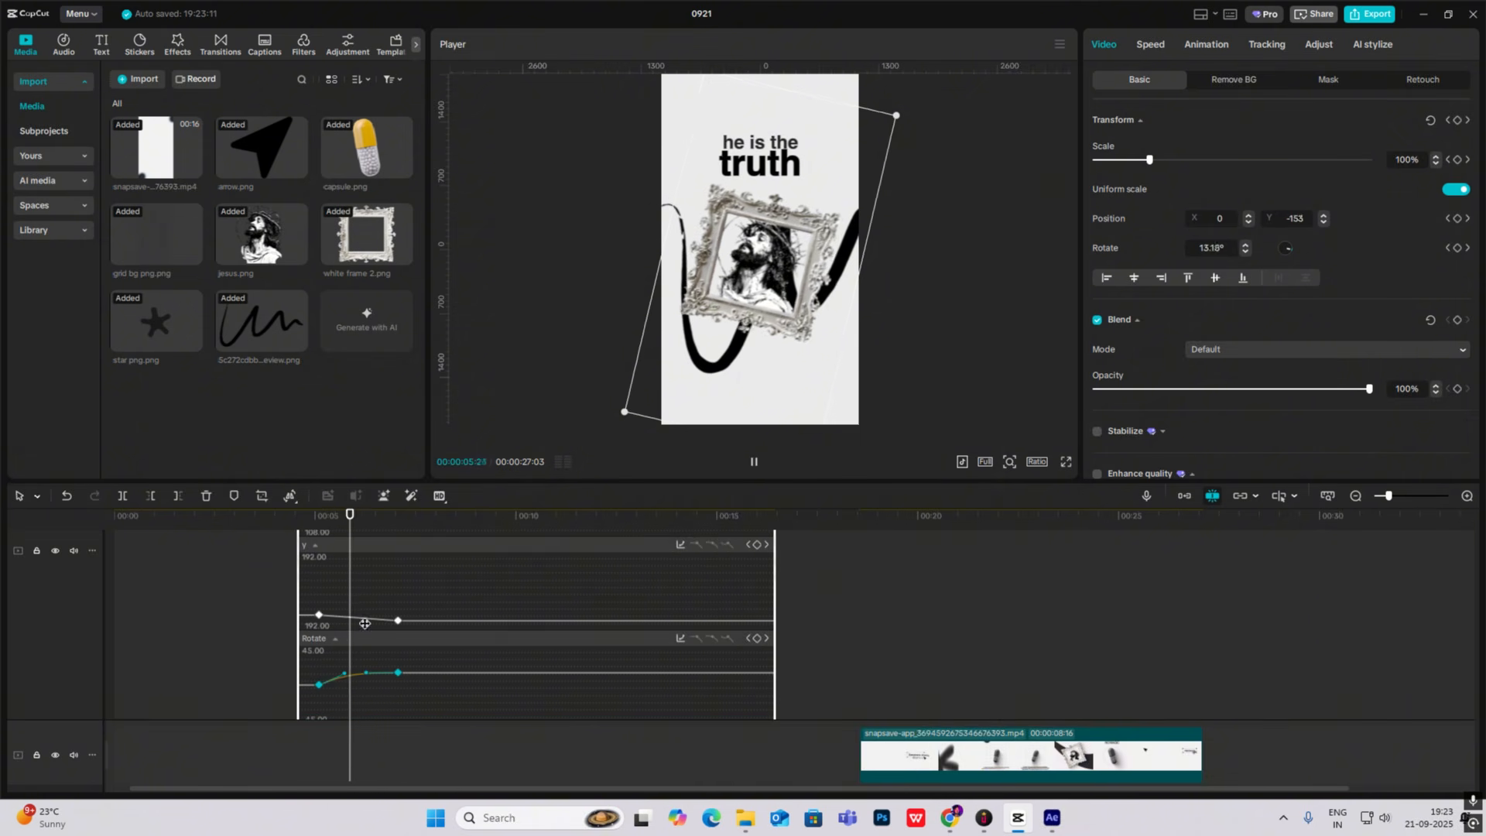
{"action": "left_click", "coordinate": [679, 544]}
{"action": "left_click", "coordinate": [847, 671]}
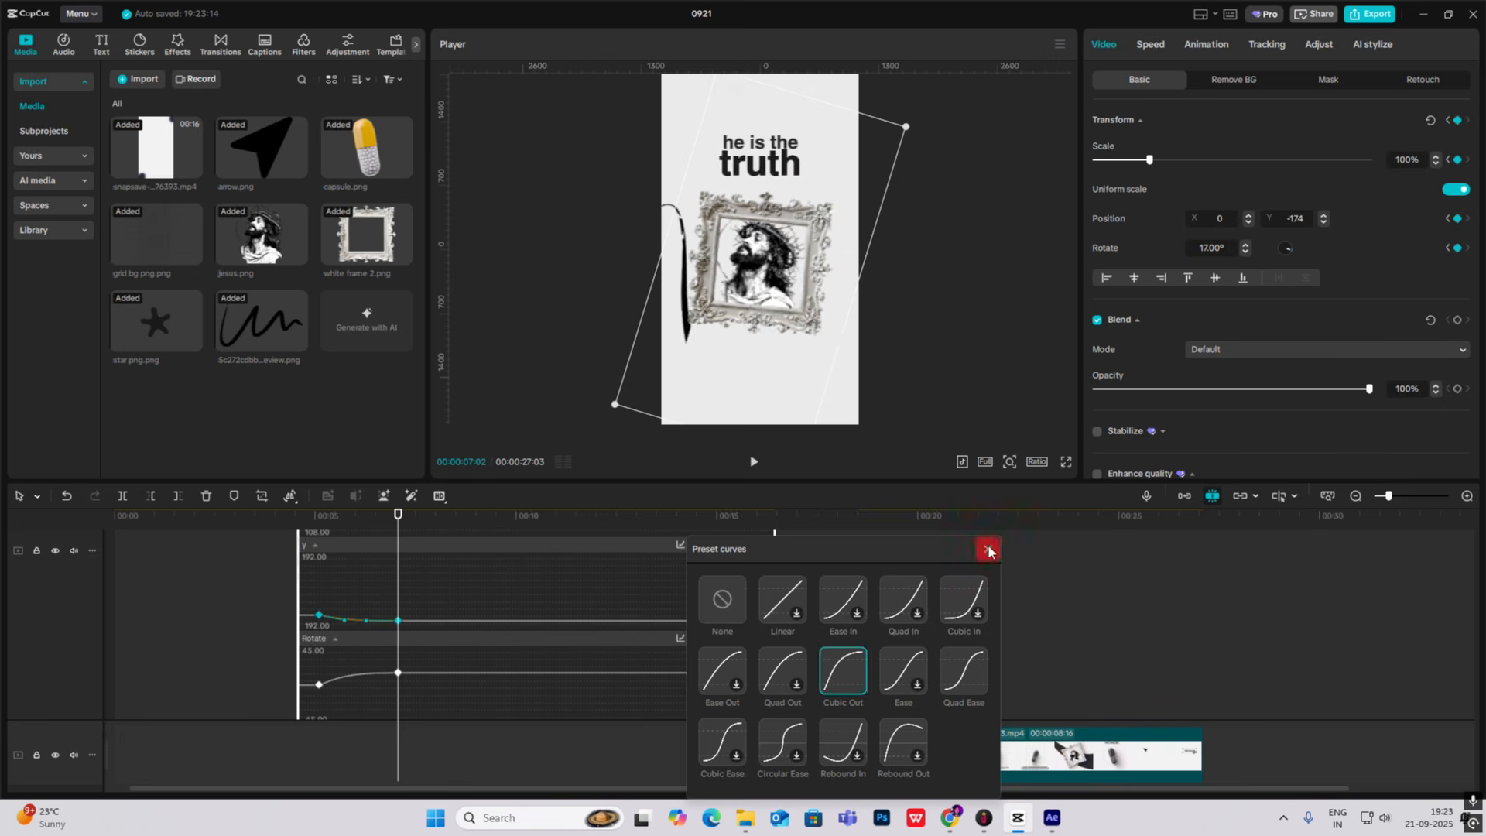
Play back the portrait tilt with the line reveal, then move to the reference clip for comparison.
{"action": "key", "text": "alt+k"}
{"action": "left_click", "coordinate": [303, 577]}
{"action": "key", "text": "space"}
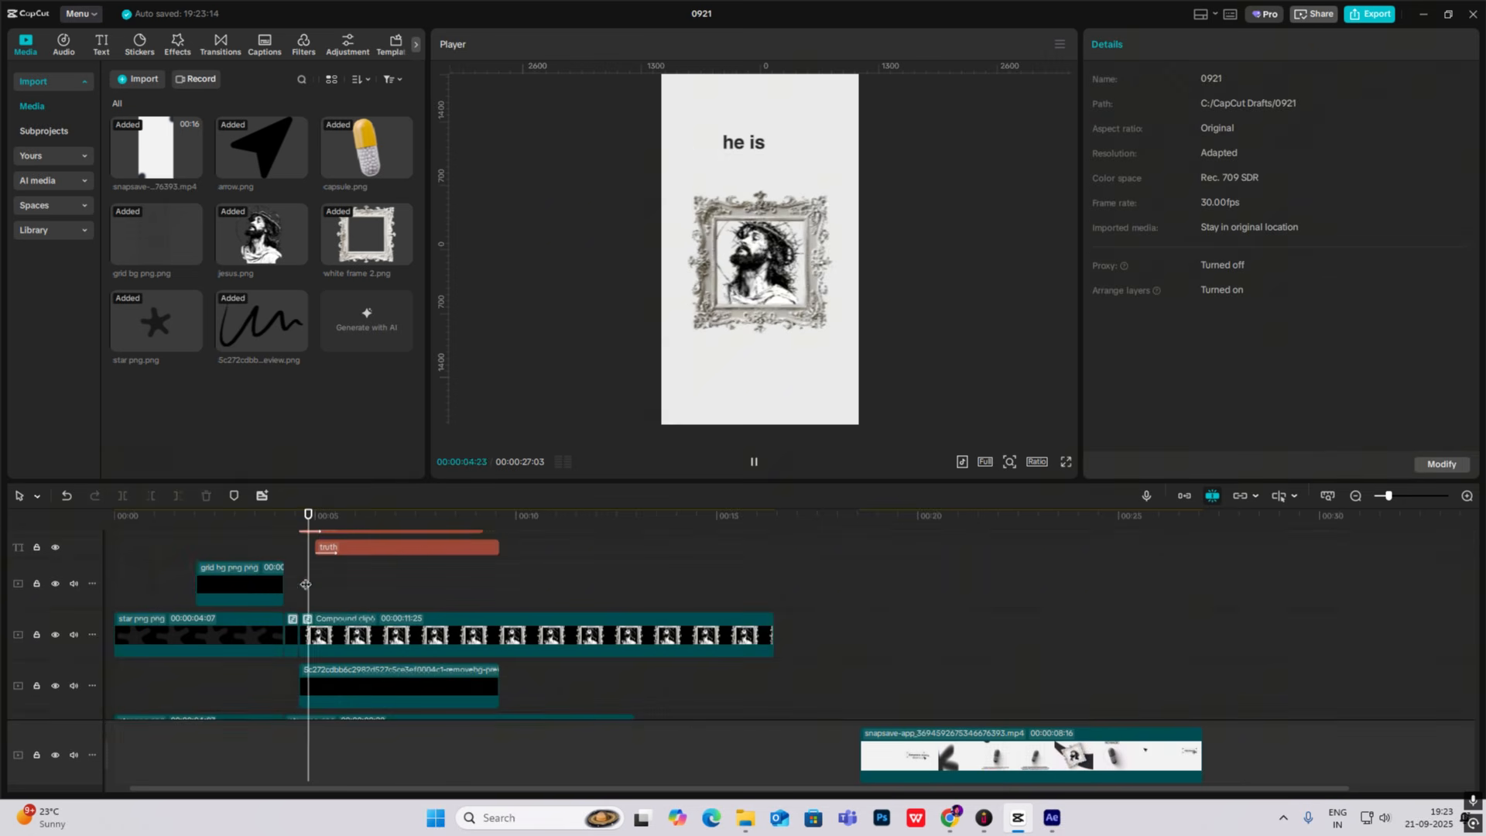
{"action": "key", "text": "space"}
{"action": "left_click", "coordinate": [943, 654]}
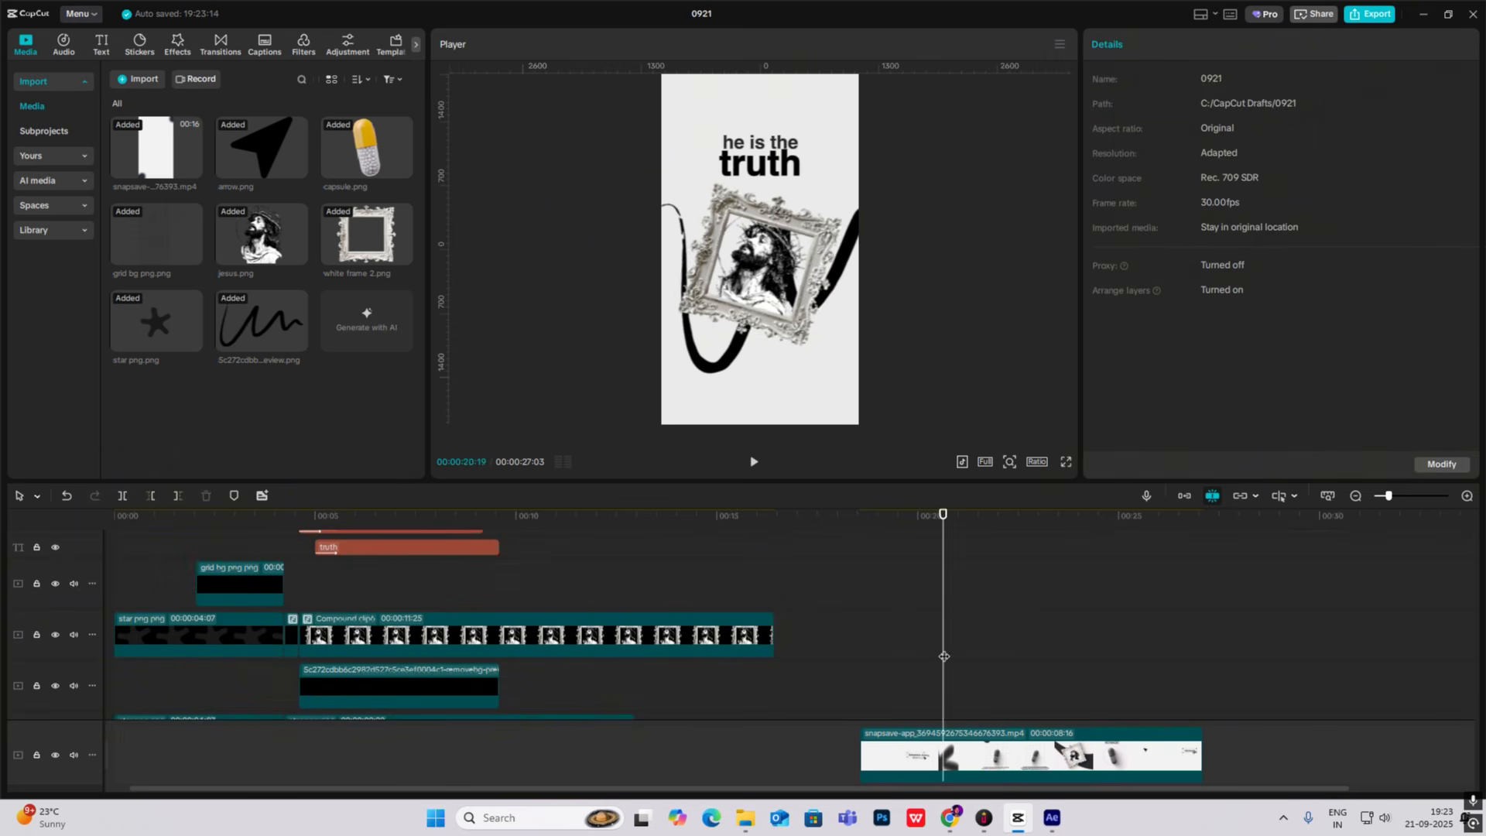
Combine the two text clips, the framed portrait and the wavy line into one compound clip starting at 00:00:04:18.
{"action": "left_click_drag", "start_coordinate": [942, 654], "coordinate": [297, 611]}
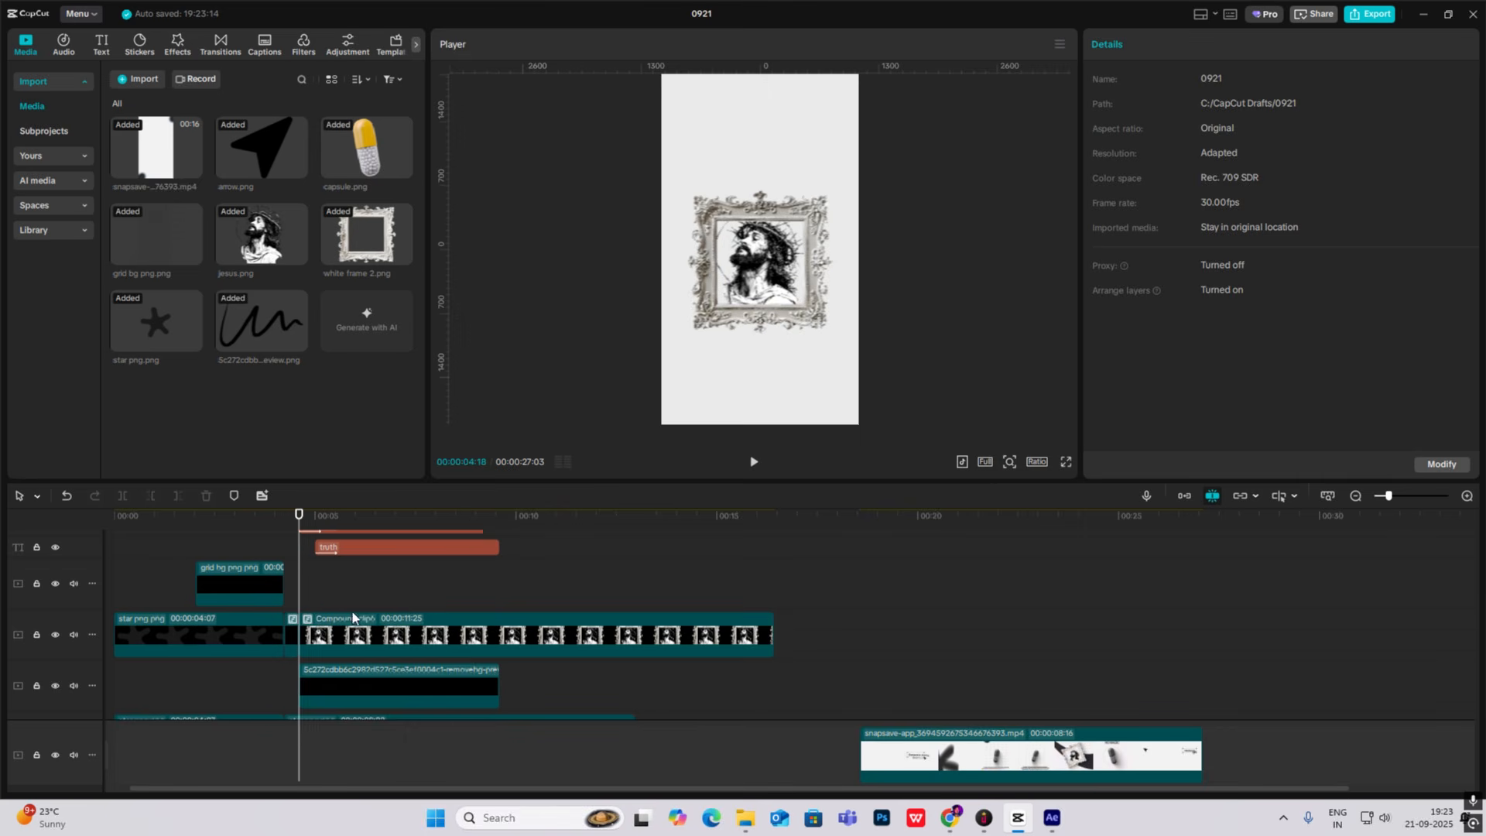
{"action": "scroll", "coordinate": [353, 618], "scroll_direction": "up", "scroll_amount": 2}
{"action": "left_click_drag", "start_coordinate": [712, 551], "coordinate": [378, 630]}
{"action": "key", "text": "alt+g"}
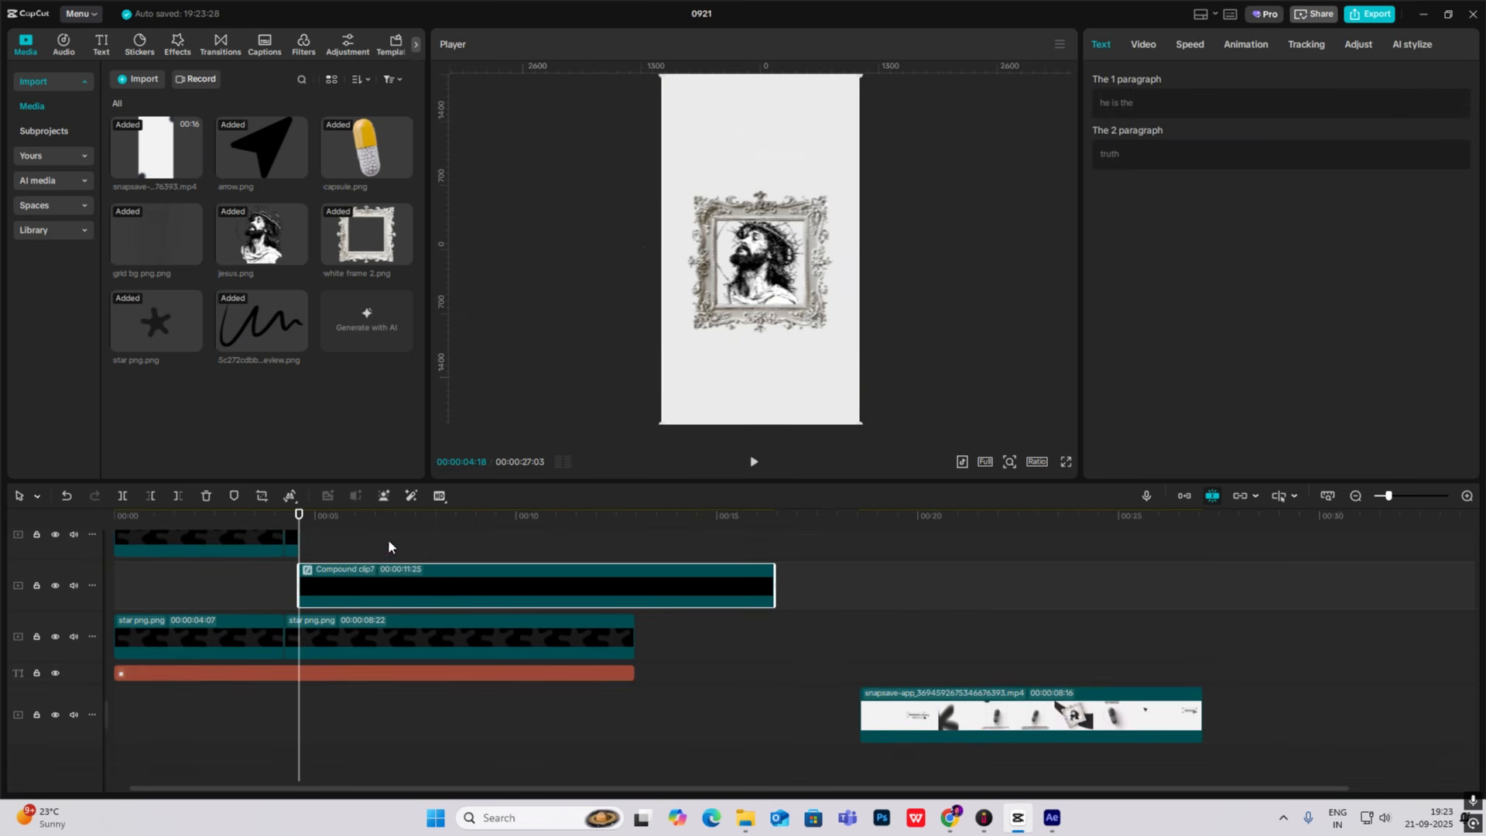
Keyframe the new compound clip to move from Y 2869 above the frame at 00:00:04:18 to Y 0 at 00:00:05:18.
{"action": "left_click", "coordinate": [1144, 46]}
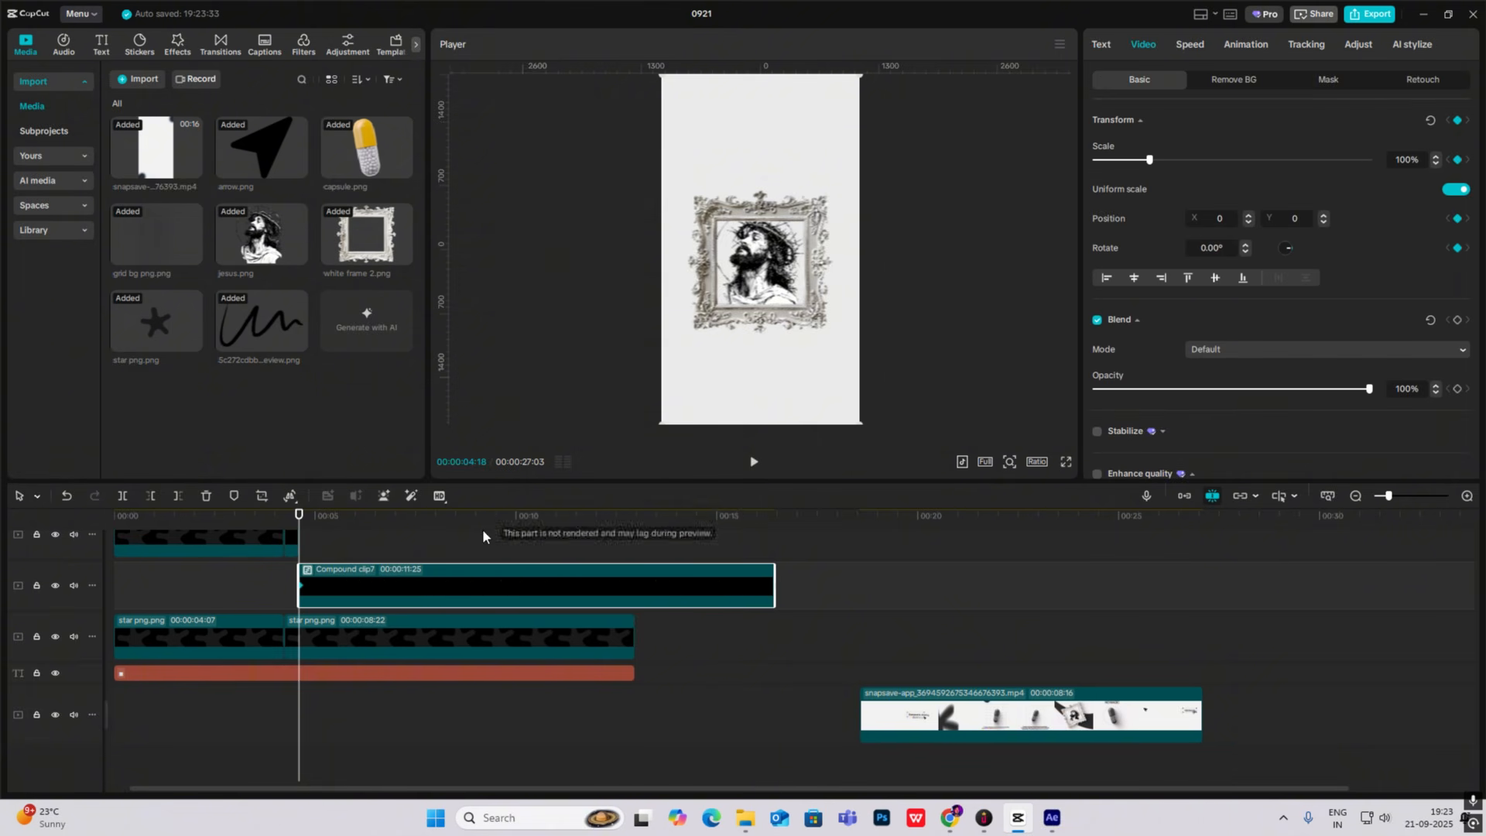
{"action": "left_click_drag", "start_coordinate": [298, 545], "coordinate": [339, 546]}
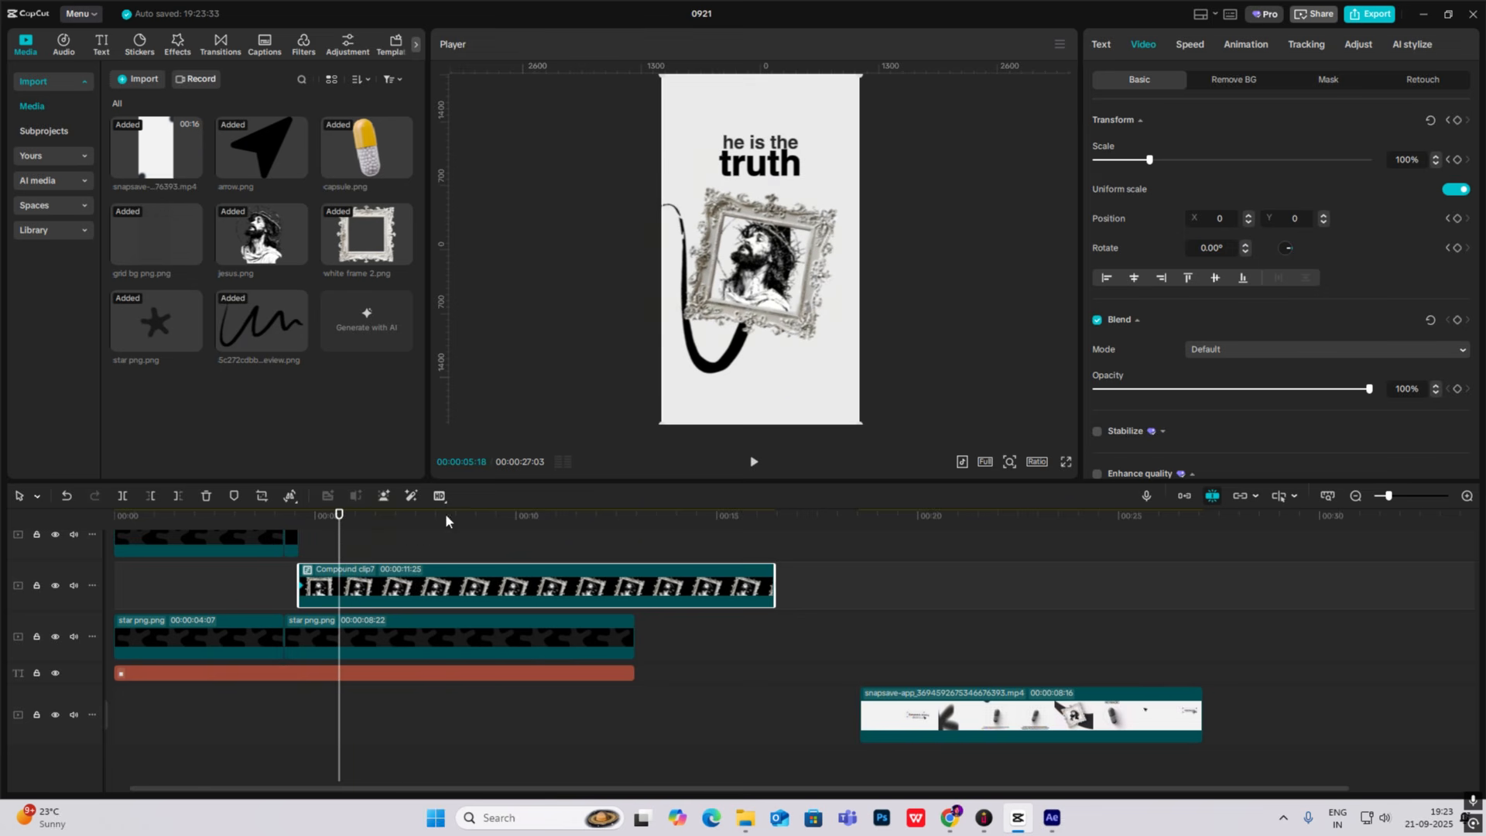
{"action": "left_click", "coordinate": [1457, 120]}
{"action": "left_click_drag", "start_coordinate": [340, 547], "coordinate": [298, 547]}
{"action": "left_click_drag", "start_coordinate": [778, 310], "coordinate": [778, 45]}
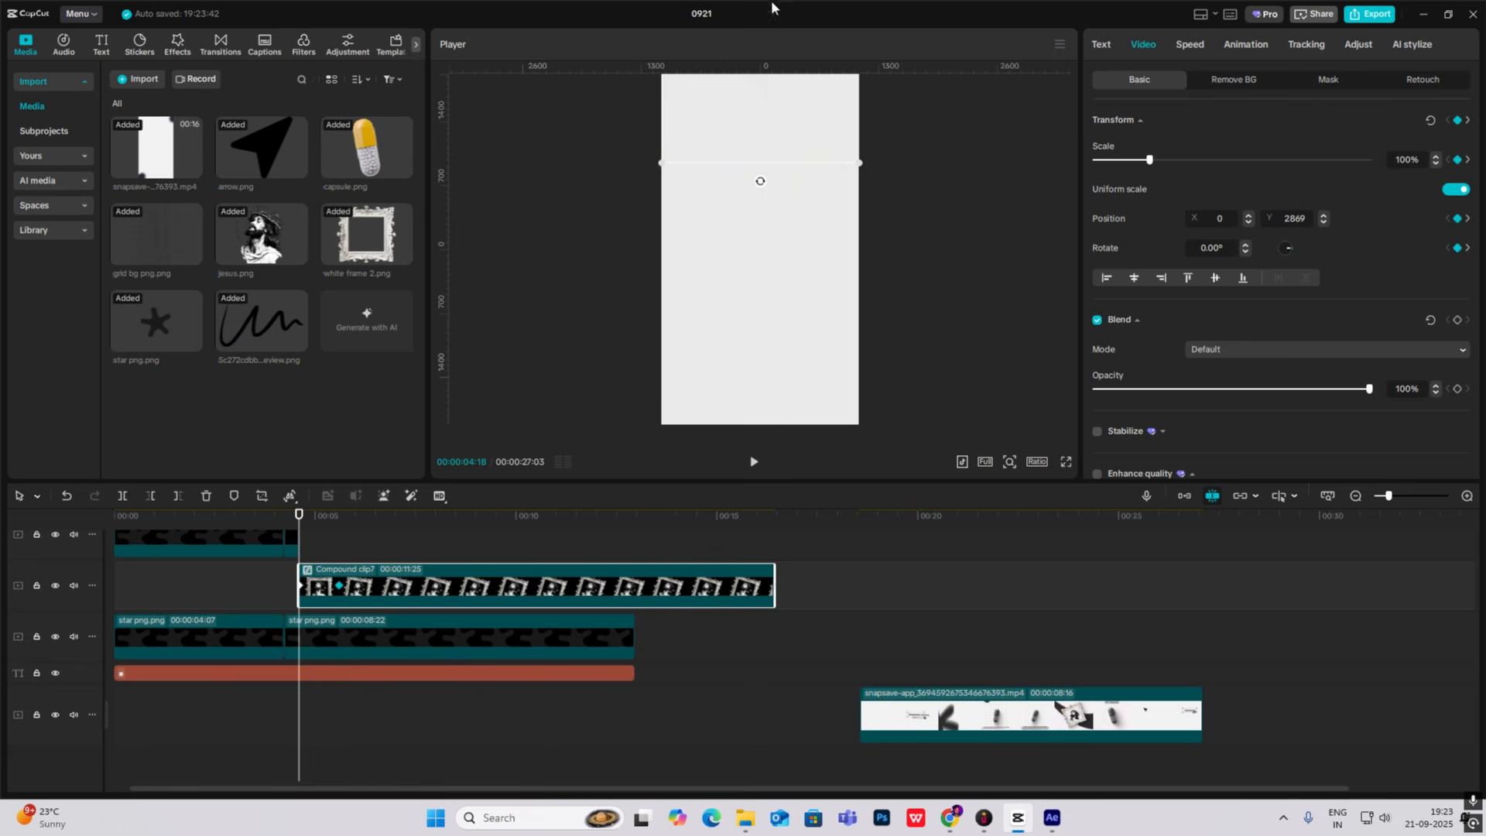
Apply the Quad Ease curve to the compound clip's Y position keyframes.
{"action": "key", "text": "alt+k"}
{"action": "scroll", "coordinate": [378, 665], "scroll_direction": "up", "scroll_amount": 1}
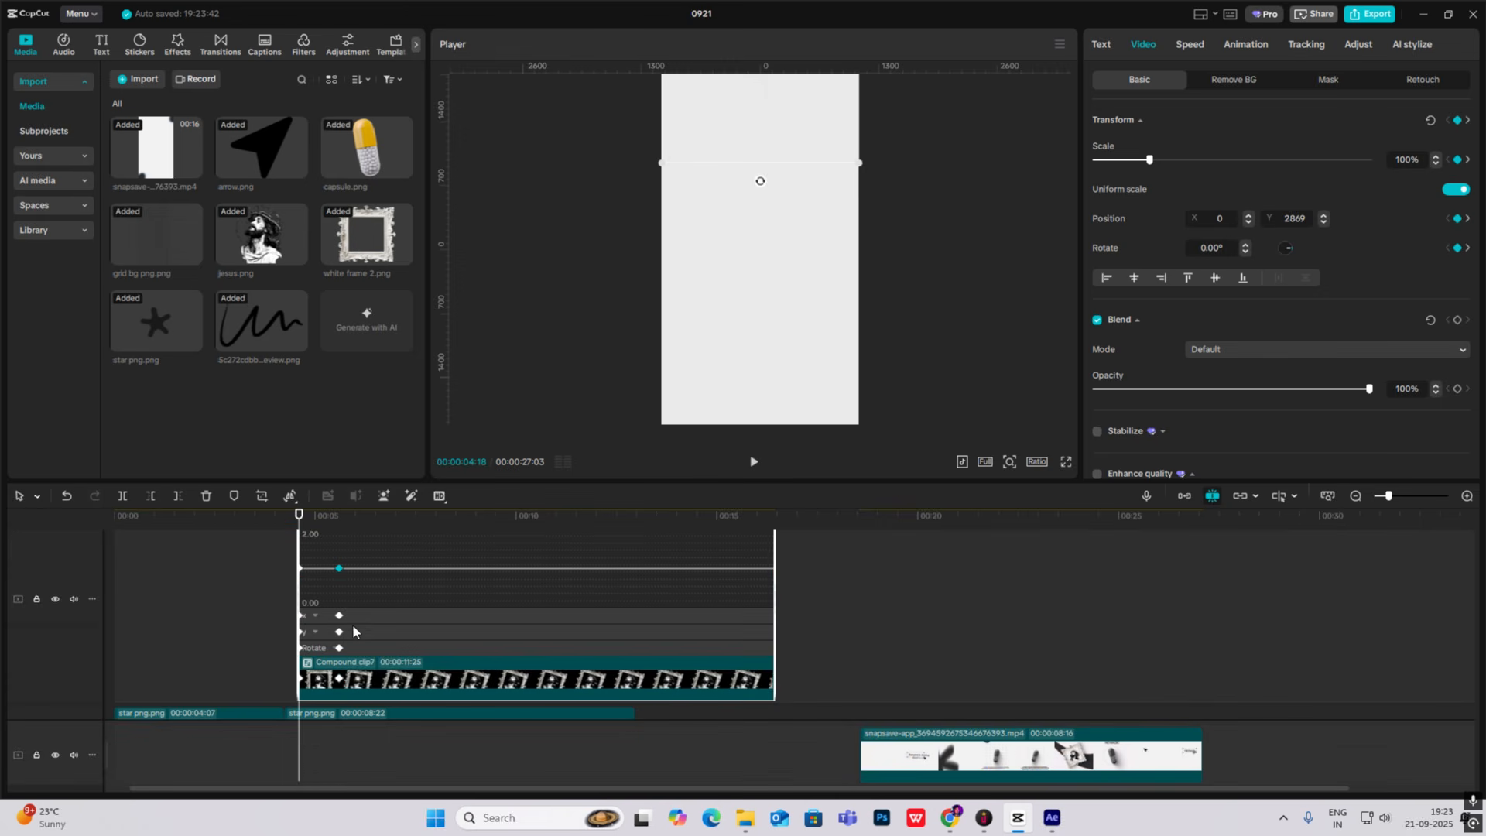
{"action": "left_click", "coordinate": [351, 620]}
{"action": "left_click", "coordinate": [350, 628]}
{"action": "left_click", "coordinate": [324, 597]}
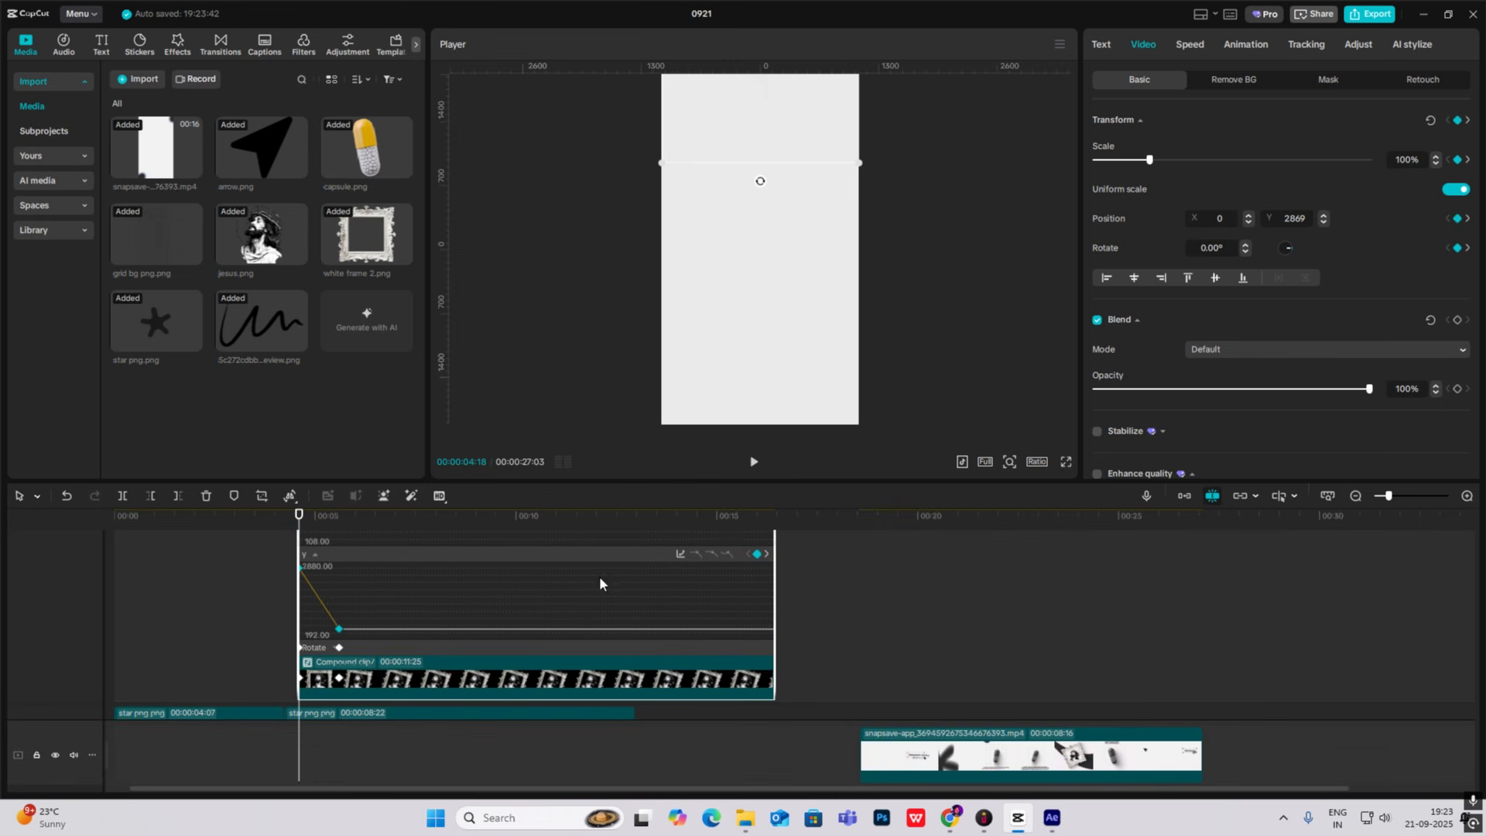
{"action": "left_click", "coordinate": [681, 554]}
{"action": "left_click", "coordinate": [977, 663]}
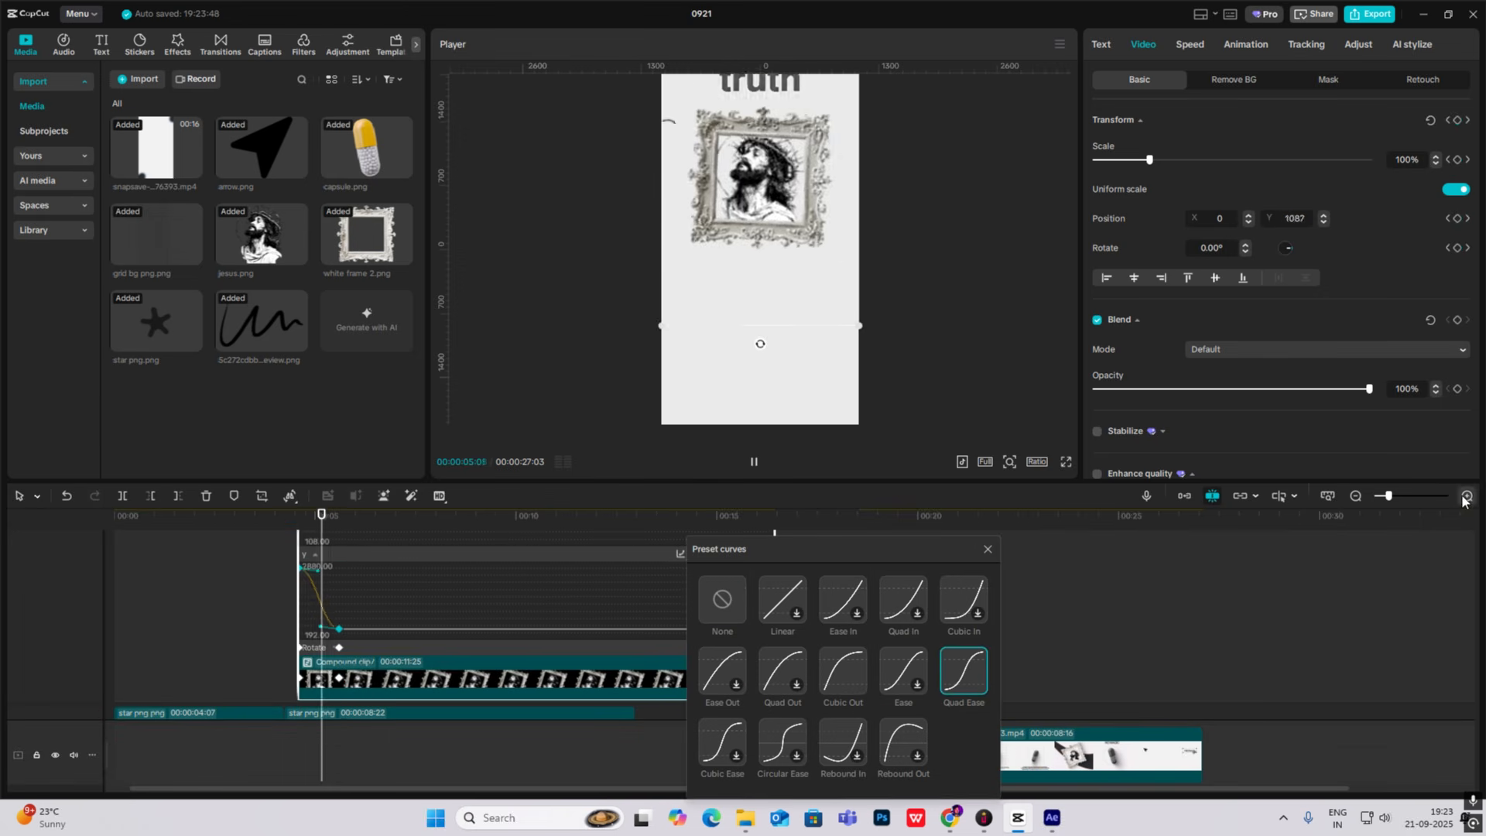
{"action": "scroll", "coordinate": [1127, 576], "scroll_direction": "up", "scroll_amount": 2, "text": "ctrl"}
{"action": "left_click", "coordinate": [988, 550]}
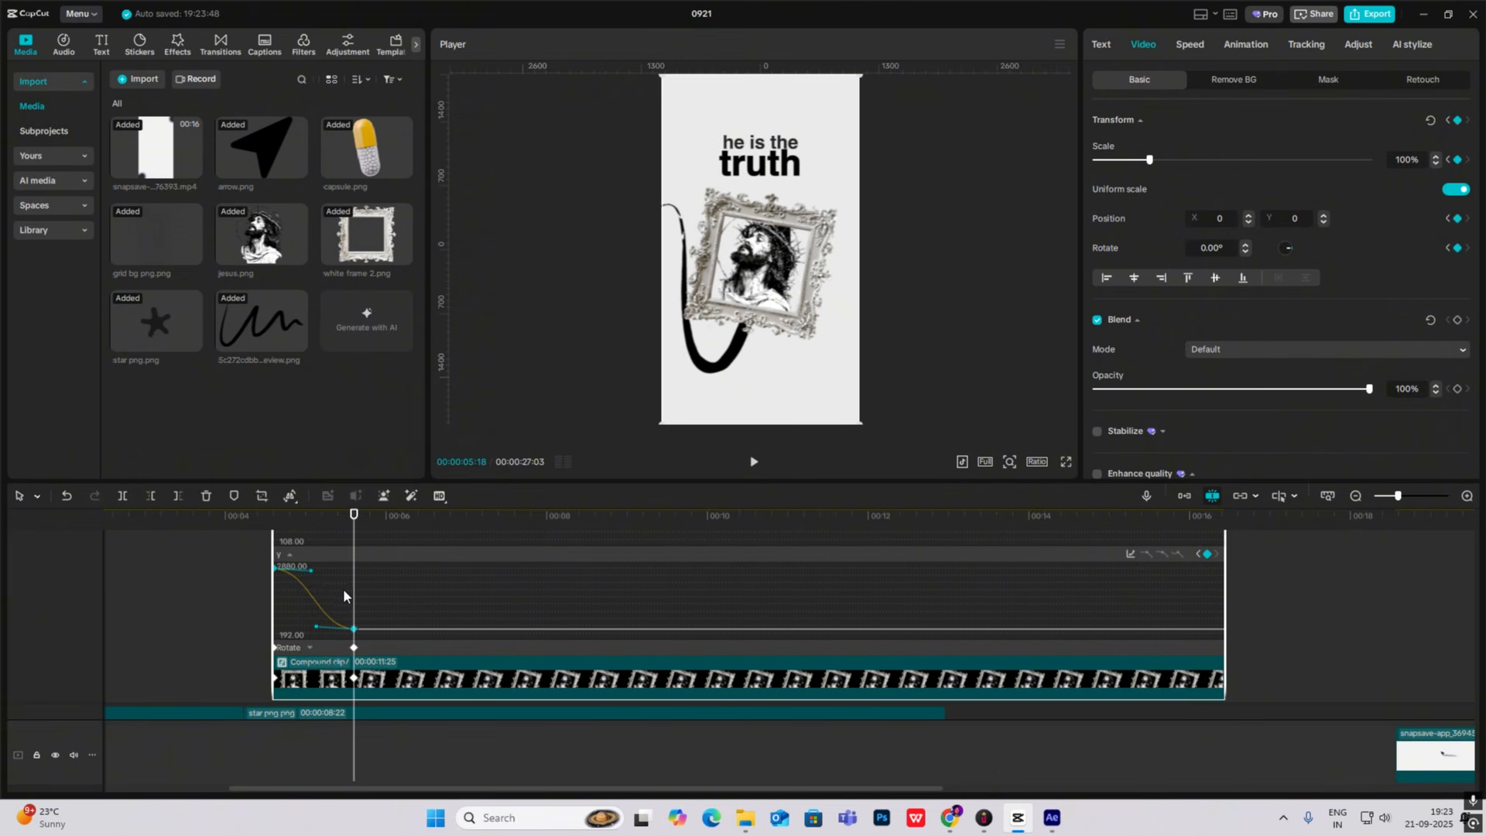
Reshape the Y position curve for a faster start and a longer slowdown, and preview the entrance.
{"action": "left_click", "coordinate": [275, 567]}
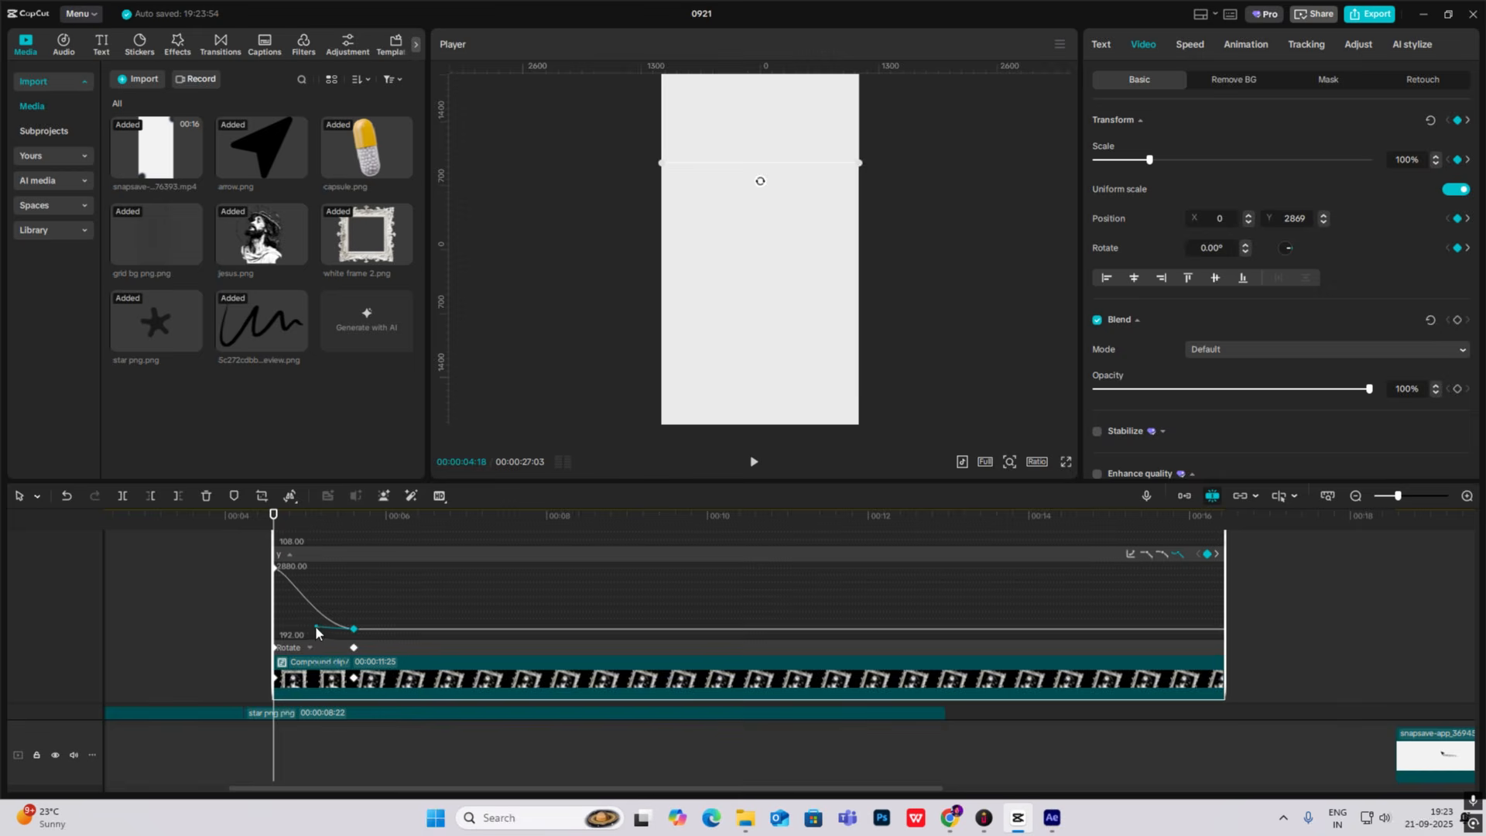
{"action": "left_click_drag", "start_coordinate": [314, 625], "coordinate": [294, 625]}
{"action": "left_click", "coordinate": [339, 608]}
{"action": "key", "text": "space"}
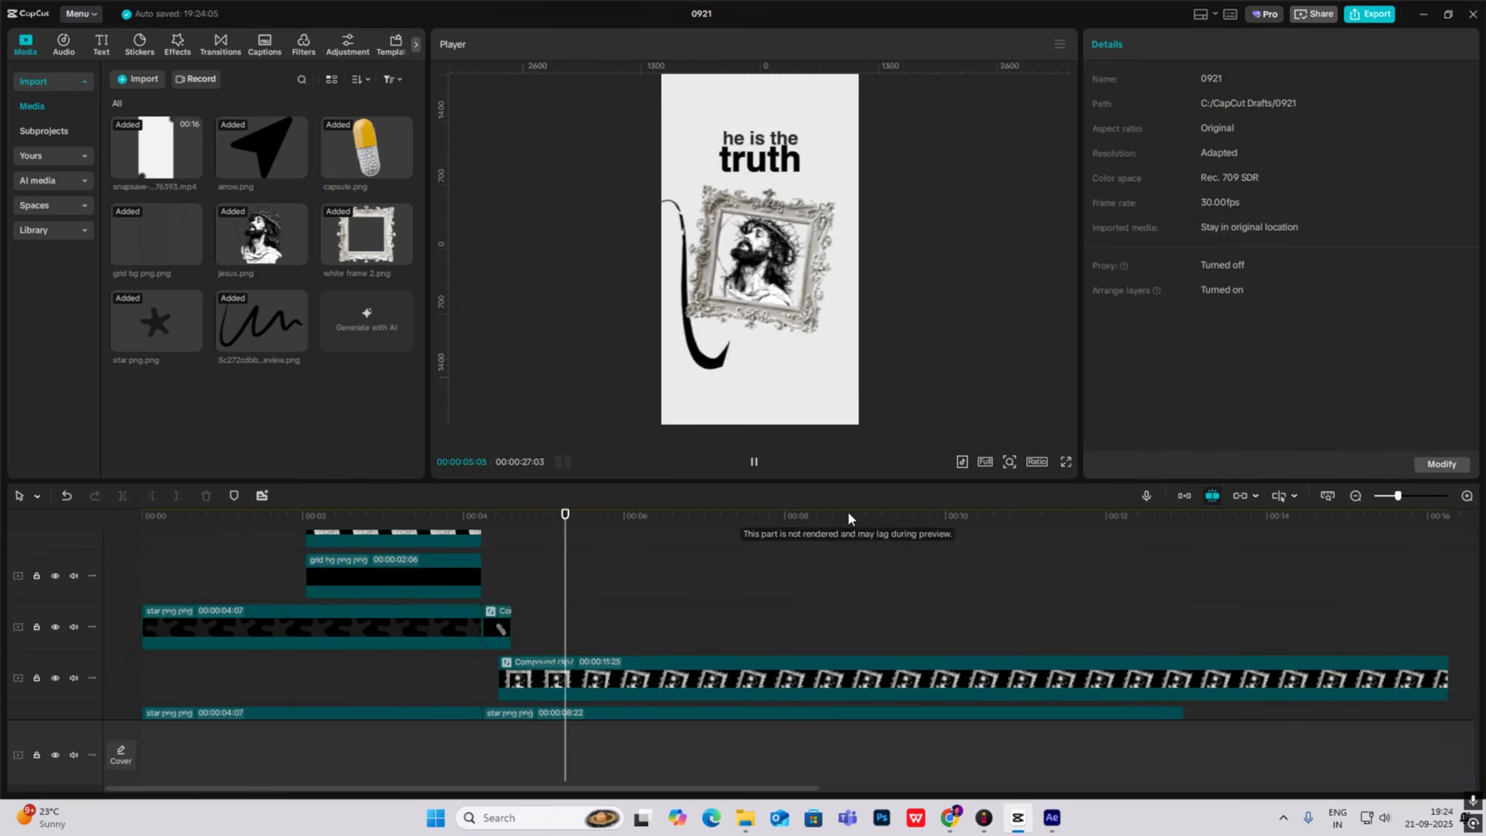
Extend the white background text clip to about 31 seconds and shift the reference video to start at about 43 seconds.
{"action": "left_click", "coordinate": [1355, 495]}
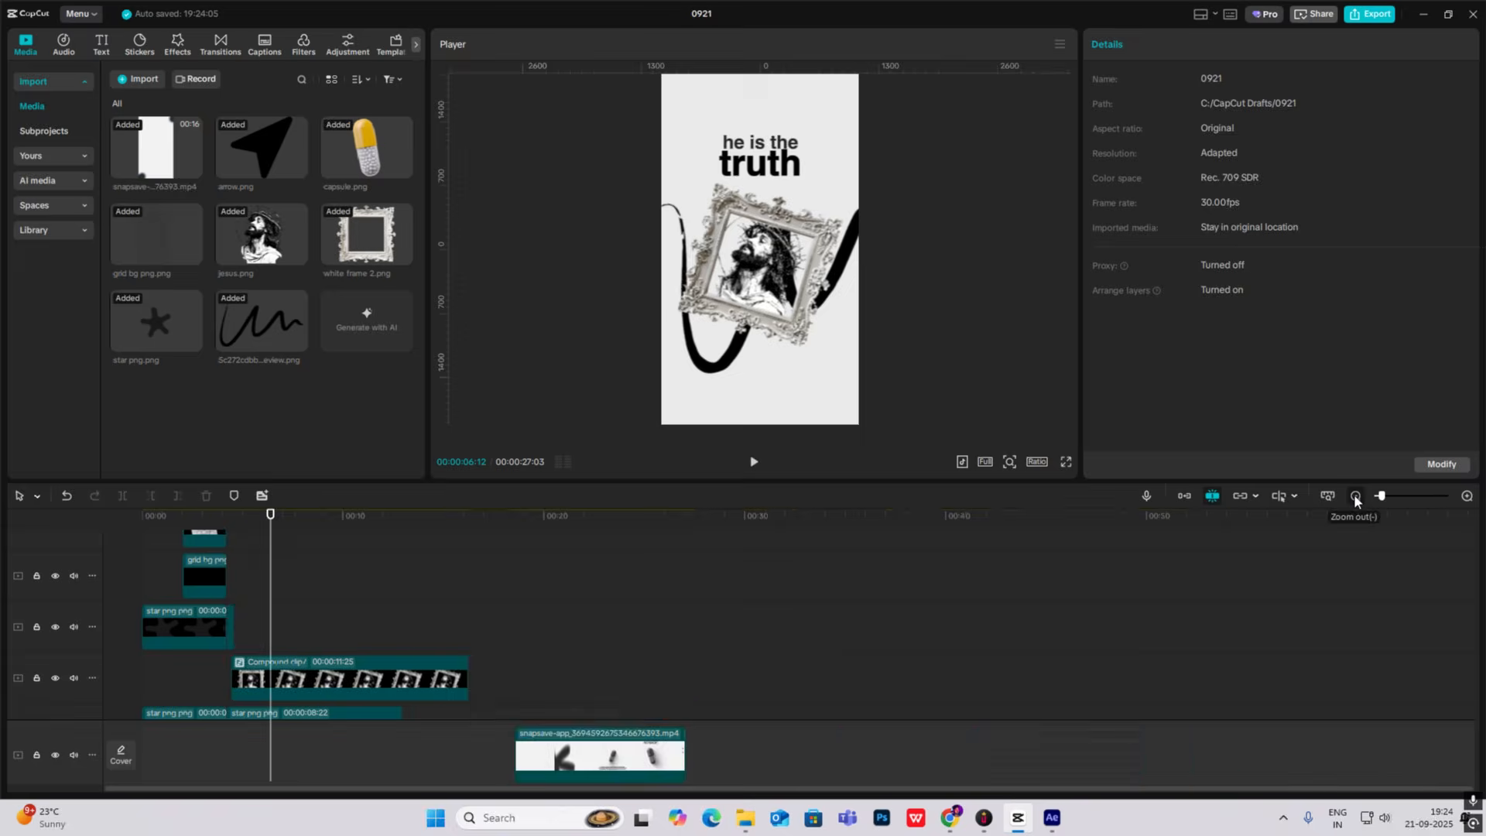
{"action": "left_click", "coordinate": [600, 652]}
{"action": "left_click_drag", "start_coordinate": [601, 651], "coordinate": [638, 657]}
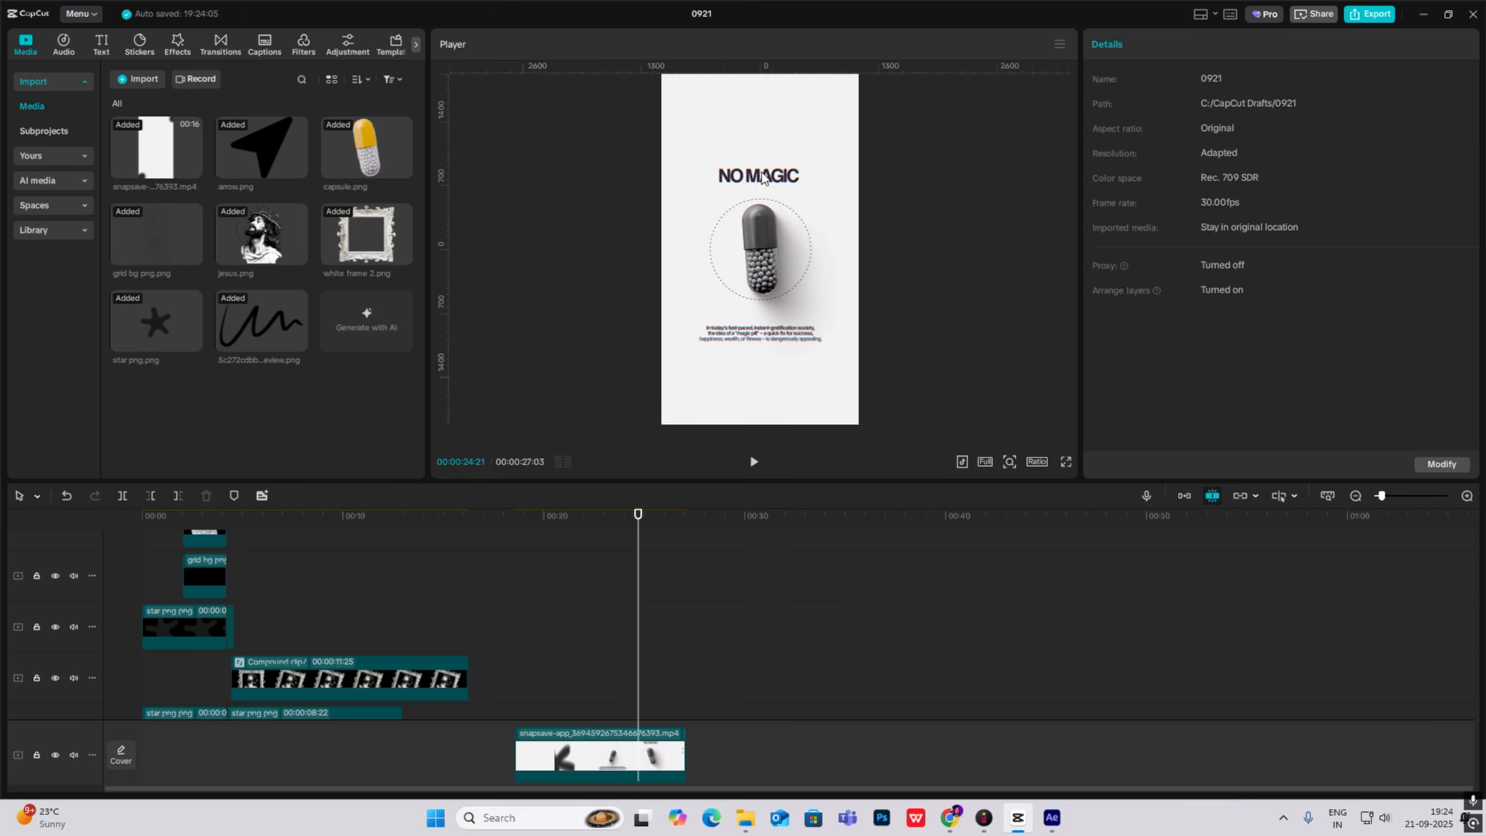
{"action": "left_click_drag", "start_coordinate": [495, 617], "coordinate": [470, 611]}
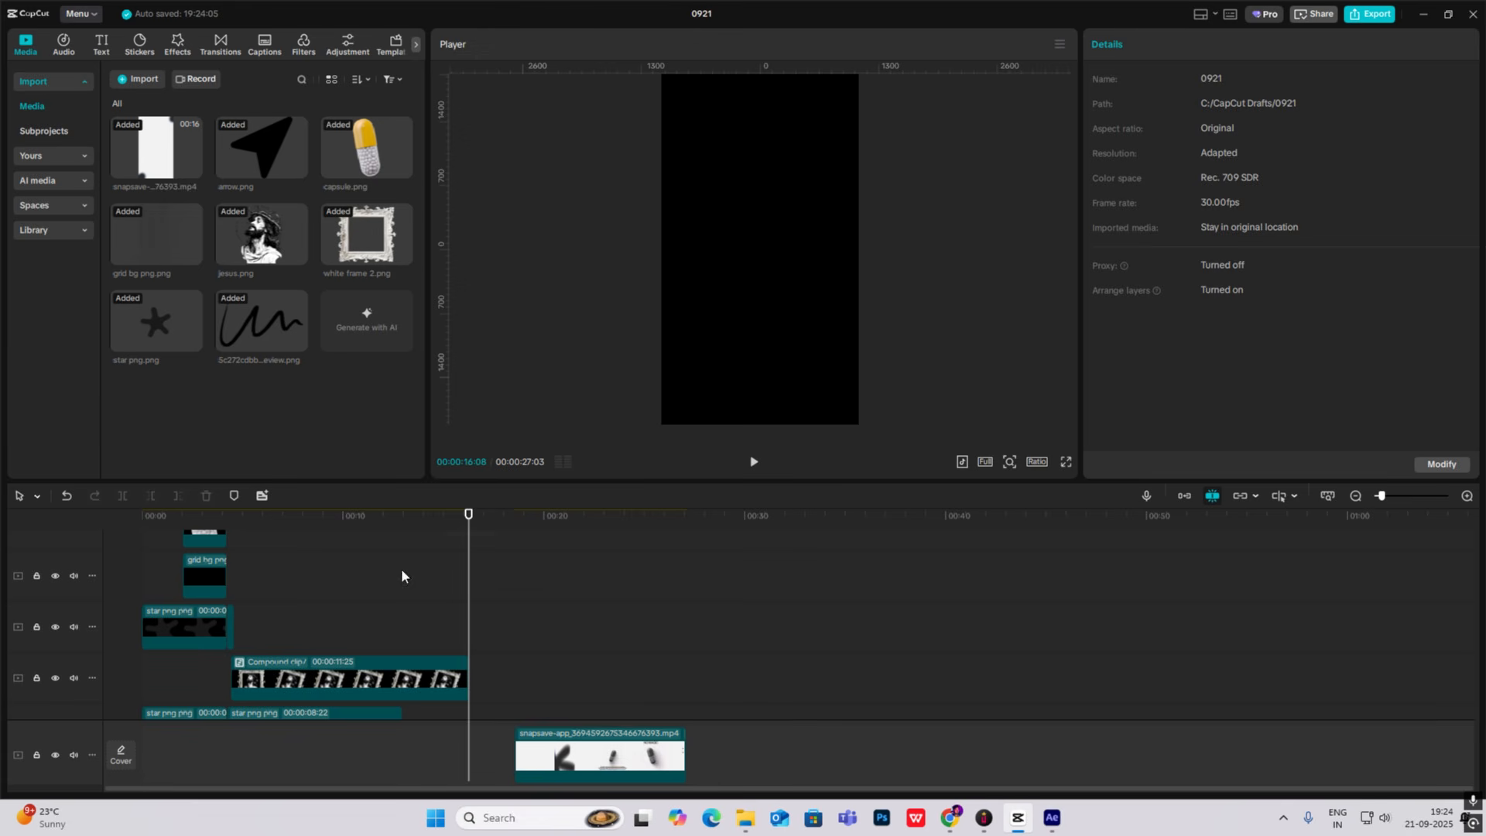
{"action": "left_click_drag", "start_coordinate": [402, 571], "coordinate": [316, 566]}
{"action": "scroll", "coordinate": [333, 571], "scroll_direction": "down", "scroll_amount": 2}
{"action": "left_click", "coordinate": [401, 671]}
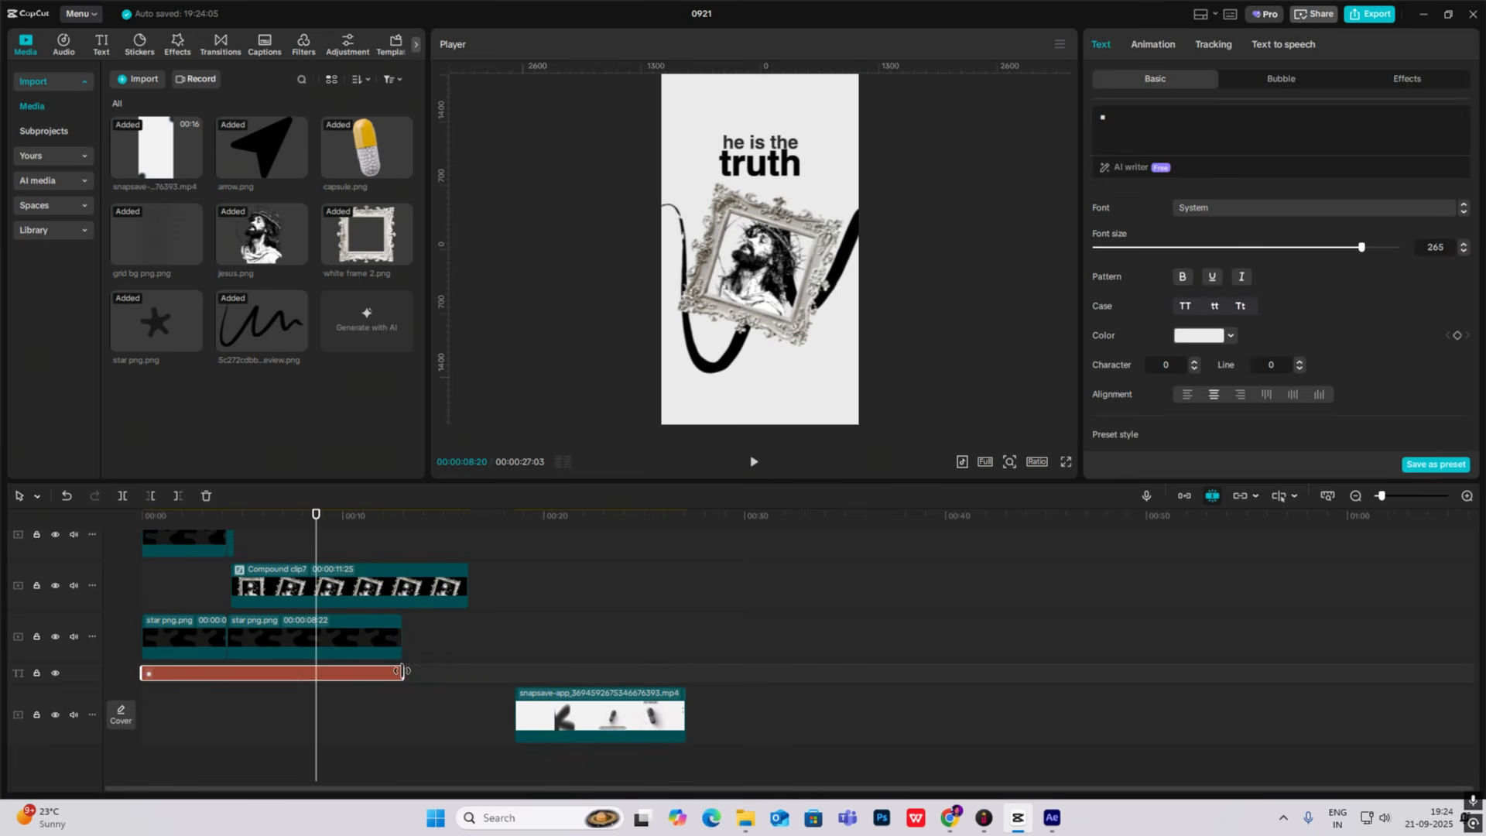
{"action": "left_click_drag", "start_coordinate": [401, 671], "coordinate": [767, 673]}
{"action": "left_click_drag", "start_coordinate": [619, 710], "coordinate": [1107, 710]}
Keyframe the portrait compound clip's scale from 100% at 00:00:07:06 to 123% at 00:00:08:29.
{"action": "left_click", "coordinate": [486, 582]}
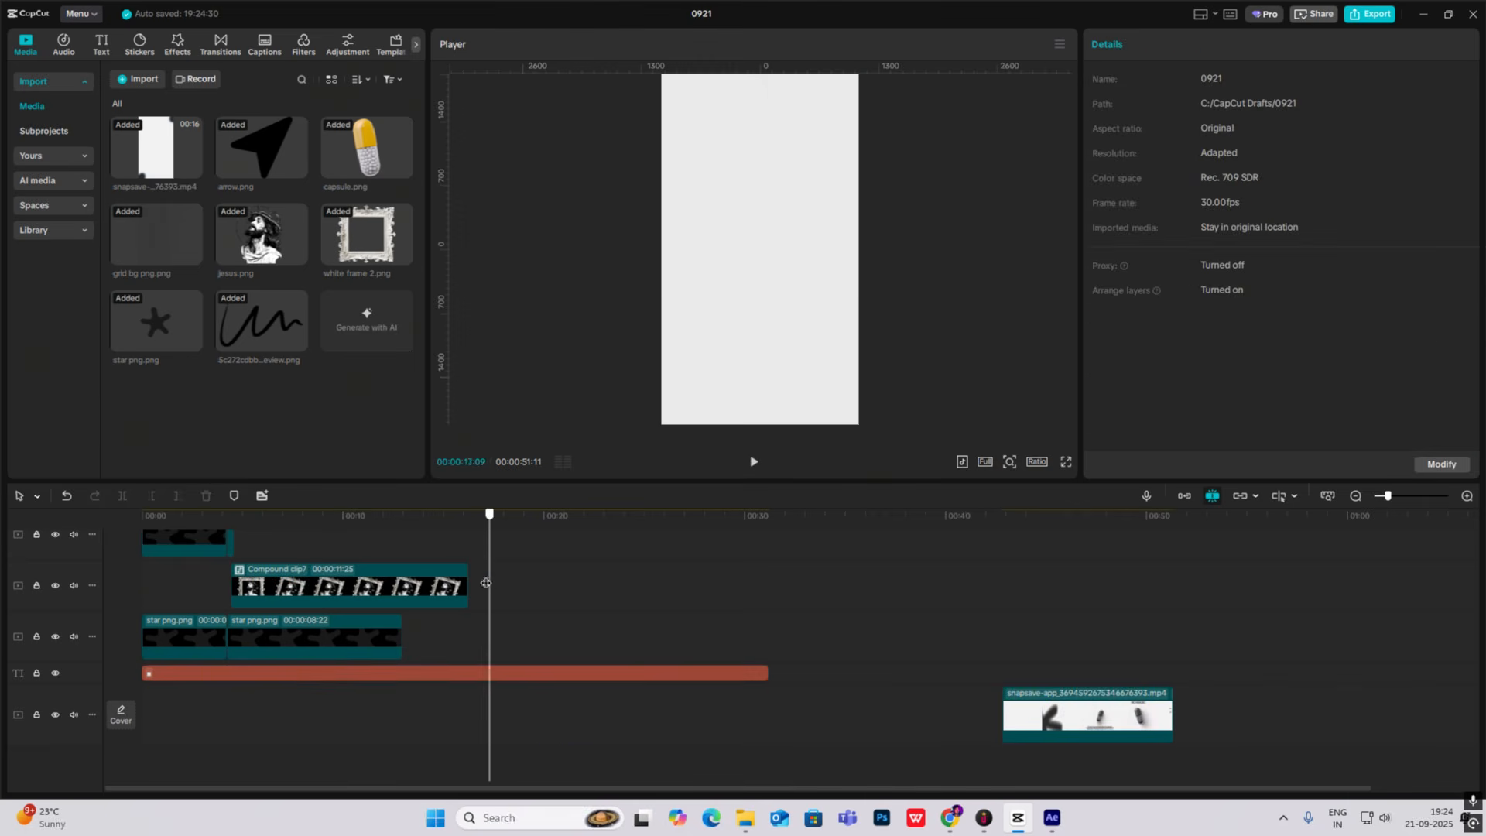
{"action": "left_click_drag", "start_coordinate": [486, 582], "coordinate": [287, 561]}
{"action": "left_click", "coordinate": [374, 571]}
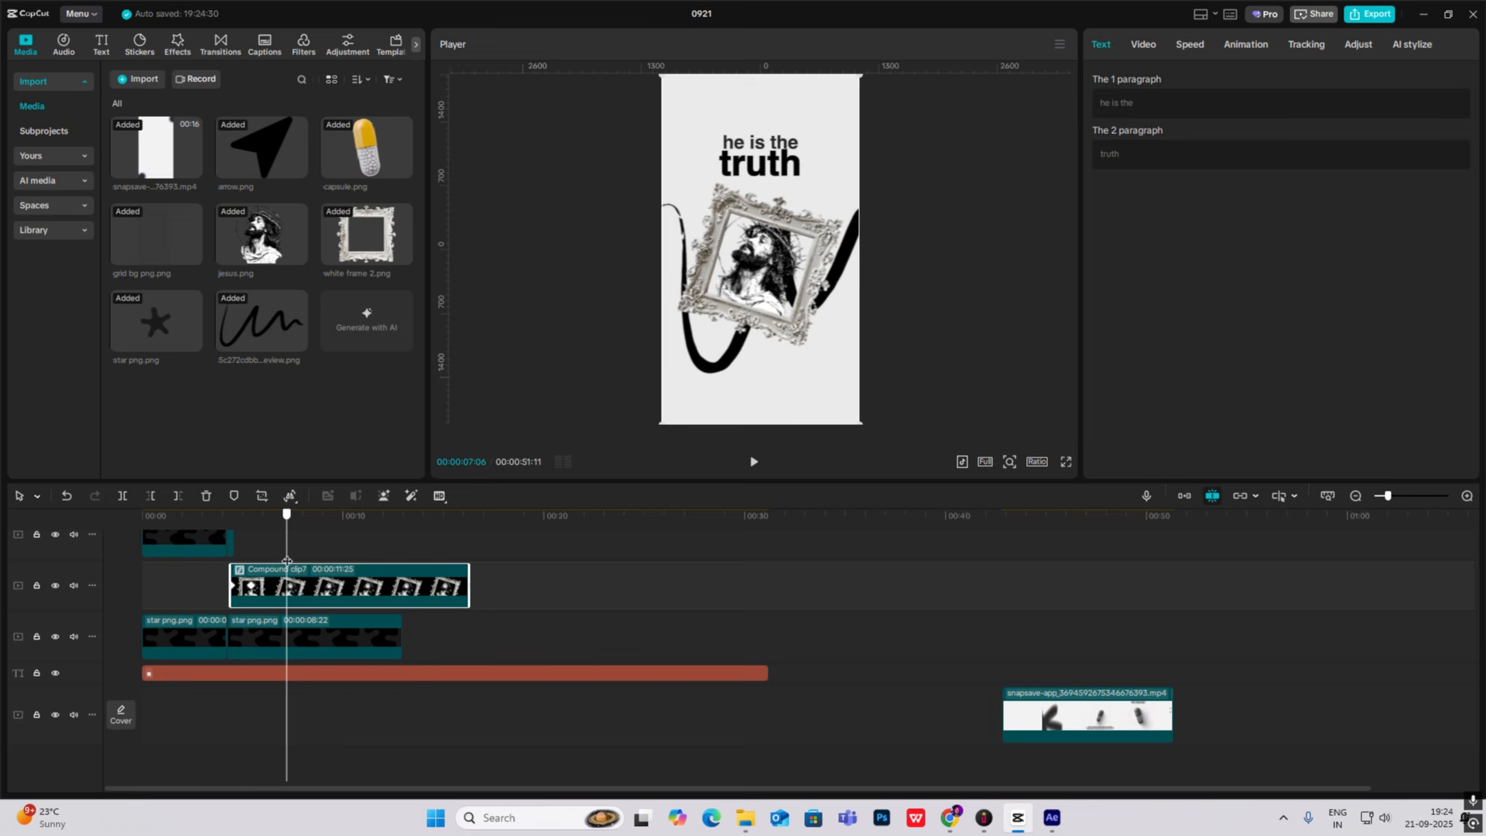
{"action": "left_click", "coordinate": [1142, 44]}
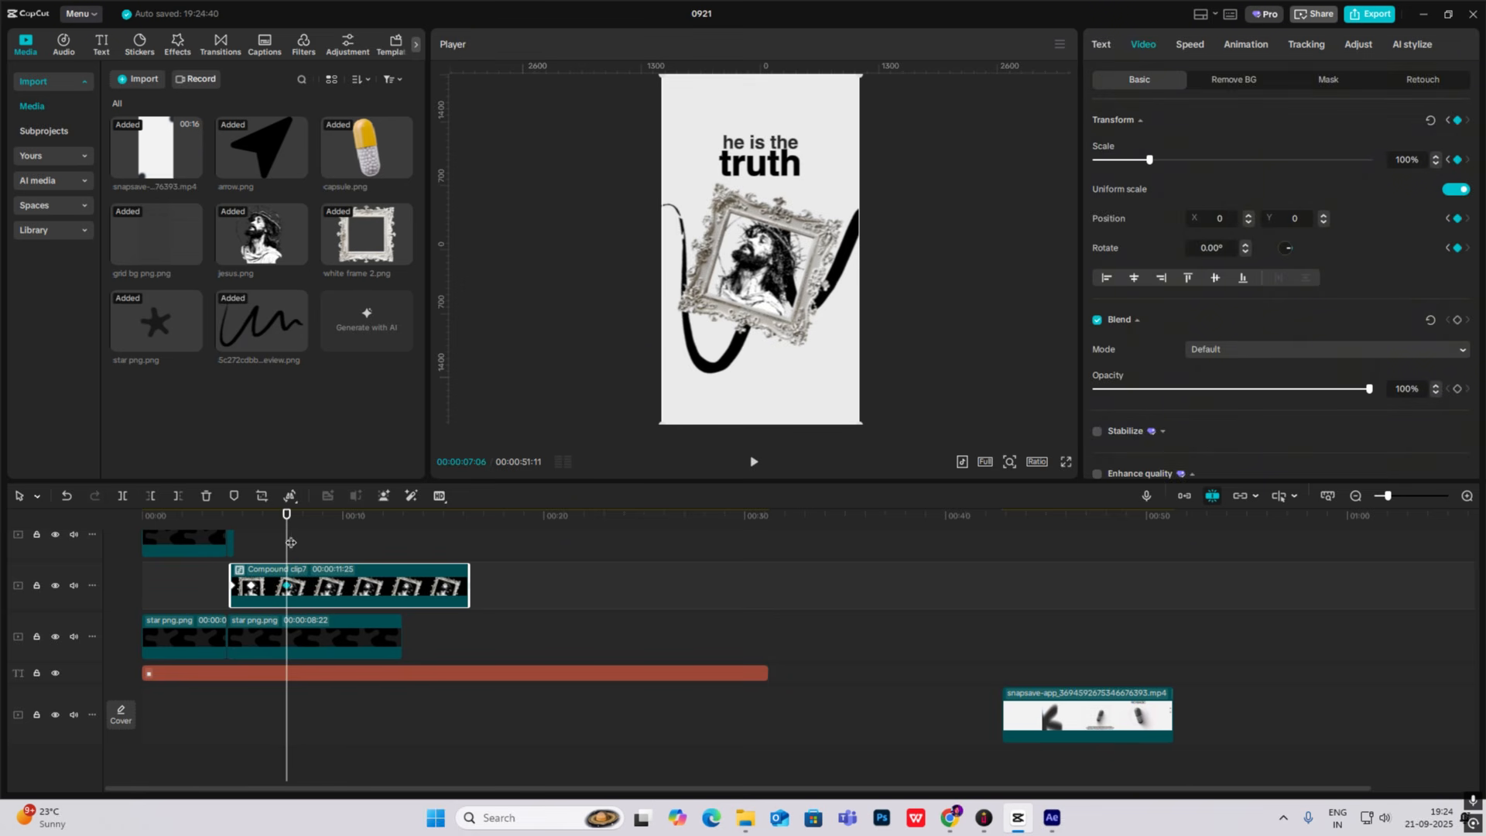
{"action": "left_click_drag", "start_coordinate": [291, 543], "coordinate": [325, 542]}
{"action": "left_click_drag", "start_coordinate": [1151, 161], "coordinate": [1165, 163]}
Apply the Quad Ease curve to the compound clip's last two scale keyframes.
{"action": "key", "text": "alt+k"}
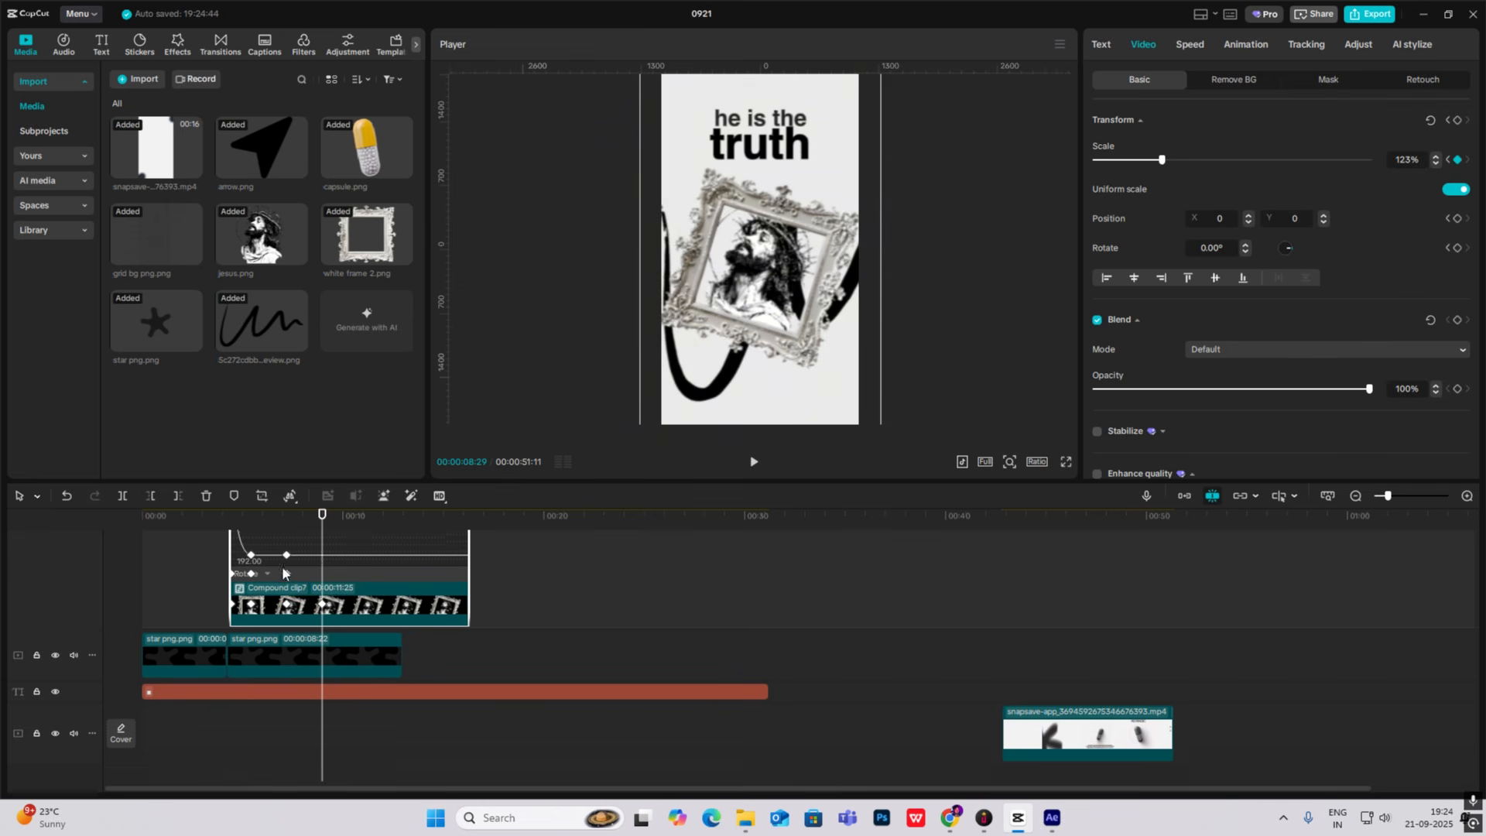
{"action": "scroll", "coordinate": [297, 582], "scroll_direction": "up", "scroll_amount": 3}
{"action": "scroll", "coordinate": [298, 590], "scroll_direction": "up", "scroll_amount": 2}
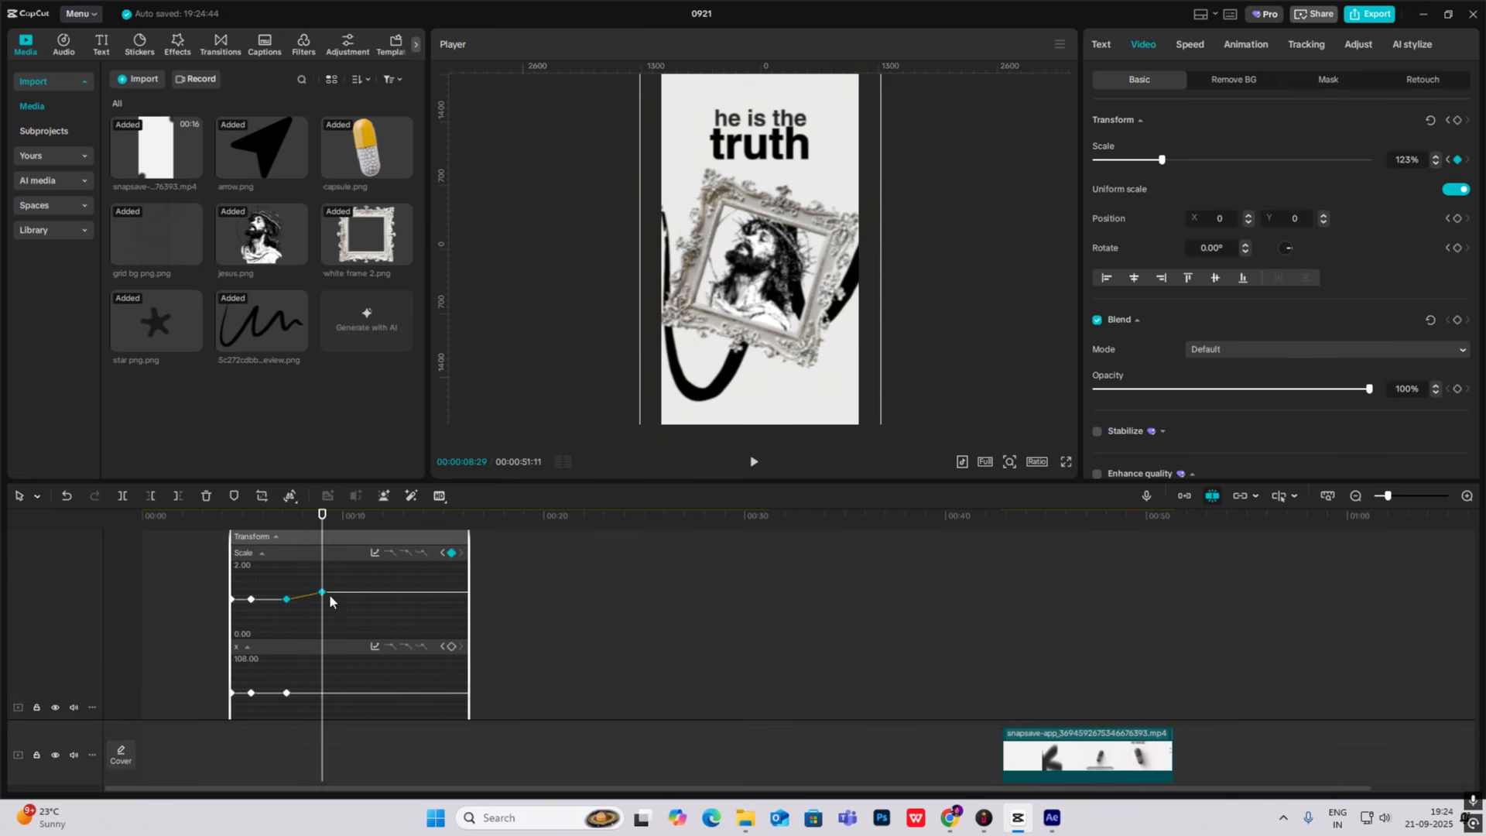
{"action": "left_click", "coordinate": [374, 554]}
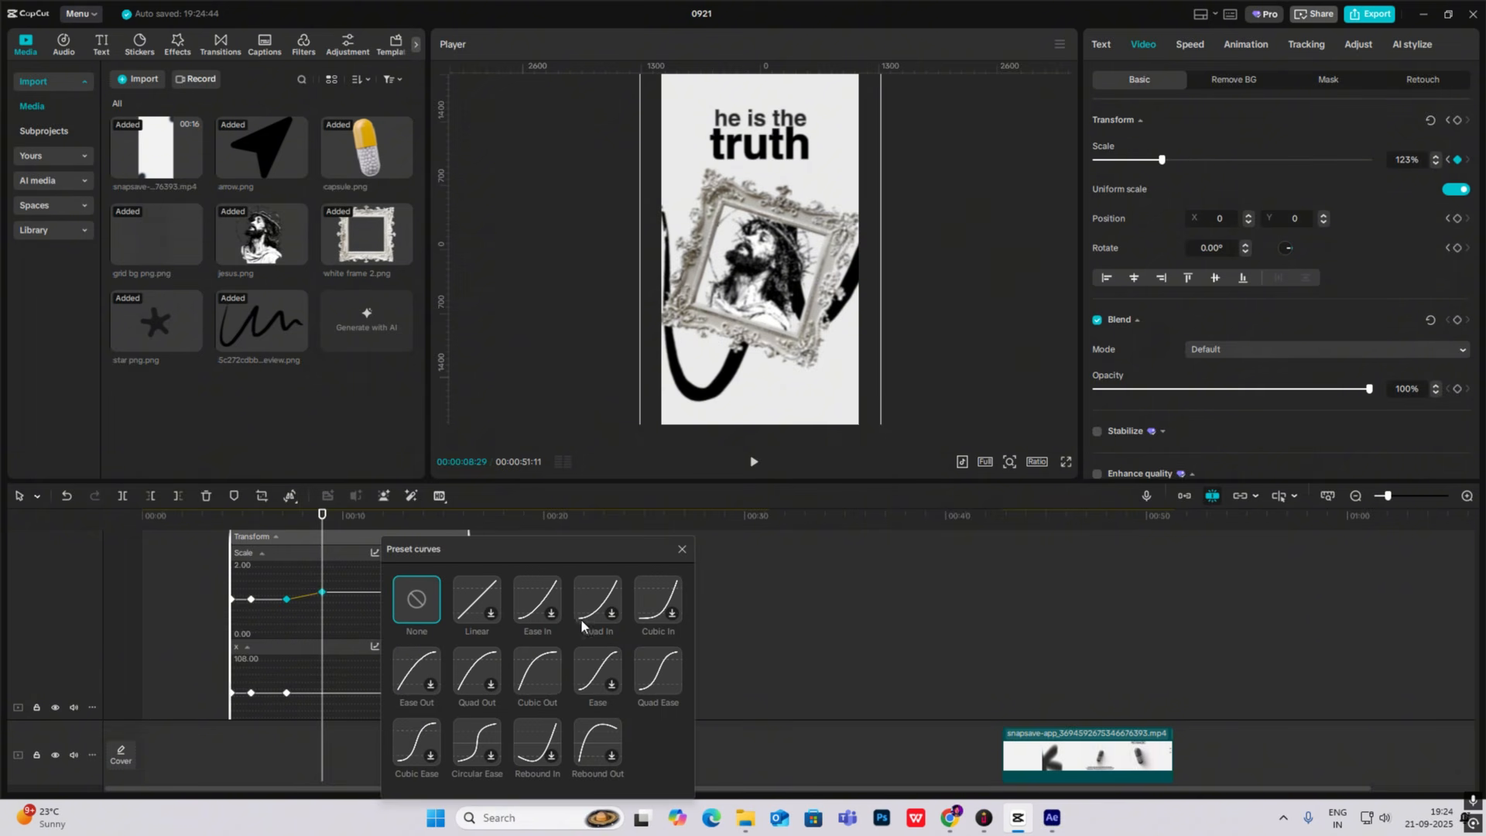
{"action": "left_click", "coordinate": [655, 668]}
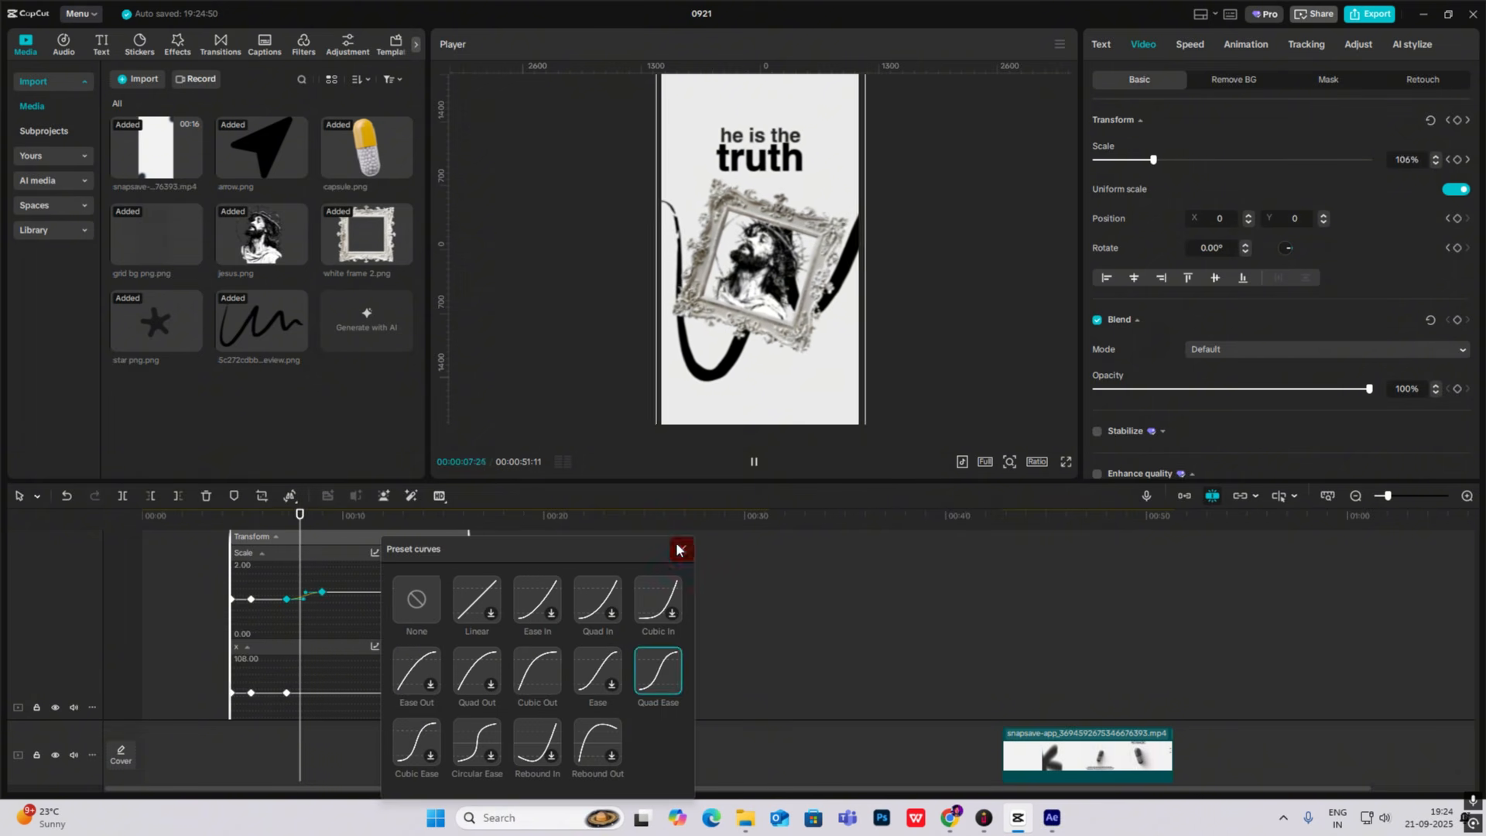
{"action": "left_click", "coordinate": [681, 549]}
{"action": "key", "text": "space"}
Lengthen the scale curve's handle at the 00:00:07:06 keyframe and shorten the handle at the 00:00:08:29 keyframe.
{"action": "scroll", "coordinate": [350, 602], "scroll_direction": "up", "scroll_amount": 3}
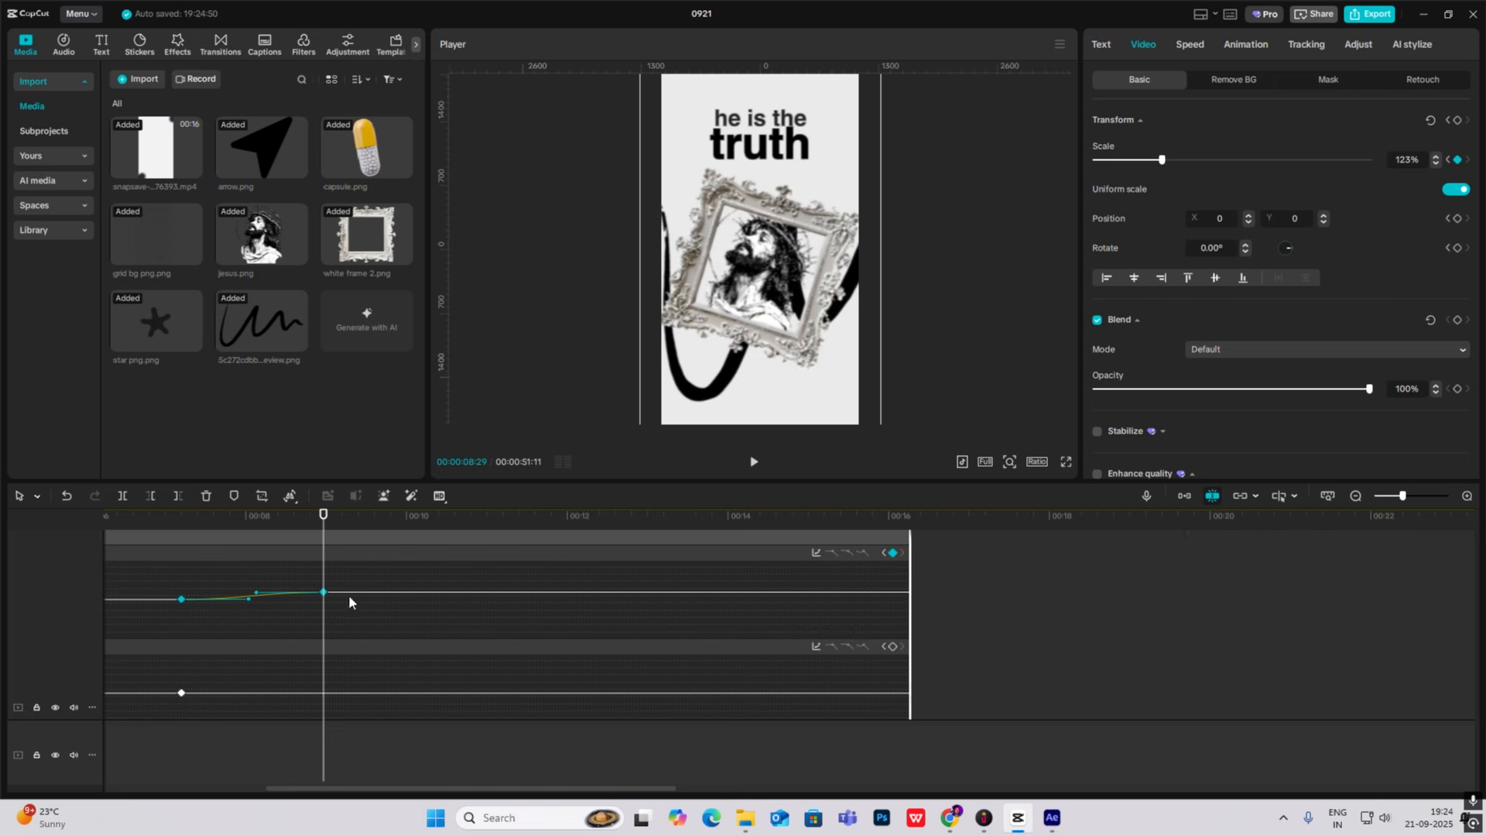
{"action": "left_click", "coordinate": [247, 597]}
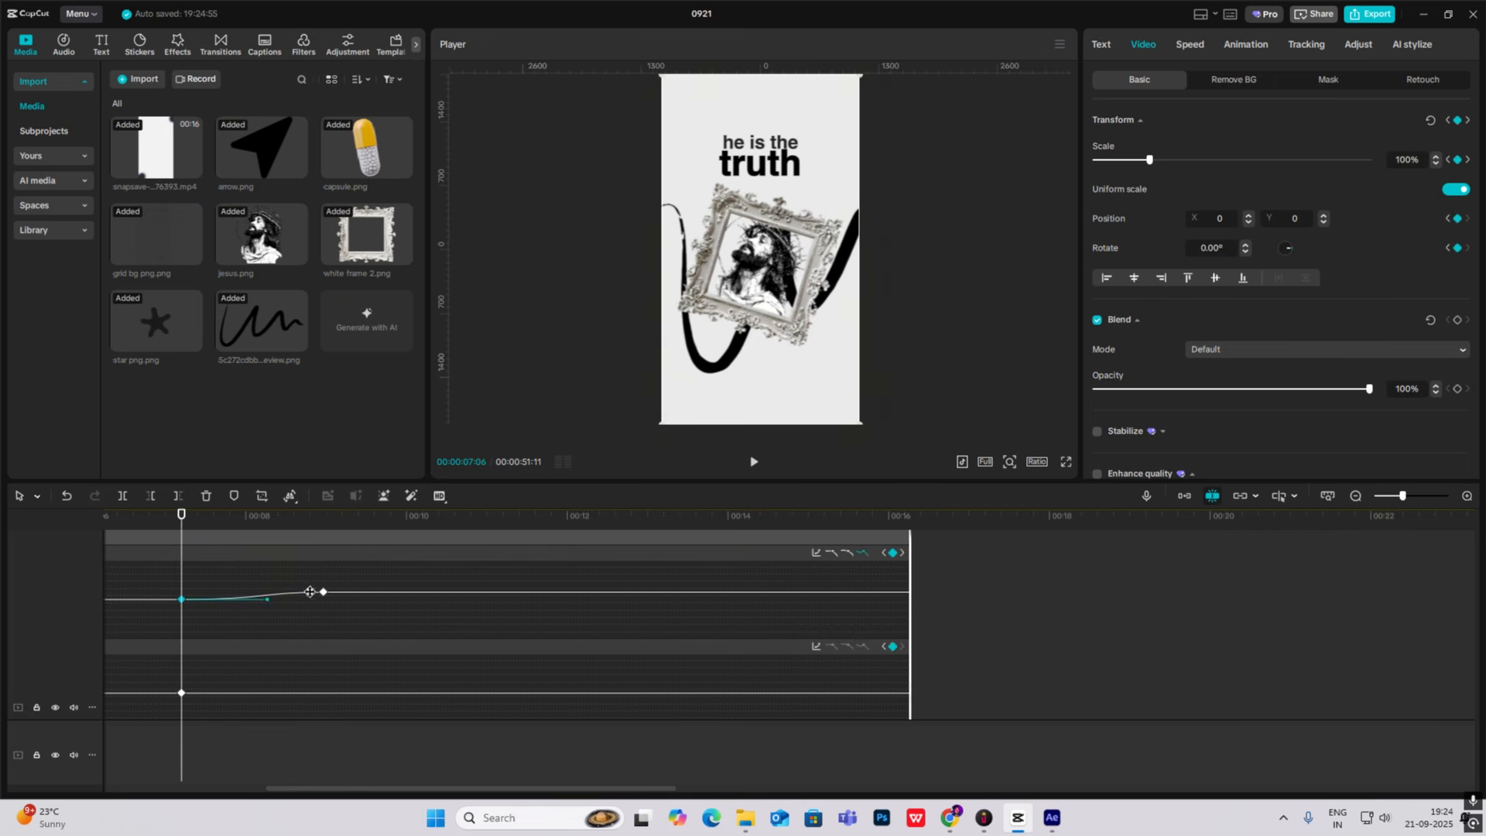
{"action": "left_click", "coordinate": [258, 589]}
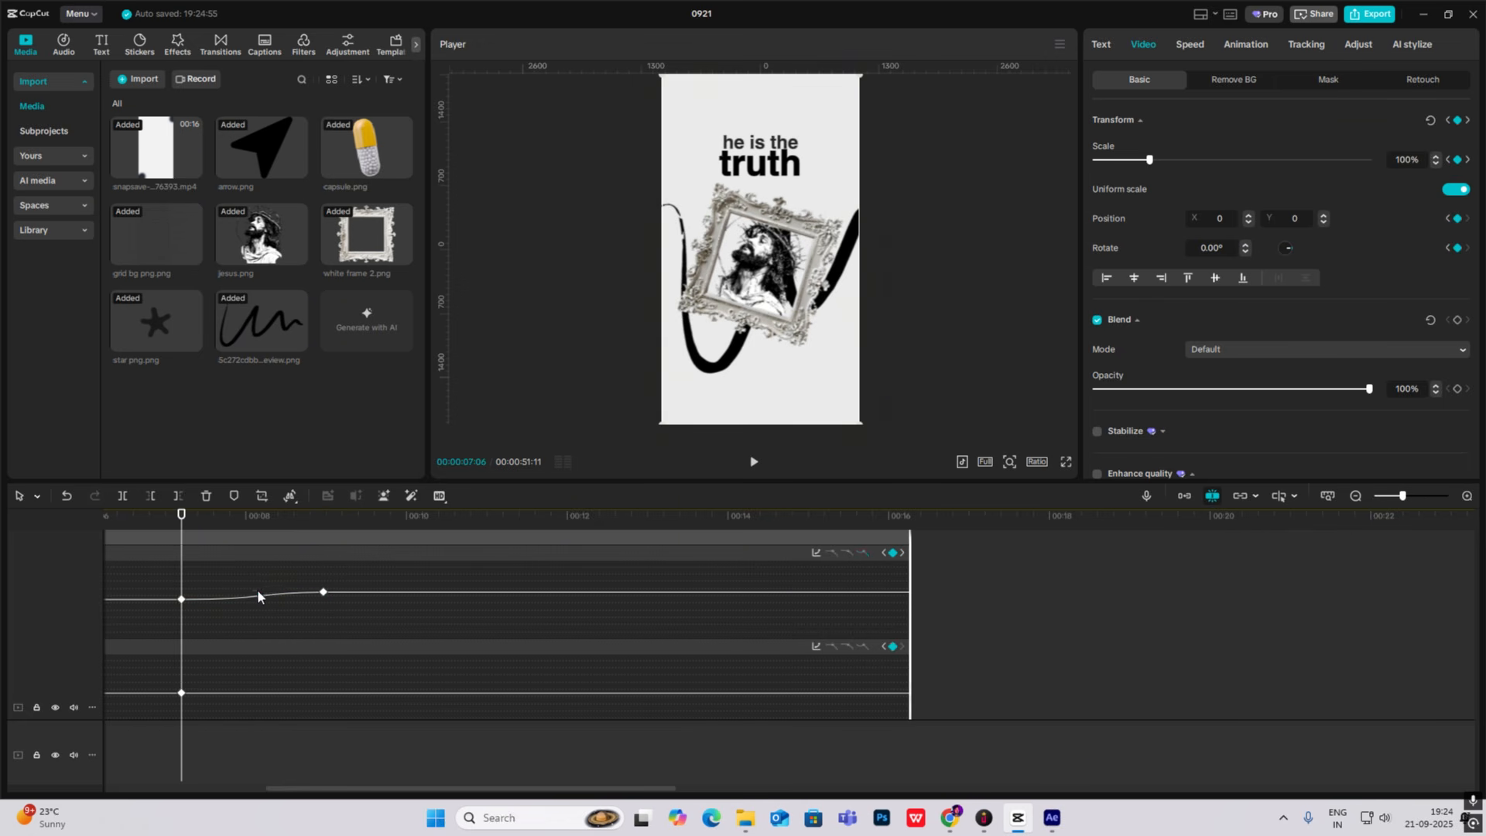
{"action": "left_click", "coordinate": [323, 591]}
{"action": "left_click_drag", "start_coordinate": [256, 594], "coordinate": [269, 592]}
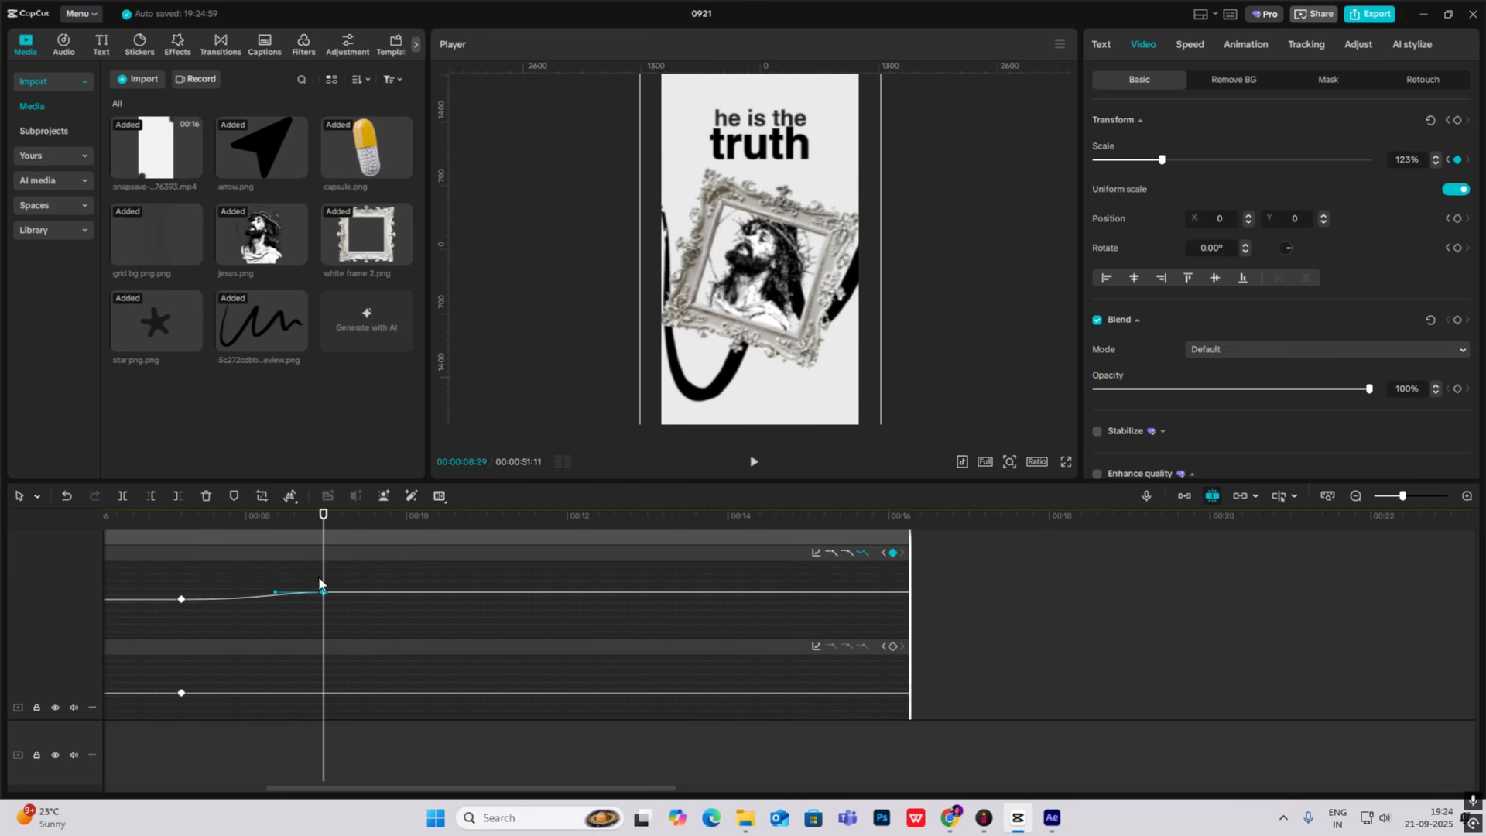
{"action": "key", "text": "alt+k"}
Play back the animation from the capsule scene through the framed portrait's zoom-in to check the timing.
{"action": "left_click", "coordinate": [187, 520]}
{"action": "key", "text": "space"}
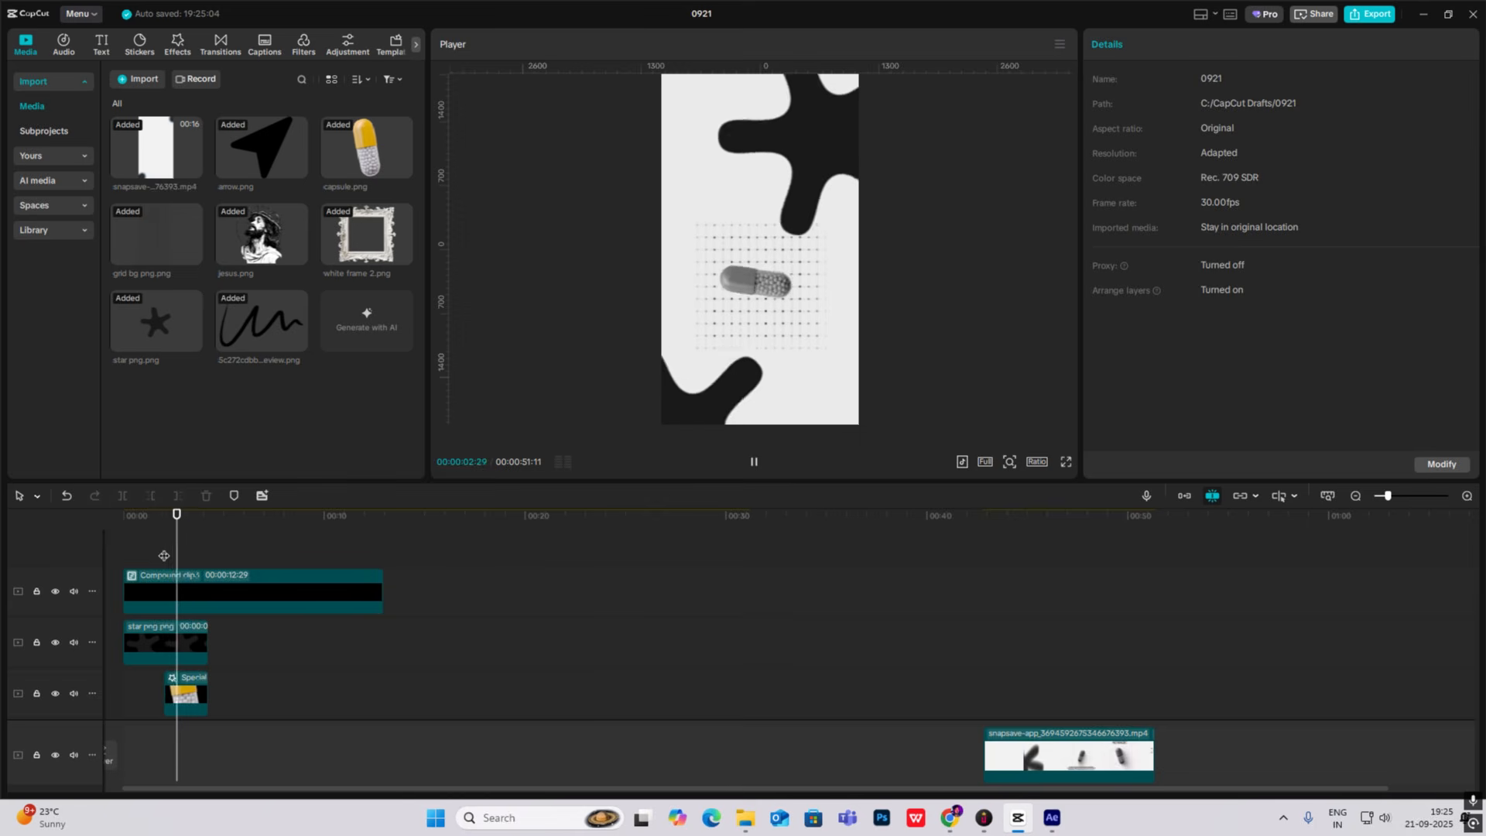
{"action": "key", "text": "space"}
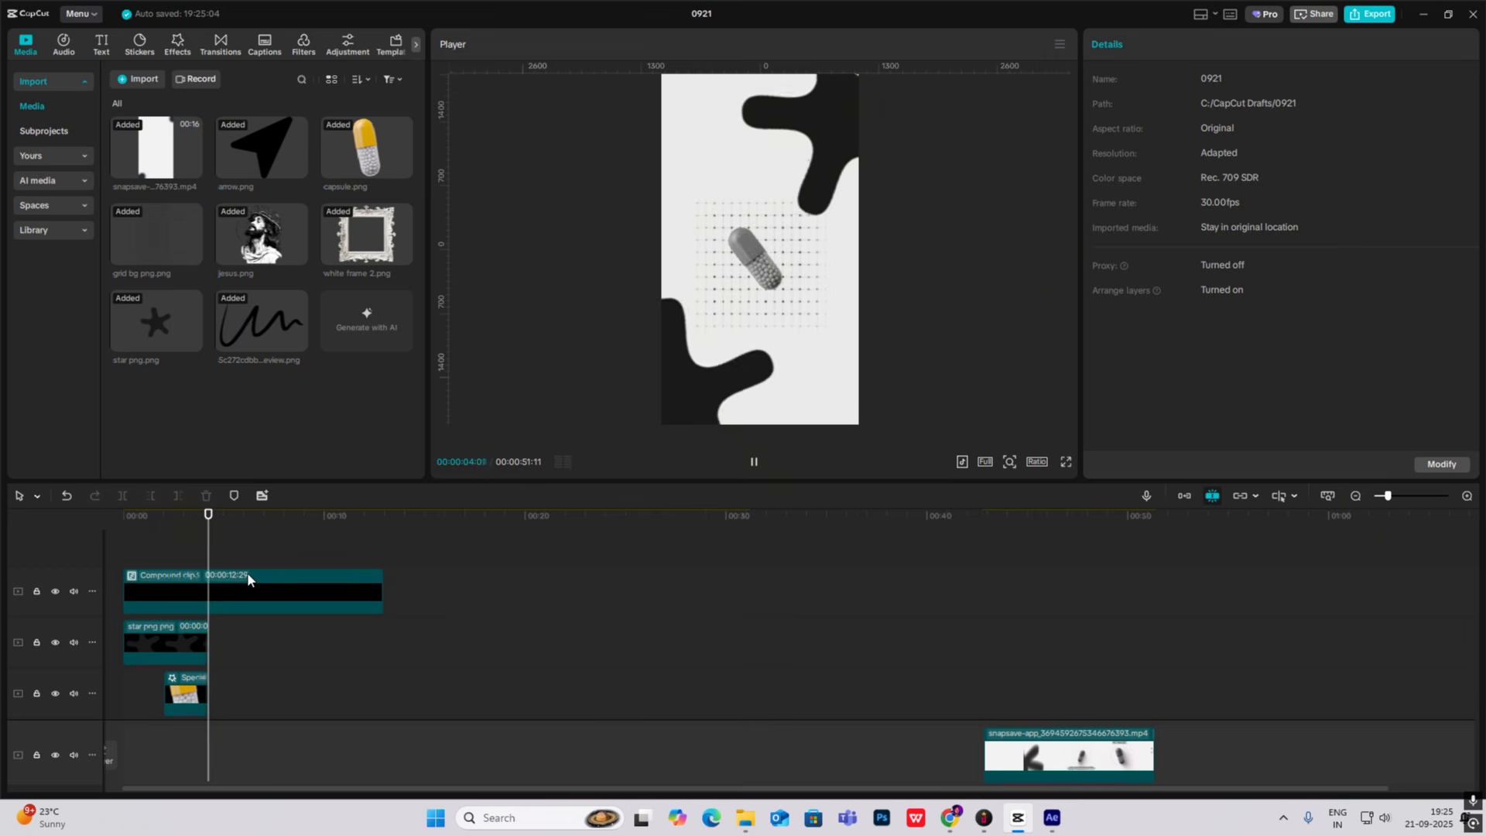
{"action": "scroll", "coordinate": [321, 577], "scroll_direction": "down", "scroll_amount": 2}
{"action": "scroll", "coordinate": [322, 577], "scroll_direction": "down", "scroll_amount": 2}
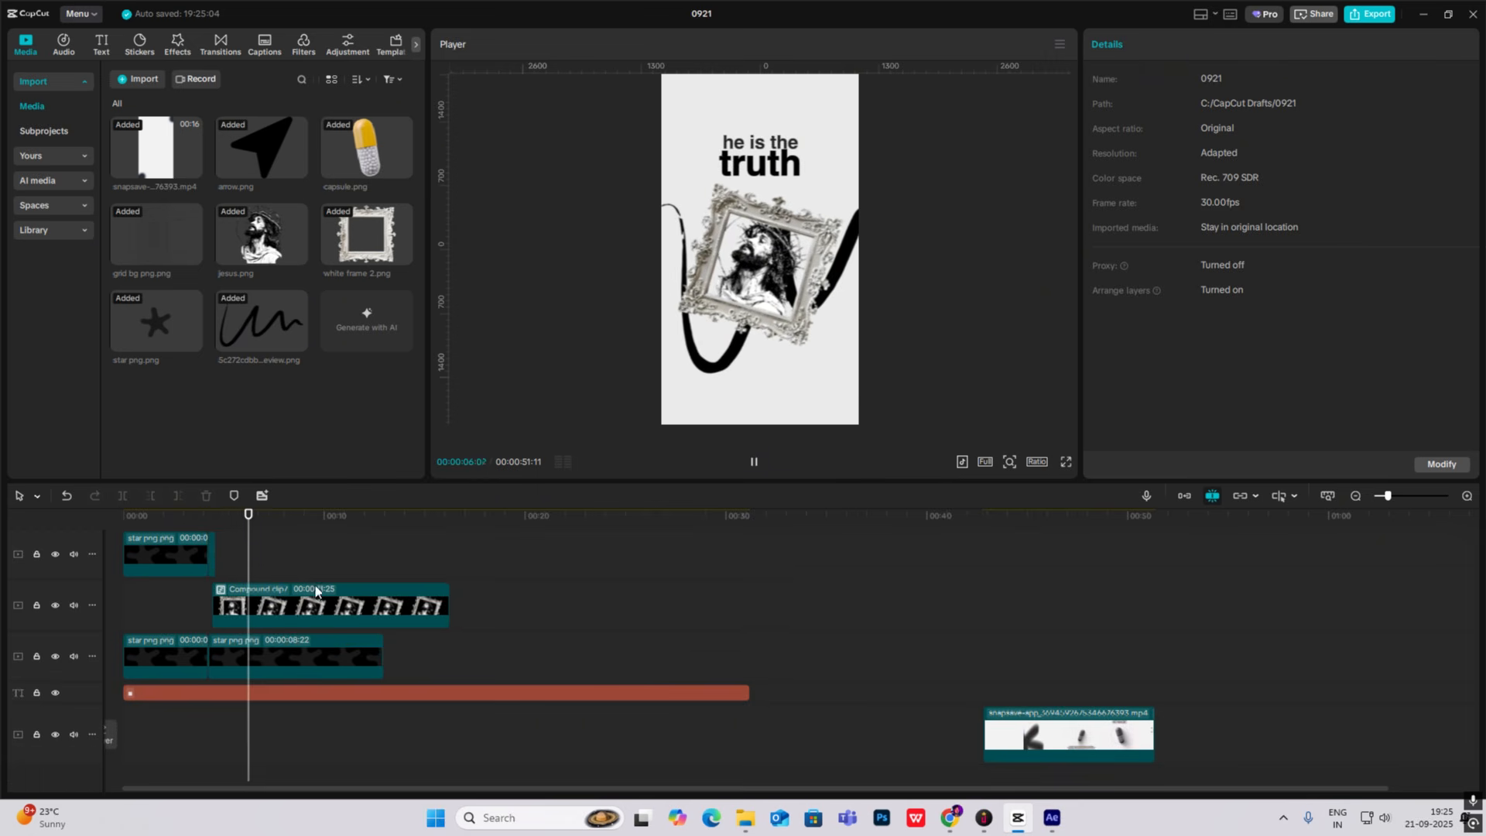
{"action": "left_click", "coordinate": [288, 606]}
{"action": "key", "text": "space"}
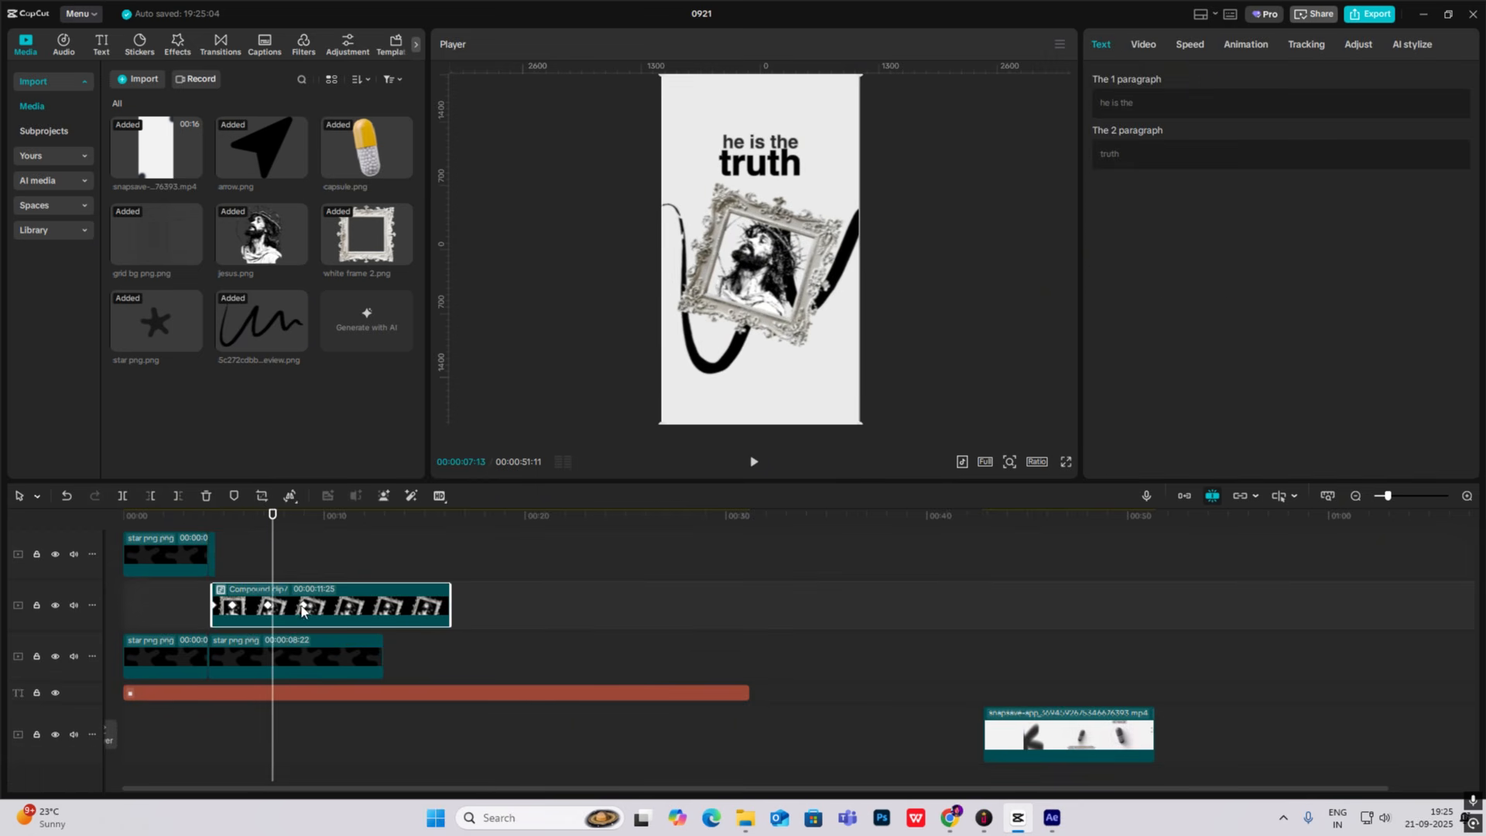
{"action": "left_click", "coordinate": [260, 563]}
{"action": "key", "text": "space"}
{"action": "key", "text": "space"}
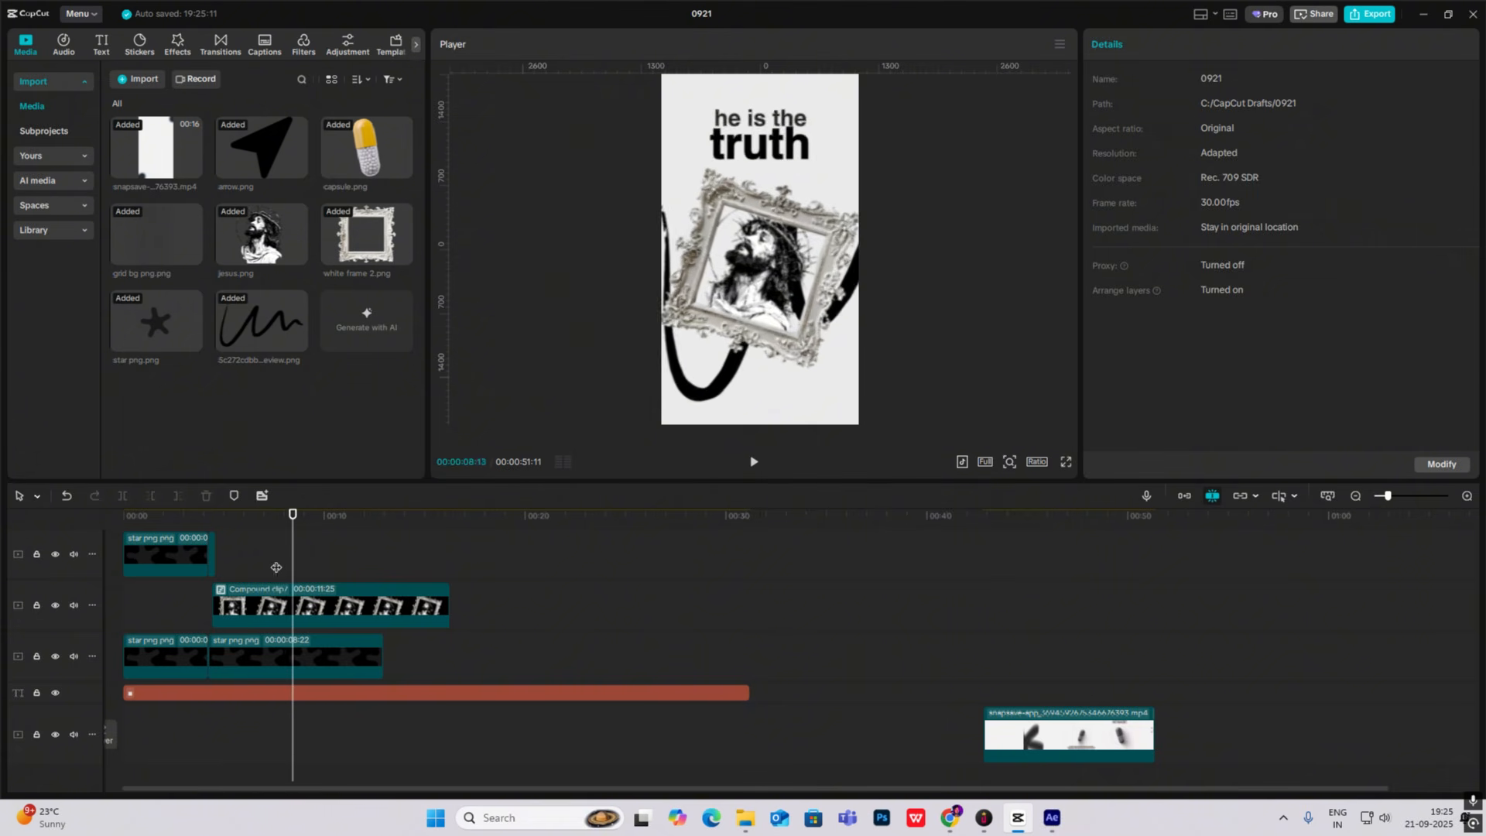
Wrap the portrait clip in a new compound clip, cut it at 00:00:07:28 and remove the part after the cut.
{"action": "left_click", "coordinate": [275, 588]}
{"action": "left_click_drag", "start_coordinate": [275, 579], "coordinate": [283, 579]}
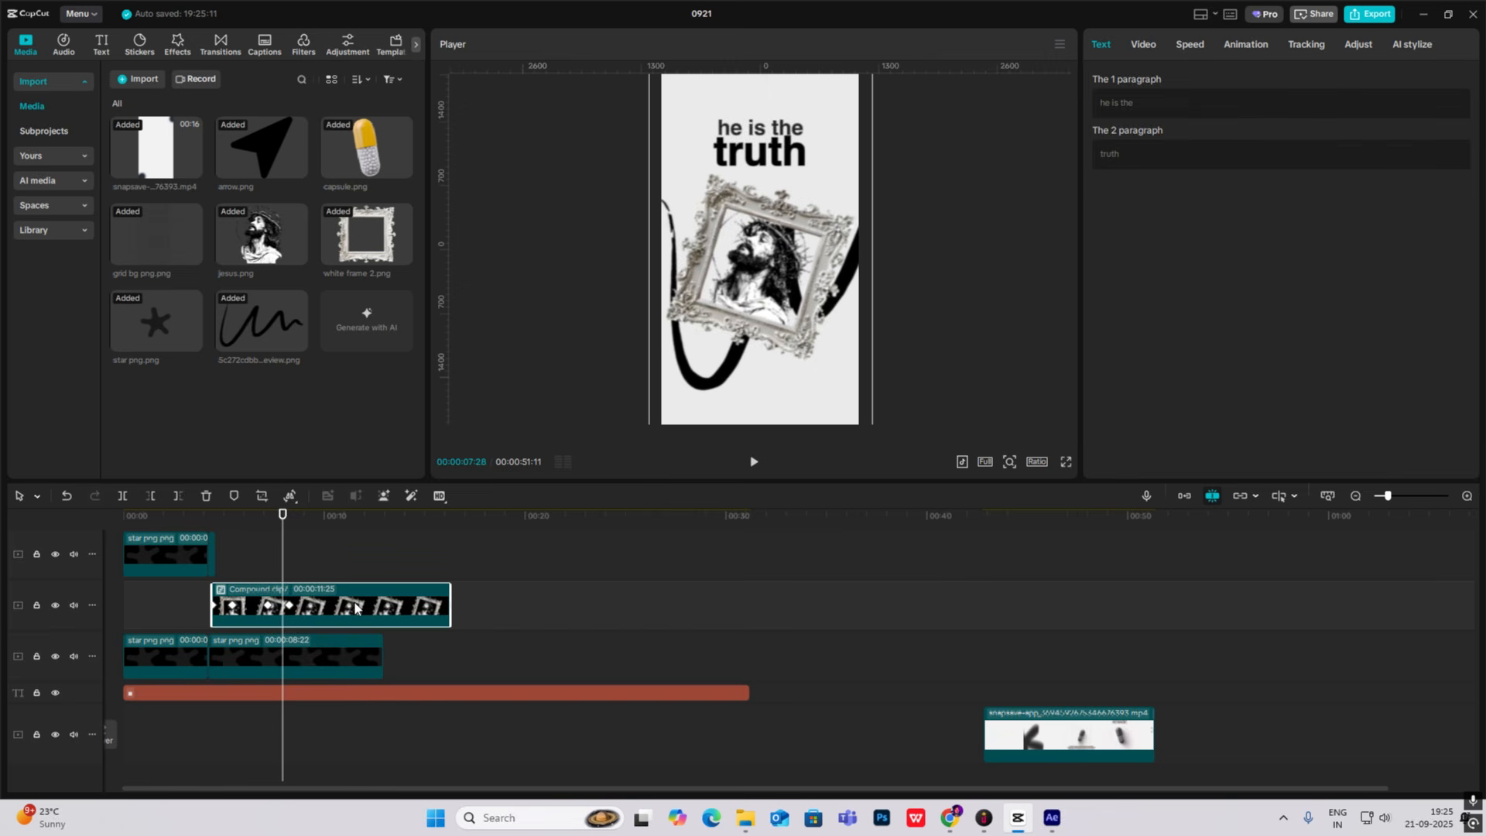
{"action": "key", "text": "alt+g"}
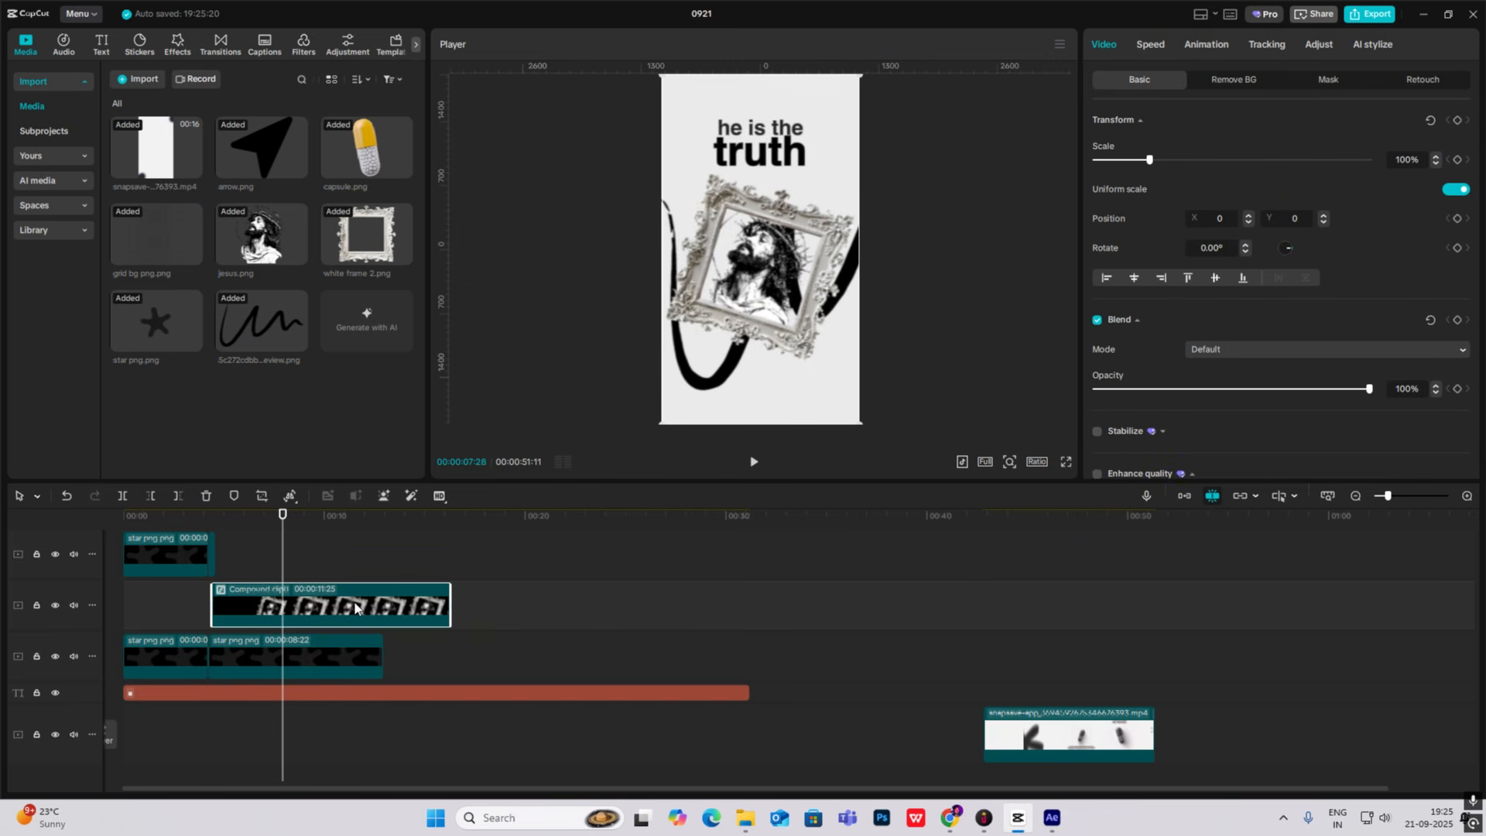
{"action": "left_click", "coordinate": [355, 601]}
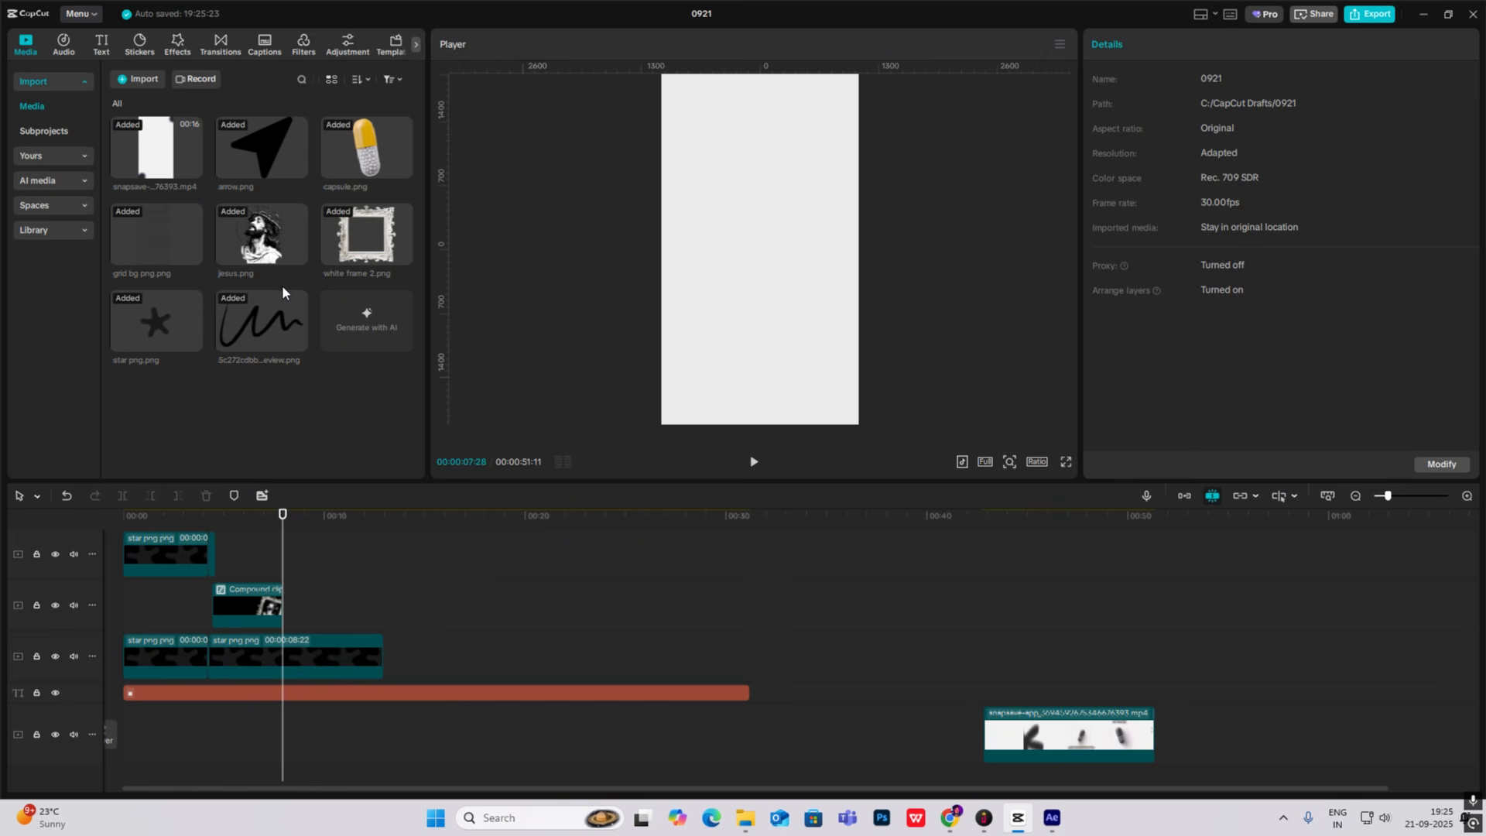
{"action": "scroll", "coordinate": [244, 556], "scroll_direction": "up", "scroll_amount": 6}
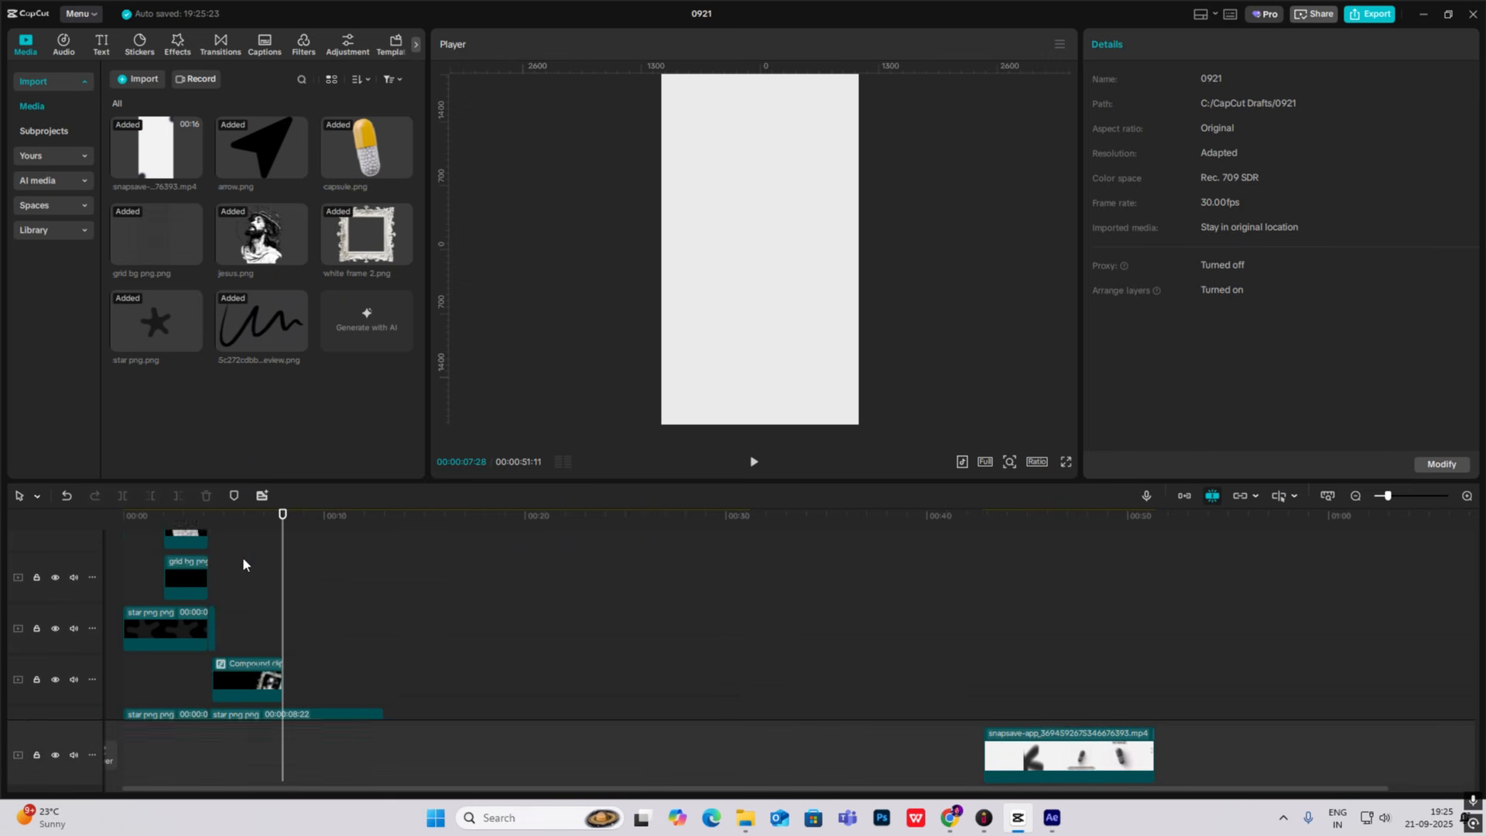
{"action": "double_click", "coordinate": [226, 581]}
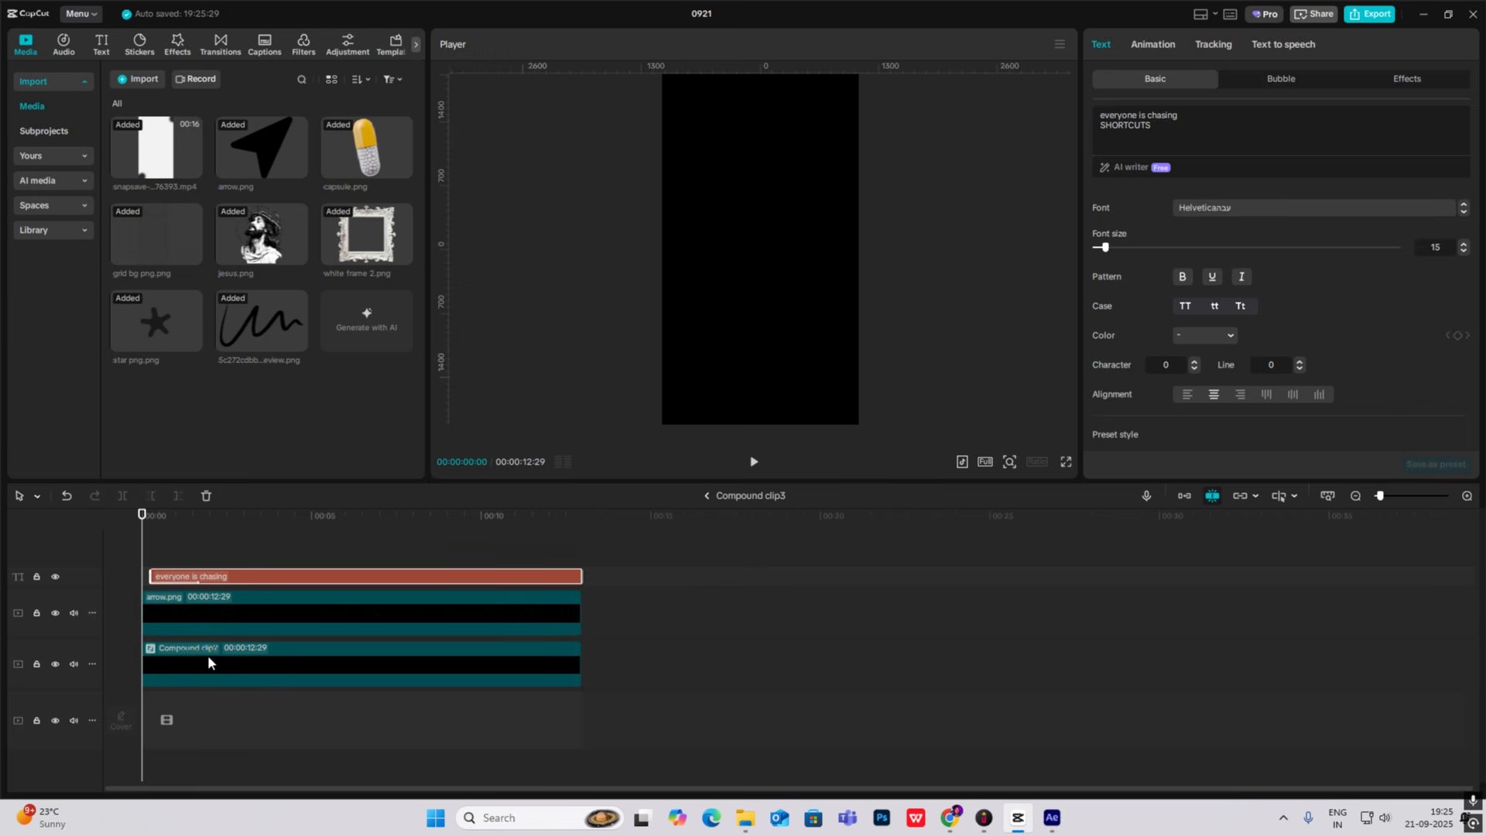
{"action": "double_click", "coordinate": [208, 655]}
{"action": "left_click", "coordinate": [706, 496]}
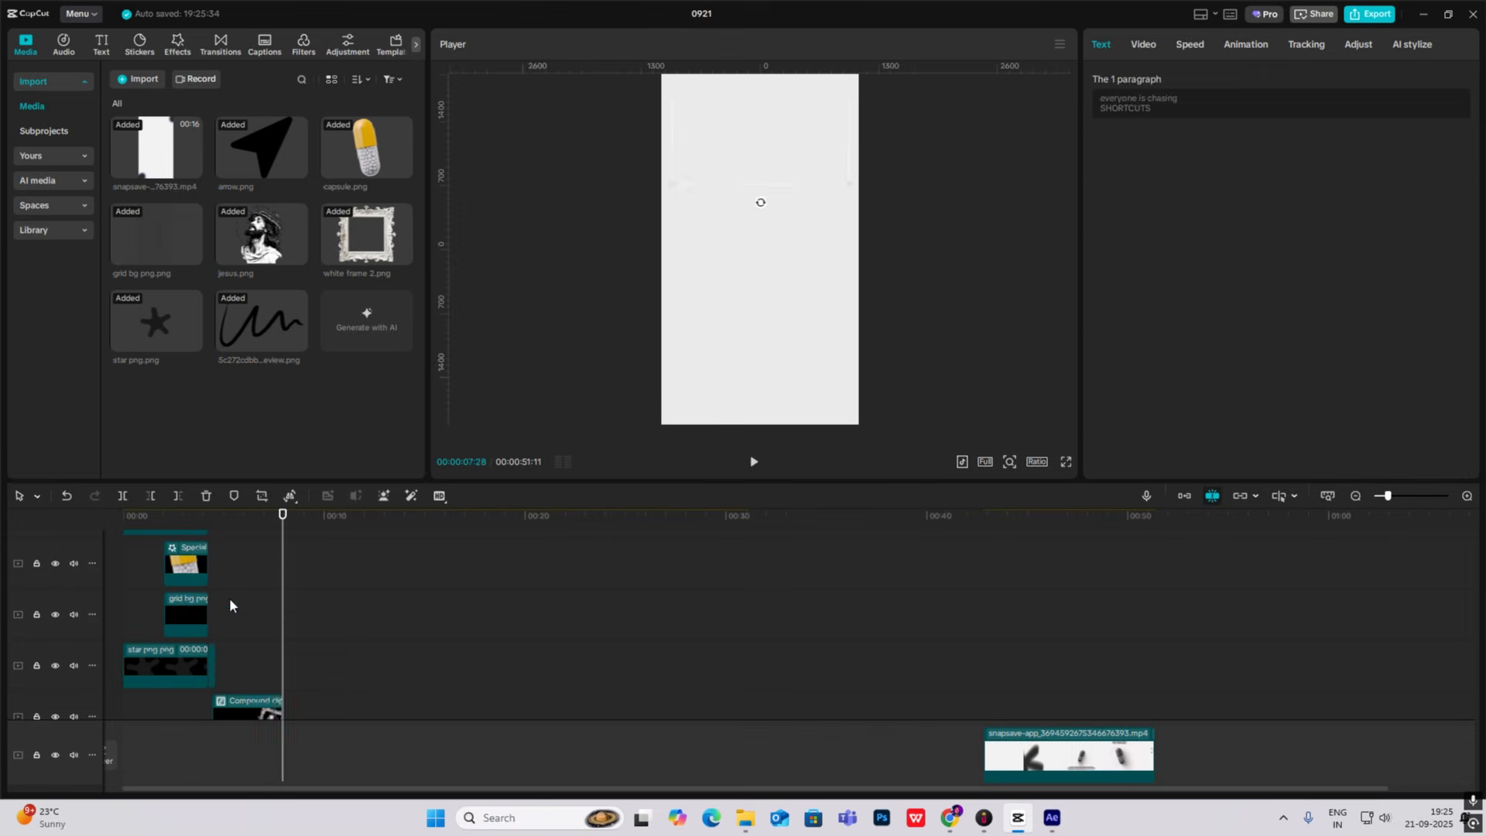
Paste a copy of the capsule clip at 00:00:07:28, where the portrait clip ends, and play back the transition.
{"action": "left_click", "coordinate": [230, 604]}
{"action": "left_click", "coordinate": [180, 565]}
{"action": "scroll", "coordinate": [262, 628], "scroll_direction": "down", "scroll_amount": 3}
{"action": "left_click", "coordinate": [306, 585]}
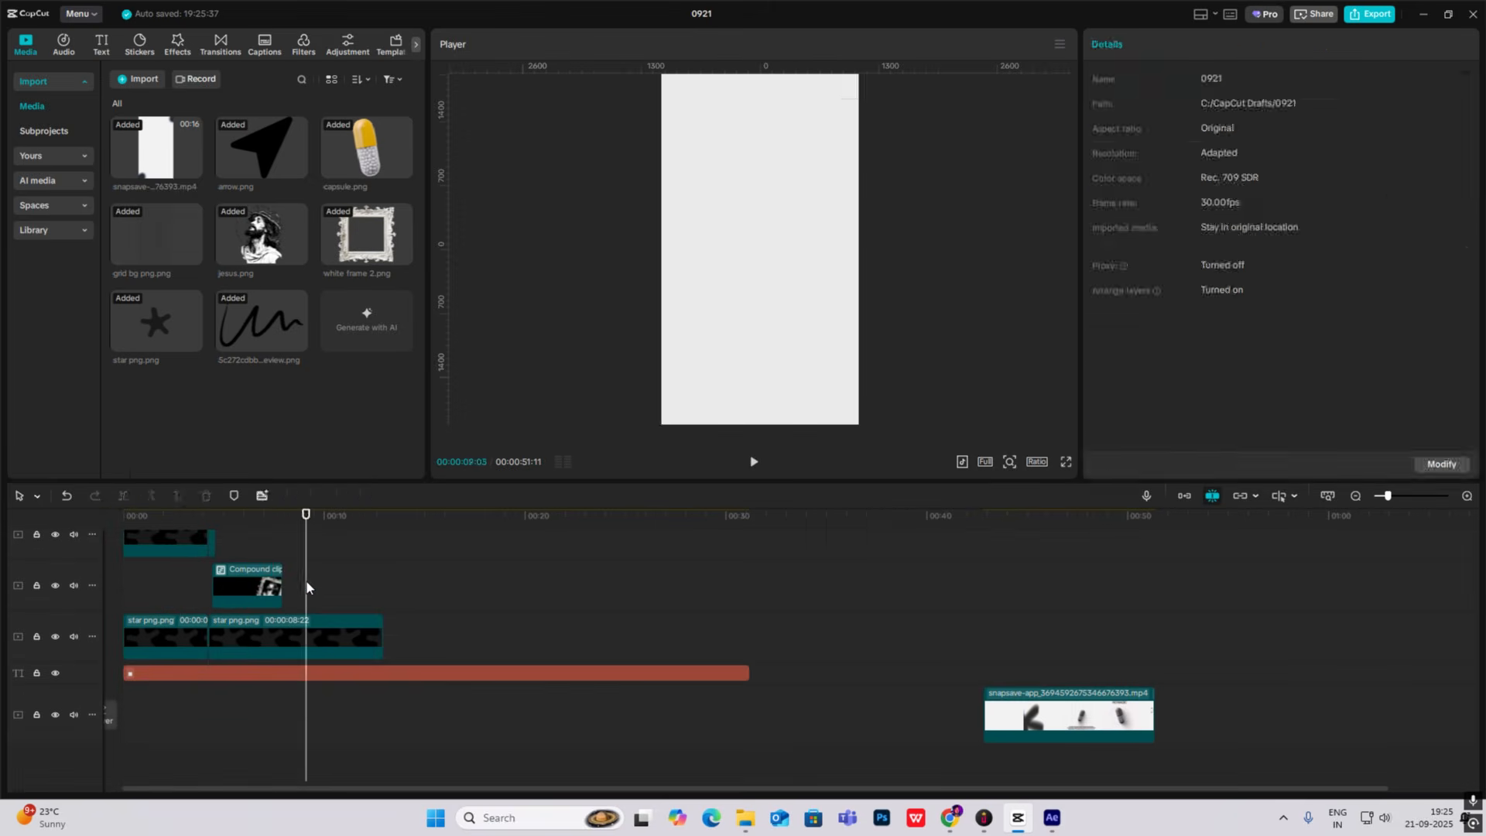
{"action": "left_click", "coordinate": [283, 576]}
{"action": "left_click", "coordinate": [281, 569]}
{"action": "key", "text": "ctrl+v"}
{"action": "left_click", "coordinate": [261, 582]}
{"action": "key", "text": "space"}
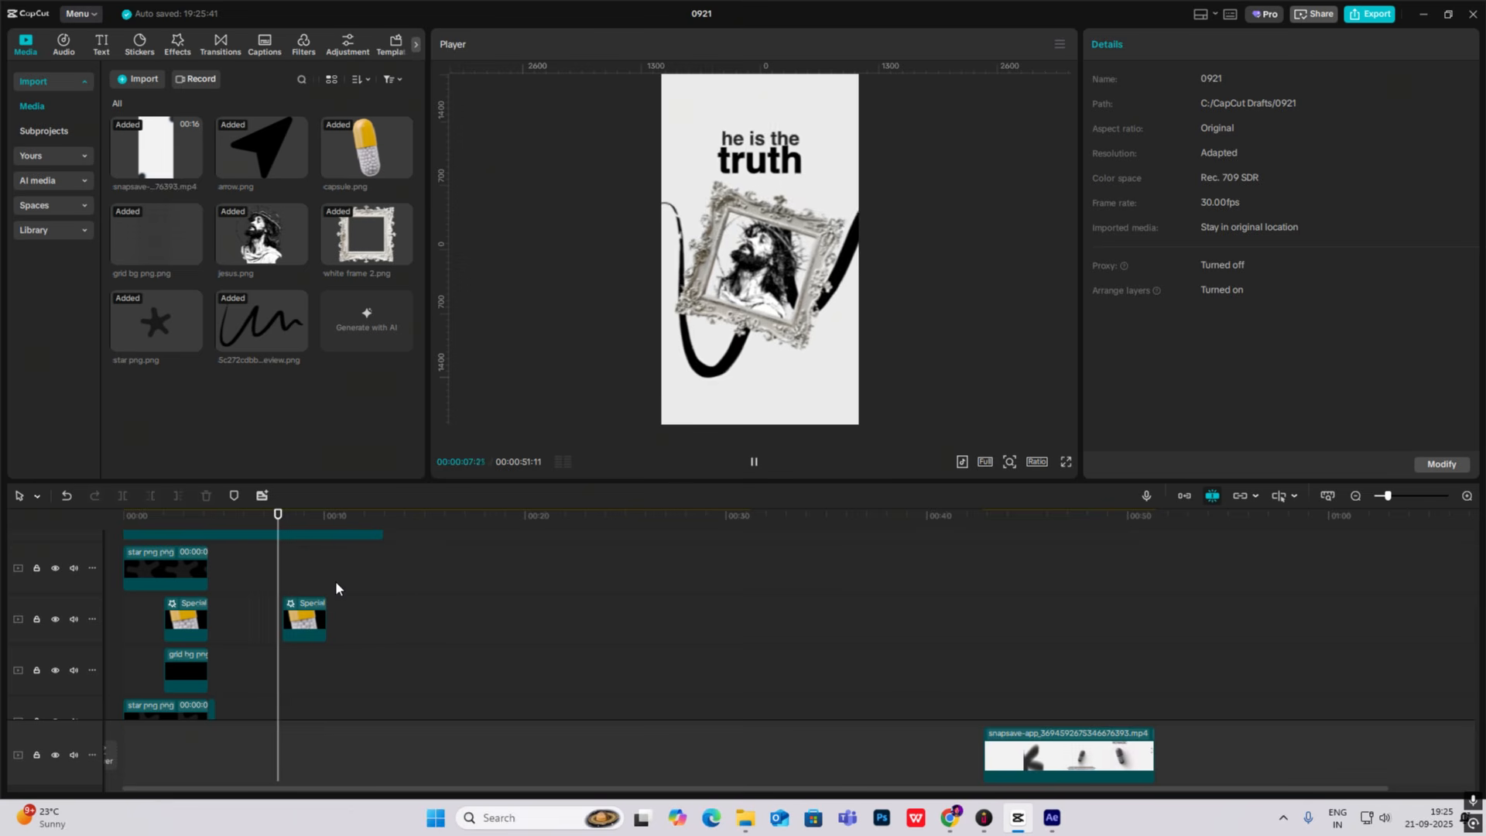
Delete the start, middle and end keyframes from the pasted capsule clip.
{"action": "left_click", "coordinate": [295, 617]}
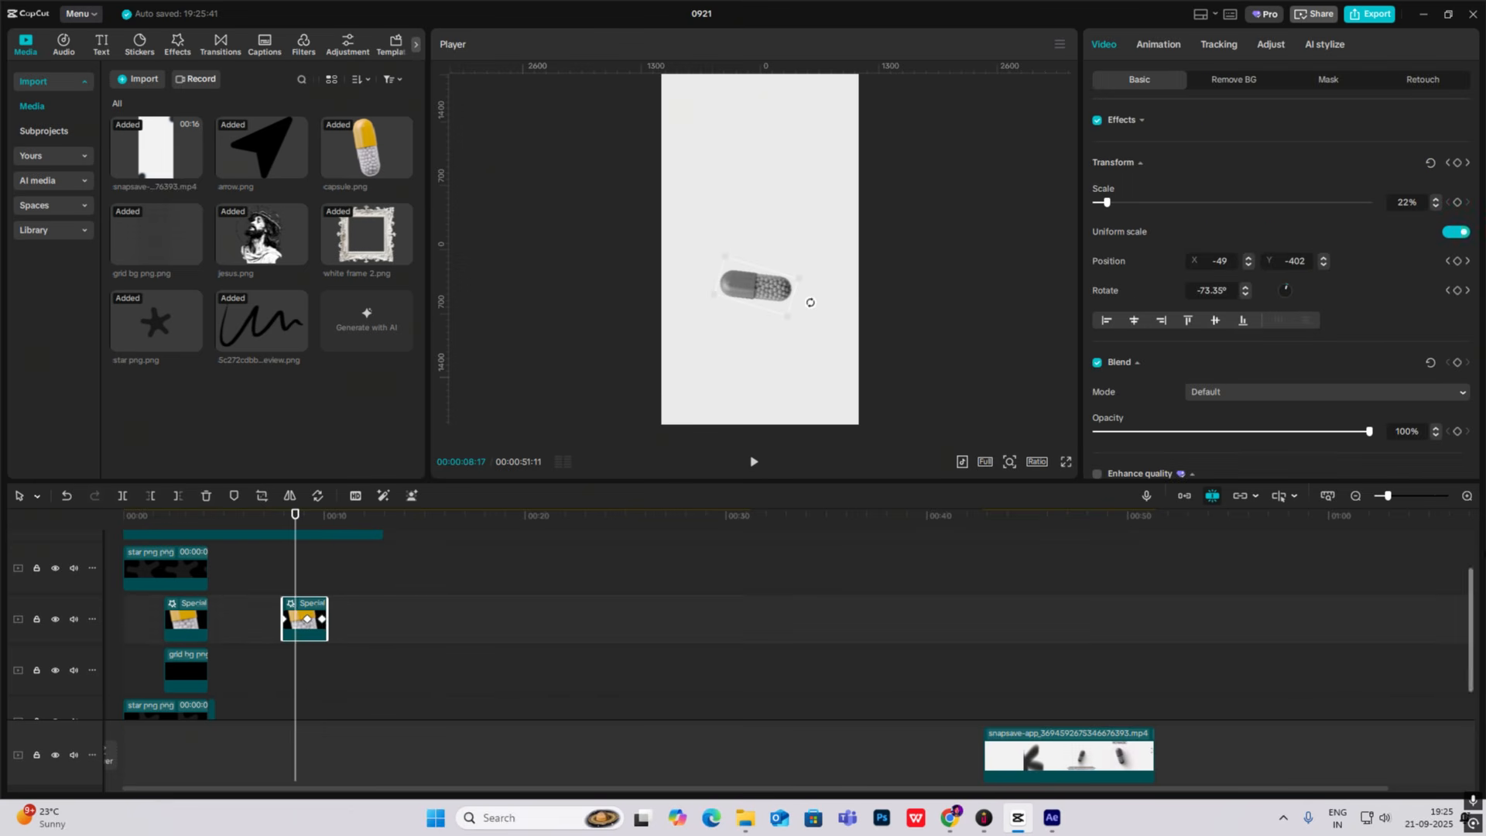
{"action": "left_click", "coordinate": [1467, 496]}
{"action": "left_click", "coordinate": [245, 619]}
{"action": "key", "text": "Delete"}
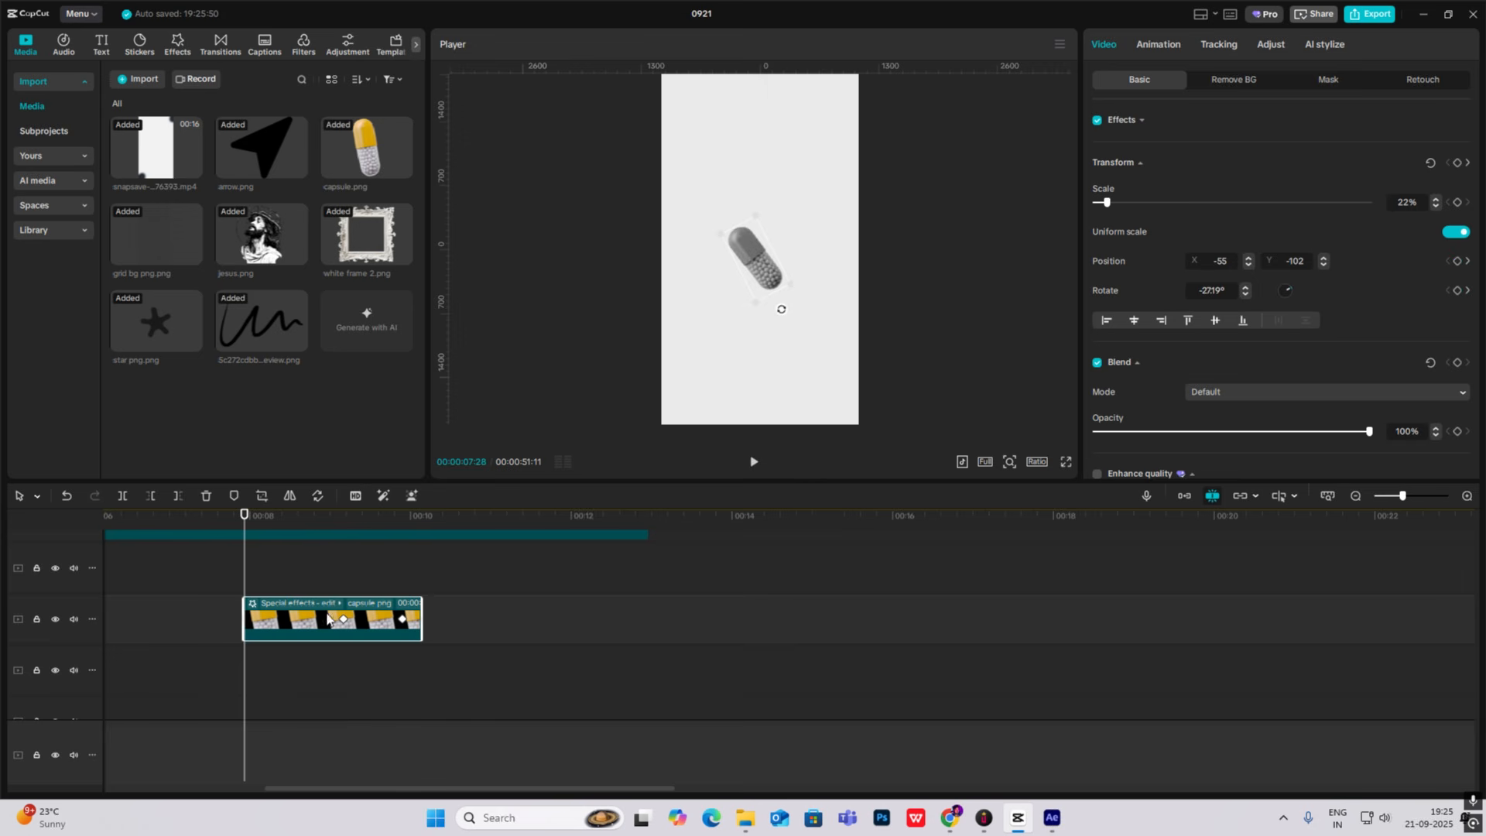
{"action": "key", "text": "space"}
{"action": "key", "text": "space"}
{"action": "left_click", "coordinate": [343, 619]}
{"action": "key", "text": "Delete"}
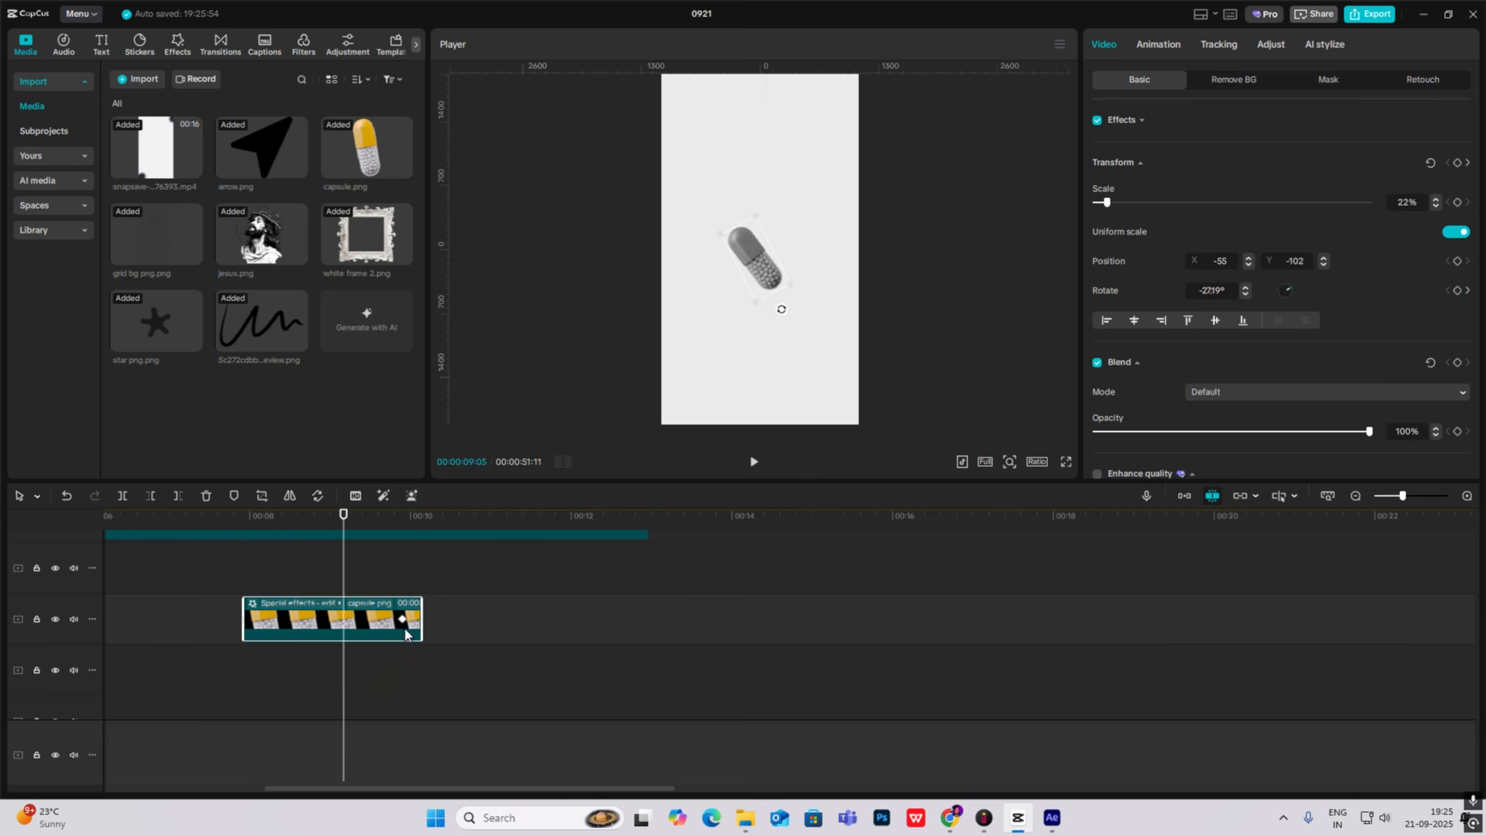
{"action": "left_click", "coordinate": [402, 619]}
{"action": "key", "text": "Delete"}
Add a text clip beneath the pasted capsule clip, replace its text with a row of dashes and color it black (000000).
{"action": "left_click", "coordinate": [249, 576]}
{"action": "left_click", "coordinate": [101, 44]}
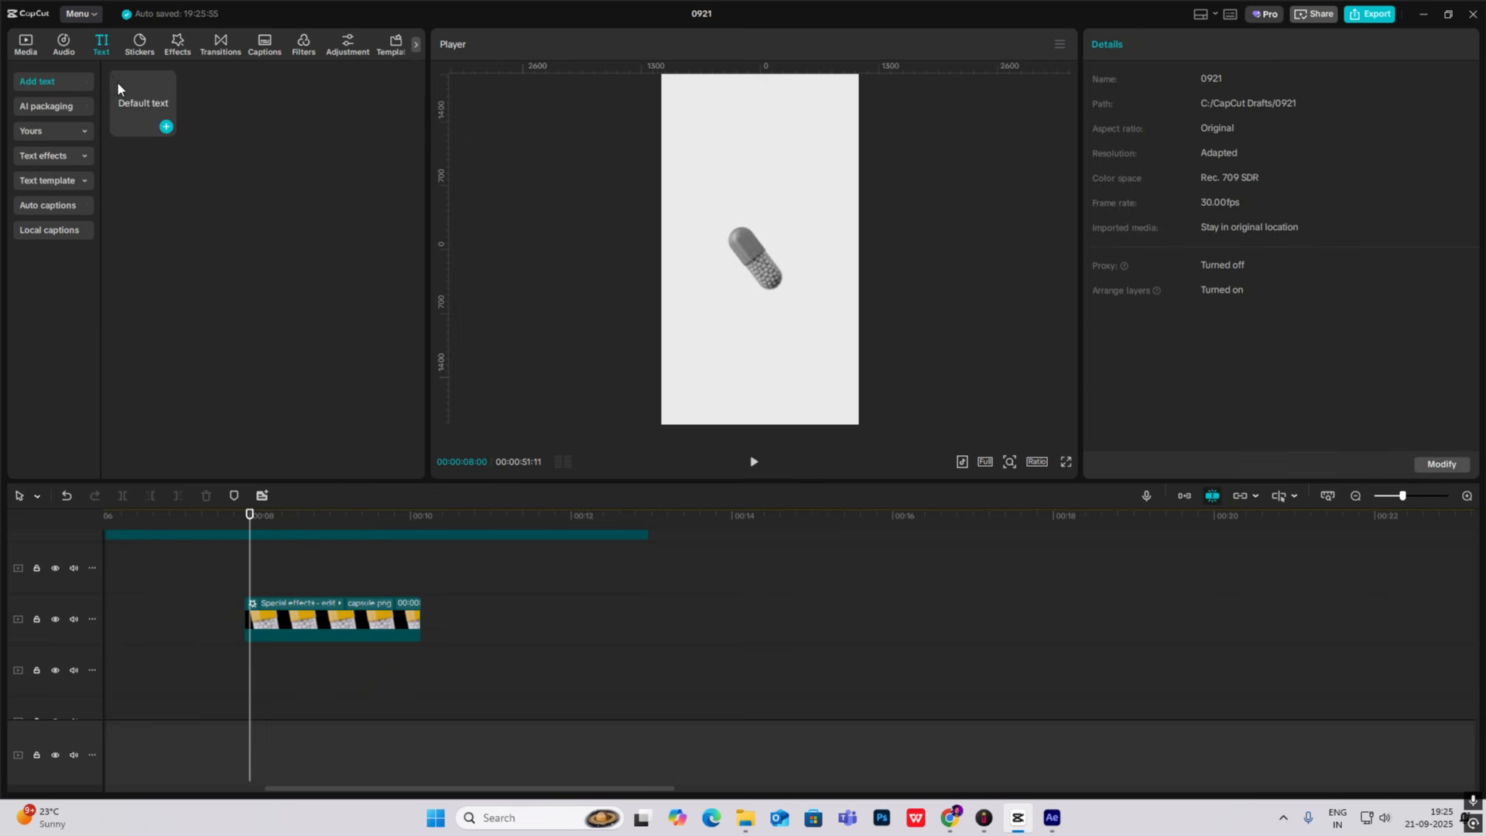
{"action": "left_click_drag", "start_coordinate": [118, 89], "coordinate": [244, 652]}
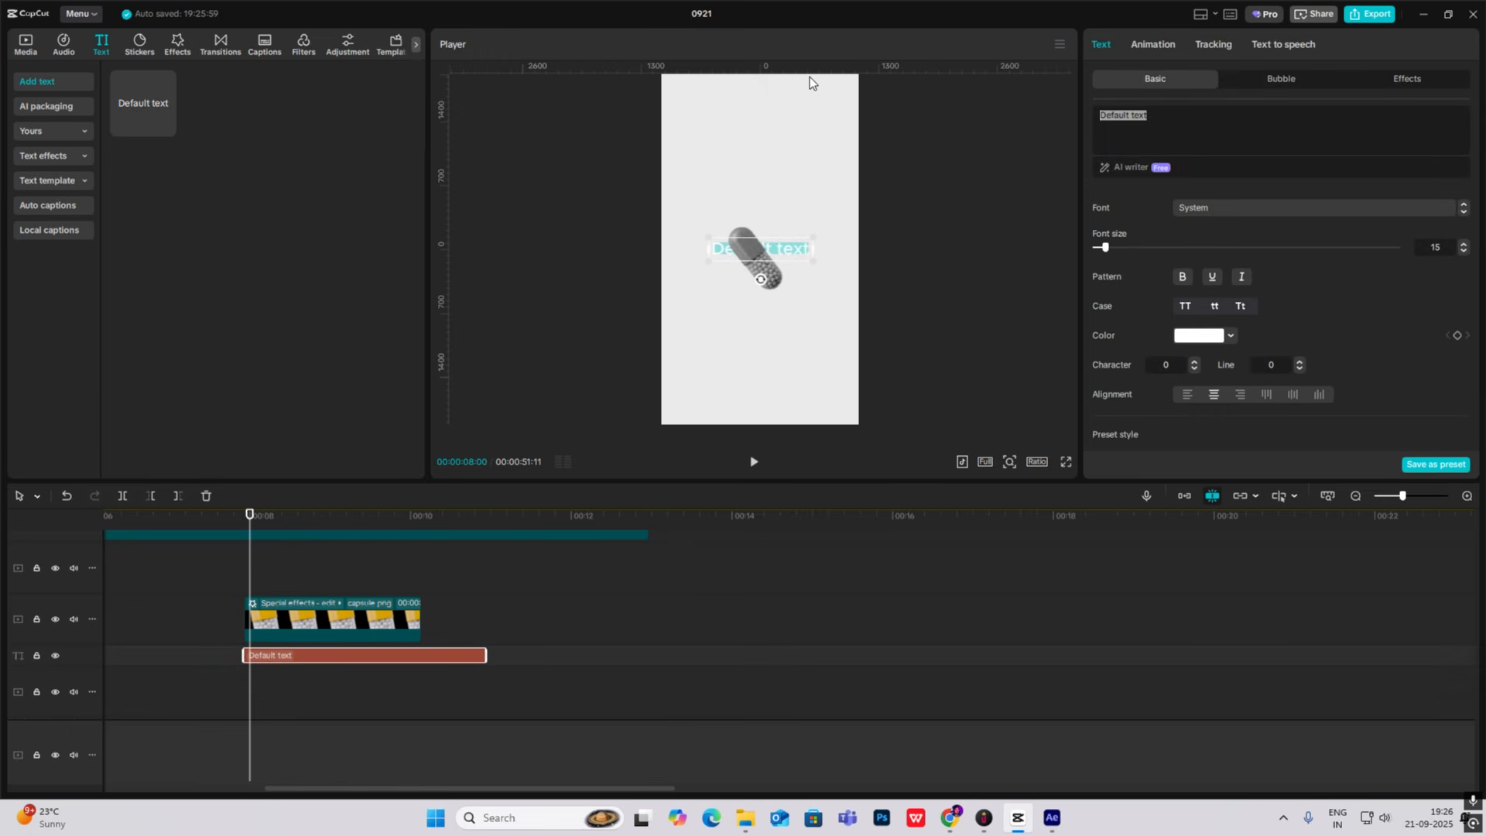
{"action": "type", "text": "-"}
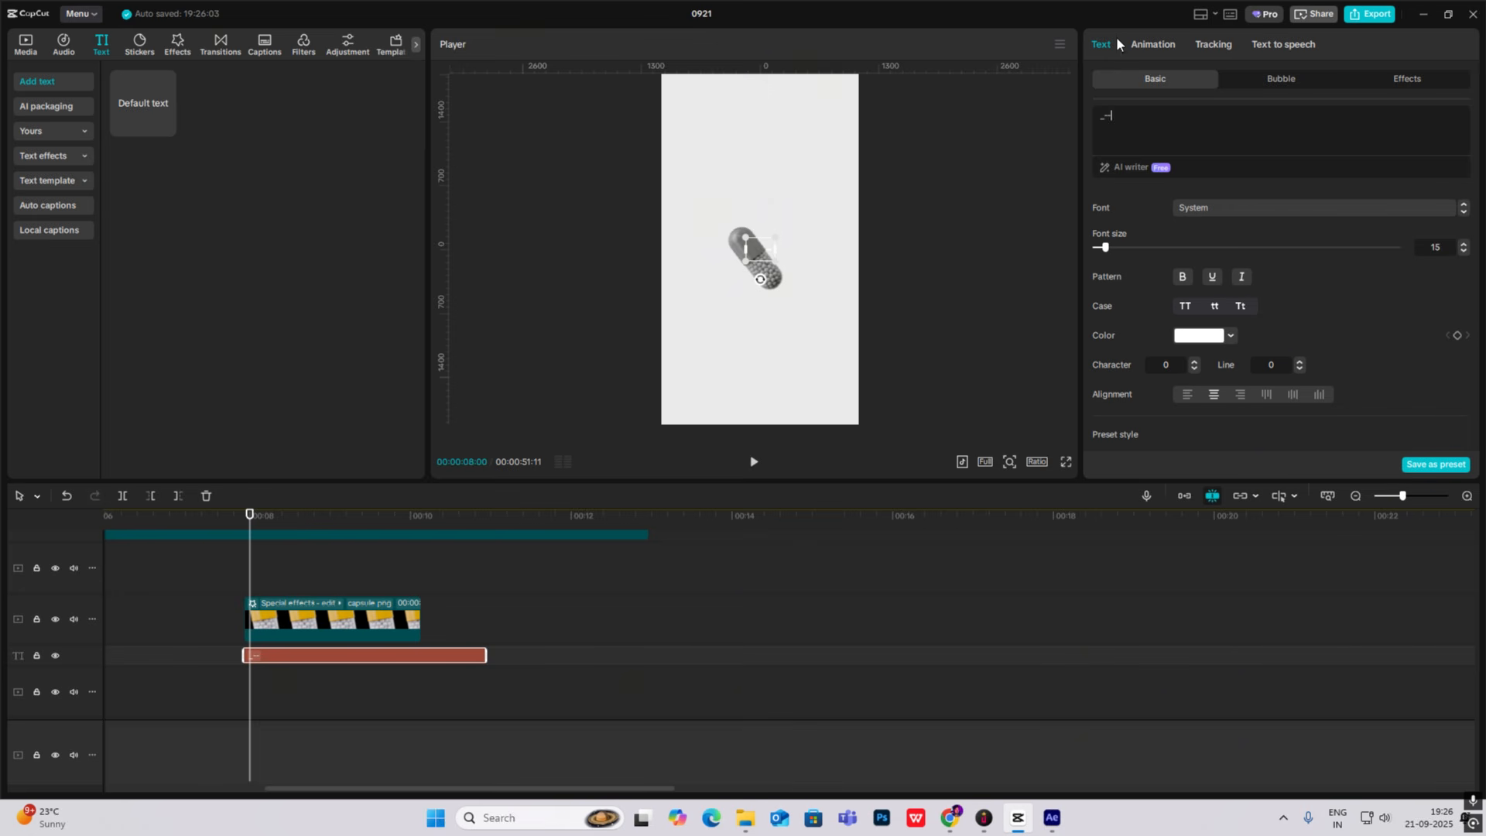
{"action": "type", "text": "--------------"}
{"action": "left_click", "coordinate": [1210, 337]}
{"action": "left_click_drag", "start_coordinate": [1201, 385], "coordinate": [968, 520]}
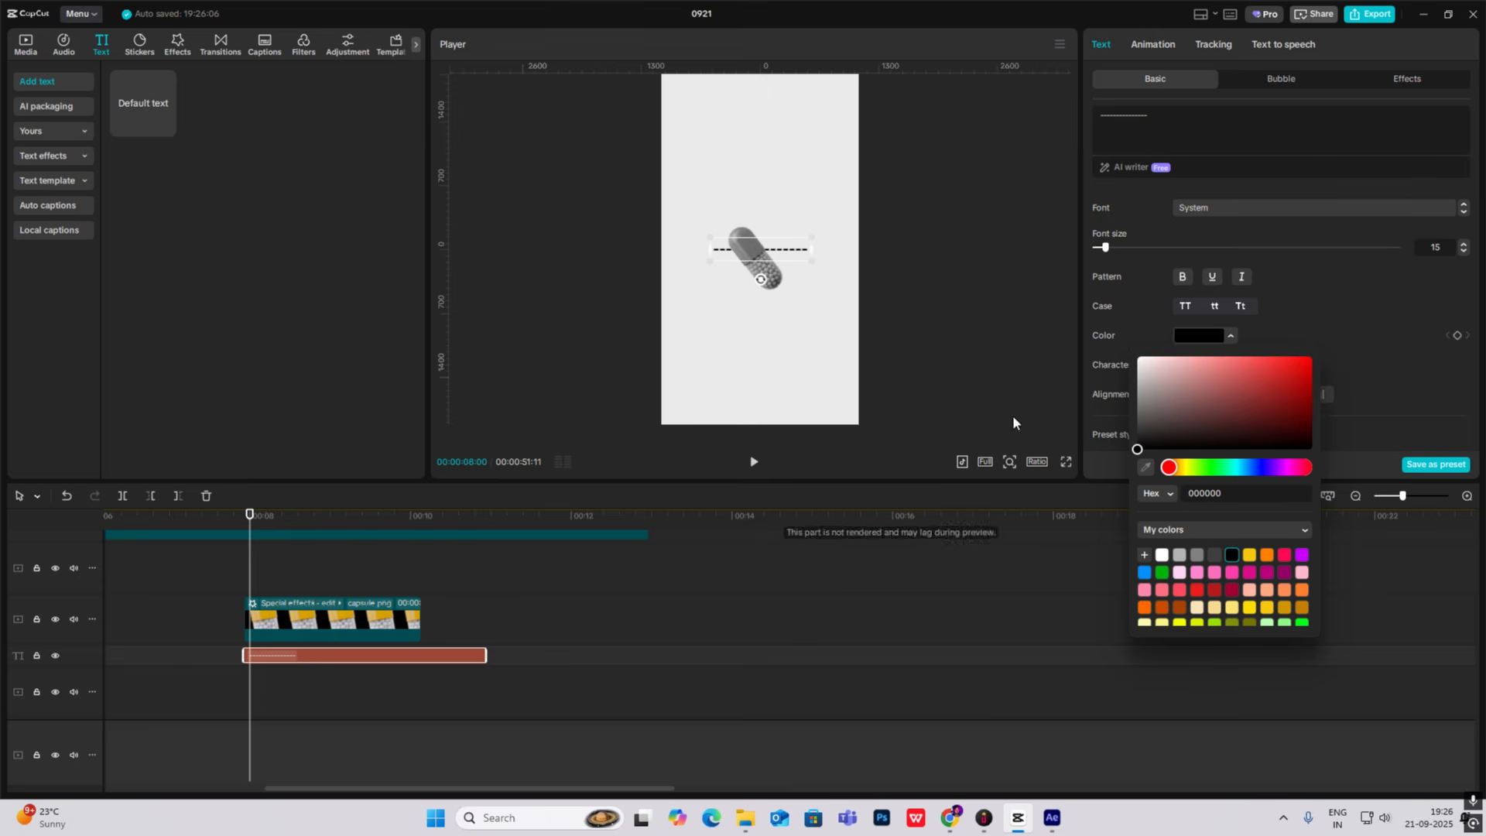
Append more dashes to the dashed text and bend it into a full circle with Curve strength 360°.
{"action": "left_click", "coordinate": [1192, 116]}
{"action": "type", "text": "--------"}
{"action": "scroll", "coordinate": [1206, 347], "scroll_direction": "down", "scroll_amount": 5}
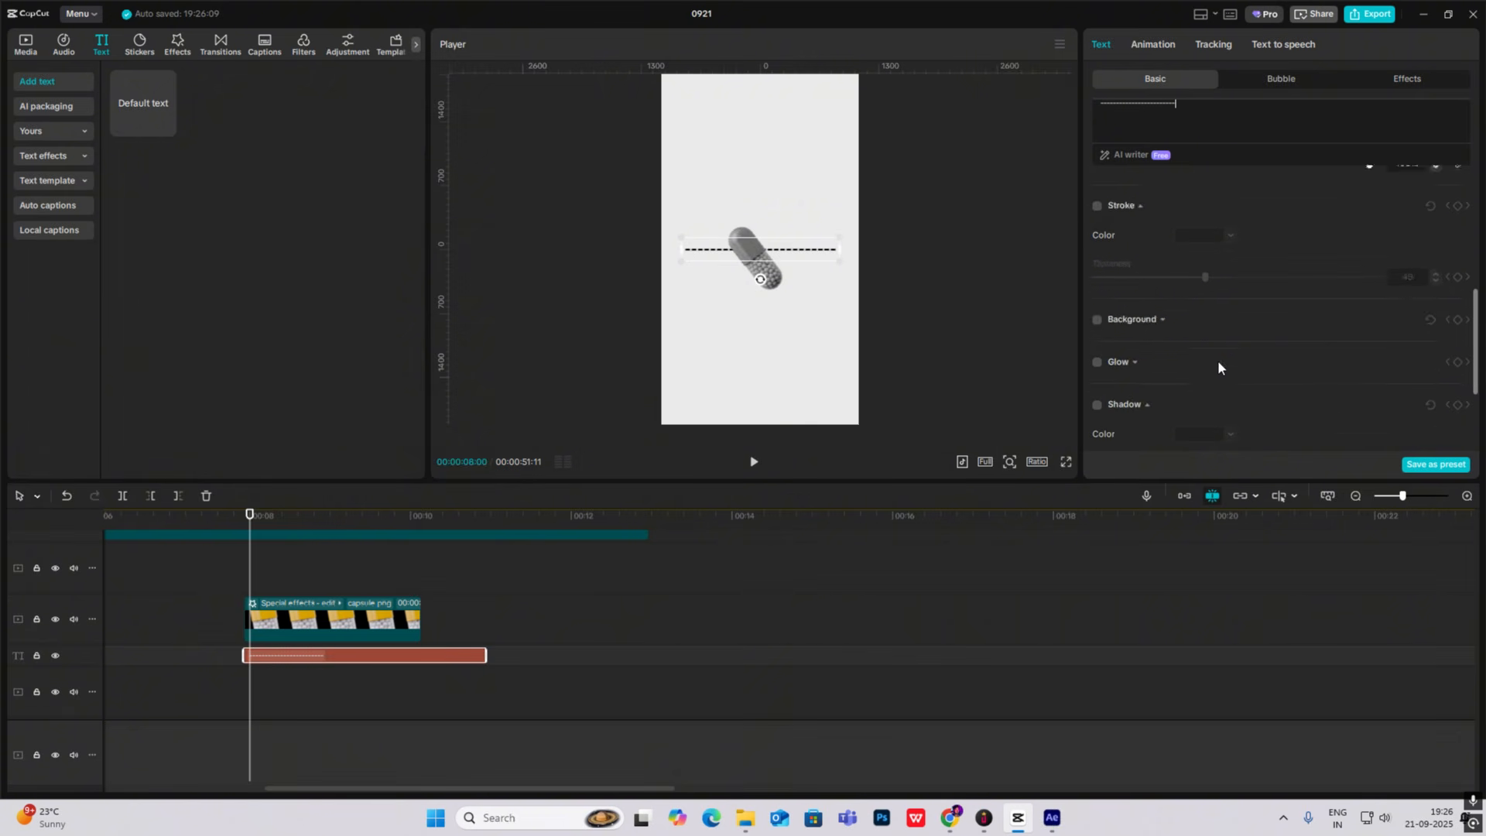
{"action": "left_click", "coordinate": [1097, 429]}
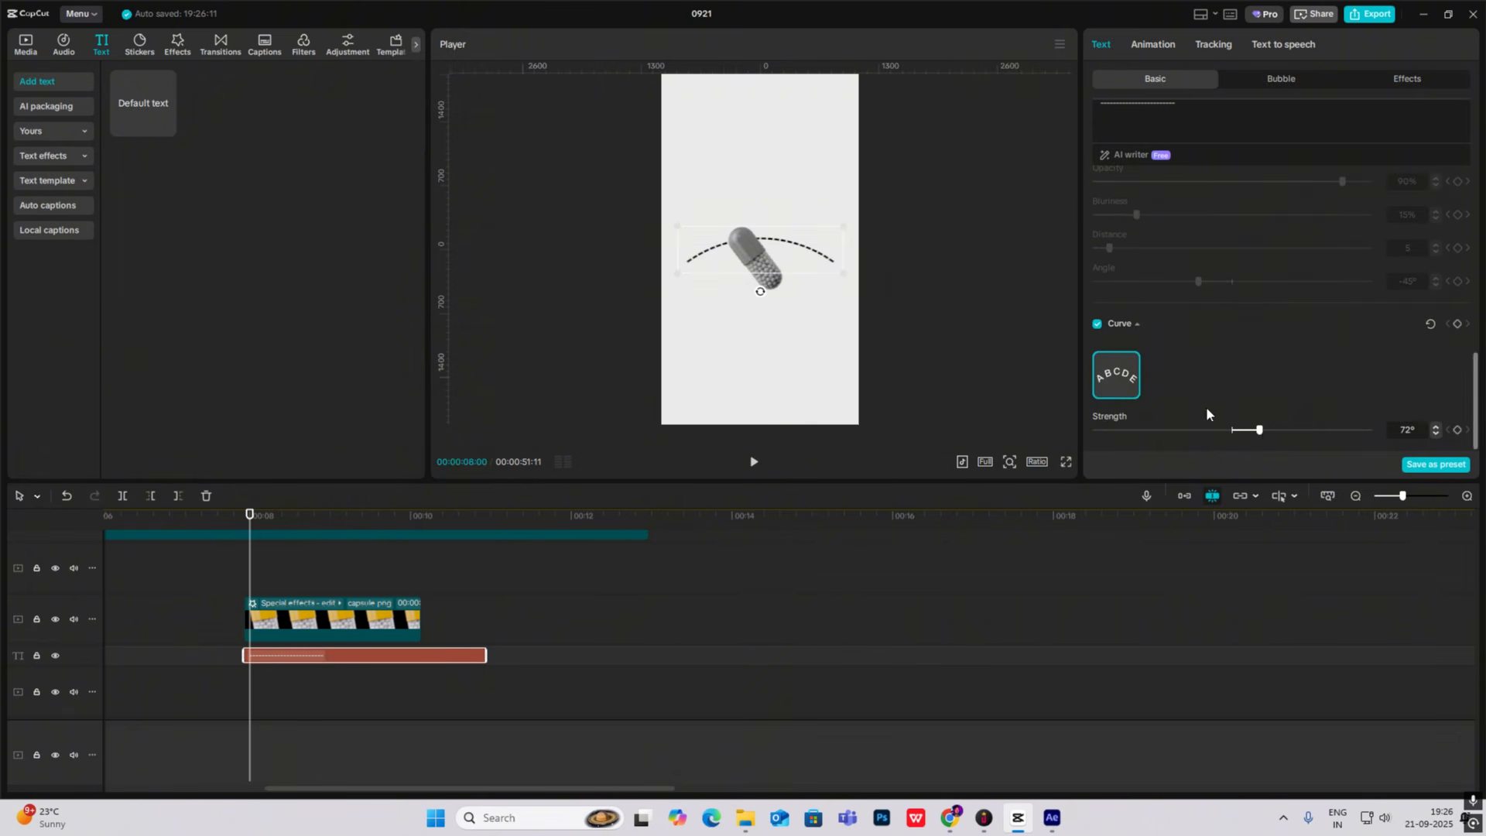
{"action": "left_click_drag", "start_coordinate": [1258, 430], "coordinate": [1468, 451]}
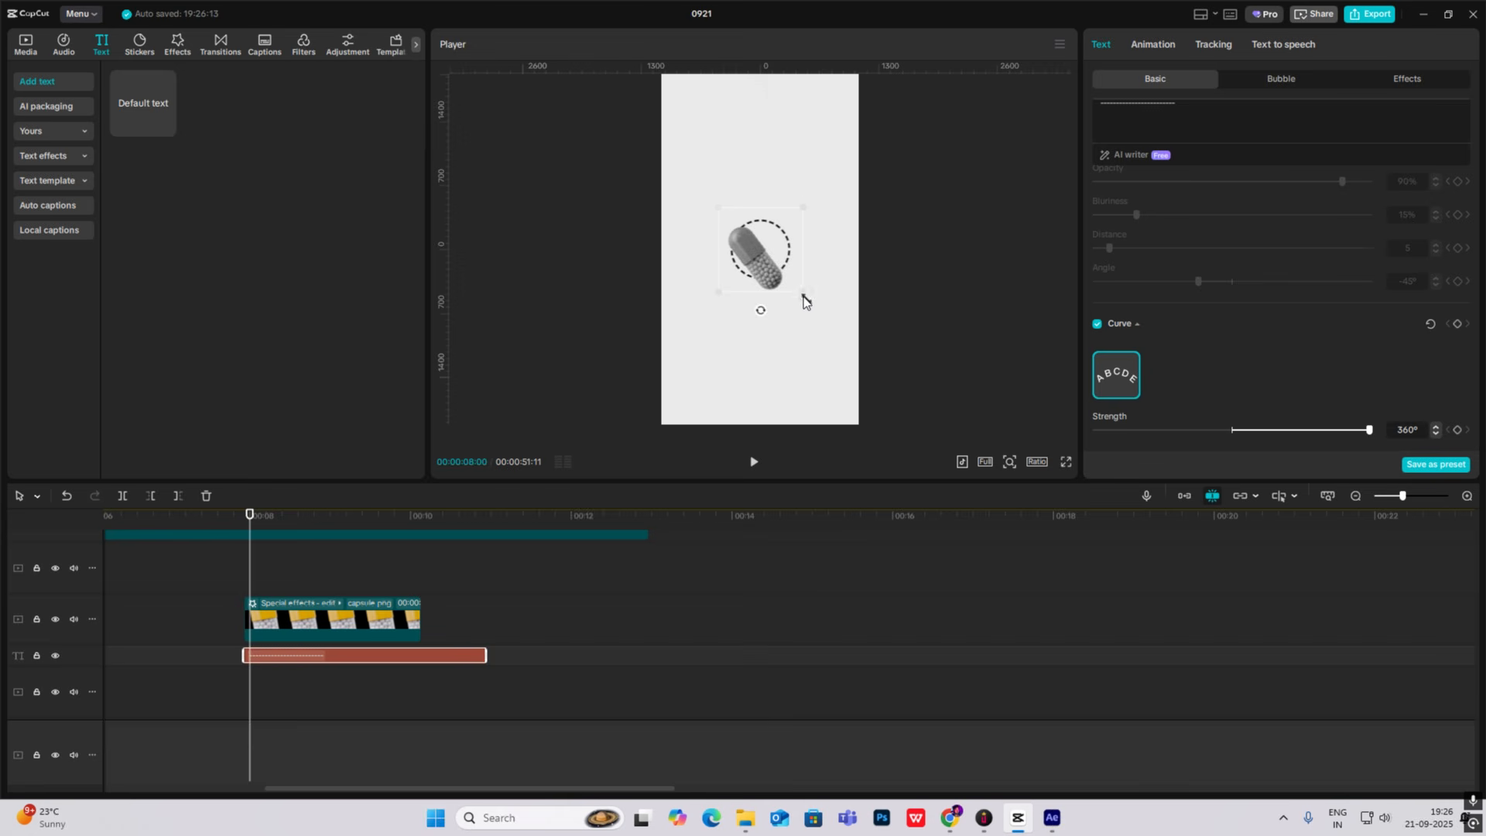
Enlarge the dashed circle until it surrounds the capsule, and rotate the capsule more upright to -12.17°.
{"action": "left_click_drag", "start_coordinate": [803, 300], "coordinate": [859, 355]}
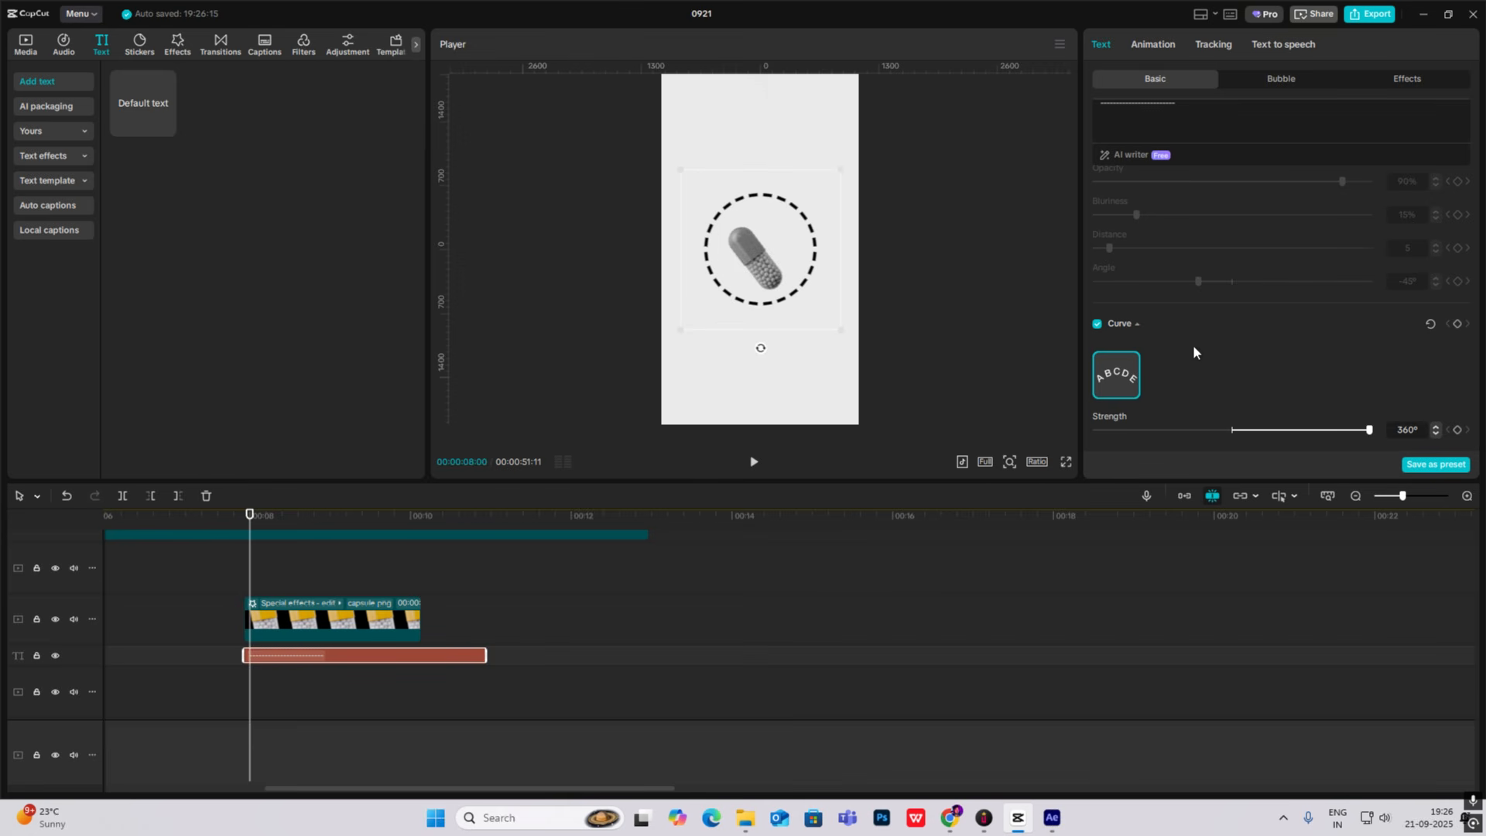
{"action": "left_click", "coordinate": [284, 609]}
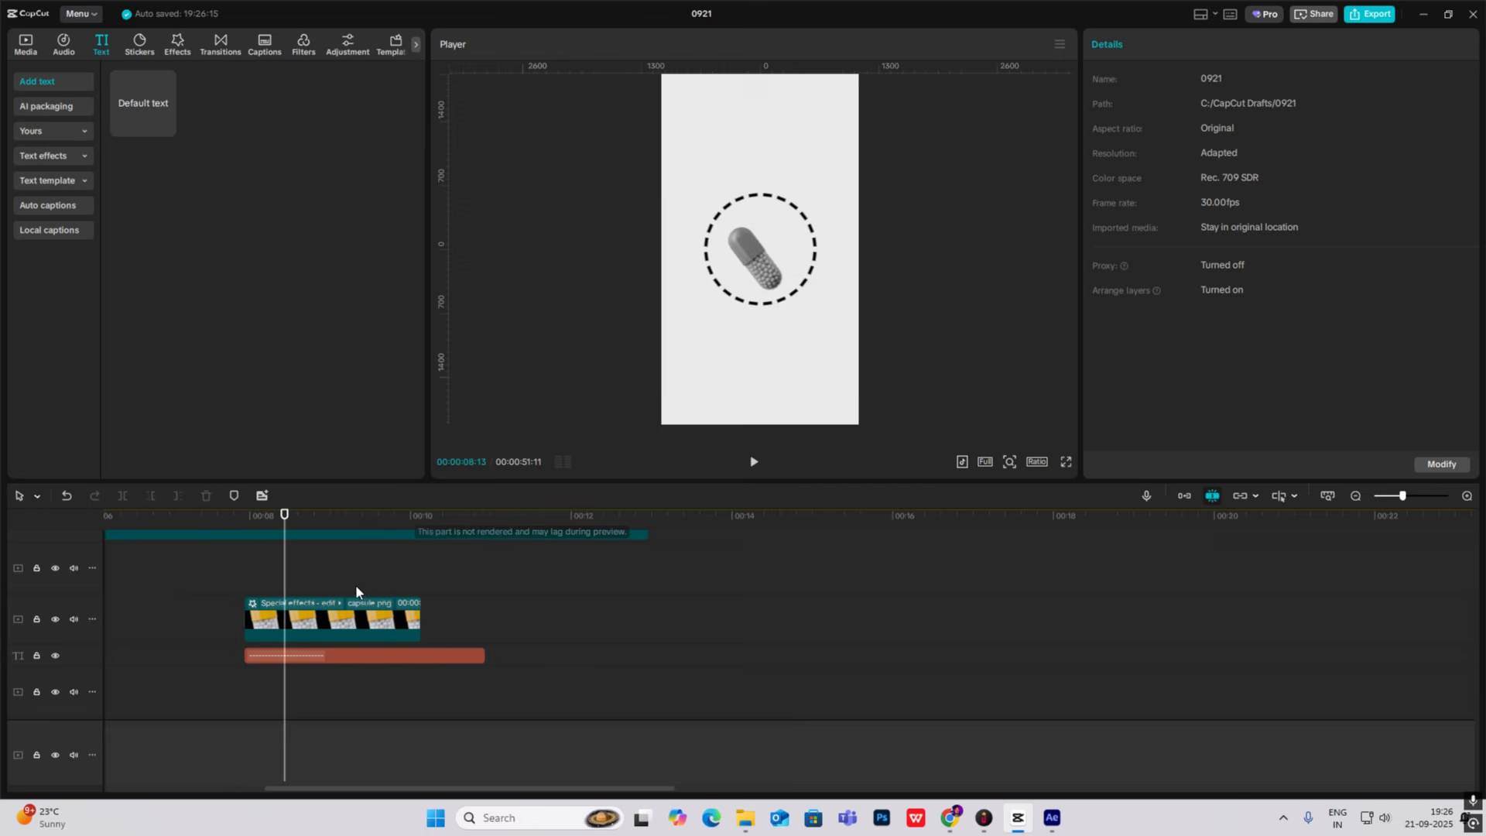
{"action": "left_click_drag", "start_coordinate": [758, 284], "coordinate": [771, 308]}
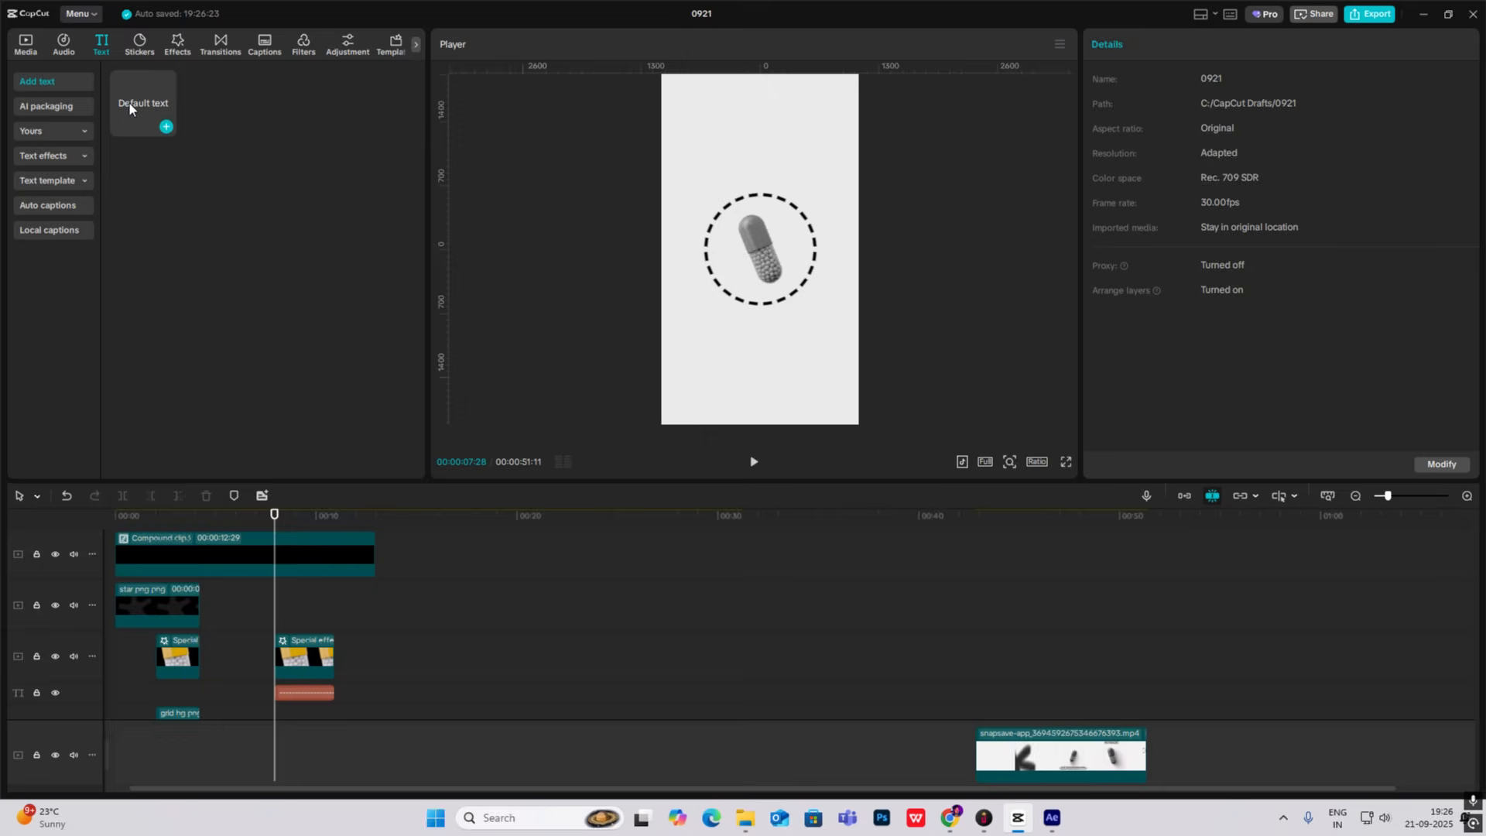
Add a black "No Magic" text clip at 00:00:07:28 and centre it horizontally above the dashed circle.
{"action": "left_click_drag", "start_coordinate": [129, 102], "coordinate": [279, 628]}
{"action": "type", "text": "No Magic"}
{"action": "left_click", "coordinate": [1231, 335]}
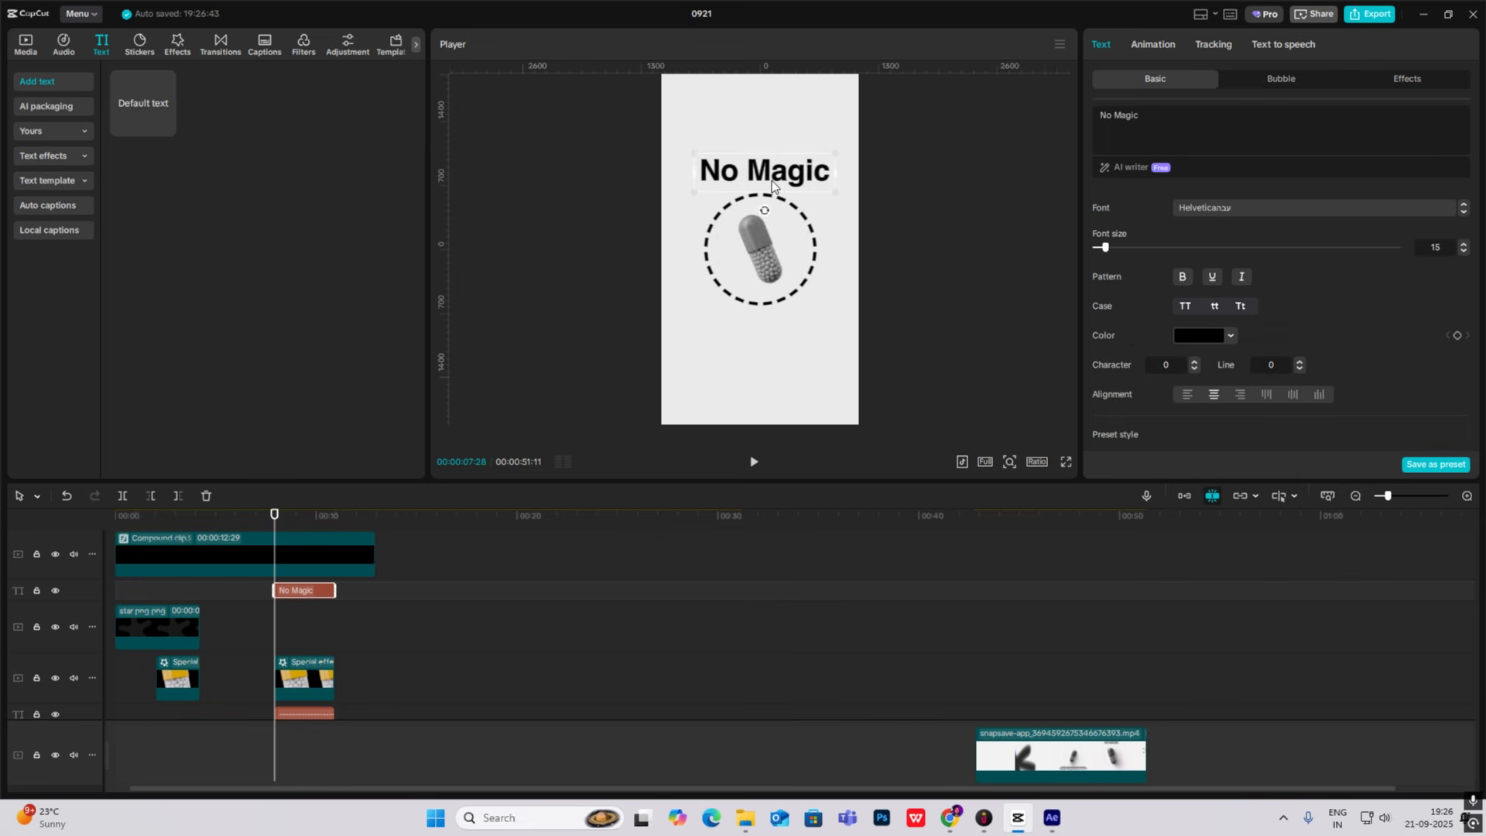
{"action": "left_click_drag", "start_coordinate": [772, 180], "coordinate": [764, 181]}
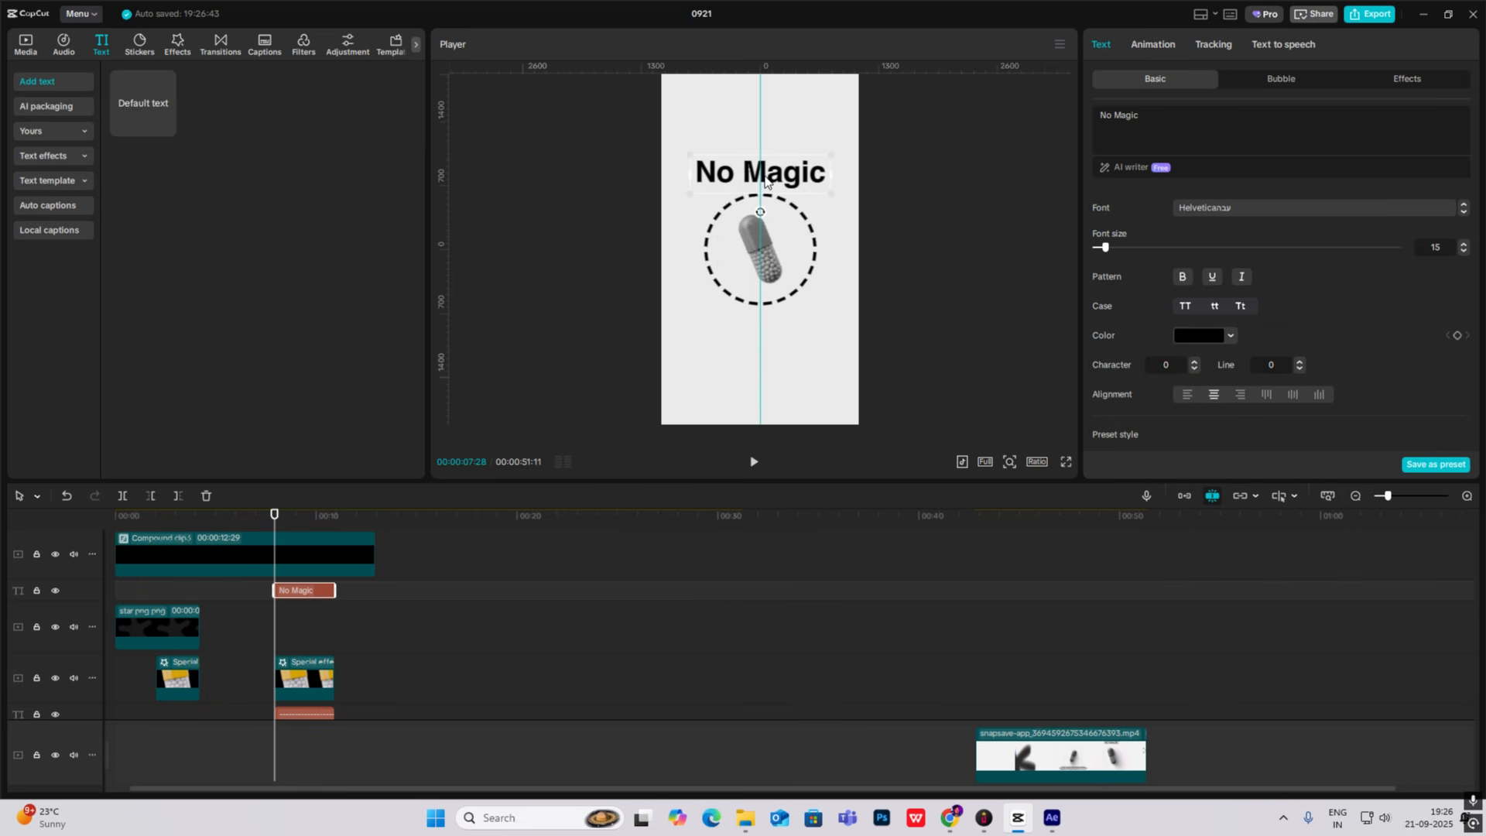
Play back the transition into the capsule scene and compare it with the "NO MAGIC" frame in the reference clip.
{"action": "left_click", "coordinate": [256, 613]}
{"action": "key", "text": "space"}
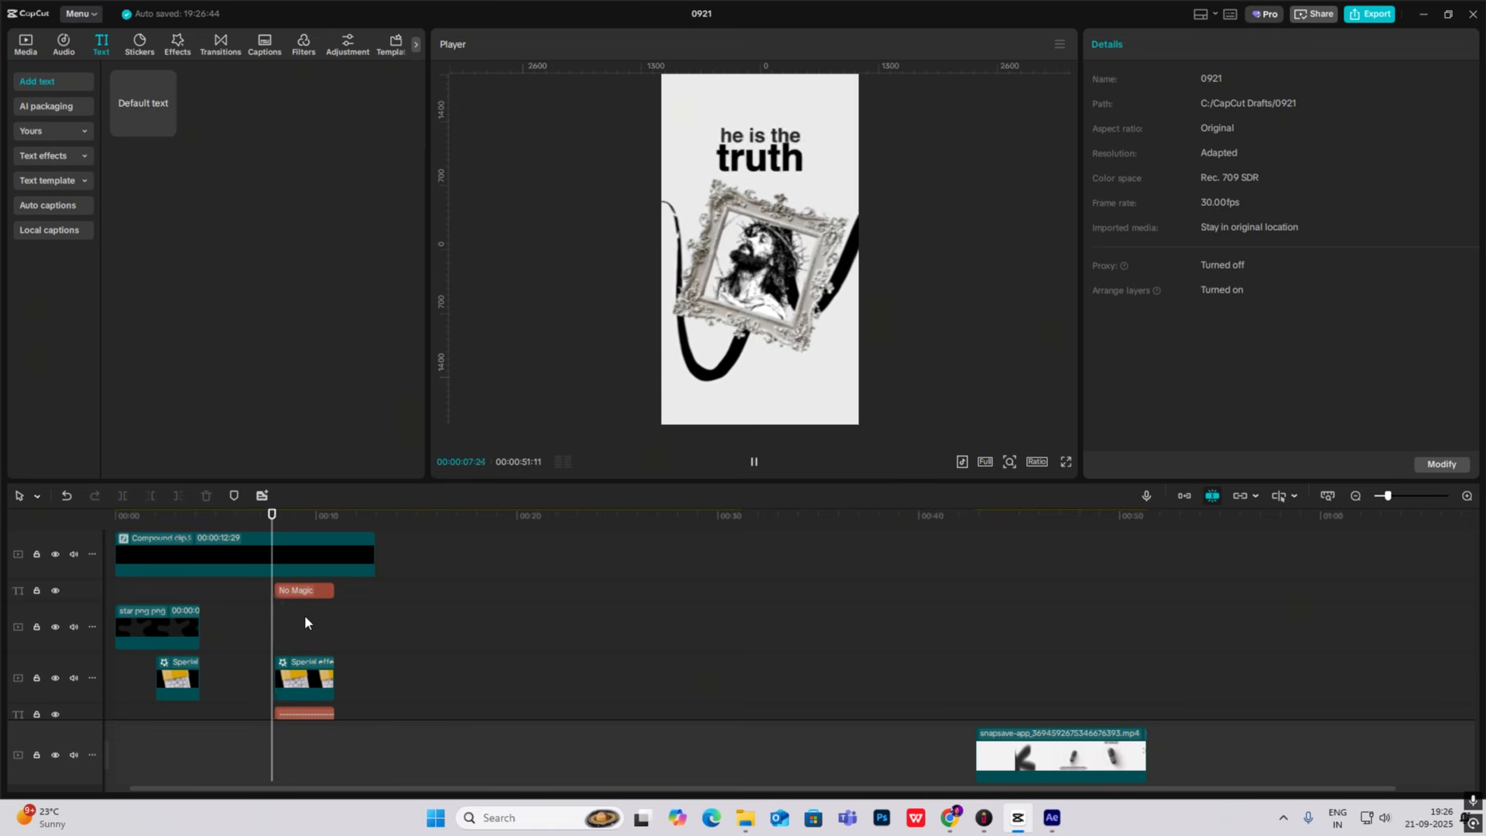
{"action": "key", "text": "space"}
{"action": "scroll", "coordinate": [309, 611], "scroll_direction": "down", "scroll_amount": 3}
{"action": "scroll", "coordinate": [313, 612], "scroll_direction": "up", "scroll_amount": 2}
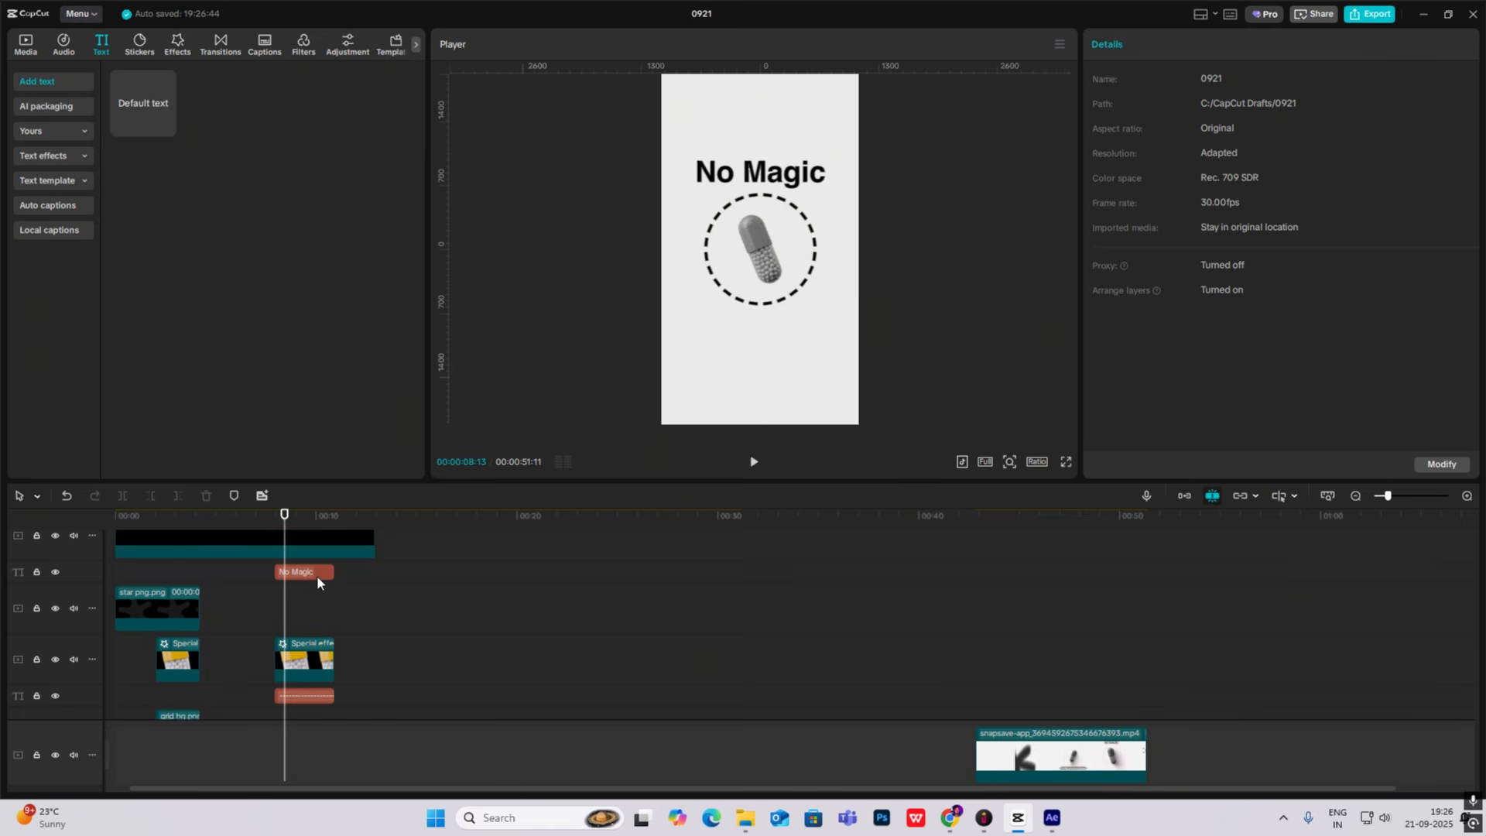
{"action": "left_click", "coordinate": [314, 573]}
{"action": "left_click", "coordinate": [1068, 712]}
{"action": "left_click_drag", "start_coordinate": [1068, 713], "coordinate": [1103, 727]}
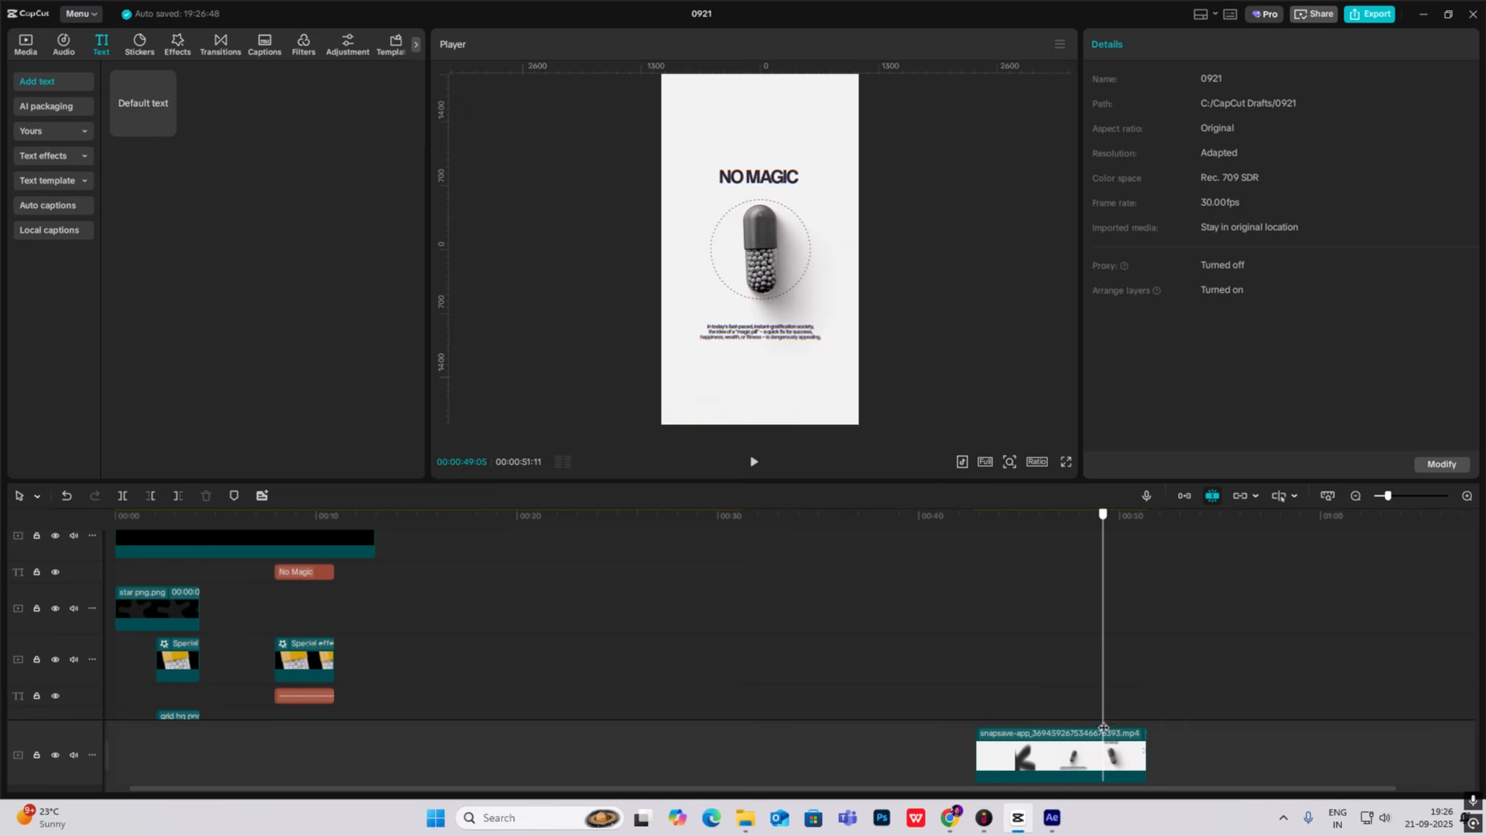
Keyframe the capsule's transform at 00:00:09:20, tilt the capsule further at the clip's start and play back the rotation.
{"action": "left_click_drag", "start_coordinate": [1058, 619], "coordinate": [310, 619]}
{"action": "left_click", "coordinate": [309, 662]}
{"action": "left_click", "coordinate": [1457, 163]}
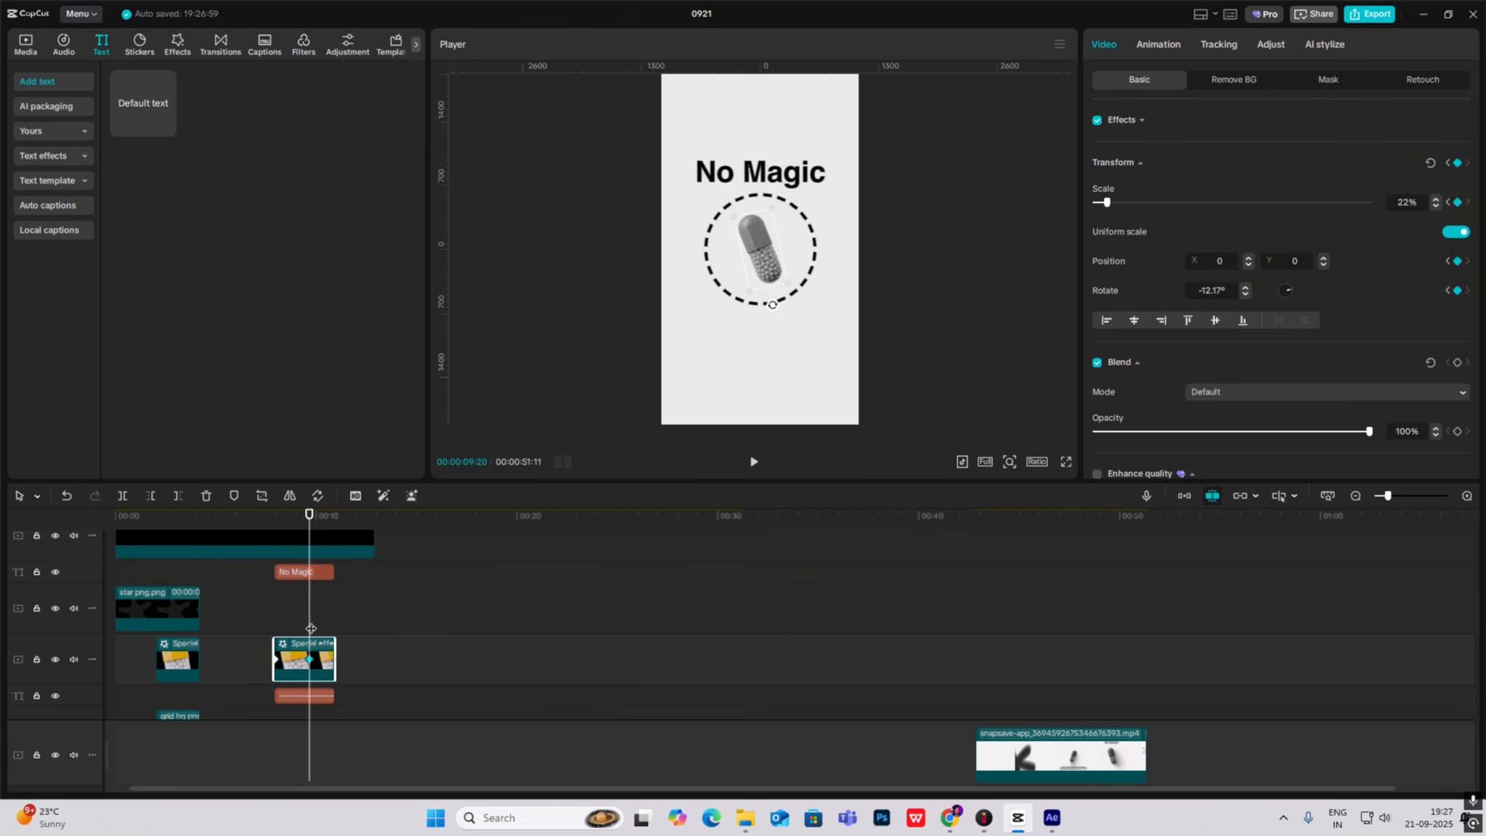
{"action": "left_click_drag", "start_coordinate": [310, 629], "coordinate": [276, 627]}
{"action": "mouse_move", "coordinate": [775, 310]}
{"action": "left_mouse_down"}
{"action": "mouse_move", "coordinate": [797, 309]}
{"action": "mouse_move", "coordinate": [785, 317]}
{"action": "left_mouse_up"}
{"action": "key", "text": "space"}
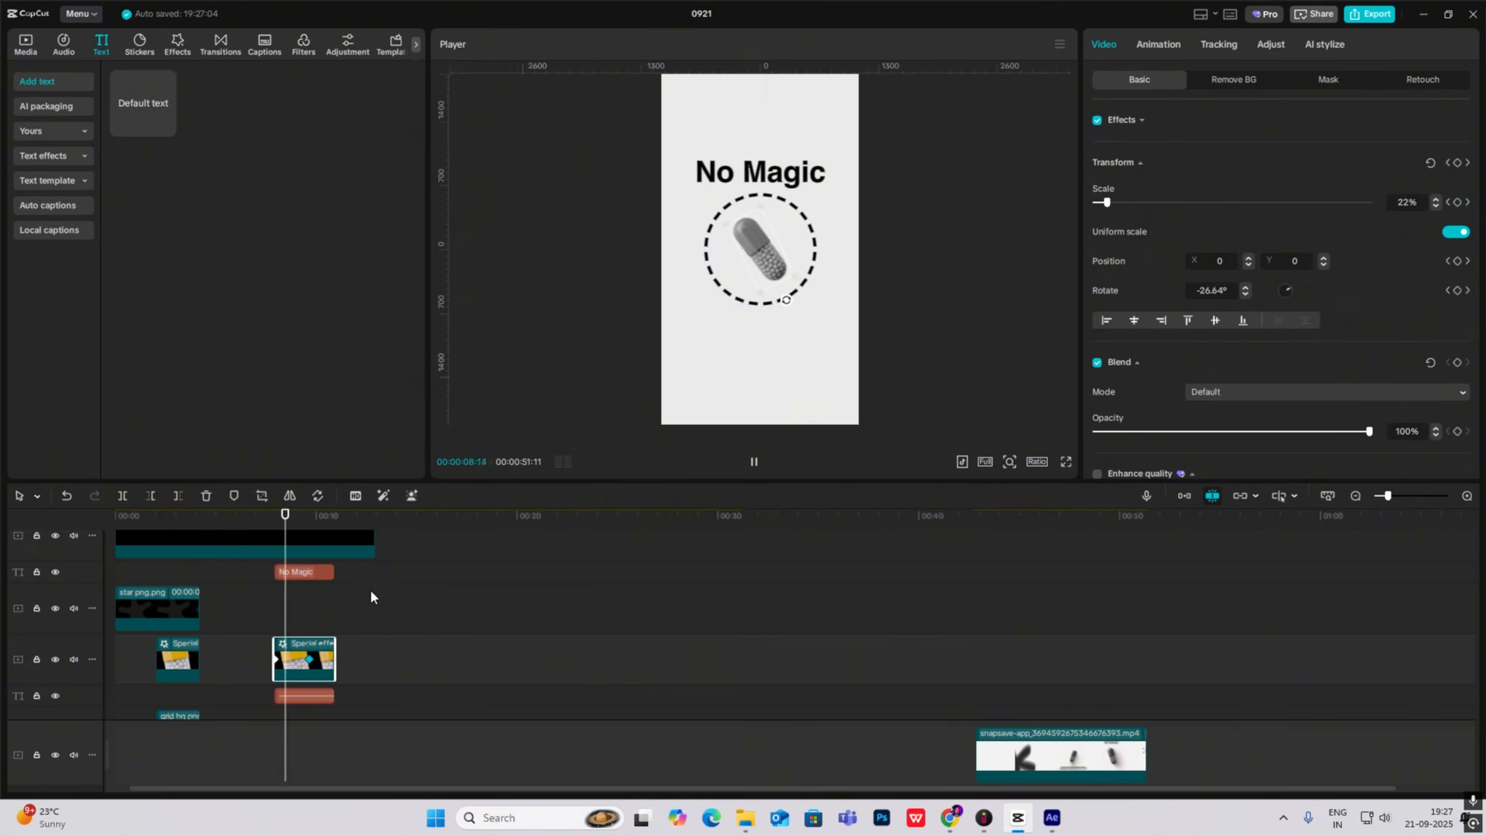
{"action": "left_click", "coordinate": [288, 622]}
{"action": "key", "text": "space"}
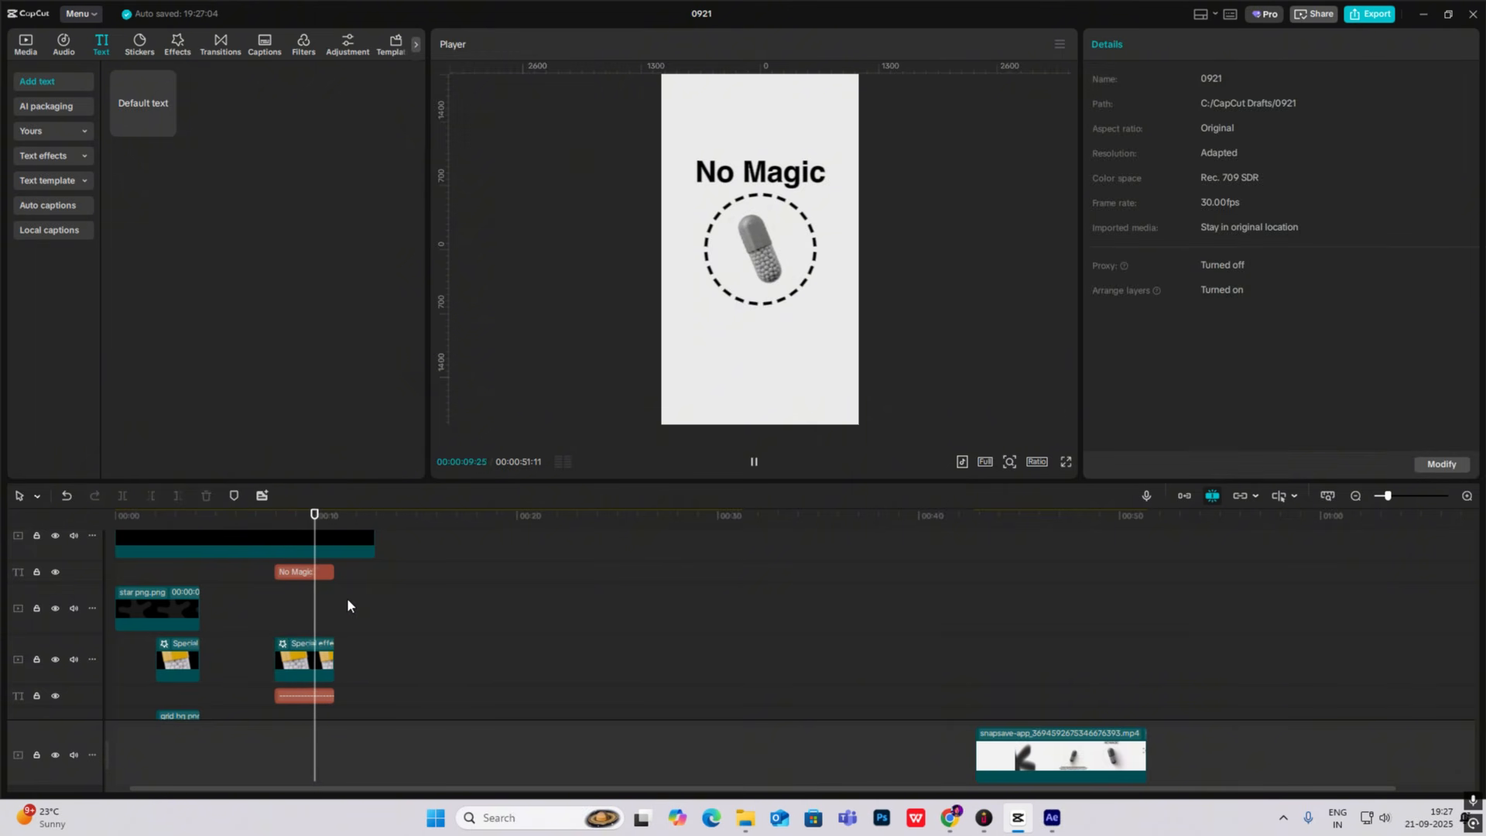
{"action": "key", "text": "space"}
Extend the title, capsule and dashed circle clips together to about 7 seconds and wrap them in a compound clip.
{"action": "scroll", "coordinate": [311, 604], "scroll_direction": "up", "scroll_amount": 2}
{"action": "left_click_drag", "start_coordinate": [332, 628], "coordinate": [259, 785]}
{"action": "scroll", "coordinate": [333, 720], "scroll_direction": "down", "scroll_amount": 2}
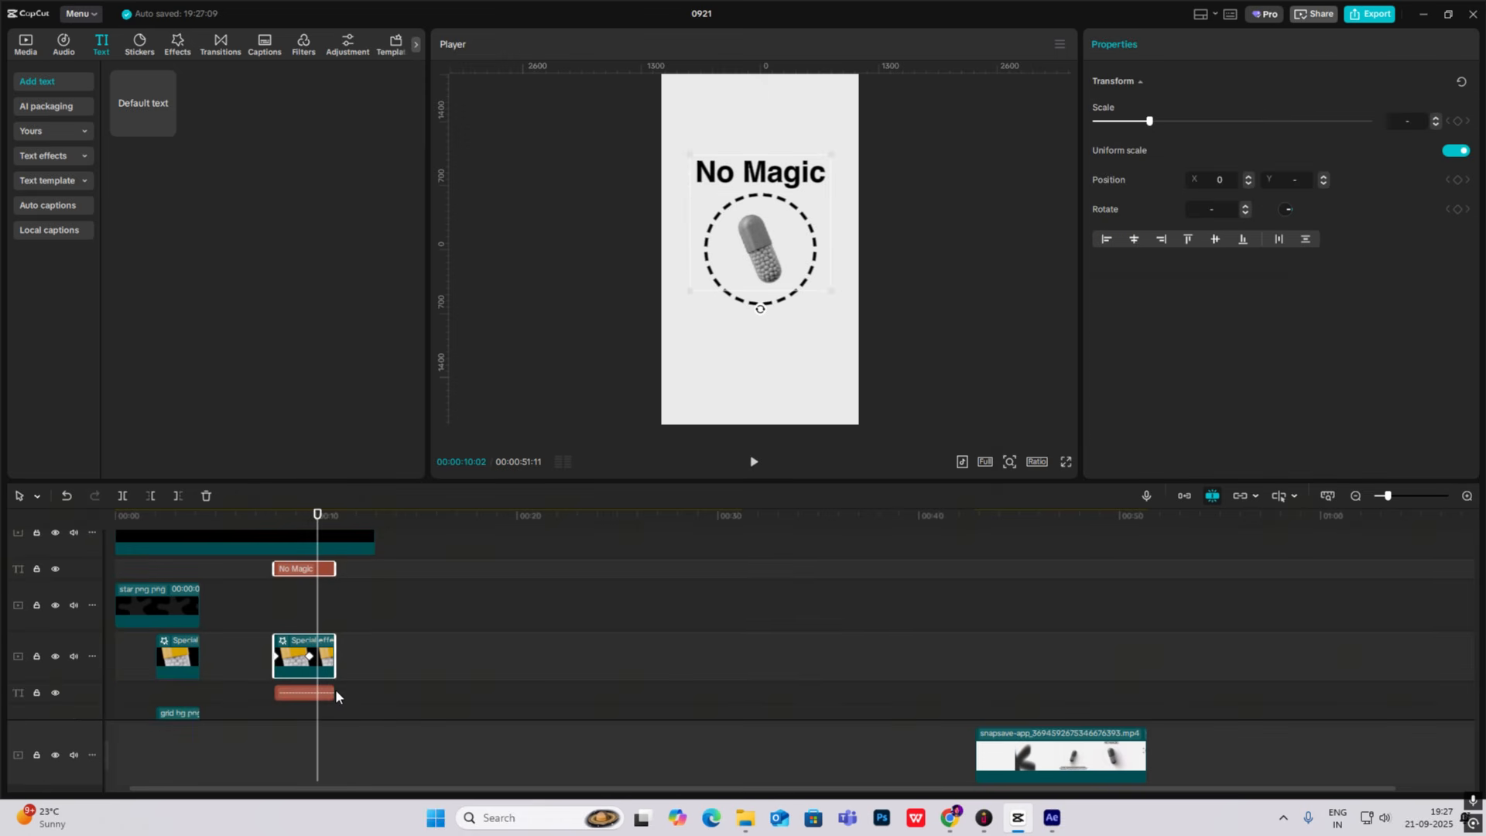
{"action": "left_click_drag", "start_coordinate": [374, 645], "coordinate": [307, 723]}
{"action": "left_click", "coordinate": [328, 563], "text": "ctrl"}
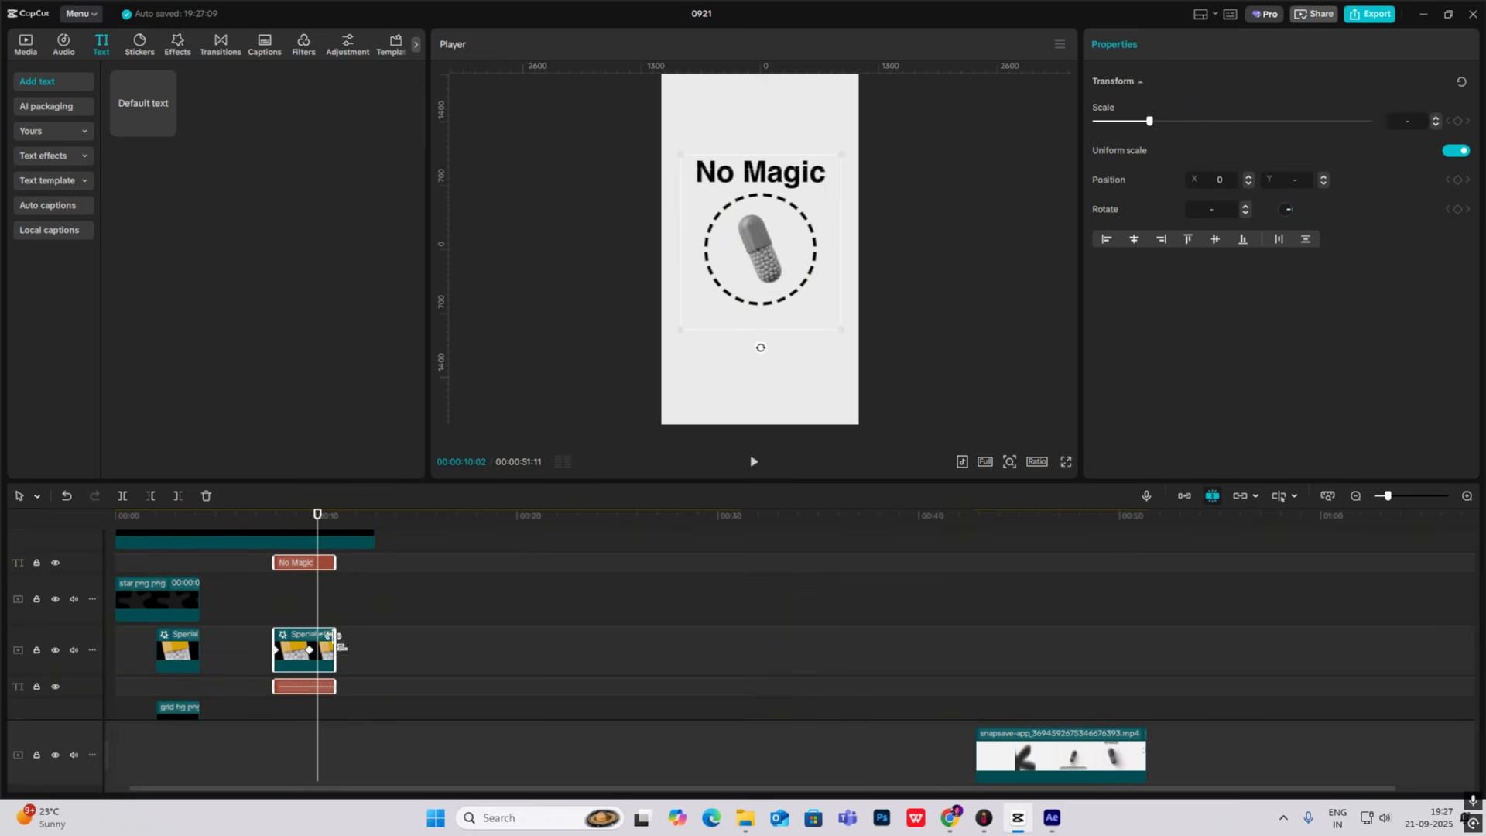
{"action": "left_click_drag", "start_coordinate": [334, 636], "coordinate": [412, 640]}
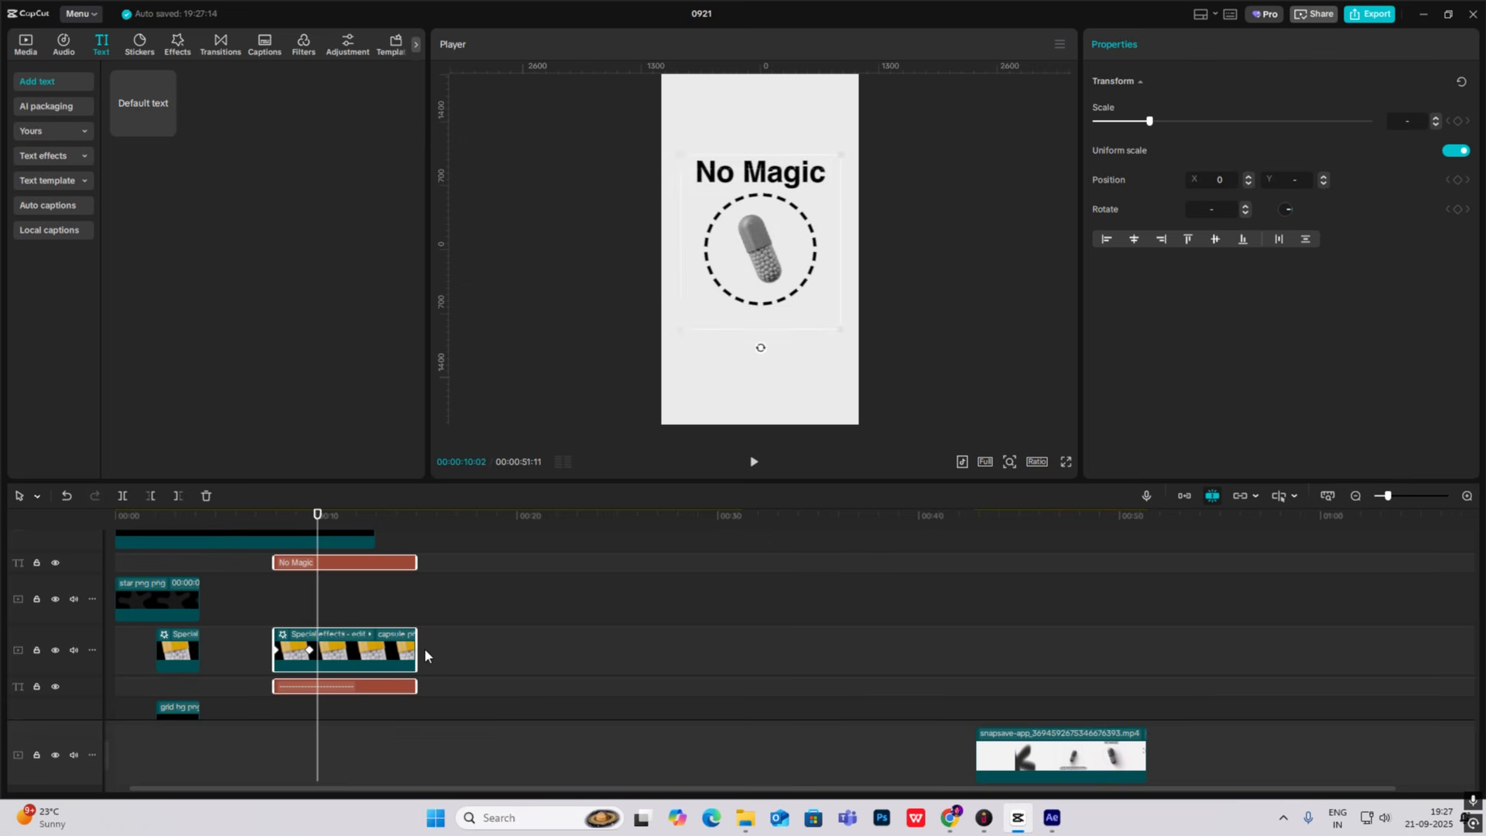
{"action": "key", "text": "alt+g"}
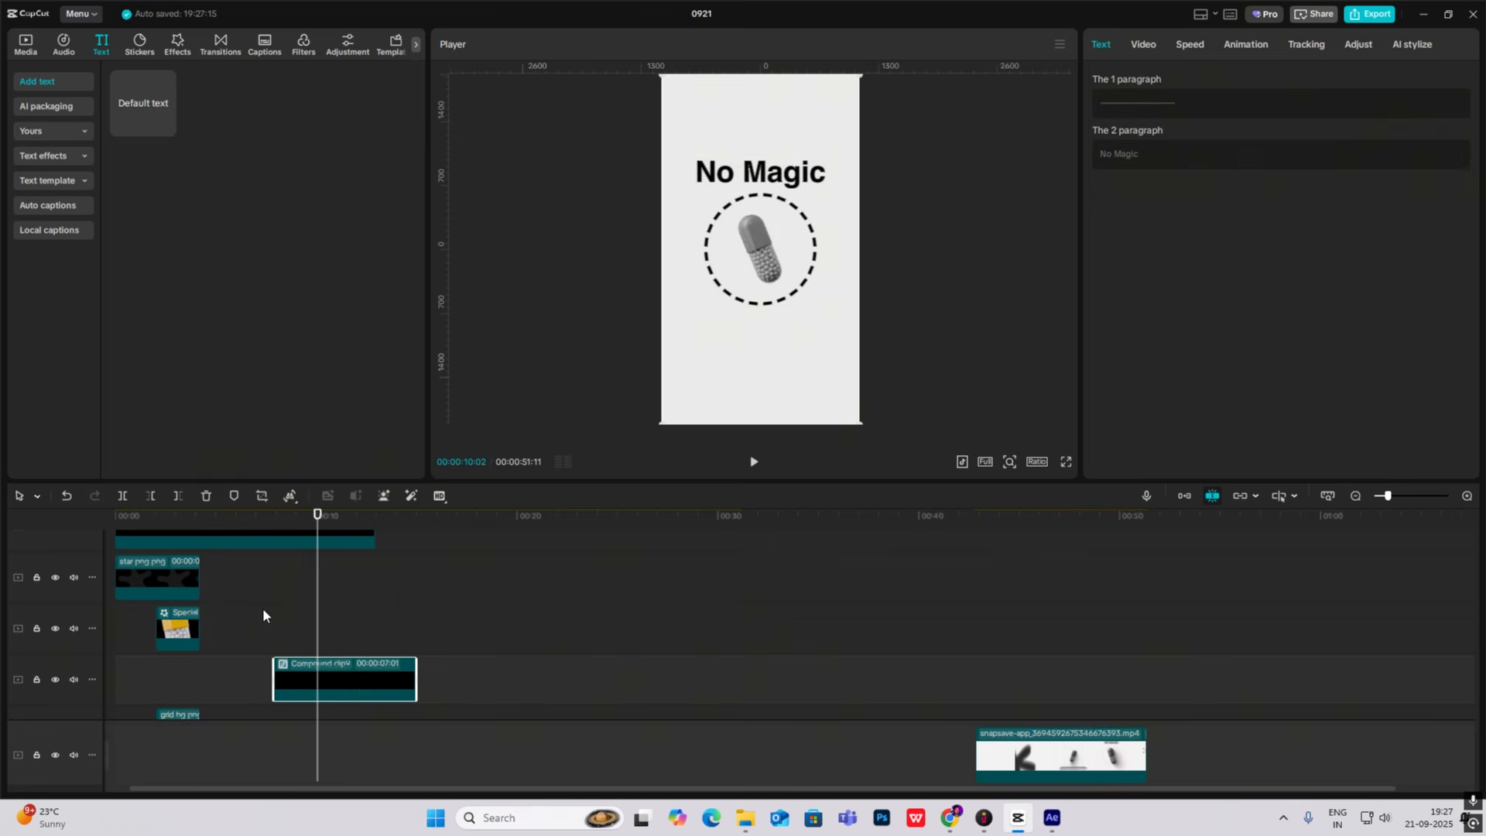
Check the matching part of the reference clip and keyframe the capsule compound clip's transform at 00:00:07:28.
{"action": "left_click", "coordinate": [265, 610]}
{"action": "left_click_drag", "start_coordinate": [269, 615], "coordinate": [274, 616]}
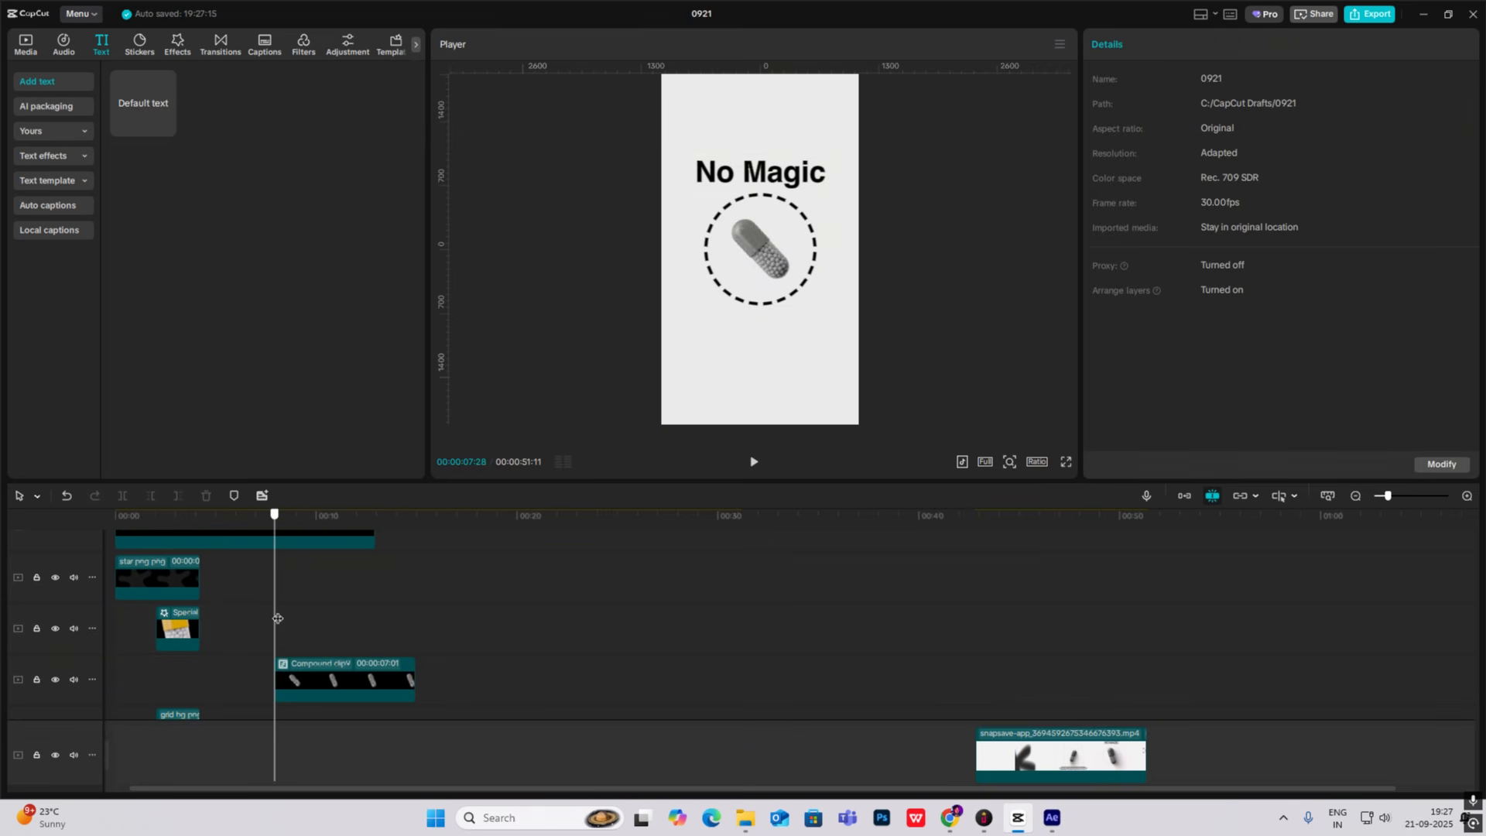
{"action": "left_click", "coordinate": [308, 675]}
{"action": "left_click_drag", "start_coordinate": [922, 703], "coordinate": [1077, 709]}
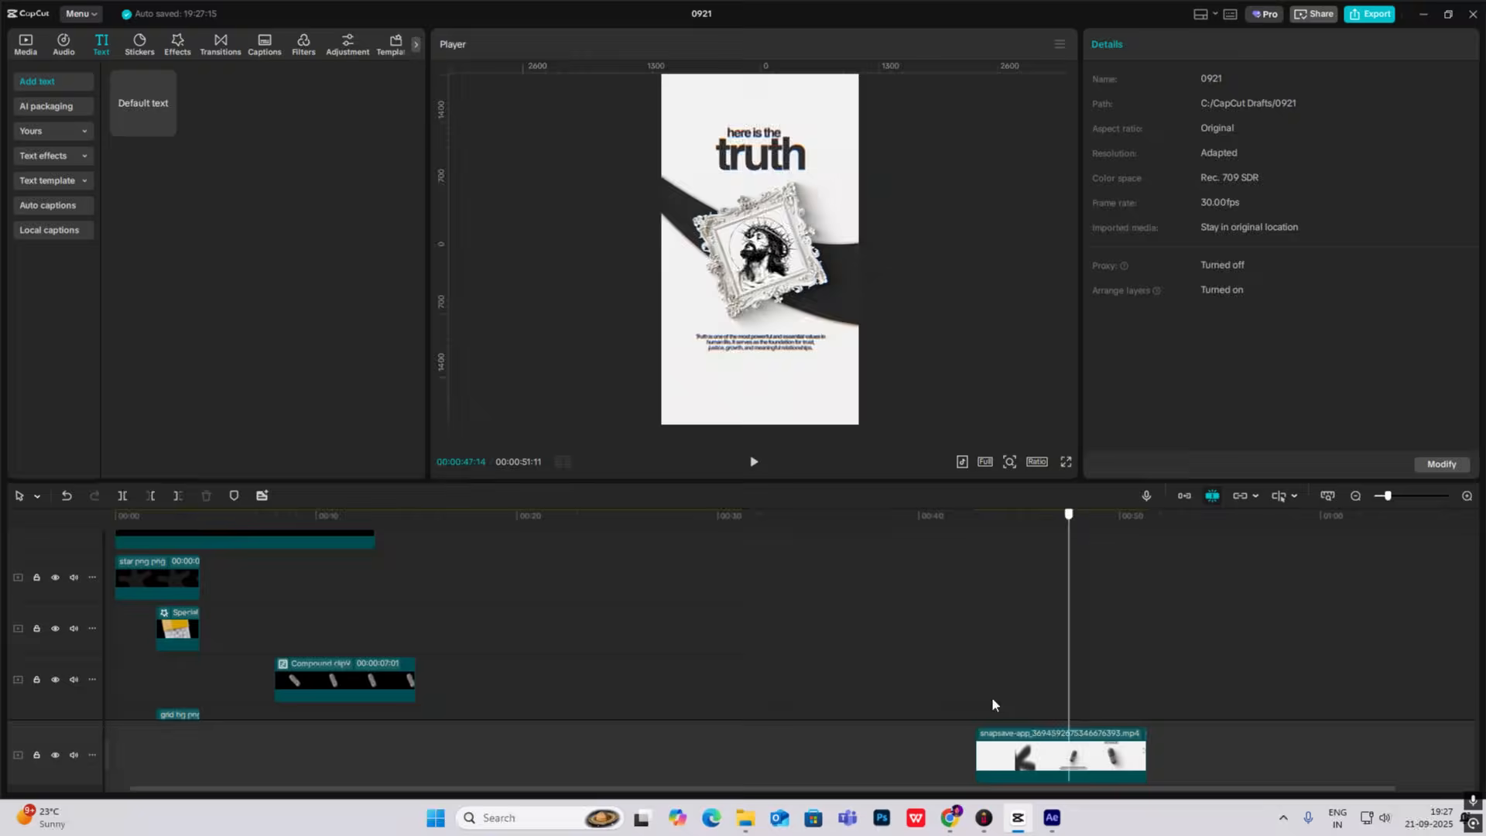
{"action": "left_click", "coordinate": [296, 635]}
{"action": "scroll", "coordinate": [299, 634], "scroll_direction": "down", "scroll_amount": 1}
{"action": "left_click", "coordinate": [302, 623]}
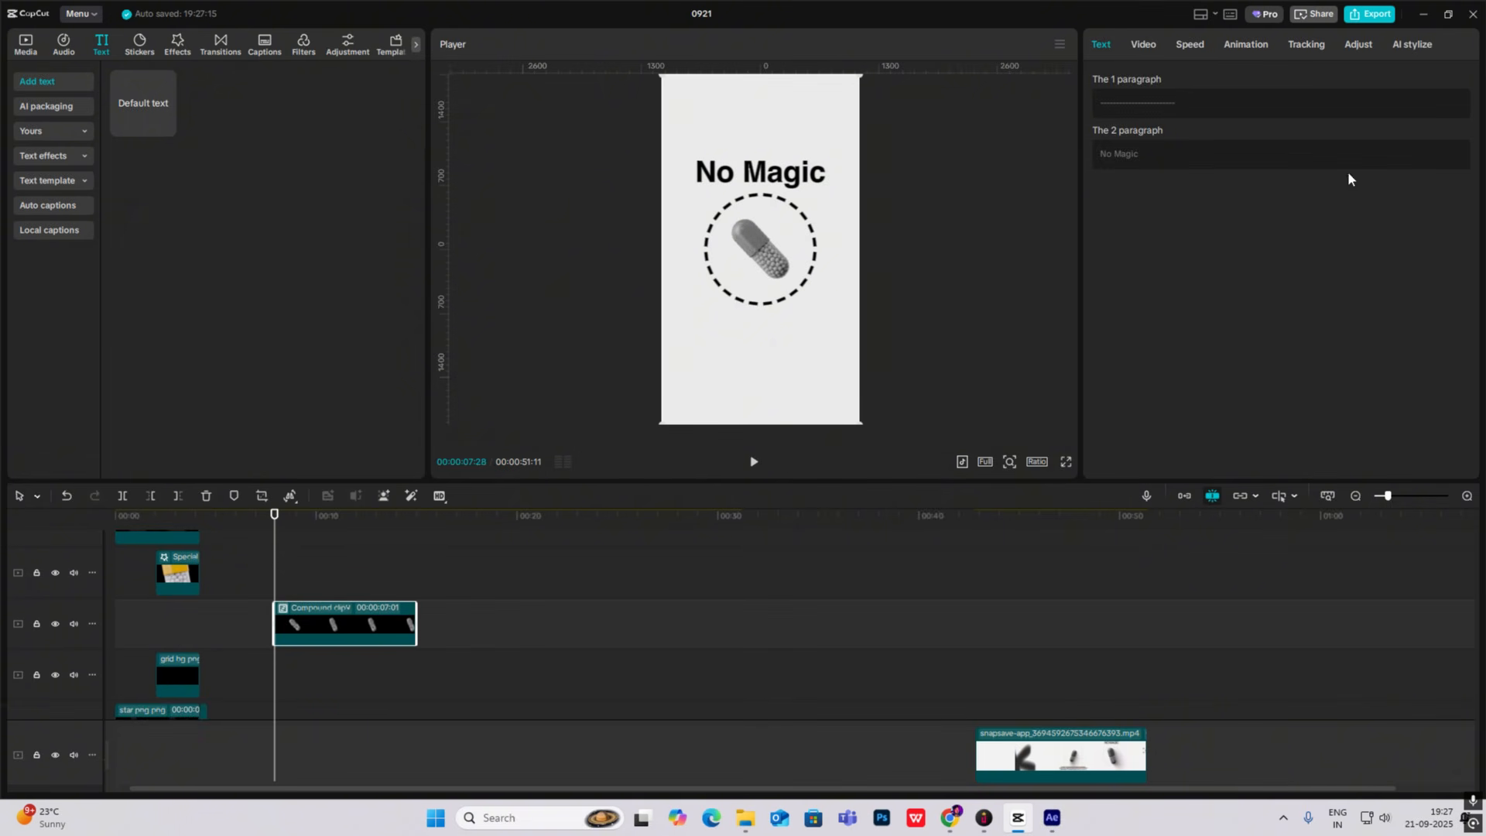
{"action": "left_click", "coordinate": [1143, 46]}
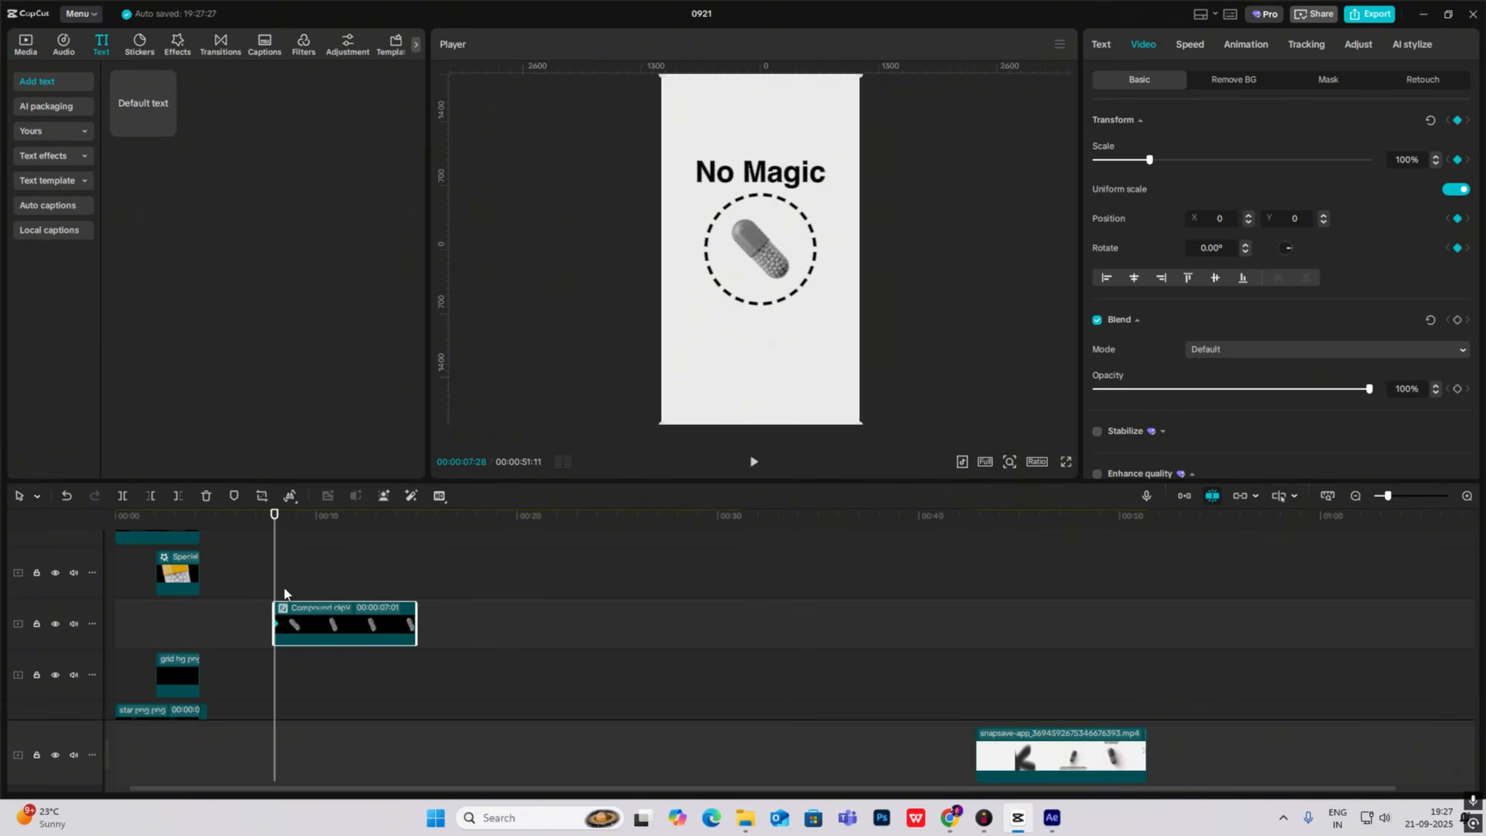
Add a second transform keyframe about two seconds into the compound clip, then set the start keyframe's scale to 73% and preview the zoom.
{"action": "left_click_drag", "start_coordinate": [276, 586], "coordinate": [320, 598]}
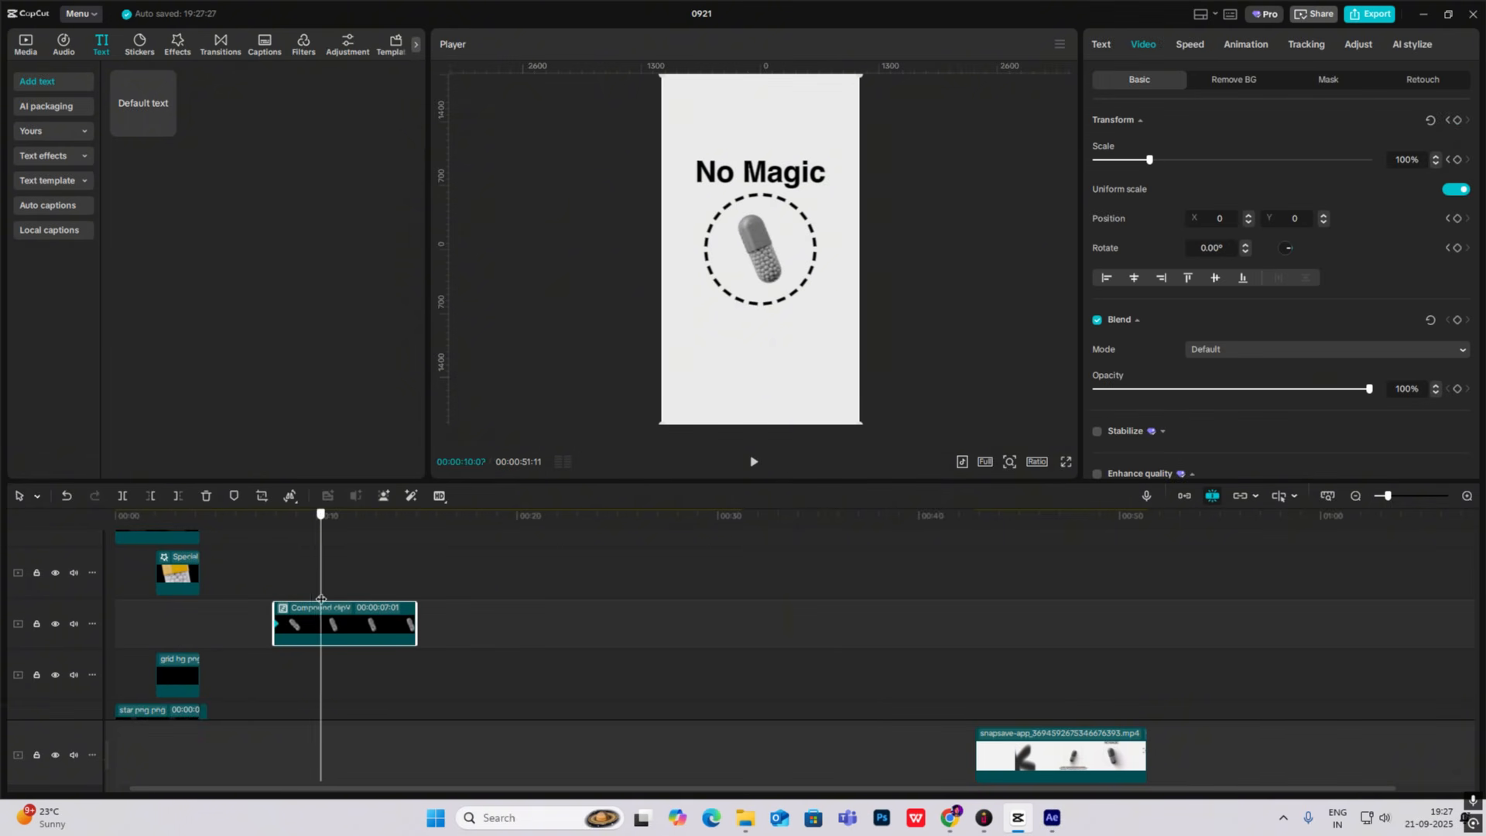
{"action": "left_click", "coordinate": [1457, 121]}
{"action": "left_click_drag", "start_coordinate": [320, 604], "coordinate": [275, 592]}
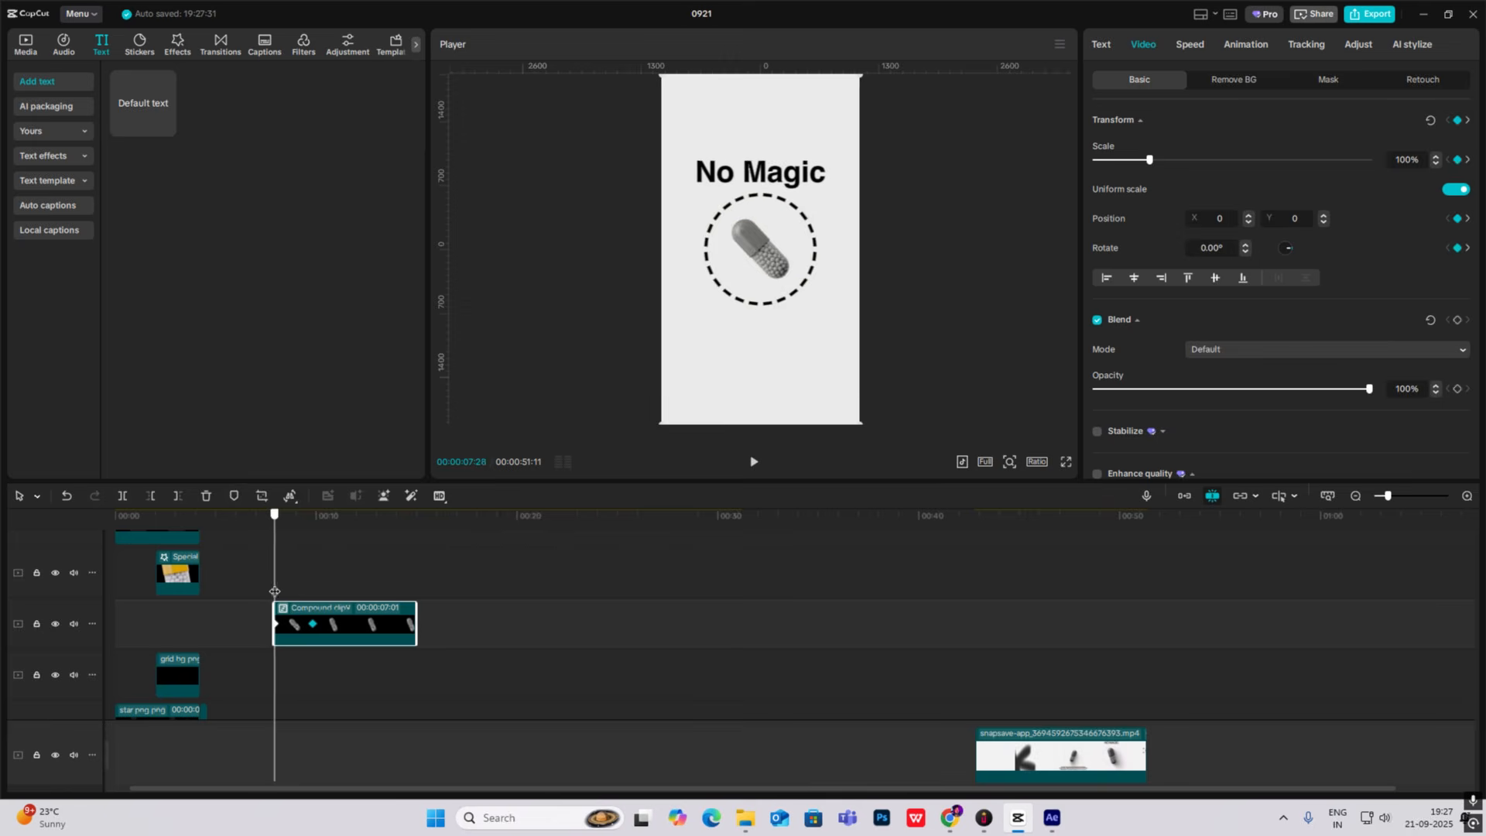
{"action": "left_click_drag", "start_coordinate": [862, 76], "coordinate": [801, 135]}
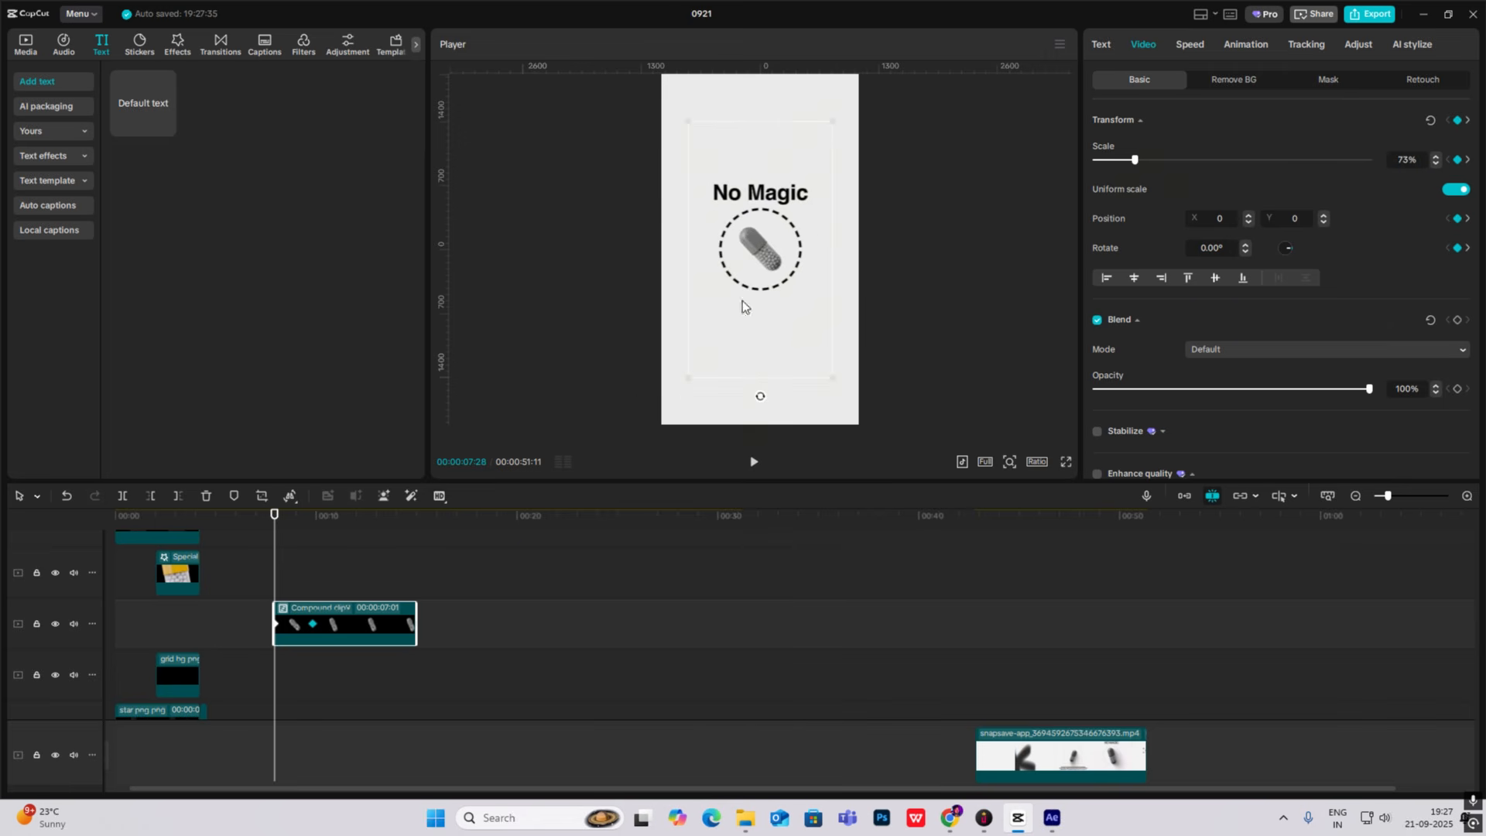
{"action": "left_click", "coordinate": [260, 574]}
{"action": "key", "text": "space"}
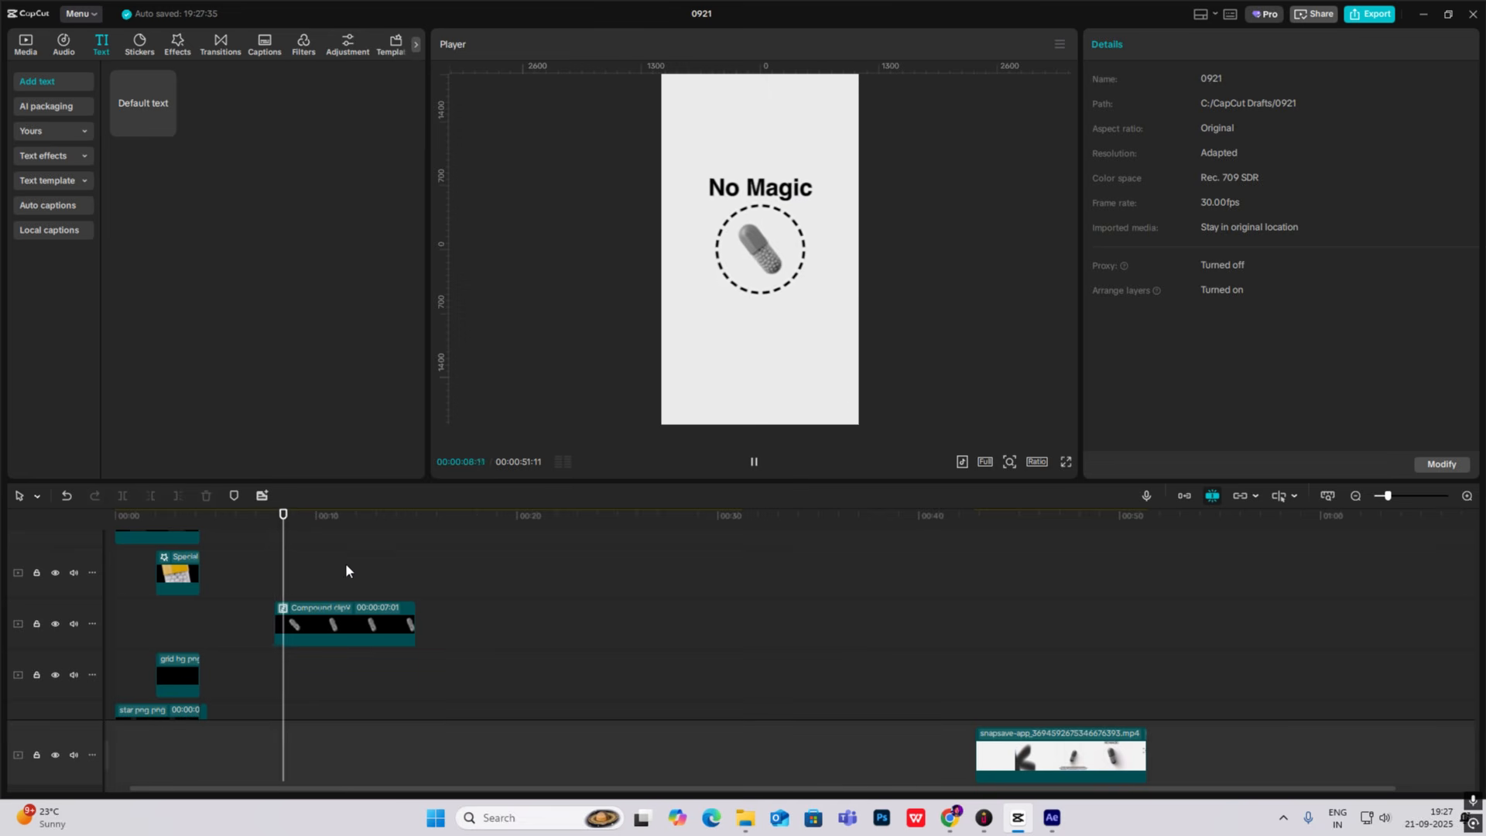
{"action": "key", "text": "space"}
Show the compound clip's keyframe curves and apply the Quad Ease preset to its scale animation.
{"action": "left_click", "coordinate": [308, 624]}
{"action": "key", "text": "alt+k"}
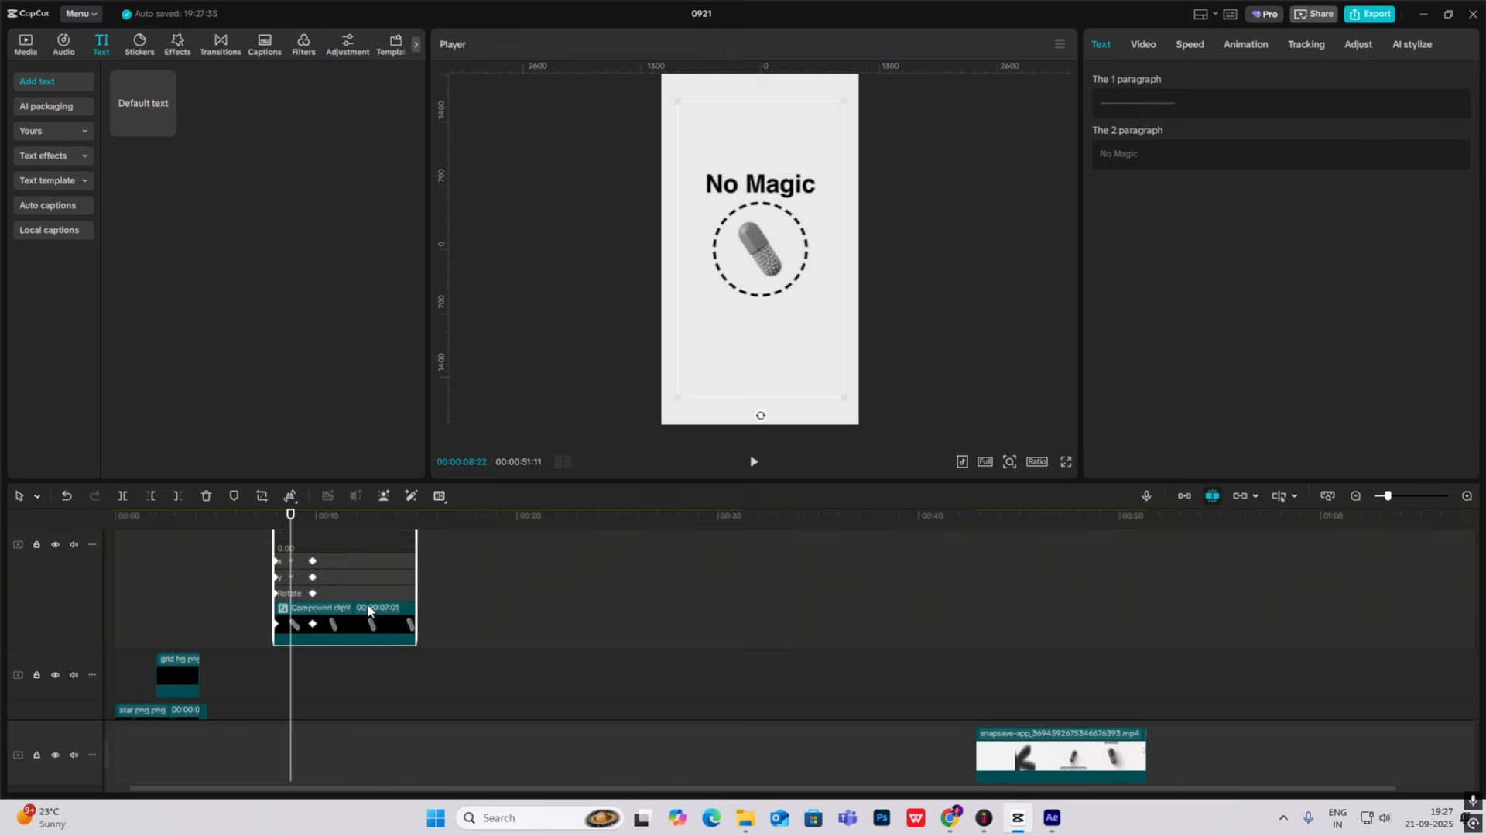
{"action": "scroll", "coordinate": [368, 608], "scroll_direction": "up", "scroll_amount": 3}
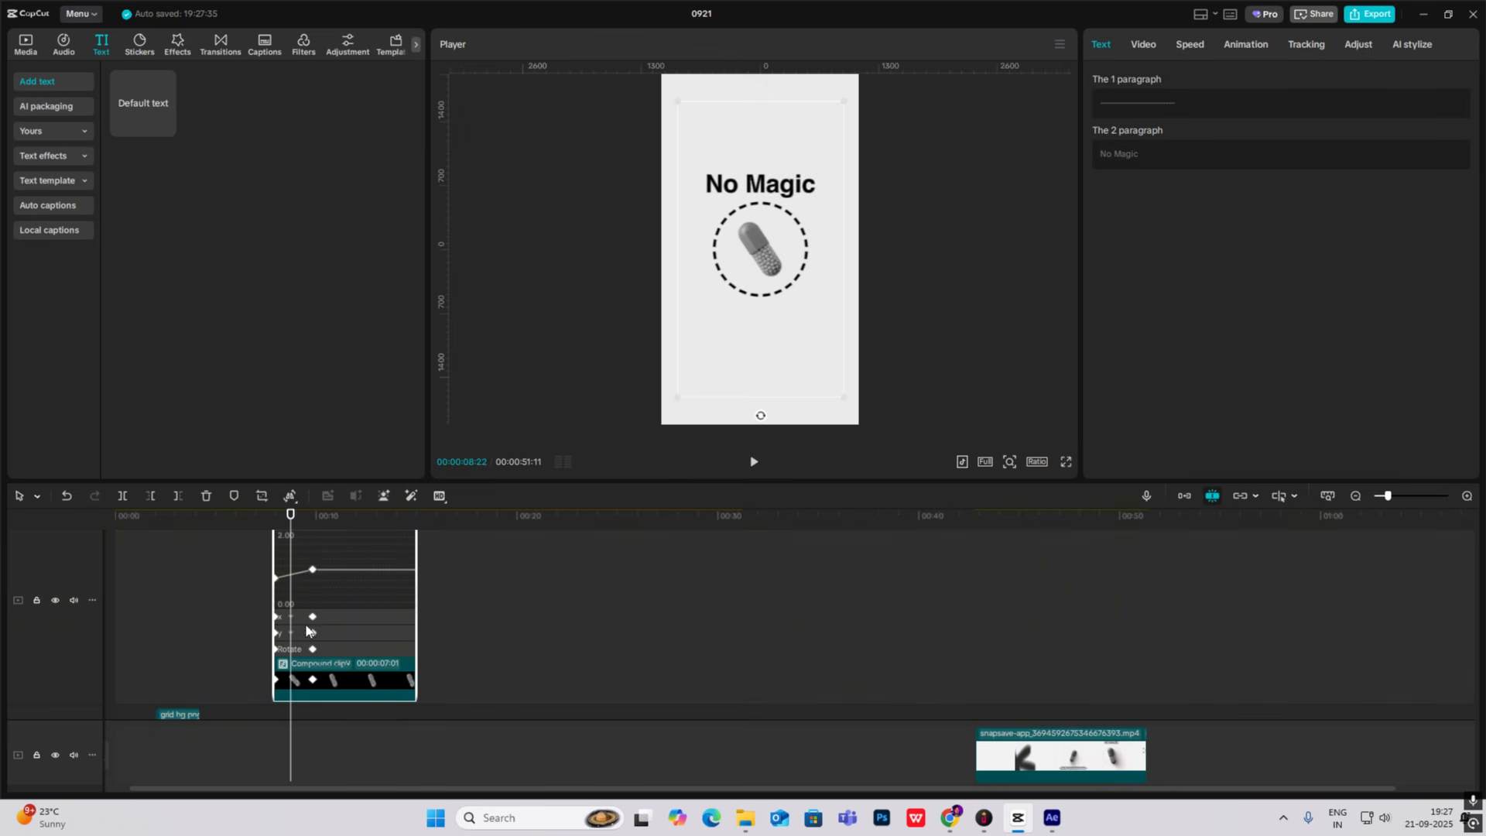
{"action": "left_click", "coordinate": [1469, 495]}
{"action": "scroll", "coordinate": [434, 643], "scroll_direction": "up", "scroll_amount": 2}
{"action": "left_click", "coordinate": [448, 598]}
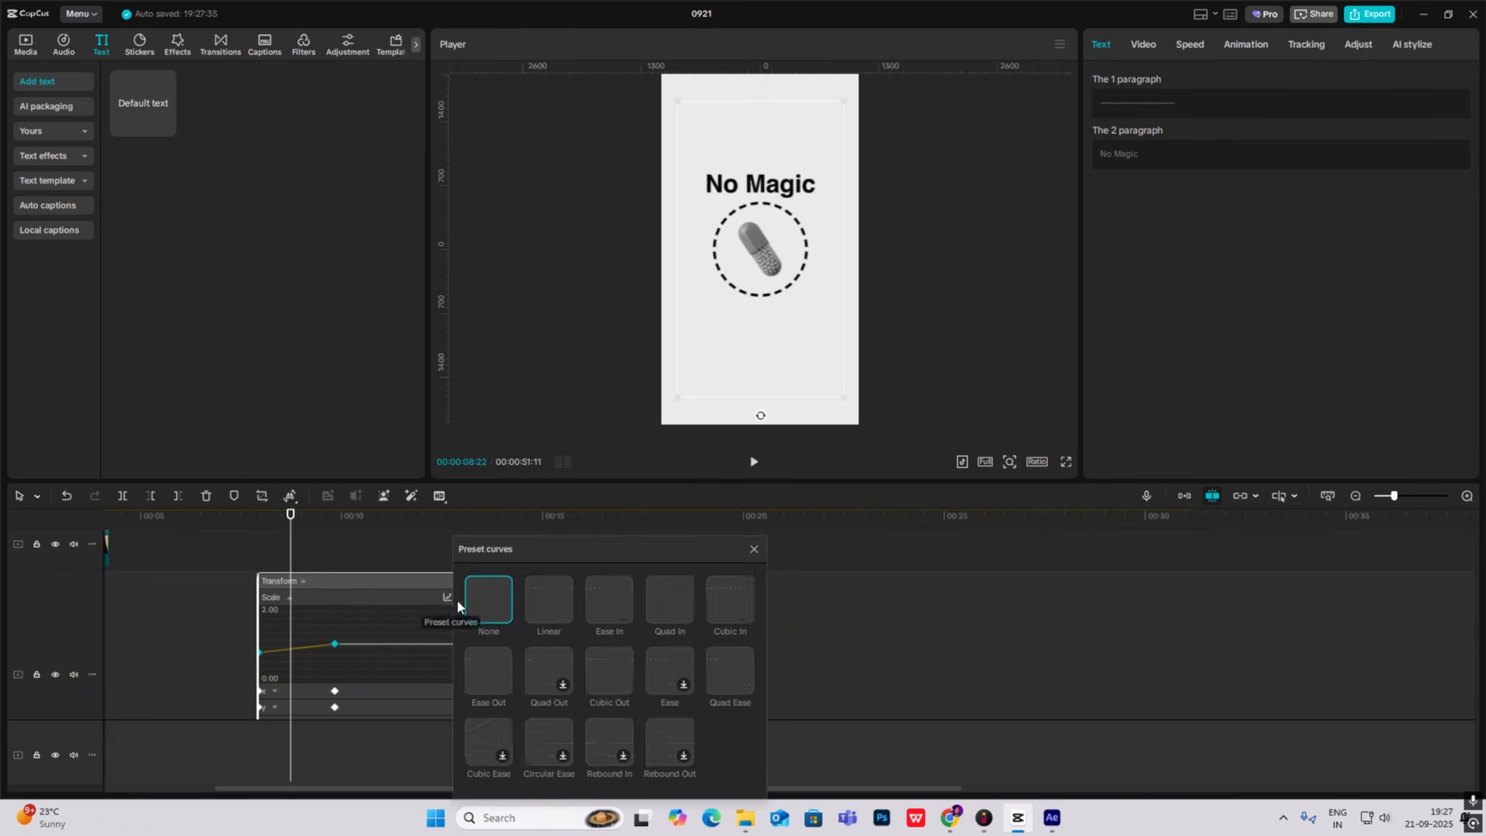
{"action": "left_click", "coordinate": [721, 673]}
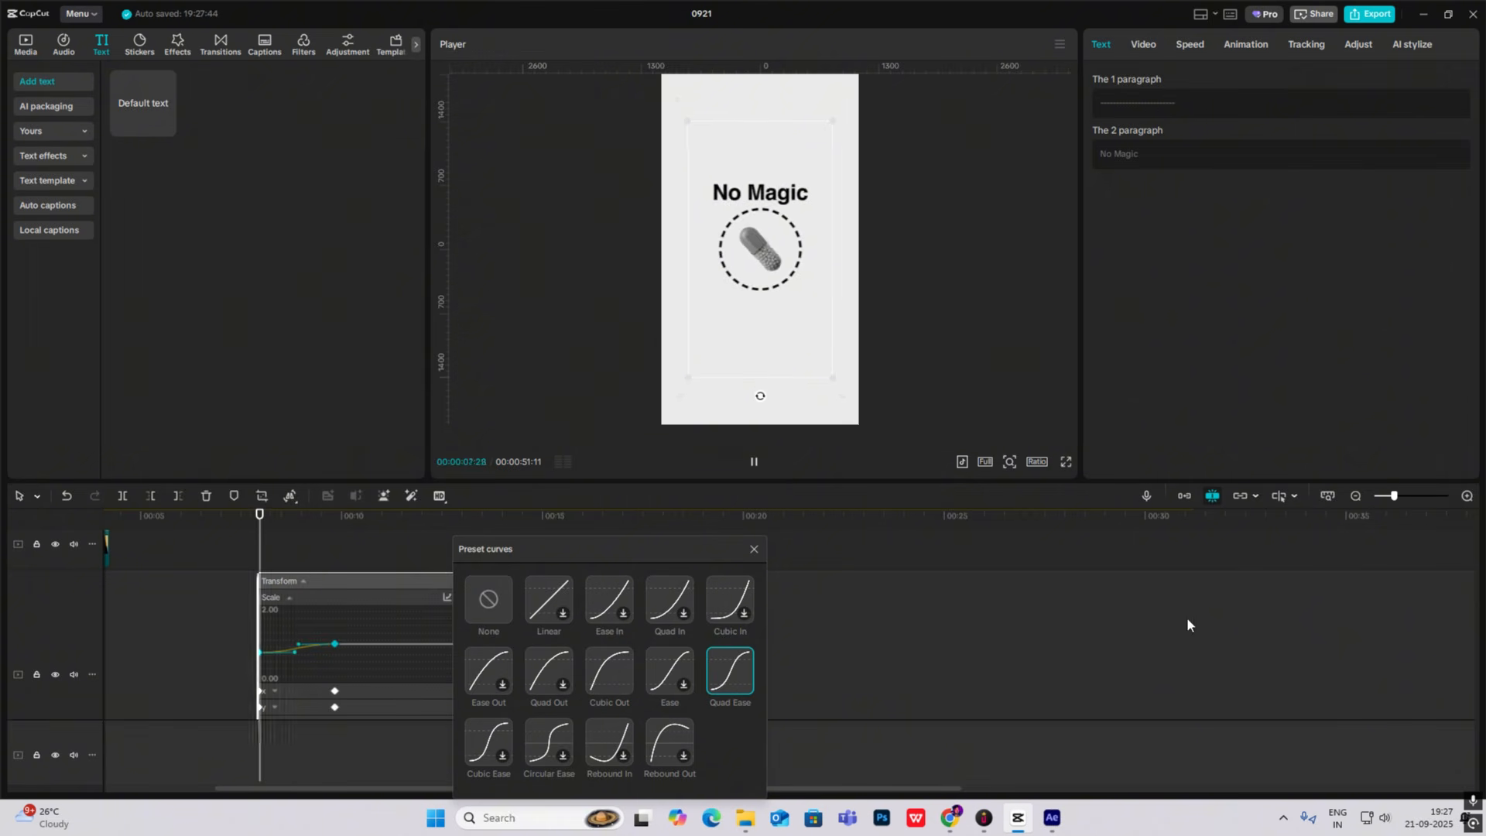
{"action": "left_click", "coordinate": [763, 555]}
Pull the second scale keyframe's curve handle toward the clip's start for a faster zoom and play back the result.
{"action": "left_click", "coordinate": [299, 652]}
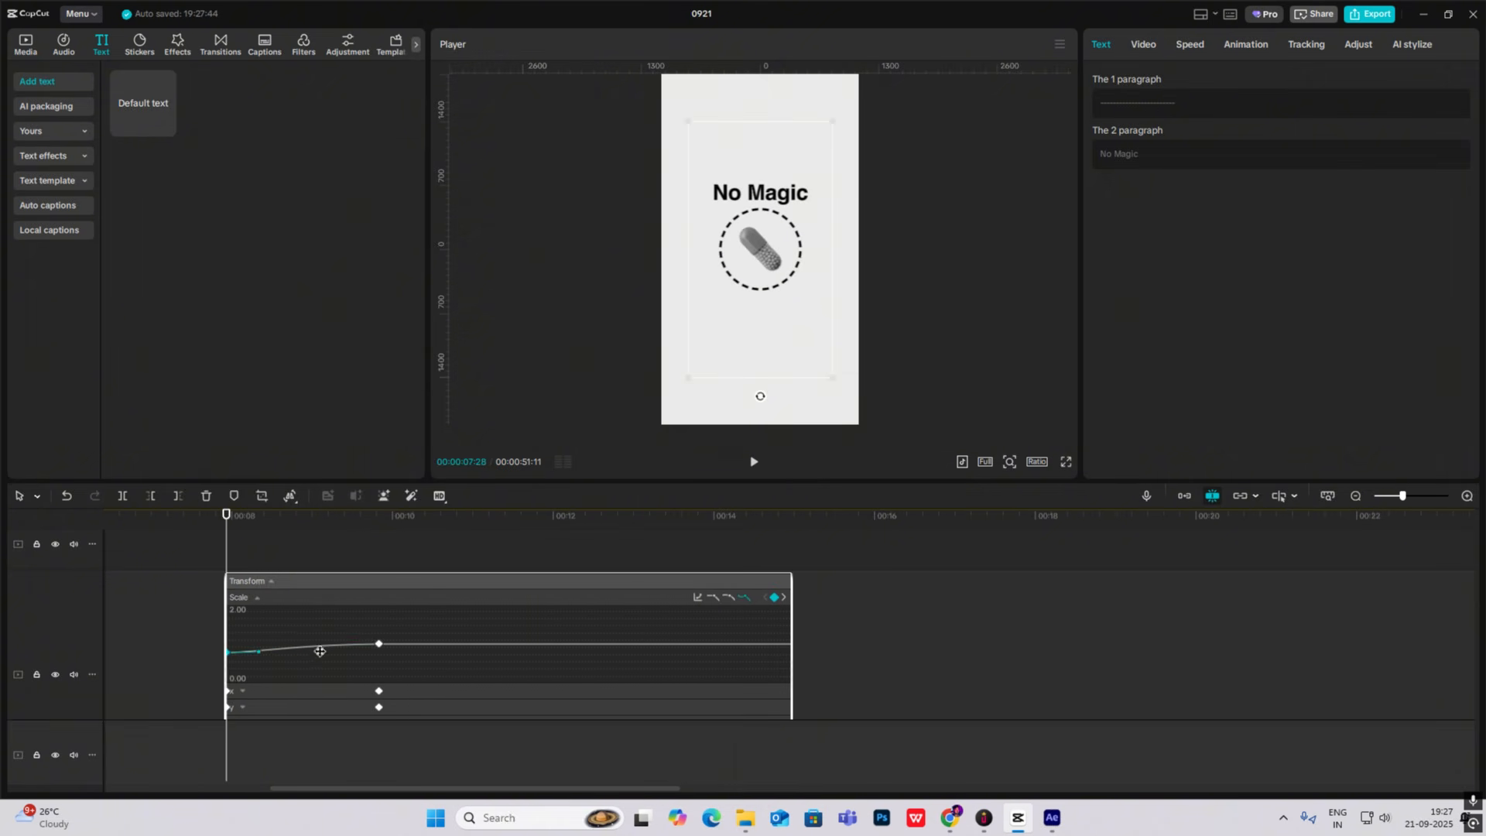
{"action": "left_click_drag", "start_coordinate": [309, 643], "coordinate": [268, 639]}
{"action": "key", "text": "space"}
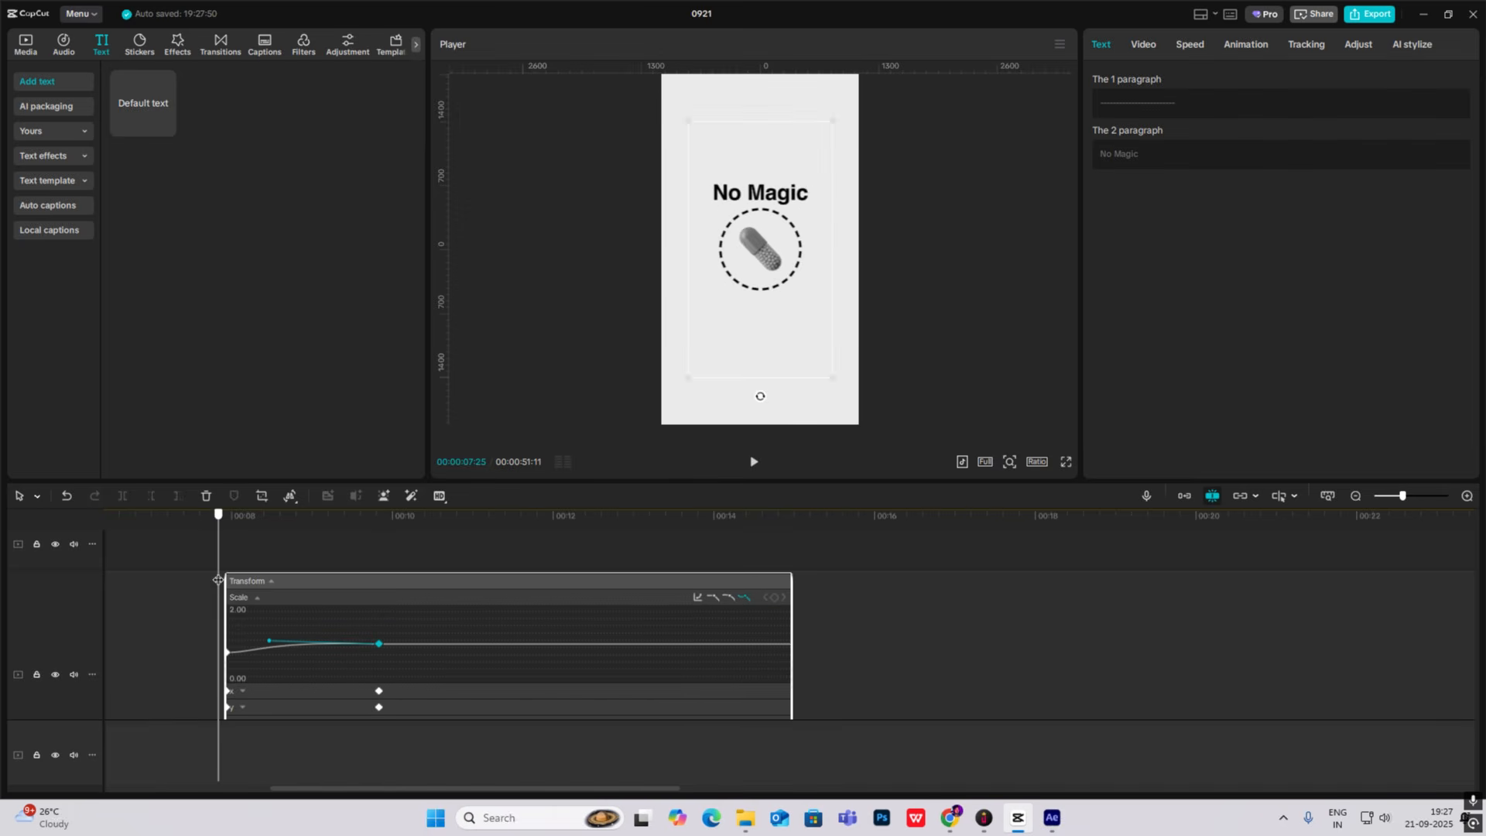
{"action": "key", "text": "space"}
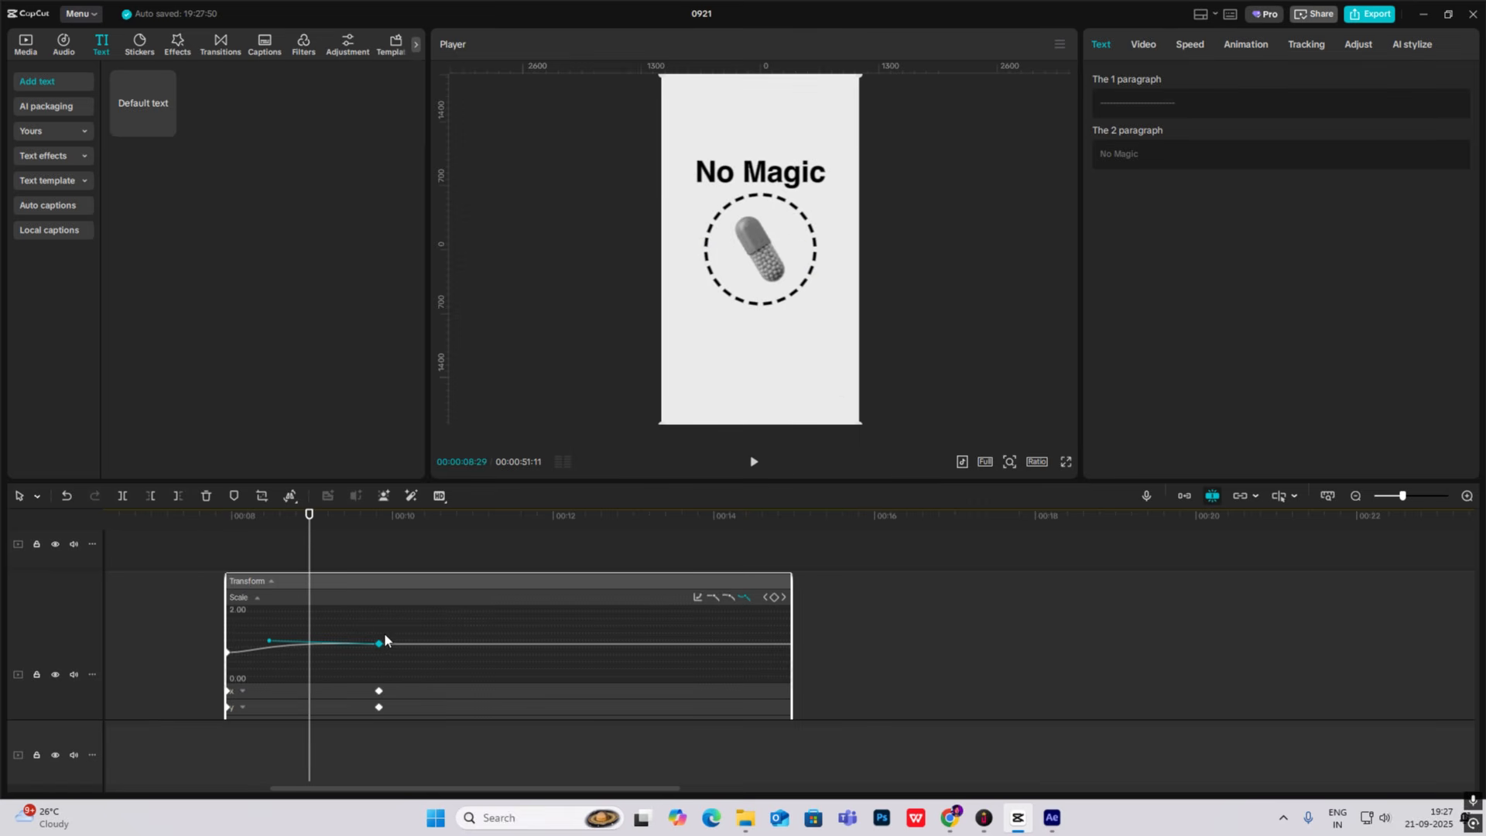
Look over the compound clip's position curves, hide the keyframe graphs and return to 00:00:07:28.
{"action": "scroll", "coordinate": [384, 635], "scroll_direction": "down", "scroll_amount": 2}
{"action": "left_click", "coordinate": [312, 596]}
{"action": "left_click", "coordinate": [312, 614]}
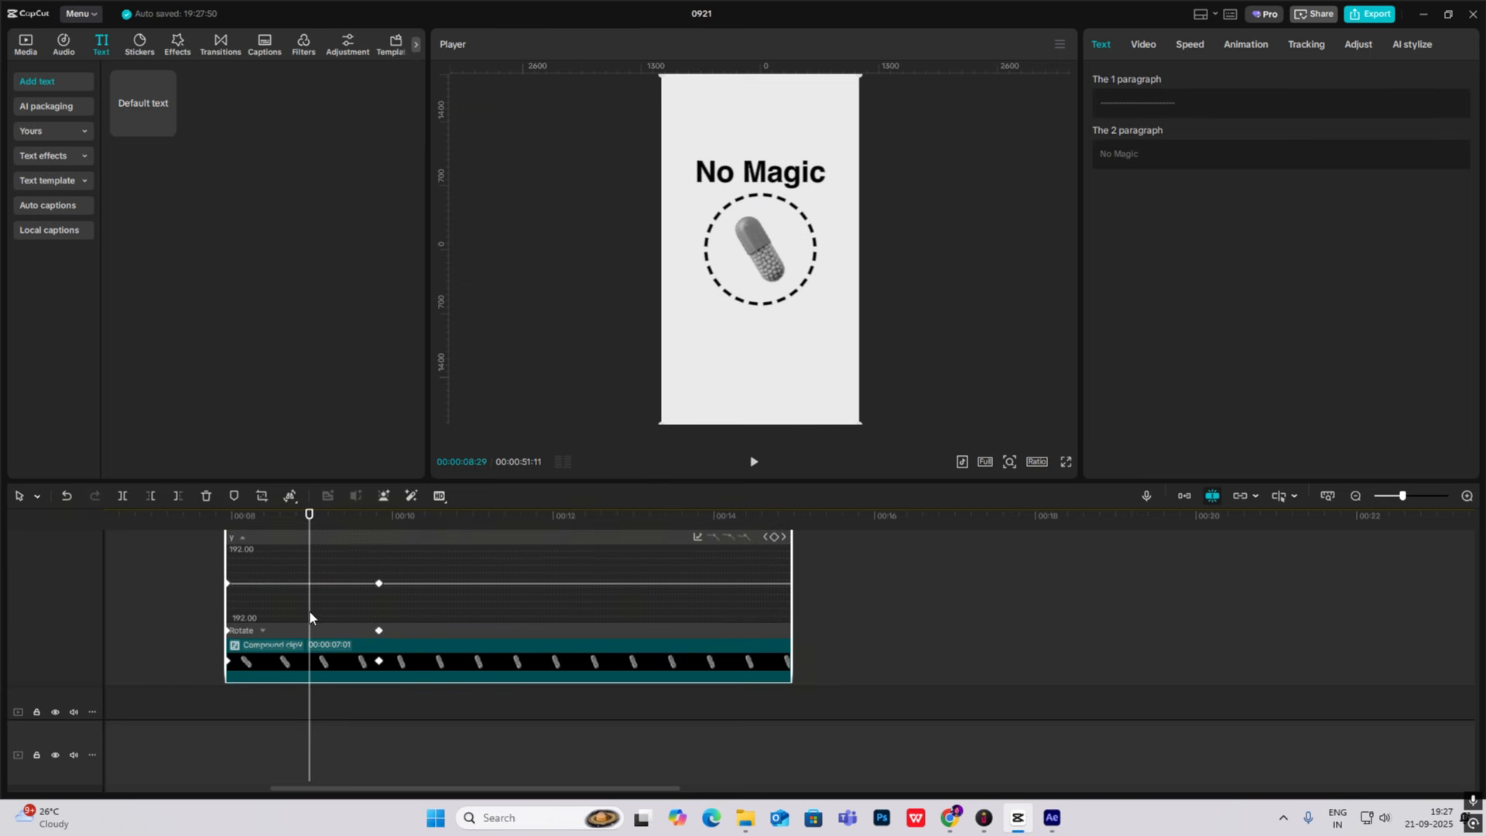
{"action": "left_click", "coordinate": [311, 624]}
{"action": "left_click", "coordinate": [221, 617]}
{"action": "left_click", "coordinate": [337, 672]}
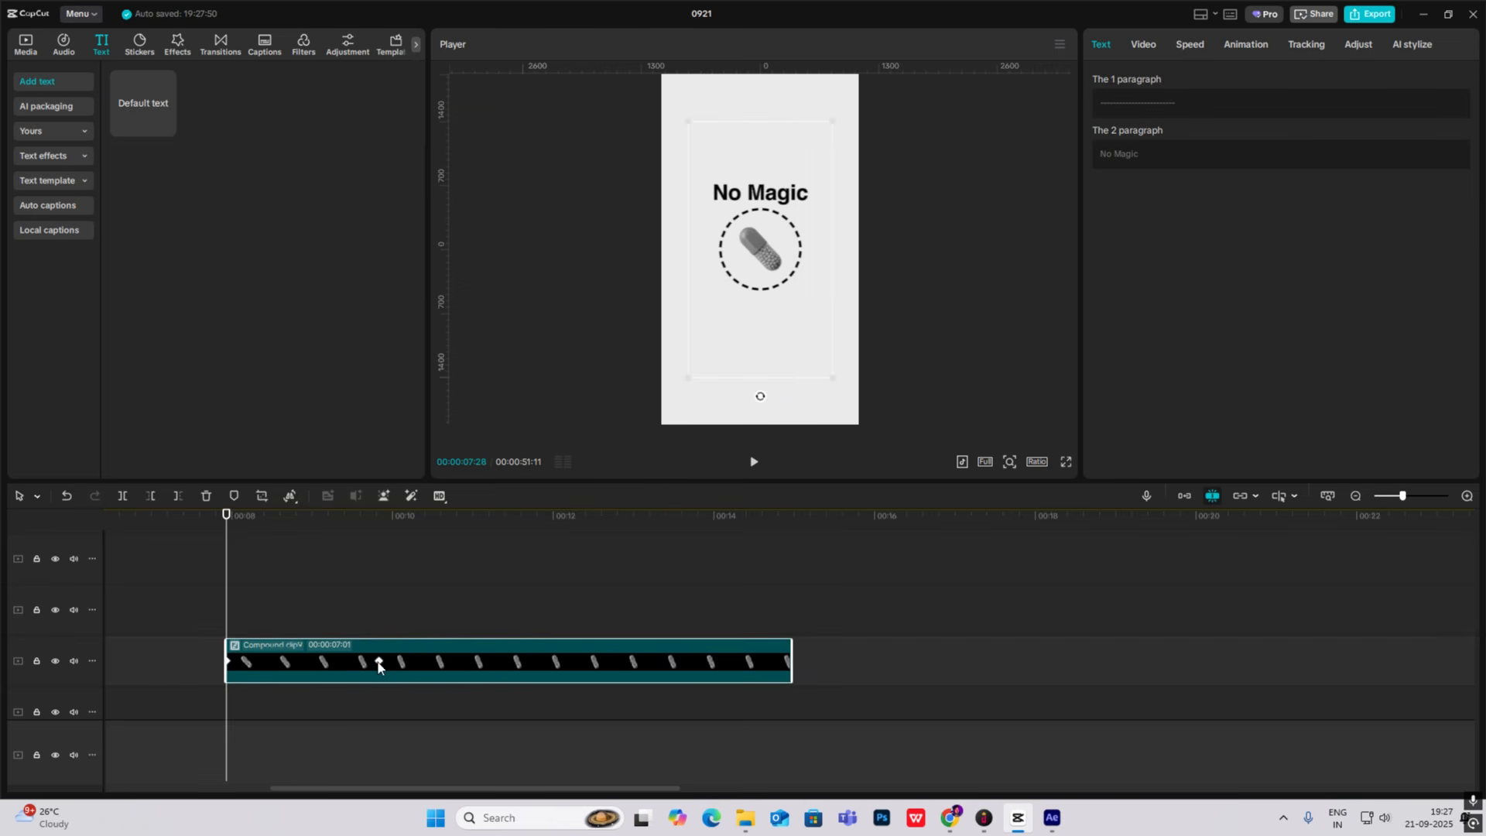
Move the second scale keyframe earlier, to about 1.2 seconds into the capsule compound clip, and preview the zoom.
{"action": "left_click", "coordinate": [379, 662]}
{"action": "left_click", "coordinate": [230, 614]}
{"action": "key", "text": "space"}
{"action": "left_click", "coordinate": [203, 608]}
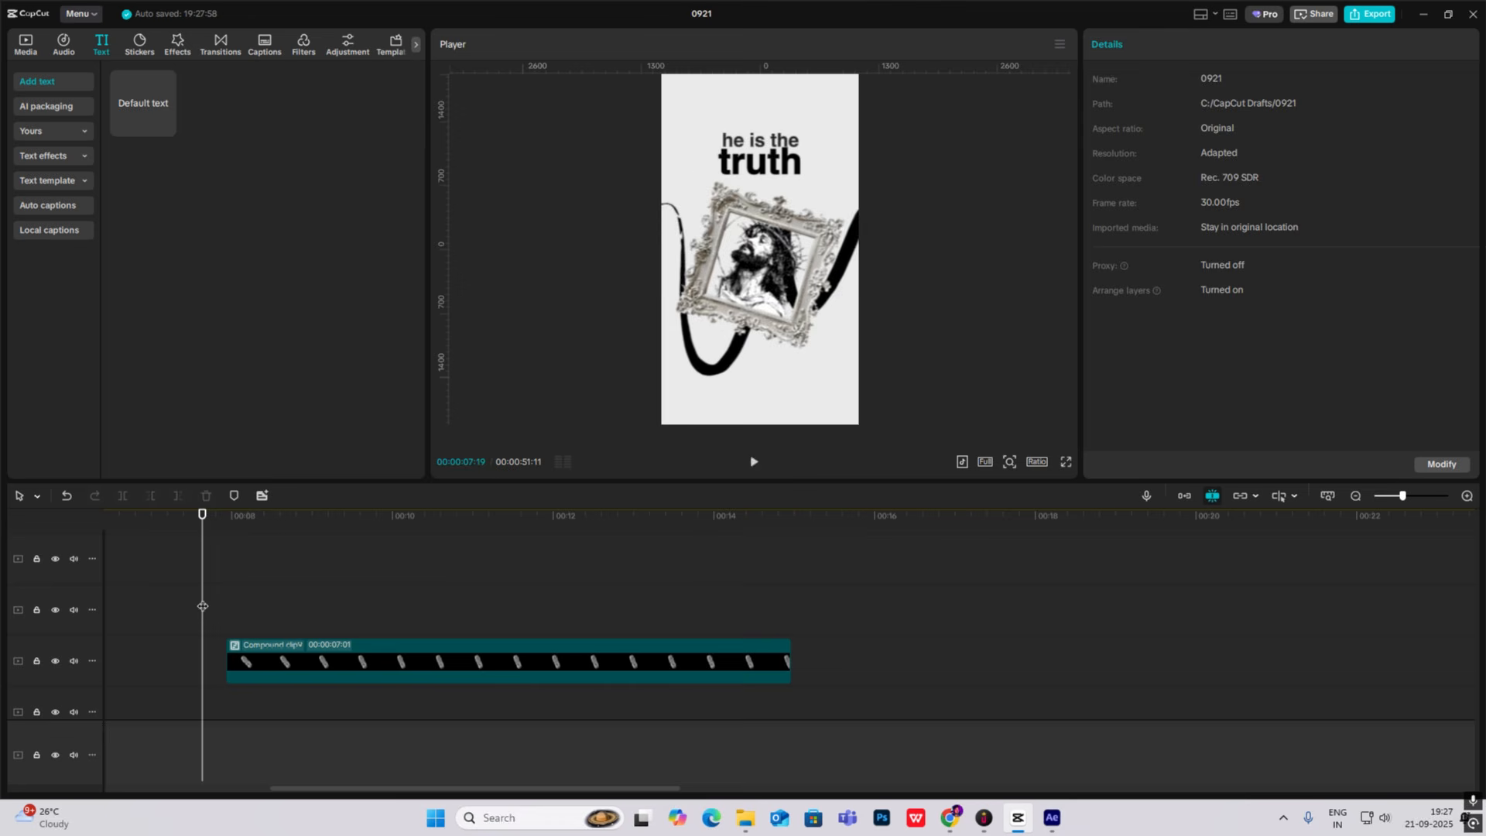
{"action": "left_click", "coordinate": [277, 667]}
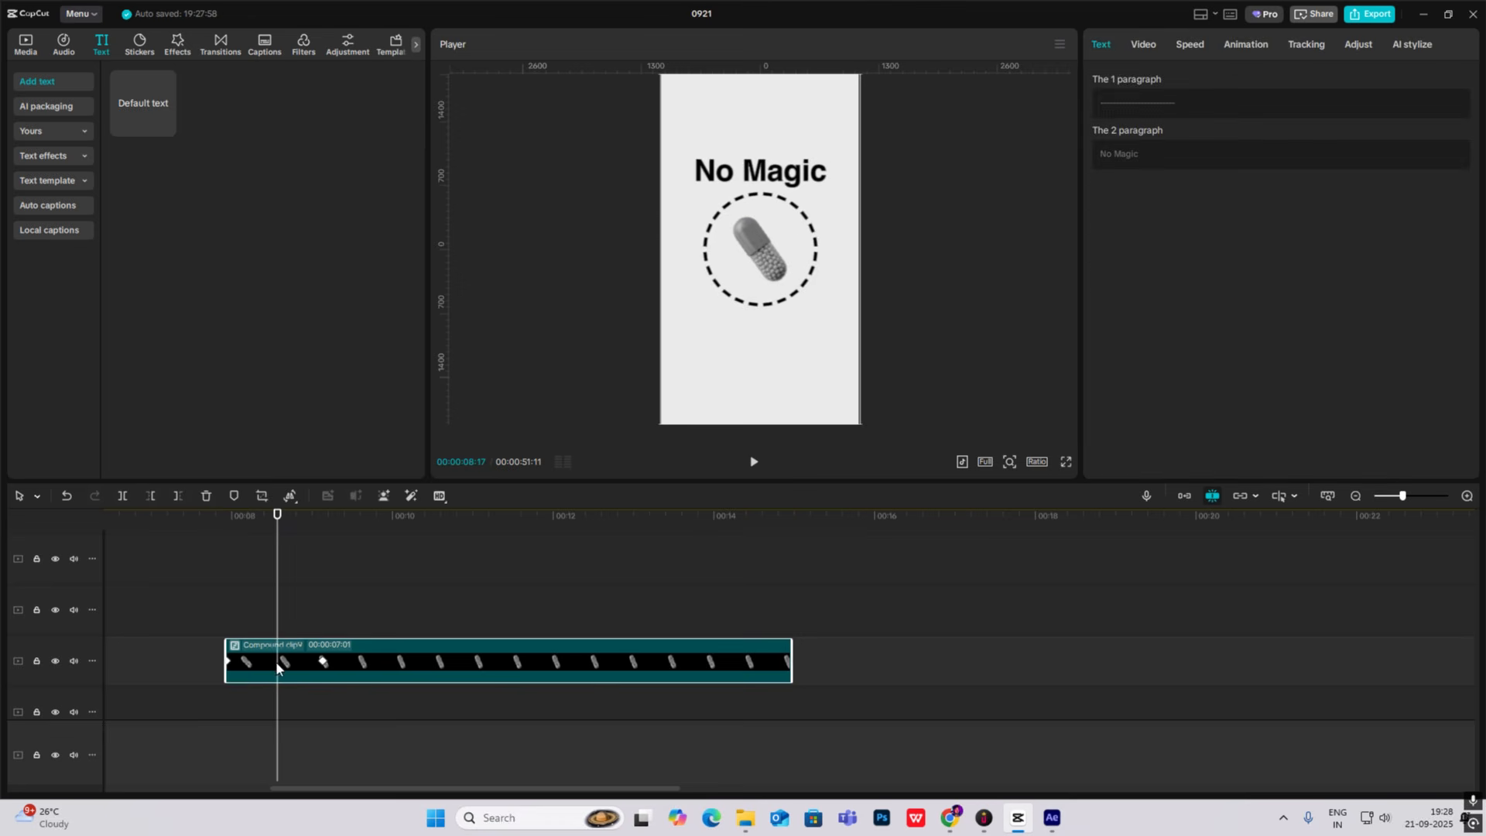
Shift the capsule compound clip a few frames earlier so it overlaps the end of the "he is the truth" clip, and check the overlap.
{"action": "left_click", "coordinate": [195, 611]}
{"action": "left_click", "coordinate": [225, 626]}
{"action": "left_click", "coordinate": [204, 624]}
{"action": "left_click", "coordinate": [416, 588]}
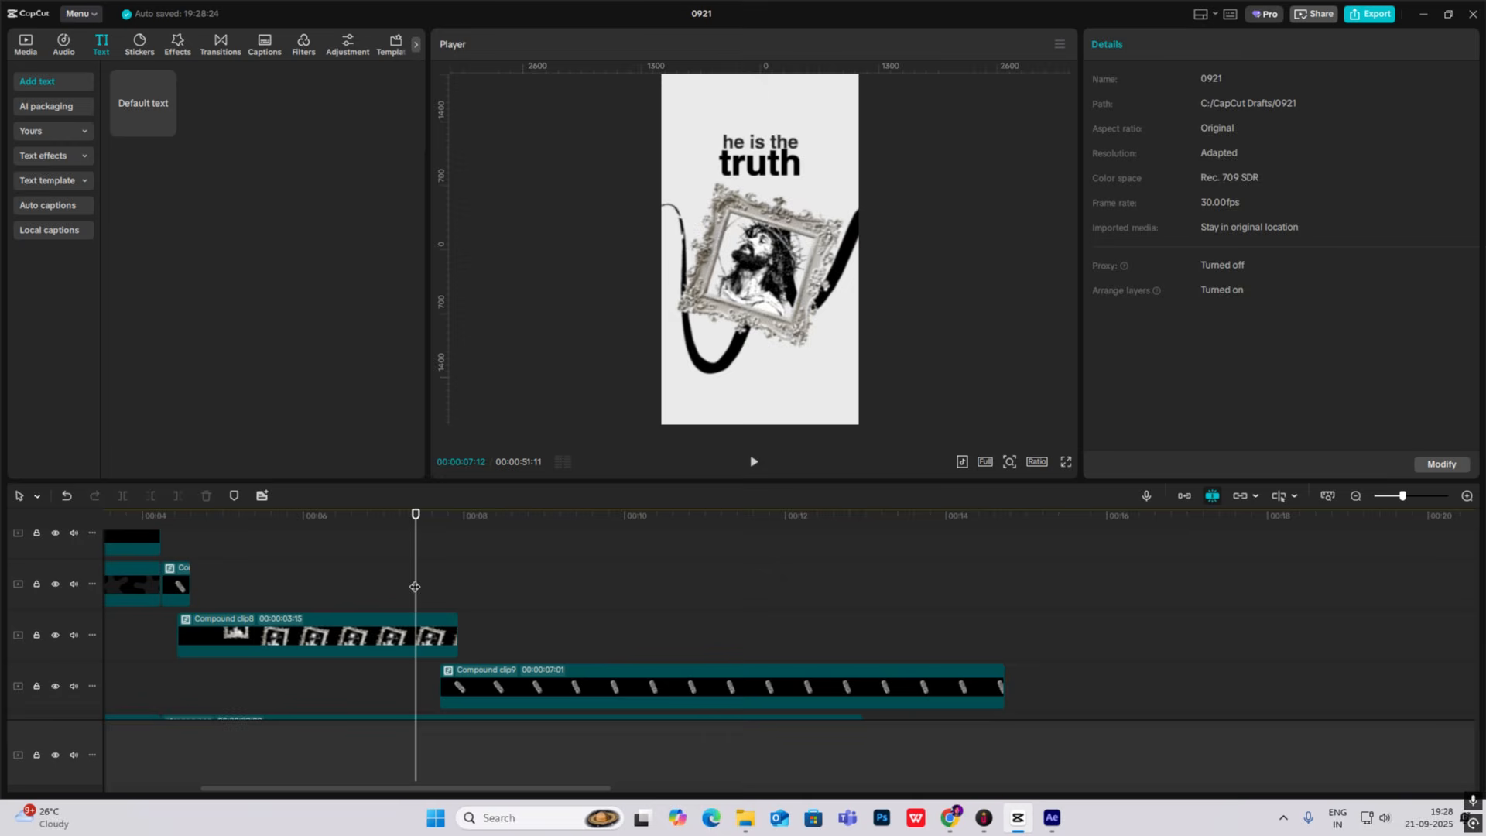
{"action": "left_click_drag", "start_coordinate": [416, 588], "coordinate": [450, 603]}
Nest the capsule clip in a new compound clip, trim its start to the end of the preceding clip, and play back the cut.
{"action": "left_click", "coordinate": [494, 681]}
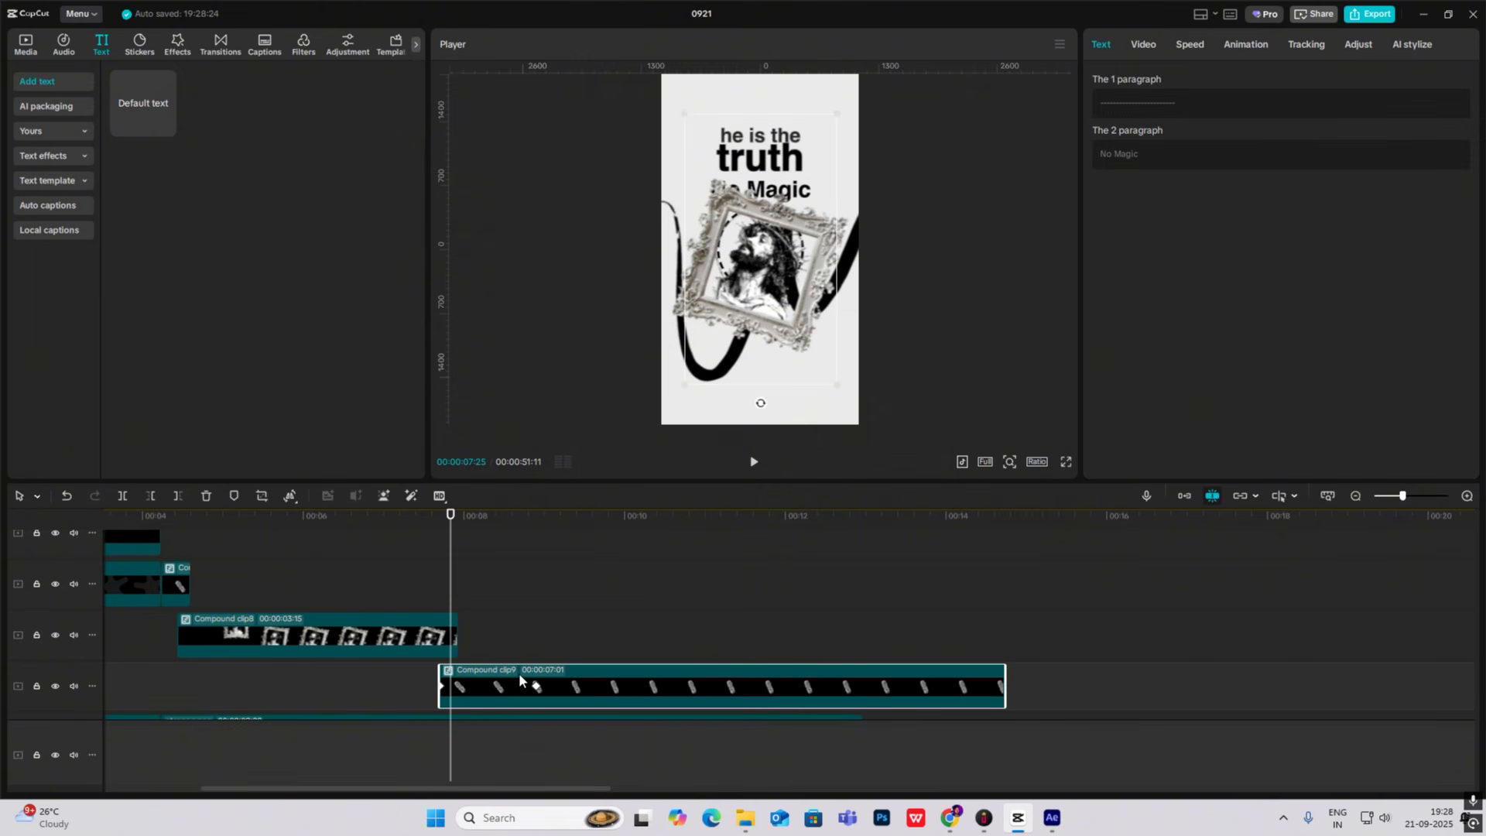
{"action": "key", "text": "alt+g"}
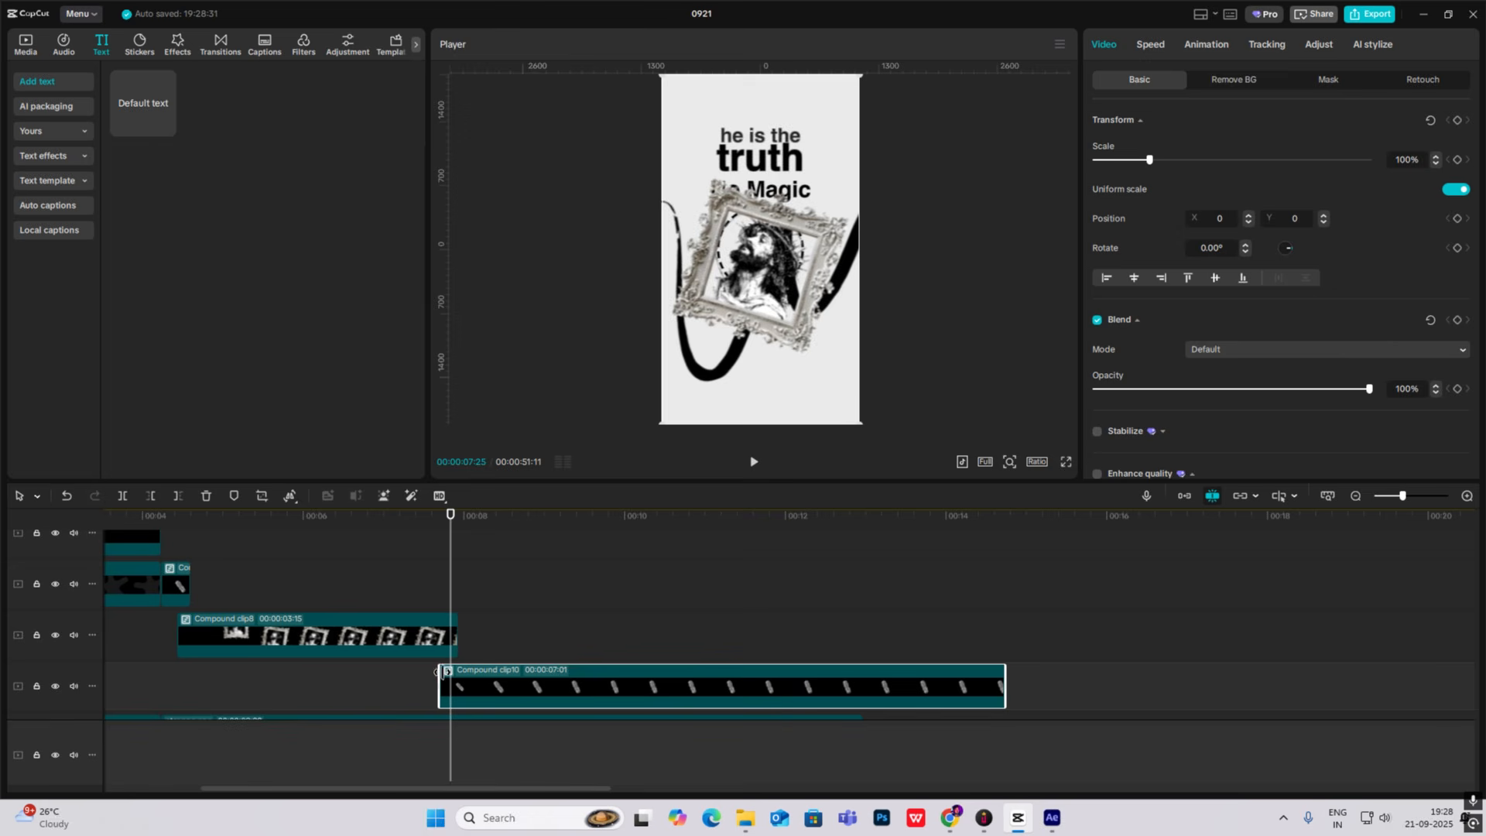
{"action": "left_click_drag", "start_coordinate": [437, 672], "coordinate": [459, 672]}
{"action": "left_click", "coordinate": [414, 586]}
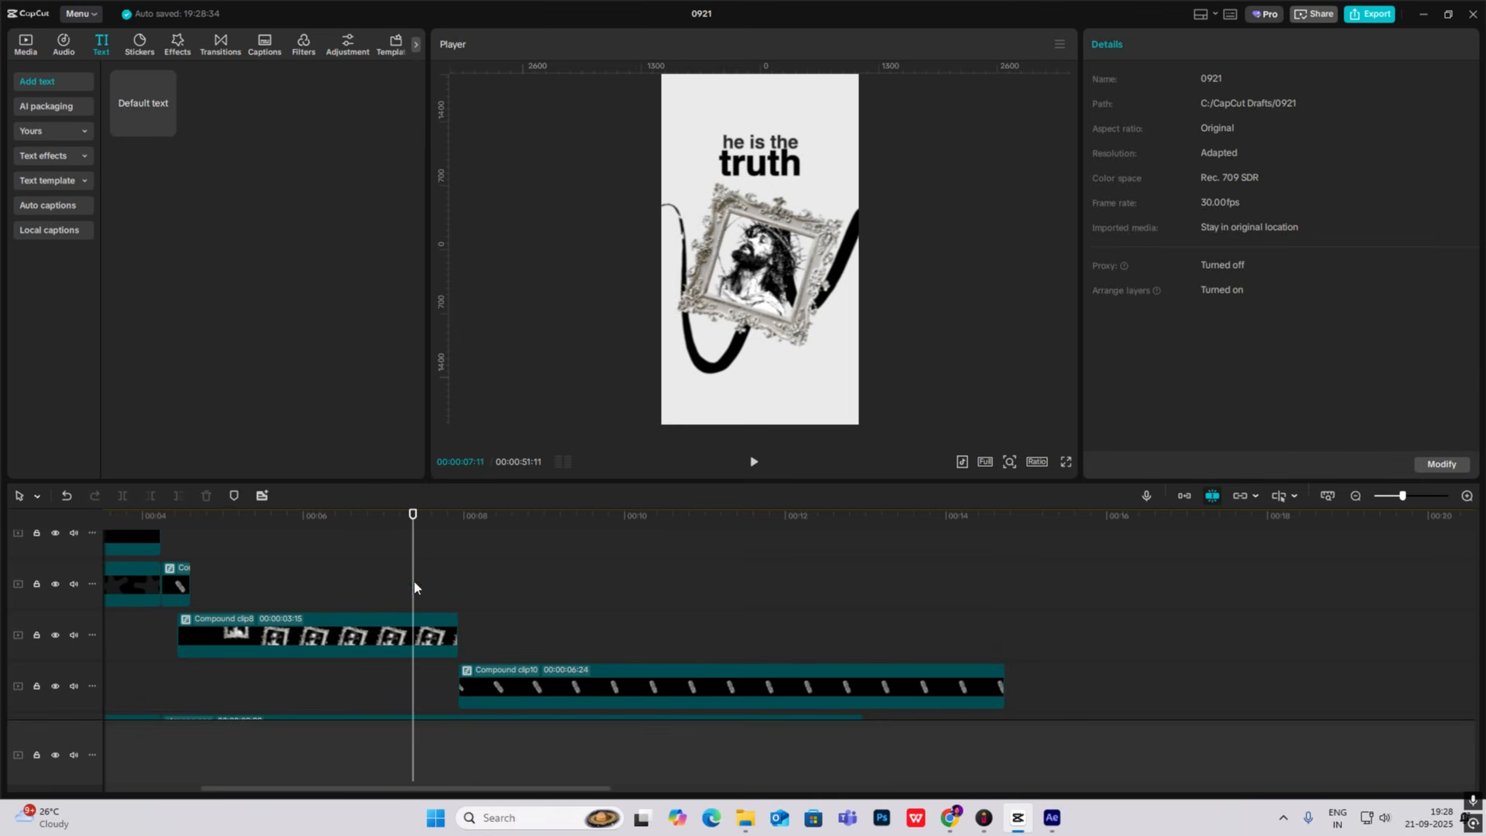
{"action": "key", "text": "space"}
{"action": "left_click", "coordinate": [413, 585]}
{"action": "key", "text": "space"}
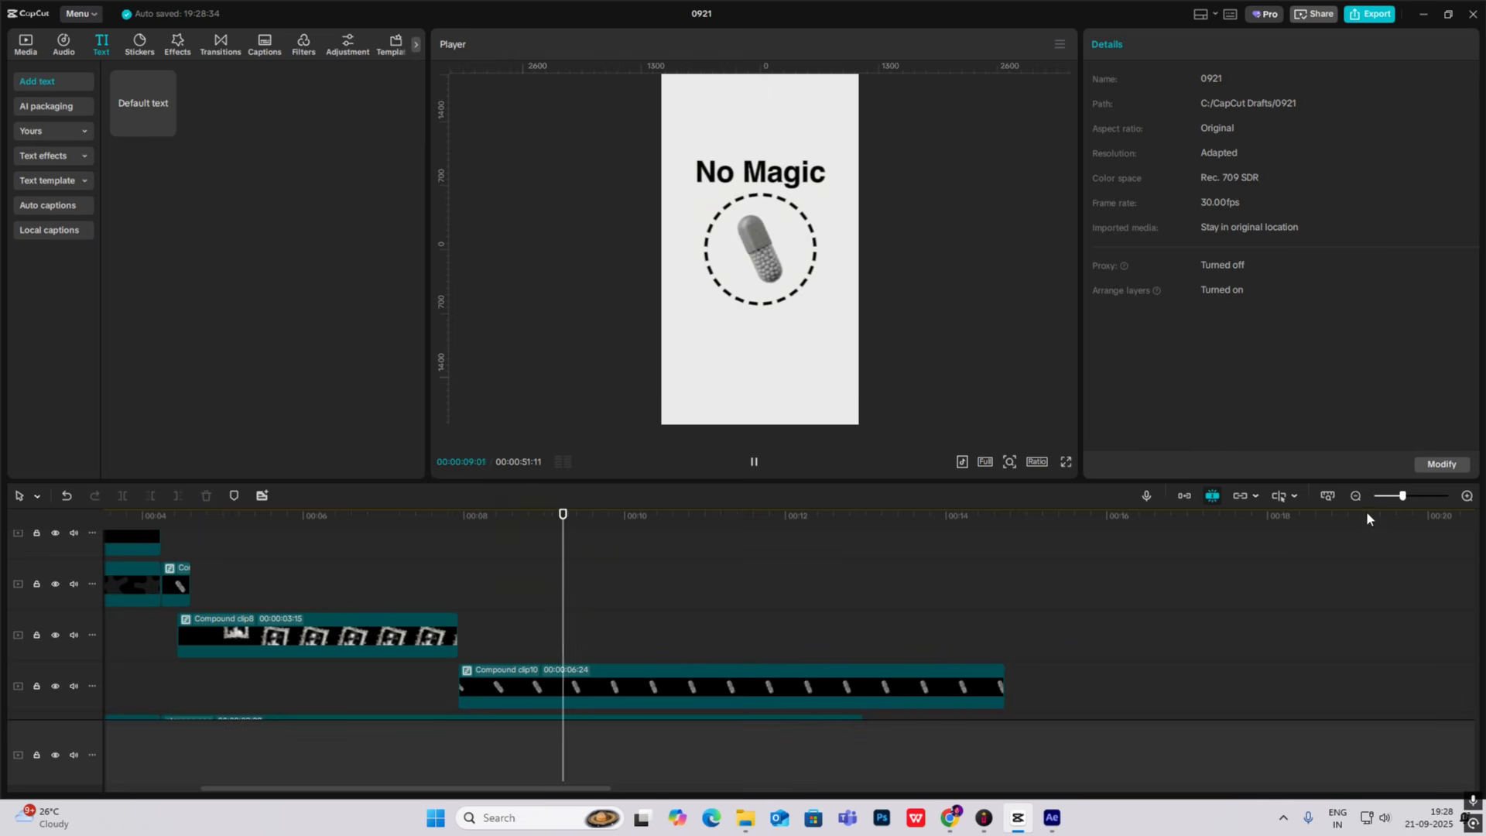
{"action": "key", "text": "space"}
Play the assembled edit from the beginning, then scrub the reference video at the timeline's end to its "Hardwork" scene.
{"action": "left_click", "coordinate": [1356, 493]}
{"action": "left_click", "coordinate": [1356, 492]}
{"action": "left_click_drag", "start_coordinate": [326, 579], "coordinate": [17, 584]}
{"action": "key", "text": "space"}
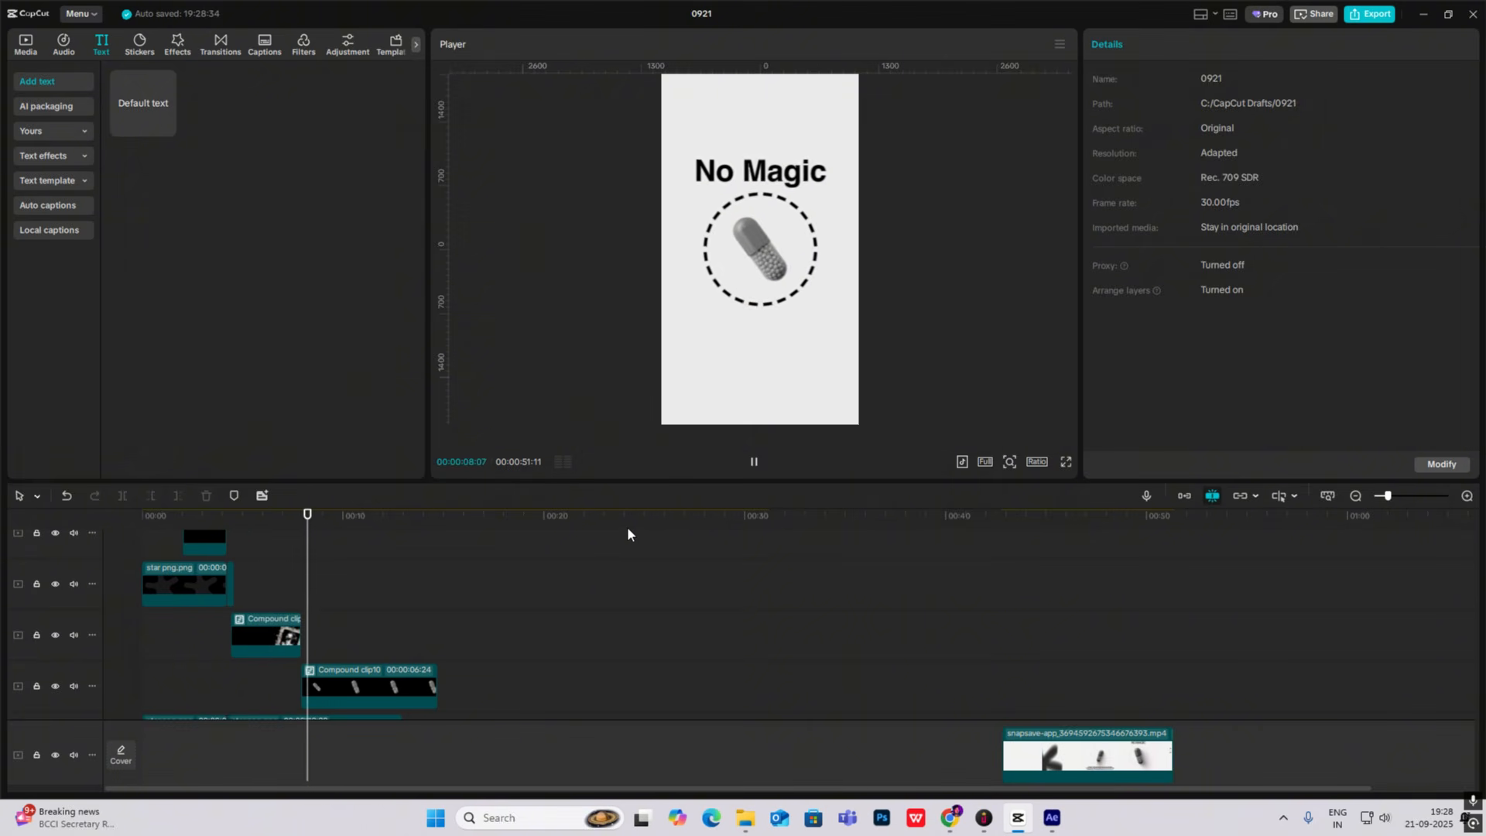
{"action": "left_click", "coordinate": [1096, 654]}
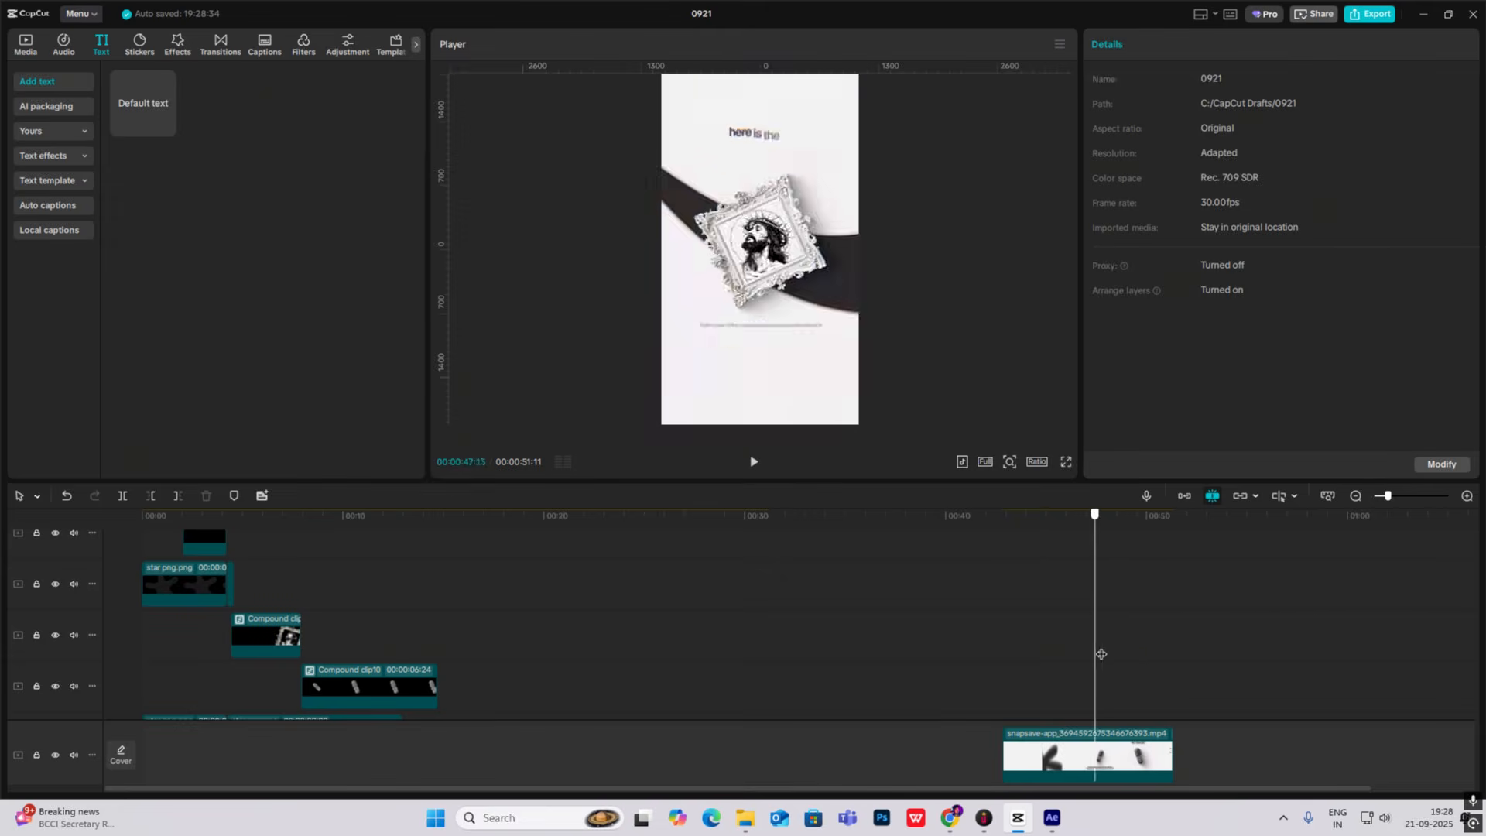
{"action": "left_click_drag", "start_coordinate": [1101, 654], "coordinate": [1163, 655]}
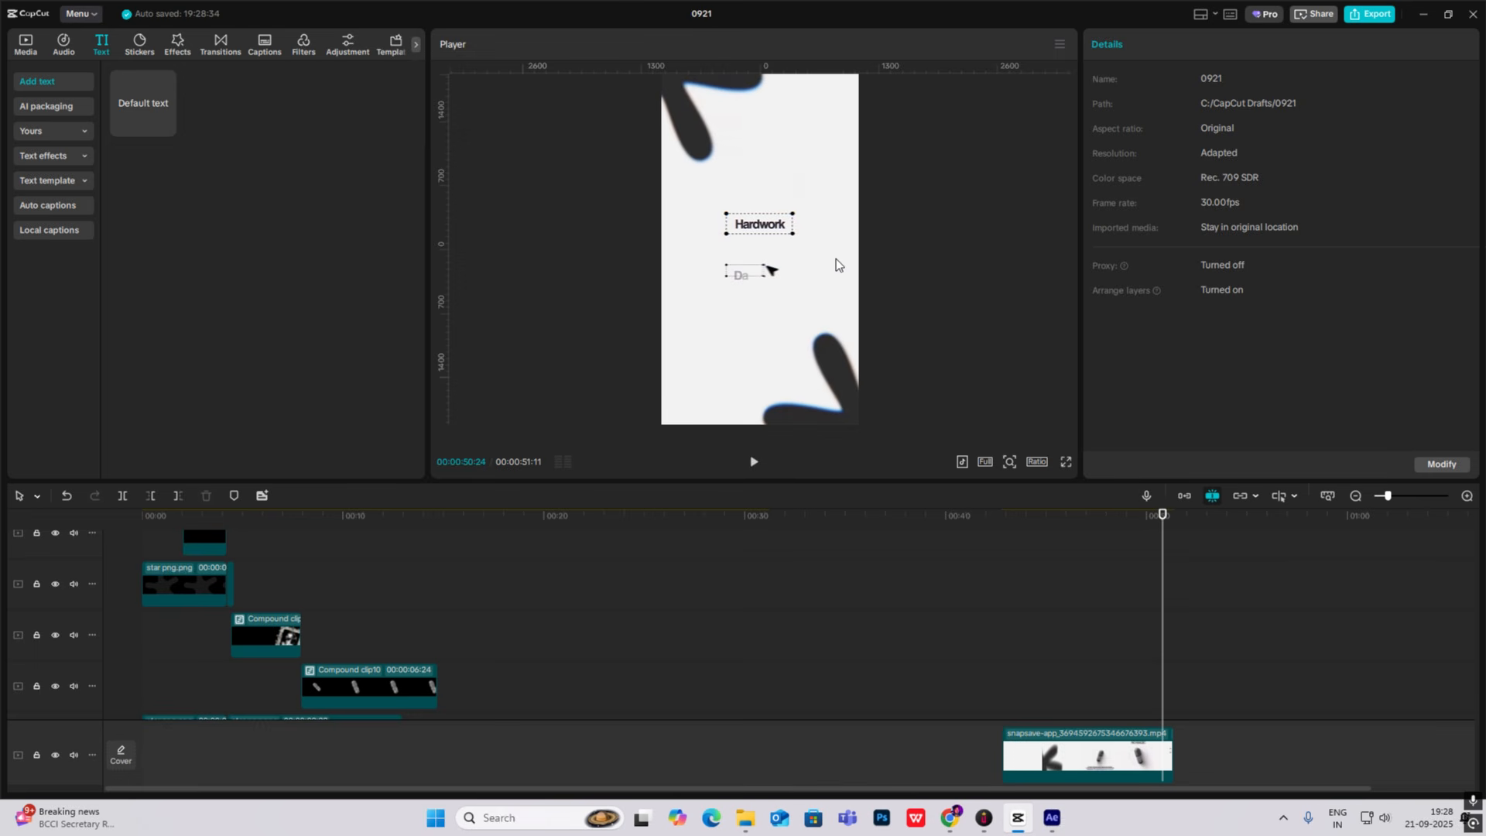